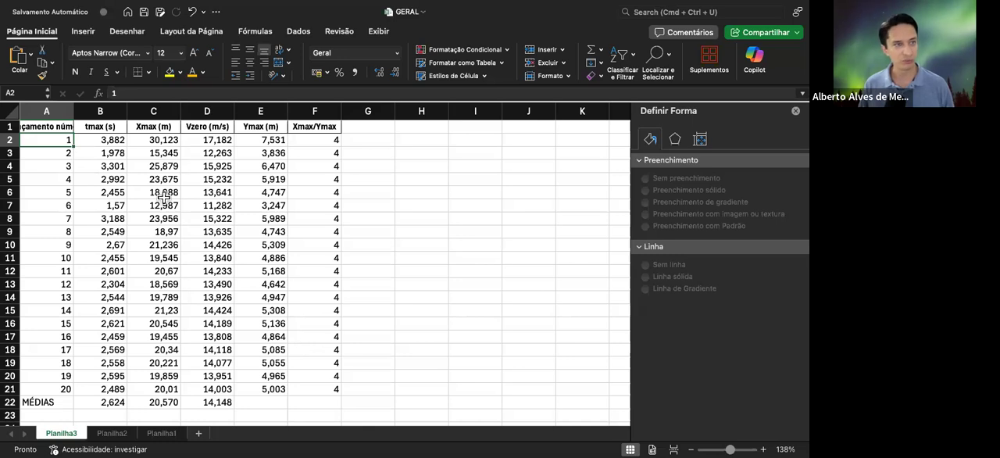
# Examine the launch data and the Vzero formulas in column D for several launches
pyautogui.click(58, 126)
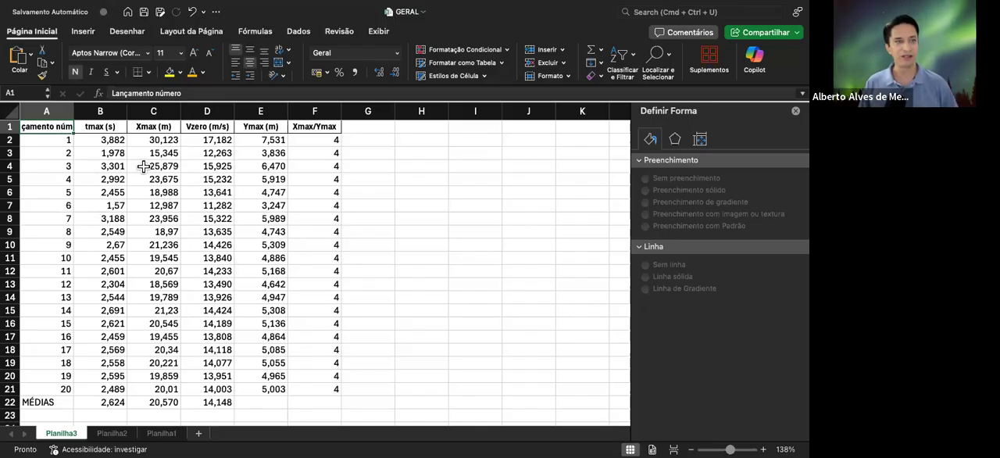
pyautogui.click(155, 141)
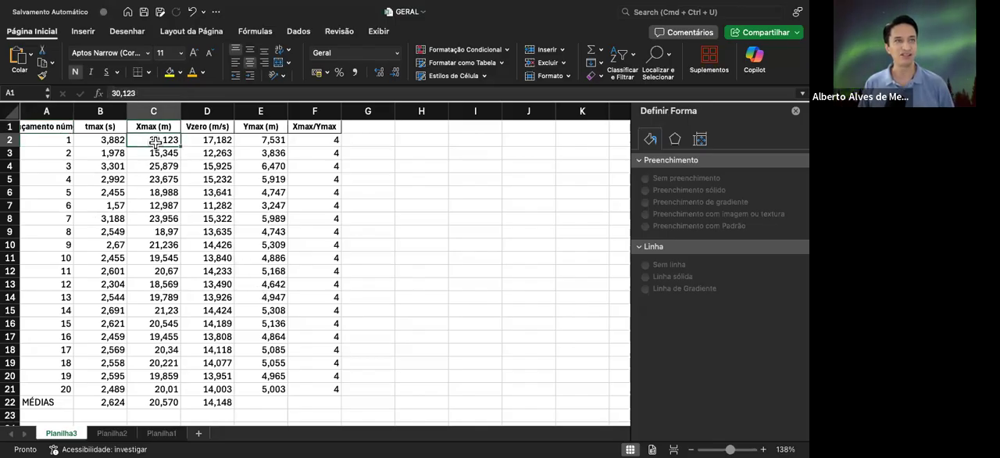
pyautogui.click(205, 145)
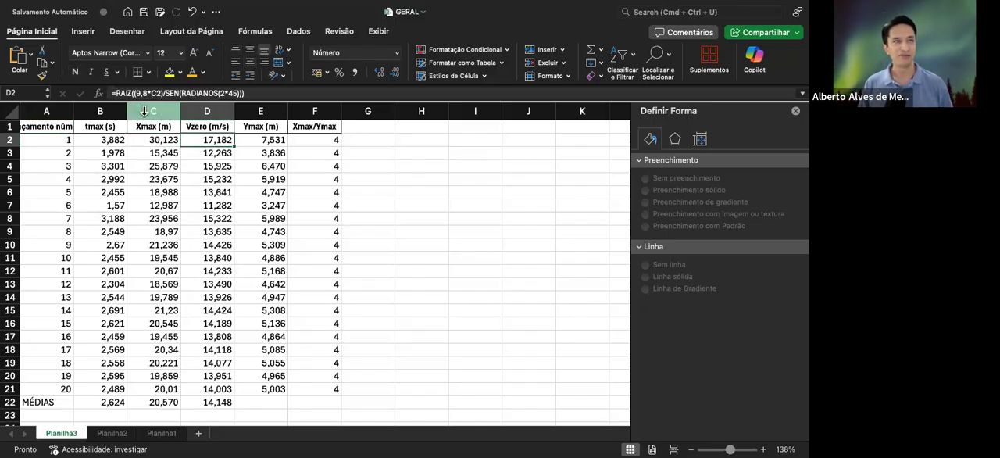
pyautogui.click(215, 153)
pyautogui.click(204, 142)
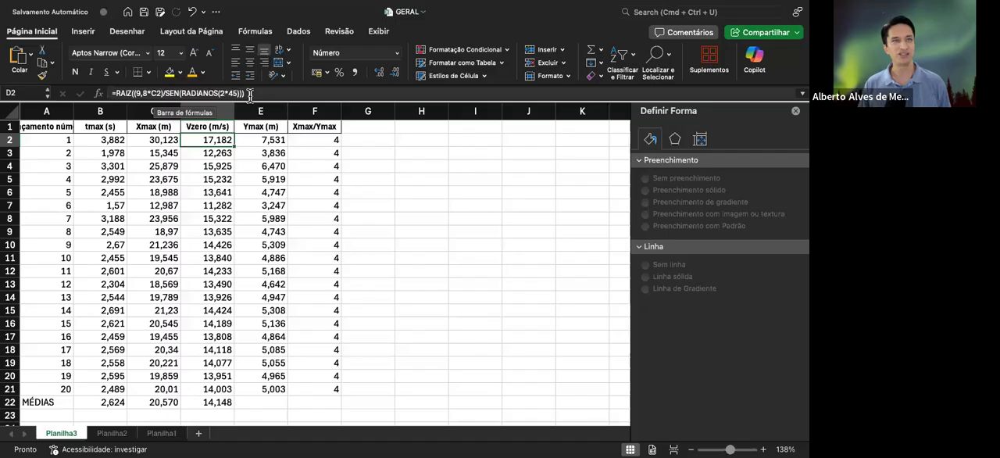
pyautogui.click(206, 155)
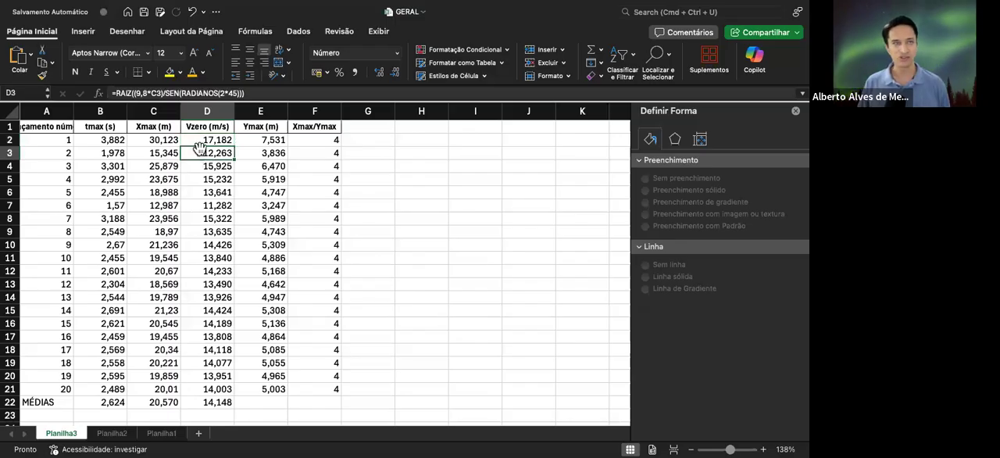
pyautogui.click(200, 141)
pyautogui.press('Down')
pyautogui.press('Down')
pyautogui.press('Down')
pyautogui.press('Down')
pyautogui.press('Down')
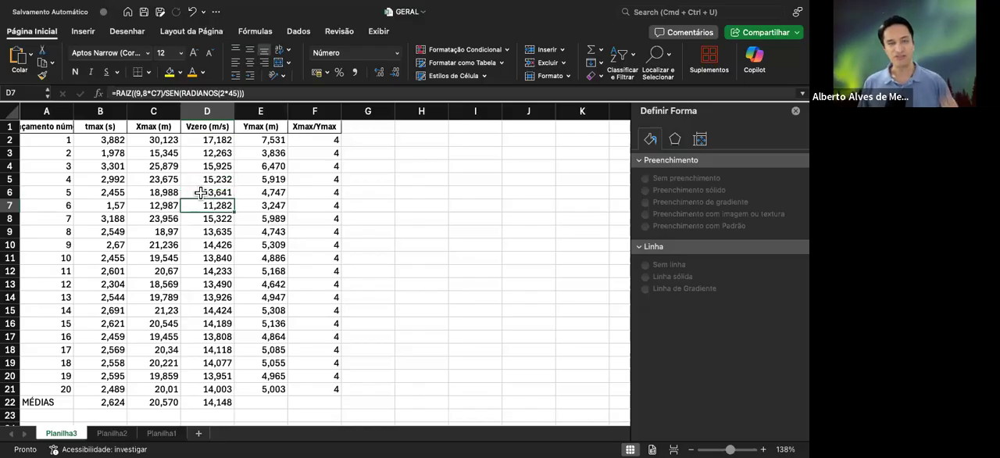
pyautogui.click(195, 140)
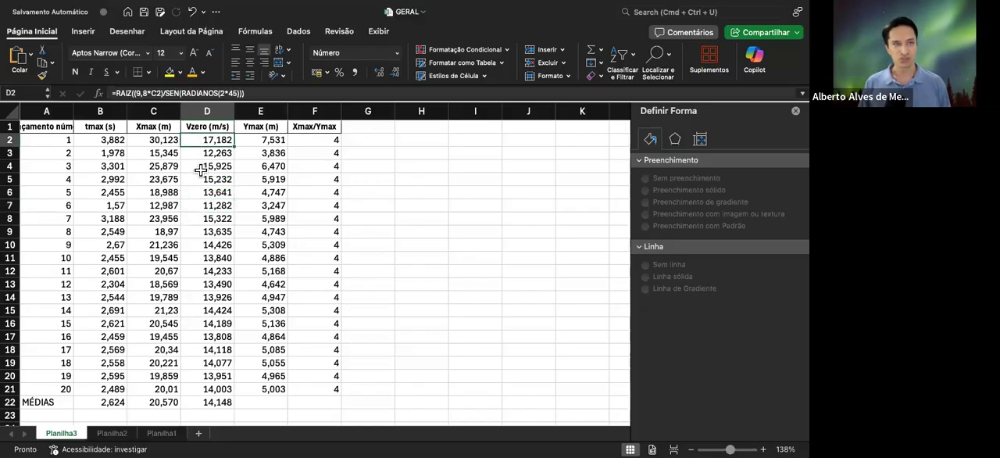
pyautogui.hscroll(-1, 51, 139)
pyautogui.hscroll(1, 53, 139)
# Examine the first and last launch numbers and the row 2 formulas for Vzero, Ymax and Xmax/Ymax
pyautogui.click(52, 139)
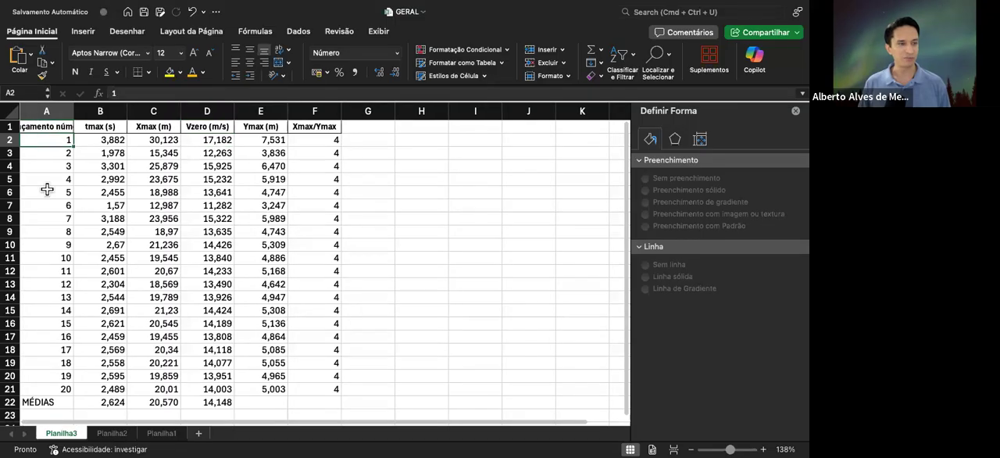
pyautogui.click(61, 389)
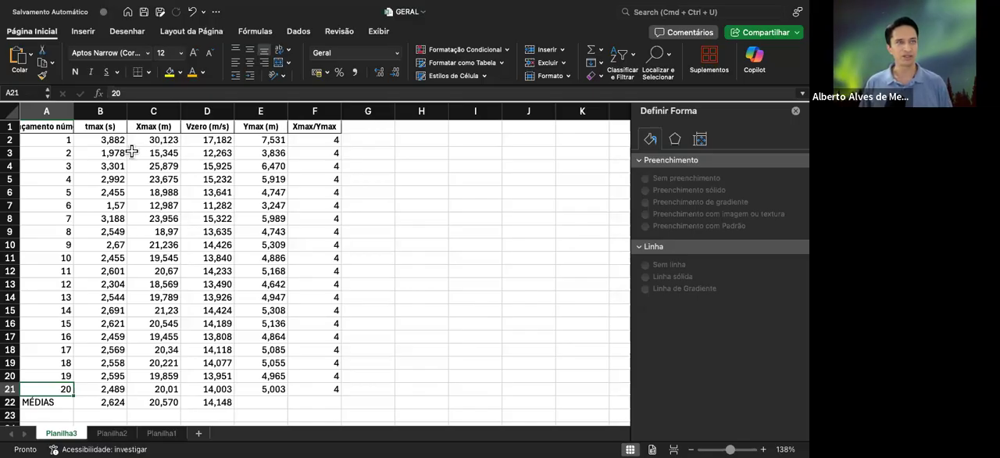
pyautogui.click(209, 142)
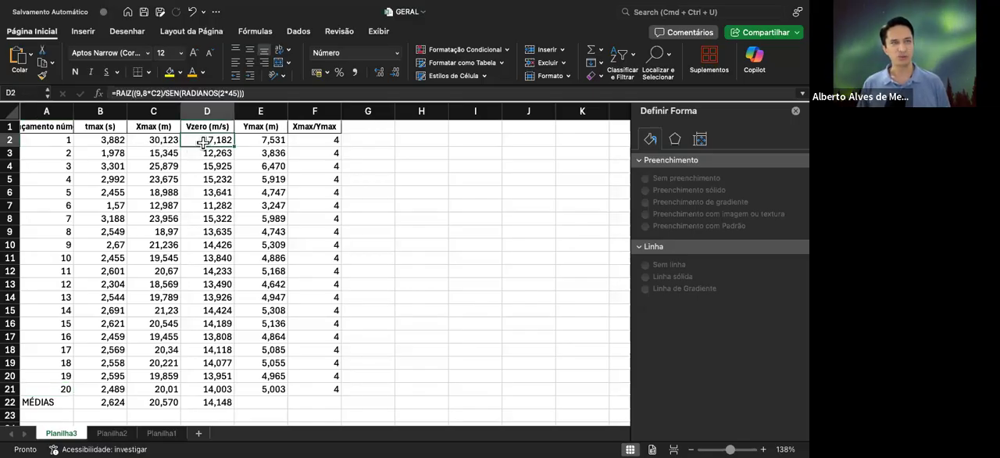
pyautogui.click(253, 141)
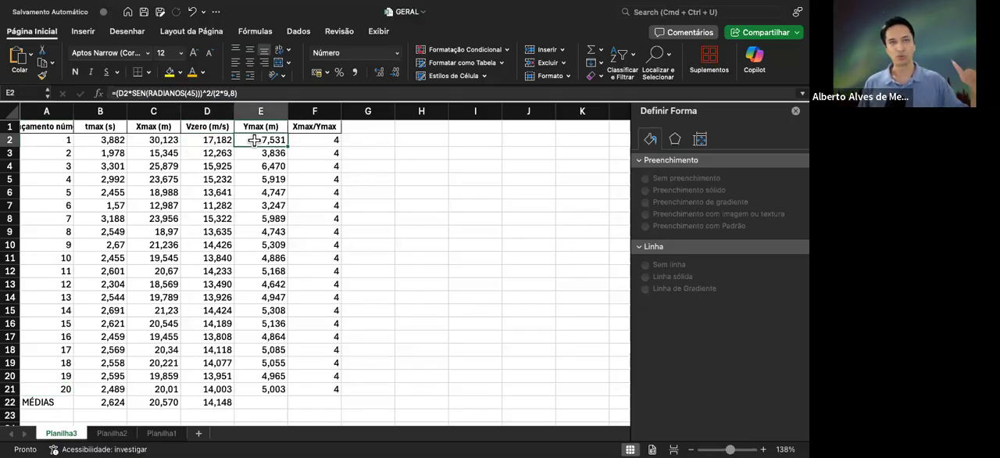
pyautogui.click(317, 142)
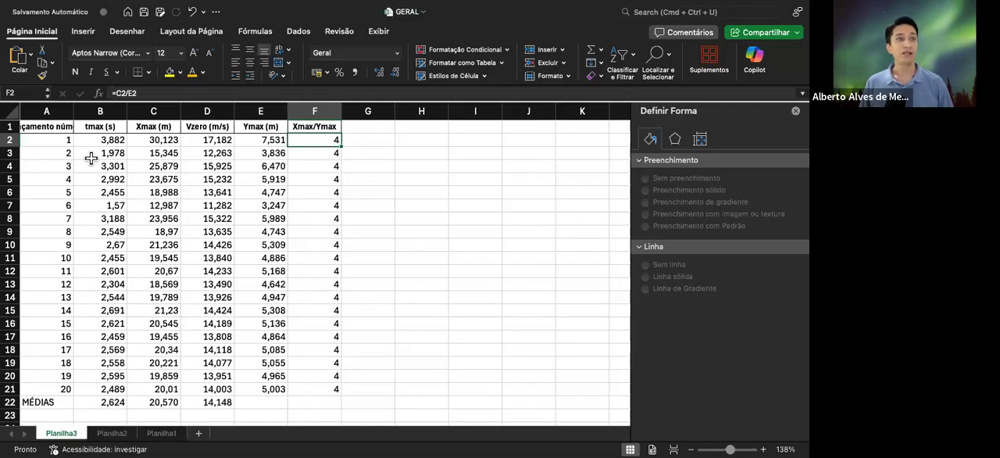
pyautogui.scroll(-3, 92, 158)
pyautogui.scroll(3, 95, 163)
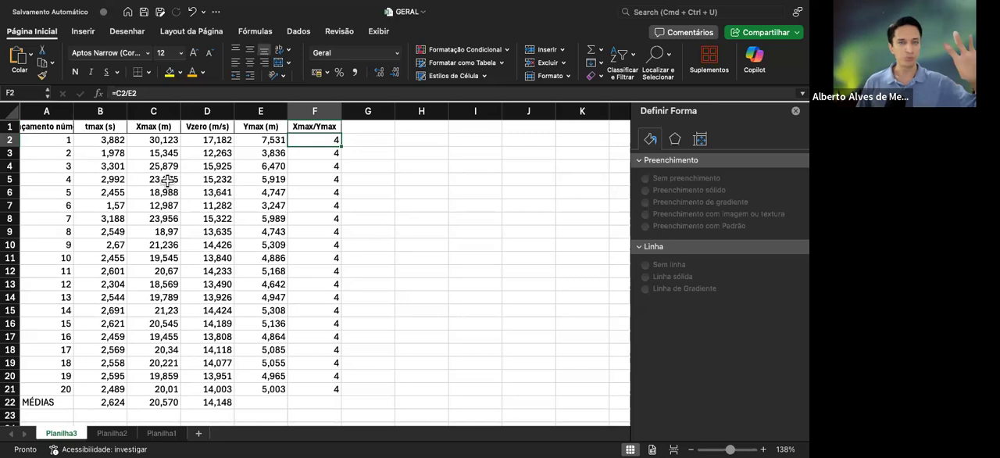
# Select the launch numbers and tmax values of all launches in A2:B21
pyautogui.click(39, 139)
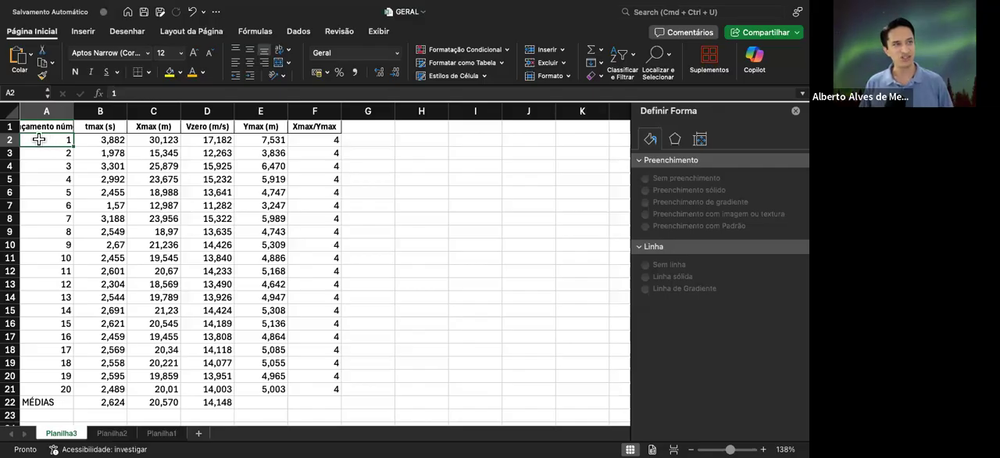
pyautogui.moveTo(39, 139); pyautogui.dragTo(97, 388)
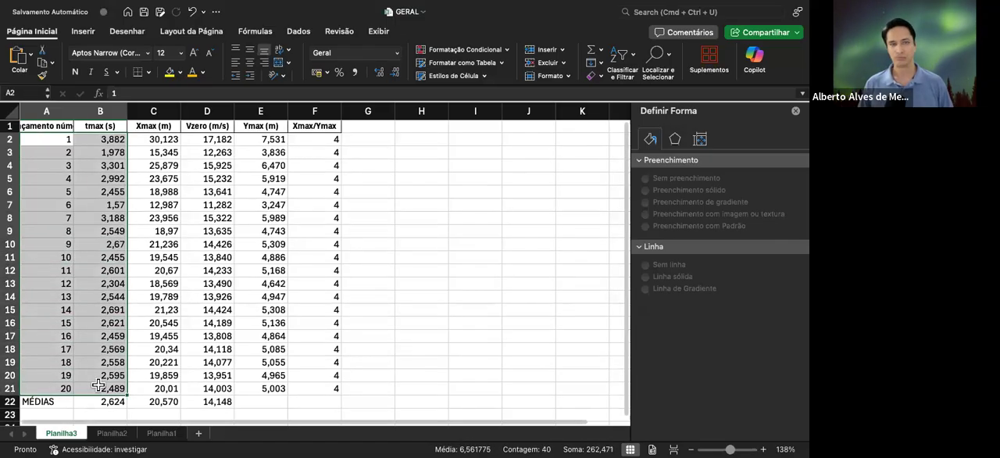
pyautogui.click(36, 139)
pyautogui.moveTo(36, 139); pyautogui.dragTo(105, 388)
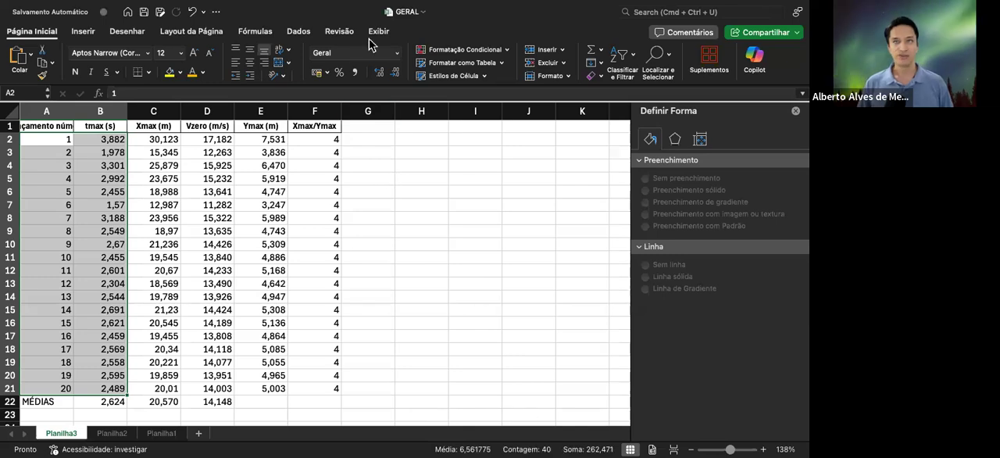
# Try plotting the selected launch and tmax data as a 3D line chart, and delete that chart
pyautogui.click(82, 32)
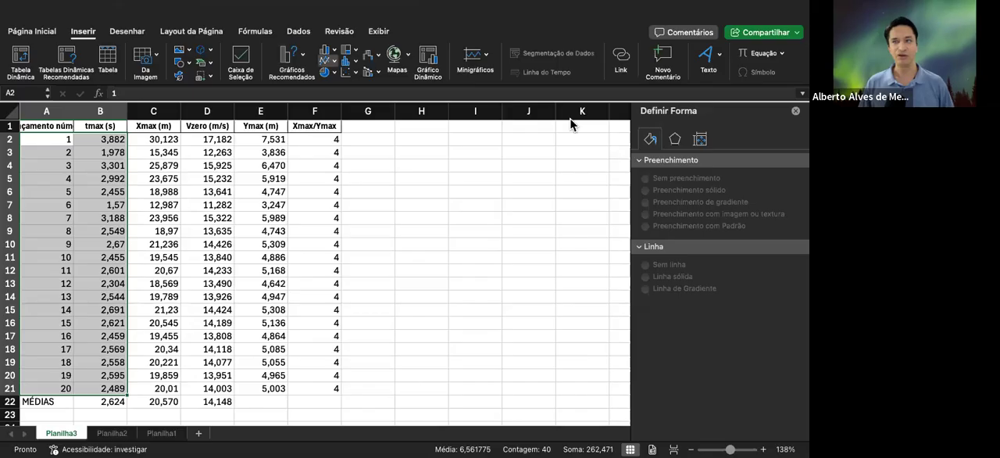
pyautogui.click(358, 237)
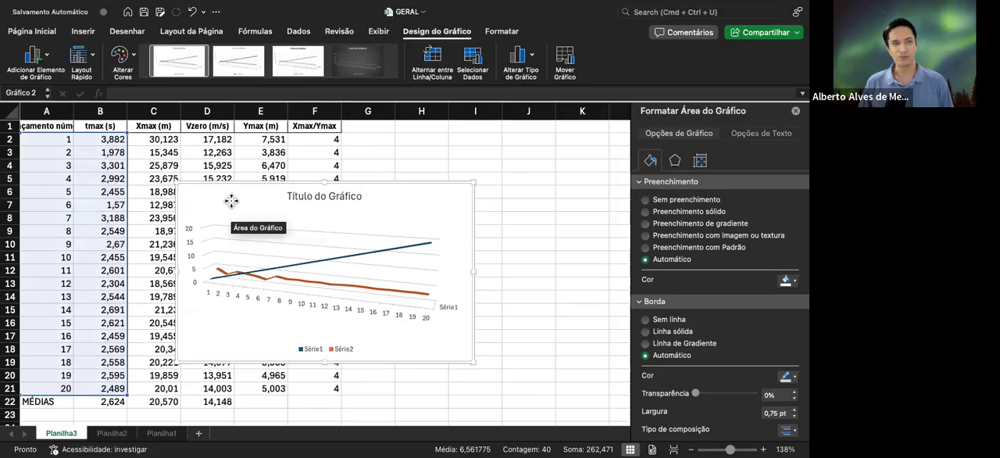
pyautogui.press('Delete')
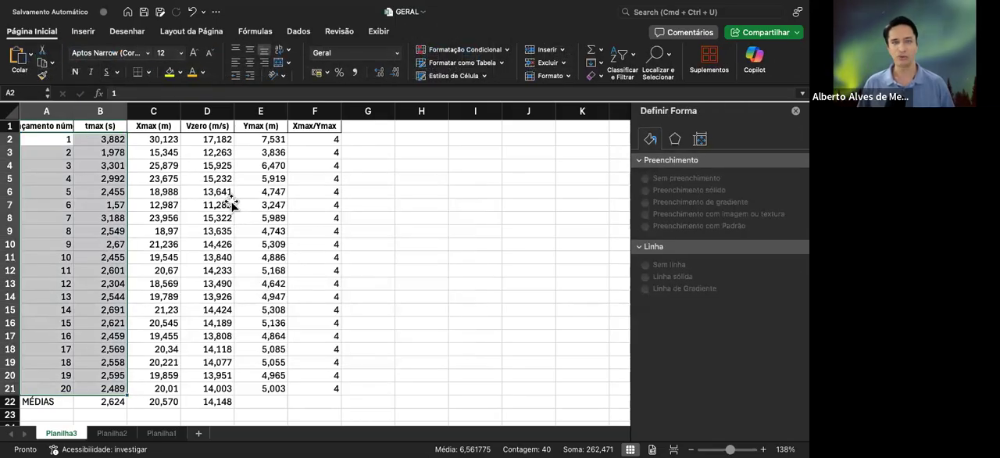
# Try plotting the selected data as a markers-only scatter chart, and delete that chart
pyautogui.click(82, 31)
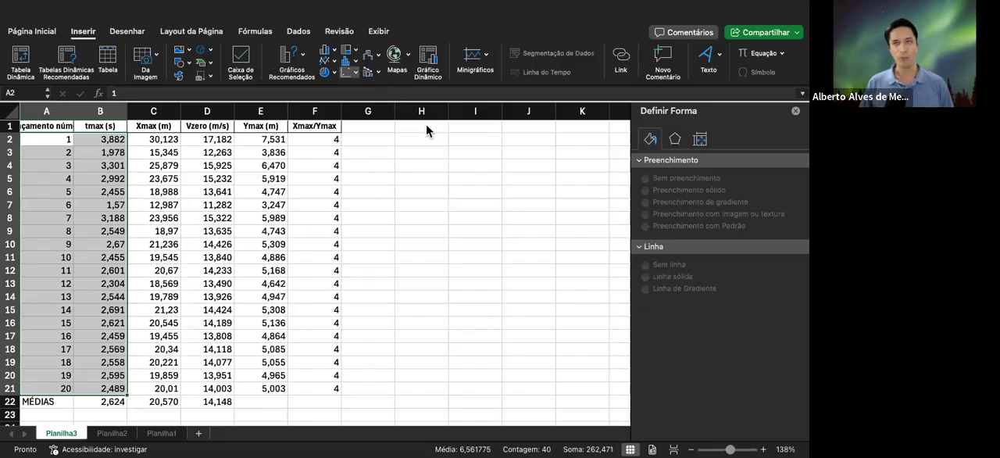
pyautogui.click(373, 130)
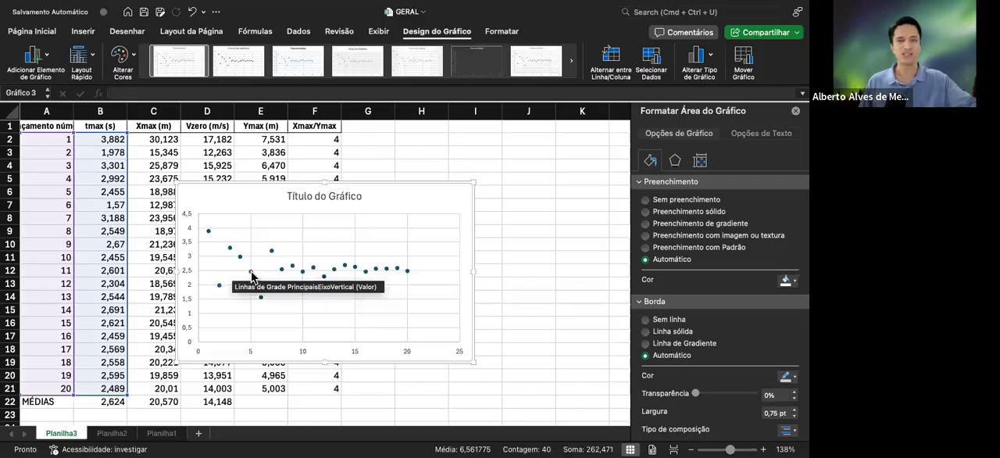
pyautogui.moveTo(253, 275)
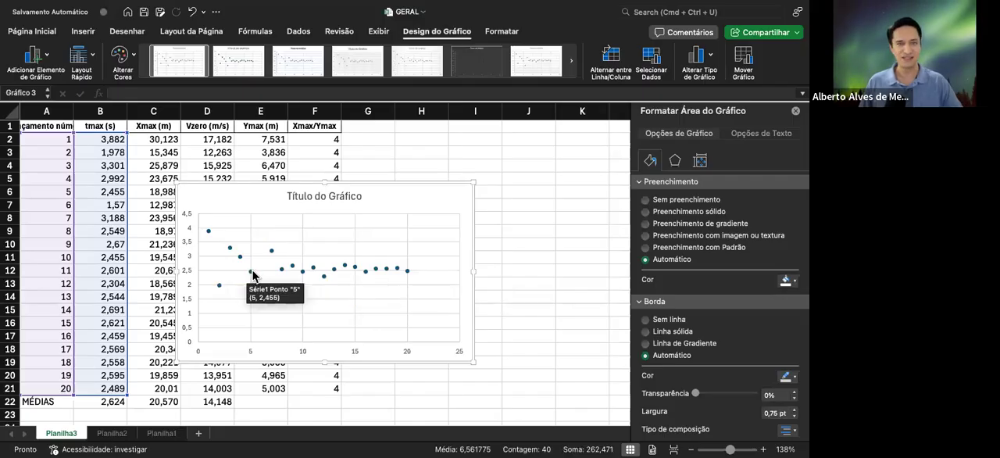
pyautogui.click(204, 202)
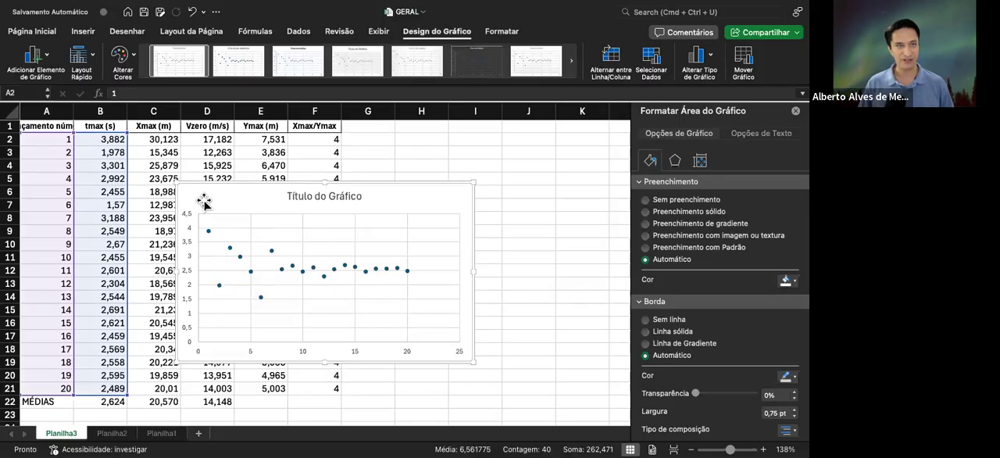
pyautogui.press('Delete')
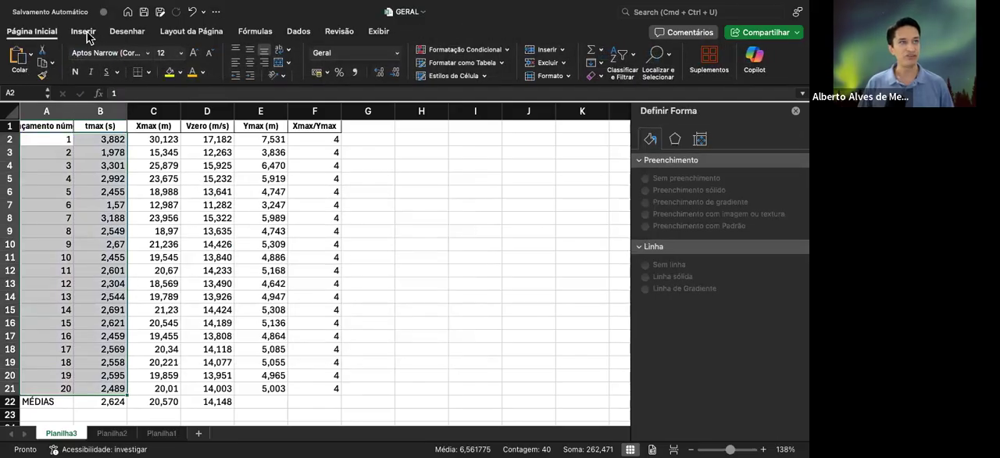
# Insert a scatter chart with smooth lines and markers from the selected data and move it clear of columns A to D
pyautogui.click(84, 32)
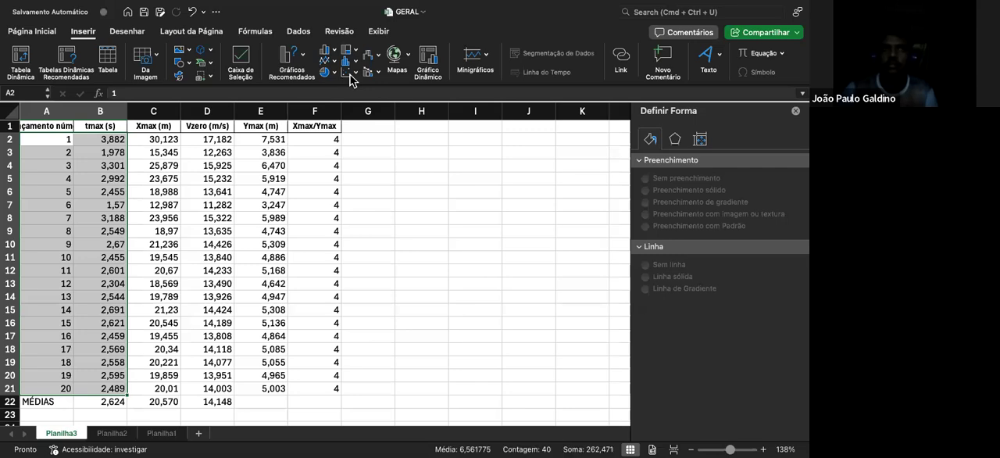
pyautogui.click(425, 128)
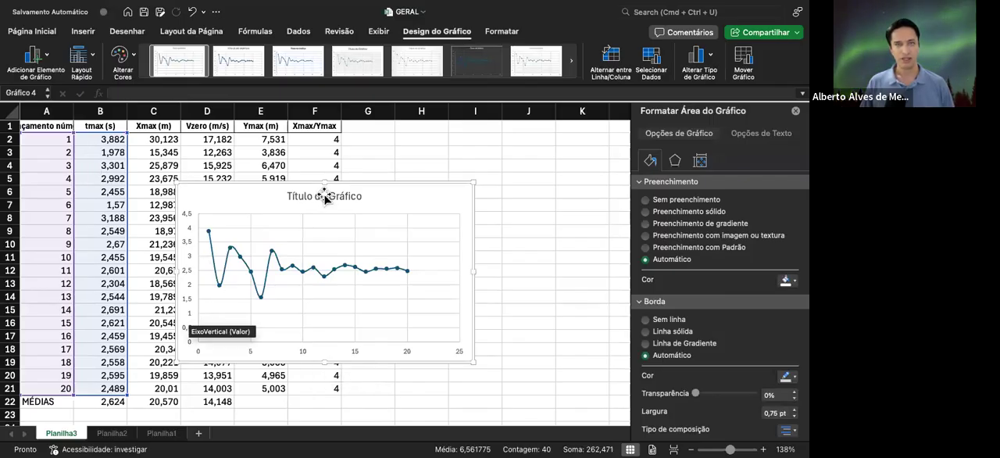
pyautogui.moveTo(323, 196); pyautogui.dragTo(396, 191)
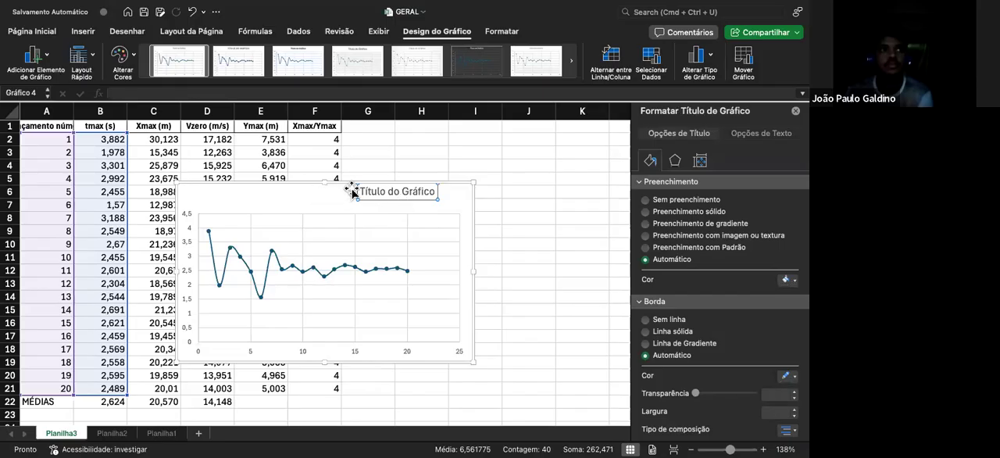
pyautogui.press('super+z')
pyautogui.moveTo(405, 192); pyautogui.dragTo(473, 175)
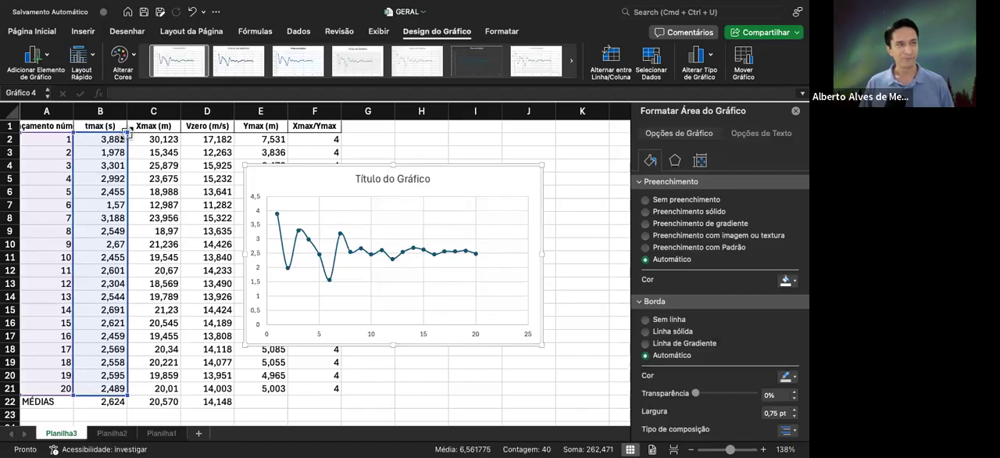
# Extend the chart's plotted data from column B through column F, and reposition and enlarge the chart across columns E to K
pyautogui.moveTo(128, 134); pyautogui.dragTo(333, 139)
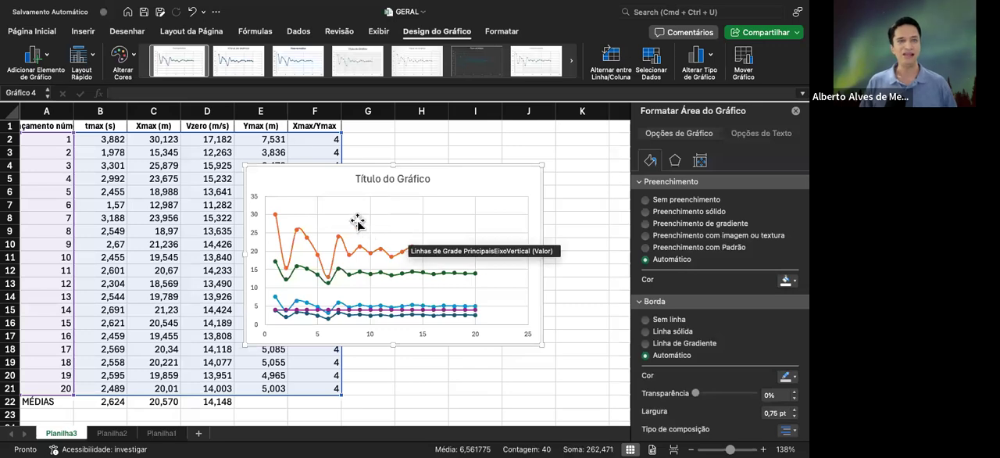
pyautogui.moveTo(324, 174); pyautogui.dragTo(401, 132)
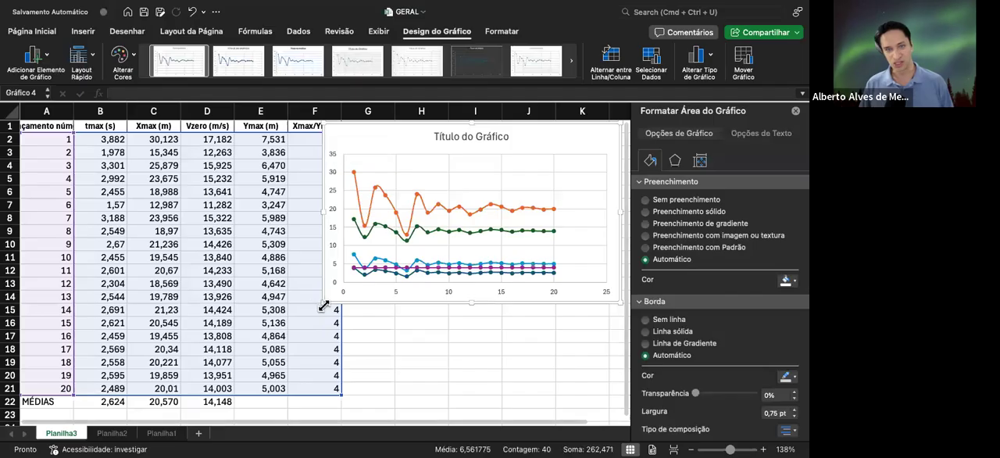
pyautogui.moveTo(322, 303); pyautogui.dragTo(234, 372)
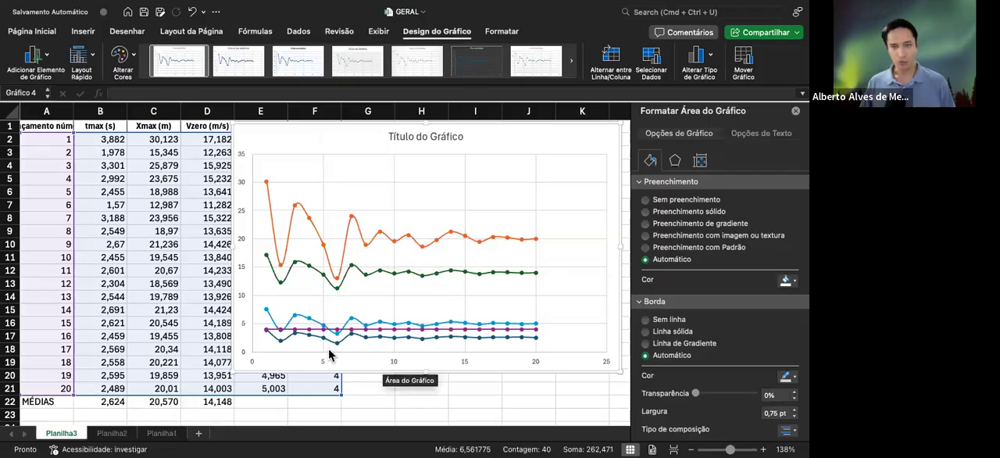
# Format the chart's horizontal axis values with the Número category and 0 decimal places
pyautogui.click(394, 363)
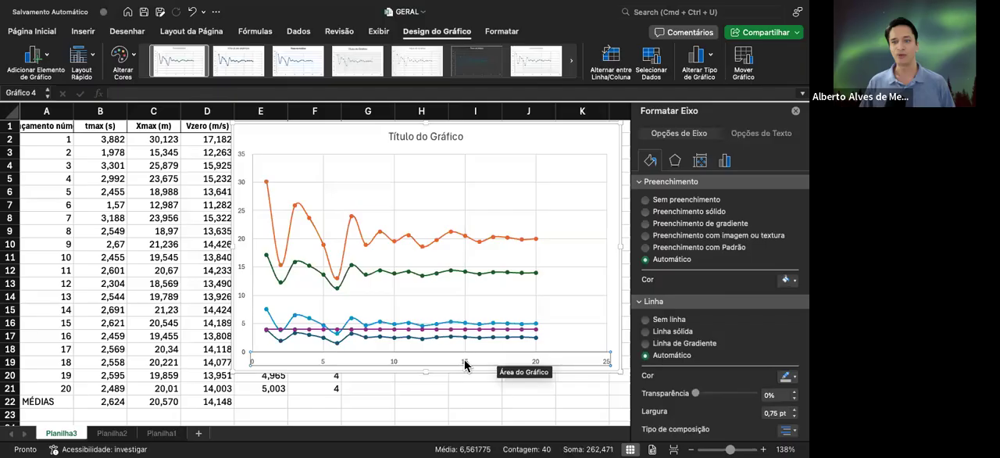
pyautogui.click(675, 161)
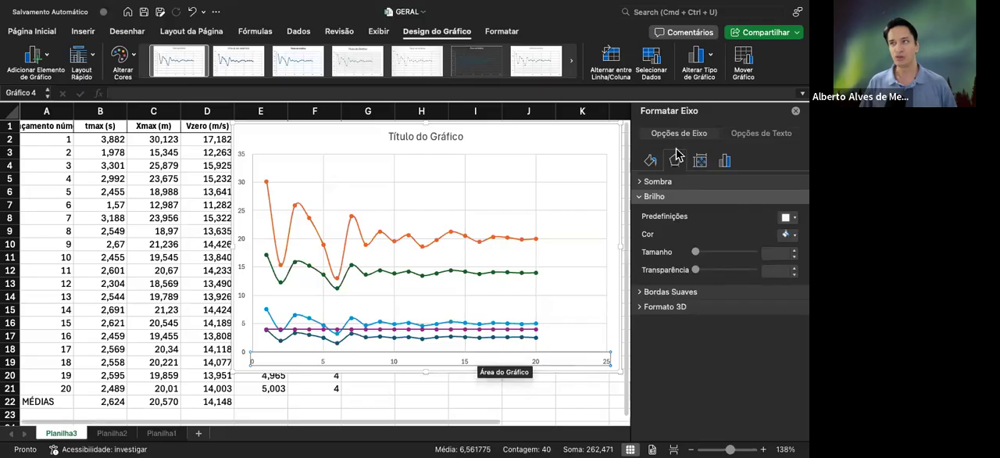
pyautogui.click(725, 161)
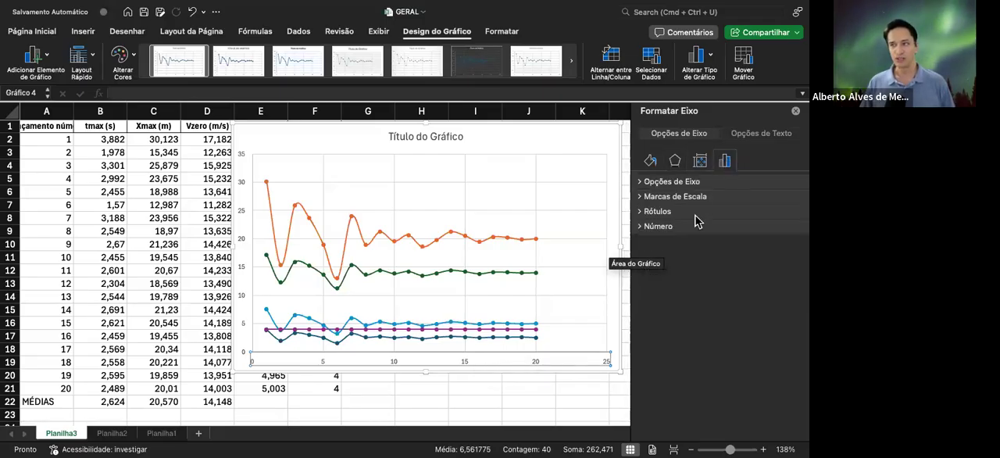
pyautogui.click(658, 226)
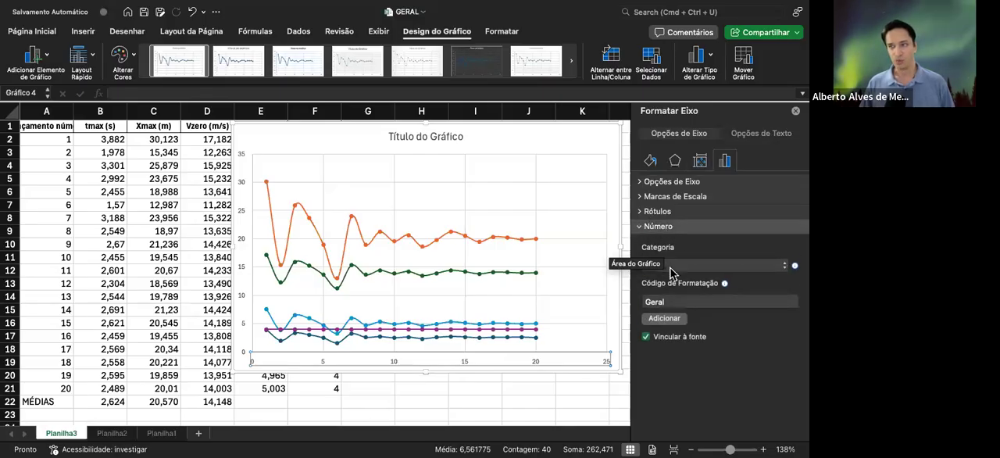
pyautogui.click(699, 303)
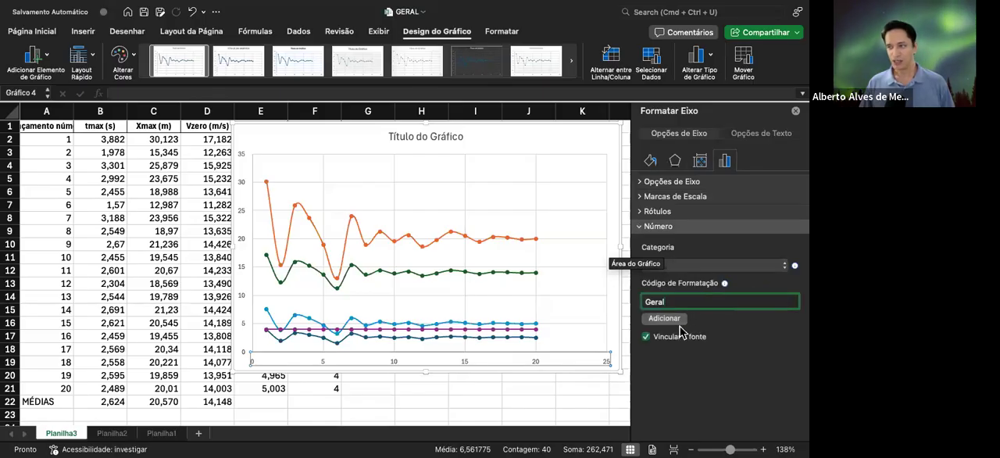
pyautogui.click(741, 265)
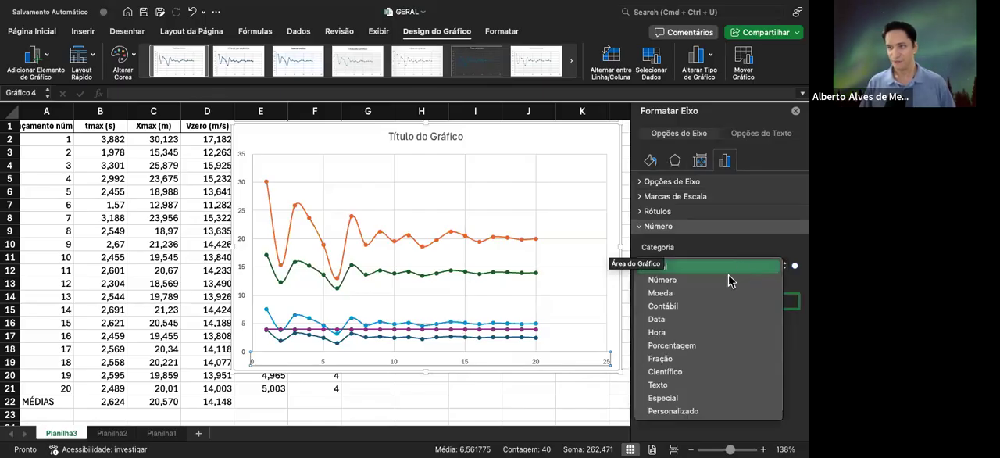
pyautogui.click(707, 280)
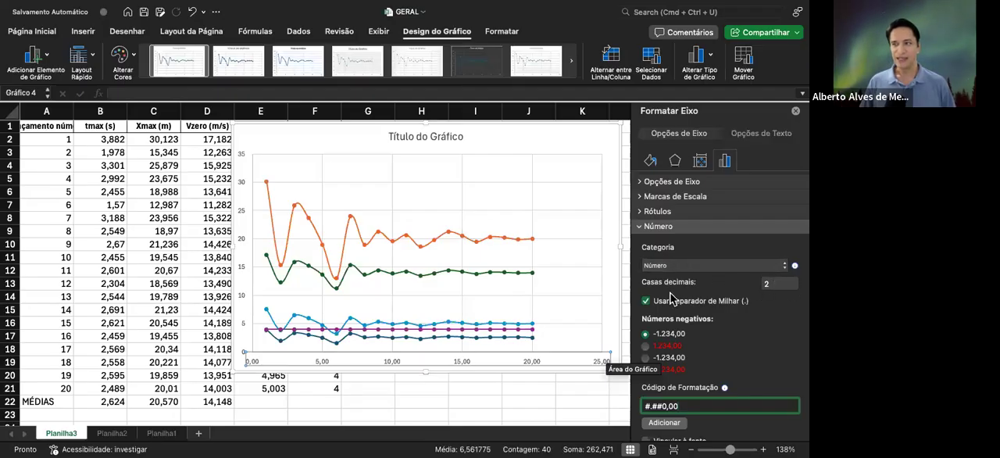
pyautogui.click(771, 283)
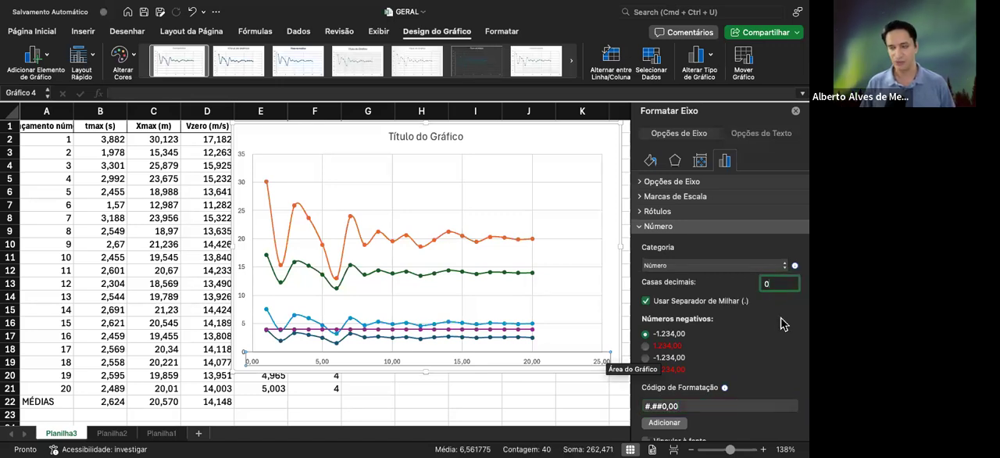
pyautogui.press('Return')
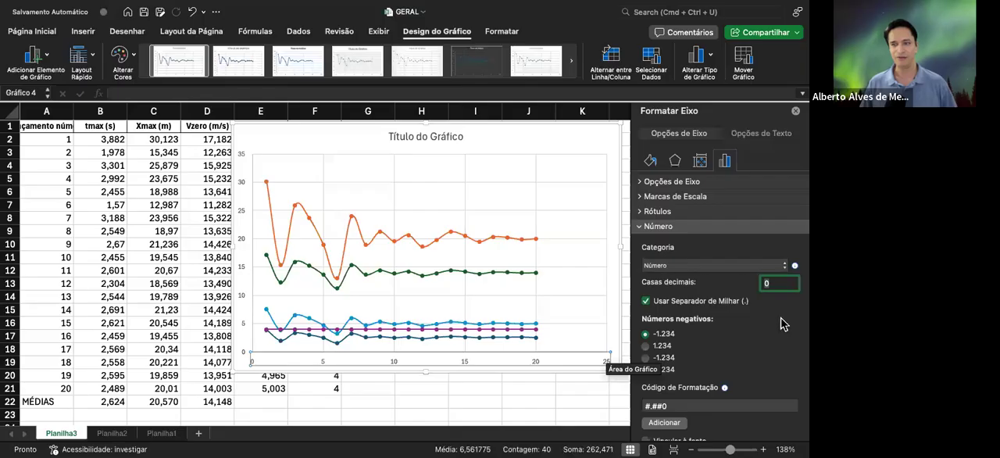
pyautogui.scroll(-2, 712, 342)
pyautogui.scroll(2, 712, 342)
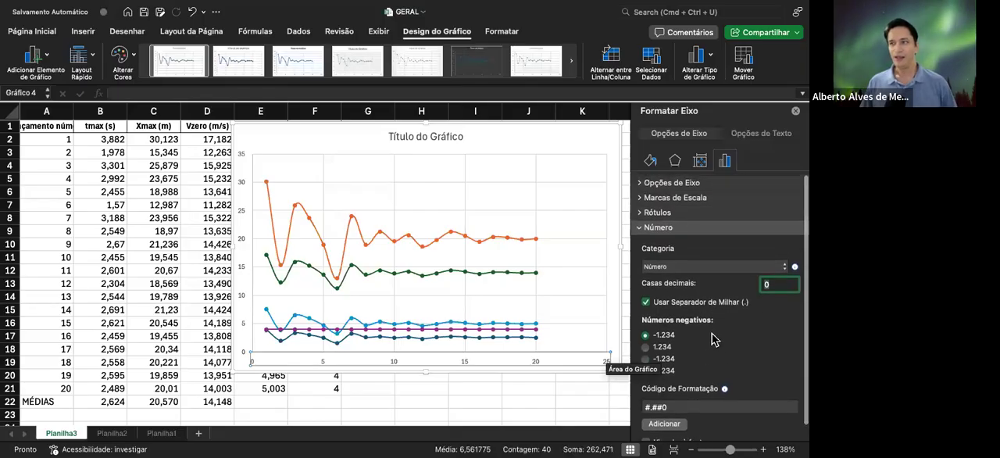
pyautogui.click(679, 197)
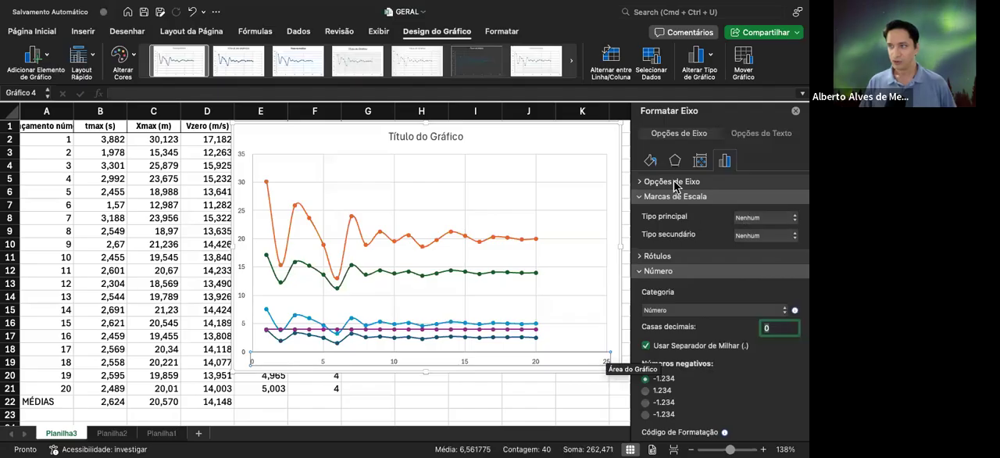
pyautogui.click(675, 181)
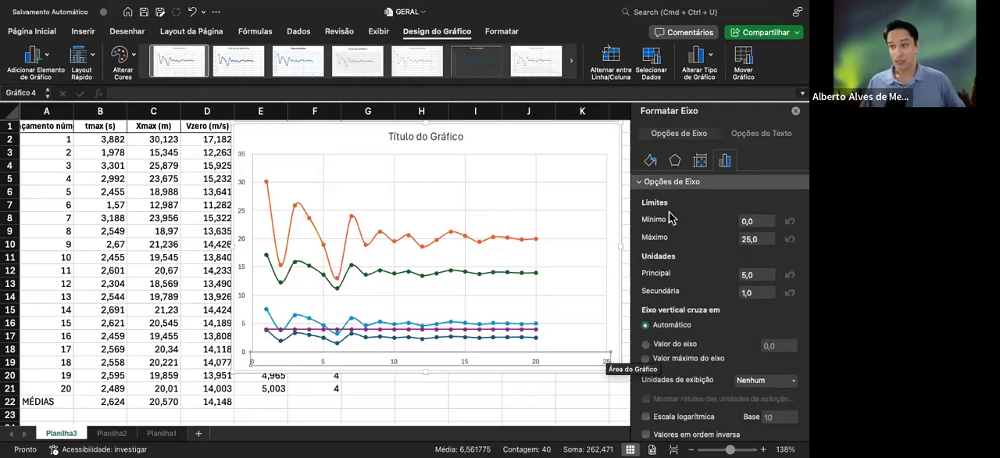
pyautogui.click(667, 185)
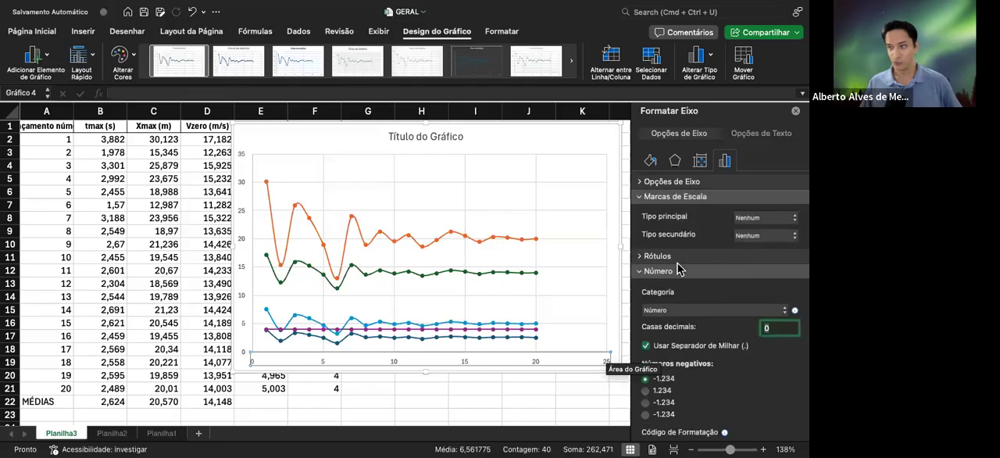
pyautogui.click(670, 198)
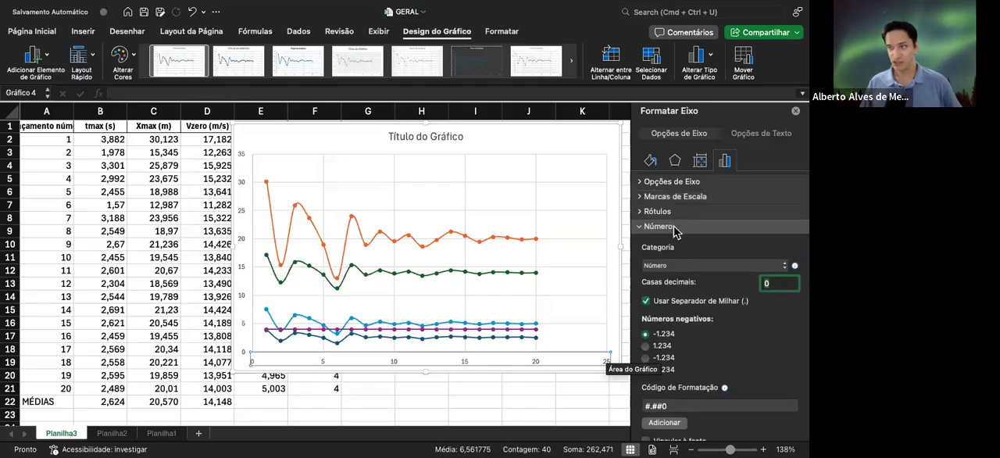
pyautogui.click(674, 228)
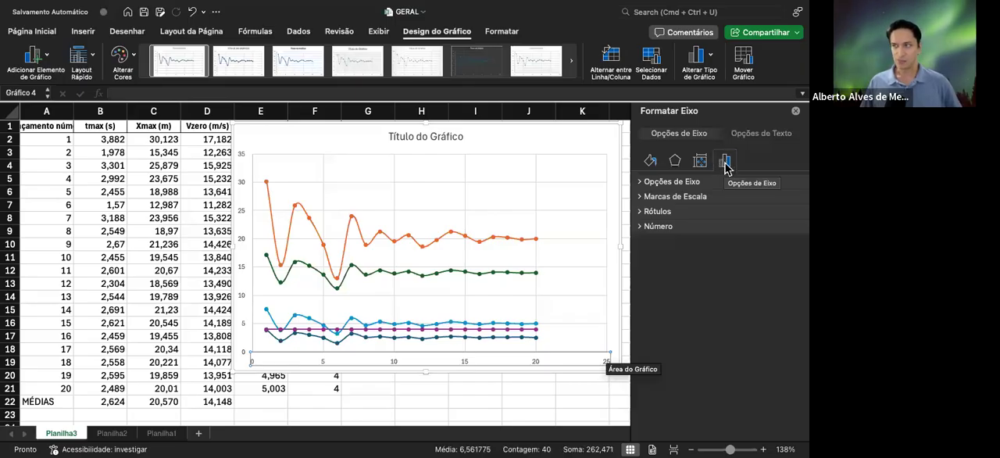
# Try 1 decimal place on the horizontal axis values, and restore 0 decimal places
pyautogui.click(660, 227)
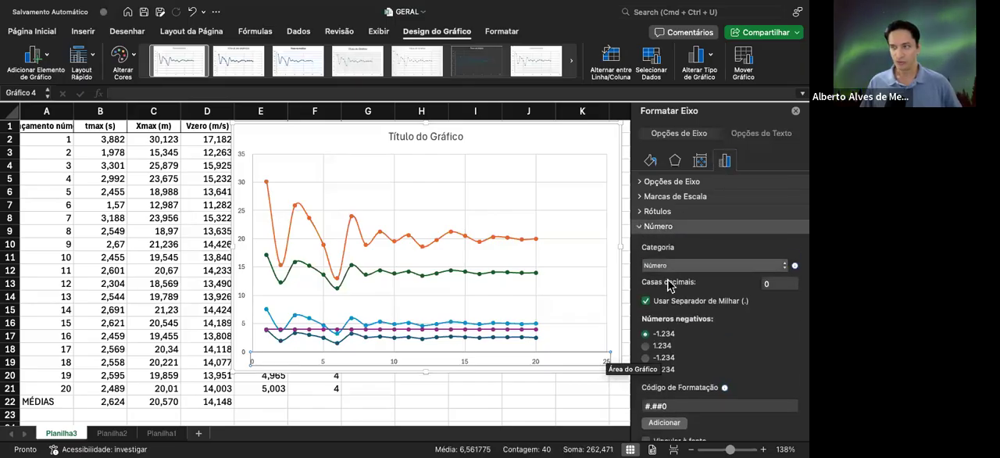
pyautogui.click(782, 265)
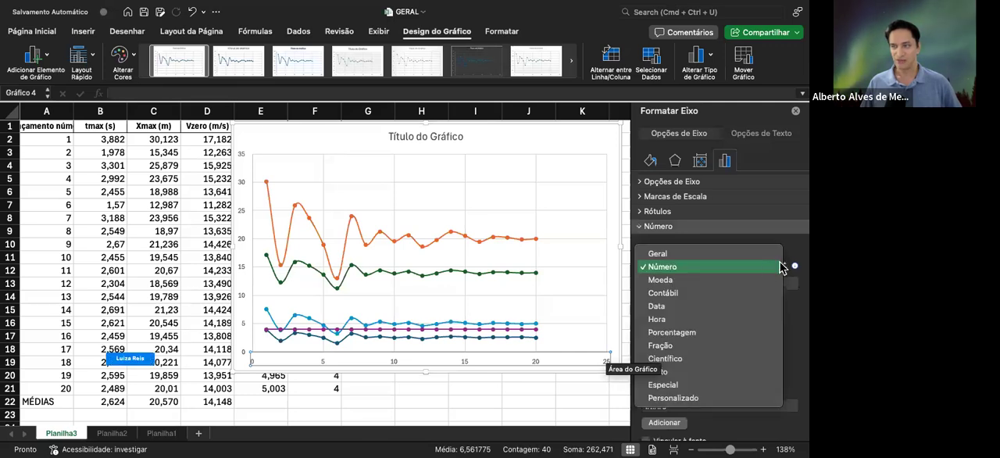
pyautogui.click(679, 267)
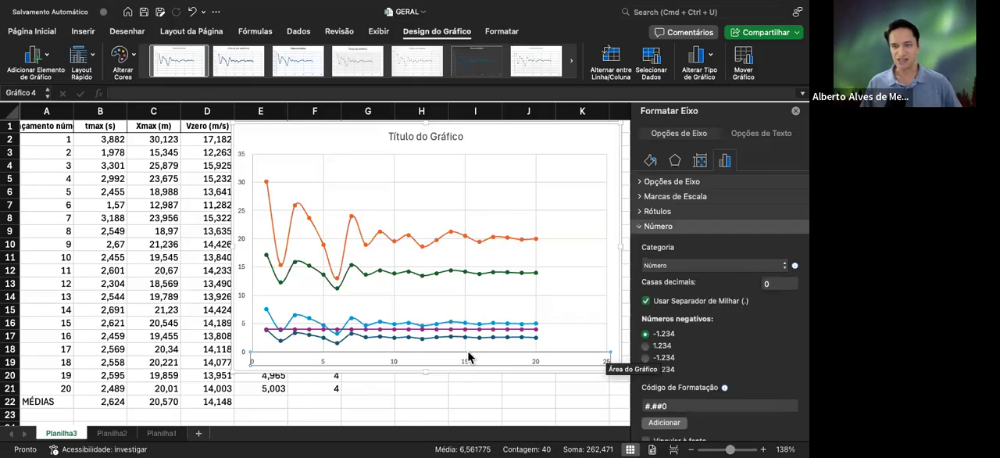
pyautogui.click(771, 284)
pyautogui.write('0')
pyautogui.click(771, 283)
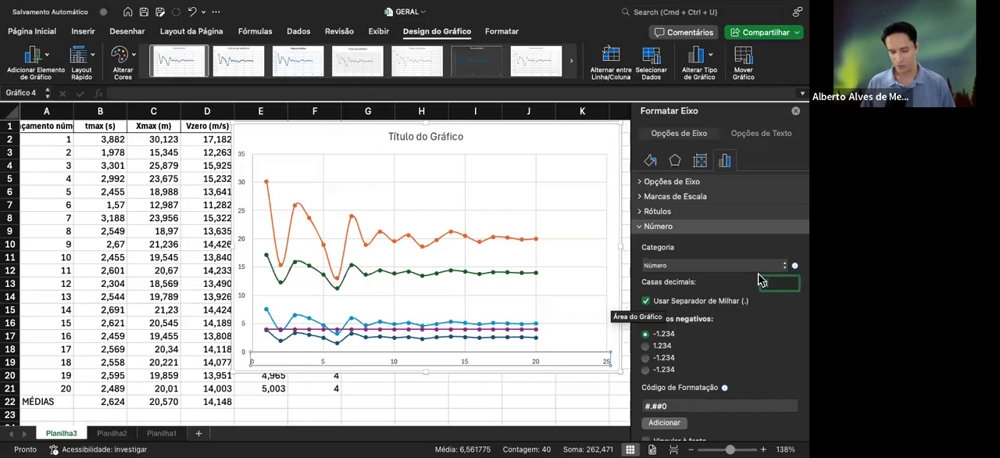
pyautogui.write('1')
pyautogui.press('Return')
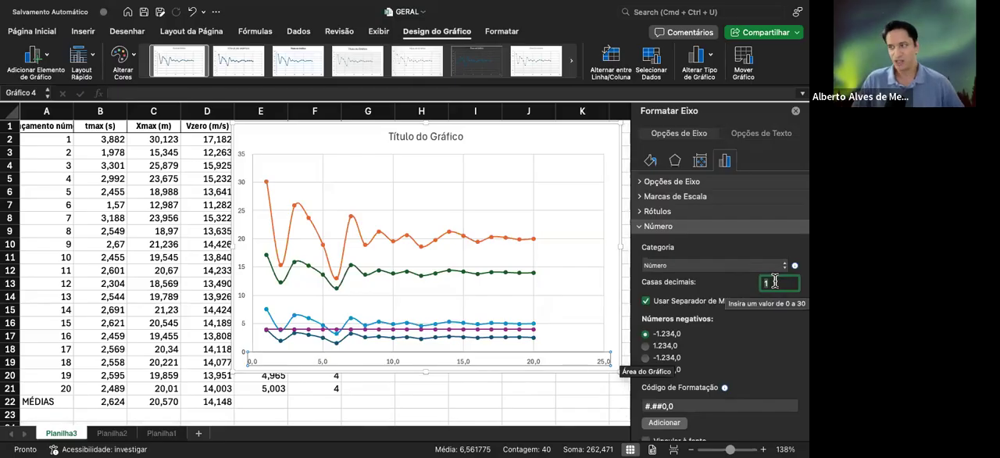
pyautogui.press('BackSpace')
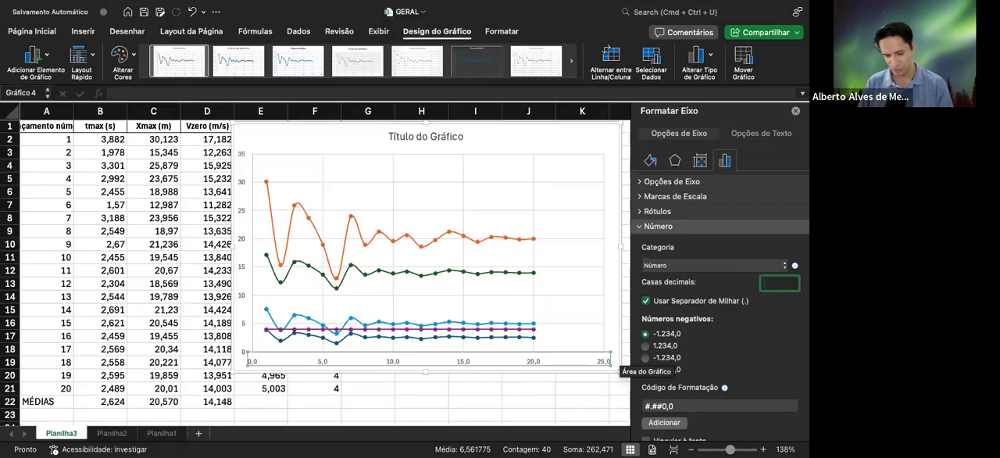
pyautogui.press('Return')
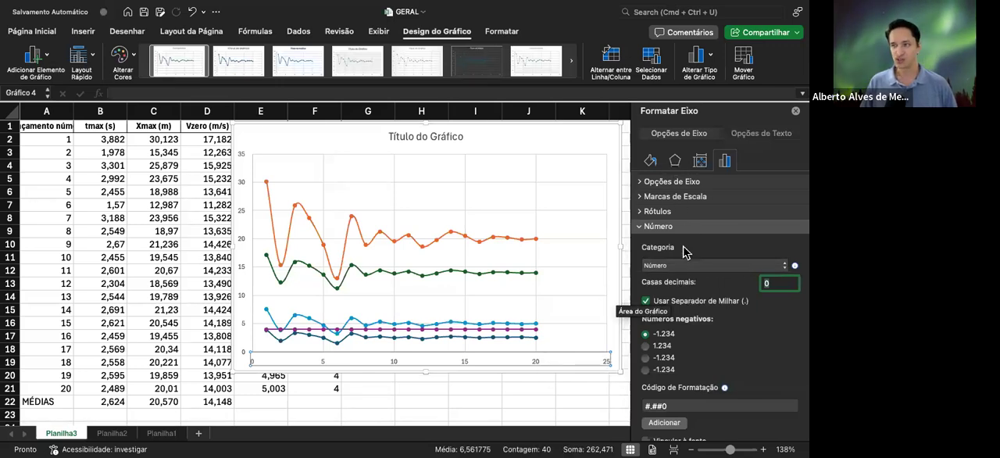
# Set the horizontal axis limits to a maximum of 20,5 and a minimum of 0
pyautogui.click(670, 226)
pyautogui.click(673, 181)
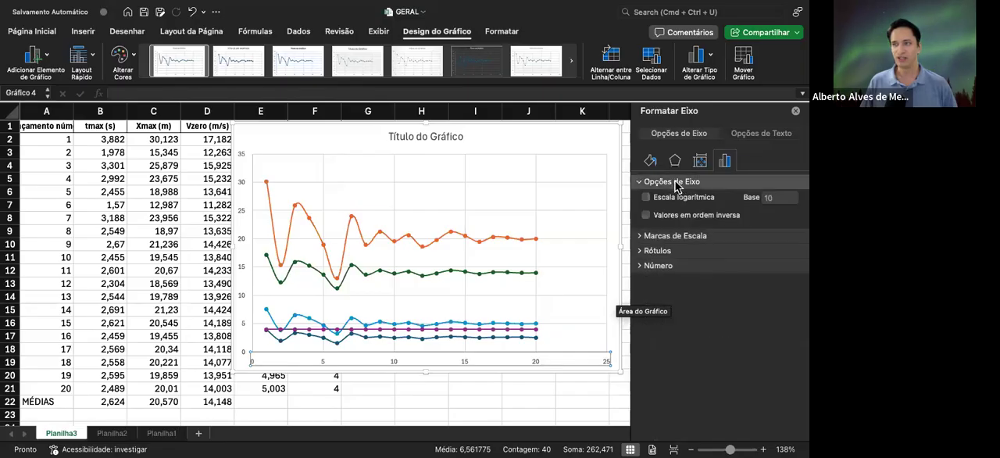
pyautogui.click(761, 239)
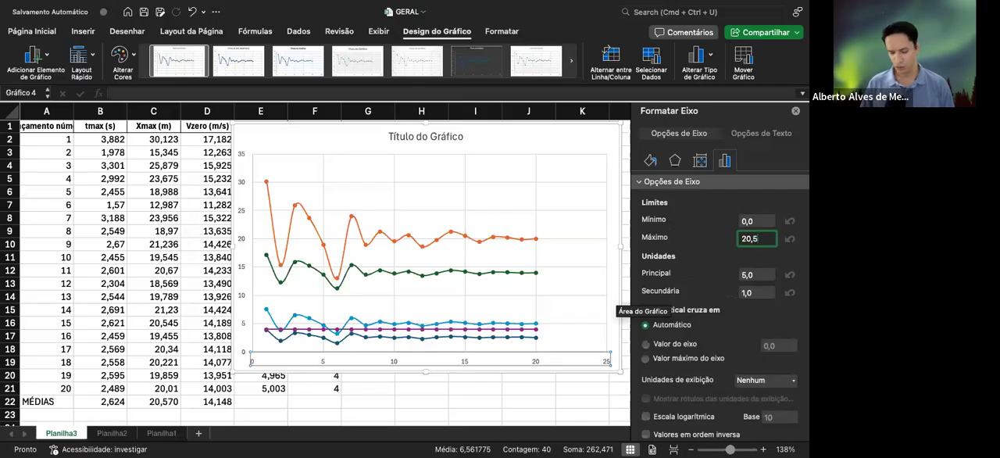
pyautogui.press('Return')
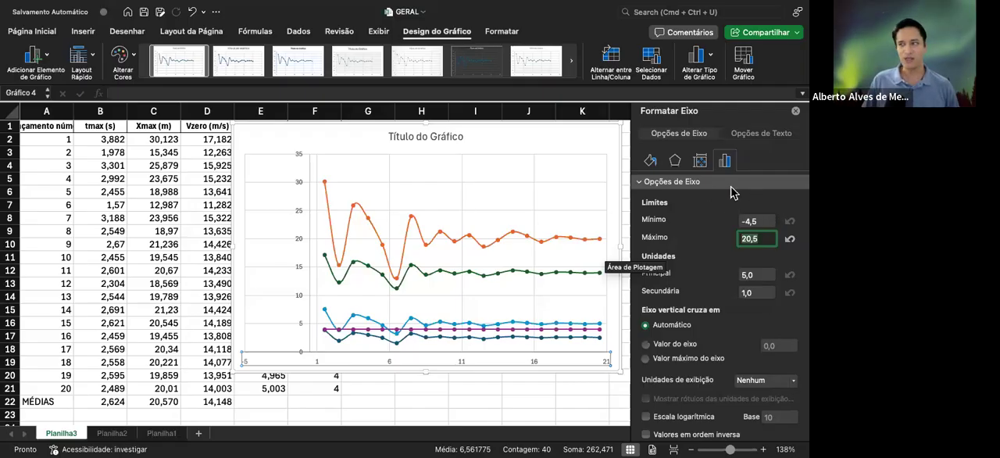
pyautogui.click(758, 221)
pyautogui.moveTo(762, 221); pyautogui.dragTo(735, 228)
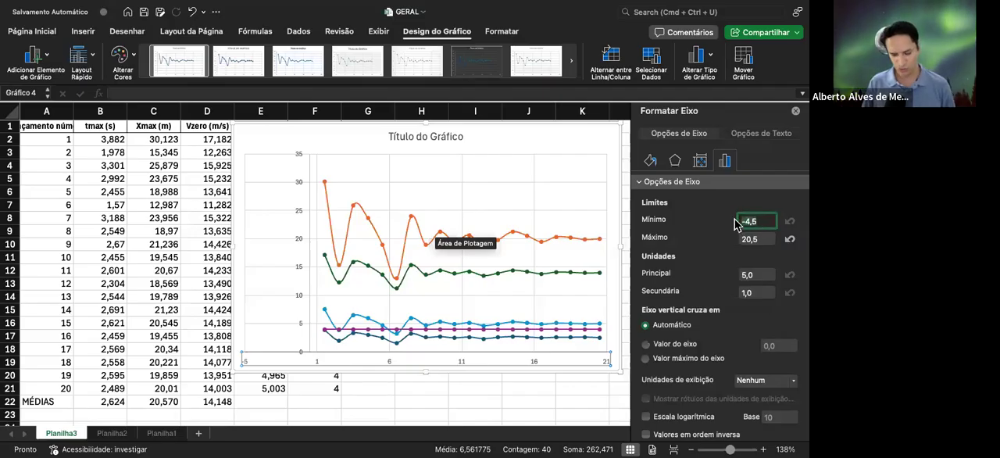
pyautogui.write('0')
pyautogui.press('Return')
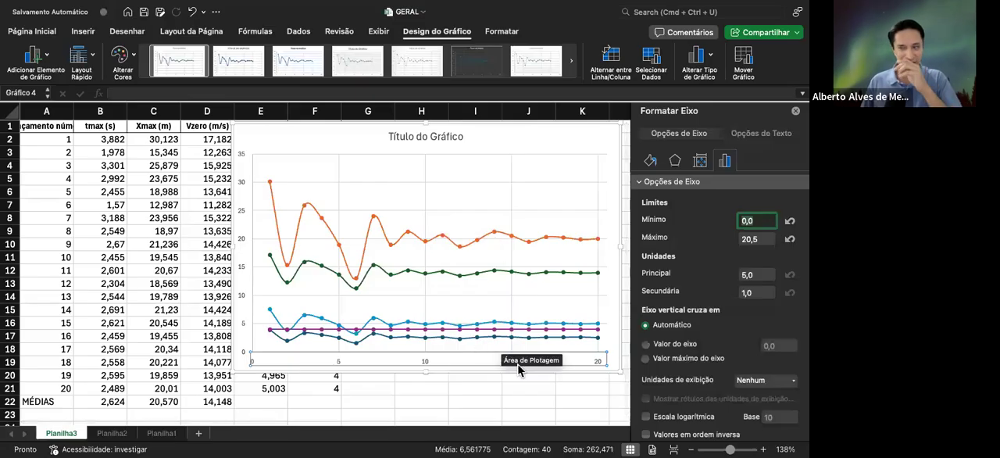
# Make the horizontal axis labels bold and set their font size to 12
pyautogui.click(426, 364)
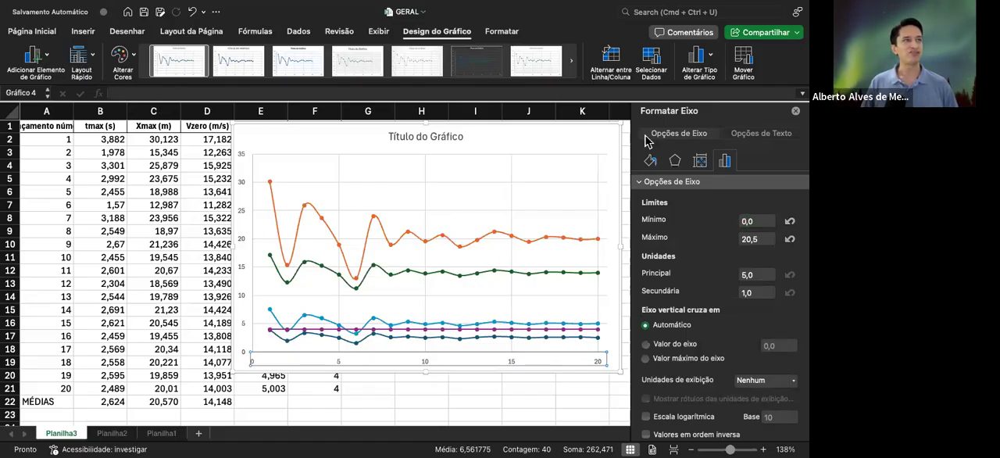
pyautogui.click(32, 32)
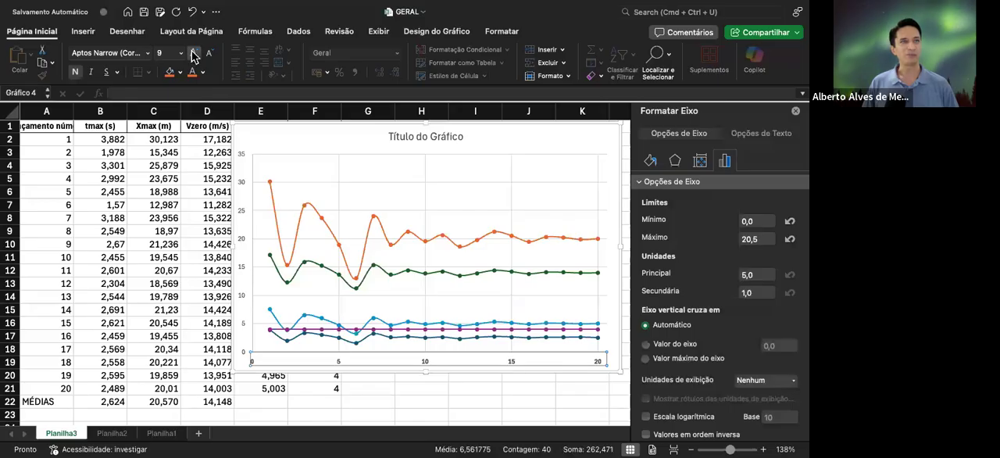
pyautogui.click(194, 55)
pyautogui.click(180, 53)
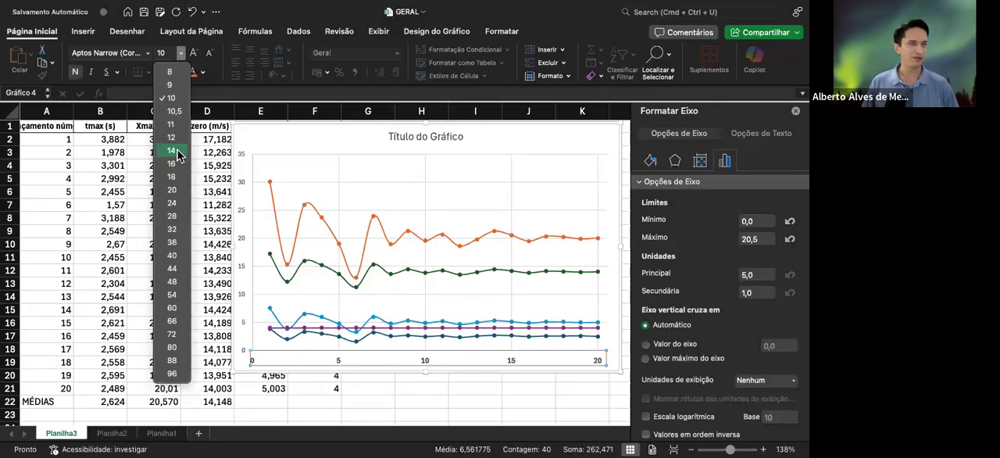
pyautogui.click(172, 150)
pyautogui.click(197, 53)
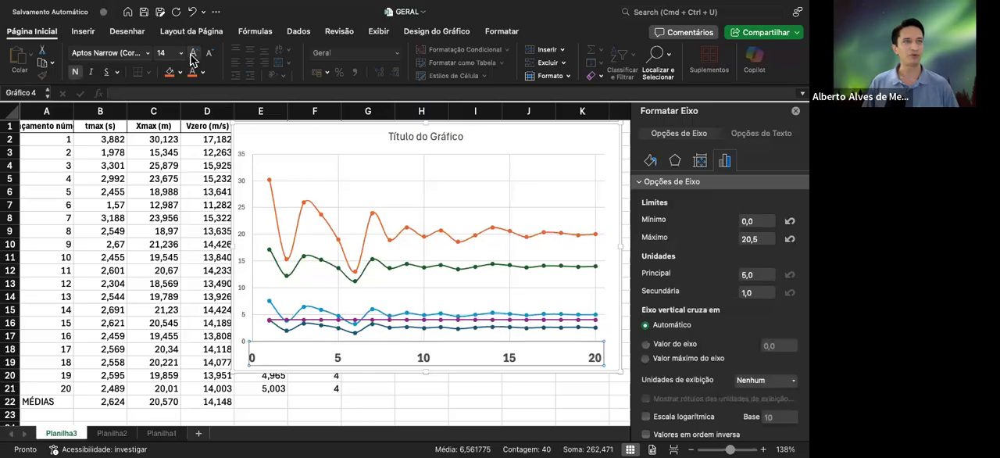
pyautogui.click(211, 54)
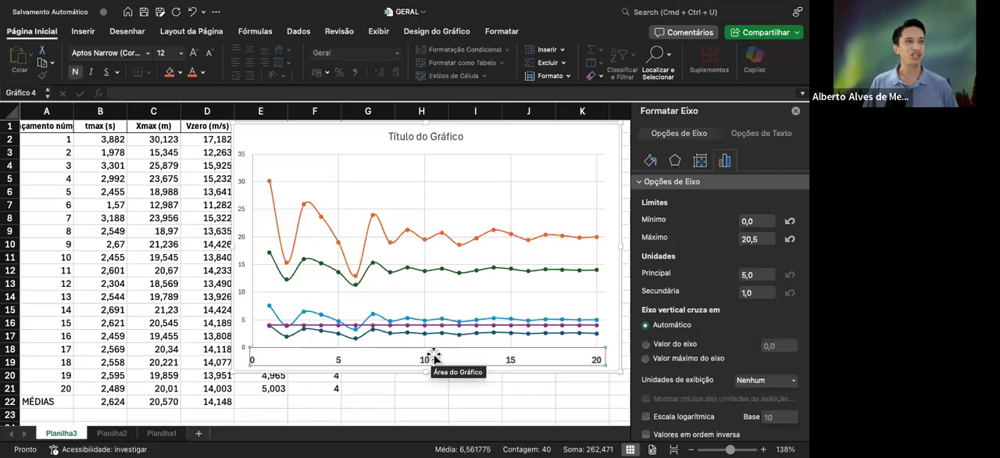
# Add a horizontal axis title to the chart and set its text to "Números de Lançamentos"
pyautogui.click(439, 34)
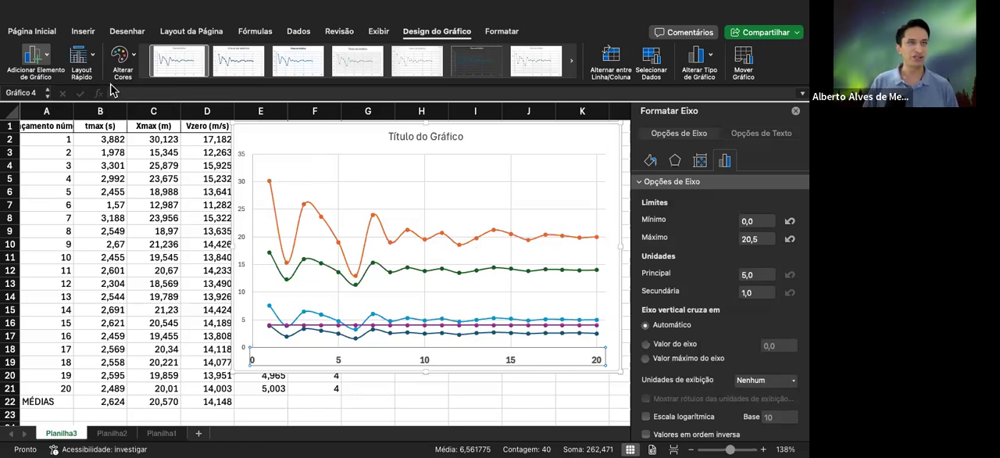
pyautogui.click(230, 100)
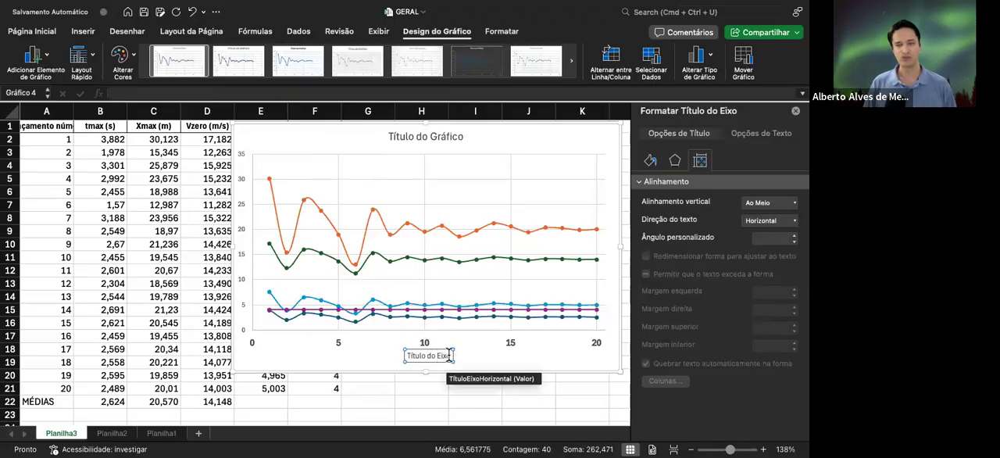
pyautogui.moveTo(451, 355); pyautogui.dragTo(401, 356)
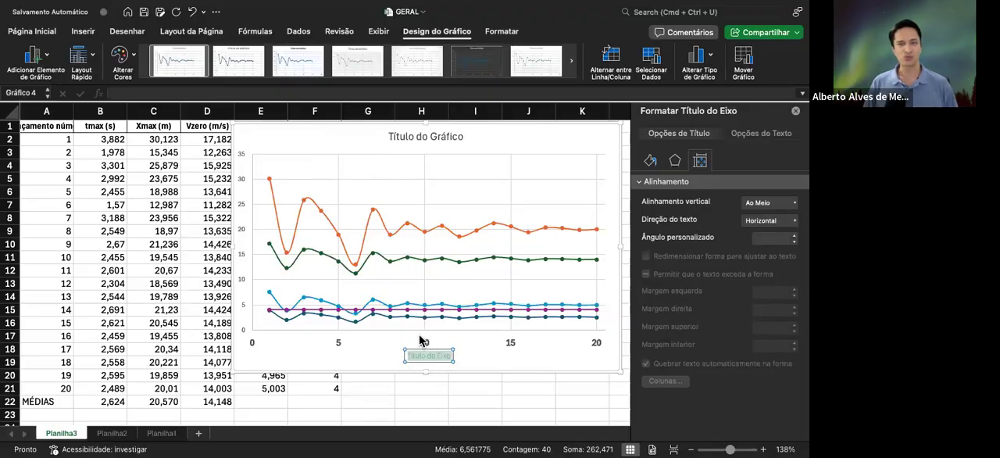
pyautogui.hscroll(-1, 60, 167)
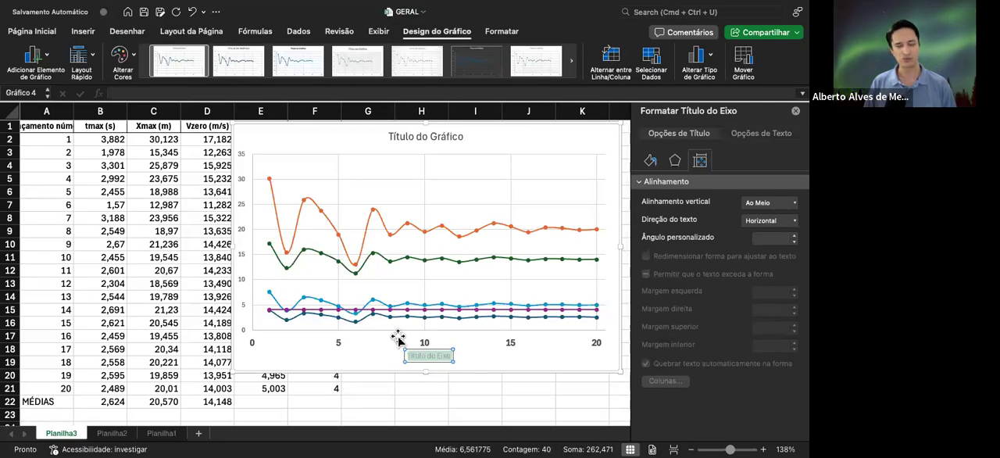
pyautogui.write('N')
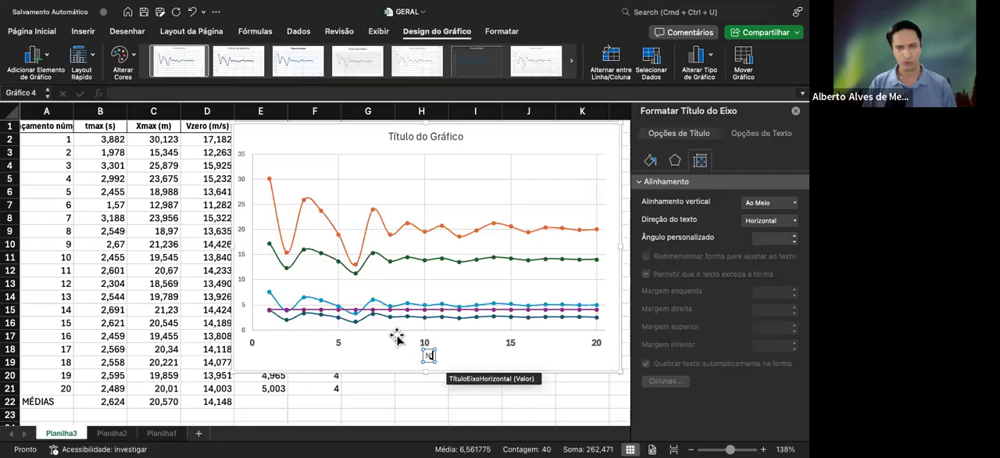
pyautogui.write('úmeros')
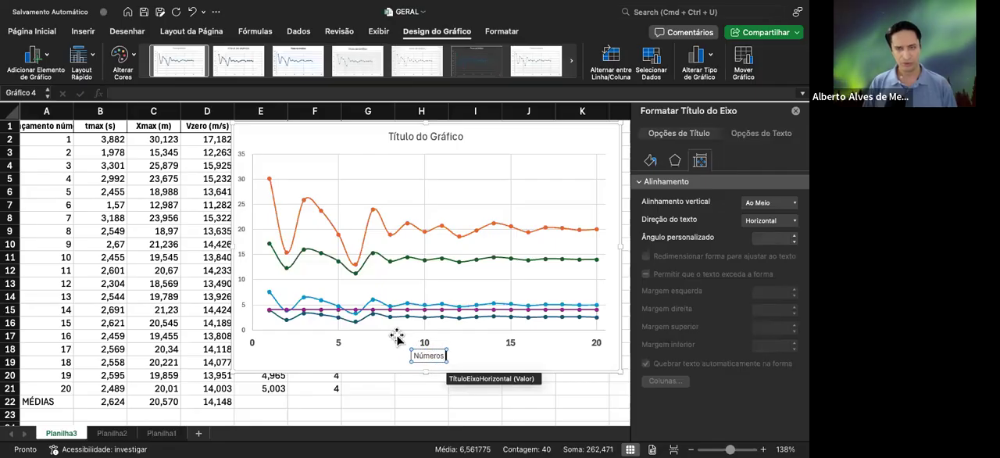
pyautogui.write(' de Lançamentos')
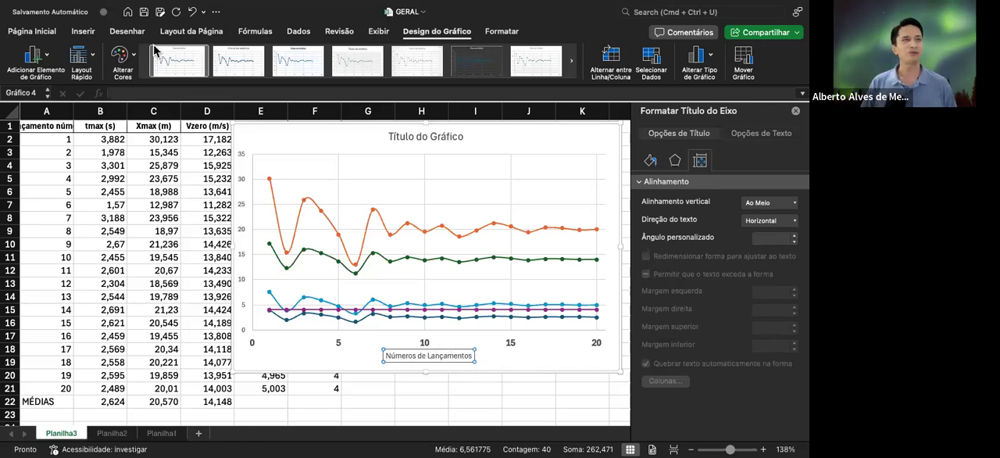
# Format the horizontal axis title in bold Arial and set its font size to 11
pyautogui.click(47, 36)
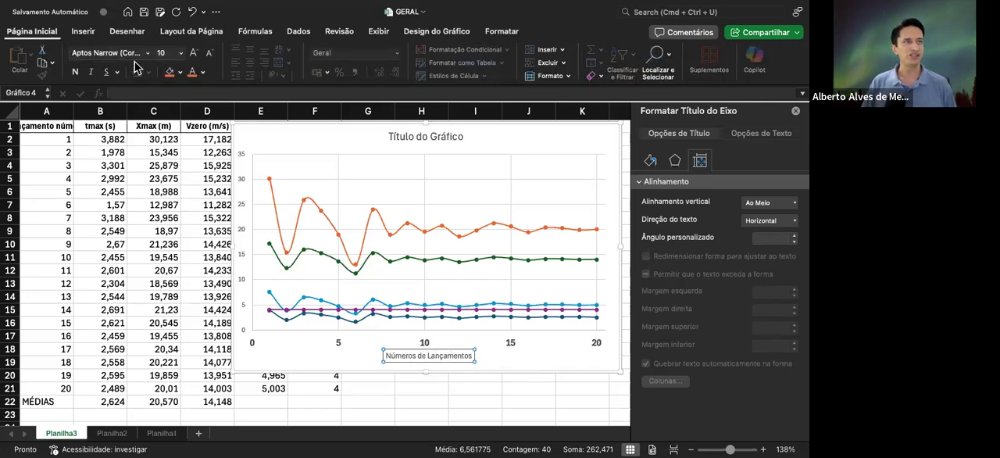
pyautogui.click(146, 55)
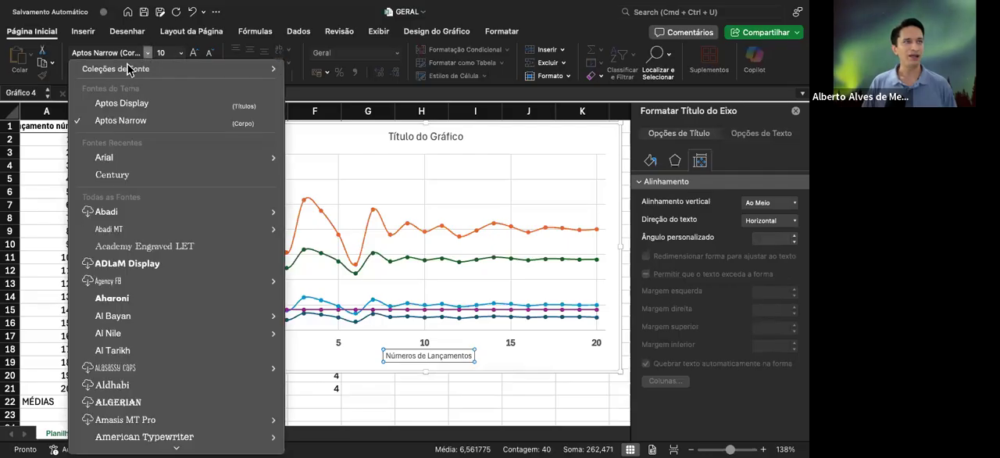
pyautogui.click(121, 160)
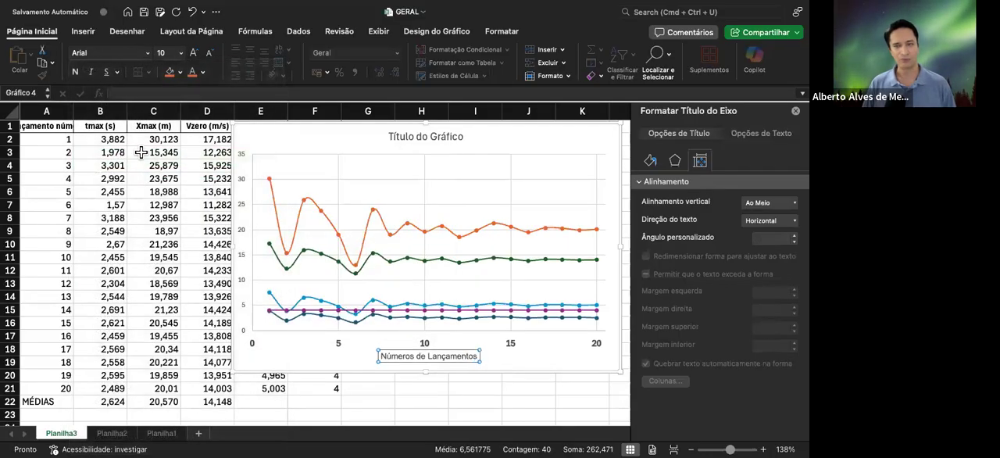
pyautogui.click(75, 72)
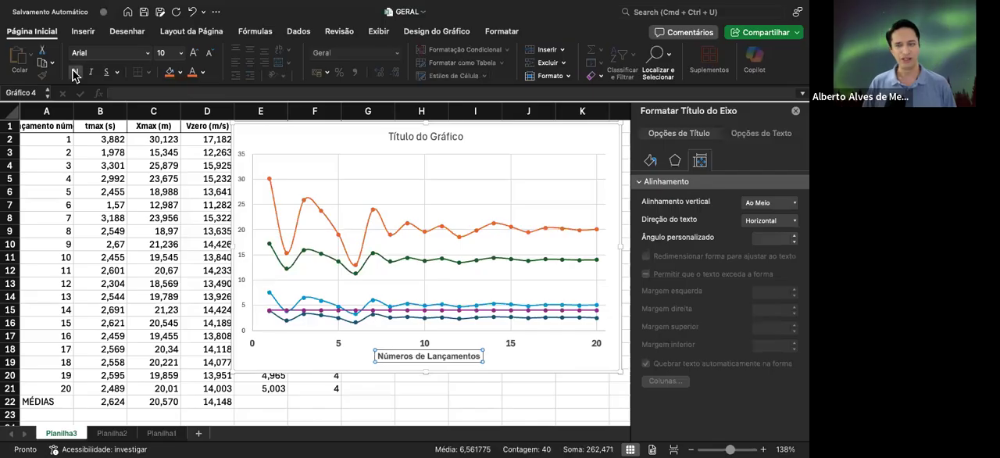
pyautogui.click(195, 59)
pyautogui.click(194, 59)
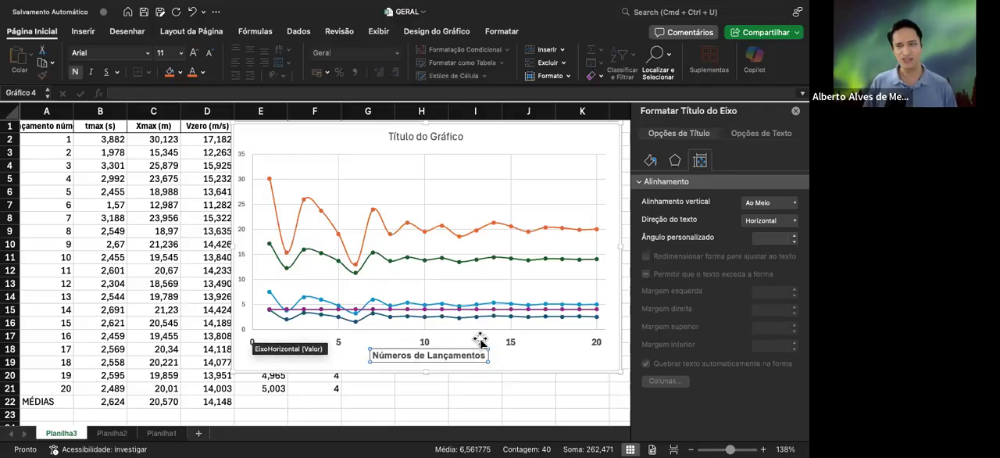
pyautogui.click(530, 354)
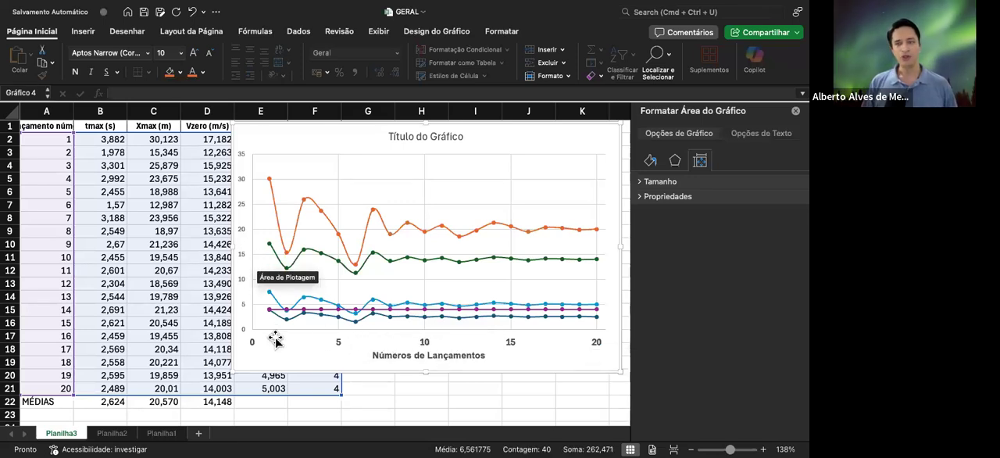
# Apply the Número category to the number format of the chart's vertical axis values
pyautogui.click(243, 232)
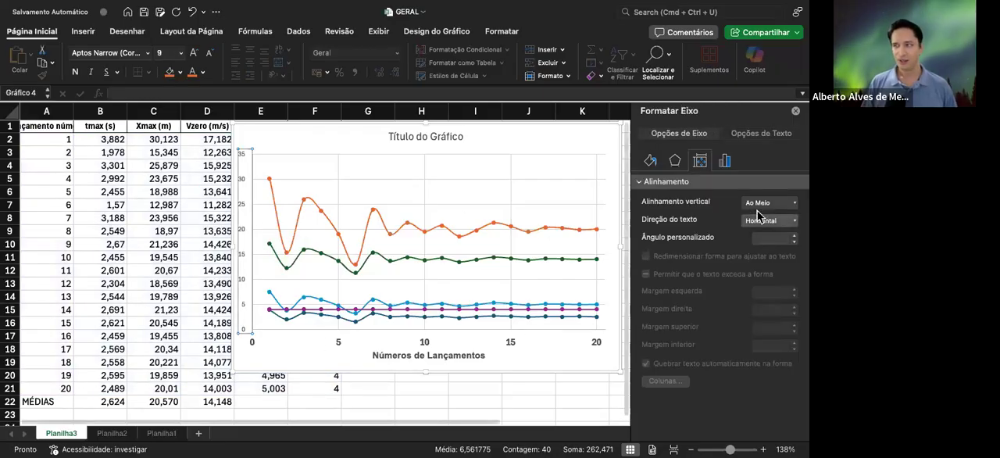
pyautogui.click(726, 160)
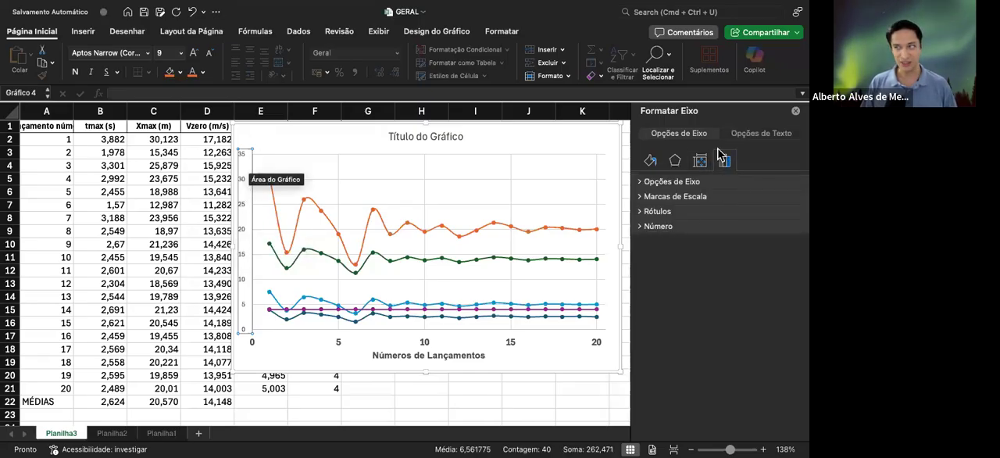
pyautogui.click(677, 228)
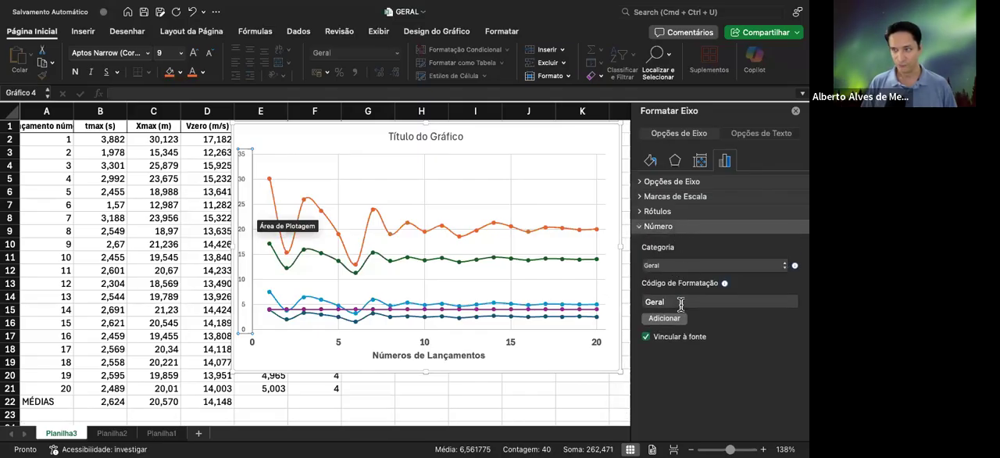
pyautogui.click(748, 267)
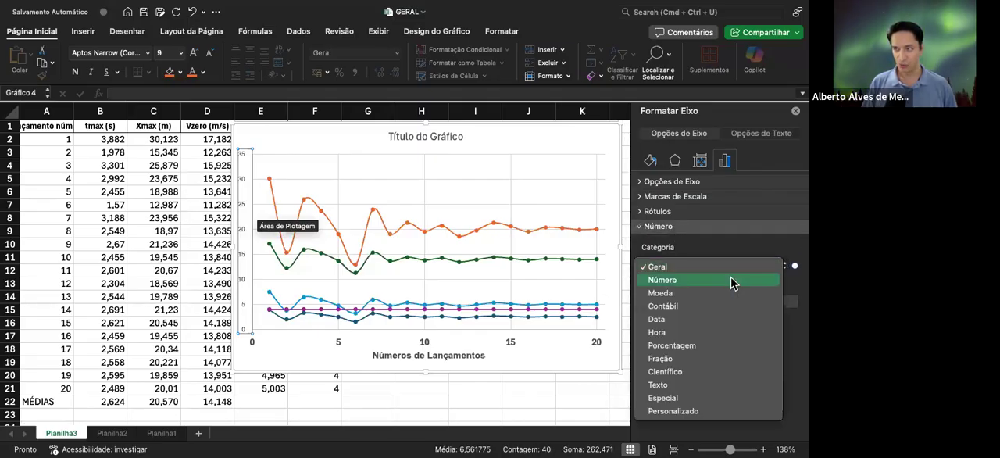
pyautogui.click(730, 279)
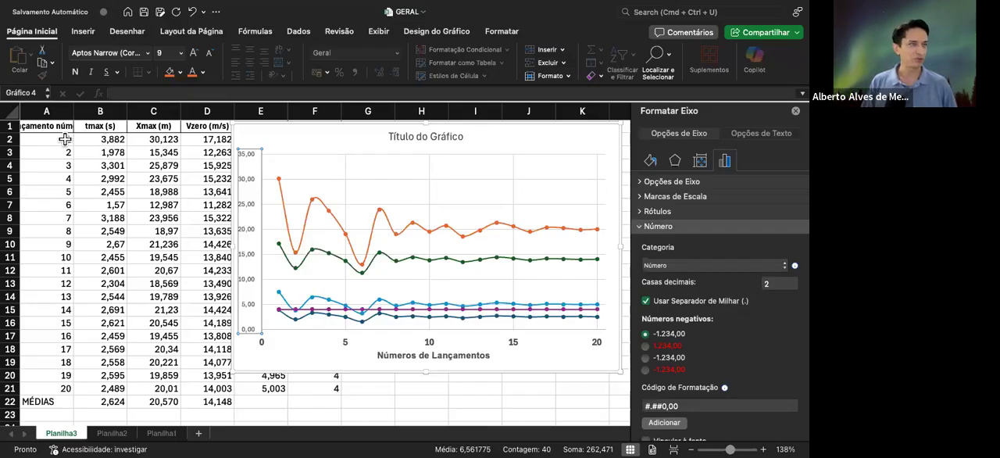
pyautogui.scroll(1, 103, 144)
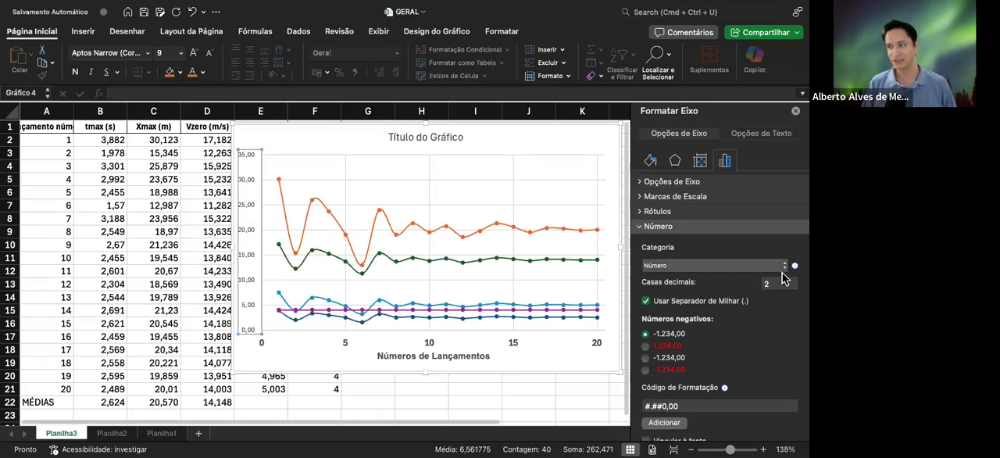
# Try 3 decimal places on the vertical axis values, and set them to 0 decimal places
pyautogui.click(759, 284)
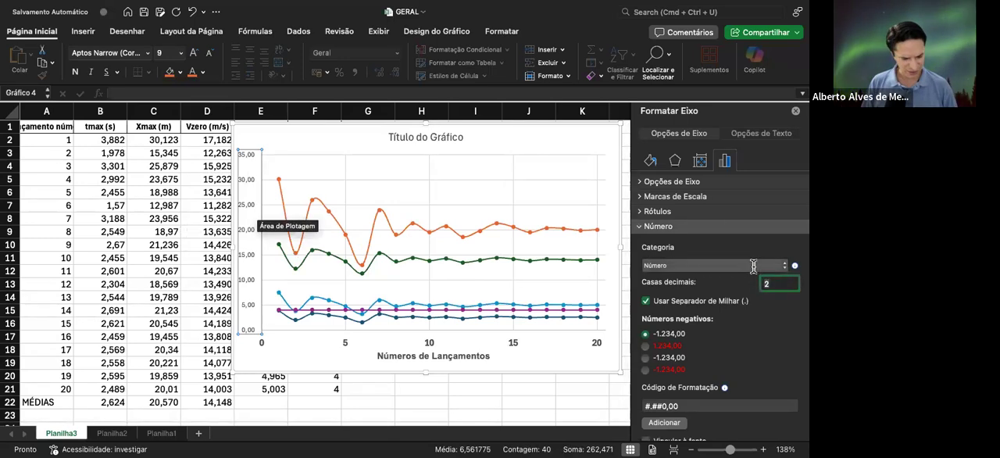
pyautogui.write('3')
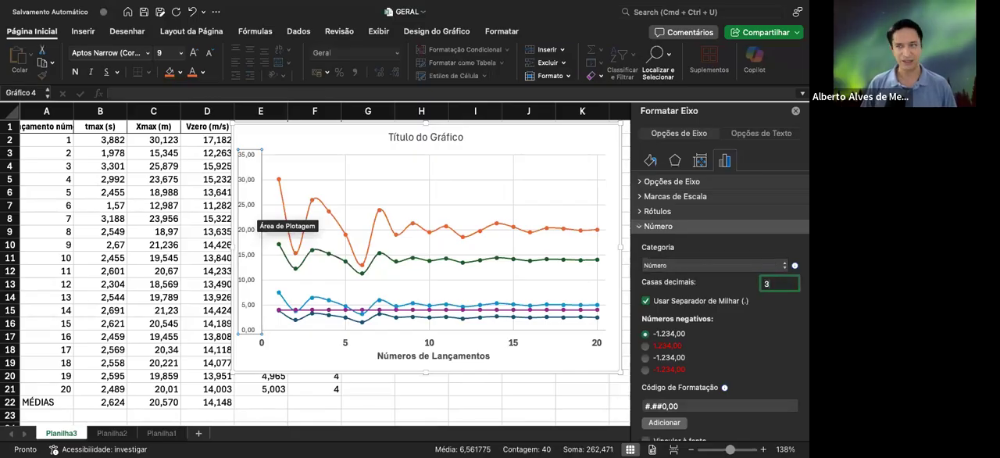
pyautogui.press('Return')
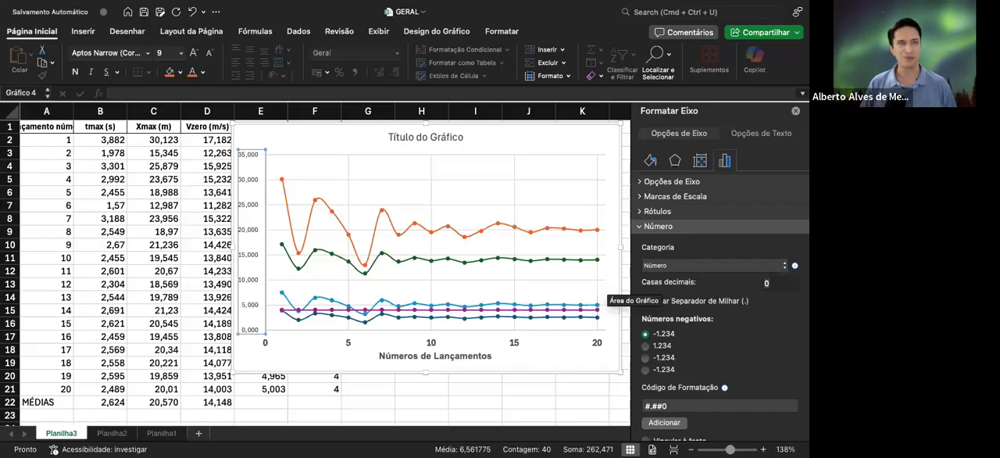
pyautogui.press('Return')
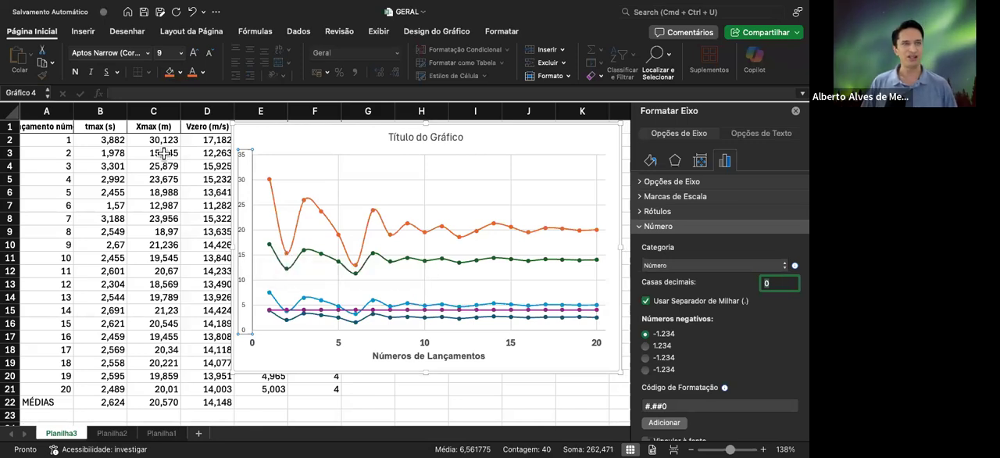
# Make the vertical axis labels bold and set their font size to 12
pyautogui.moveTo(282, 253)
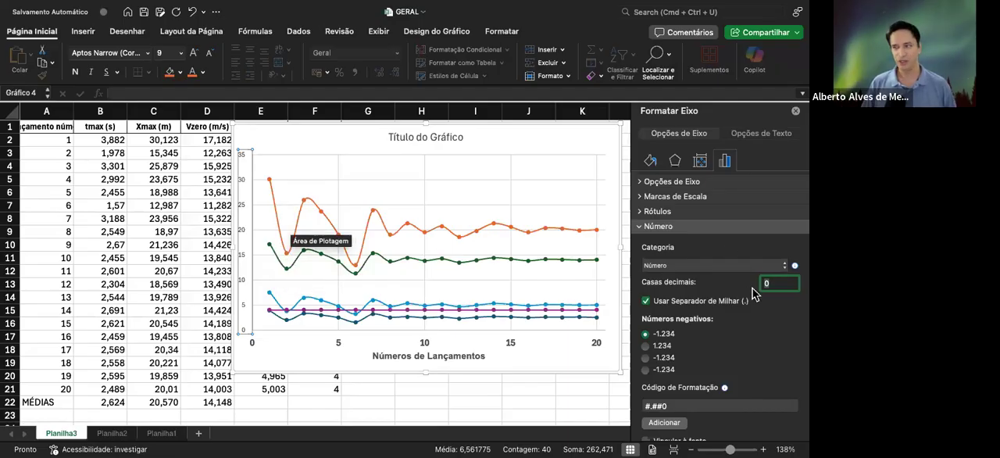
pyautogui.click(671, 181)
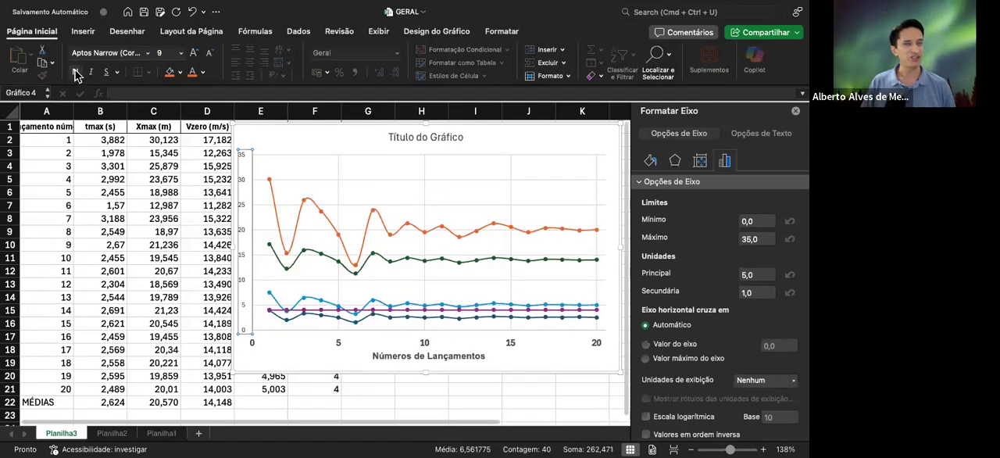
pyautogui.click(76, 72)
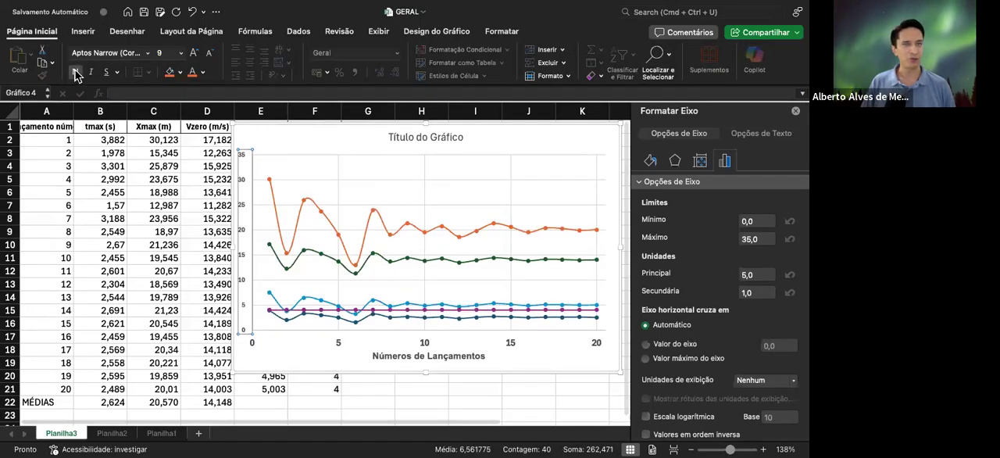
pyautogui.click(196, 53)
pyautogui.click(198, 56)
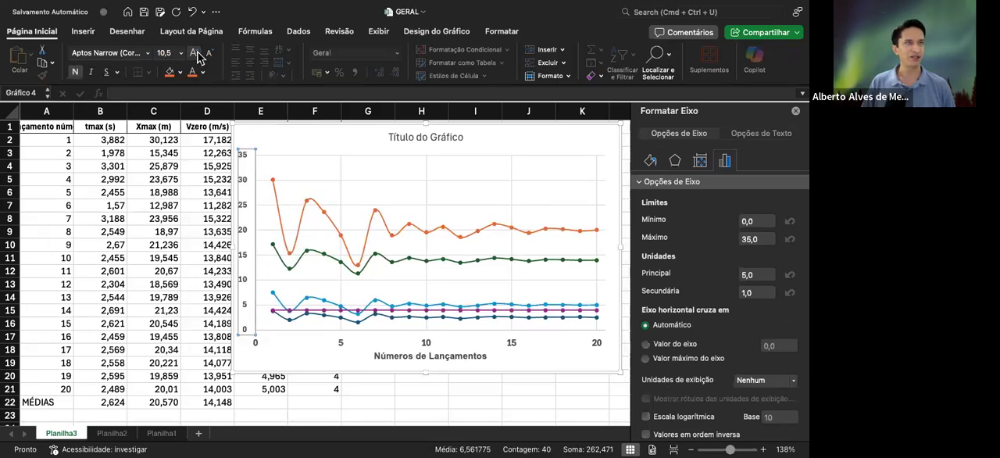
pyautogui.click(198, 57)
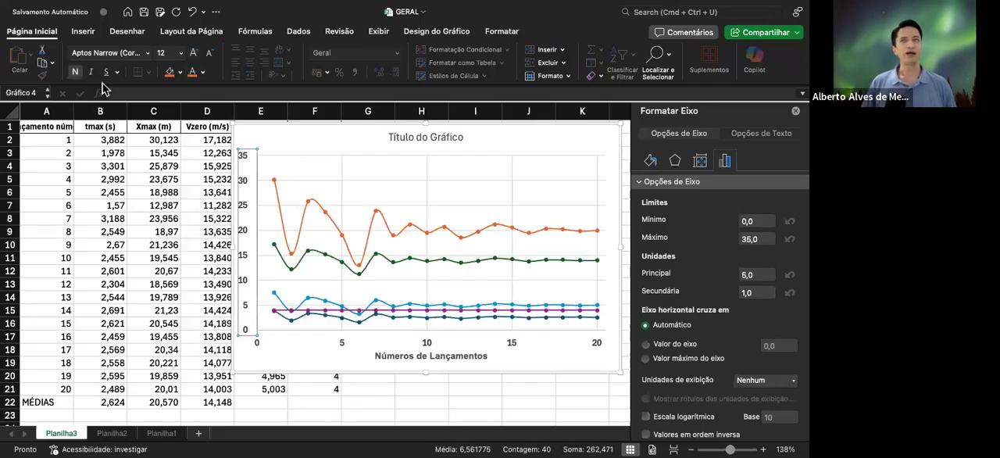
# Try adding a vertical axis title with its placeholder text cleared, and remove the emptied title
pyautogui.click(447, 35)
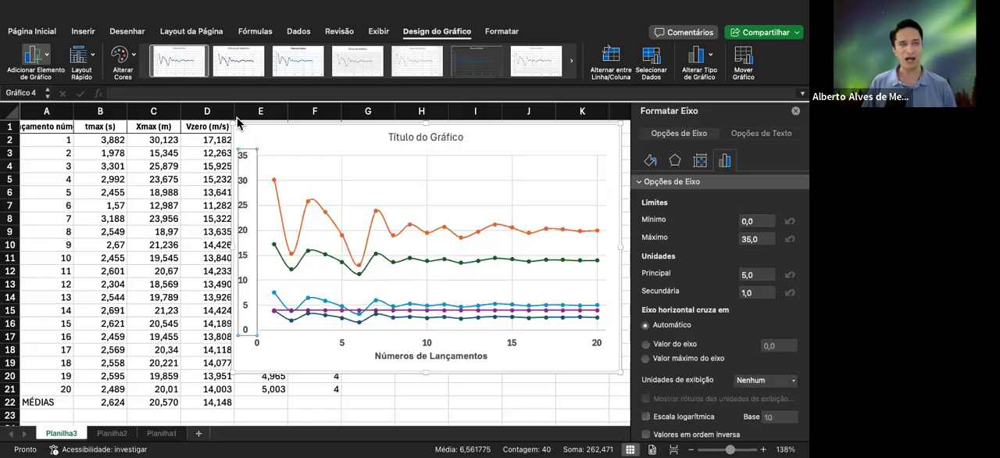
pyautogui.click(237, 123)
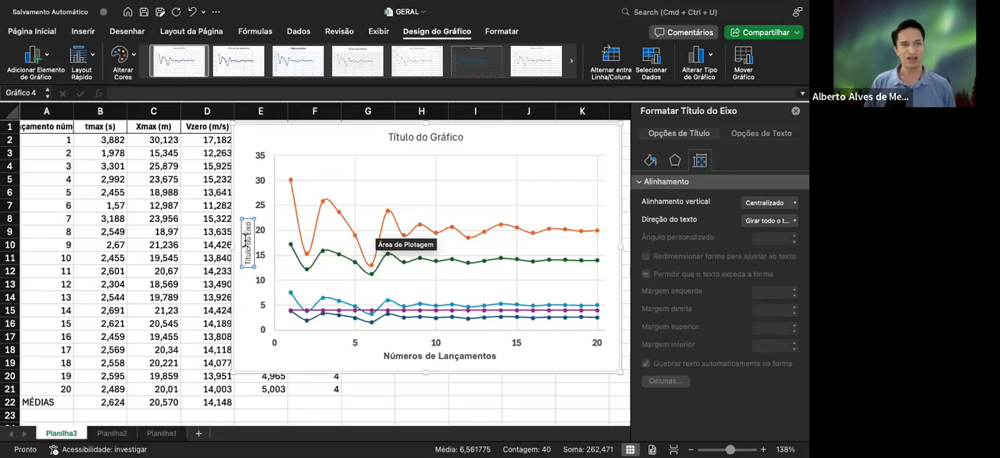
pyautogui.doubleClick(248, 232)
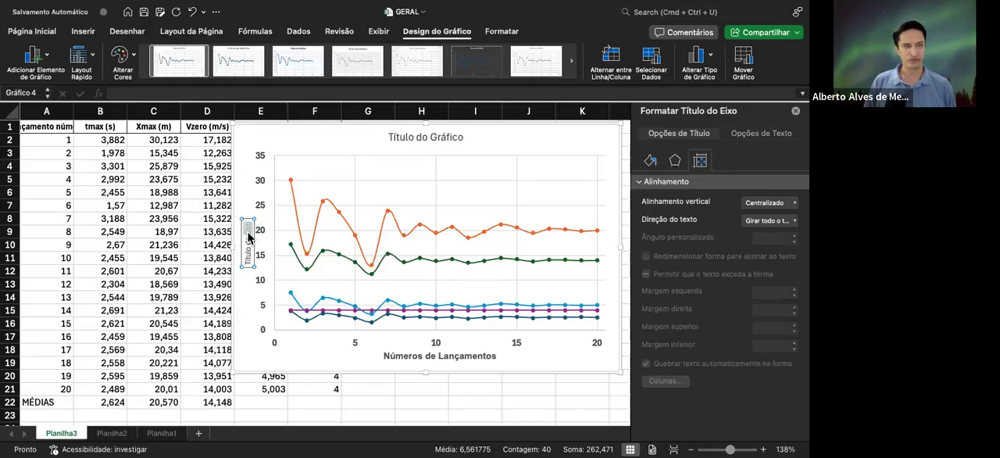
pyautogui.press('BackSpace')
pyautogui.press('BackSpace')
pyautogui.press('BackSpace')
pyautogui.press('BackSpace')
pyautogui.press('BackSpace')
pyautogui.press('BackSpace')
pyautogui.press('BackSpace')
pyautogui.press('BackSpace')
pyautogui.press('BackSpace')
pyautogui.press('BackSpace')
pyautogui.press('BackSpace')
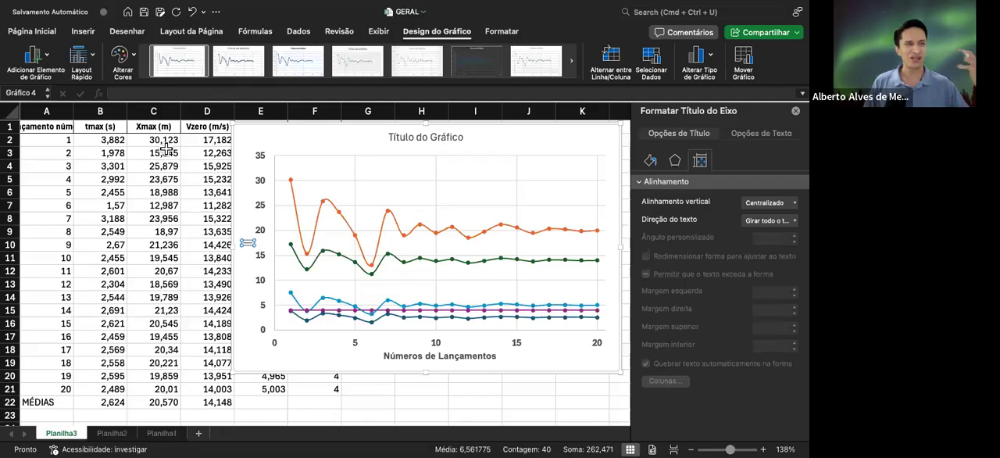
pyautogui.moveTo(357, 131)
pyautogui.mouseDown()
pyautogui.moveTo(353, 157)
pyautogui.moveTo(354, 141)
pyautogui.mouseUp()
pyautogui.press('Delete')
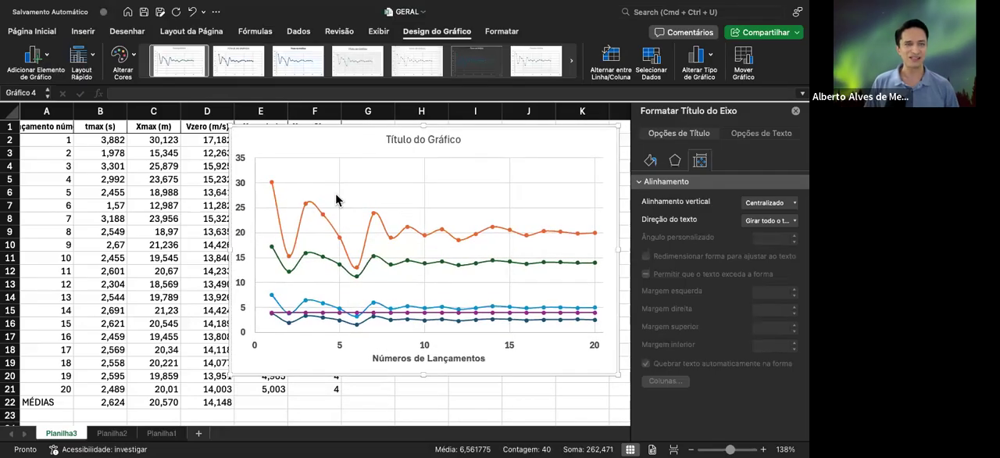
# Add a vertical axis title to the chart and set its text to "Valores"
pyautogui.click(243, 236)
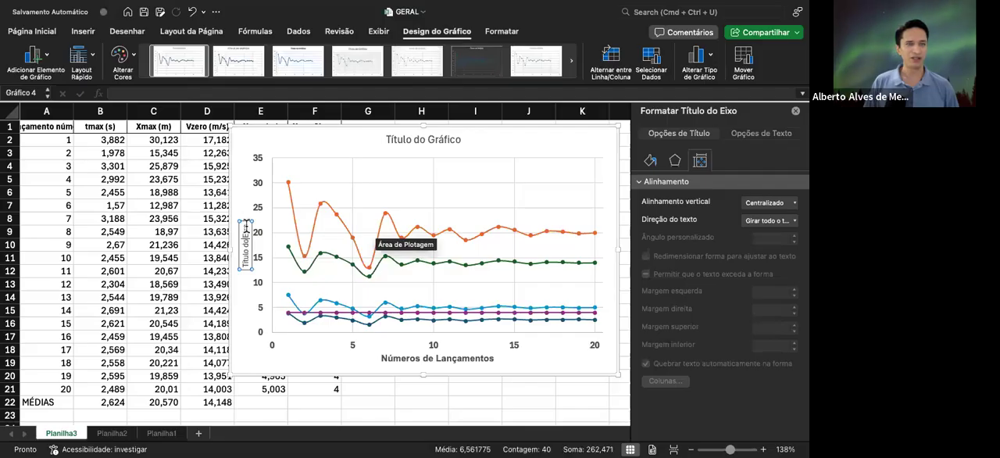
pyautogui.moveTo(246, 224); pyautogui.dragTo(245, 268)
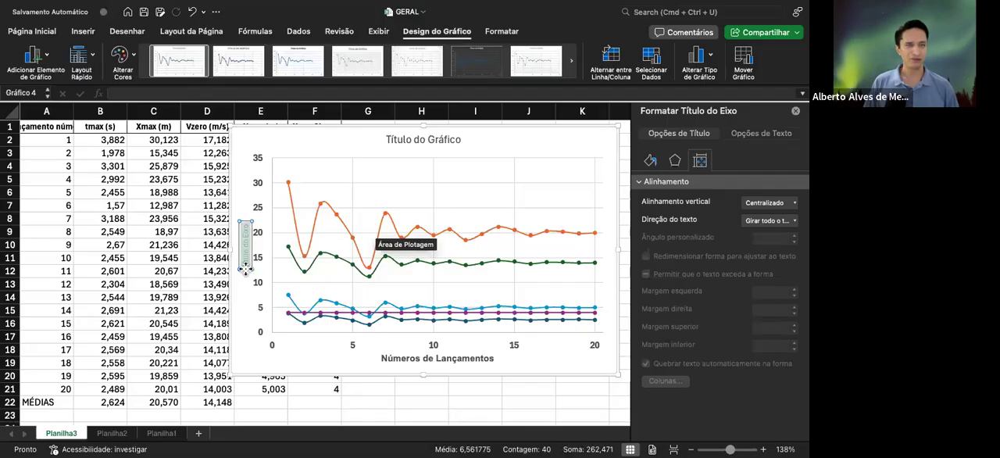
pyautogui.write('Va')
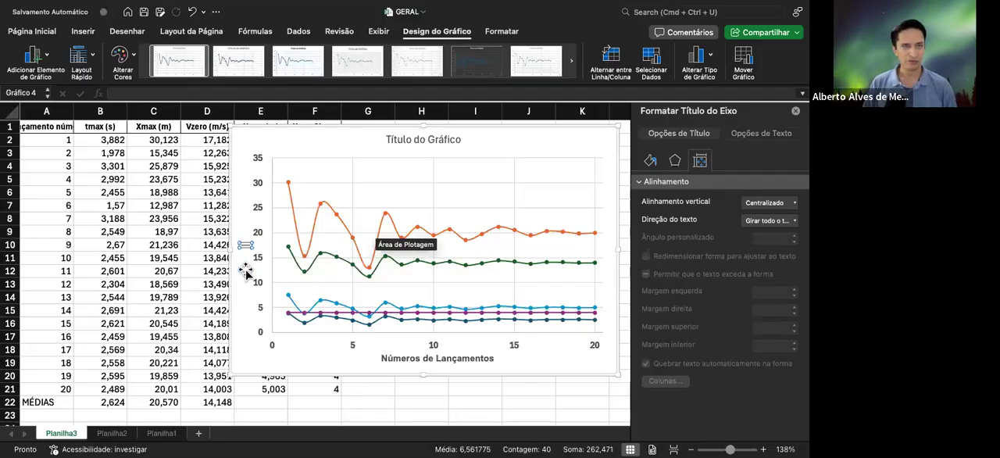
pyautogui.write('lores')
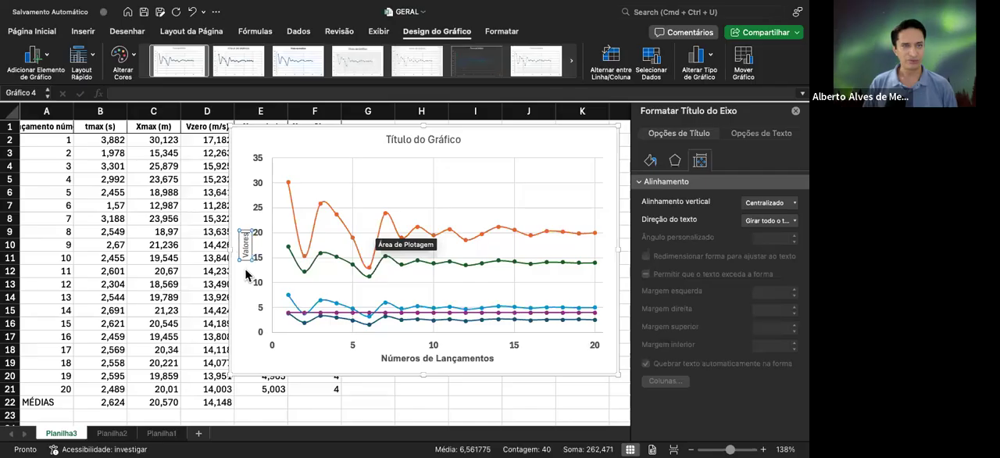
# Format the vertical axis title "Valores" as bold Arial at font size 12
pyautogui.click(45, 32)
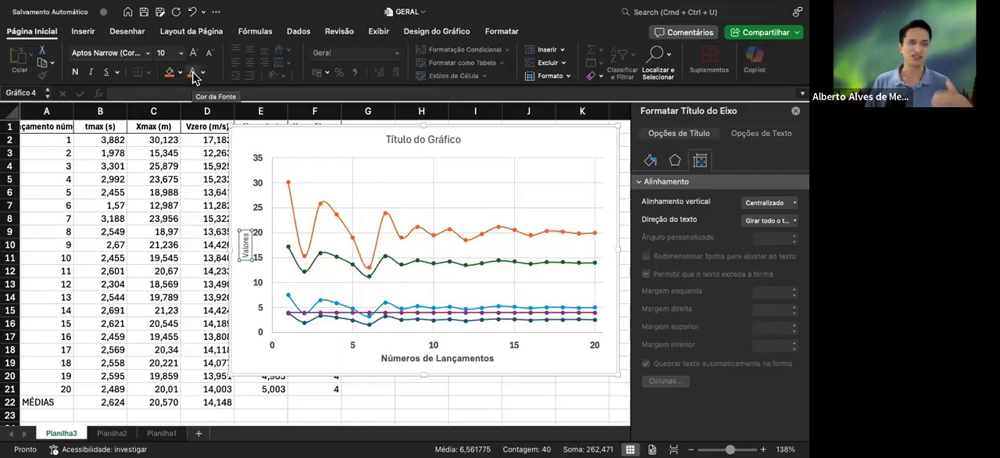
pyautogui.click(76, 75)
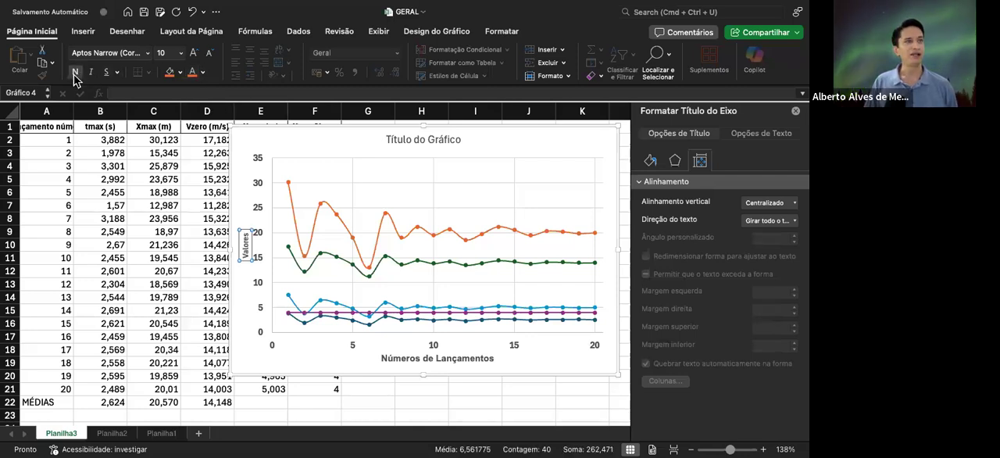
pyautogui.click(147, 53)
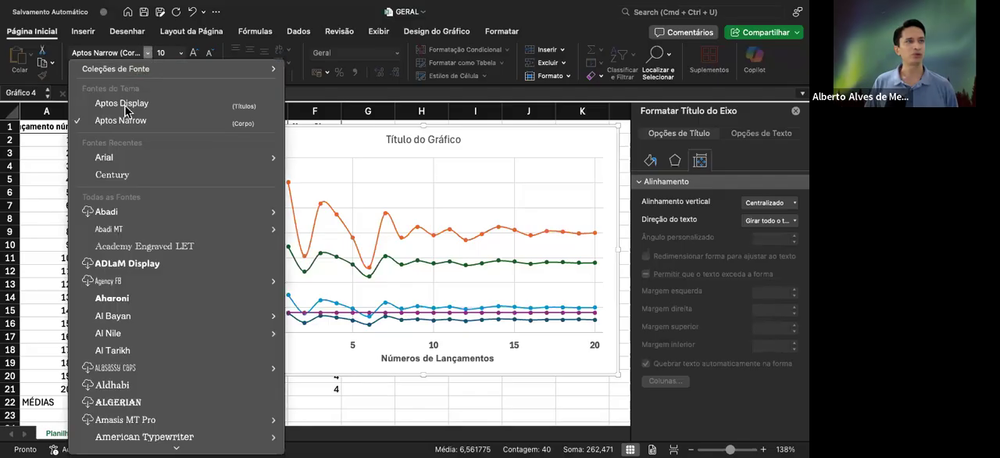
pyautogui.click(116, 158)
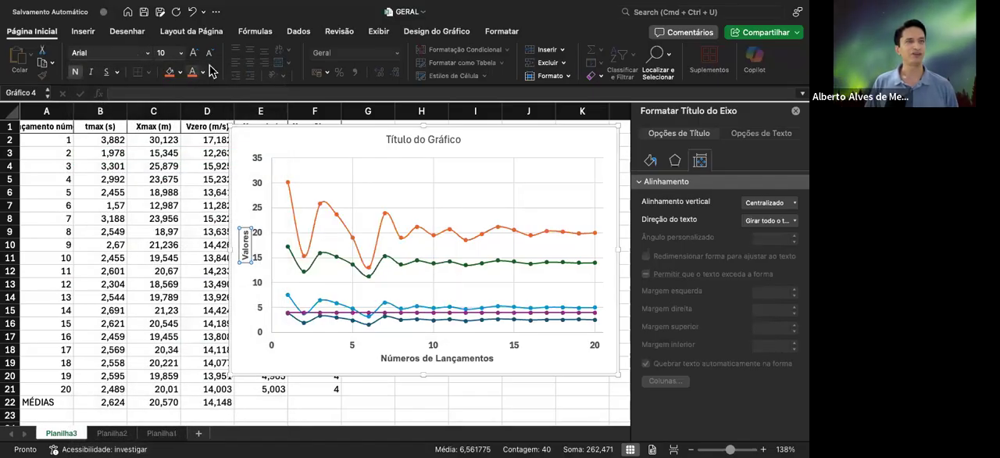
pyautogui.click(195, 53)
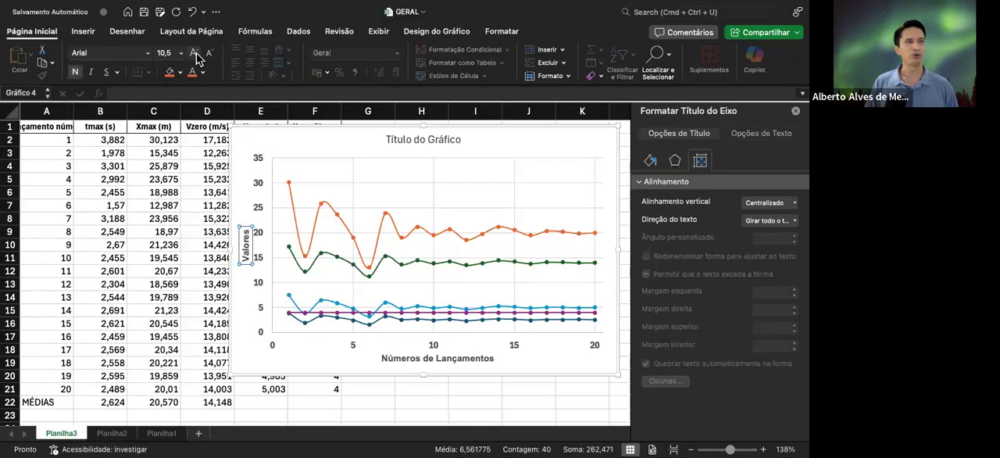
pyautogui.click(196, 56)
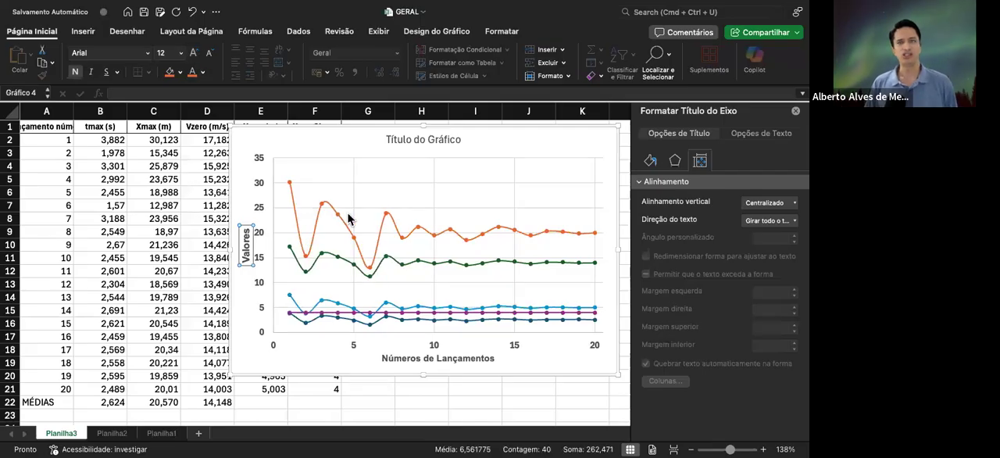
pyautogui.click(306, 150)
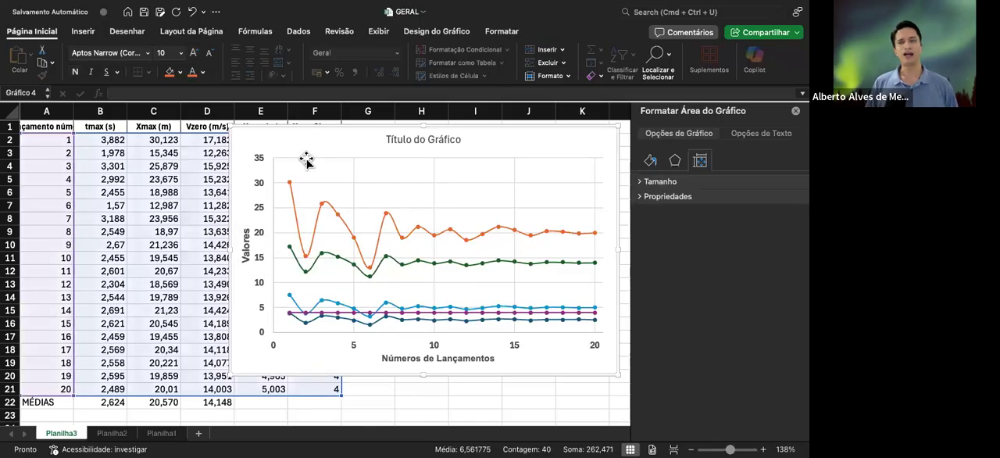
# Replace the chart title's placeholder text with "Dados de Lançamento"
pyautogui.click(427, 144)
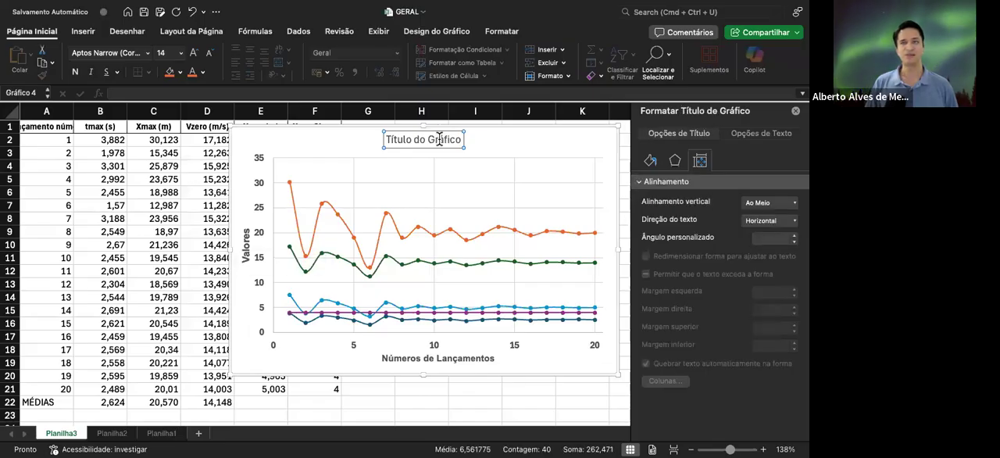
pyautogui.doubleClick(441, 139)
pyautogui.click(451, 139)
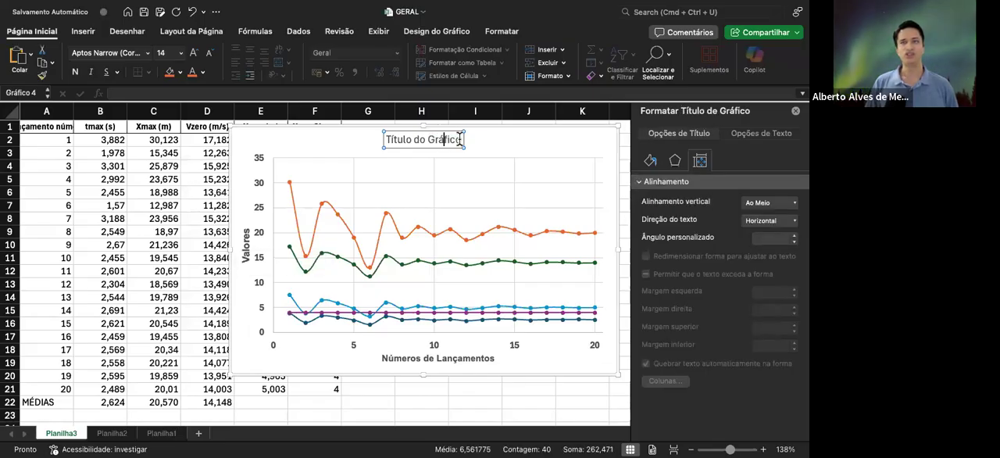
pyautogui.moveTo(463, 139); pyautogui.dragTo(364, 151)
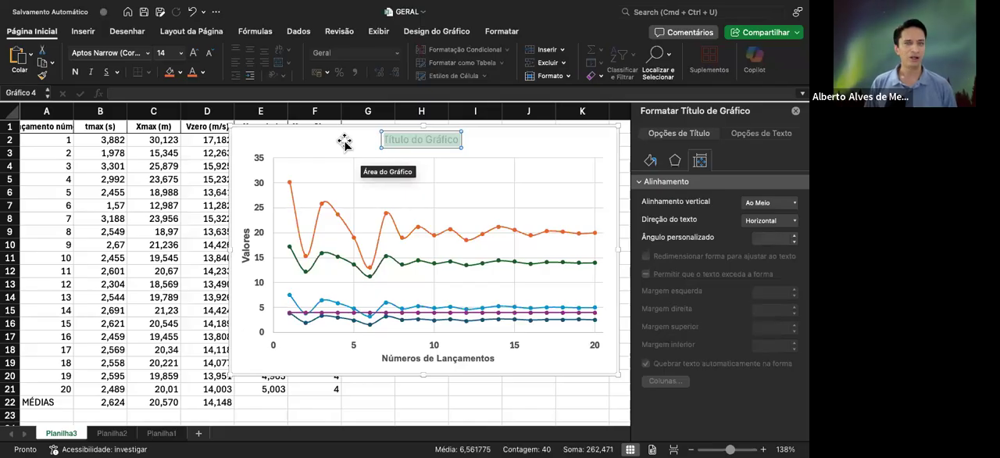
pyautogui.write('Dados')
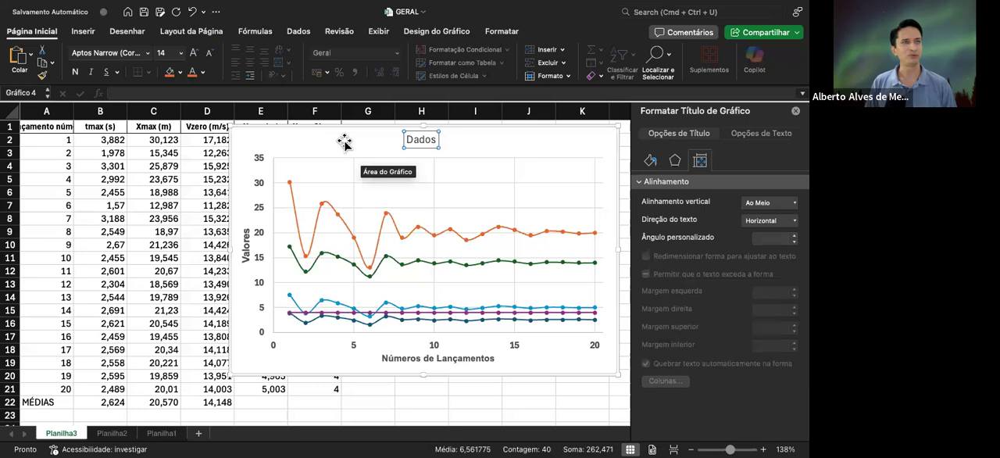
pyautogui.write(' de La')
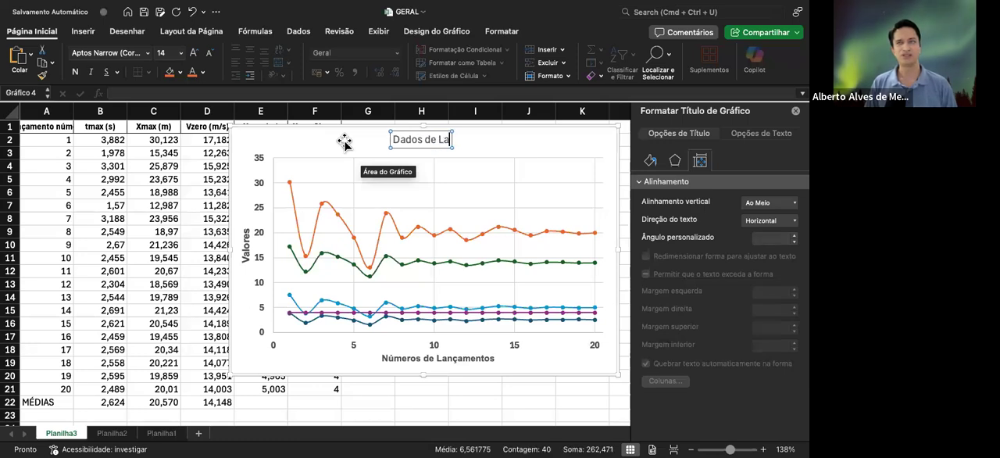
pyautogui.write('nçamento')
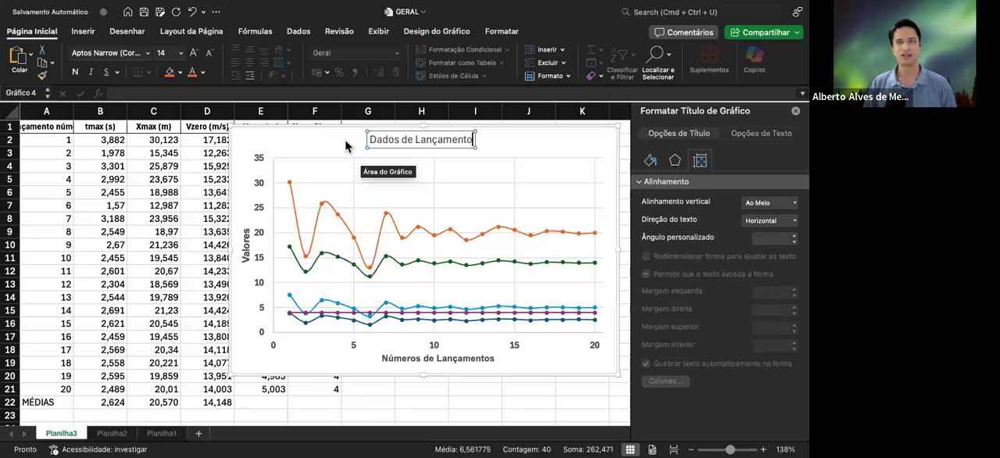
pyautogui.click(359, 147)
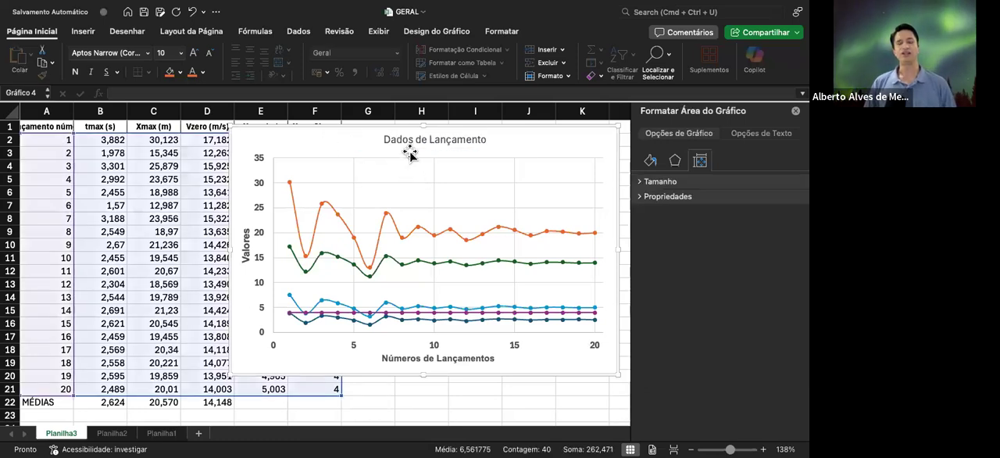
# Format the chart title as bold Arial at font size 16
pyautogui.click(416, 139)
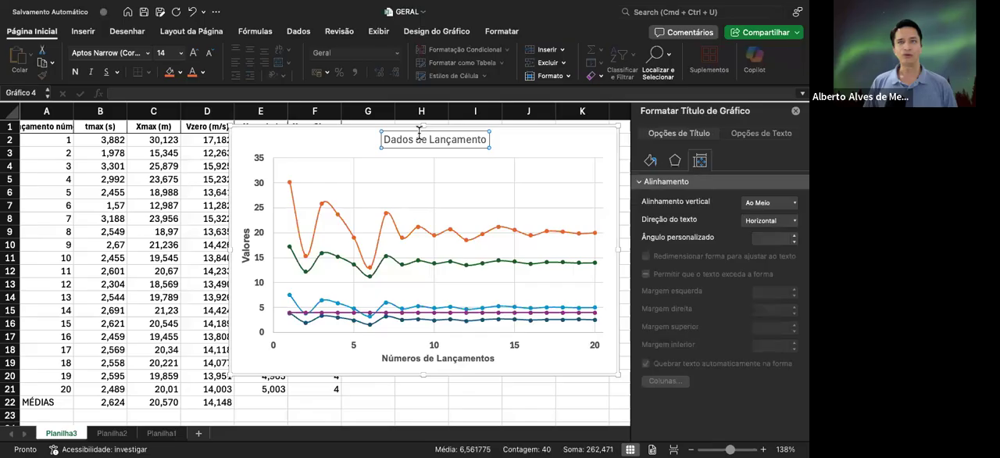
pyautogui.click(195, 53)
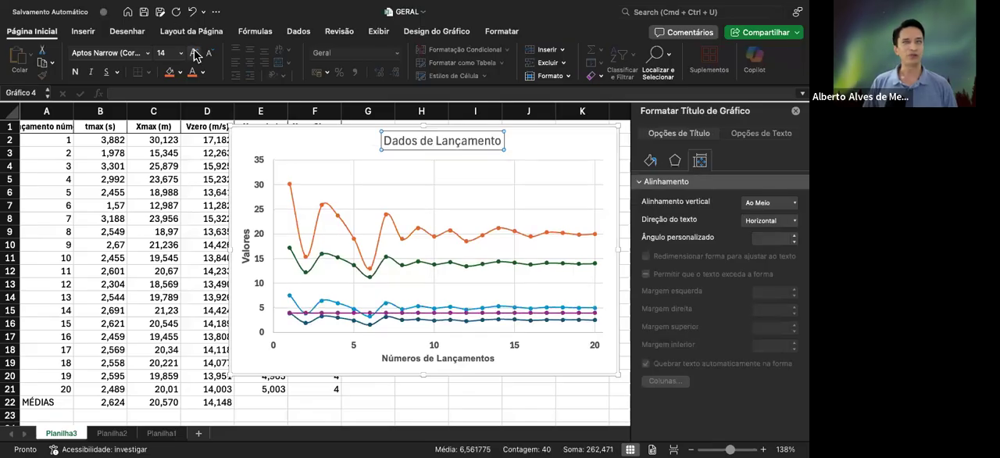
pyautogui.click(75, 73)
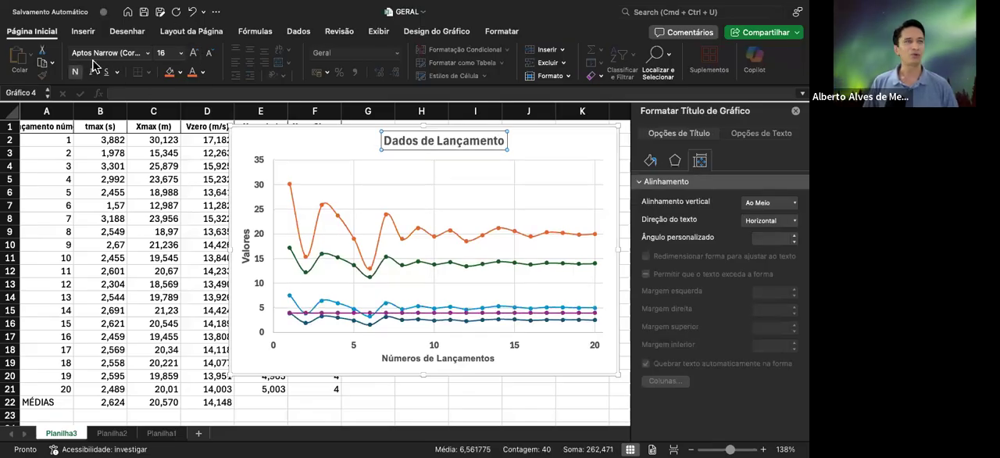
pyautogui.click(148, 55)
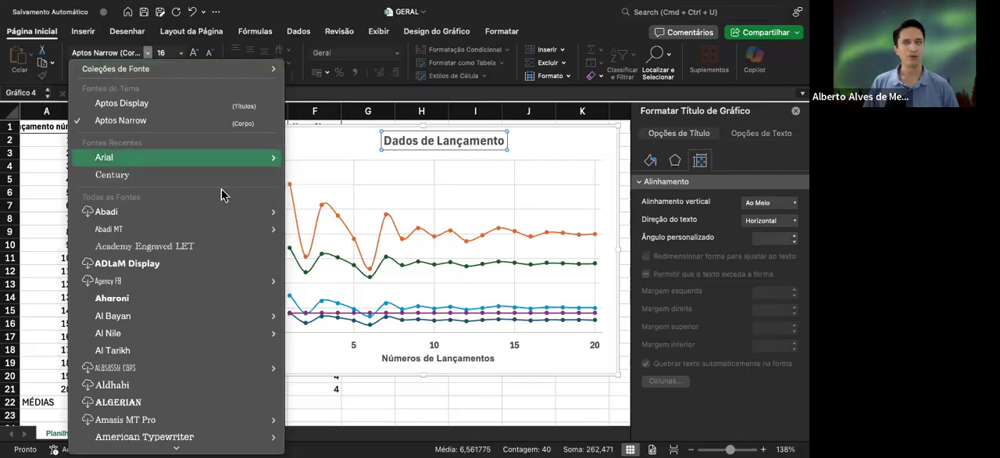
pyautogui.click(121, 159)
pyautogui.moveTo(406, 130); pyautogui.dragTo(392, 132)
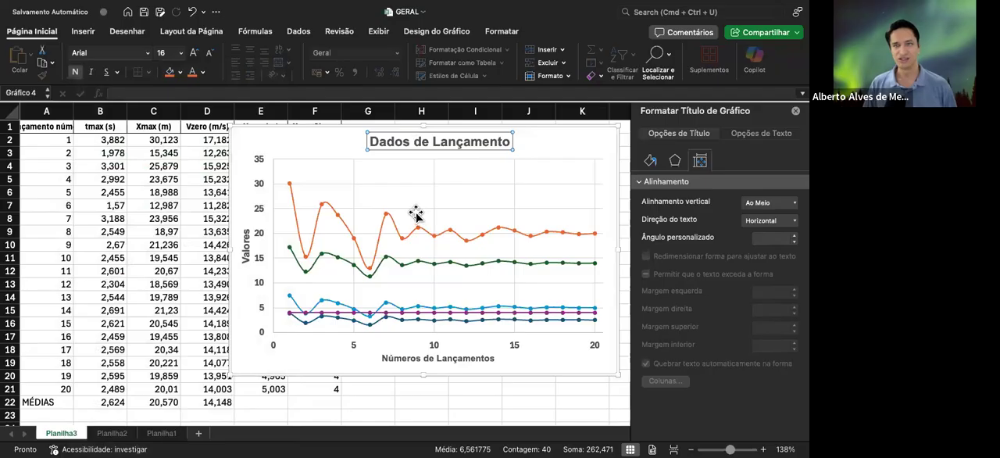
pyautogui.click(313, 147)
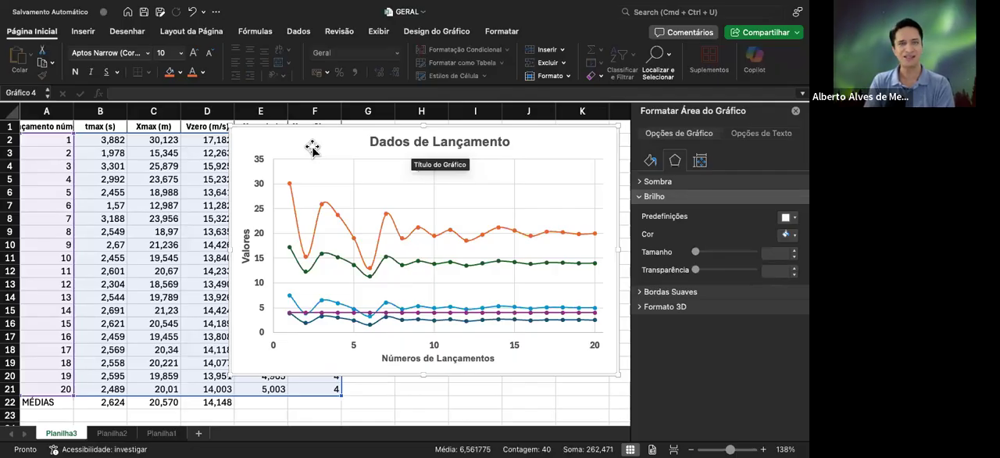
pyautogui.click(393, 223)
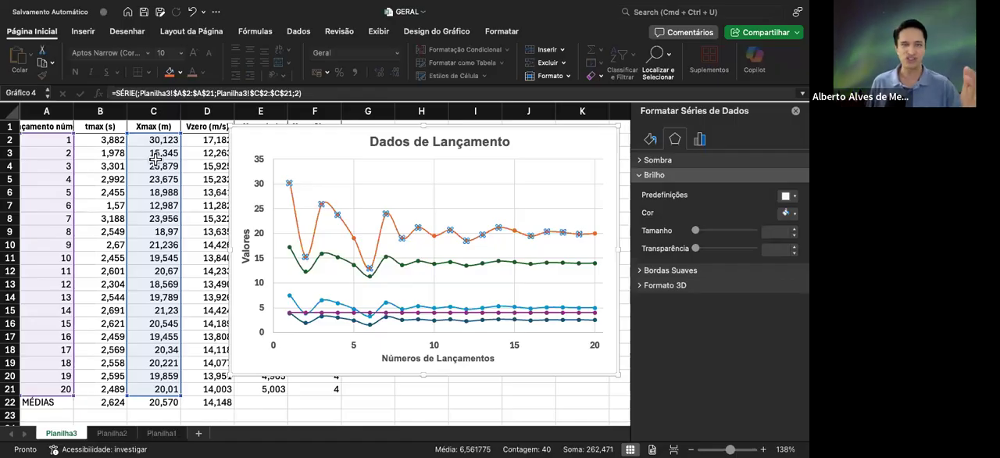
pyautogui.click(297, 150)
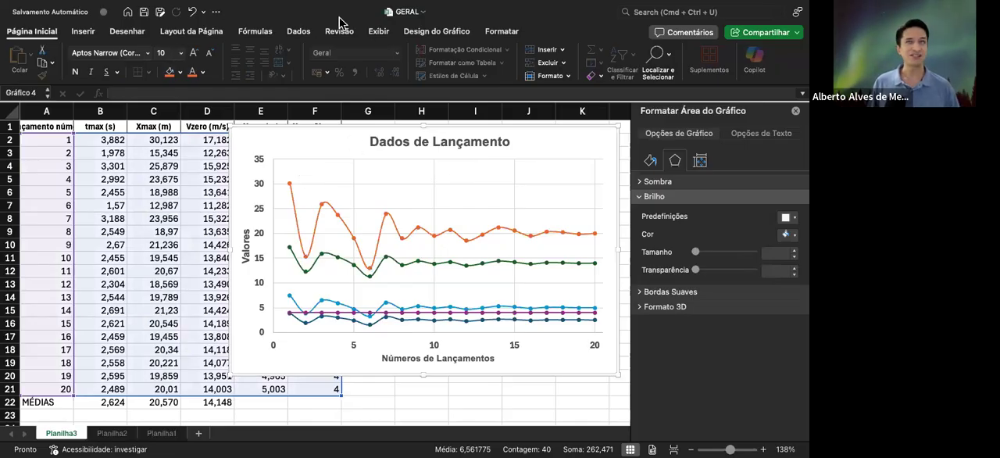
pyautogui.click(428, 33)
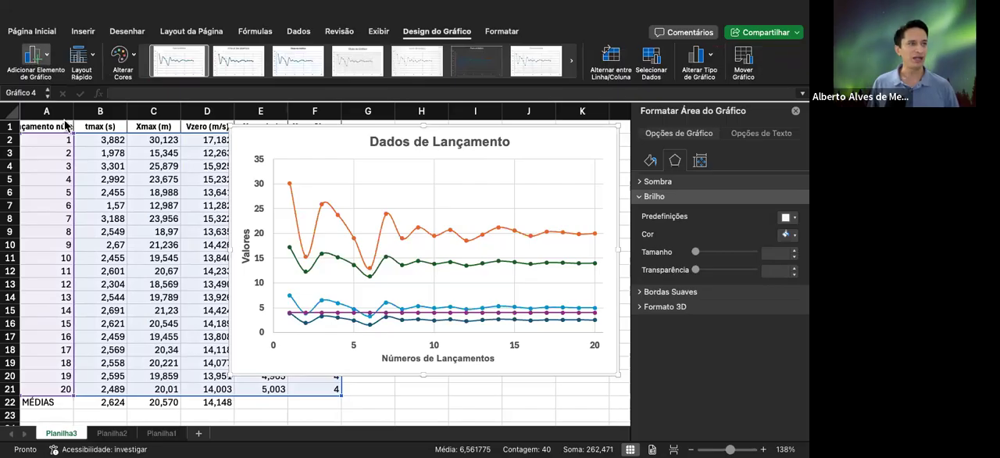
pyautogui.click(33, 32)
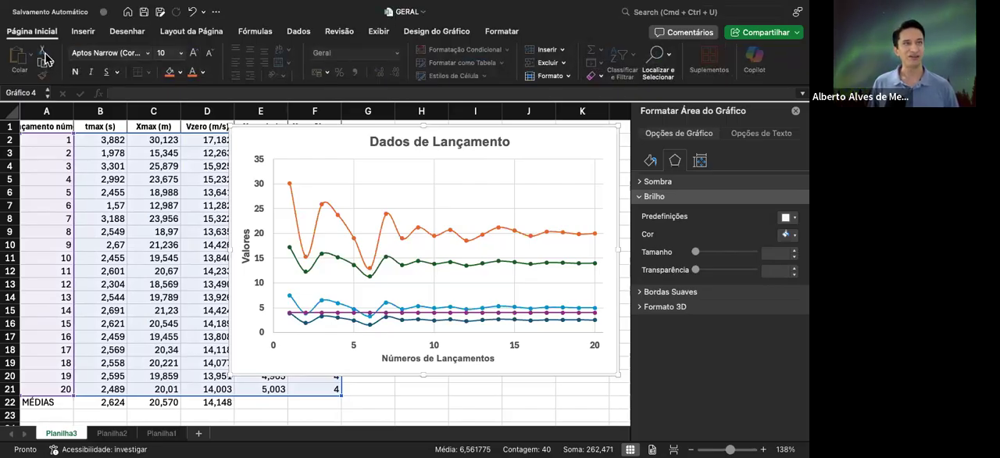
# Add a legend beside the plot and move it into the upper-right part of the plot area
pyautogui.click(431, 33)
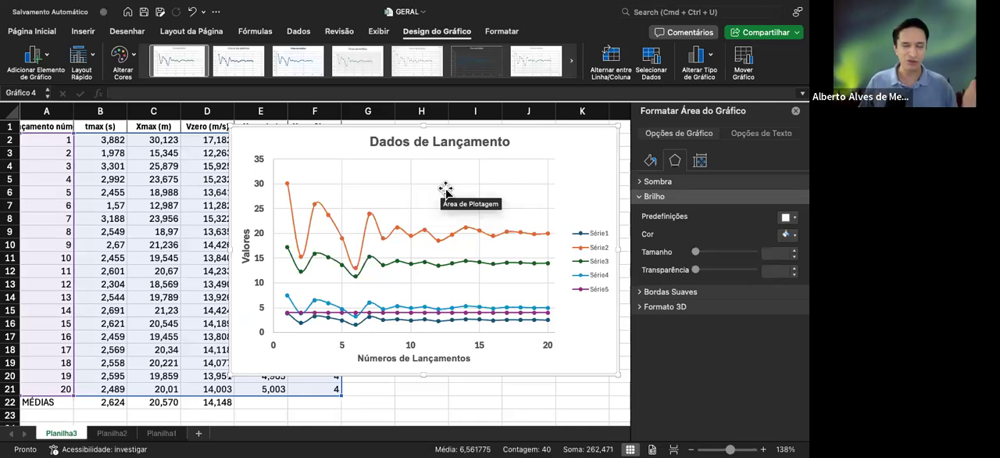
pyautogui.click(597, 230)
pyautogui.moveTo(597, 226); pyautogui.dragTo(515, 167)
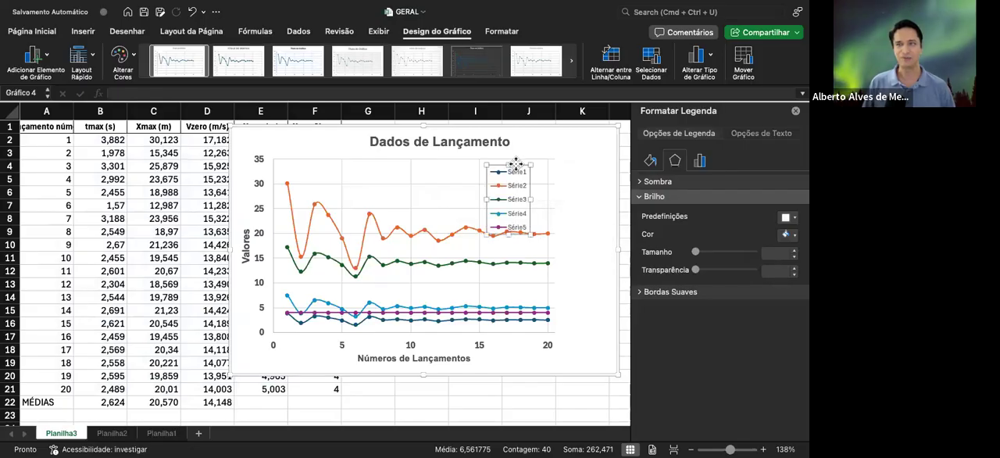
# Widen and flatten the legend so its entries form two rows, and place it just below the chart title
pyautogui.moveTo(486, 197); pyautogui.dragTo(438, 198)
pyautogui.moveTo(532, 199); pyautogui.dragTo(580, 197)
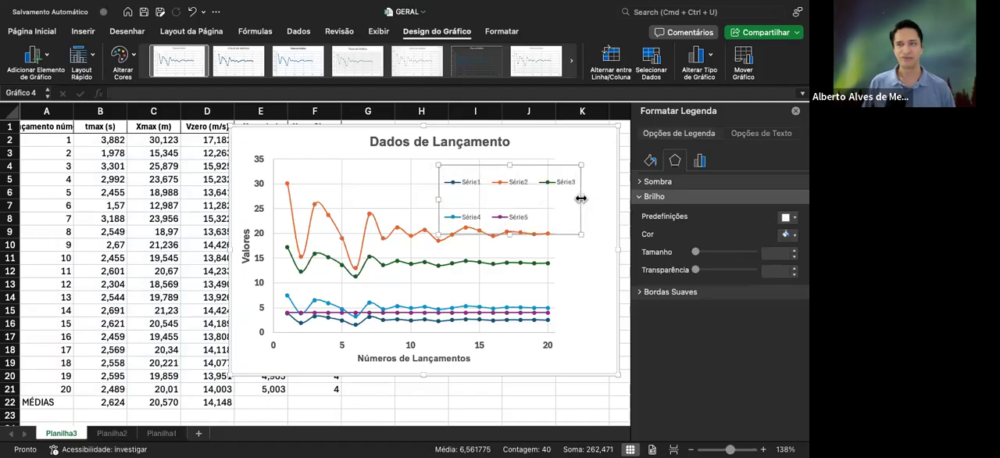
pyautogui.moveTo(501, 162); pyautogui.dragTo(467, 158)
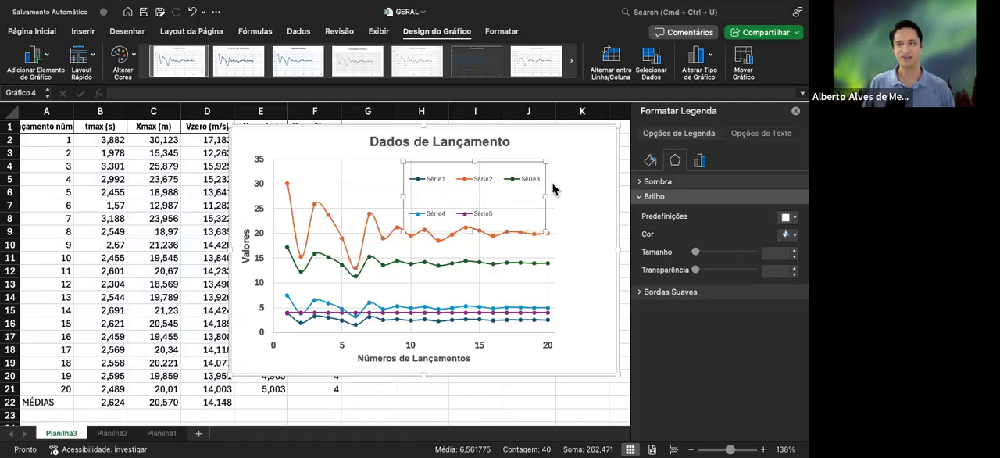
pyautogui.moveTo(563, 190); pyautogui.dragTo(587, 196)
pyautogui.moveTo(495, 231); pyautogui.dragTo(496, 204)
pyautogui.moveTo(536, 160); pyautogui.dragTo(505, 165)
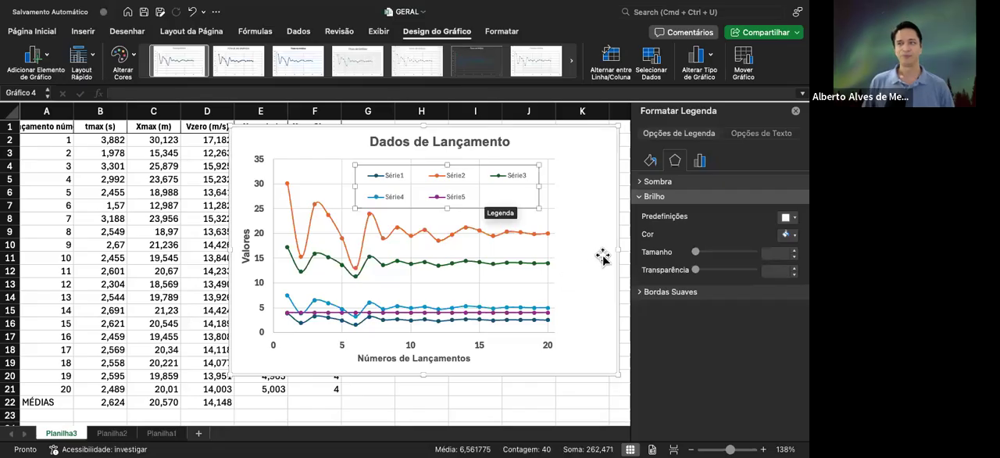
# Narrow the chart slightly from its right edge and select its legend
pyautogui.moveTo(619, 248)
pyautogui.mouseDown()
pyautogui.moveTo(570, 248)
pyautogui.moveTo(615, 247)
pyautogui.mouseUp()
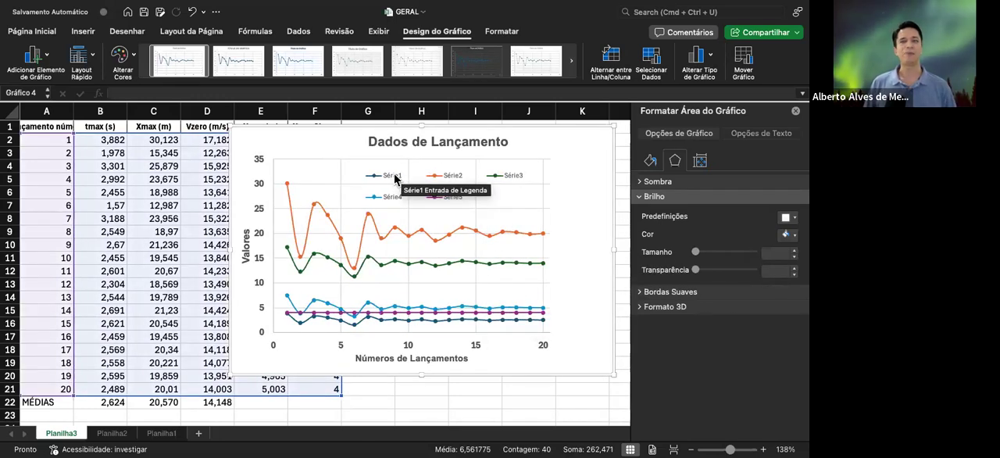
pyautogui.click(395, 178)
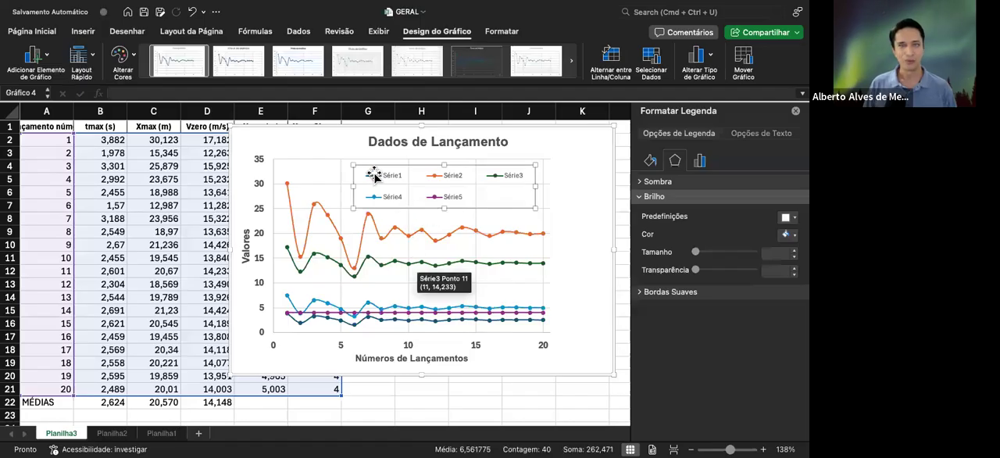
pyautogui.click(375, 179)
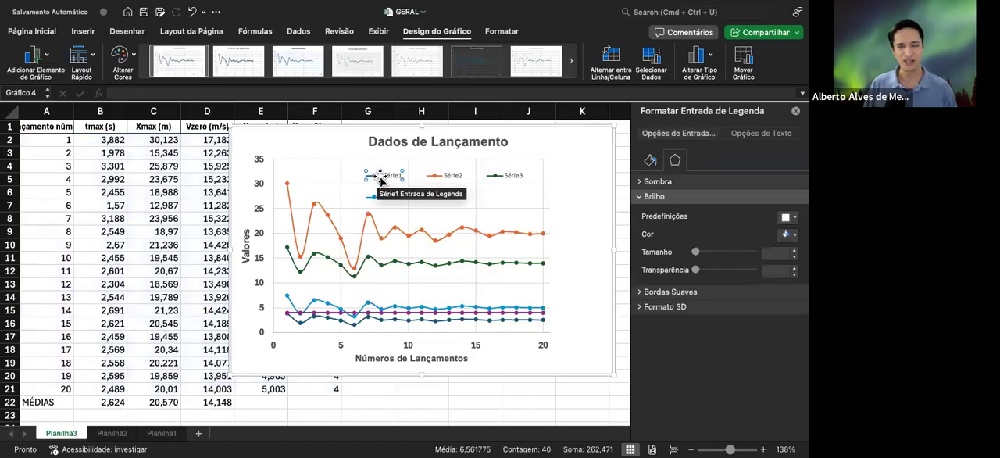
pyautogui.click(472, 320)
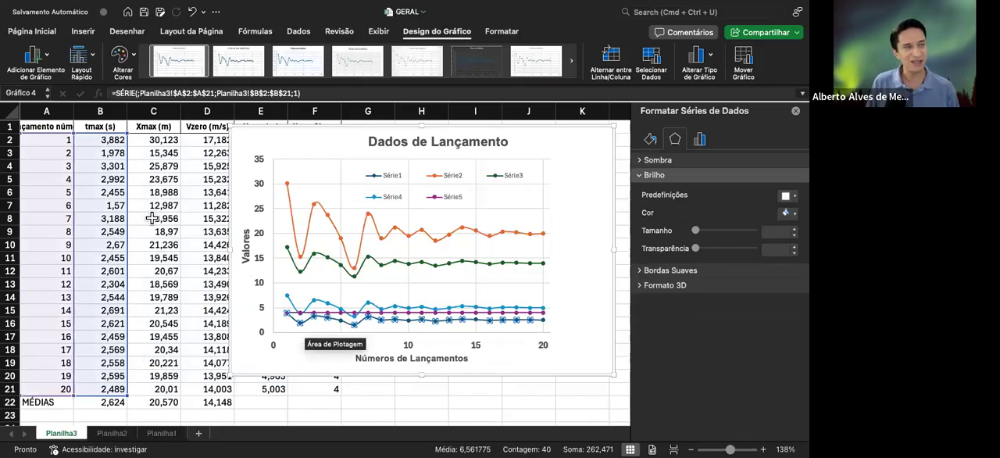
pyautogui.click(391, 179)
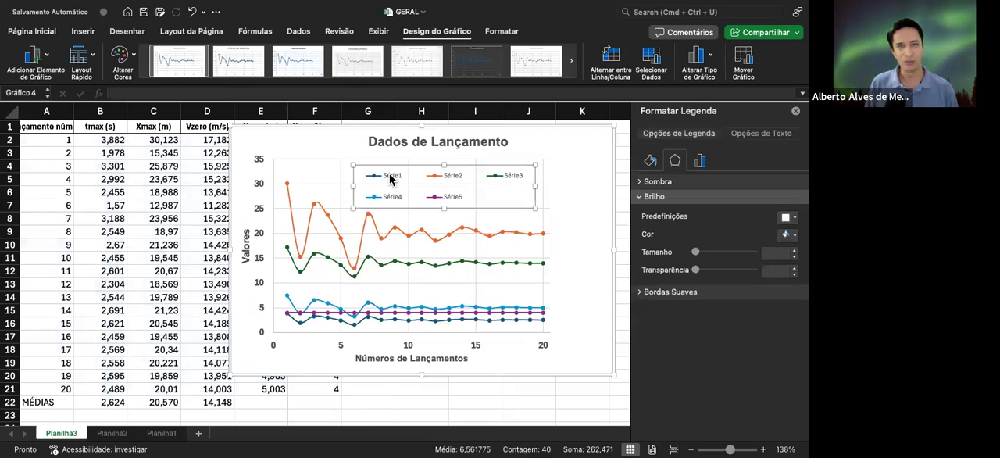
pyautogui.rightClick(390, 179)
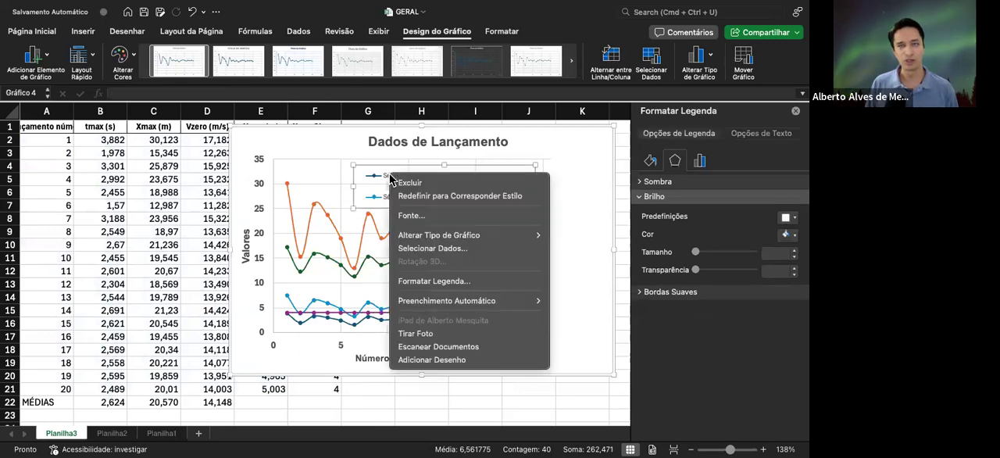
pyautogui.click(397, 280)
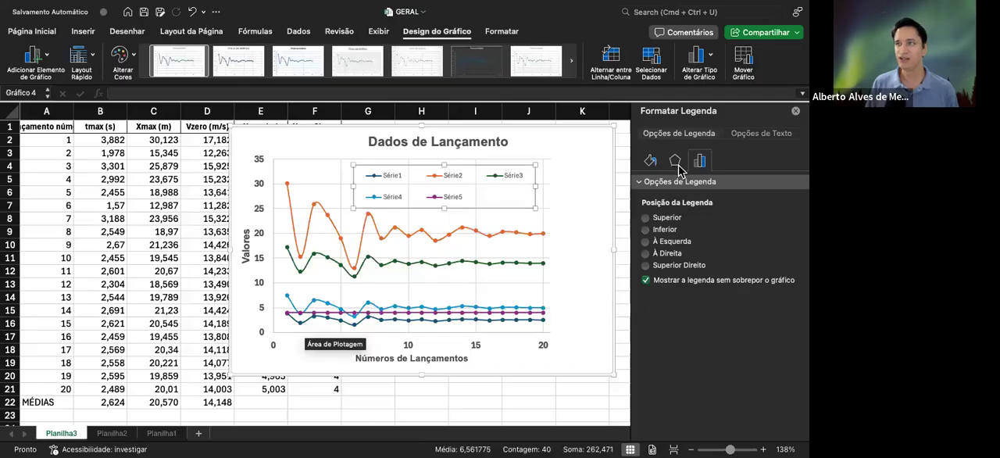
pyautogui.click(795, 112)
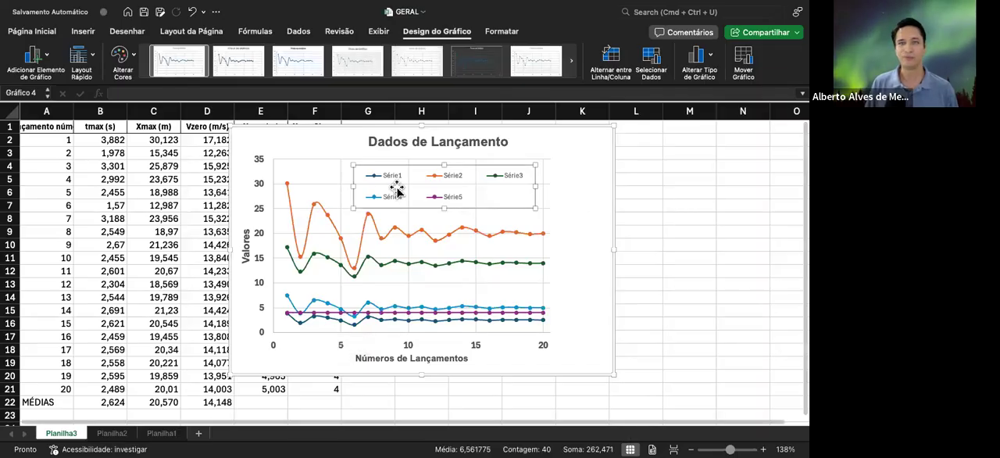
pyautogui.click(393, 179)
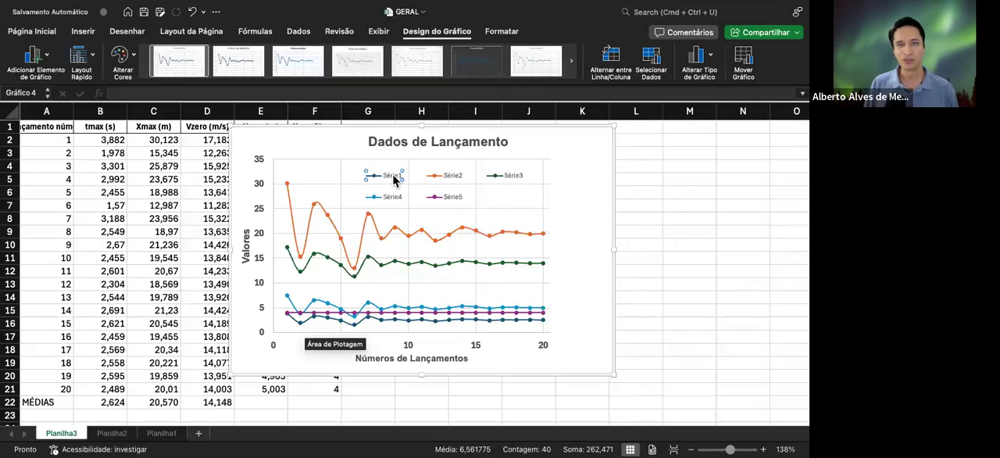
pyautogui.rightClick(393, 179)
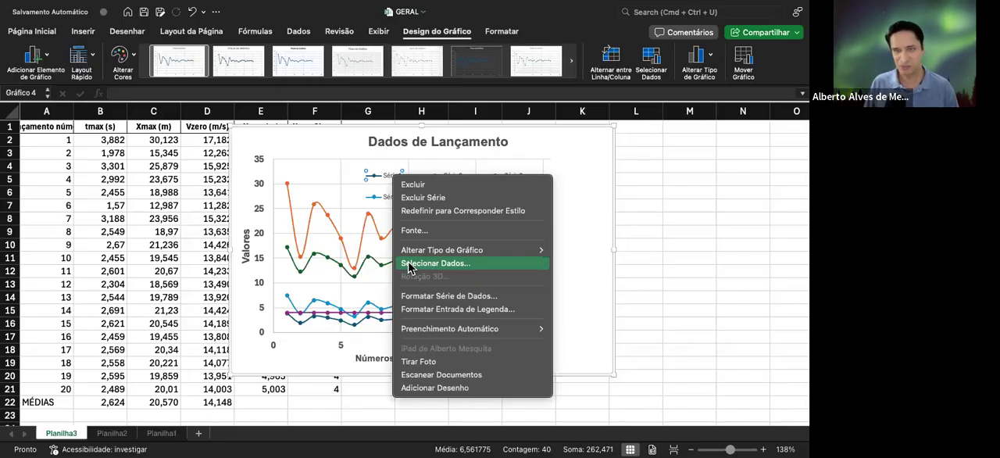
pyautogui.click(408, 264)
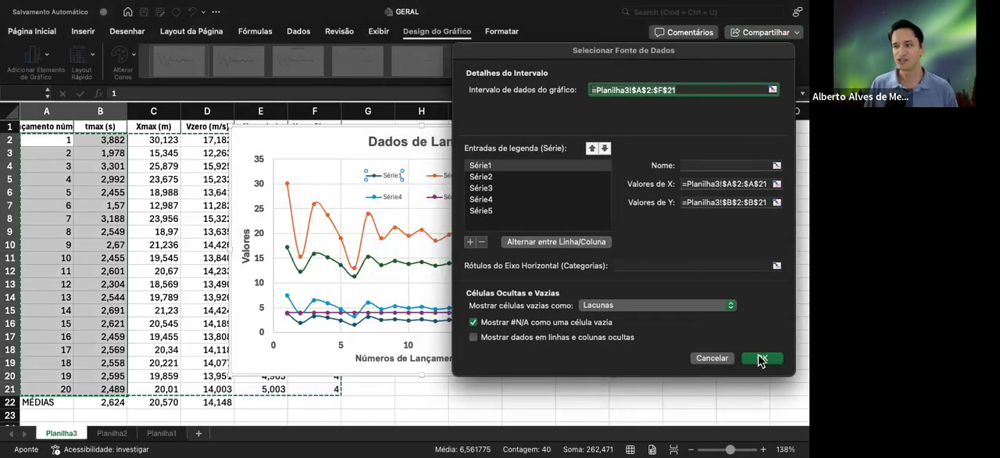
pyautogui.click(713, 361)
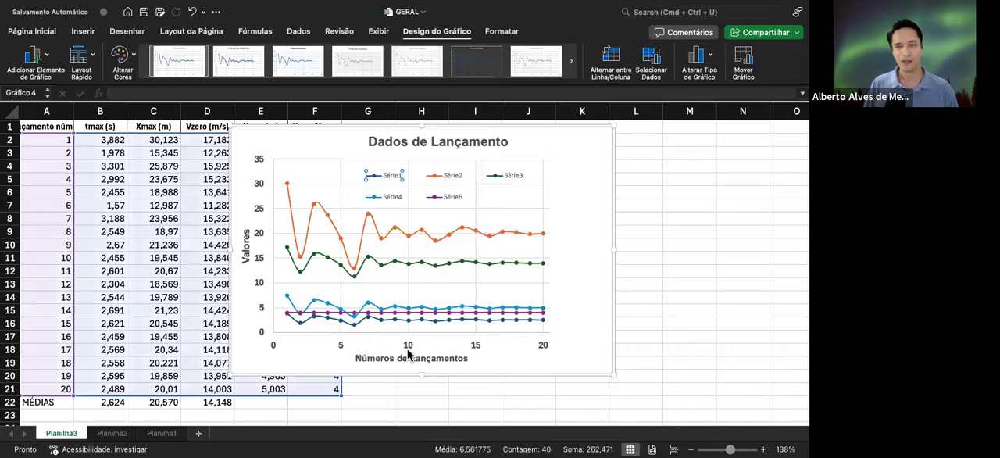
# Check which data the lowest curve plots, select its Série1 legend entry and open the chart's data source settings
pyautogui.click(418, 322)
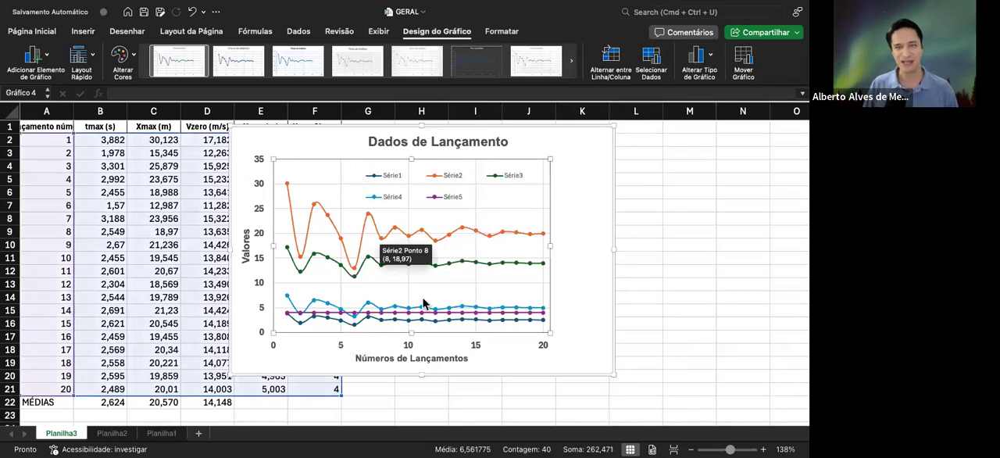
pyautogui.click(444, 321)
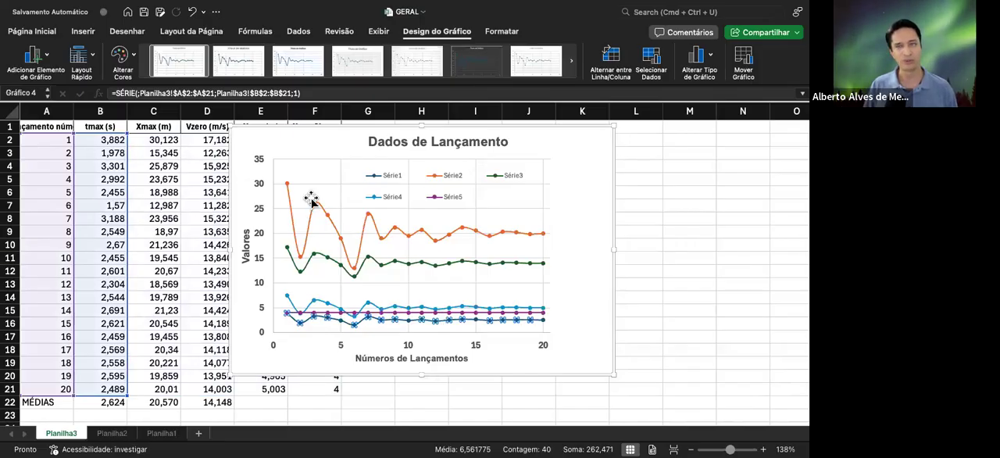
pyautogui.click(393, 181)
pyautogui.click(392, 179)
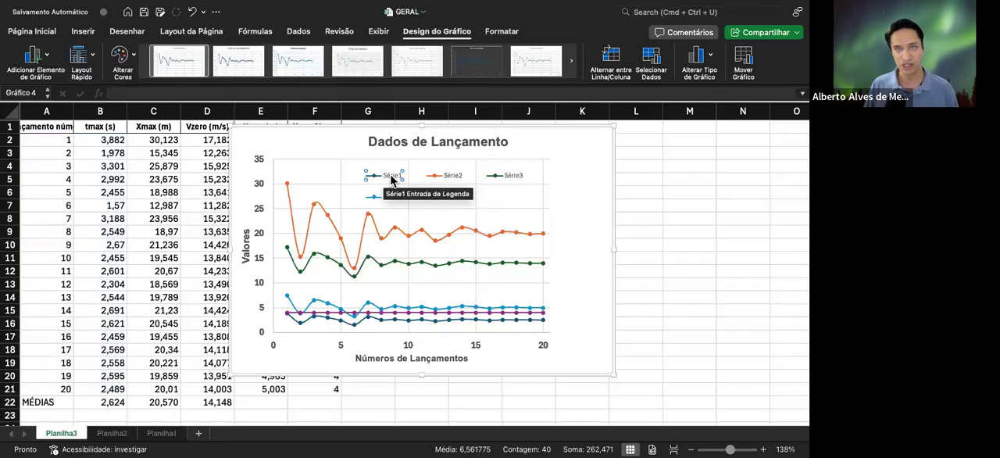
pyautogui.rightClick(392, 178)
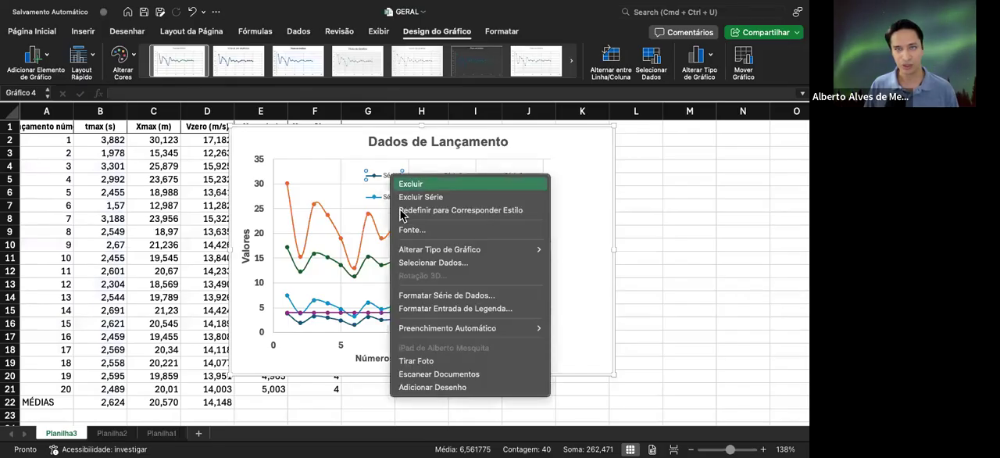
pyautogui.click(426, 263)
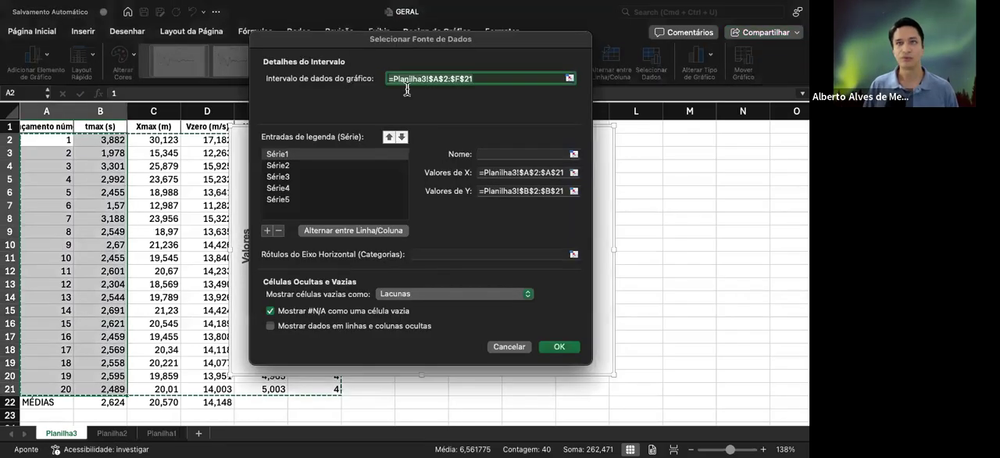
pyautogui.moveTo(445, 52); pyautogui.dragTo(640, 114)
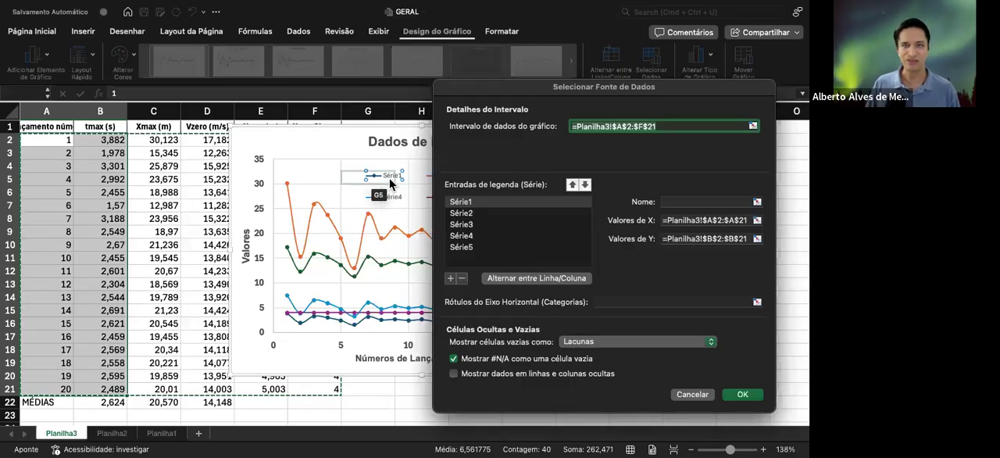
# Name the Série1 data series "tmax (s)" and apply the change to the chart
pyautogui.click(469, 216)
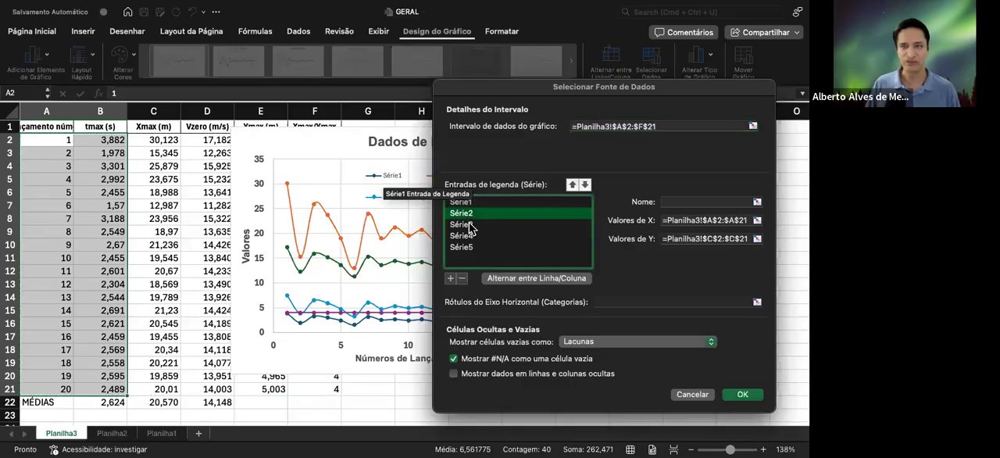
pyautogui.click(472, 226)
pyautogui.click(479, 203)
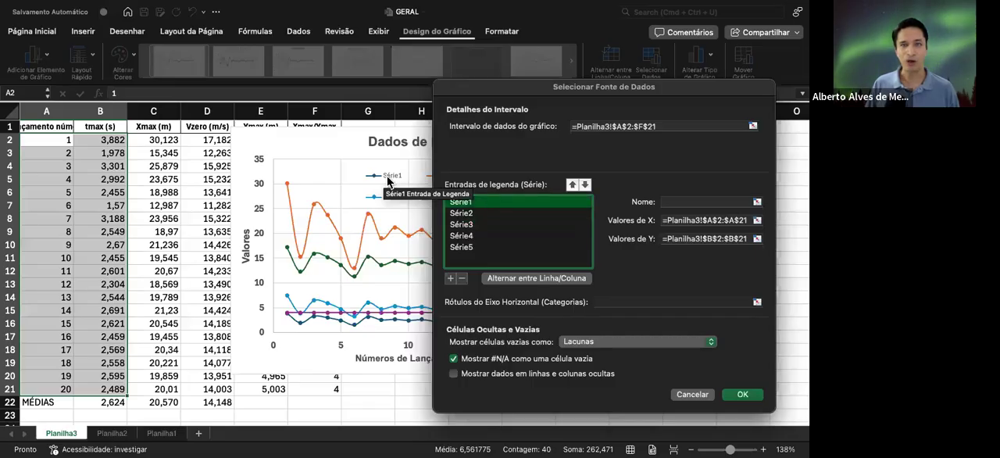
pyautogui.click(680, 200)
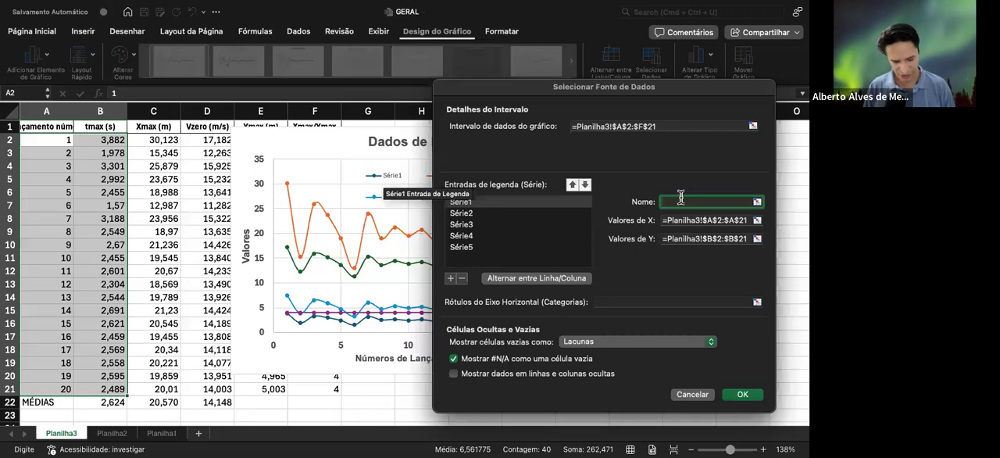
pyautogui.write('tmax (s')
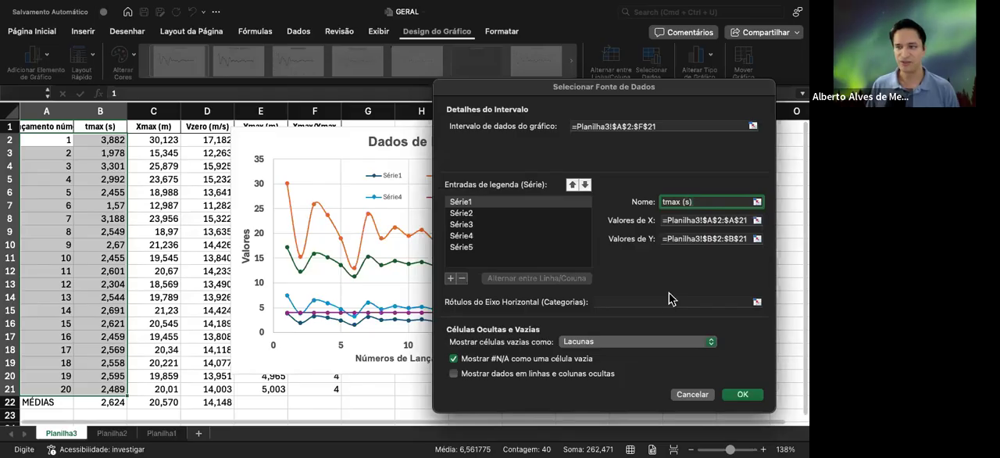
pyautogui.moveTo(669, 92); pyautogui.dragTo(685, 41)
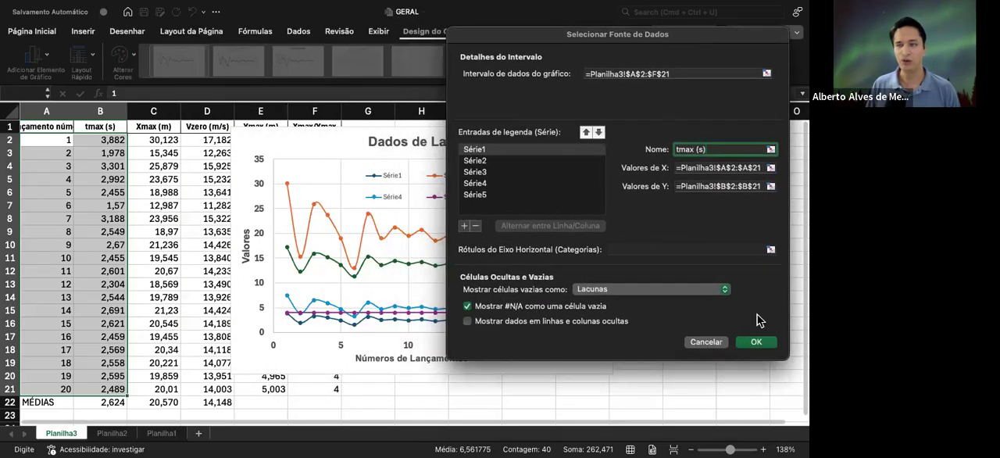
pyautogui.click(521, 163)
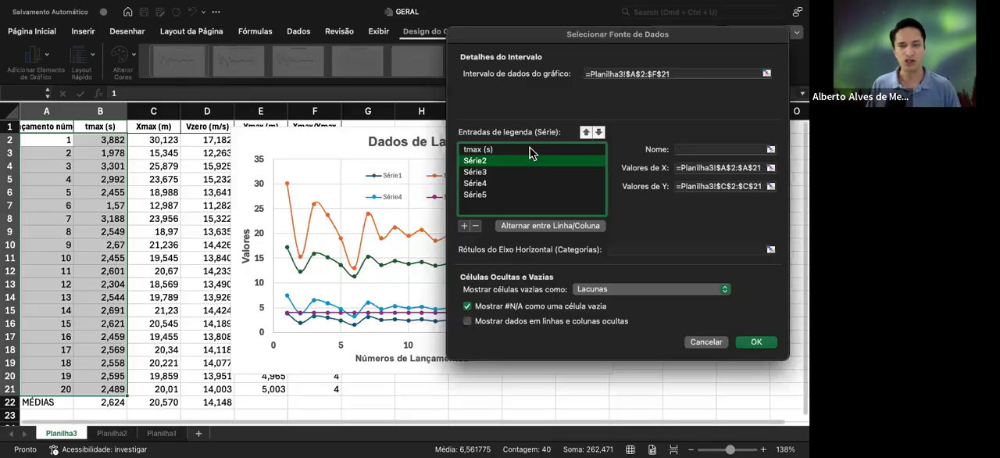
pyautogui.click(530, 151)
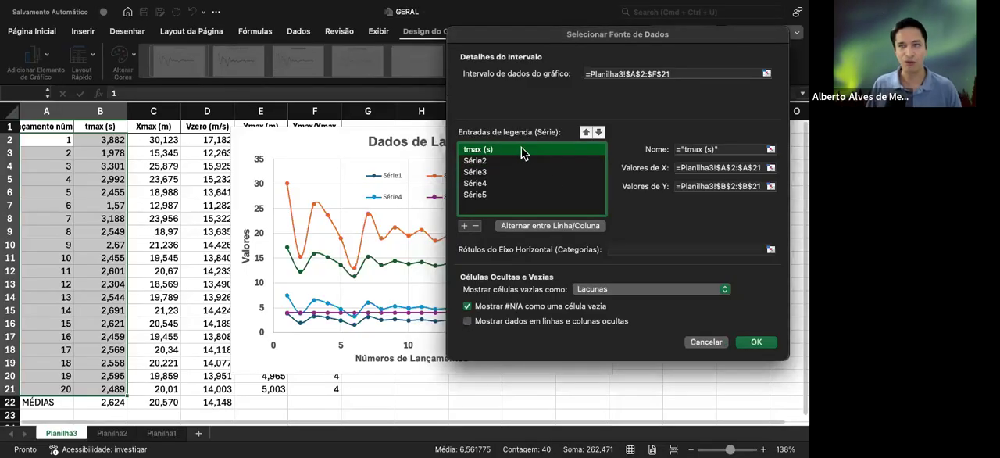
pyautogui.click(756, 342)
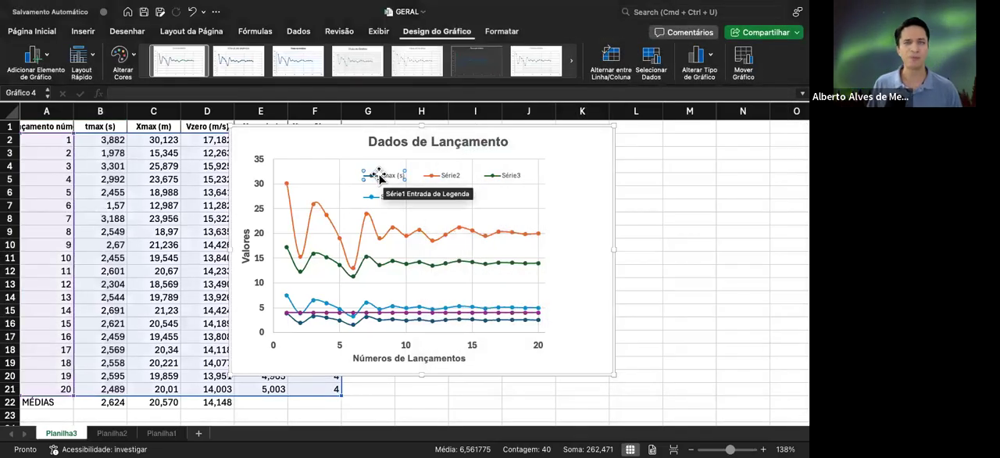
# Name the orange Série2 data series "xmax (m)" in the chart's data source settings and apply it
pyautogui.click(452, 176)
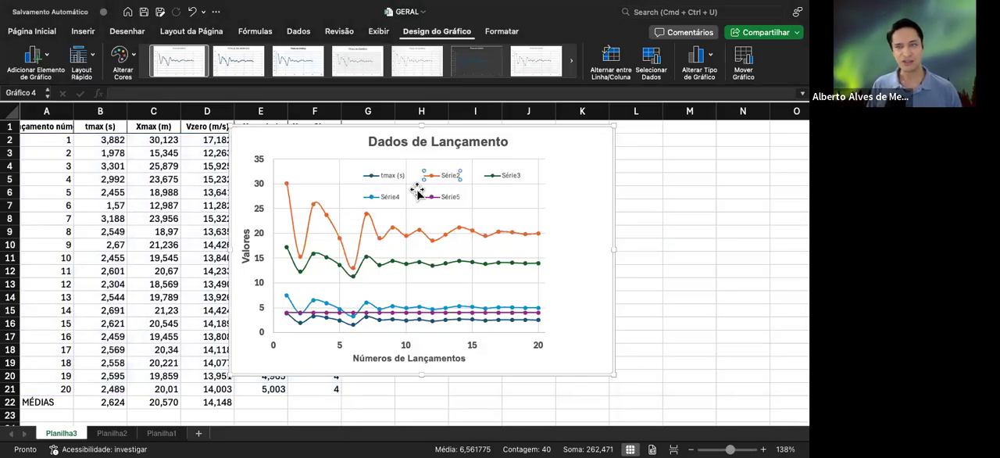
pyautogui.click(428, 241)
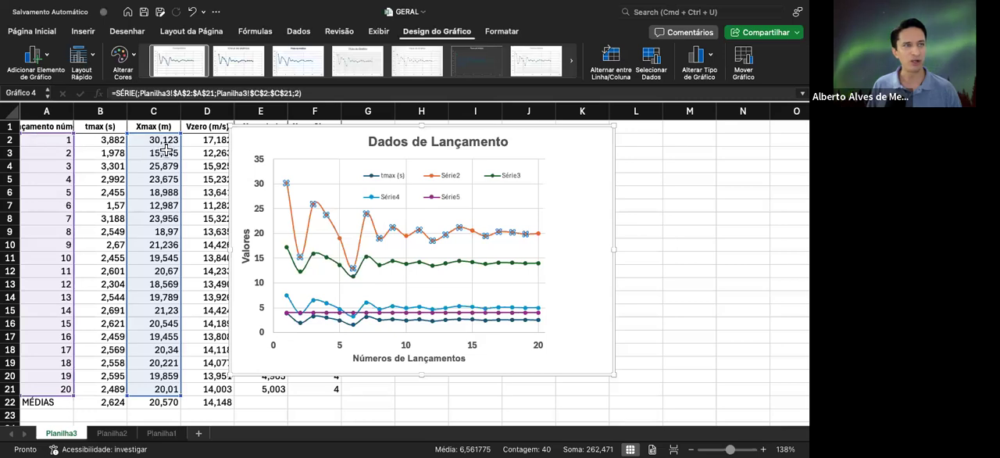
pyautogui.click(452, 178)
pyautogui.click(453, 179)
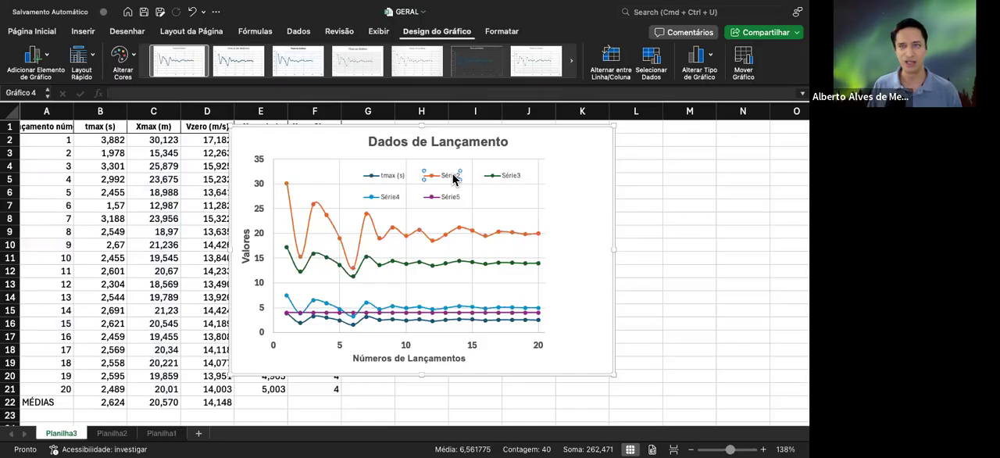
pyautogui.rightClick(453, 179)
pyautogui.click(505, 257)
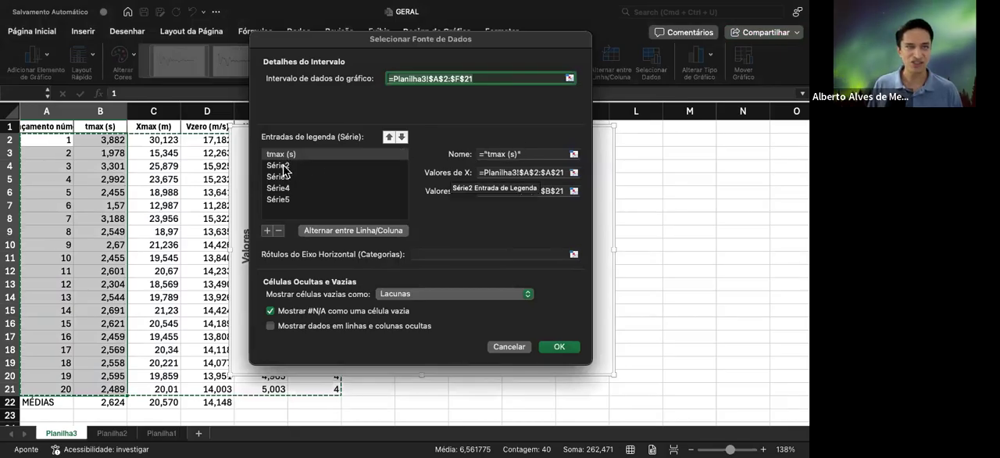
pyautogui.click(283, 168)
pyautogui.click(493, 153)
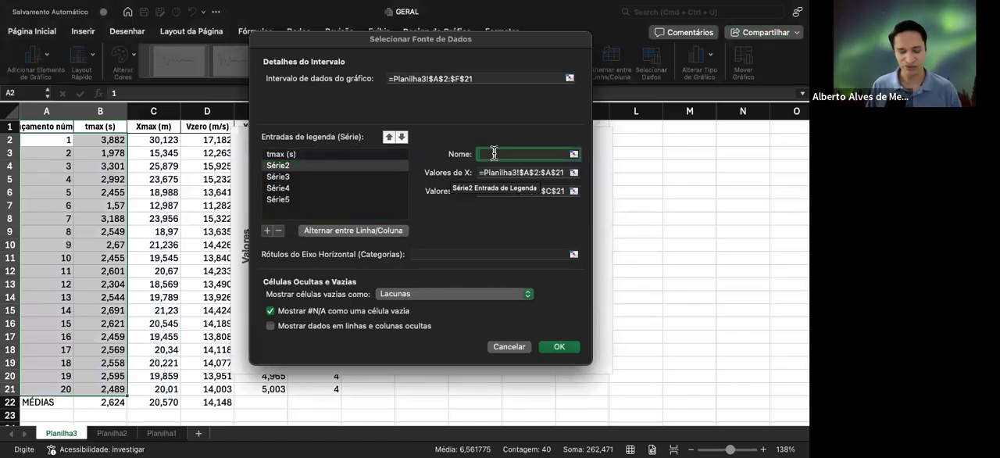
pyautogui.write('xmax (m')
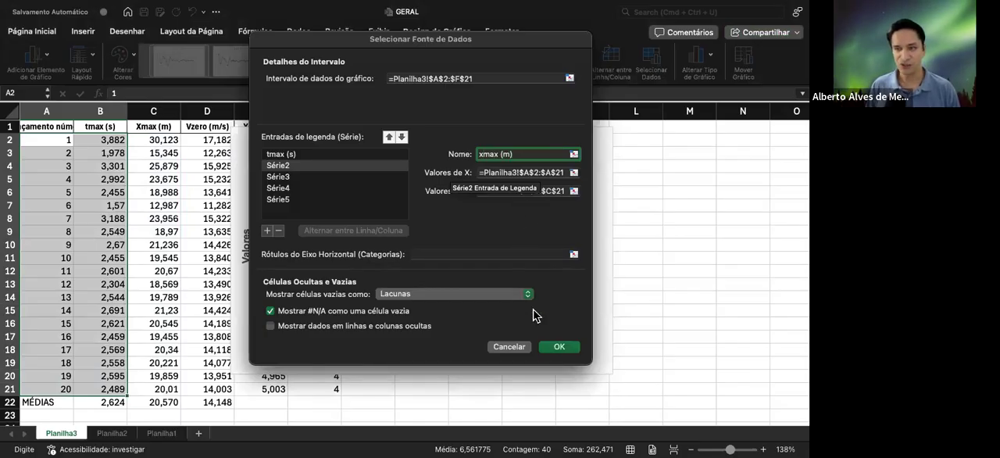
pyautogui.click(559, 347)
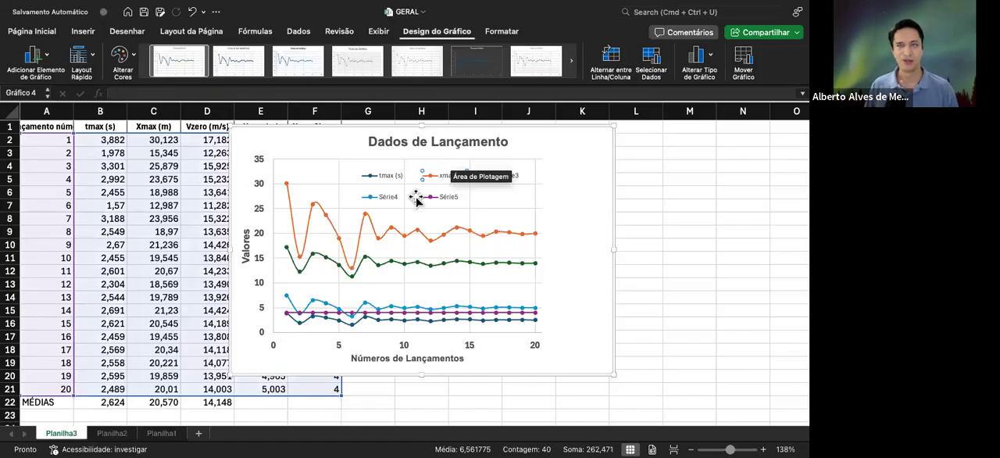
# Check which column the green curve plots, select its Série3 legend entry and open the chart's data source settings
pyautogui.click(453, 264)
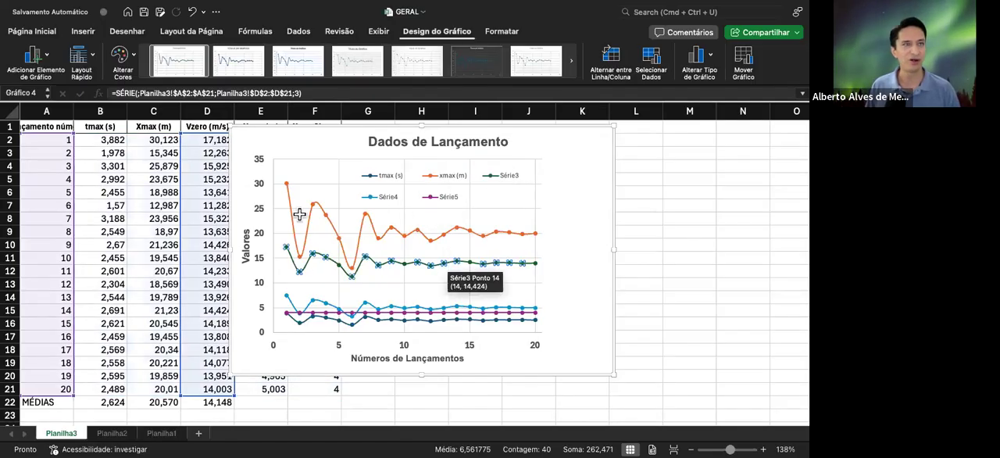
pyautogui.click(508, 178)
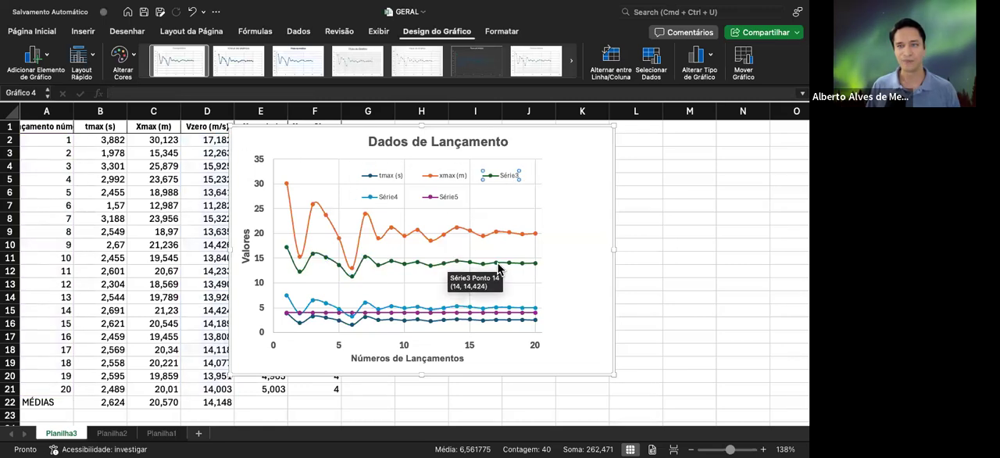
pyautogui.click(489, 265)
pyautogui.click(477, 175)
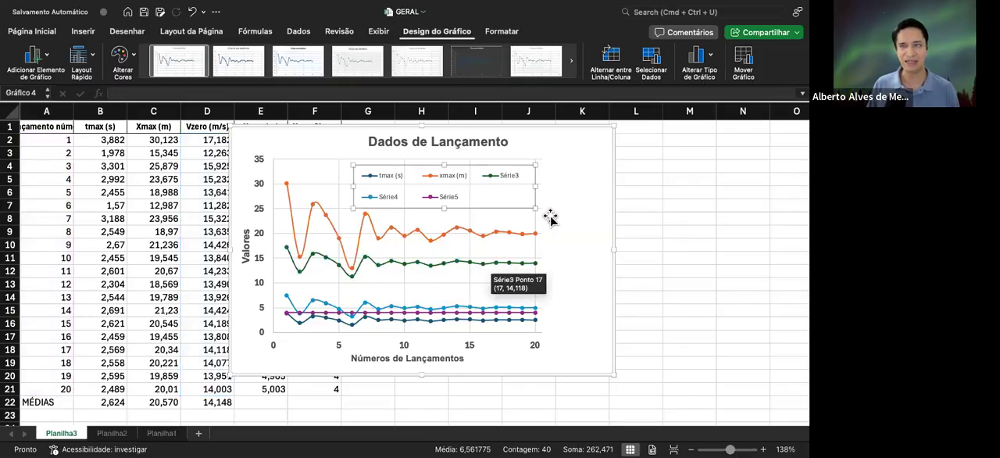
pyautogui.click(504, 179)
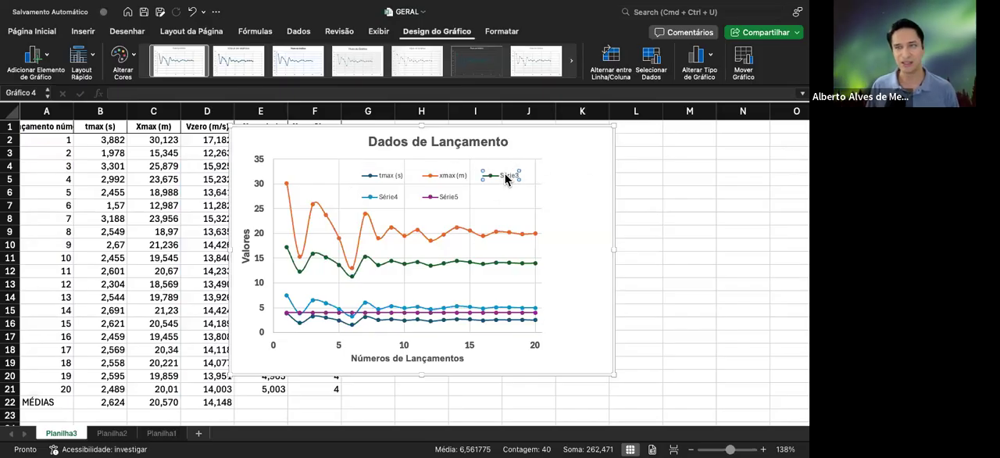
pyautogui.rightClick(505, 178)
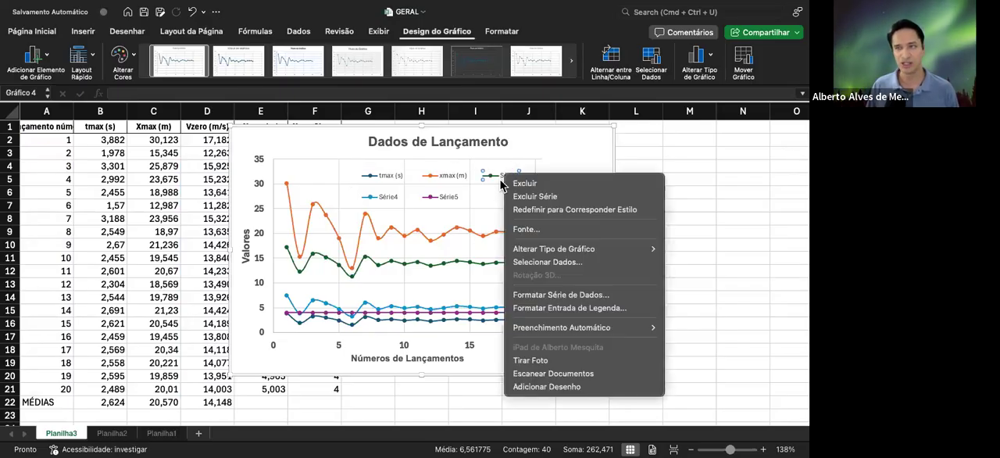
pyautogui.click(562, 264)
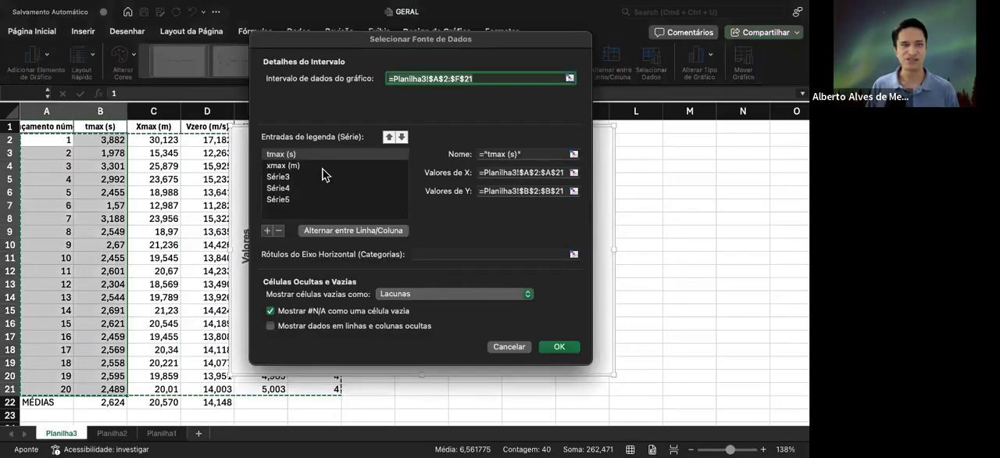
# Name the Série3 data series "V0 (m/s)" and apply the change to the chart
pyautogui.click(294, 176)
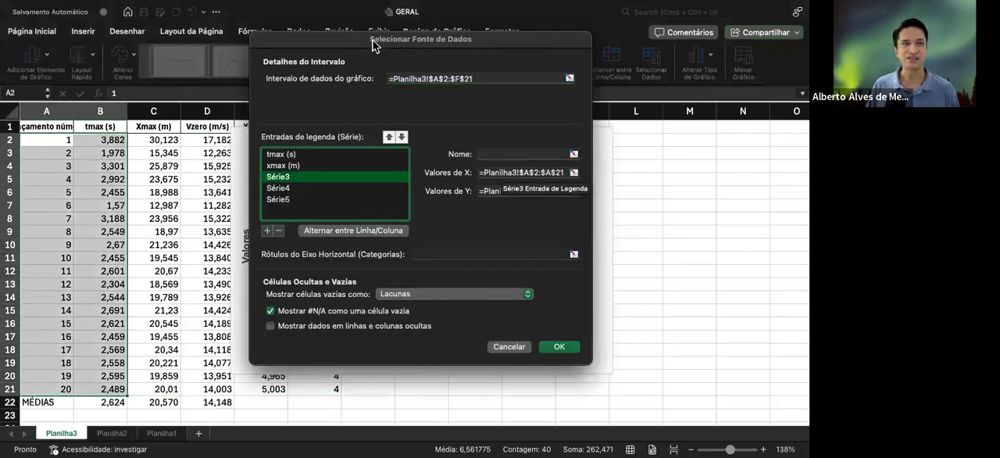
pyautogui.moveTo(373, 45); pyautogui.dragTo(497, 41)
pyautogui.click(621, 153)
pyautogui.write('V0 (m/s')
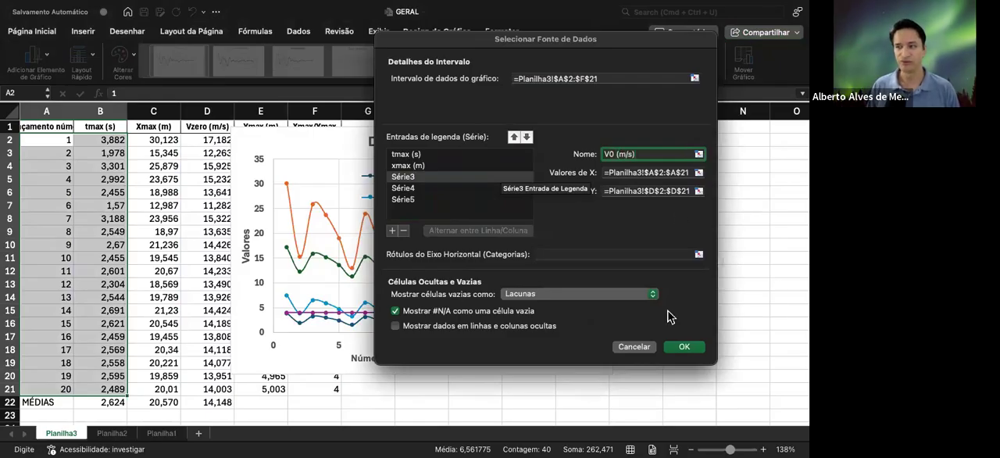
pyautogui.click(684, 349)
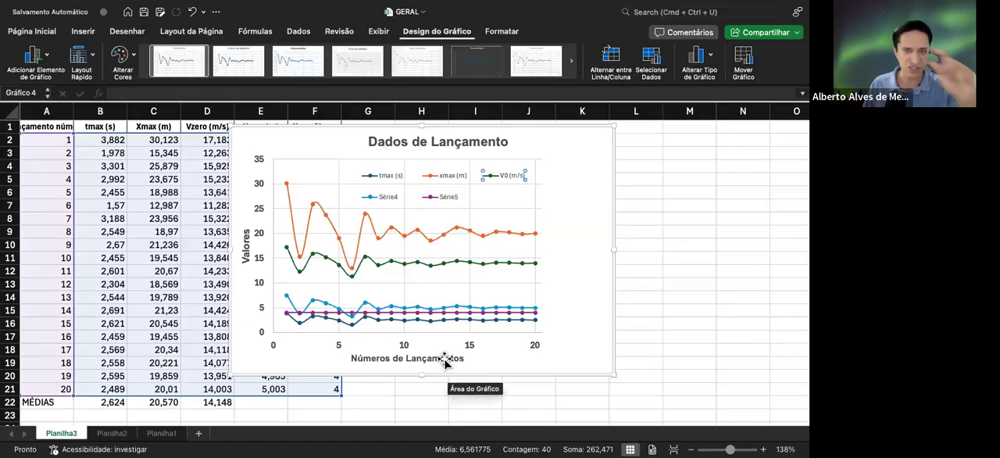
# Move the chart clear of the data columns and check which column the light blue Série4 curve plots
pyautogui.click(388, 201)
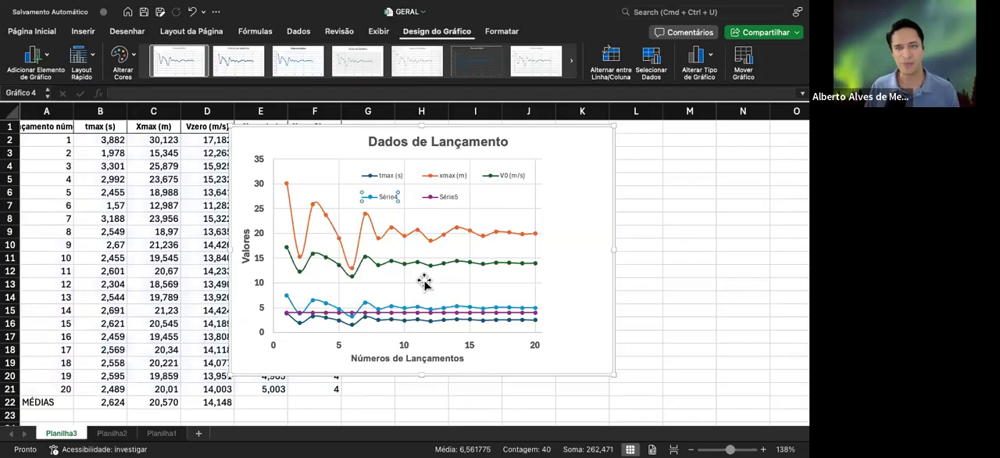
pyautogui.click(465, 309)
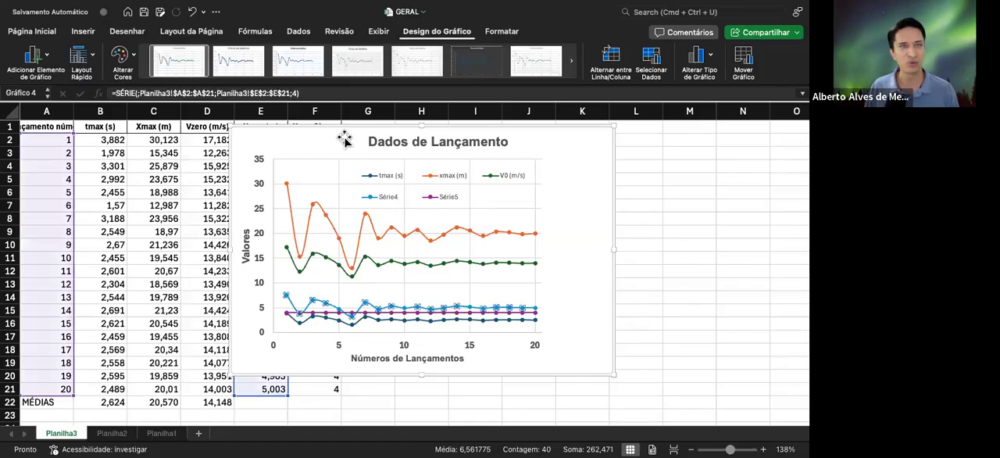
pyautogui.moveTo(331, 137); pyautogui.dragTo(496, 131)
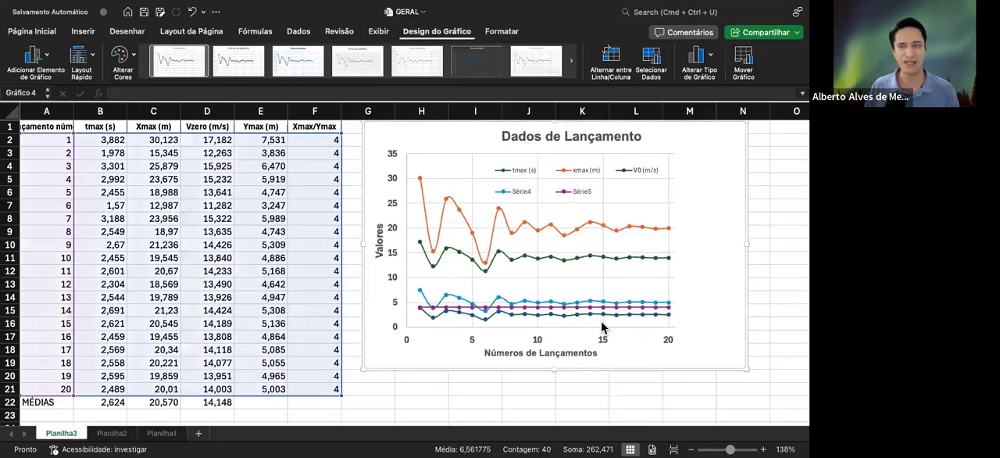
pyautogui.click(574, 304)
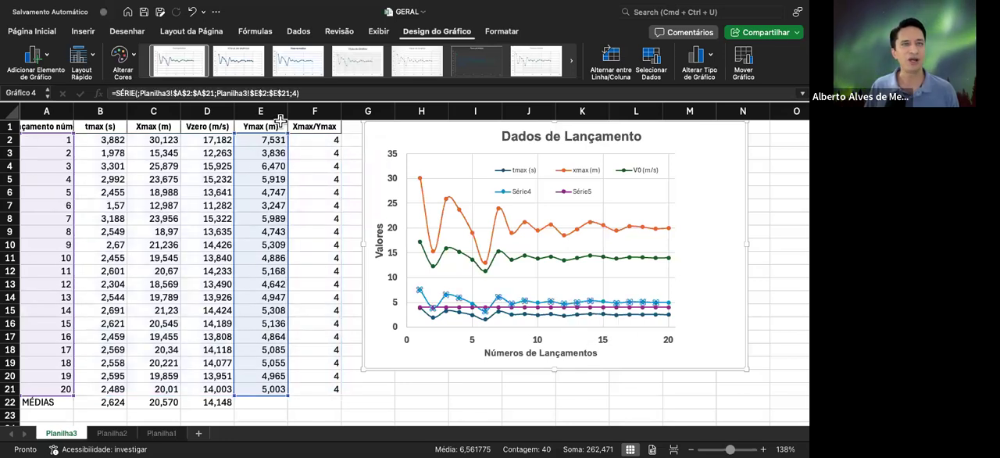
# Enter "Ymax (m)" as the name of the Série4 series in the chart's data source settings
pyautogui.click(522, 193)
pyautogui.rightClick(521, 194)
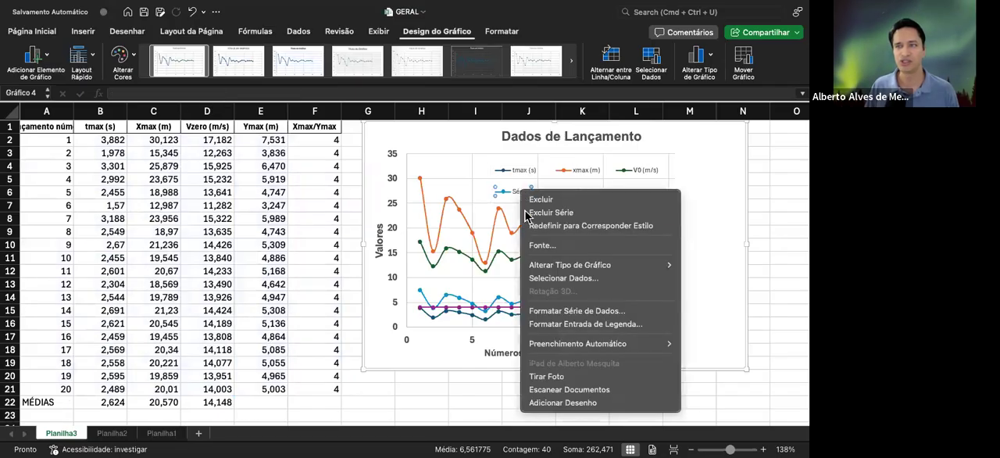
pyautogui.click(561, 274)
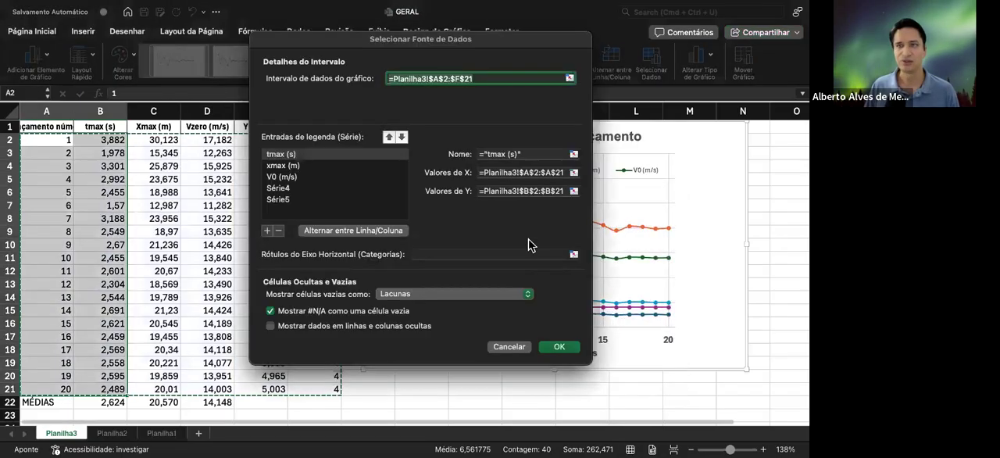
pyautogui.click(296, 193)
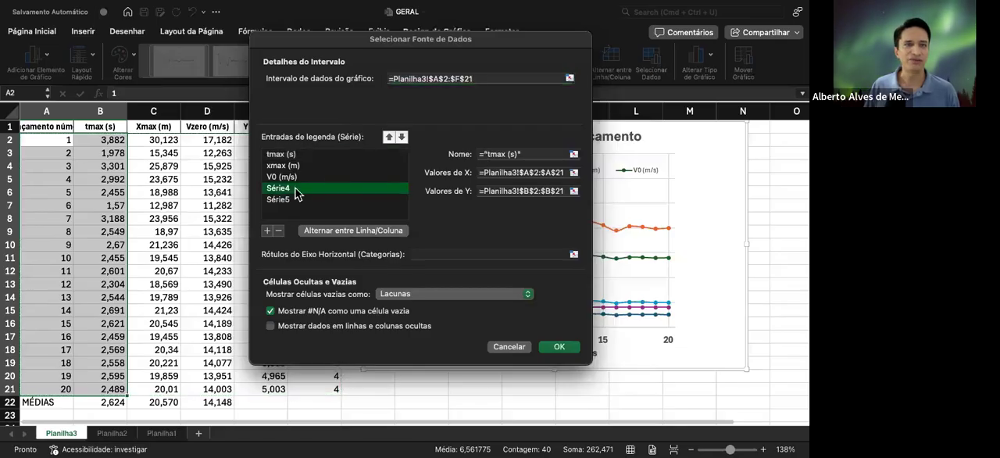
pyautogui.click(494, 156)
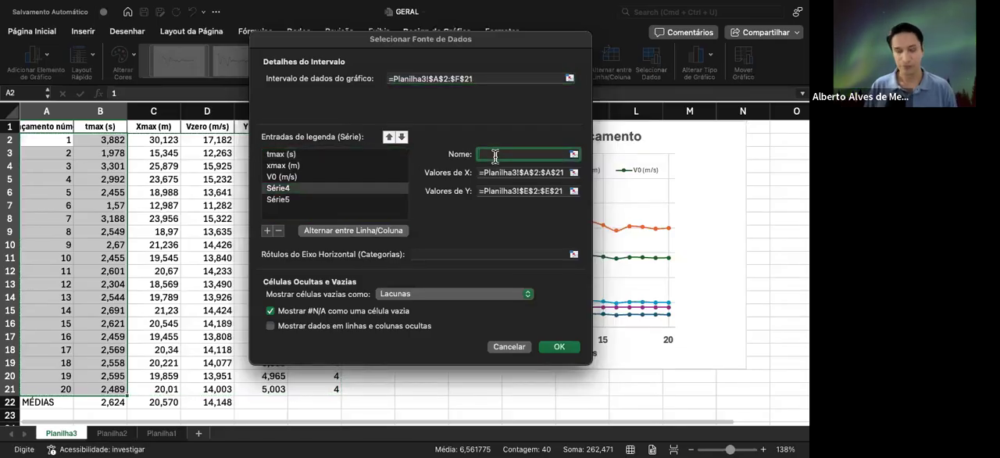
pyautogui.write('Ymax (m')
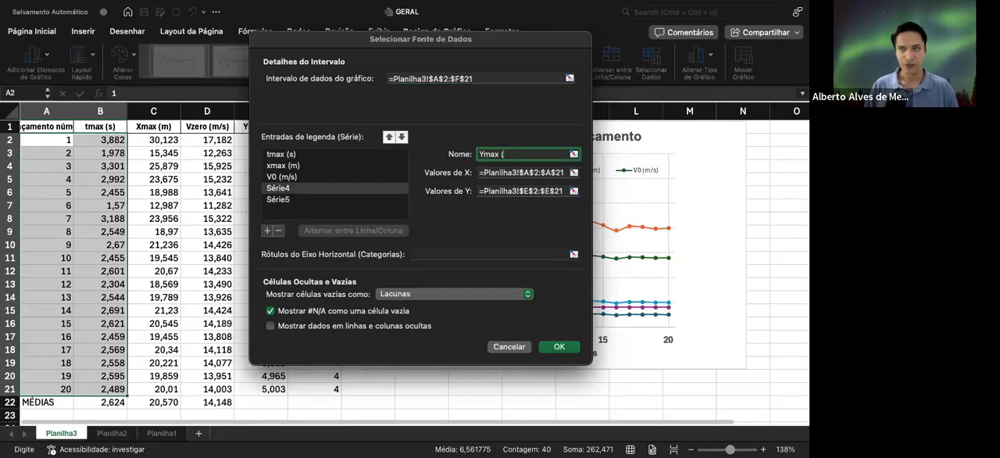
# Rename the xmax (m) series as "Xmax (m)" with a capital X and apply the series names to the chart
pyautogui.click(299, 167)
pyautogui.click(492, 154)
pyautogui.press('BackSpace')
pyautogui.write('X')
pyautogui.click(320, 189)
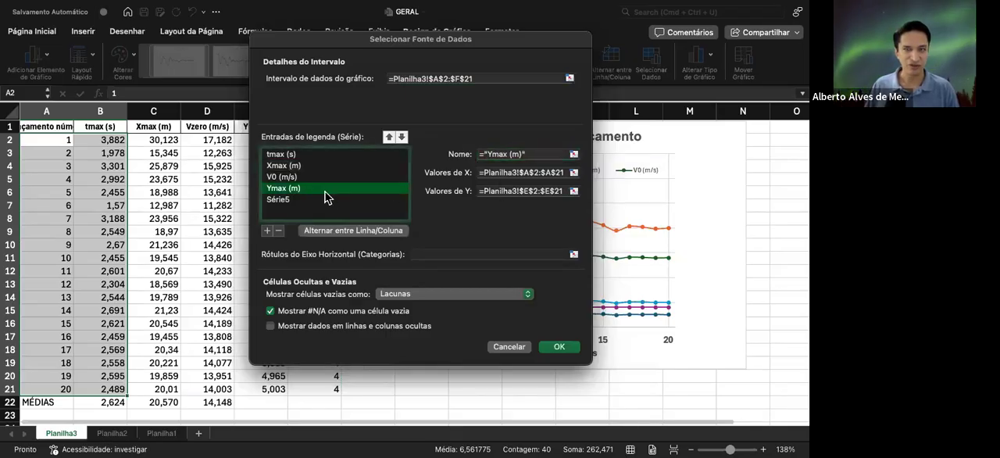
pyautogui.click(557, 348)
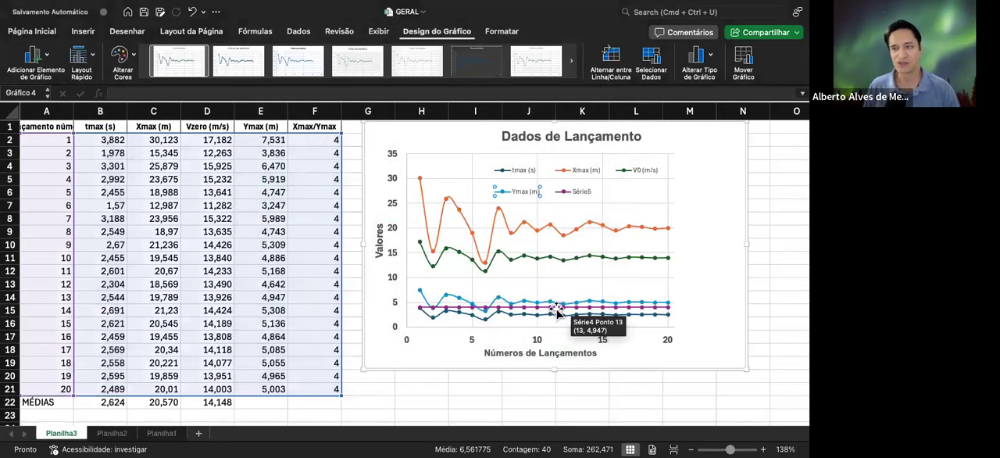
# Name the purple Série5 data series "Xmax/Ymax" in the chart's data source settings and apply it
pyautogui.click(557, 308)
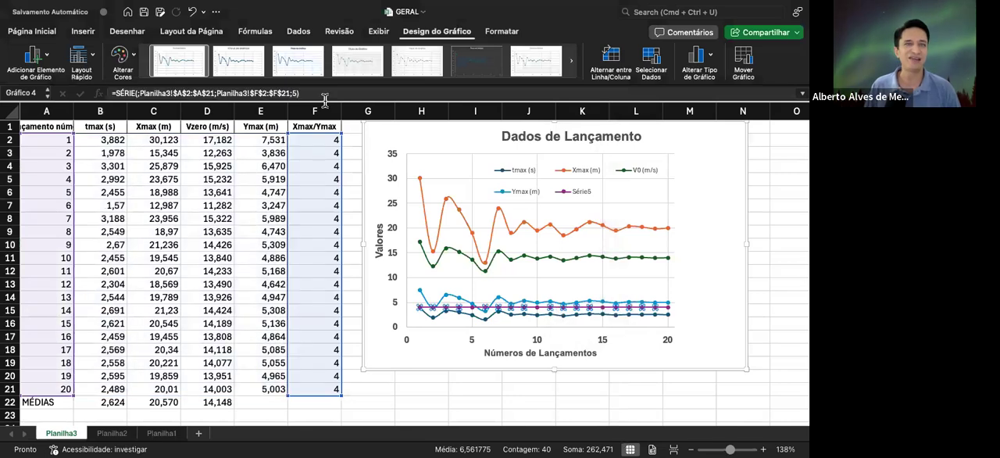
pyautogui.click(581, 197)
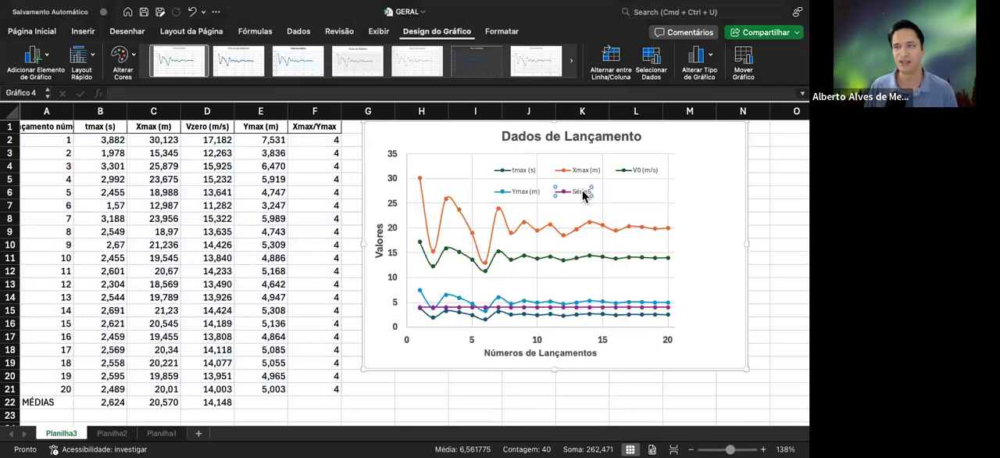
pyautogui.rightClick(582, 195)
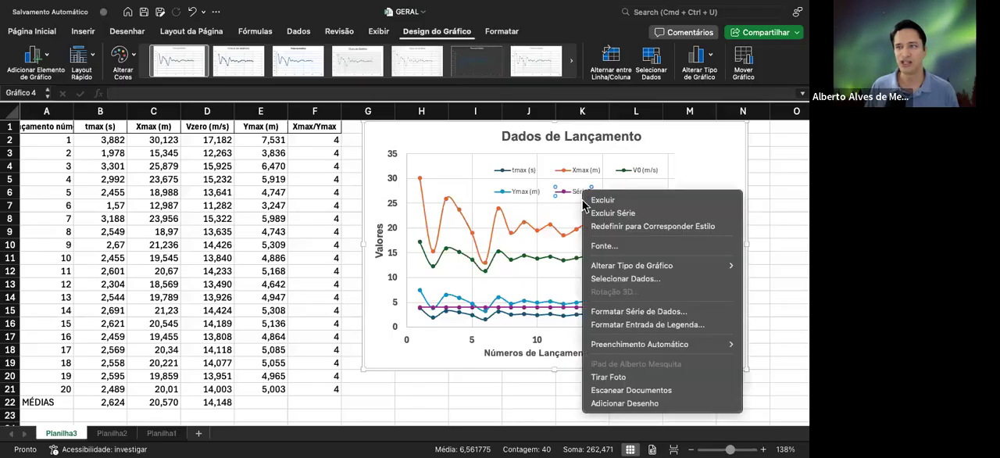
pyautogui.click(619, 280)
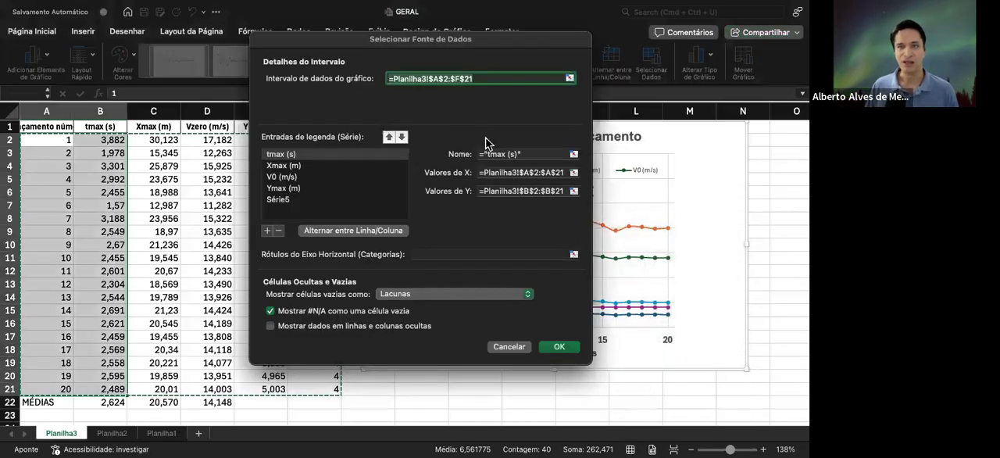
pyautogui.click(278, 200)
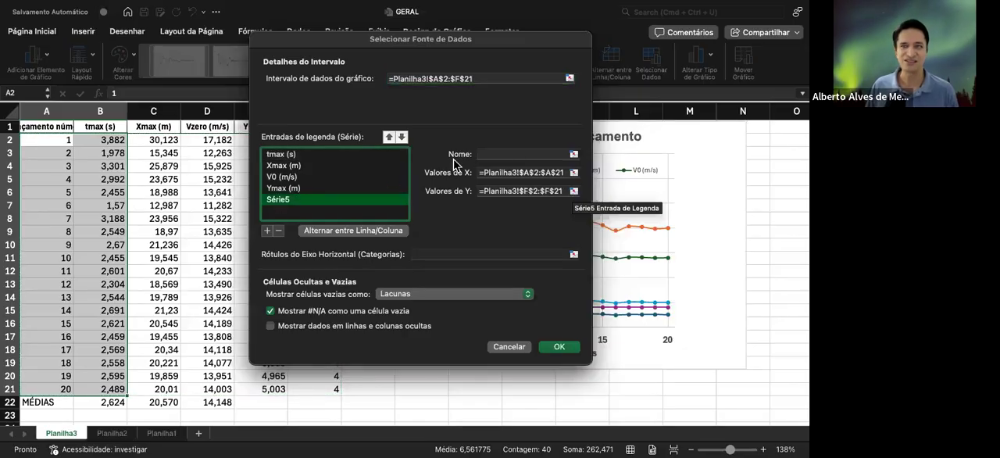
pyautogui.click(489, 153)
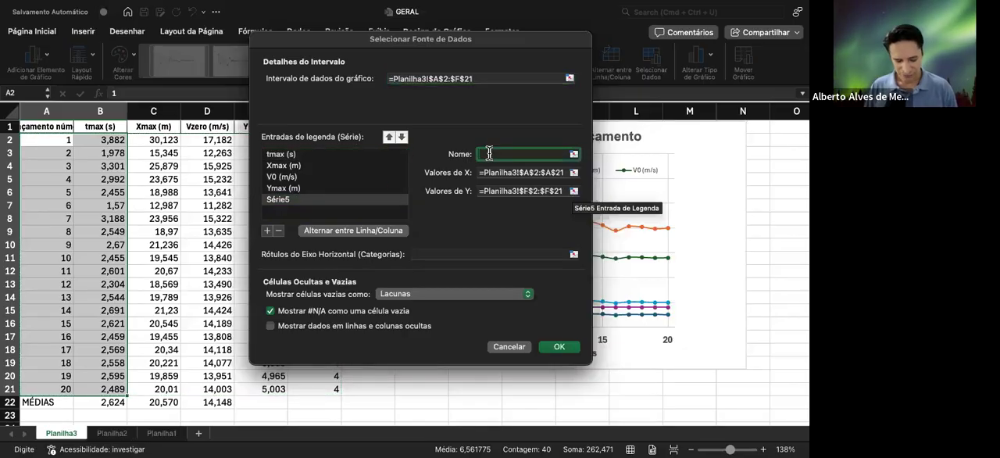
pyautogui.write('Xmax/Ymax')
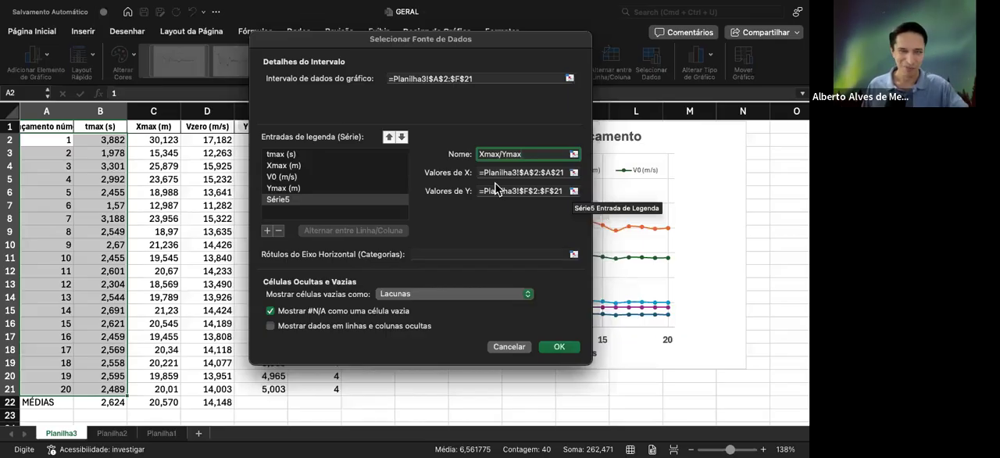
pyautogui.click(559, 347)
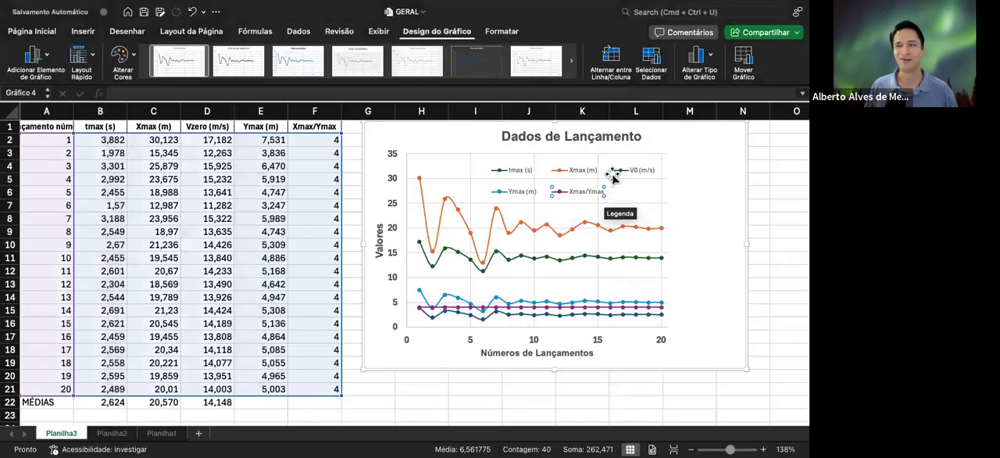
# Set the chart legend's border to a solid line in white
pyautogui.click(558, 172)
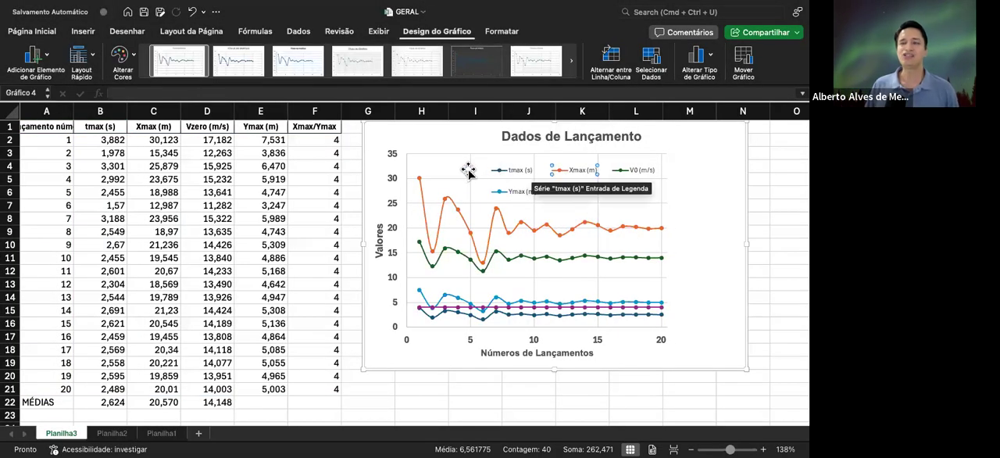
pyautogui.click(633, 160)
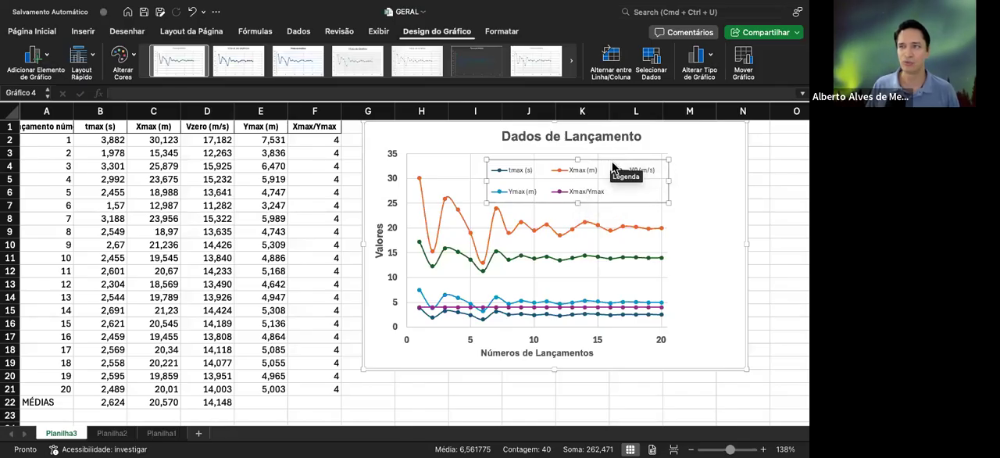
pyautogui.rightClick(613, 161)
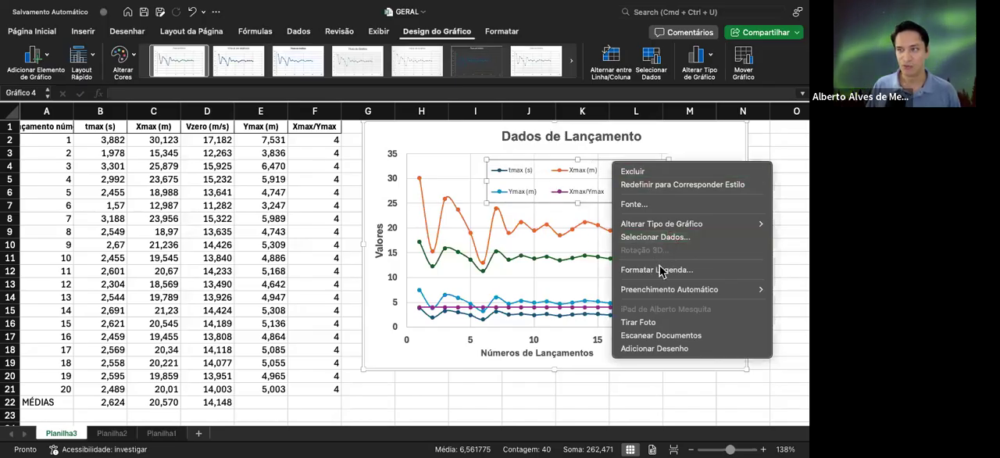
pyautogui.click(669, 271)
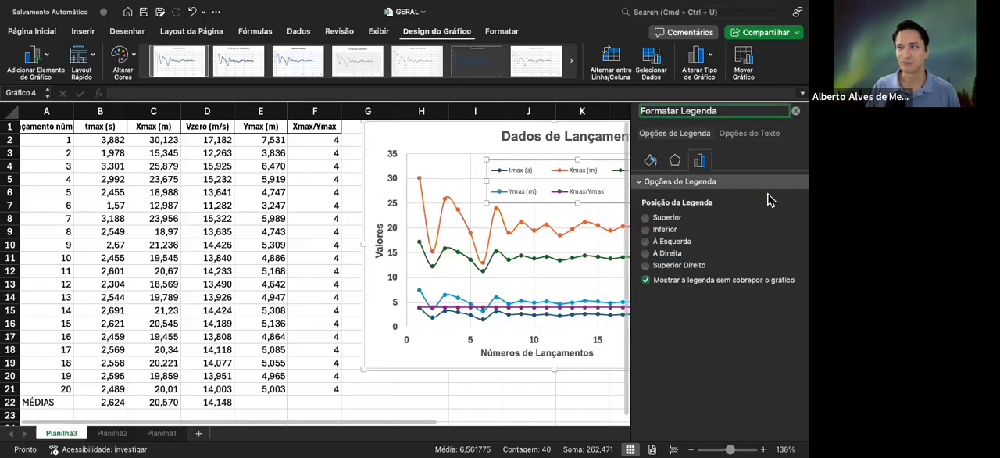
pyautogui.click(650, 160)
pyautogui.scroll(-3, 734, 316)
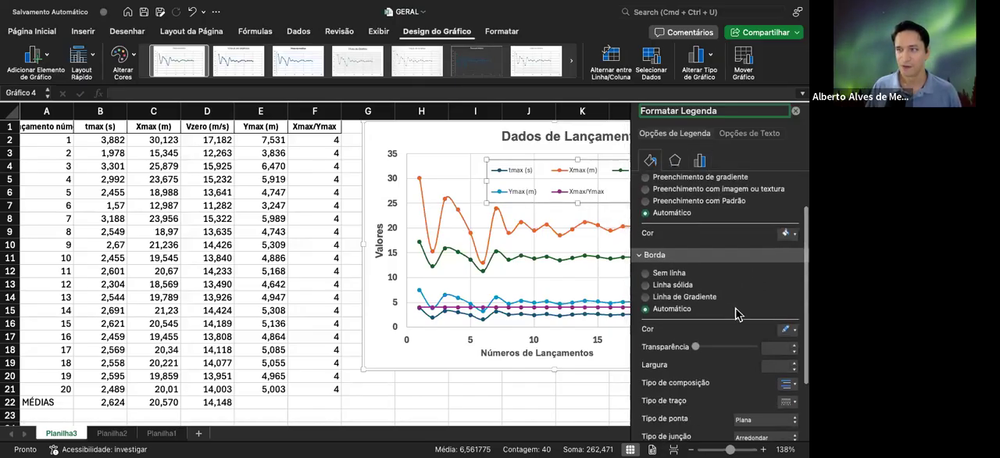
pyautogui.scroll(2, 699, 232)
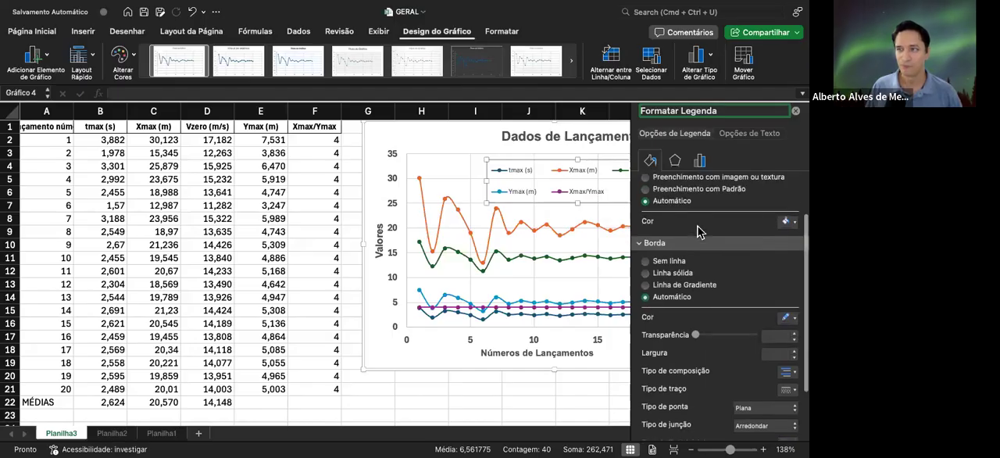
pyautogui.scroll(-3, 705, 227)
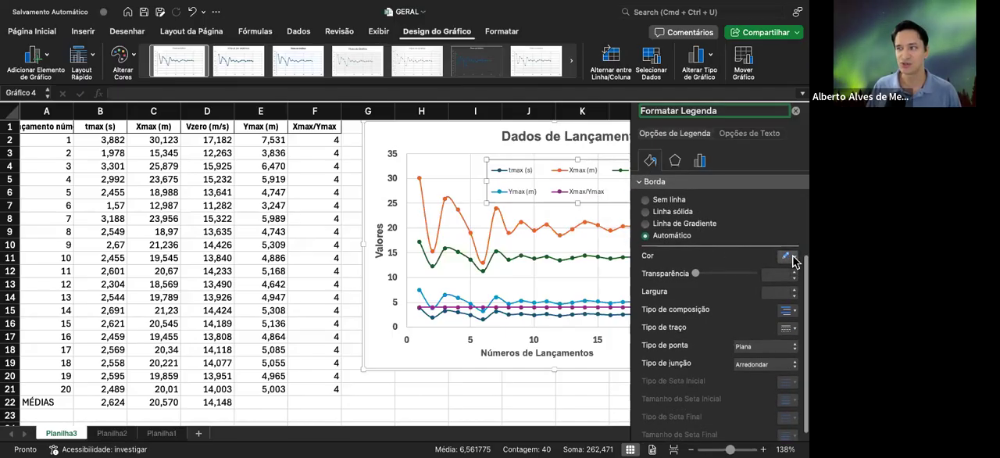
pyautogui.click(791, 258)
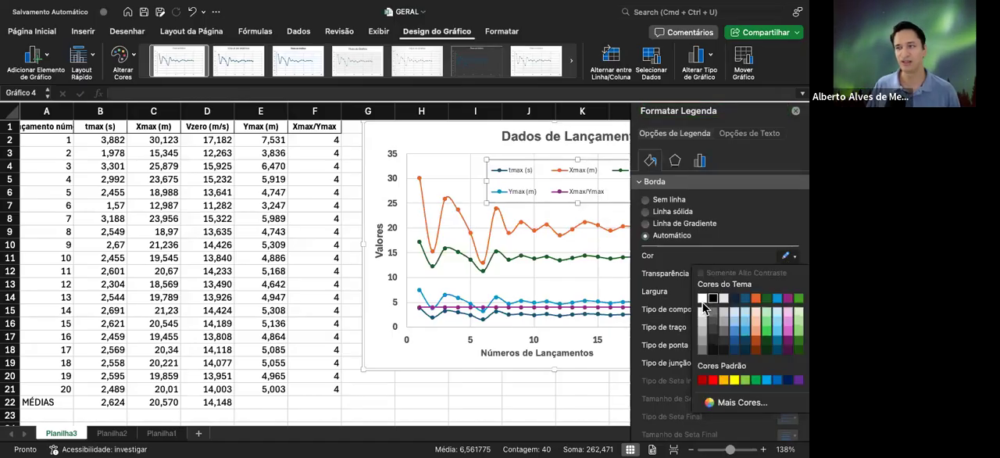
pyautogui.click(702, 299)
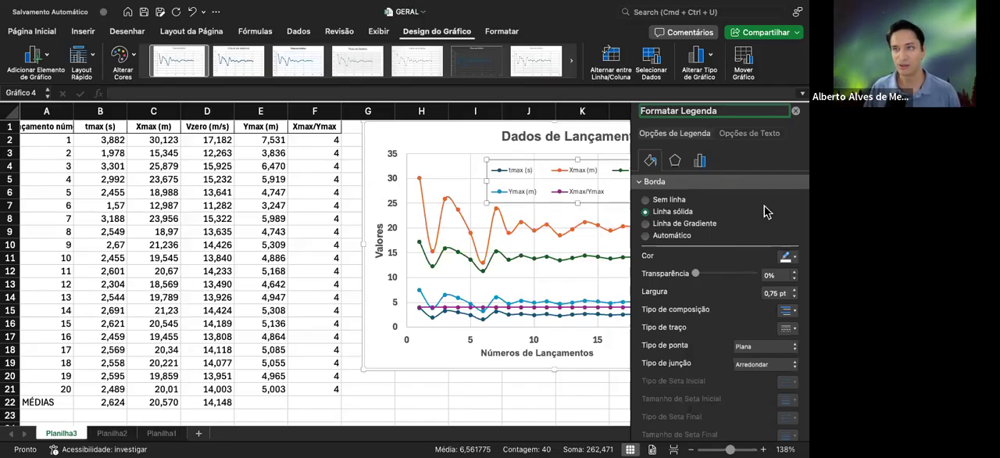
# Reapply white to the legend's solid border and fill the legend with solid white
pyautogui.click(433, 168)
pyautogui.click(645, 226)
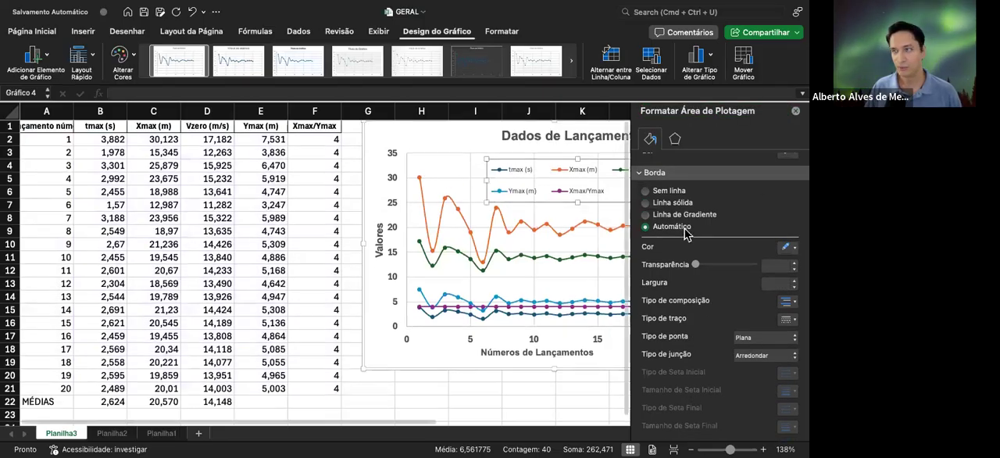
pyautogui.click(786, 269)
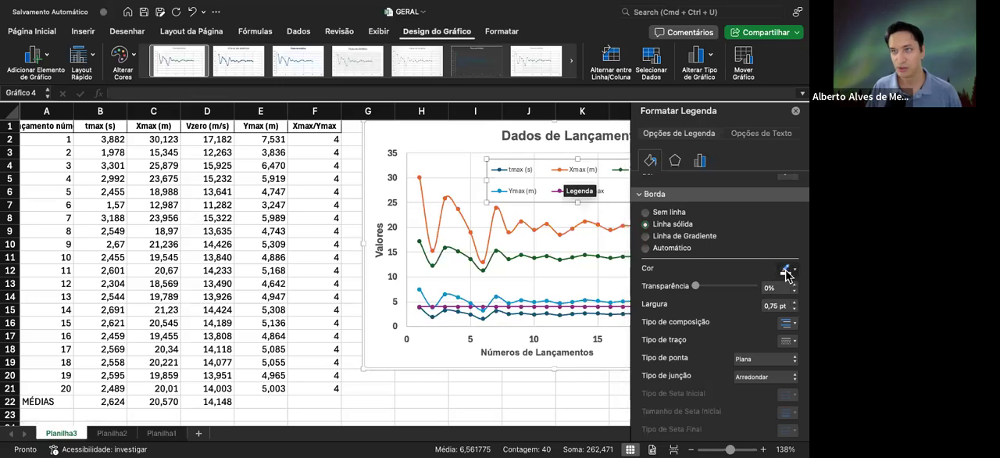
pyautogui.click(705, 312)
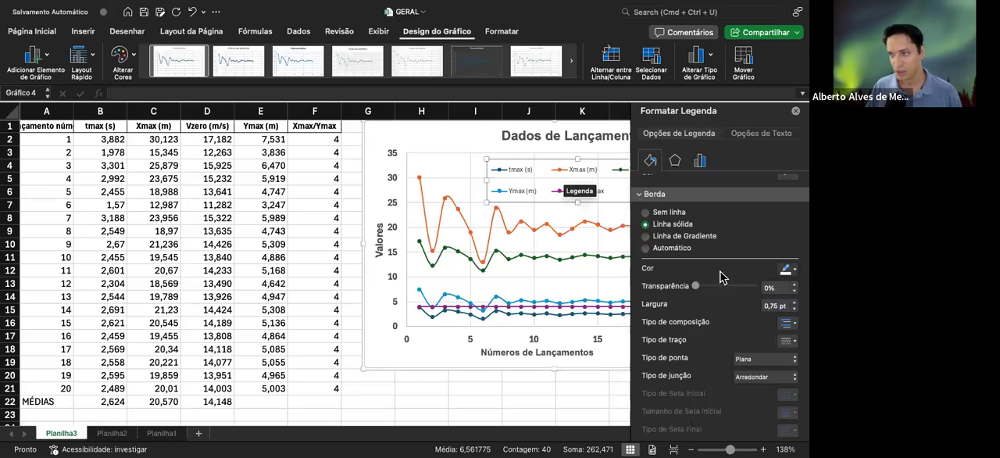
pyautogui.scroll(-2, 720, 273)
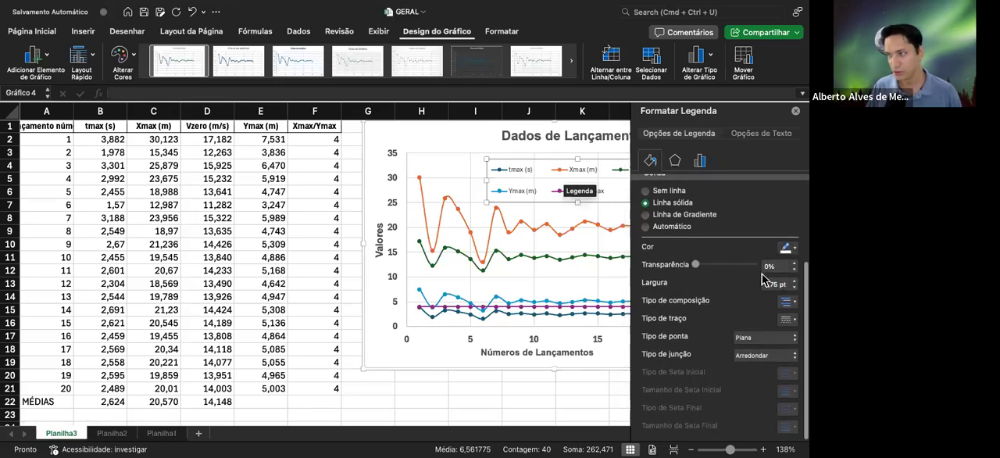
pyautogui.scroll(2, 754, 270)
pyautogui.scroll(3, 754, 268)
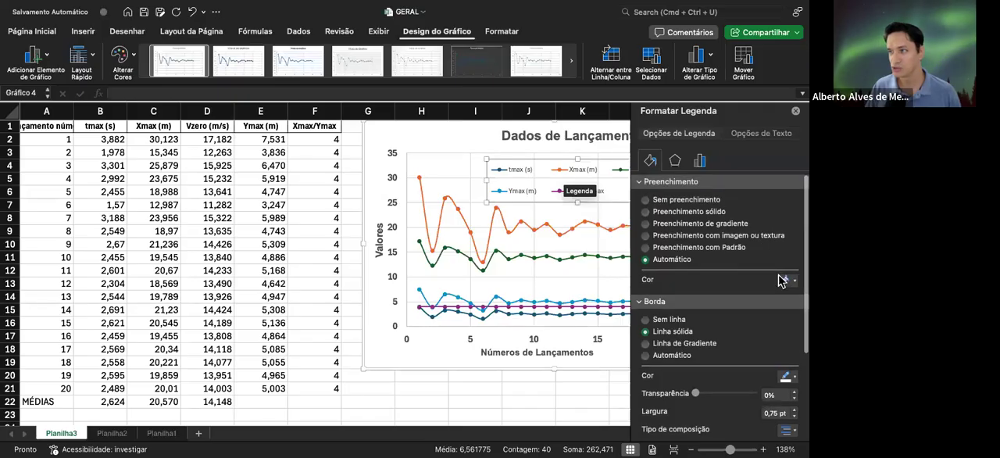
pyautogui.click(794, 281)
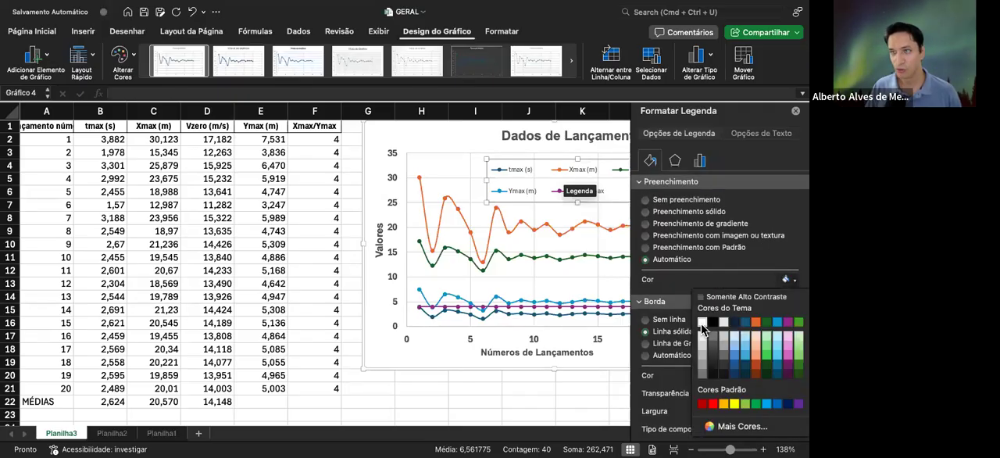
pyautogui.click(703, 314)
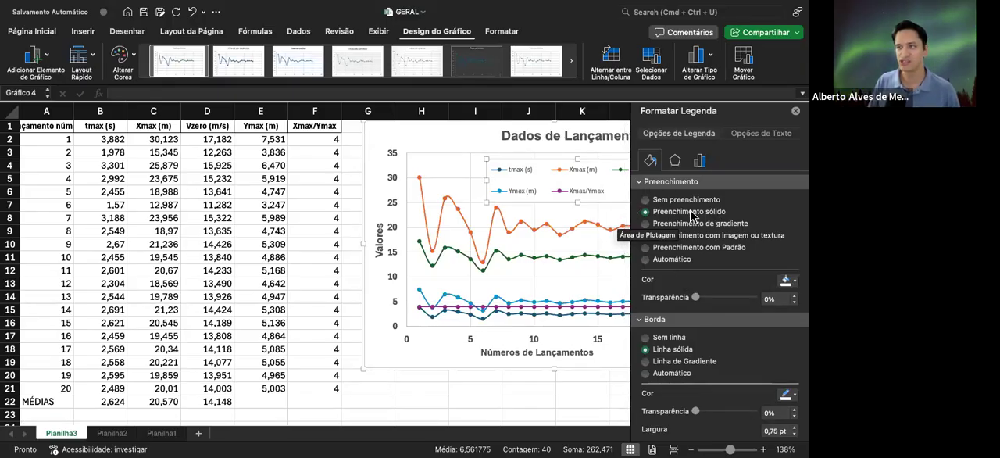
# Try no fill and a gradient fill on the legend, and return it to a solid fill
pyautogui.click(645, 201)
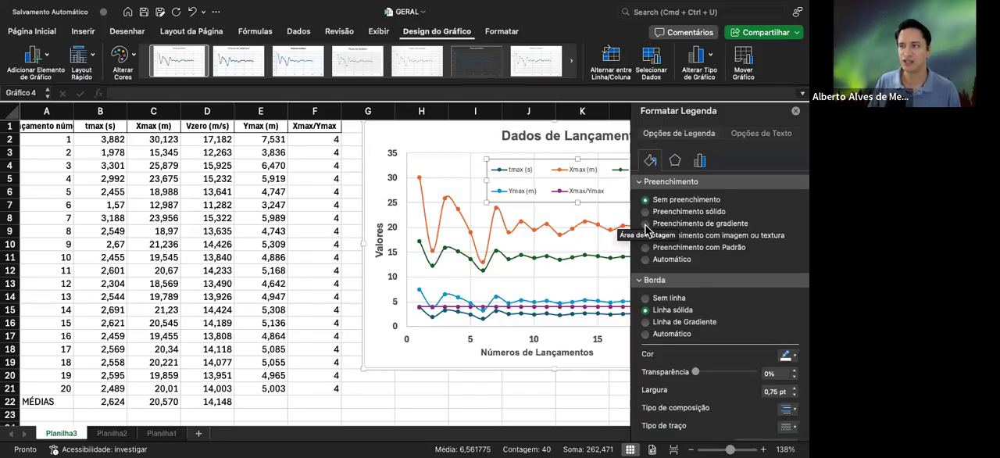
pyautogui.click(645, 224)
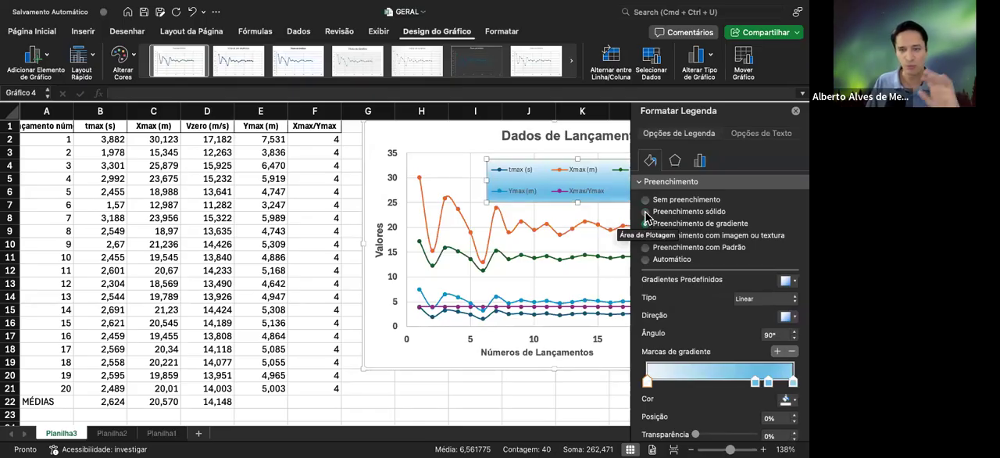
pyautogui.click(645, 211)
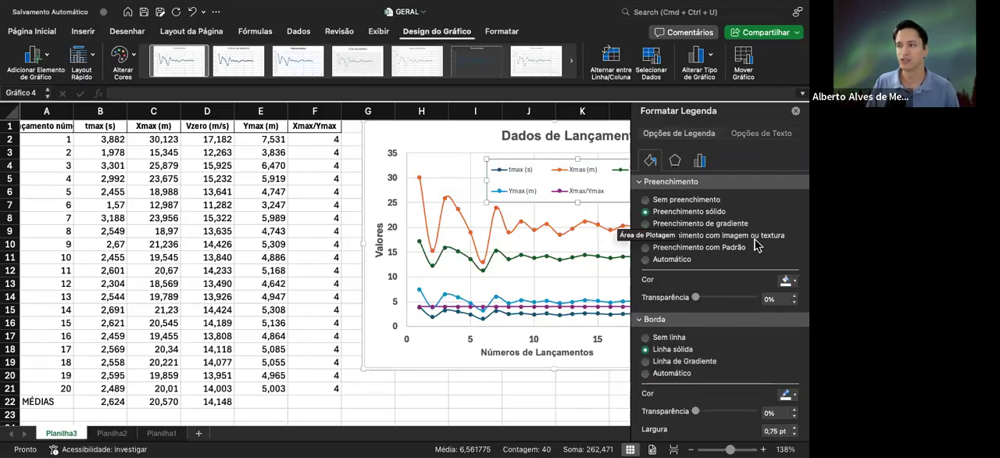
# Close the legend formatting, enlarge the chart, and shift the legend slightly up and to the left inside the plot area
pyautogui.scroll(-5, 703, 329)
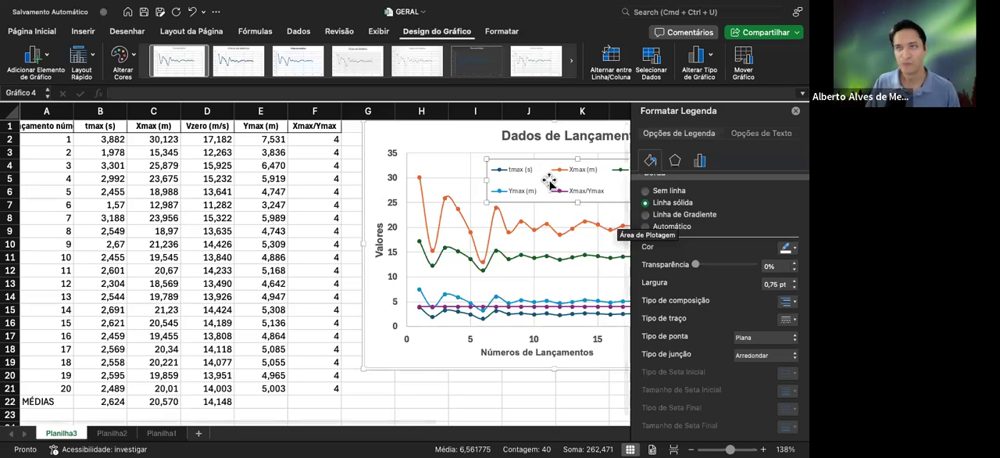
pyautogui.click(795, 113)
pyautogui.scroll(5, 750, 266)
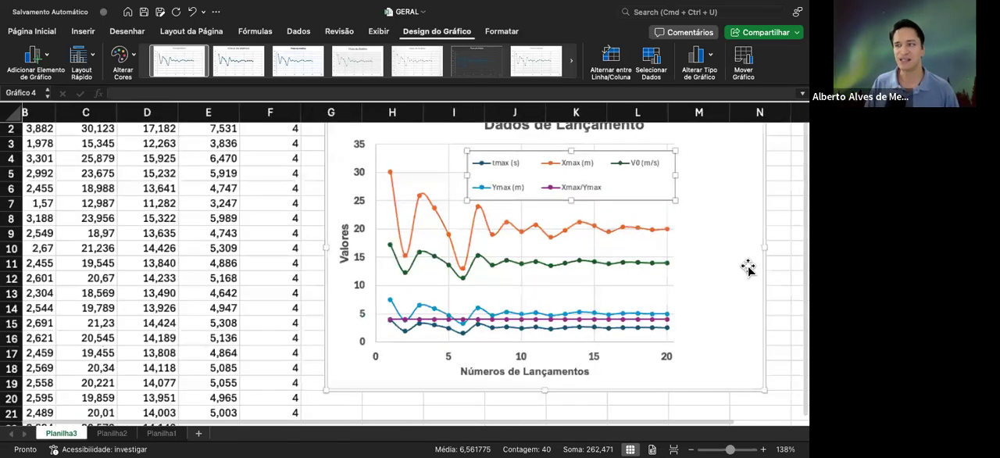
pyautogui.scroll(-5, 759, 270)
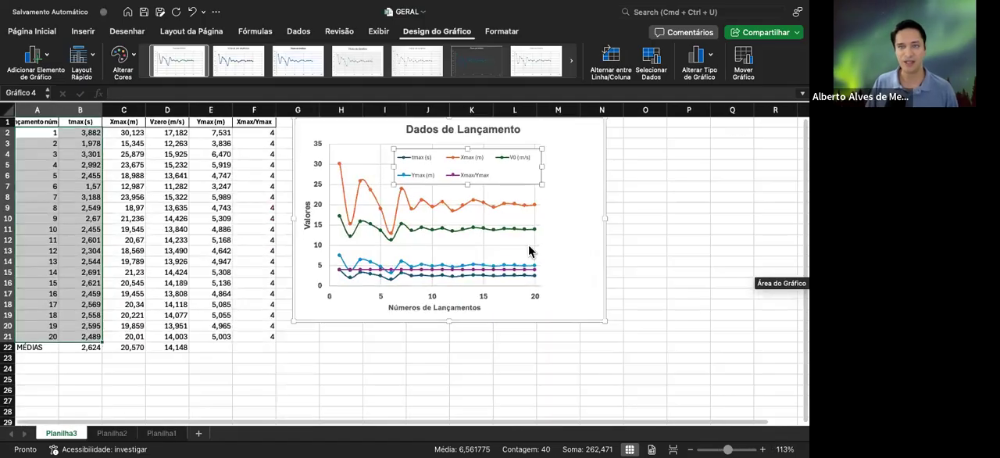
pyautogui.moveTo(604, 326); pyautogui.dragTo(627, 363)
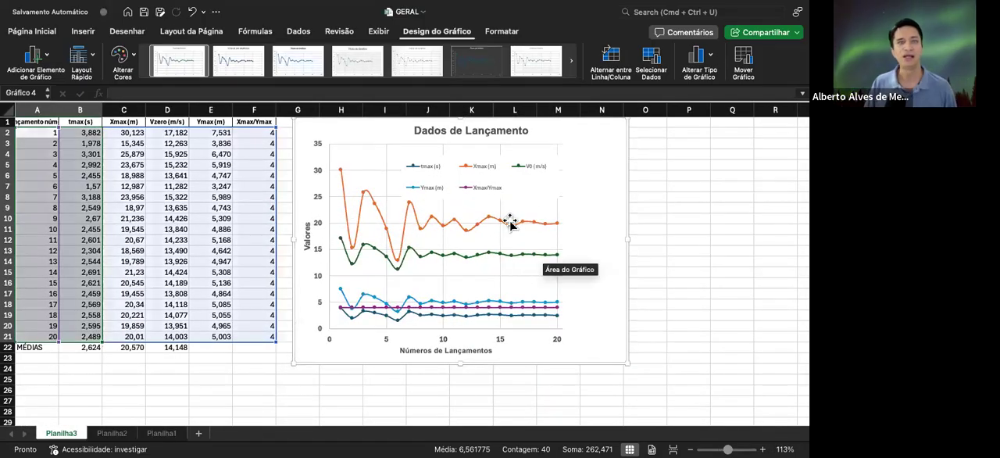
pyautogui.moveTo(522, 168); pyautogui.dragTo(518, 164)
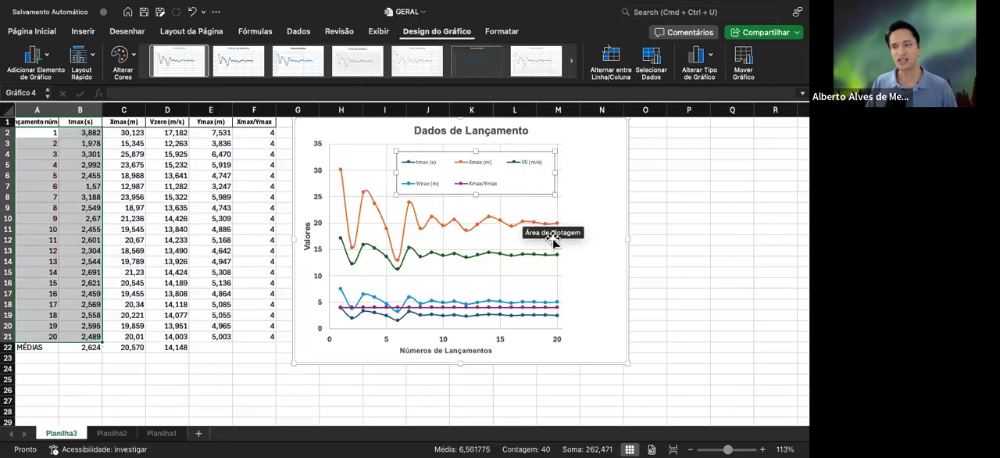
# Give the chart's plot area a solid line border
pyautogui.click(471, 331)
pyautogui.click(563, 270)
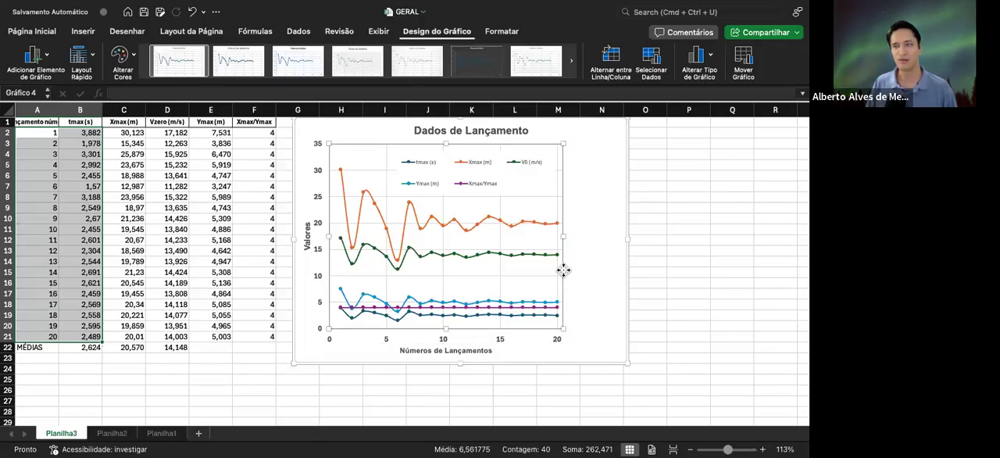
pyautogui.rightClick(563, 272)
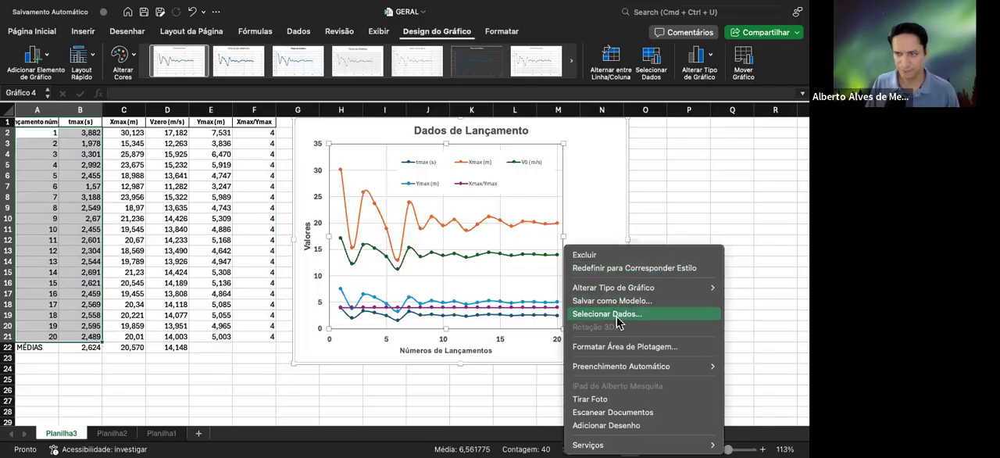
pyautogui.click(631, 349)
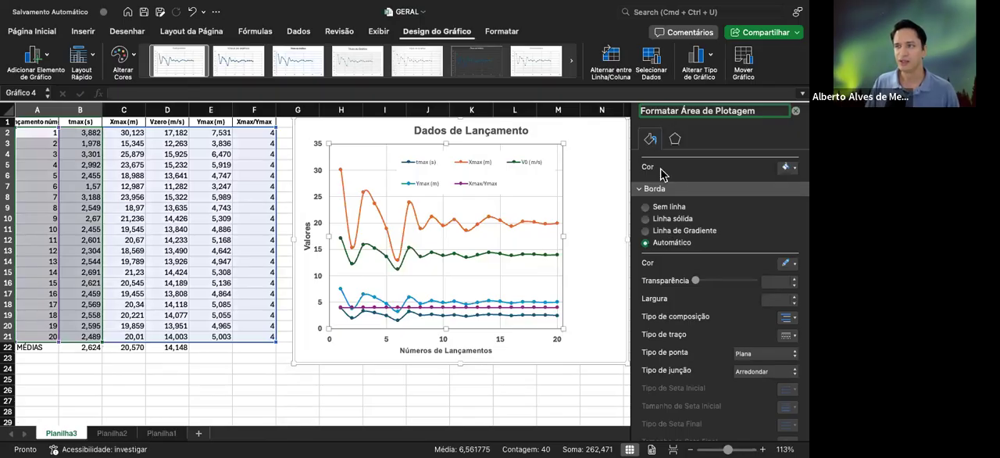
pyautogui.click(668, 221)
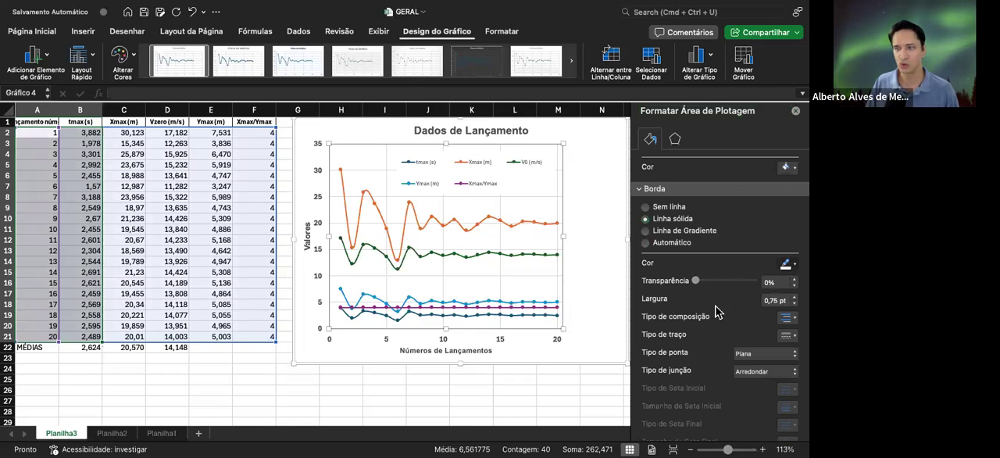
pyautogui.click(590, 216)
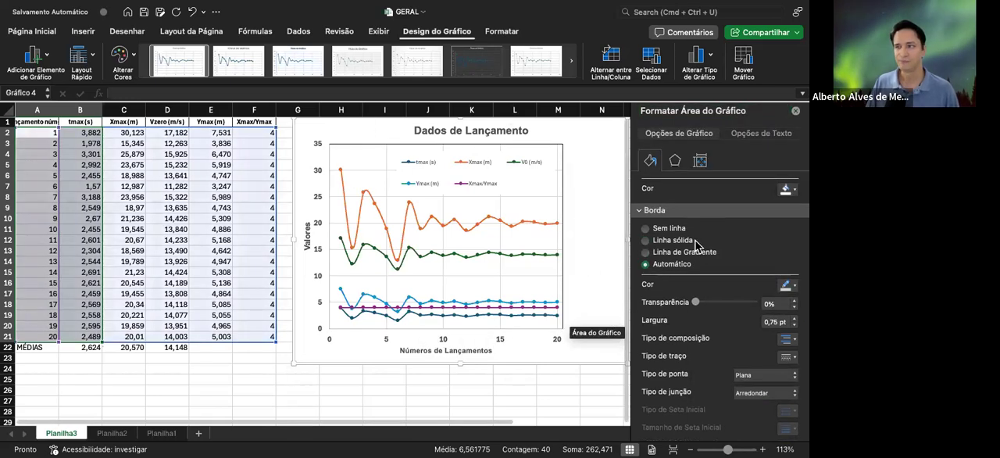
pyautogui.scroll(-2, 678, 265)
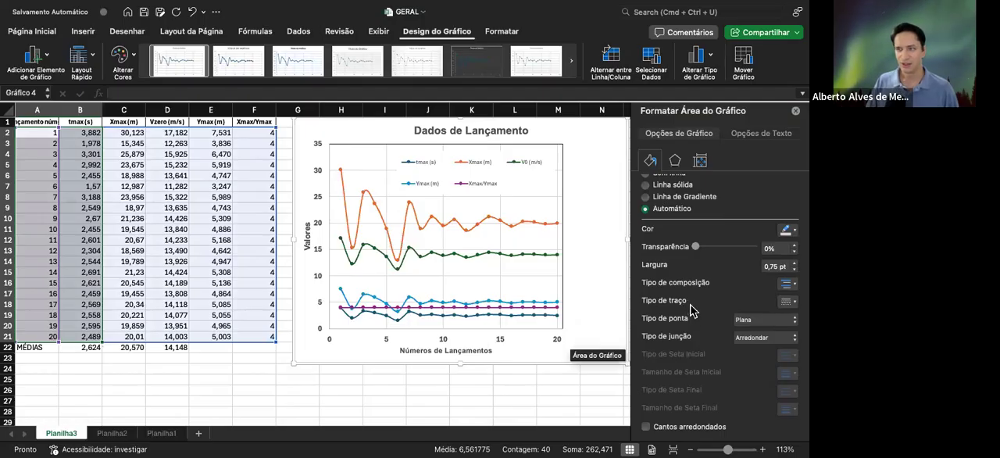
# Apply a solid line to the chart's horizontal axis and to its vertical axis
pyautogui.click(539, 329)
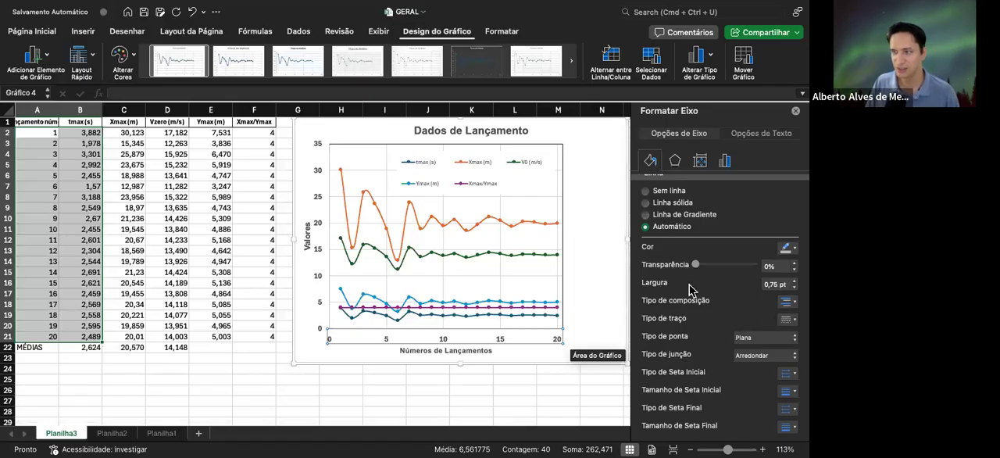
pyautogui.click(645, 204)
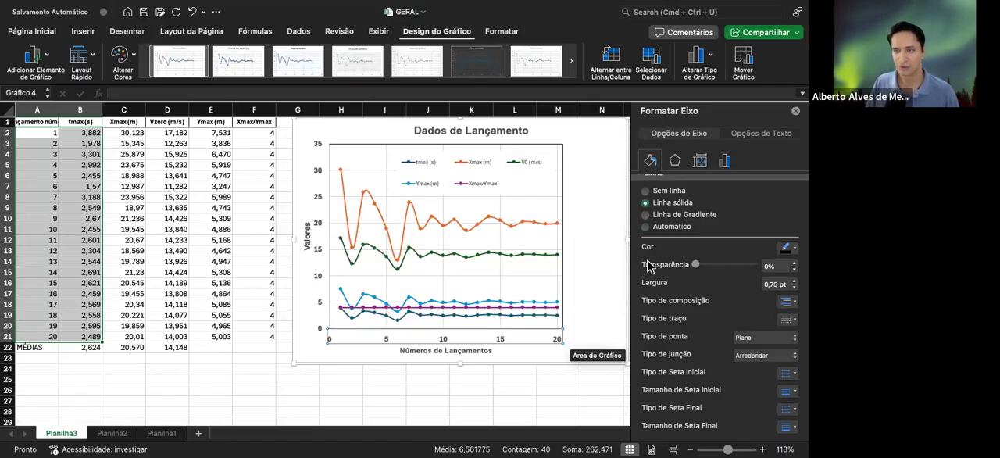
pyautogui.click(591, 320)
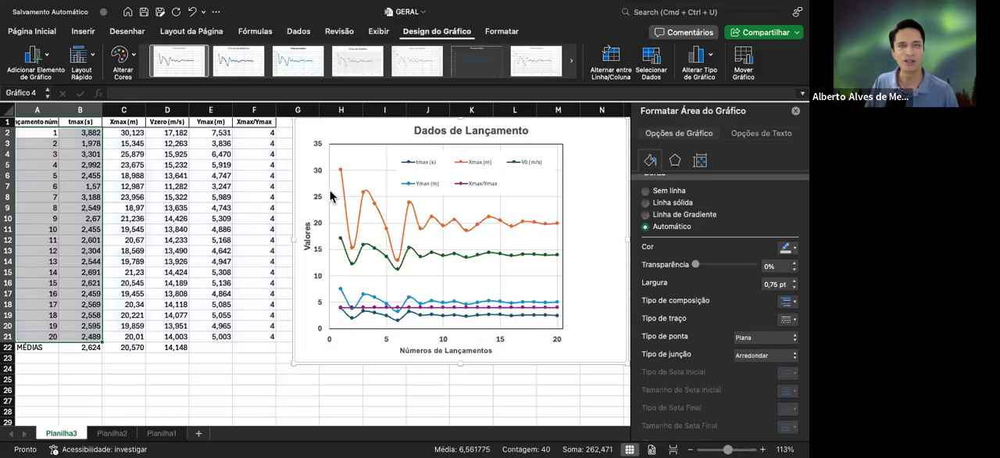
pyautogui.click(330, 196)
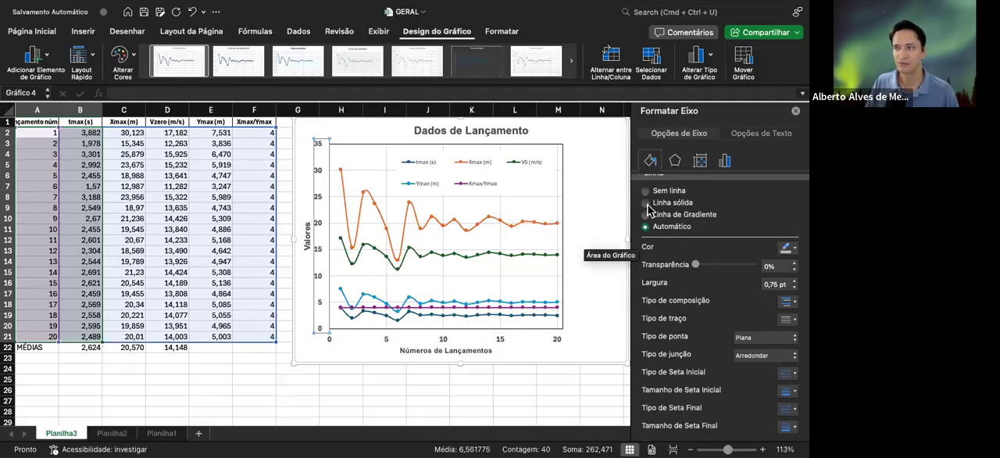
pyautogui.click(601, 278)
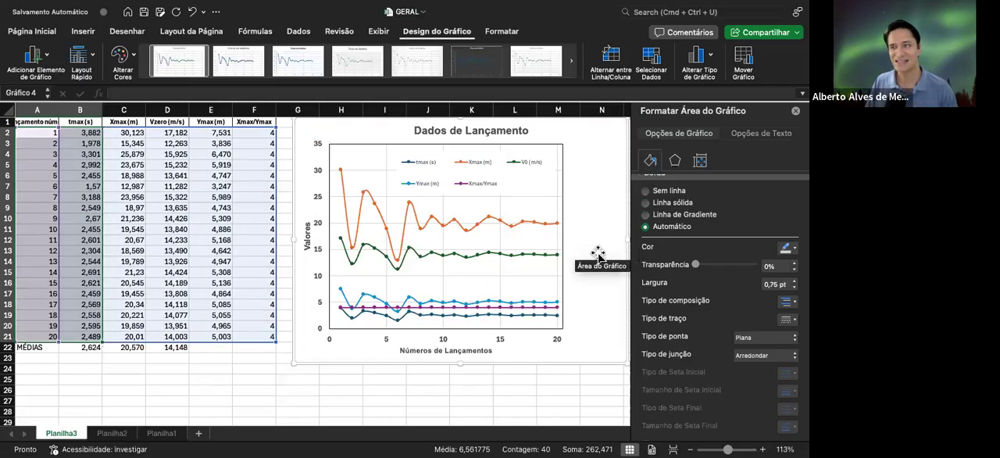
# Close the plot-area formatting and move the chart farther to the right of the data table
pyautogui.click(551, 246)
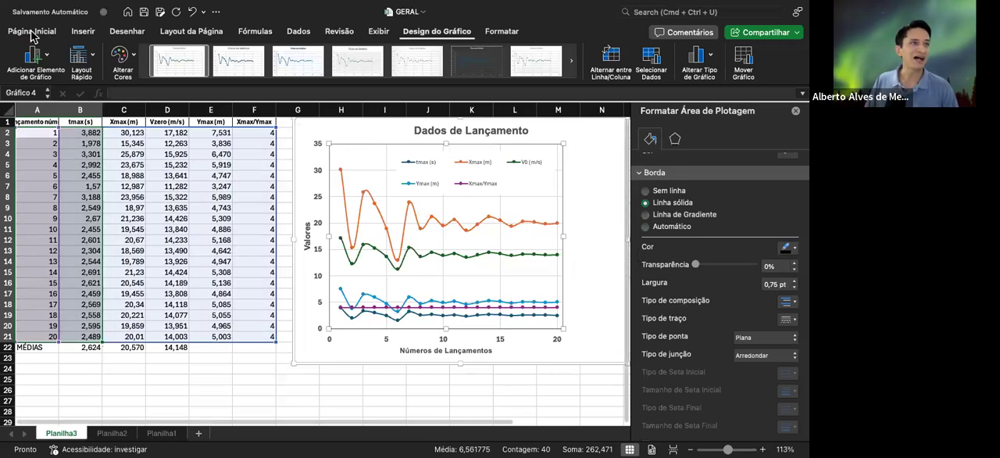
pyautogui.click(795, 113)
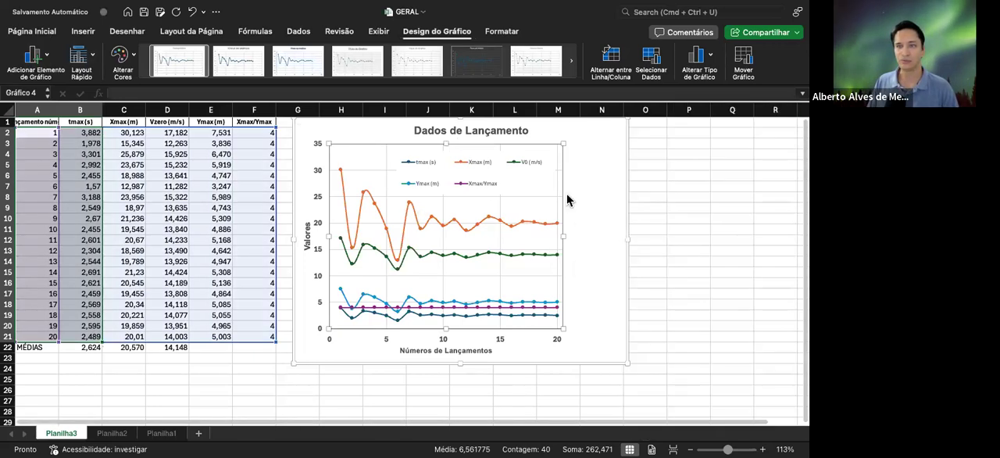
pyautogui.moveTo(629, 207); pyautogui.dragTo(692, 205)
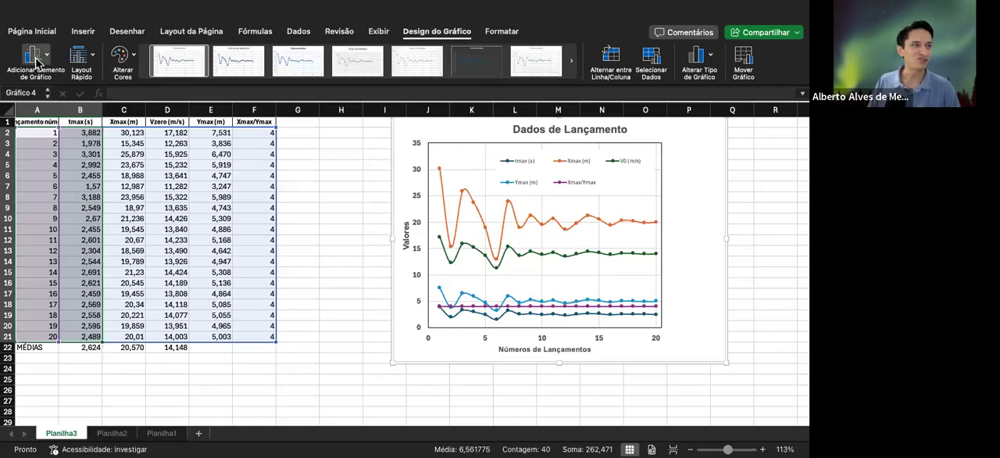
# Widen the chart by extending its left edge toward the data table
pyautogui.click(426, 32)
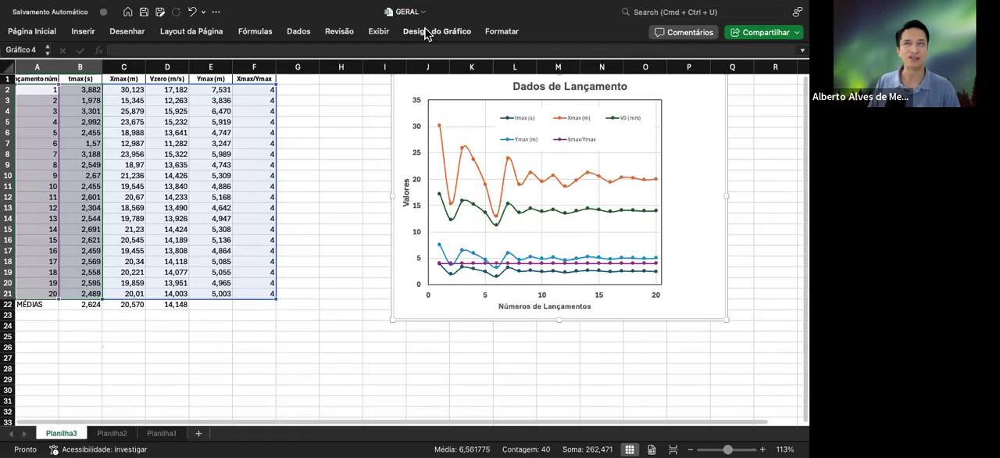
pyautogui.click(426, 31)
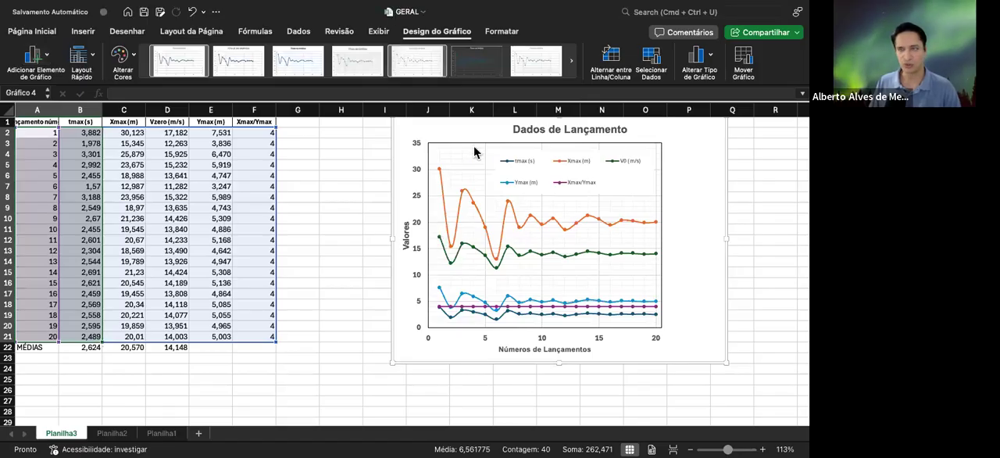
pyautogui.moveTo(522, 219)
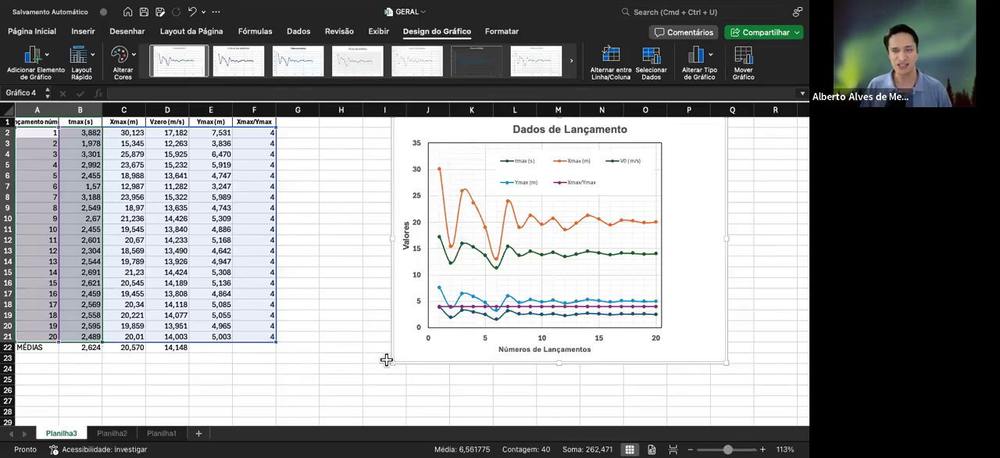
pyautogui.moveTo(390, 361)
pyautogui.mouseDown()
pyautogui.moveTo(319, 352)
pyautogui.moveTo(375, 352)
pyautogui.mouseUp()
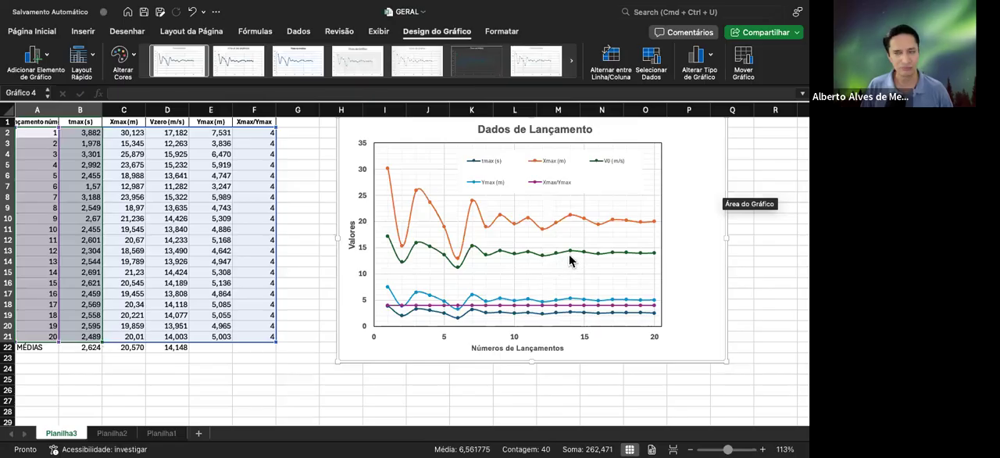
# Select the launch numbers and tmax values in A2:B21, bring up the chart insertion options, and clear the selection without inserting a chart
pyautogui.moveTo(574, 257)
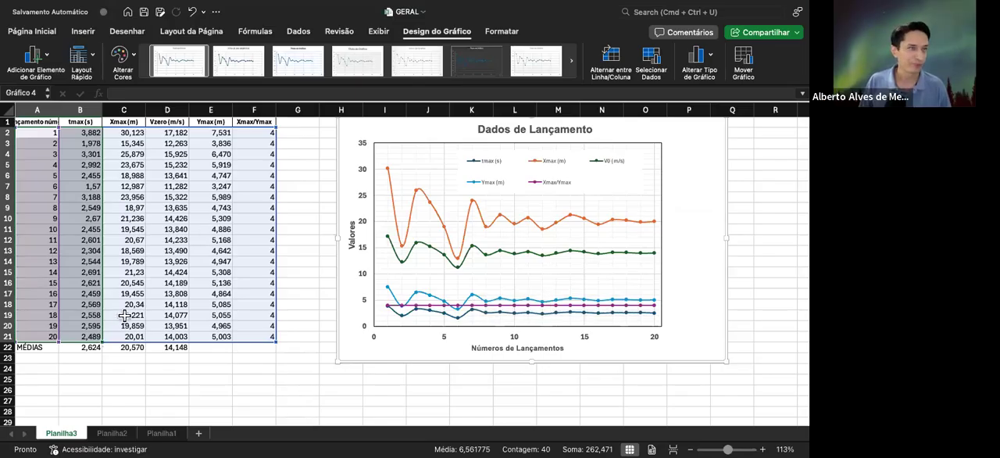
pyautogui.click(38, 136)
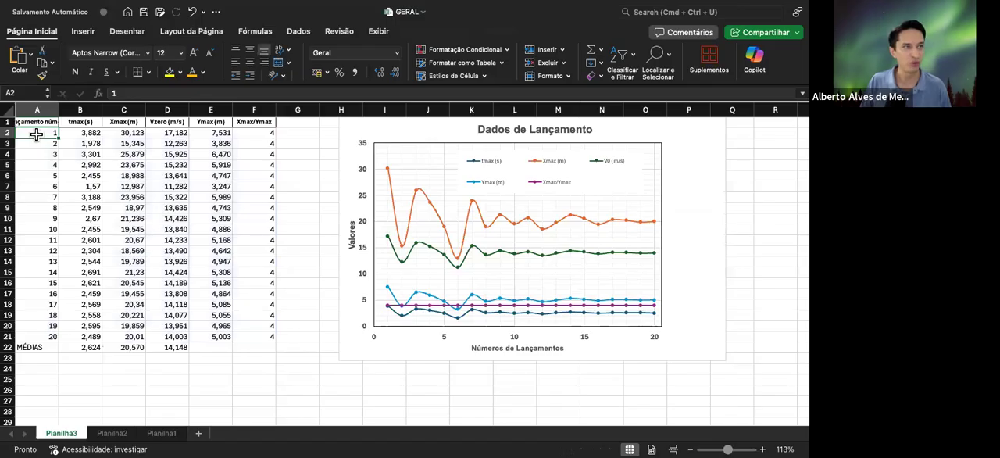
pyautogui.moveTo(35, 136); pyautogui.dragTo(94, 339)
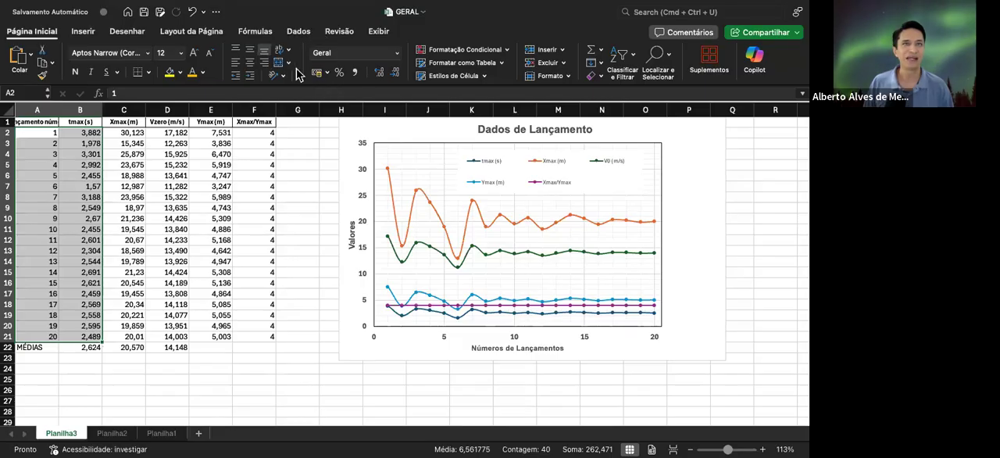
pyautogui.click(192, 31)
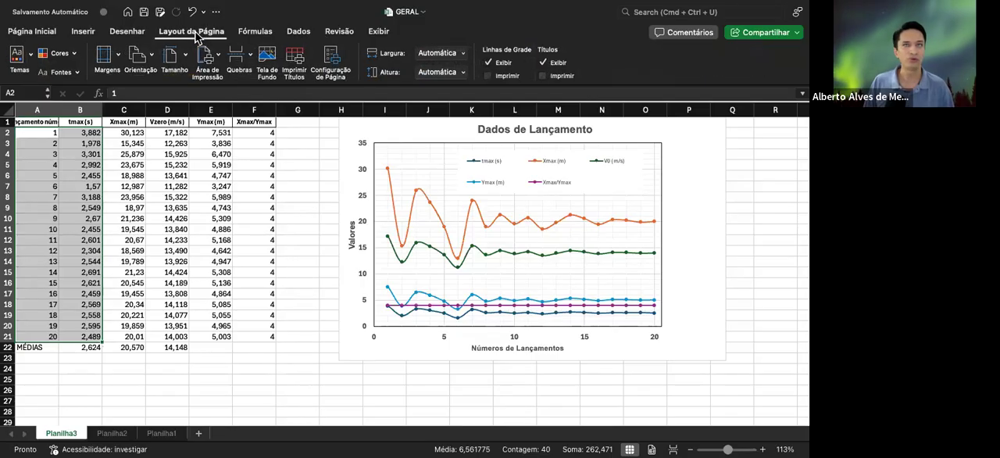
pyautogui.click(297, 35)
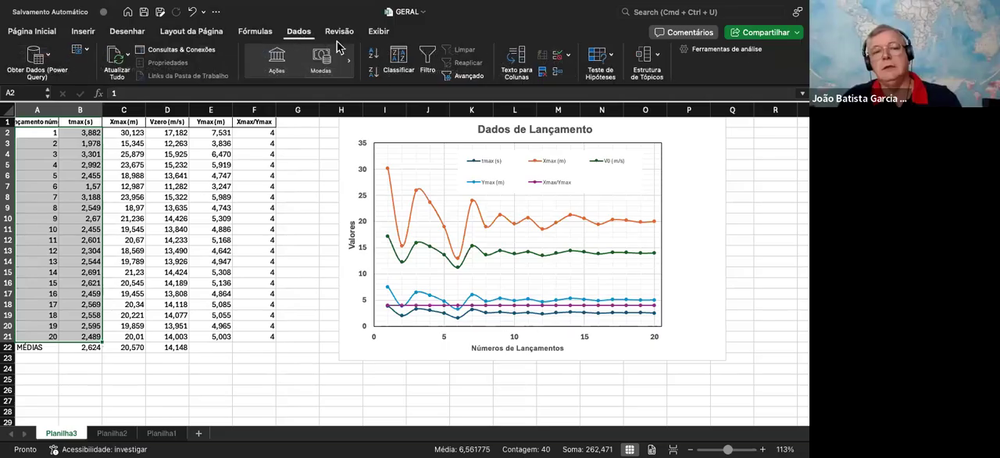
pyautogui.click(82, 34)
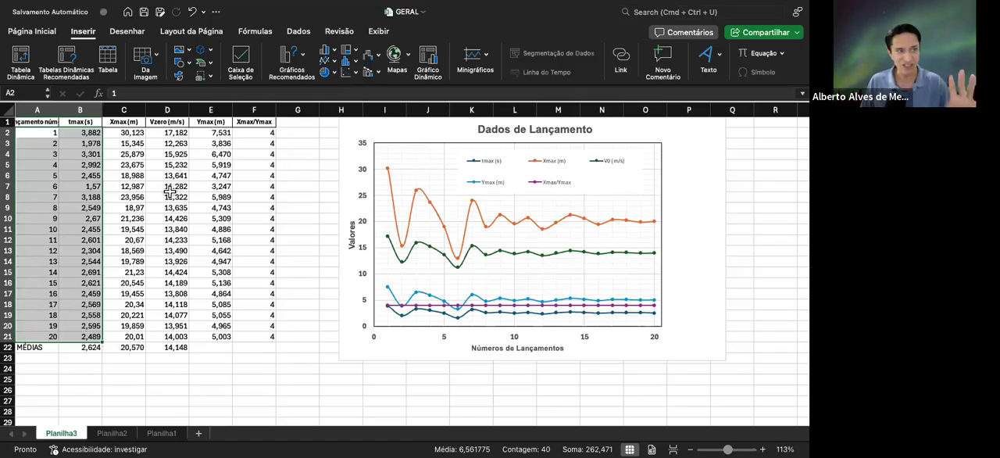
pyautogui.click(126, 157)
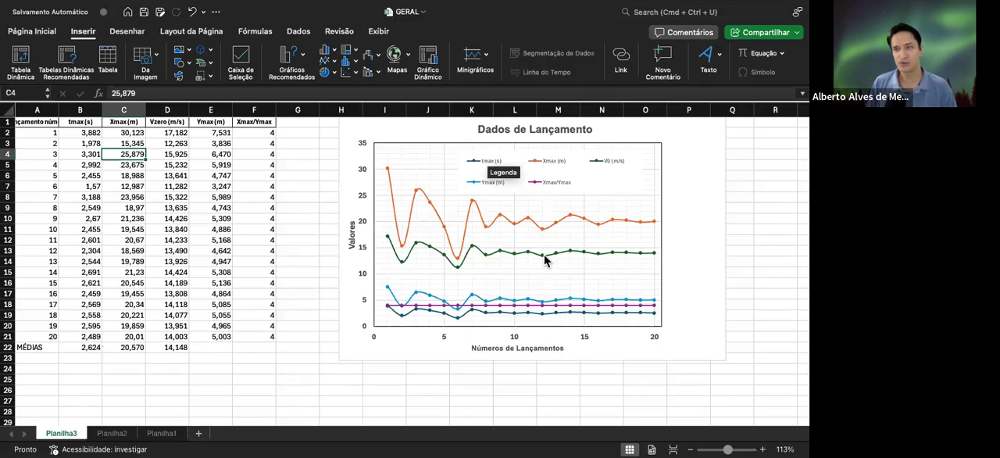
# Highlight the launch-number and tmax data in A2:B21 once more and deselect it
pyautogui.moveTo(530, 225)
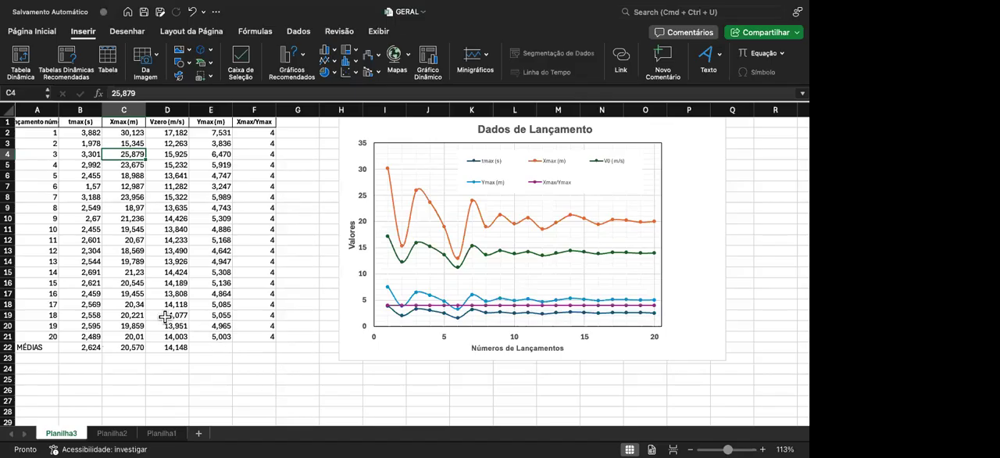
pyautogui.click(26, 133)
pyautogui.moveTo(26, 133); pyautogui.dragTo(97, 336)
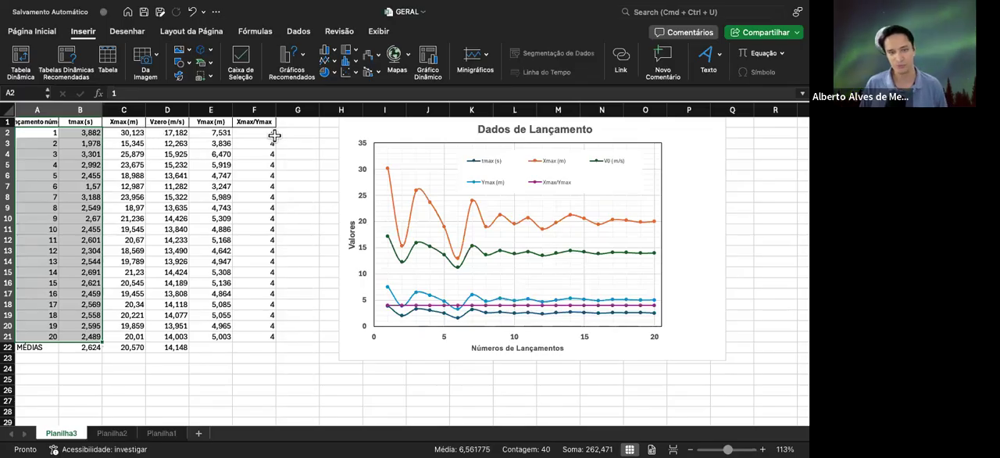
pyautogui.click(139, 176)
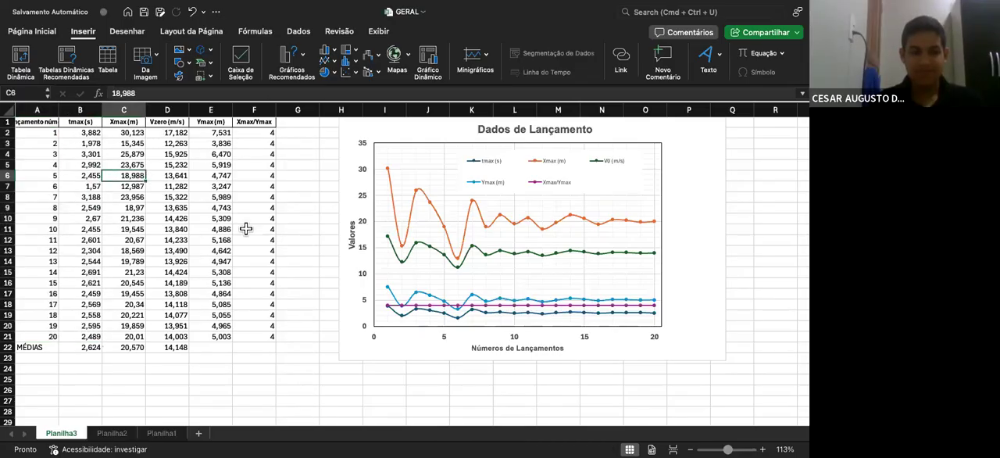
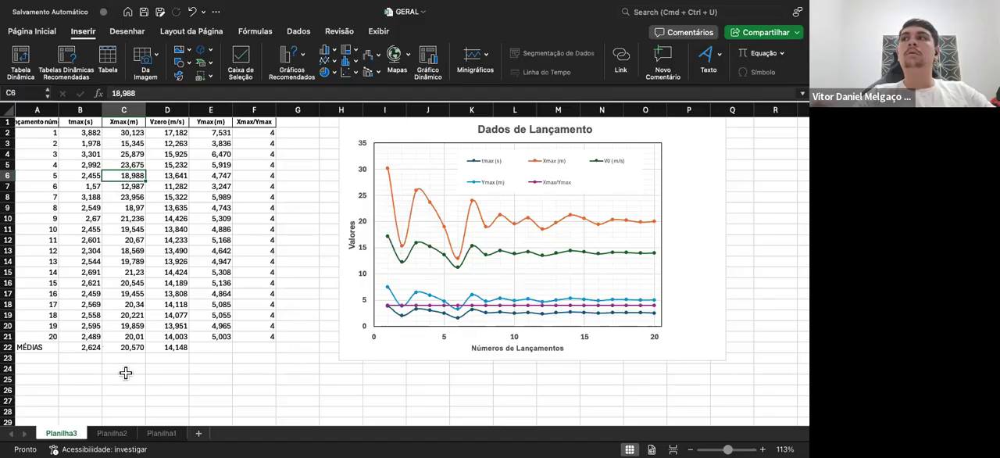
# Switch to the Planilha2 sheet and look over its trajectory table from the L1 column through L20
pyautogui.click(111, 433)
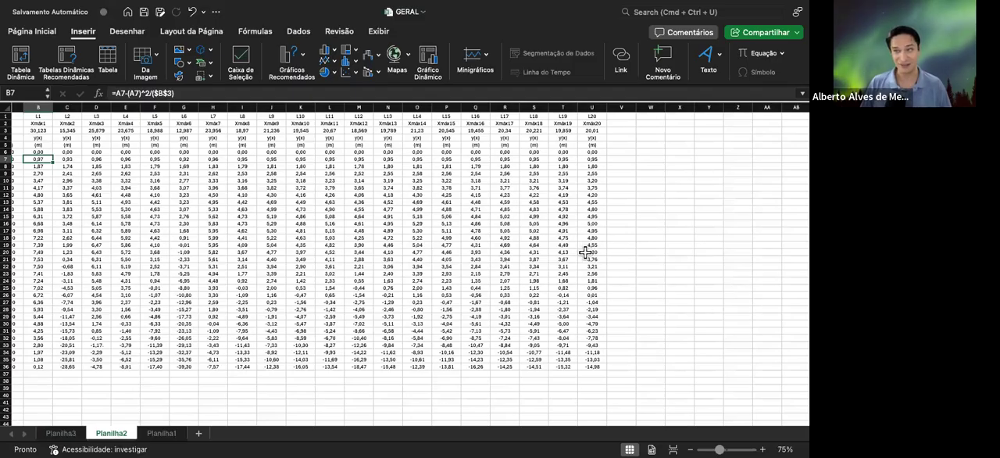
pyautogui.scroll(5, 552, 266)
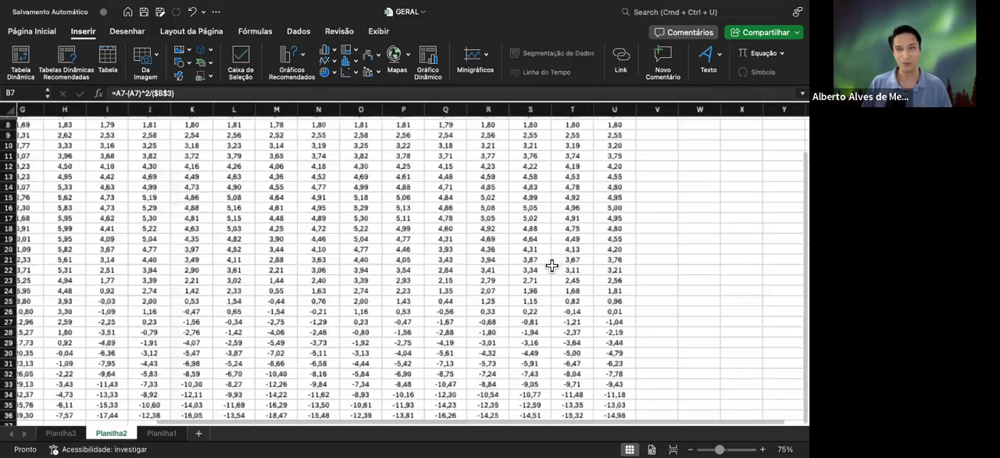
pyautogui.scroll(-3, 554, 267)
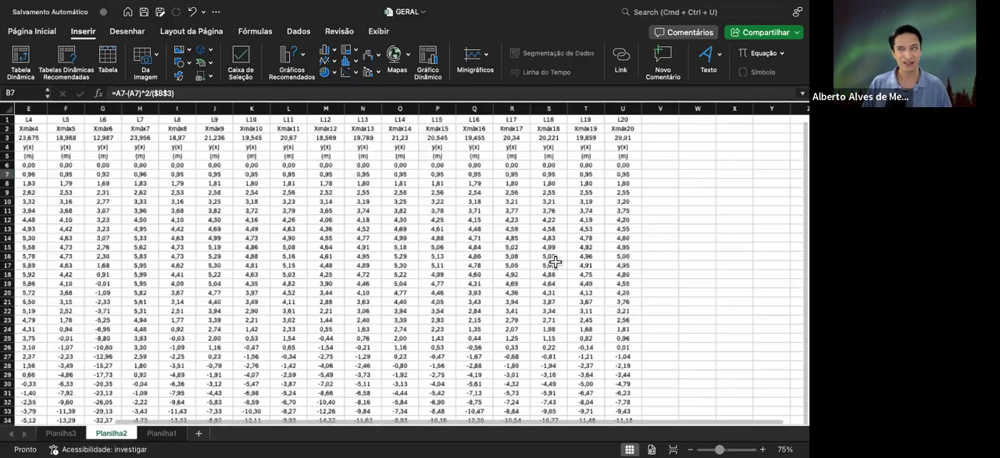
pyautogui.scroll(5, 556, 270)
pyautogui.scroll(-4, 578, 279)
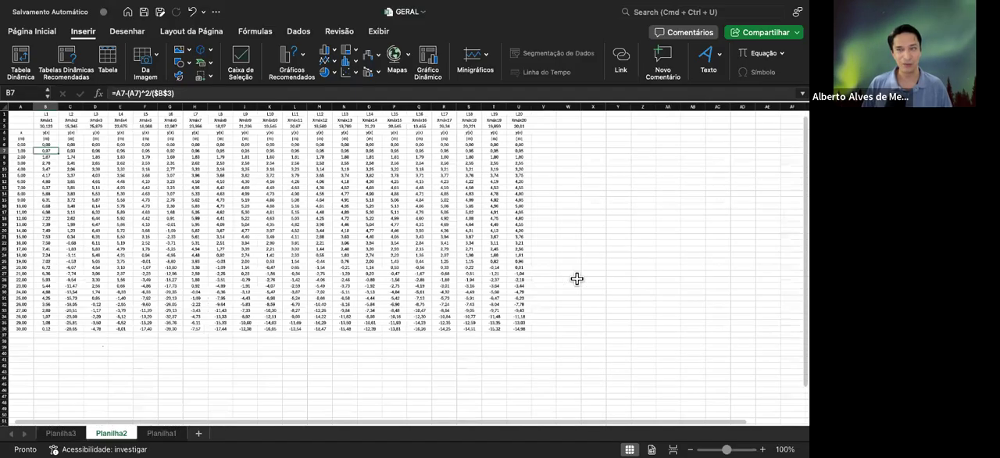
pyautogui.scroll(3, 584, 265)
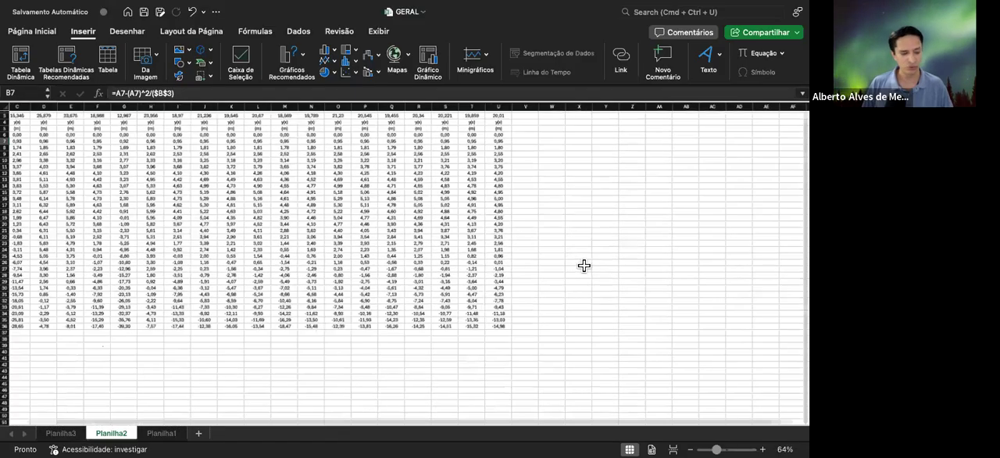
pyautogui.scroll(-2, 587, 269)
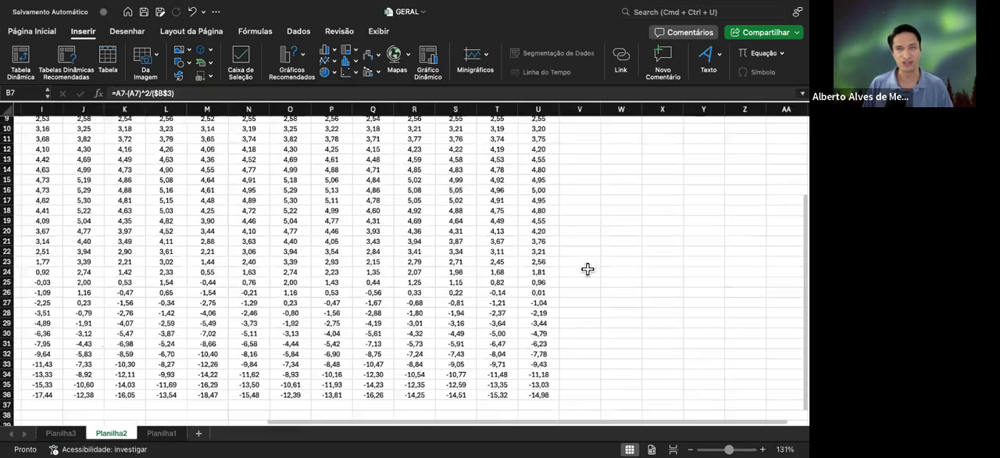
pyautogui.scroll(4, 585, 264)
pyautogui.hscroll(-6, 73, 221)
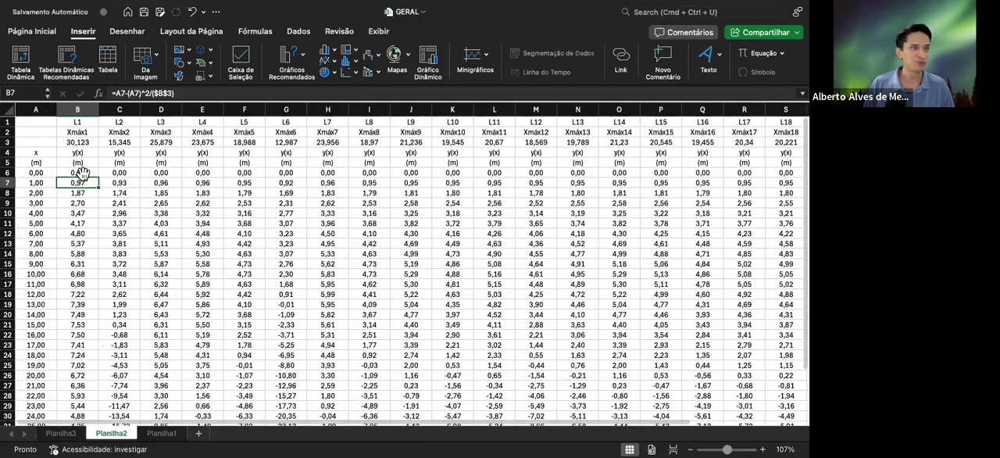
# Check the height formula in B8 and follow the L1 and L2 height columns down to x = 30,00
pyautogui.click(81, 195)
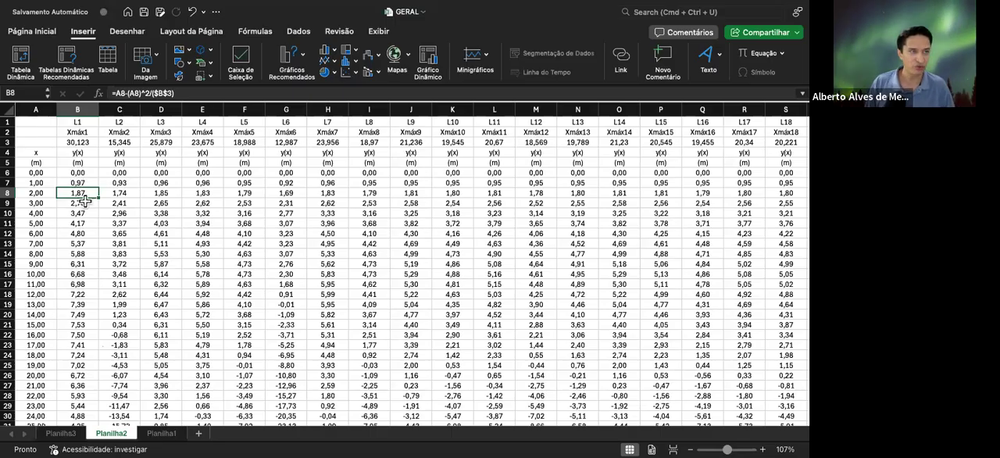
pyautogui.scroll(-3, 79, 200)
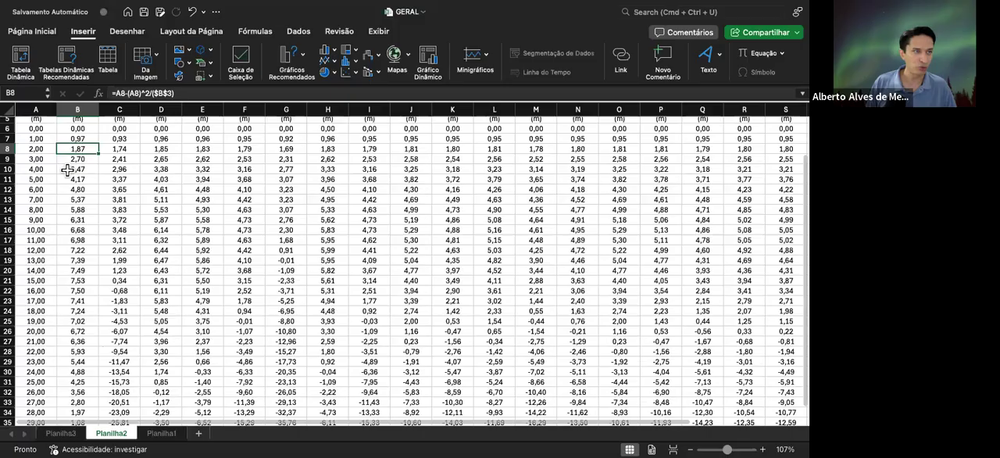
pyautogui.scroll(1, 74, 174)
pyautogui.scroll(2, 73, 173)
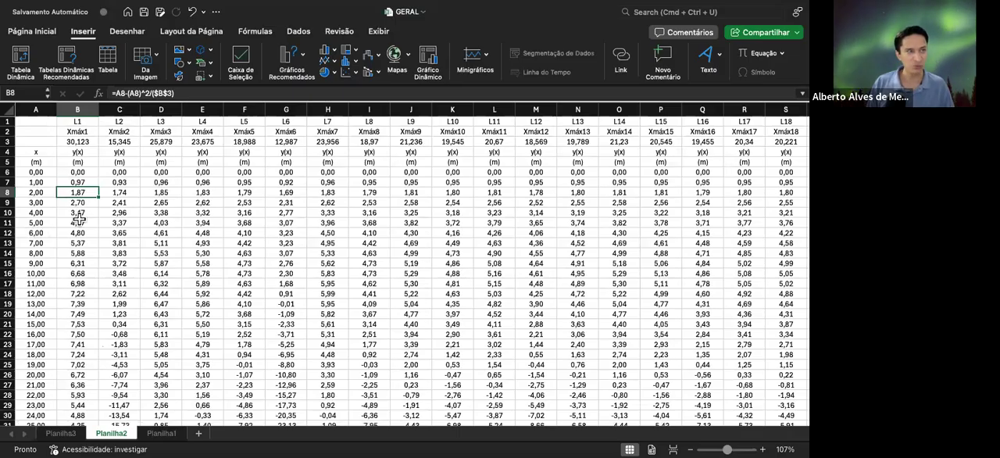
pyautogui.scroll(-2, 75, 238)
pyautogui.scroll(-8, 76, 238)
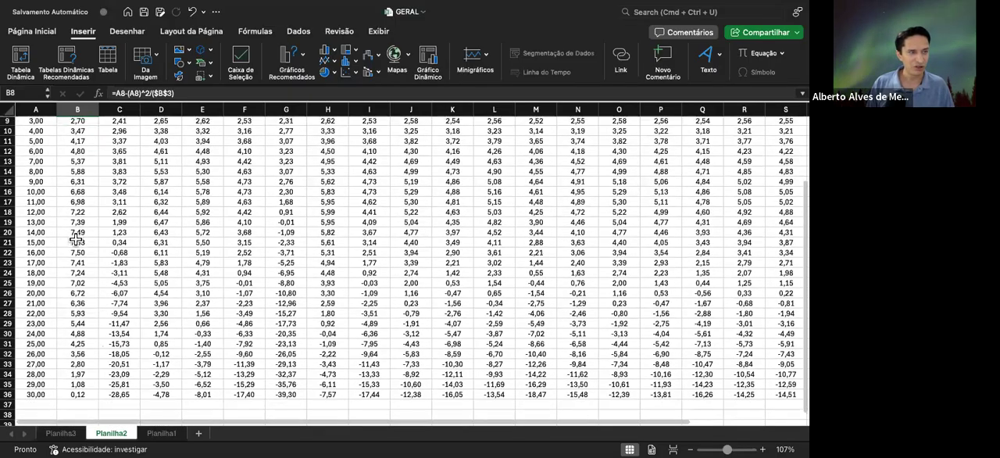
pyautogui.scroll(-1, 75, 238)
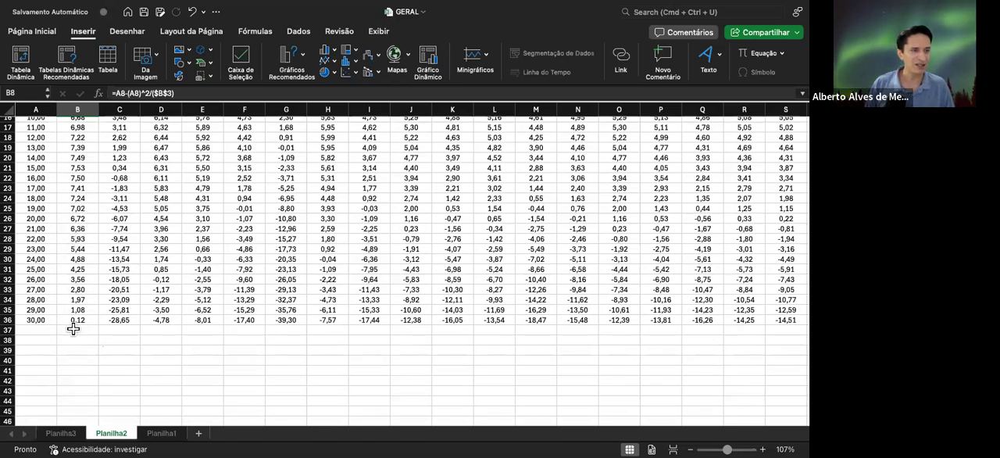
pyautogui.scroll(5, 125, 261)
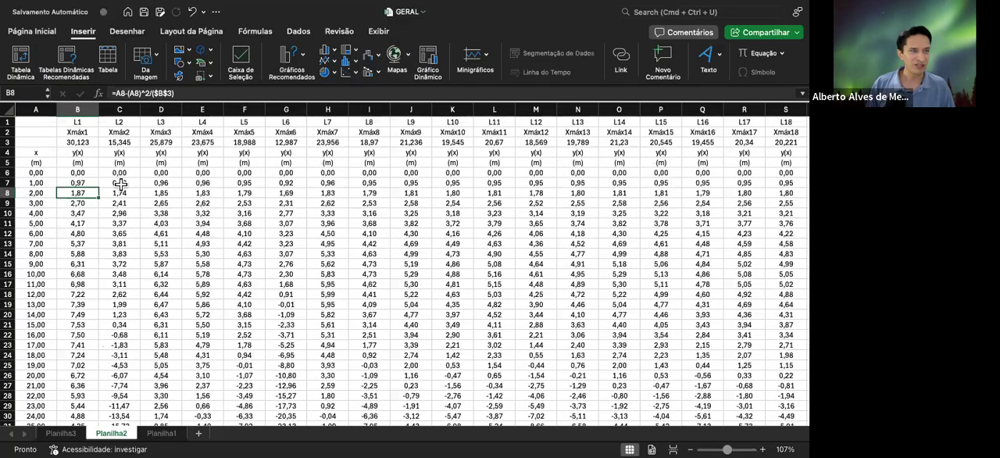
pyautogui.scroll(-3, 119, 202)
pyautogui.scroll(-2, 119, 201)
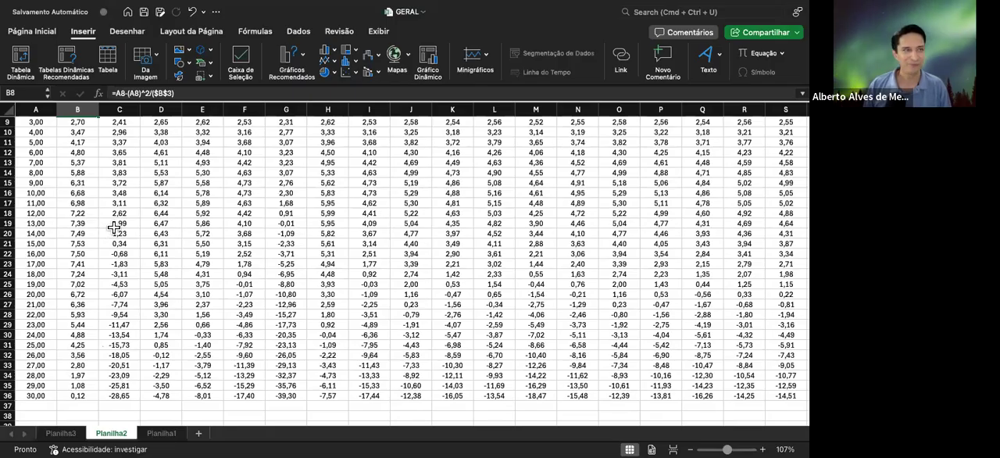
pyautogui.scroll(4, 114, 227)
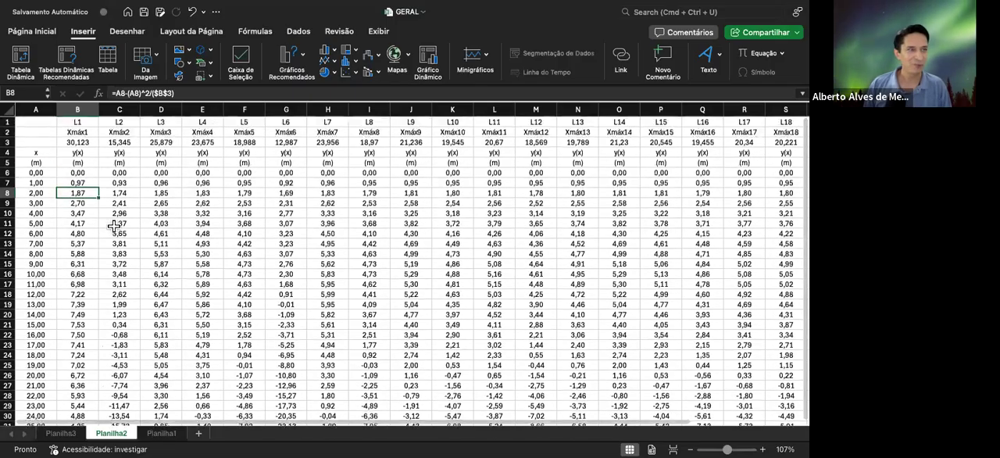
# Insert a smooth-line scatter chart with markers from the x and y(x) data in A6:U36, move it and enlarge it
pyautogui.click(36, 153)
pyautogui.click(28, 161)
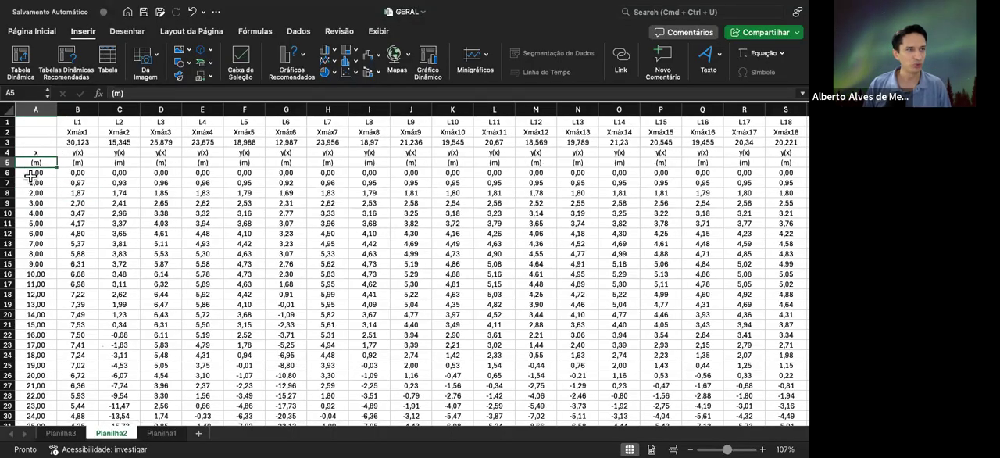
pyautogui.click(29, 172)
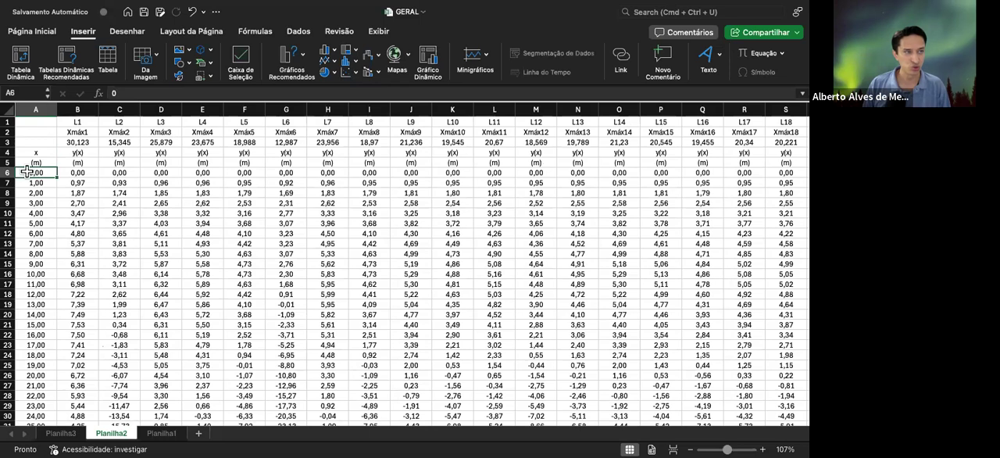
pyautogui.moveTo(28, 172); pyautogui.dragTo(383, 253)
pyautogui.moveTo(471, 296); pyautogui.dragTo(703, 396)
pyautogui.moveTo(728, 345); pyautogui.dragTo(738, 373)
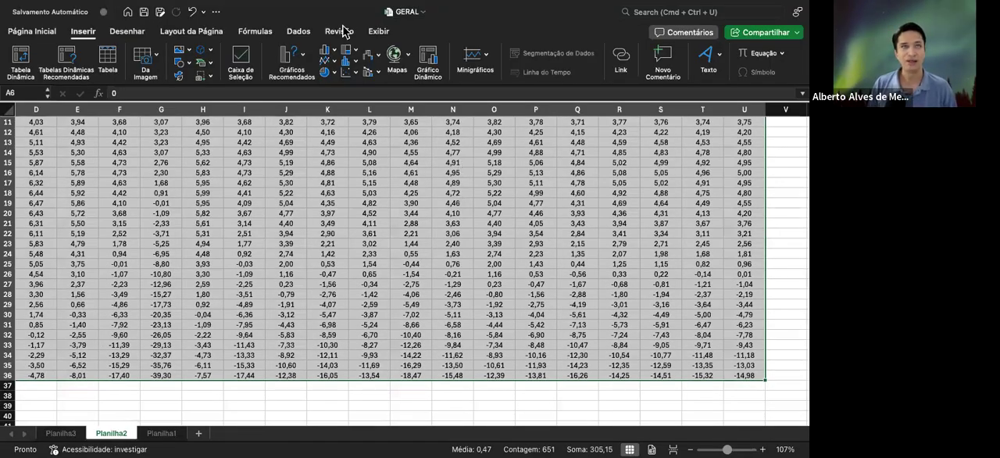
pyautogui.click(83, 35)
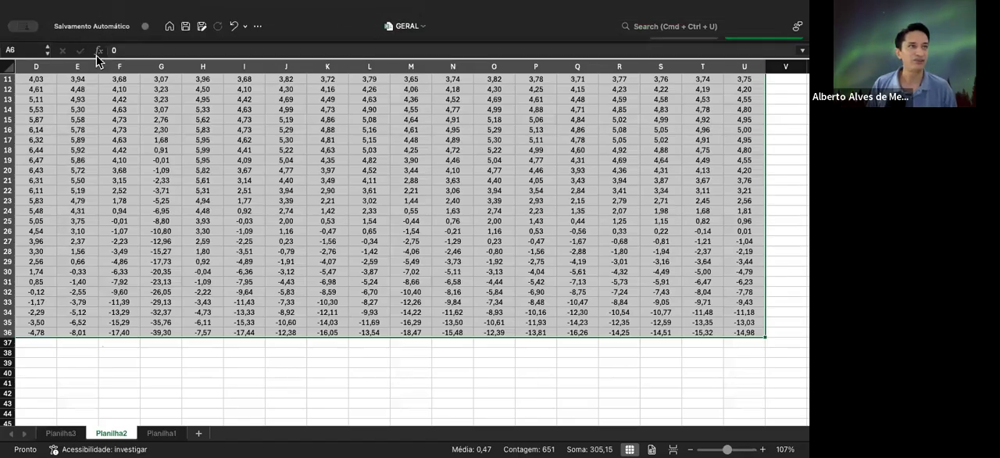
pyautogui.click(89, 34)
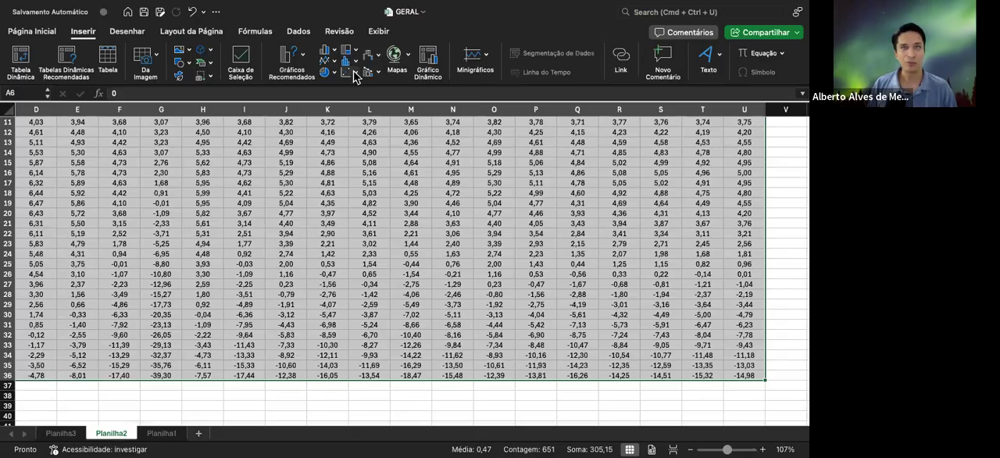
pyautogui.click(441, 135)
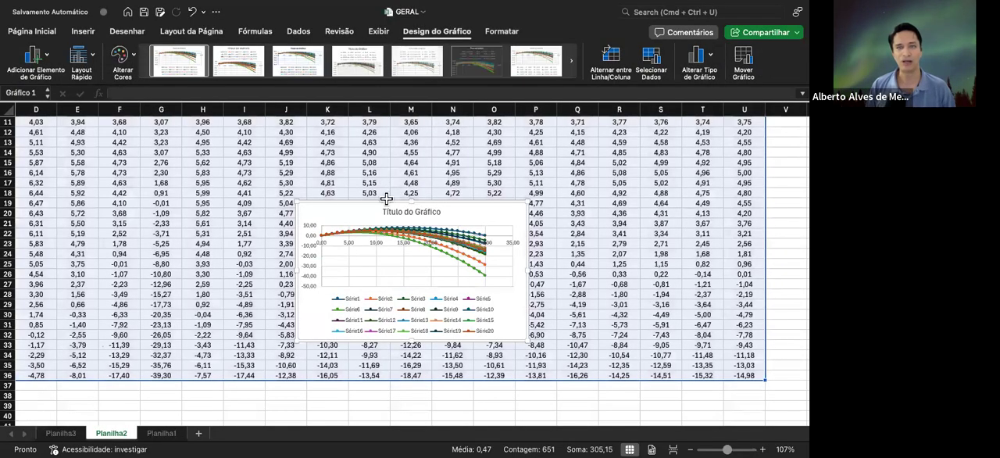
pyautogui.moveTo(316, 204); pyautogui.dragTo(172, 151)
pyautogui.moveTo(348, 261); pyautogui.dragTo(574, 378)
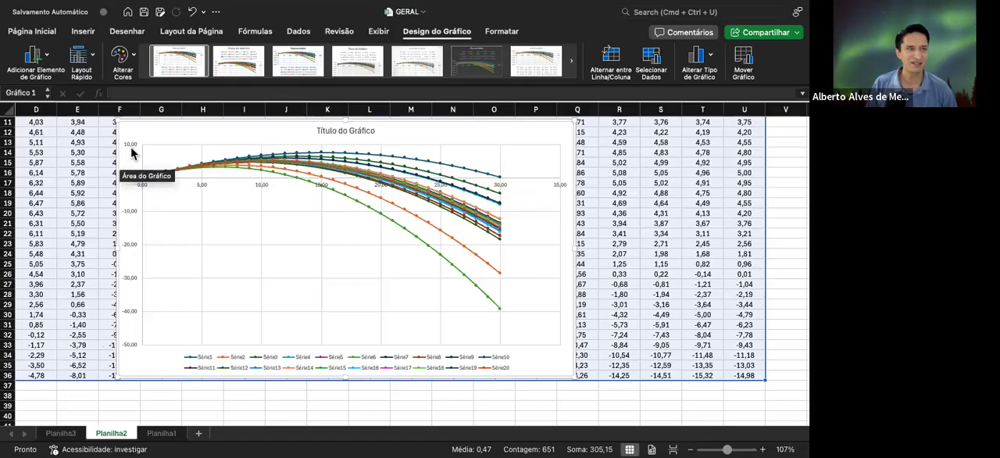
pyautogui.click(133, 180)
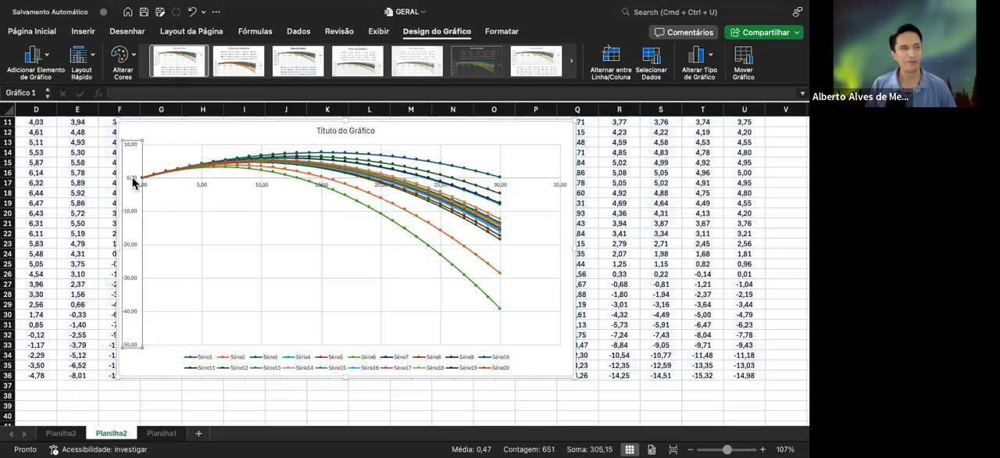
pyautogui.rightClick(133, 182)
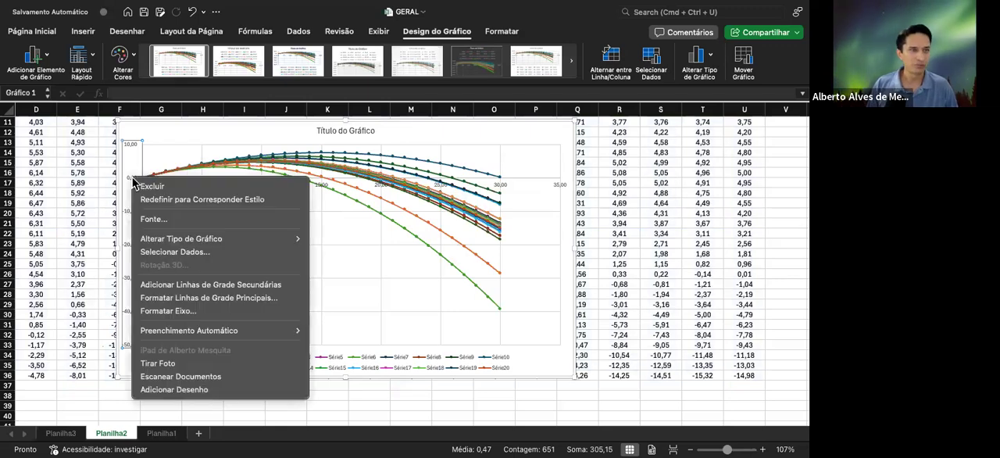
pyautogui.click(173, 253)
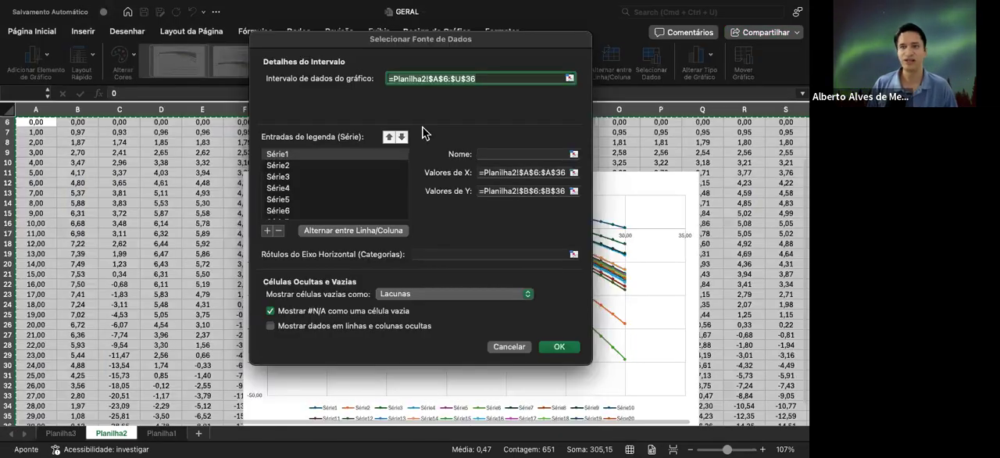
pyautogui.moveTo(399, 44); pyautogui.dragTo(582, 76)
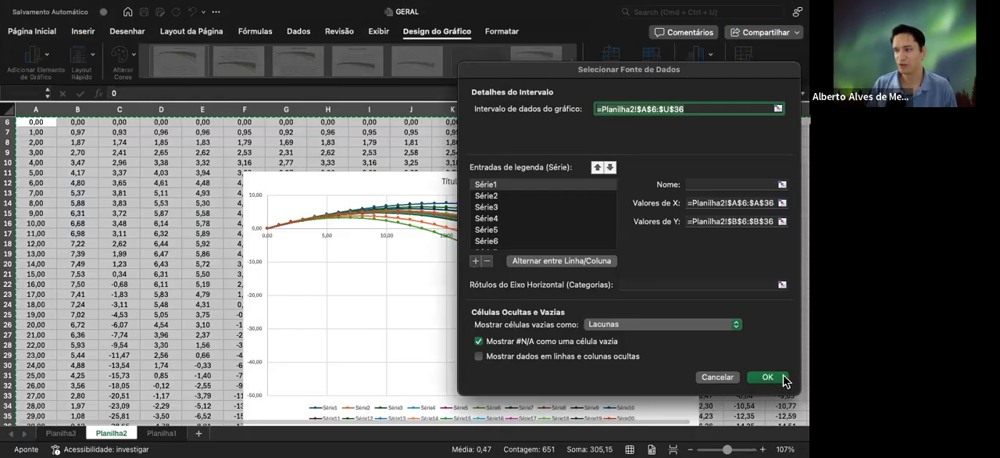
pyautogui.moveTo(676, 75); pyautogui.dragTo(652, 30)
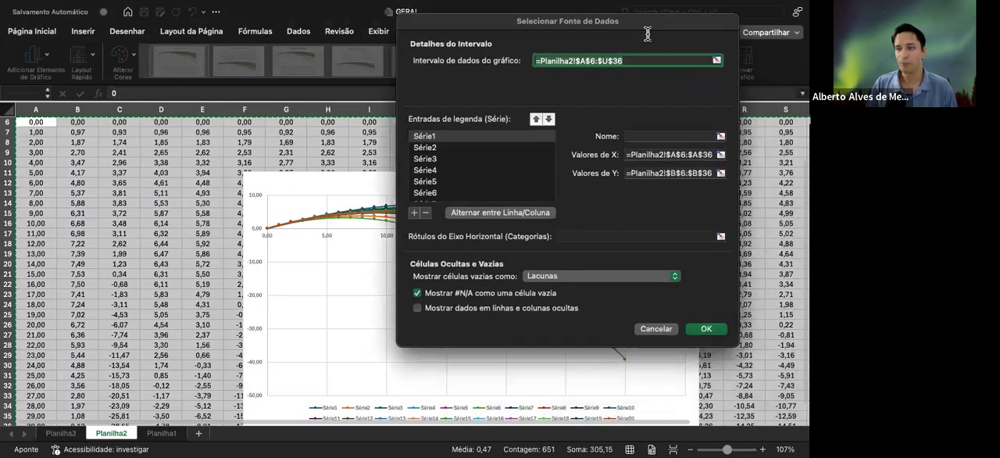
pyautogui.click(648, 334)
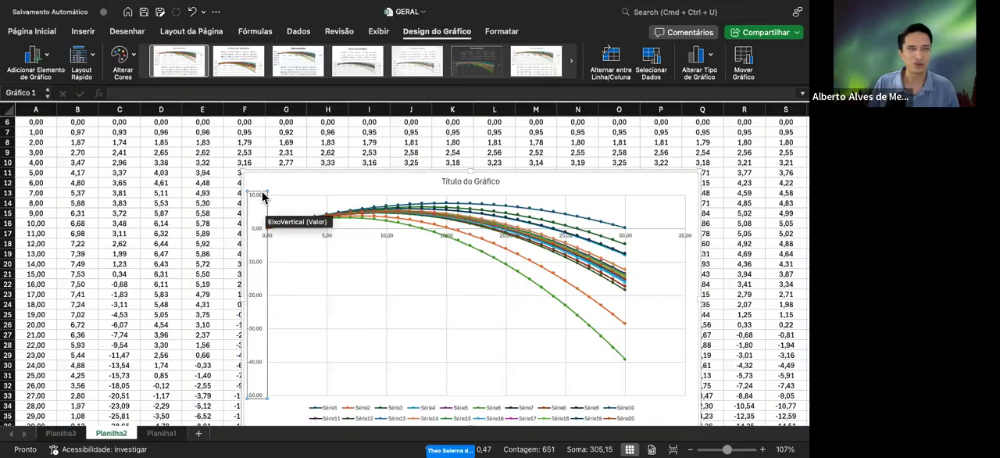
# Set the minimum bound of the chart's vertical axis to 0
pyautogui.doubleClick(263, 197)
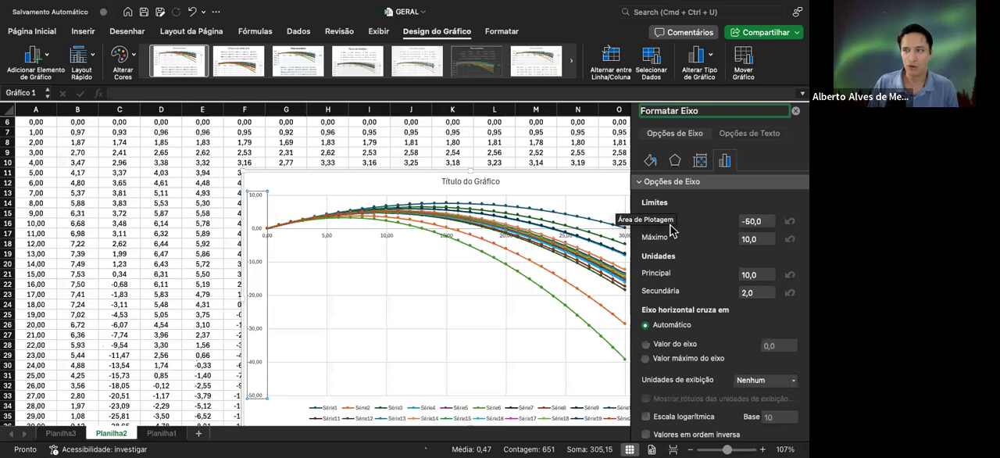
pyautogui.click(760, 221)
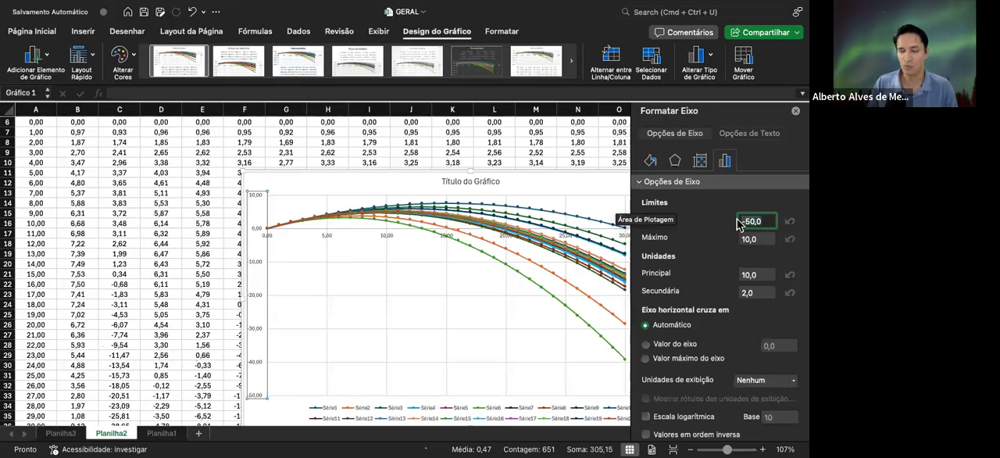
pyautogui.scroll(-2, 331, 301)
pyautogui.scroll(-2, 331, 301)
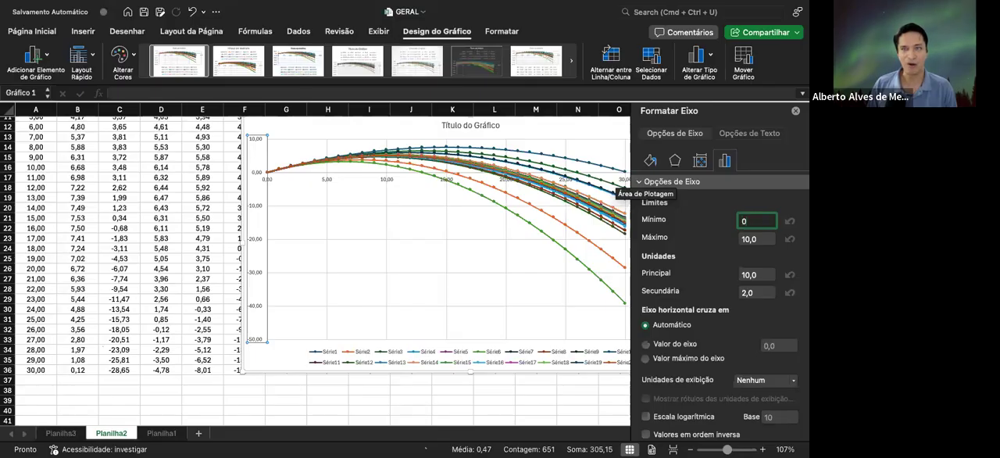
pyautogui.press('Return')
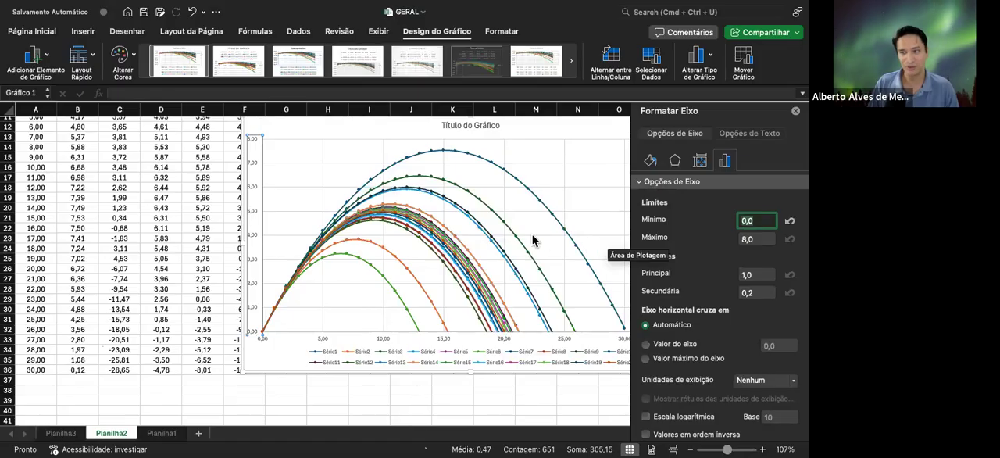
# Move the chart's legend from below the horizontal axis up into the plot area beside the trajectories
pyautogui.hscroll(3, 531, 240)
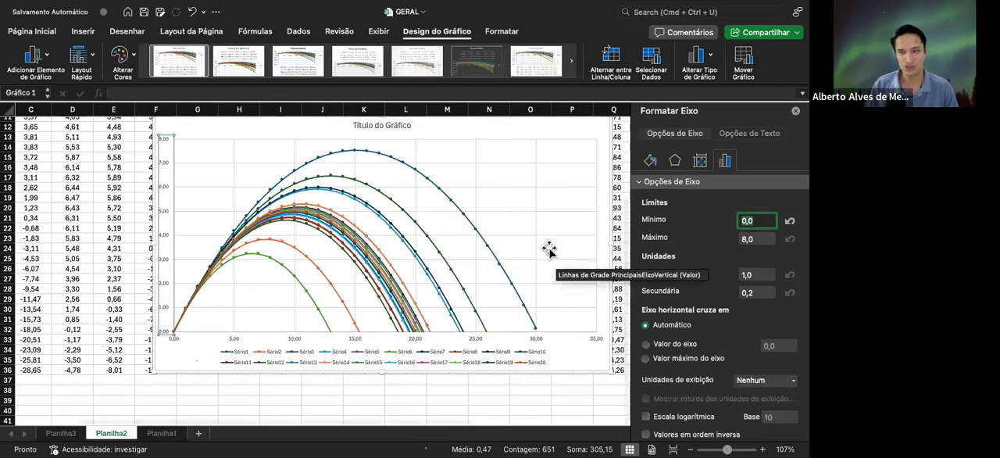
pyautogui.click(464, 345)
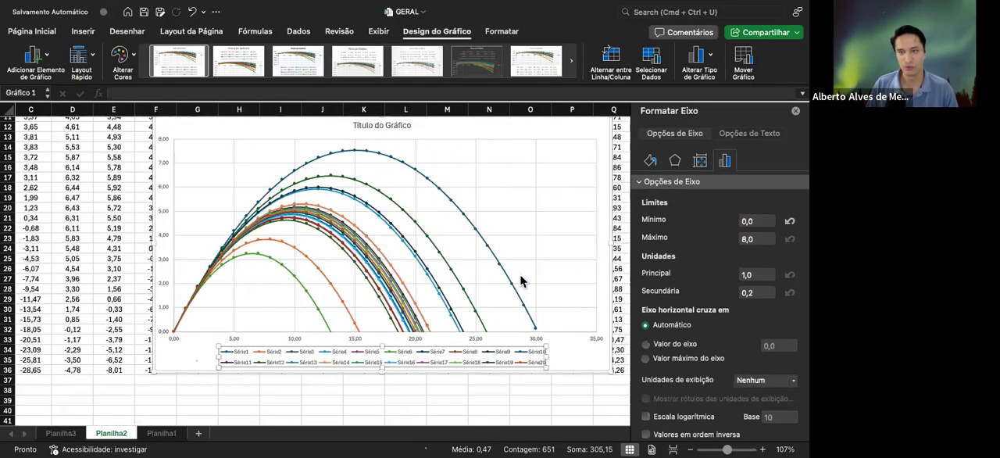
pyautogui.click(465, 351)
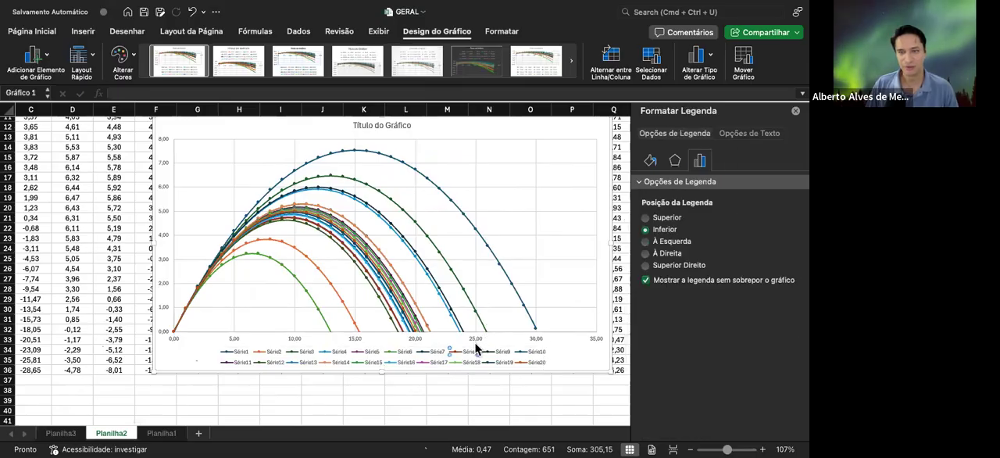
pyautogui.click(398, 363)
pyautogui.moveTo(400, 345); pyautogui.dragTo(463, 214)
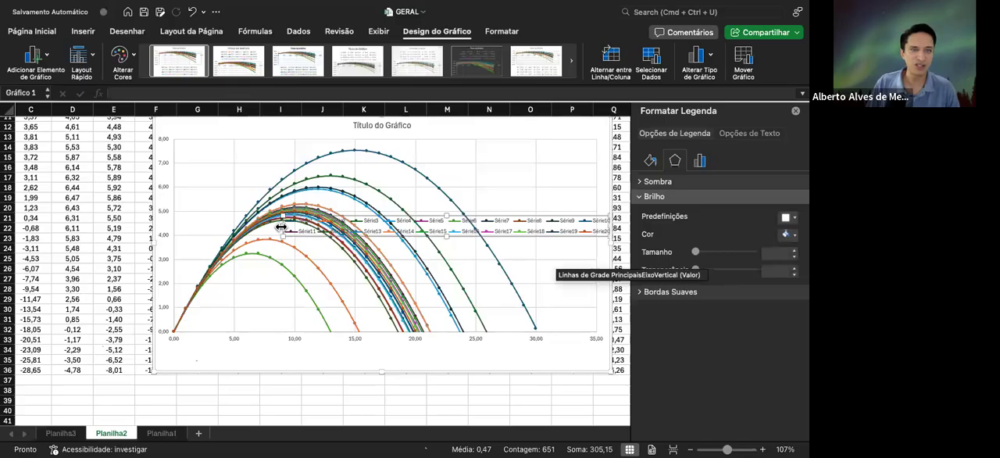
# Reshape the legend into one tall, narrow column listing all 20 series and place it inside the plot's right edge
pyautogui.moveTo(502, 223); pyautogui.dragTo(502, 223)
pyautogui.moveTo(555, 236); pyautogui.dragTo(613, 320)
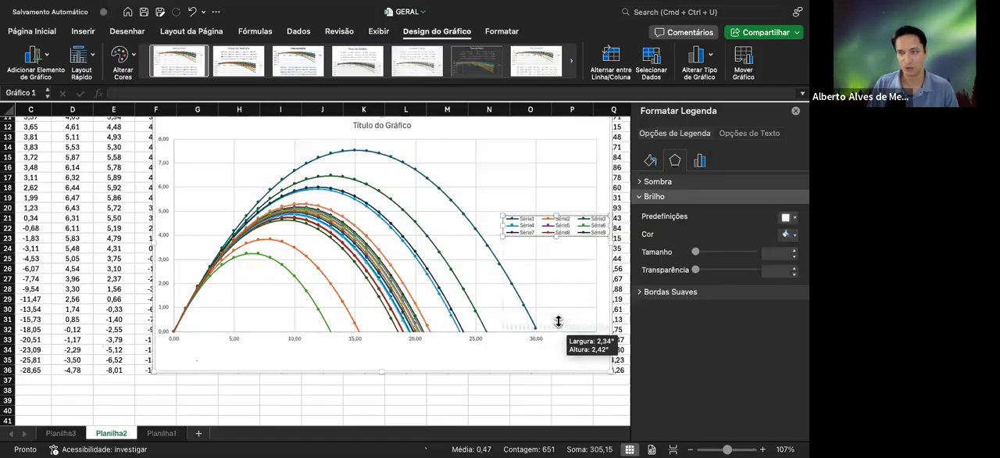
pyautogui.moveTo(554, 174); pyautogui.dragTo(555, 143)
pyautogui.moveTo(500, 234); pyautogui.dragTo(548, 231)
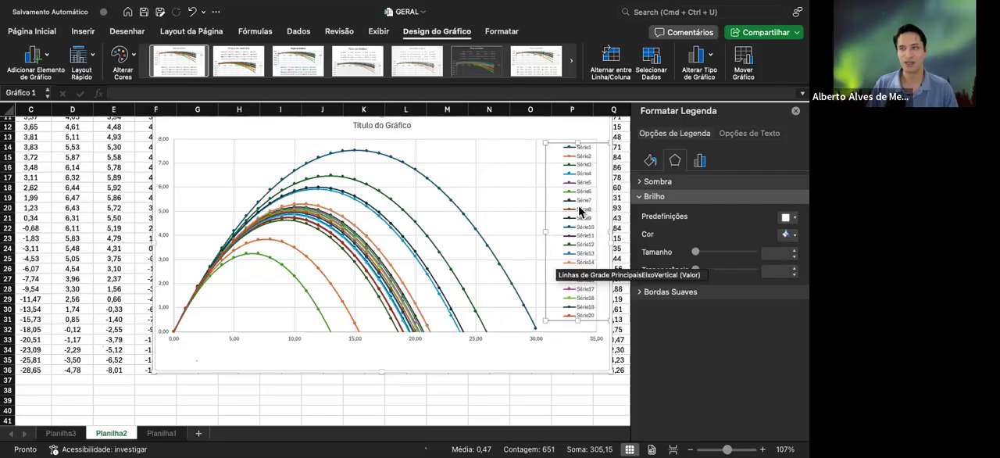
pyautogui.moveTo(598, 144); pyautogui.dragTo(576, 143)
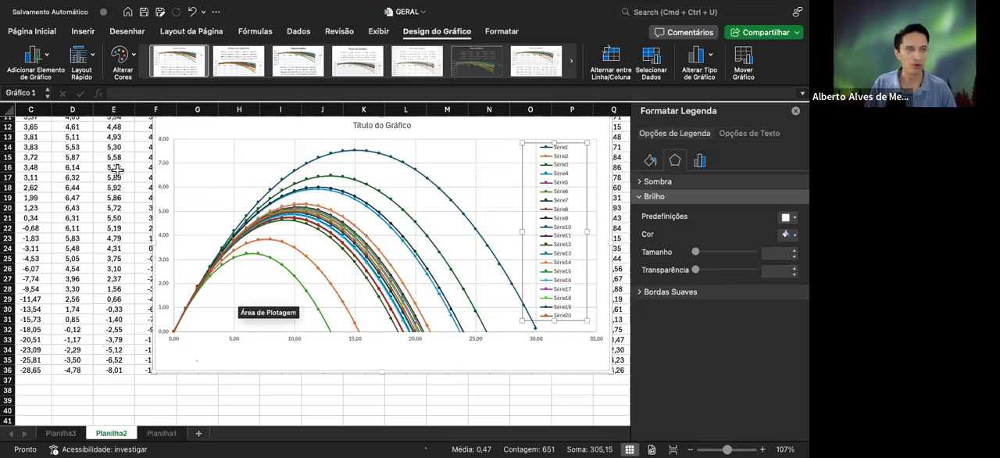
# Open the decimal places setting in the vertical axis's number format
pyautogui.click(164, 144)
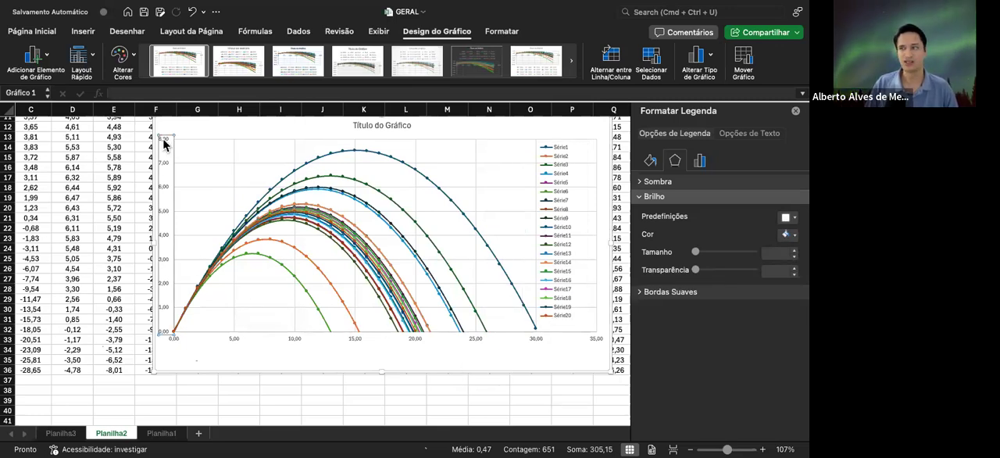
pyautogui.click(727, 160)
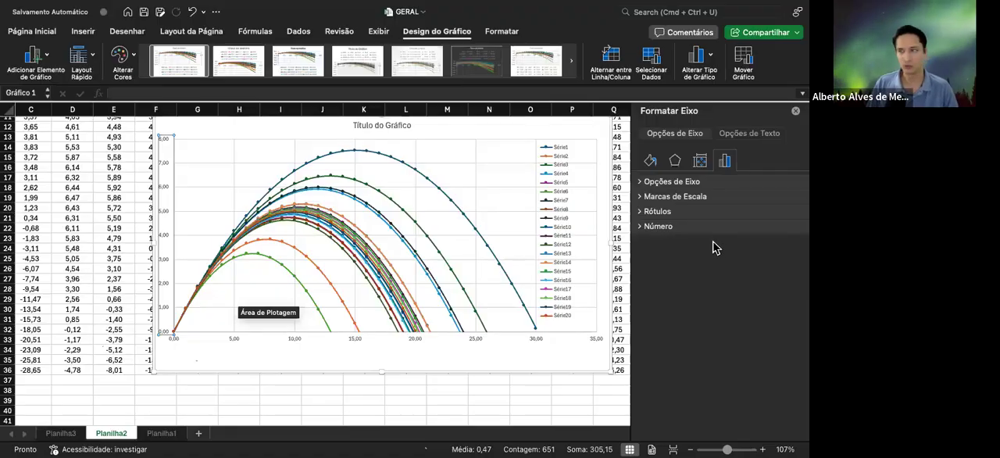
pyautogui.click(685, 227)
pyautogui.scroll(-1, 700, 322)
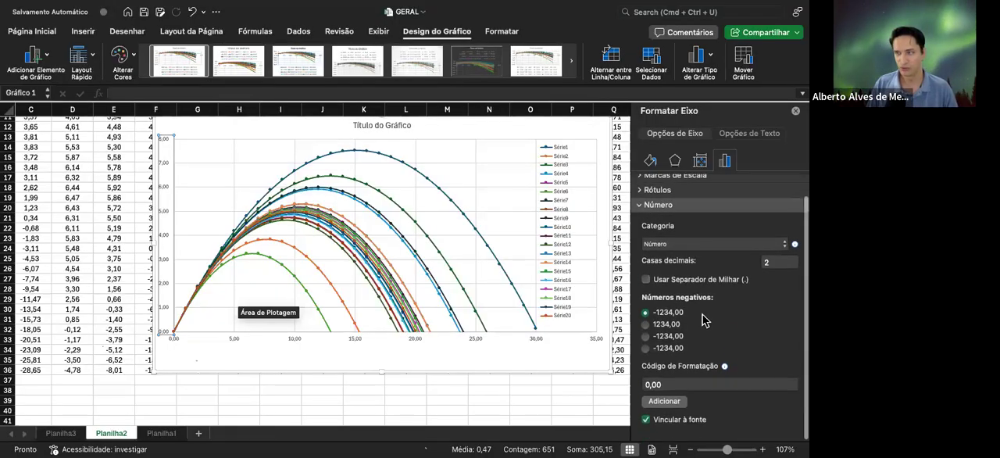
pyautogui.click(760, 270)
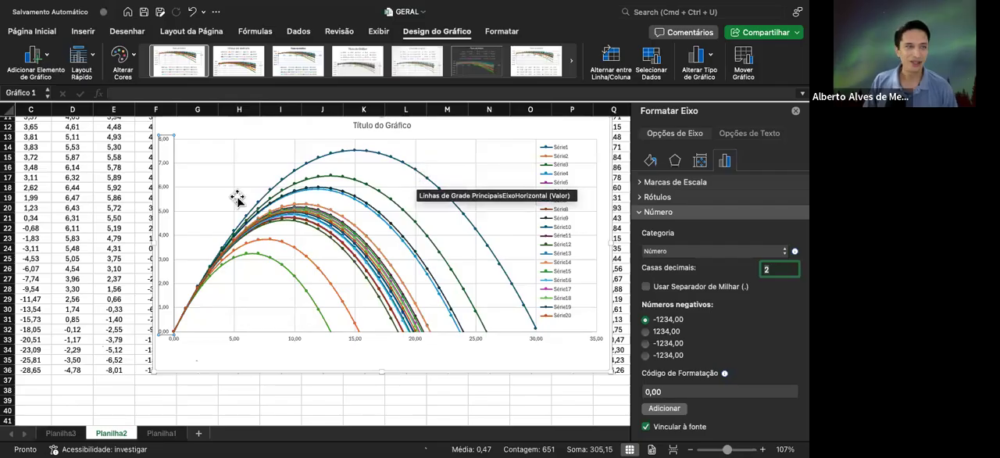
# Move the chart up to about row 3 and change its title to "Lançamentos"
pyautogui.scroll(5, 223, 222)
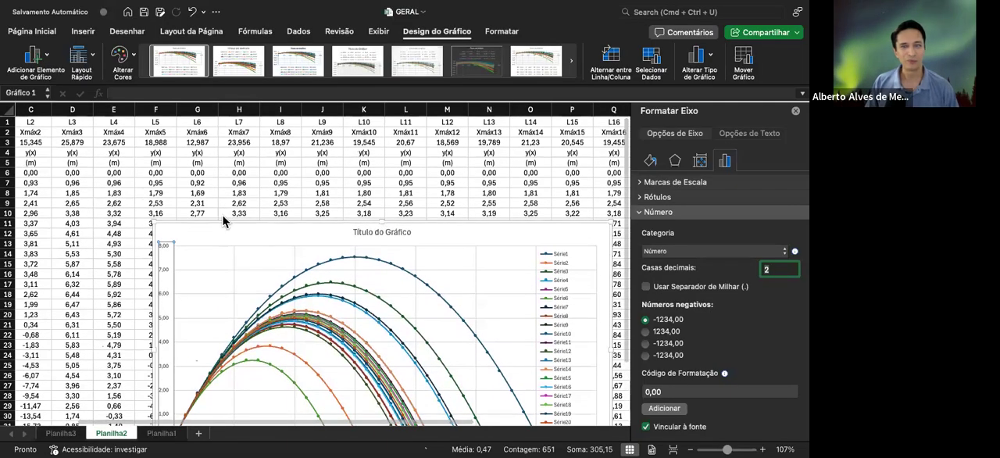
pyautogui.moveTo(404, 238); pyautogui.dragTo(349, 141)
pyautogui.click(406, 142)
pyautogui.scroll(2, 347, 156)
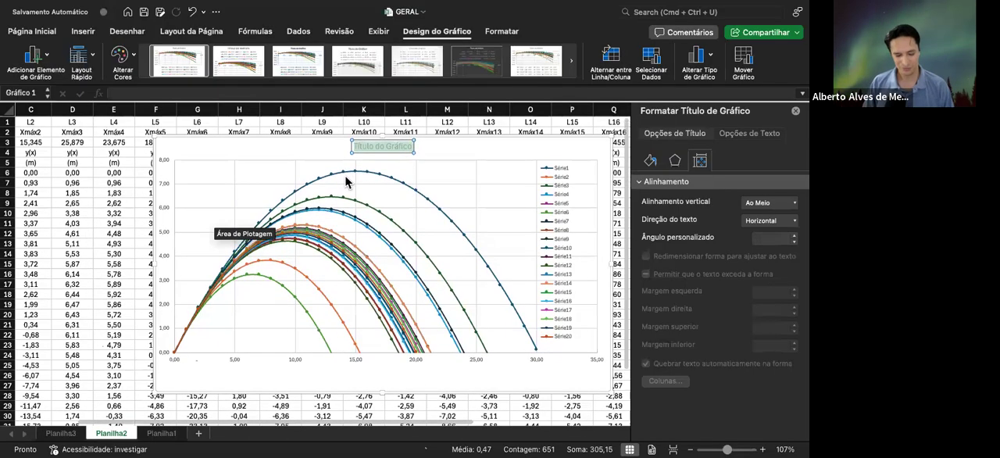
pyautogui.write('Lançamentos')
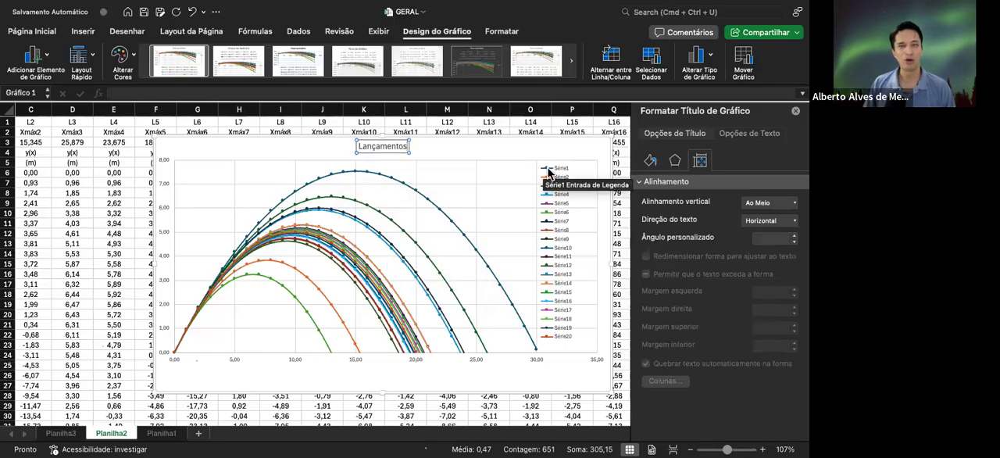
# Make the number labels of the horizontal and vertical axes bold with font size 10
pyautogui.click(417, 362)
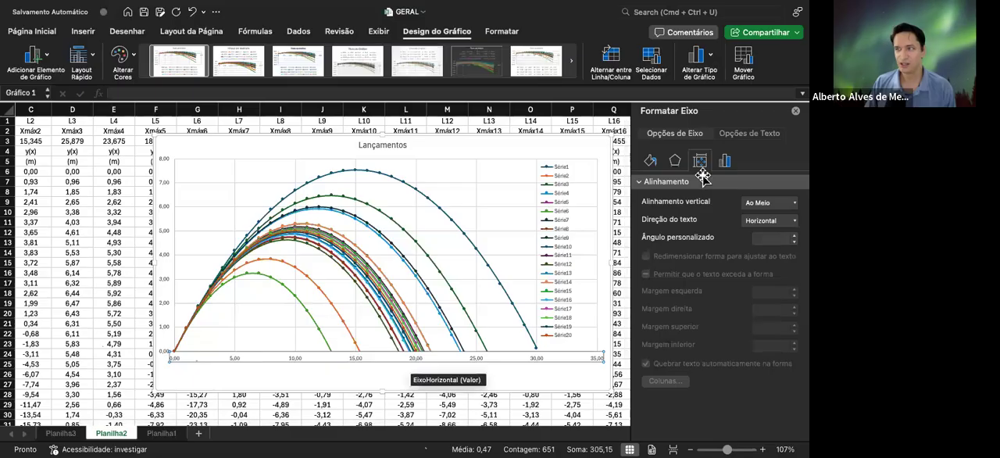
pyautogui.click(725, 160)
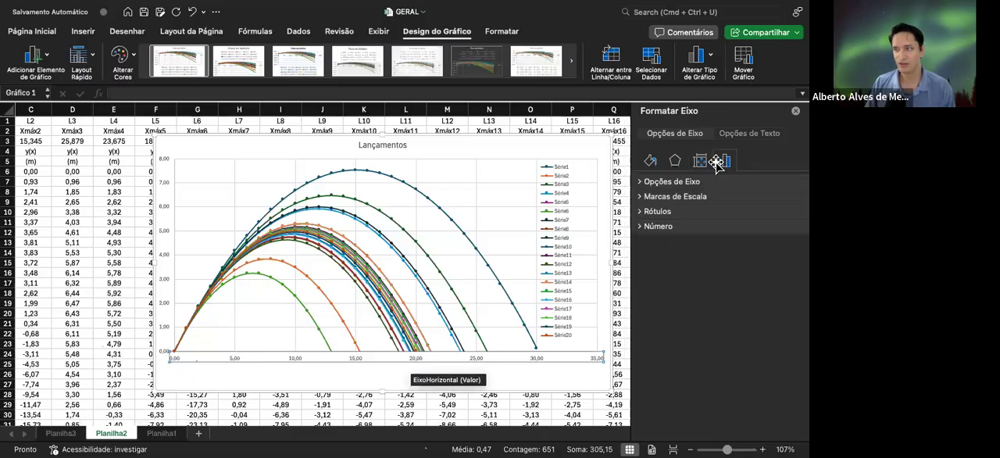
pyautogui.click(650, 160)
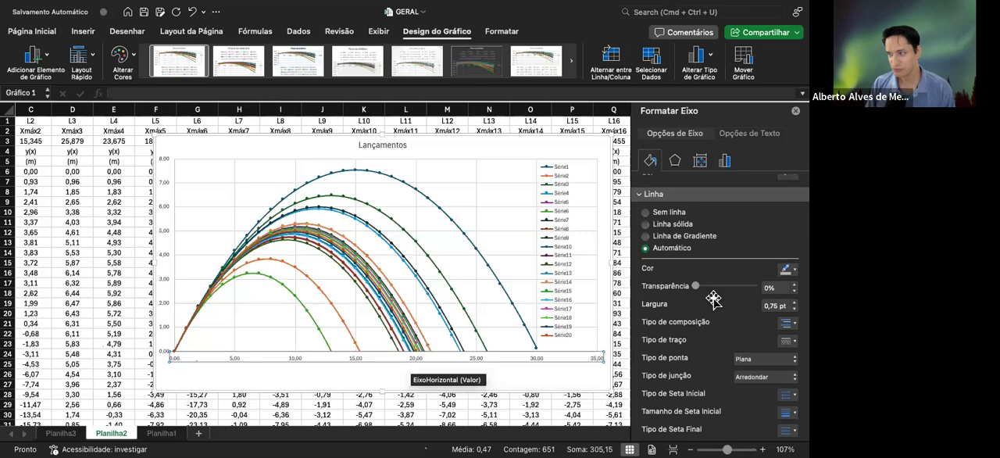
pyautogui.scroll(-2, 713, 298)
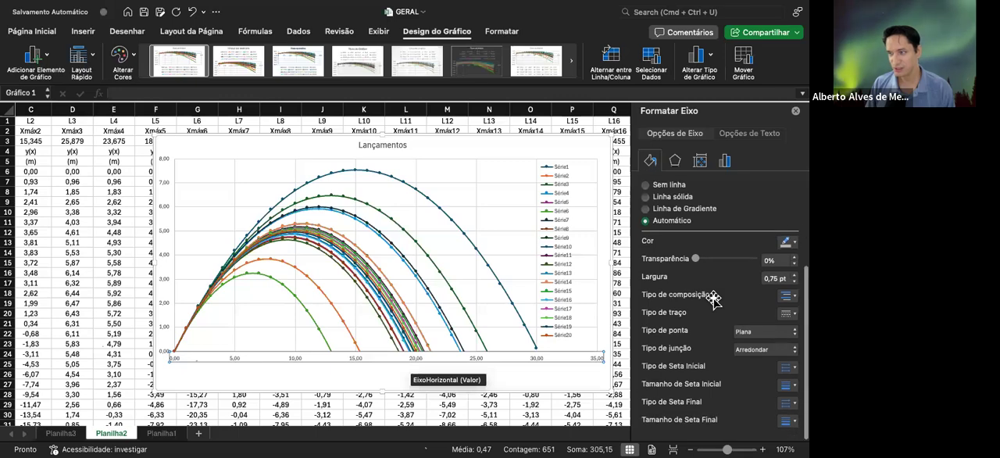
pyautogui.click(36, 30)
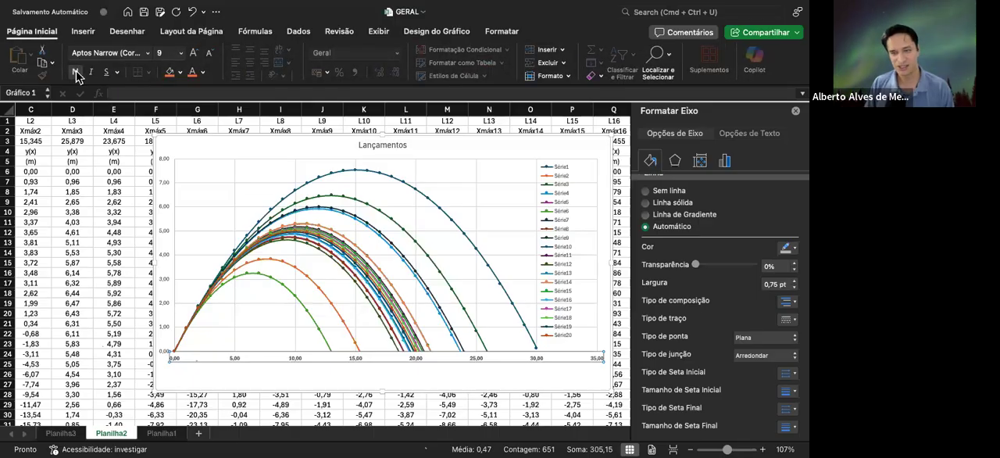
pyautogui.click(195, 60)
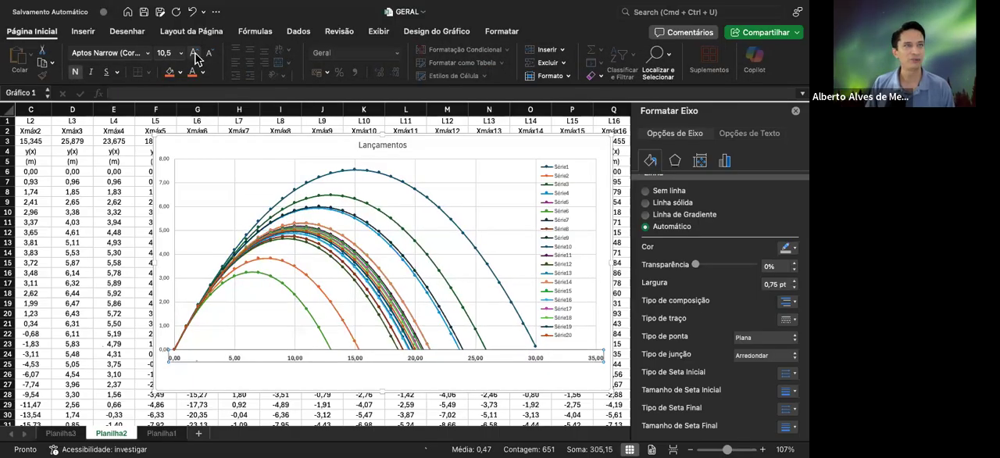
pyautogui.click(195, 59)
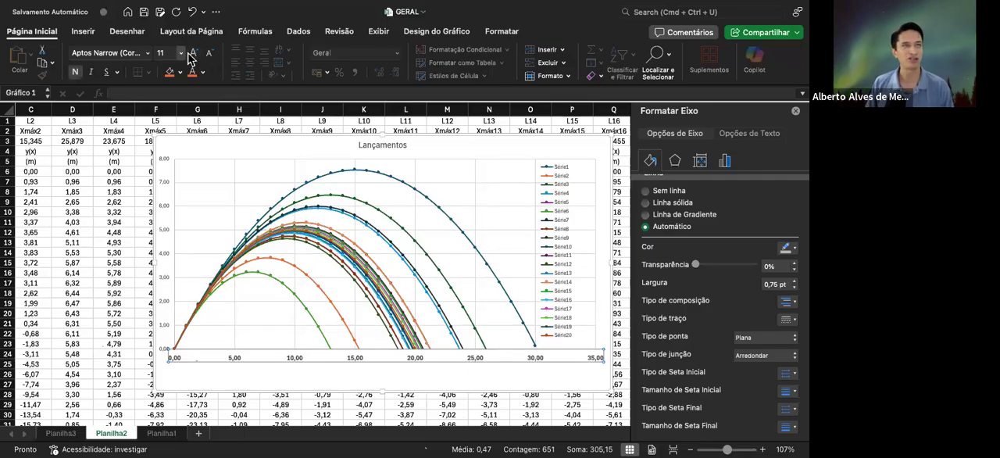
pyautogui.click(210, 55)
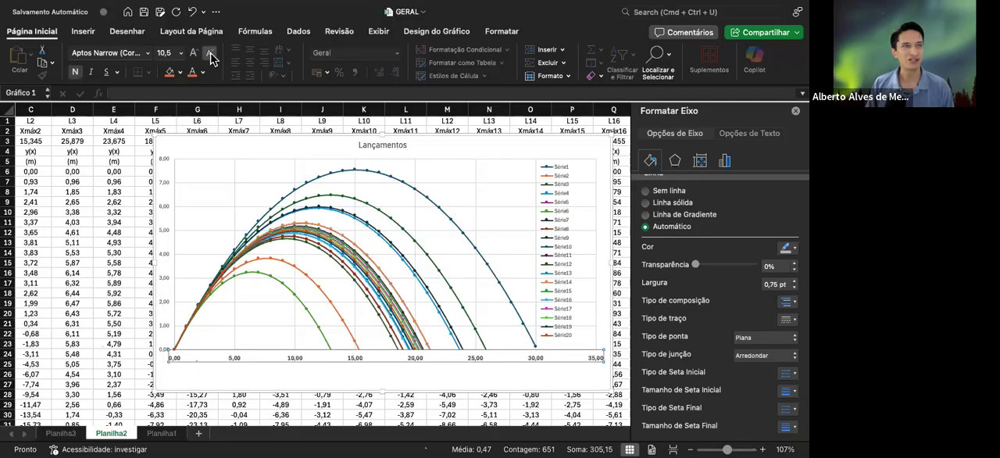
pyautogui.click(209, 55)
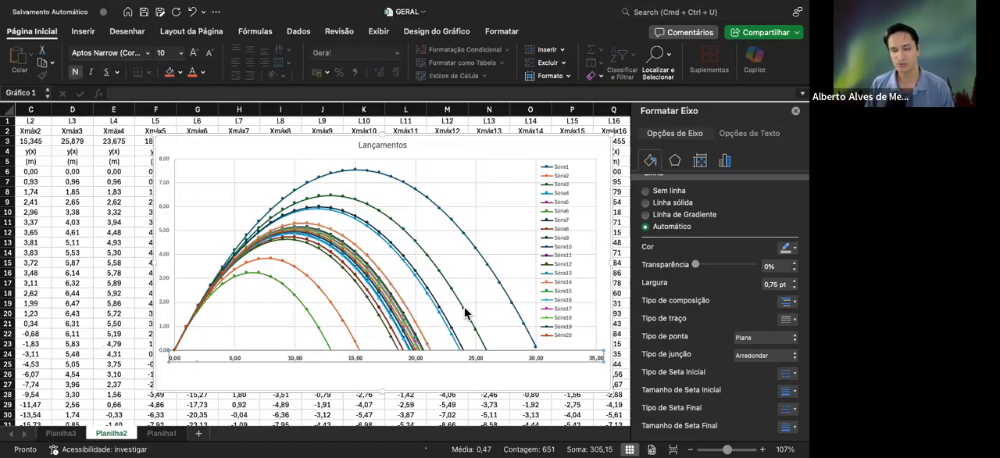
pyautogui.click(163, 250)
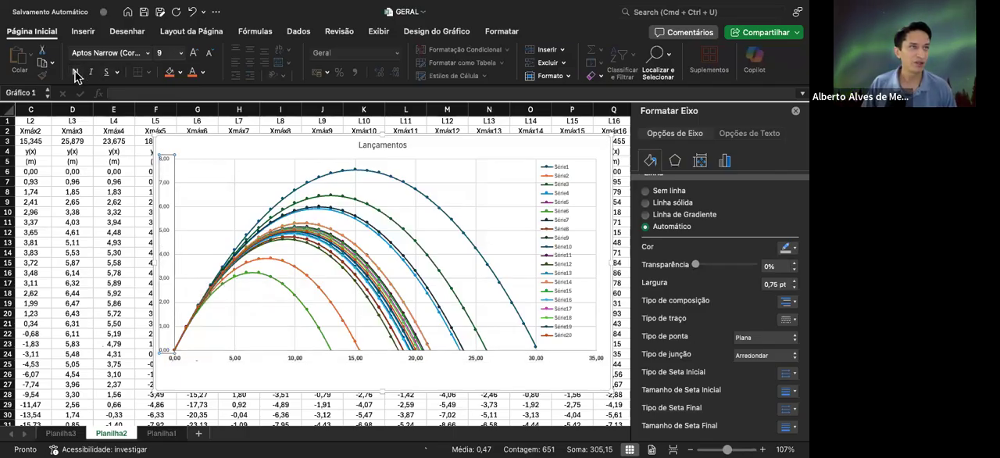
pyautogui.click(196, 55)
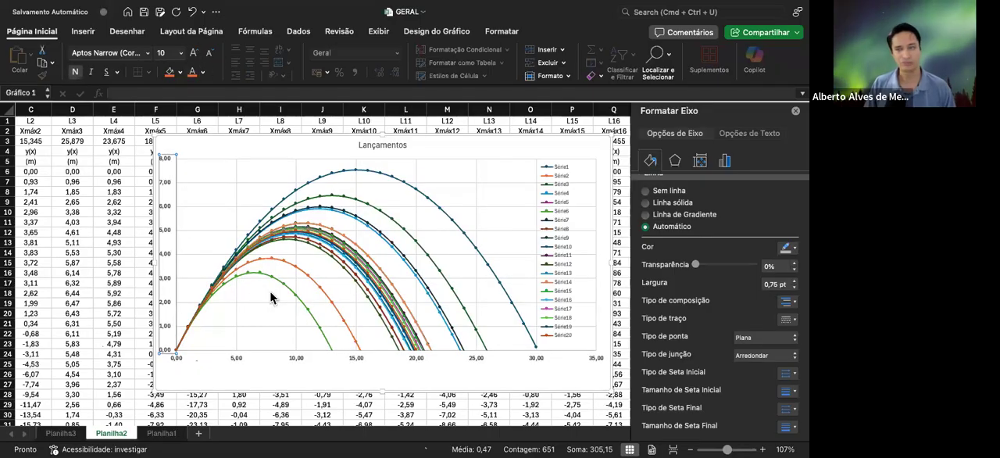
# Rename the chart's first series, Série1, as L1 in the chart's data source
pyautogui.click(397, 178)
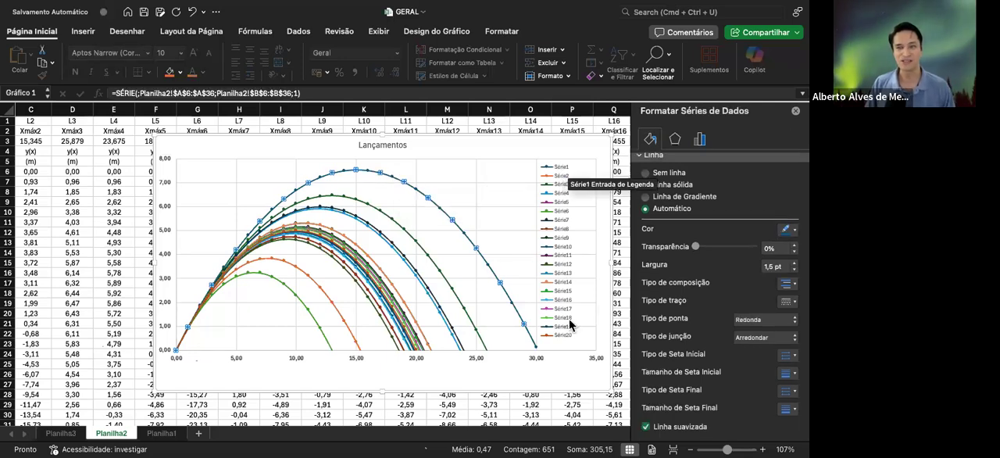
pyautogui.click(561, 170)
pyautogui.click(561, 170)
pyautogui.rightClick(560, 171)
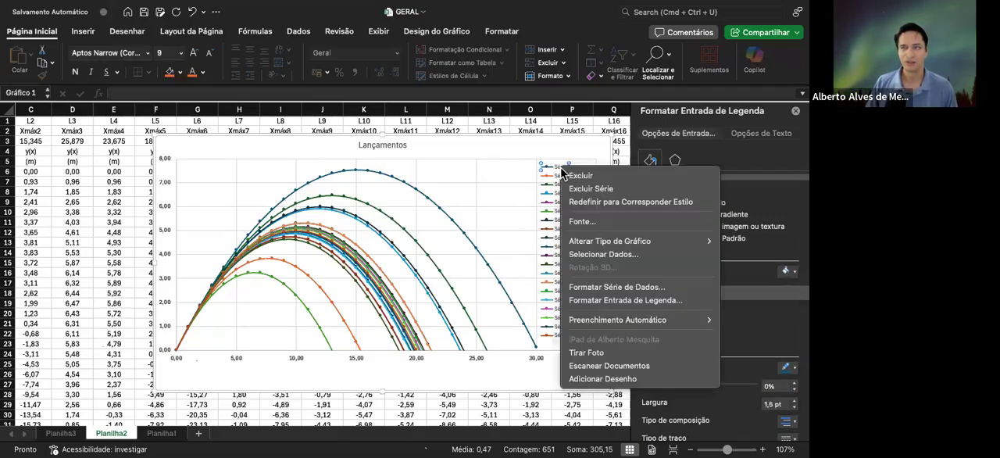
pyautogui.click(590, 255)
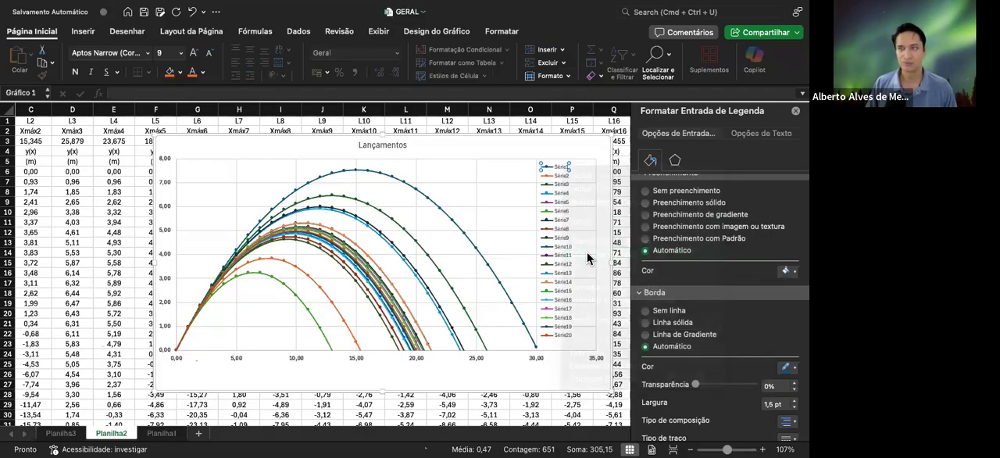
pyautogui.click(497, 154)
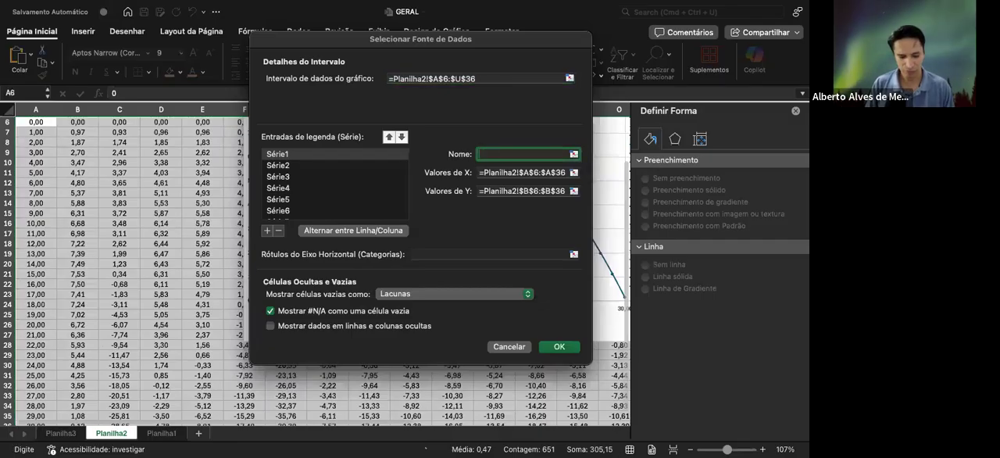
pyautogui.write('L1')
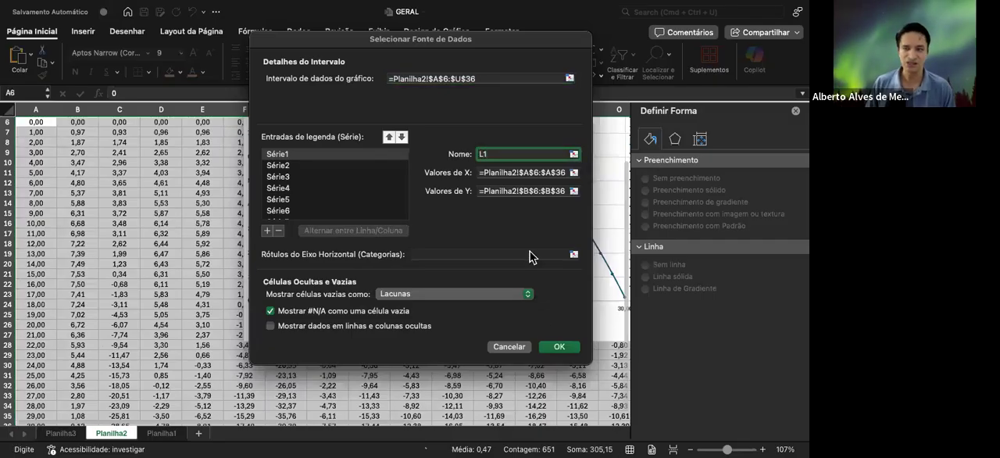
pyautogui.click(561, 348)
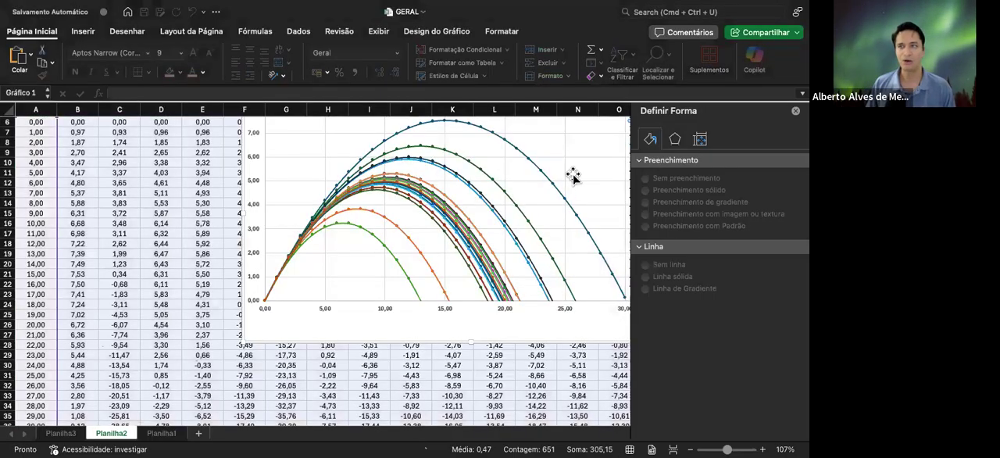
# Rename the chart's second series, Série2, as L2 in the chart's data source
pyautogui.hscroll(4, 536, 185)
pyautogui.scroll(2, 538, 164)
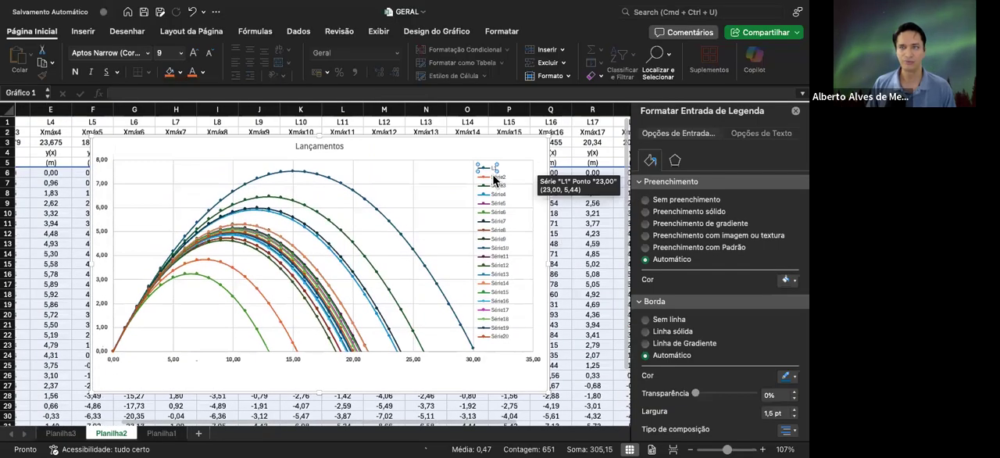
pyautogui.click(499, 180)
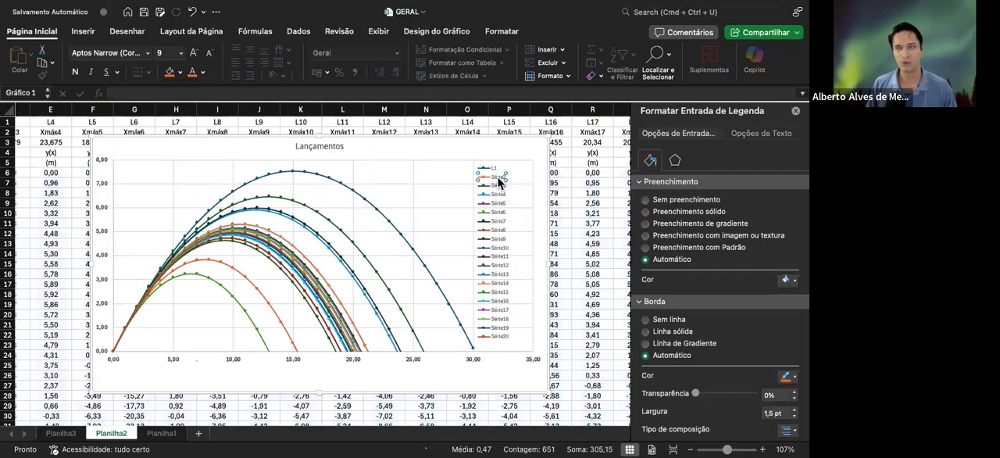
pyautogui.rightClick(500, 182)
pyautogui.click(541, 265)
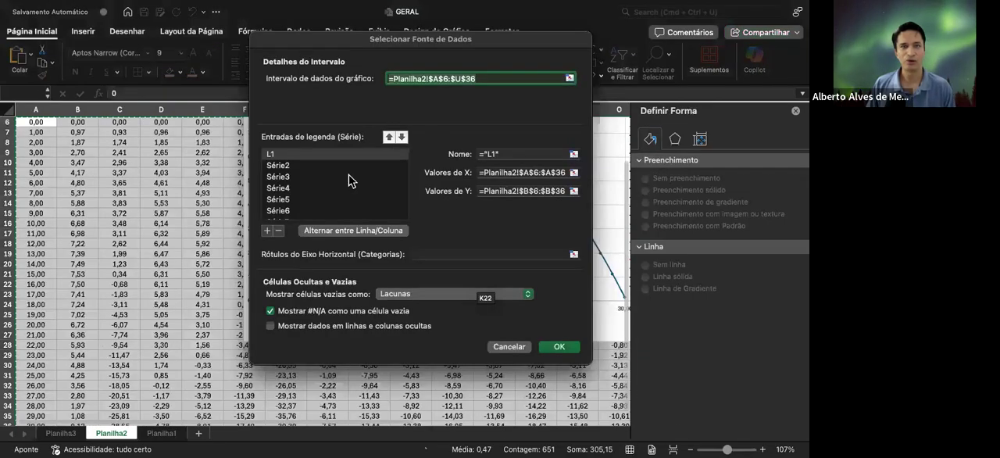
pyautogui.click(297, 165)
pyautogui.click(494, 153)
pyautogui.write('L')
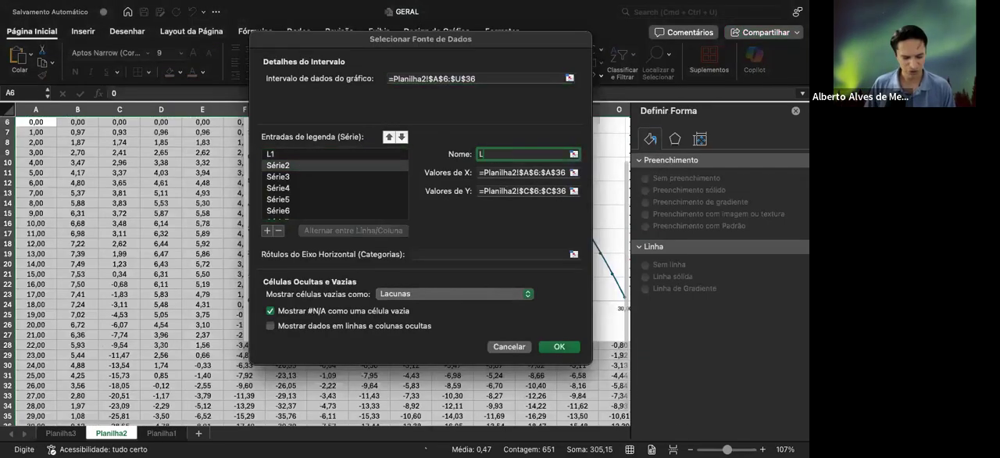
pyautogui.write('2')
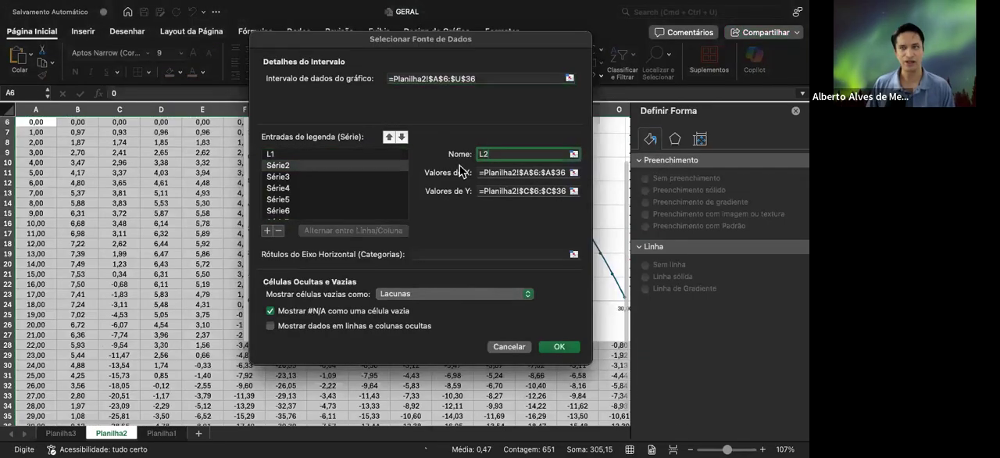
# Rename the series Série3 as L3 and Série4 as L4
pyautogui.click(309, 178)
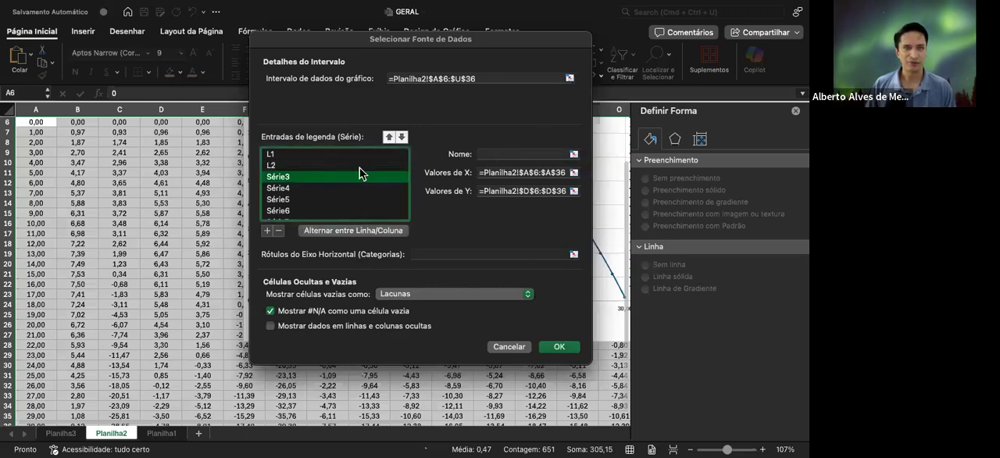
pyautogui.click(498, 154)
pyautogui.write('L')
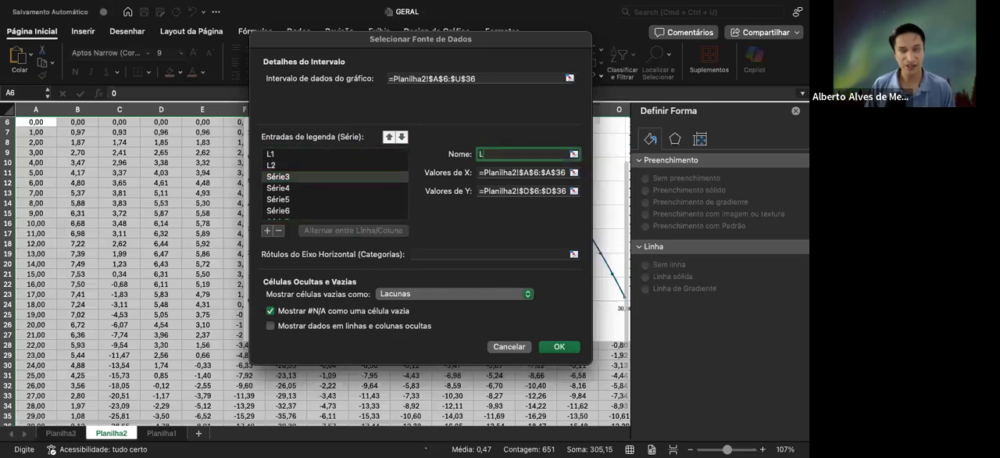
pyautogui.write('3')
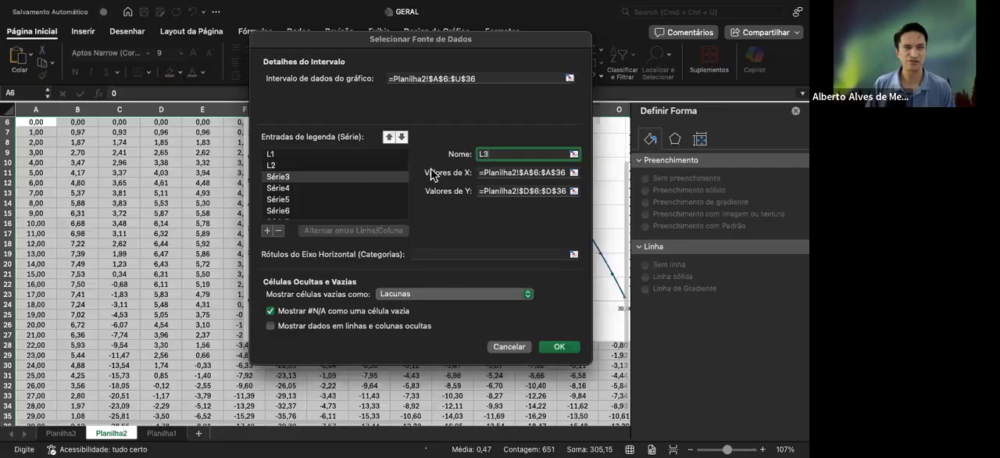
pyautogui.click(306, 188)
pyautogui.click(500, 153)
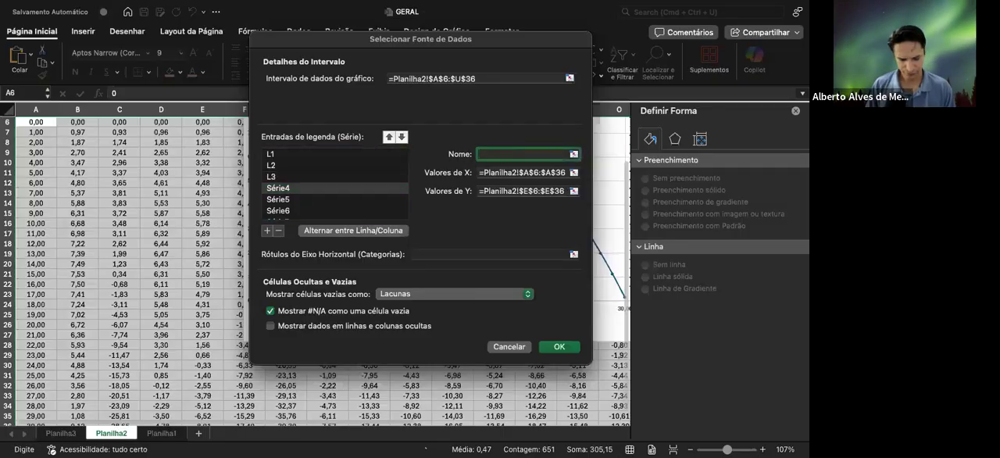
pyautogui.write('L4')
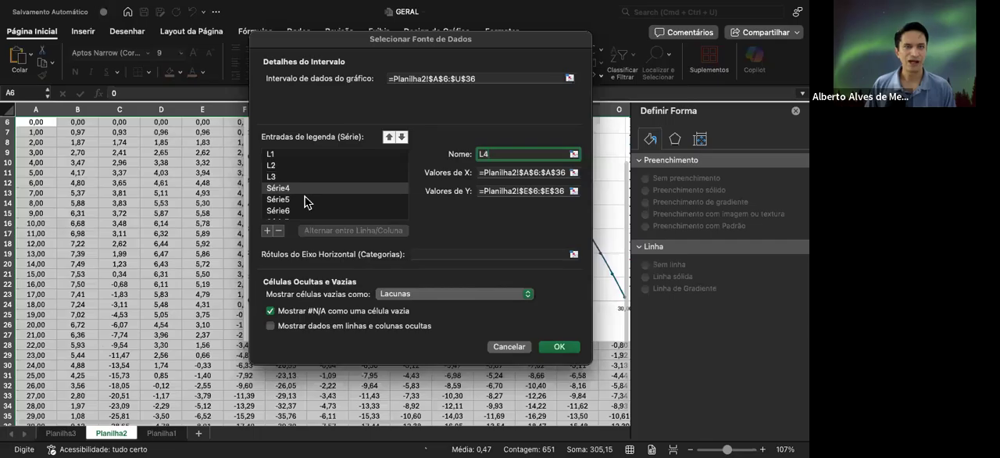
# Rename the series Série5 as L5 and Série6 as L6
pyautogui.click(304, 200)
pyautogui.click(489, 154)
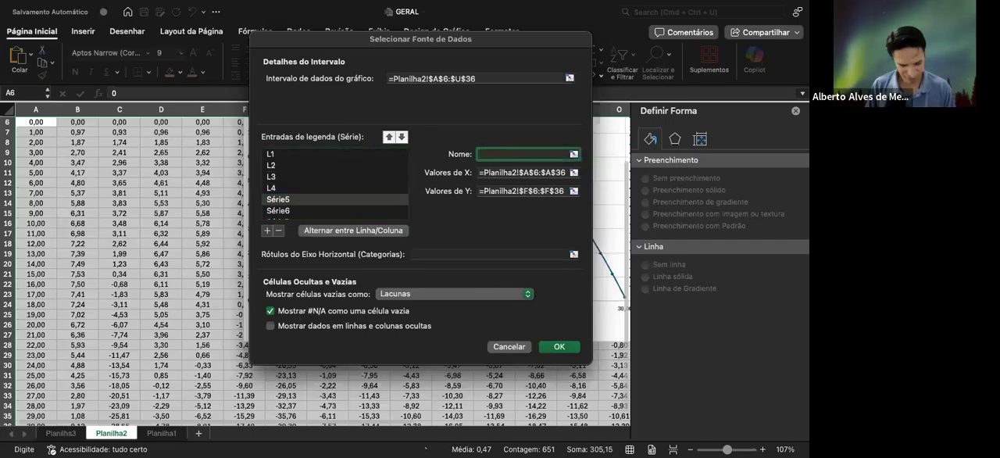
pyautogui.write('L5')
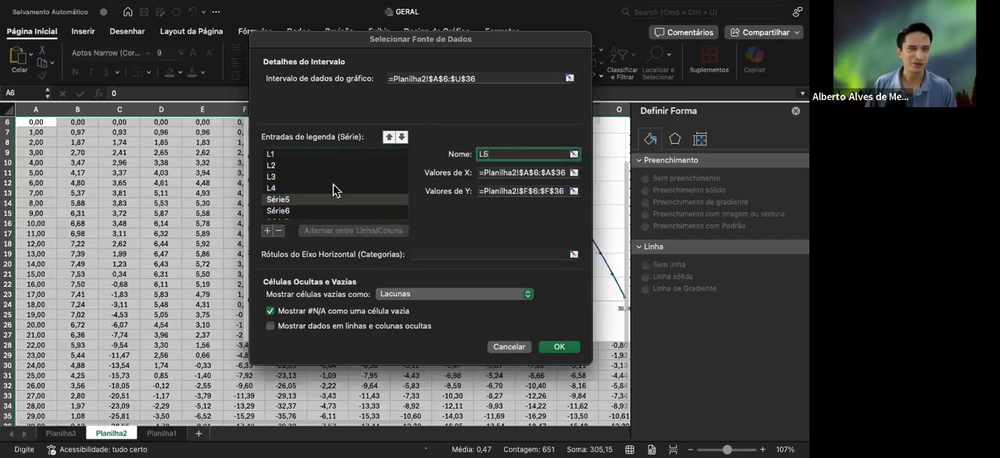
pyautogui.scroll(-3, 331, 187)
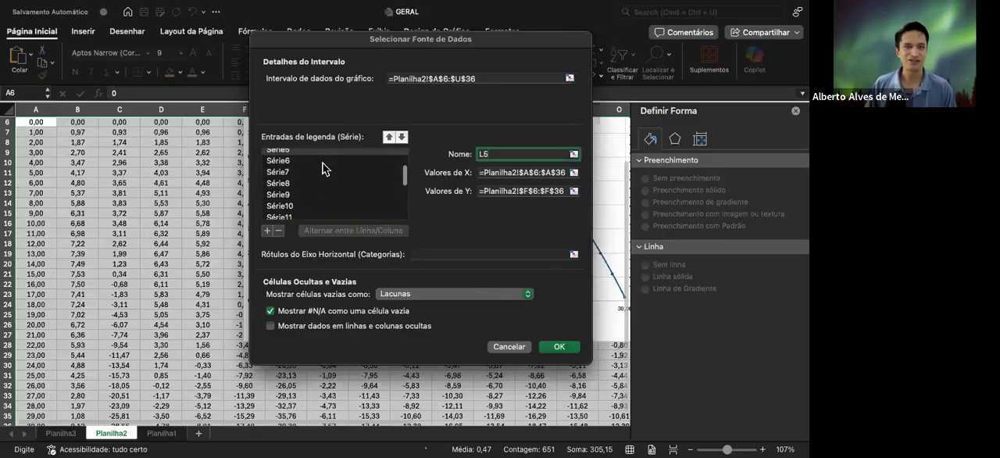
pyautogui.click(406, 167)
pyautogui.click(492, 154)
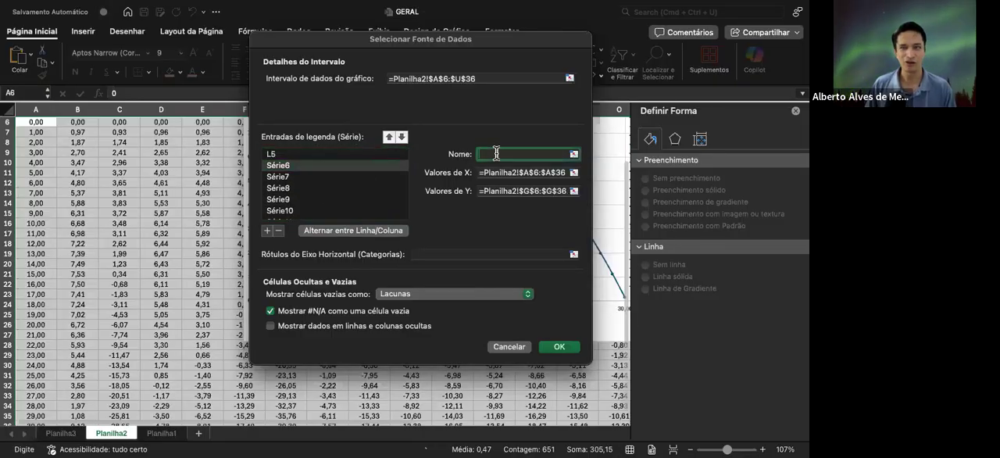
pyautogui.write('L')
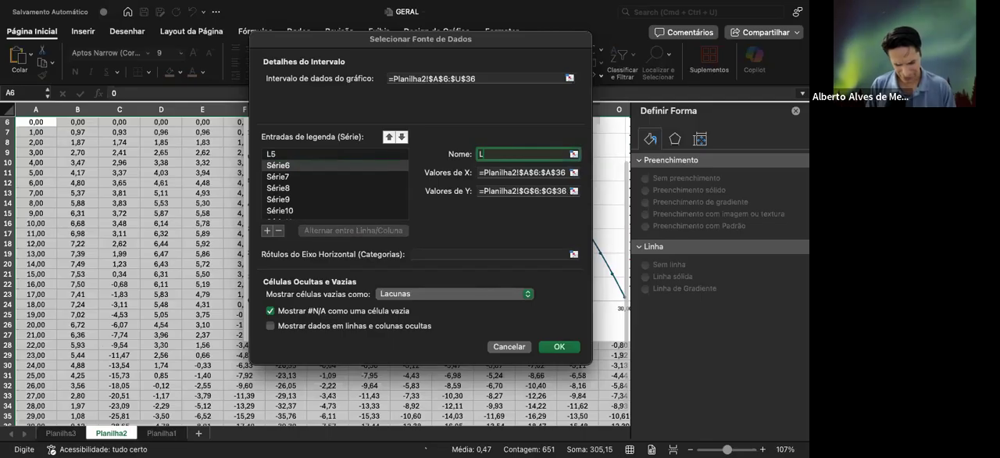
pyautogui.write('6')
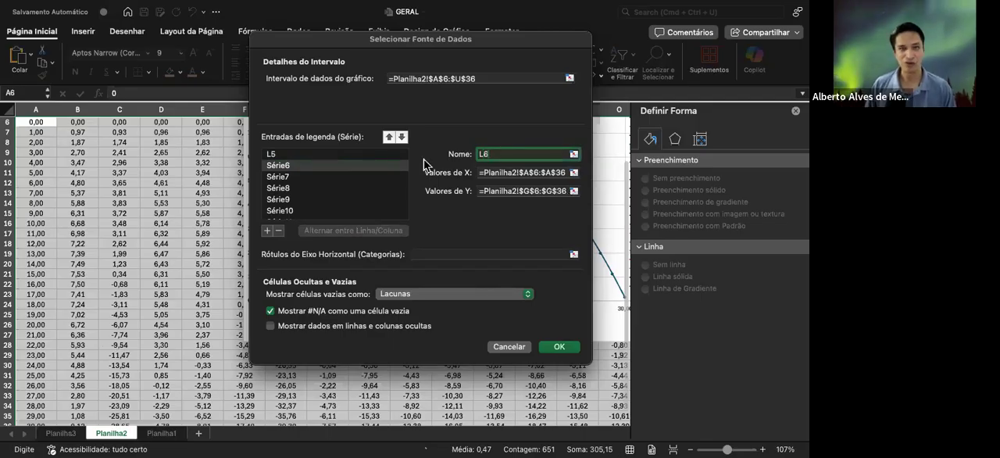
# Rename the series Série7 as L7 and Série8 as L8
pyautogui.click(302, 178)
pyautogui.click(500, 154)
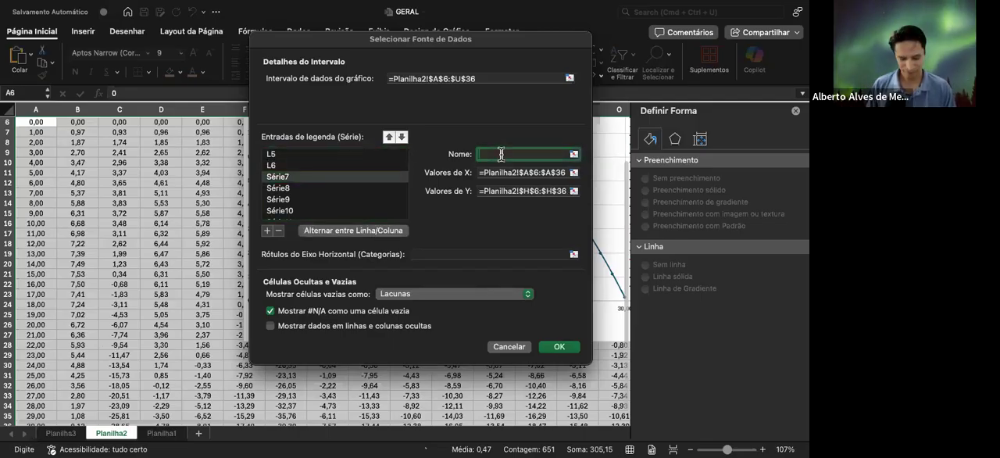
pyautogui.write('L7')
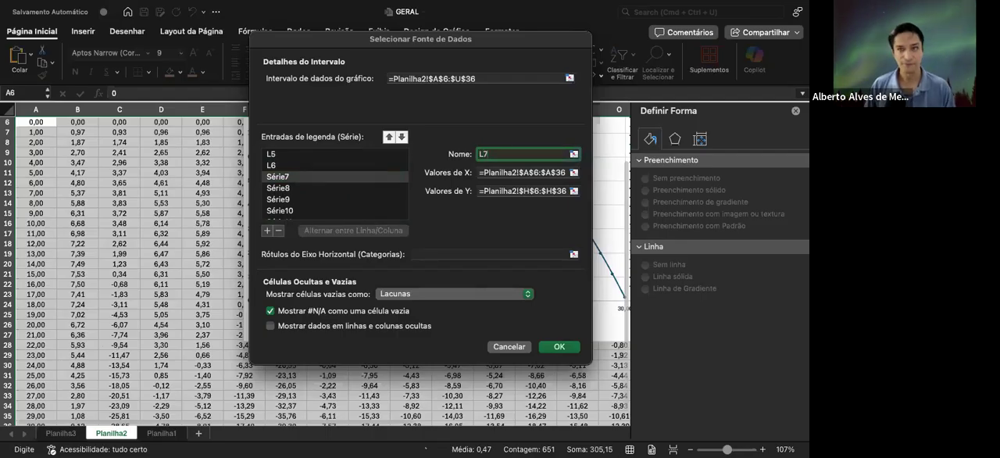
pyautogui.click(340, 188)
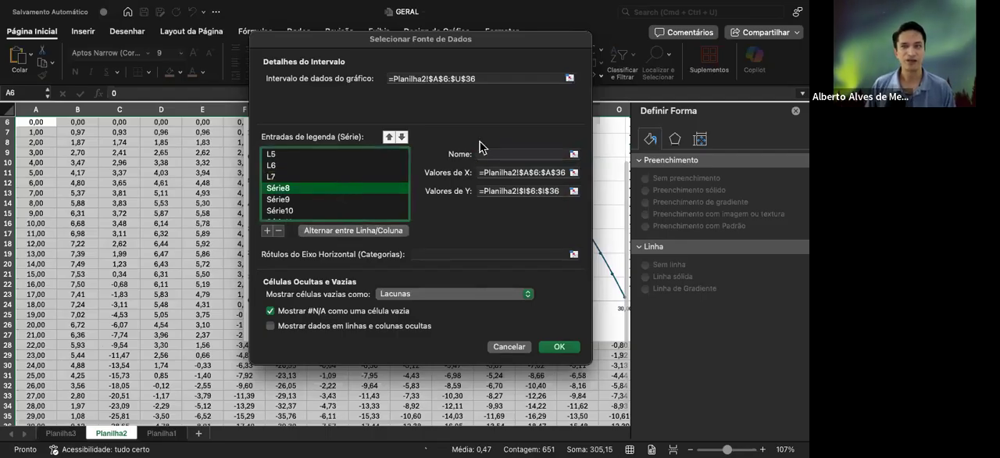
pyautogui.click(497, 153)
pyautogui.write('L')
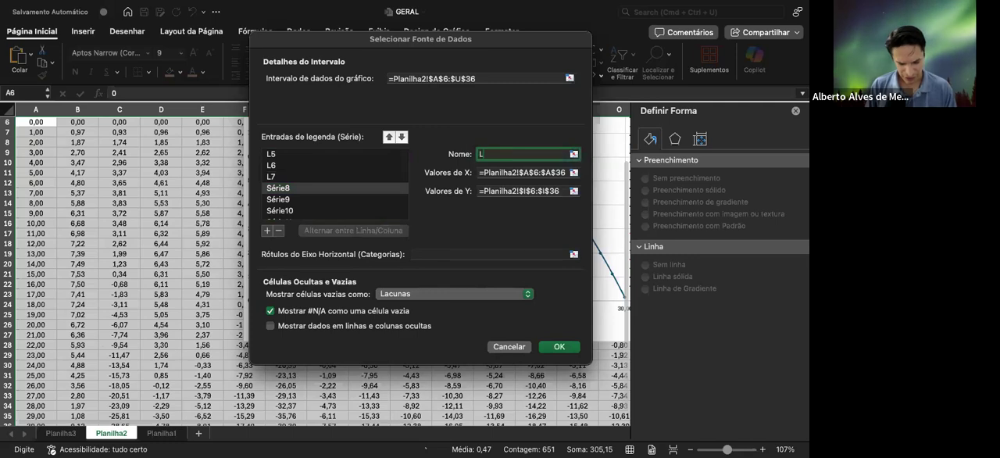
pyautogui.write('8')
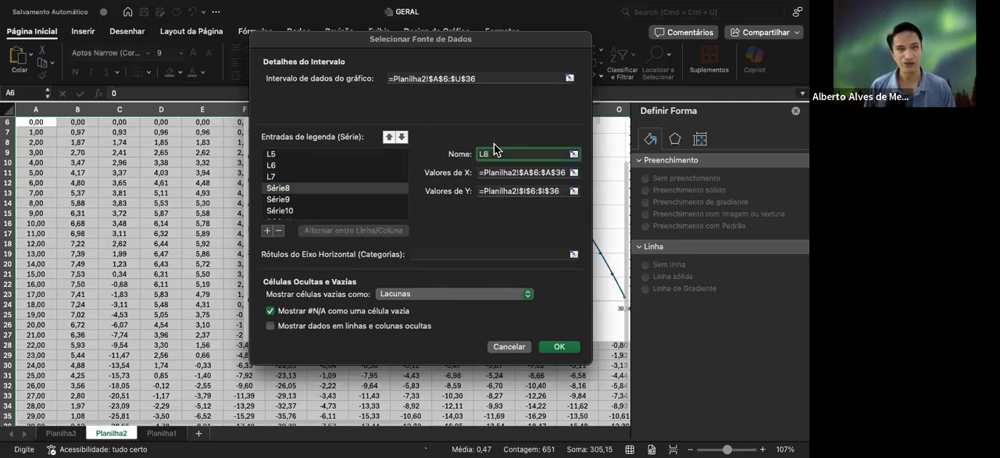
# Rename the series Série9 as L9 and Série10 as L10
pyautogui.click(328, 200)
pyautogui.click(511, 152)
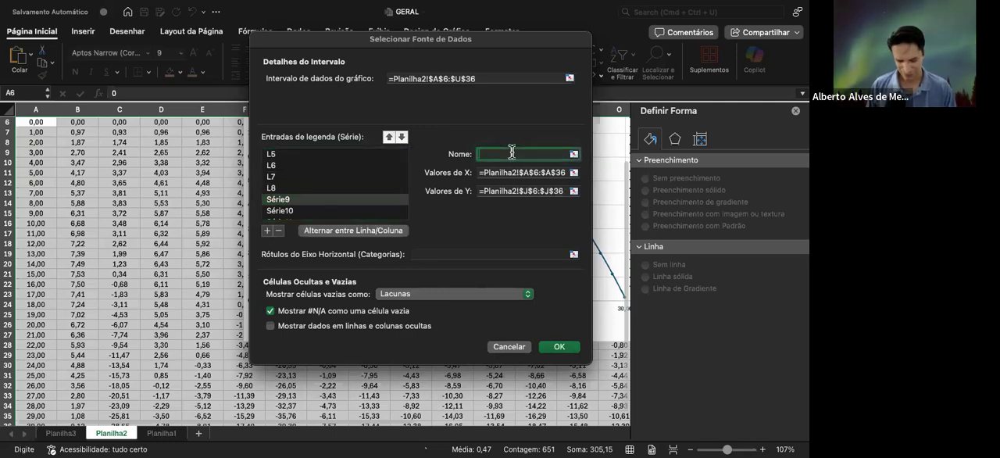
pyautogui.write('L9')
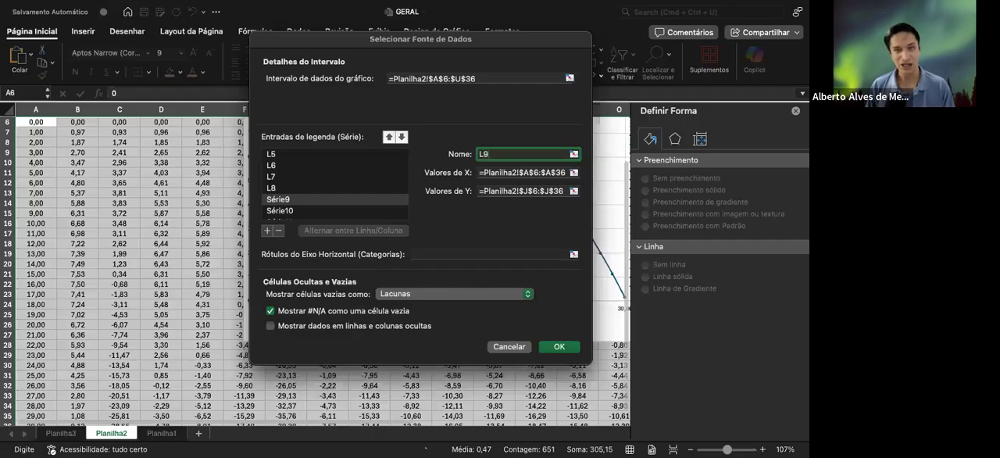
pyautogui.scroll(-3, 340, 192)
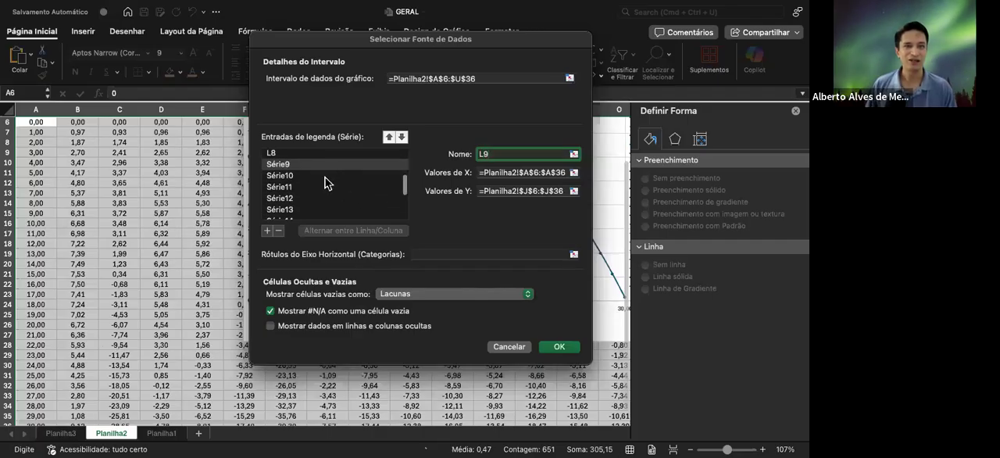
pyautogui.click(325, 176)
pyautogui.click(513, 153)
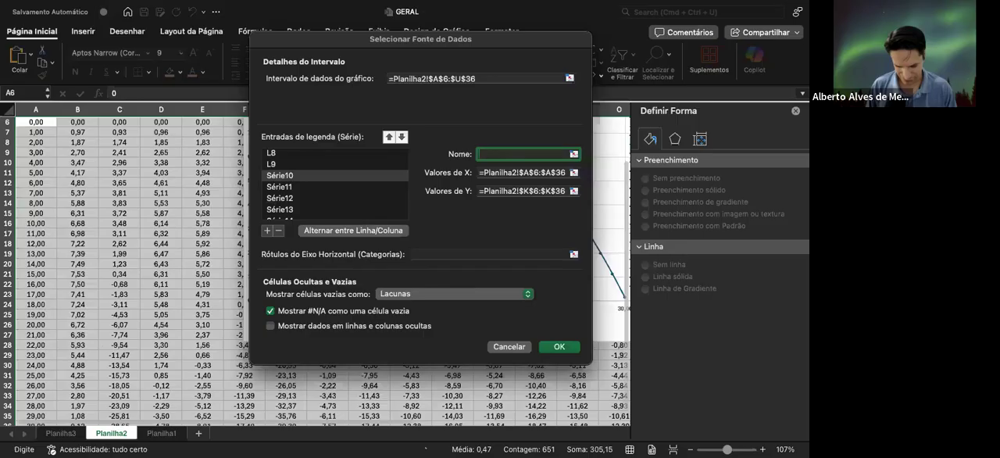
pyautogui.write('L10')
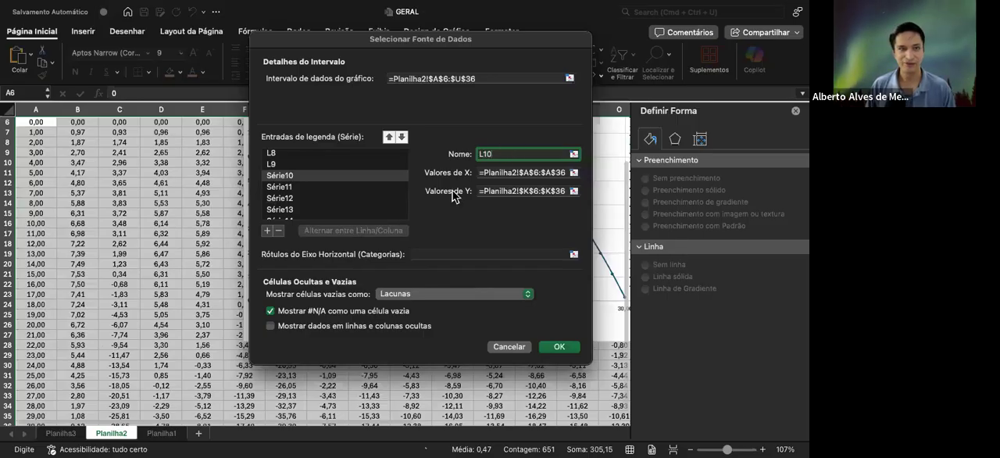
# Rename the series Série11 as l11 and Série12 as L12, and apply the data source changes
pyautogui.click(330, 187)
pyautogui.click(492, 155)
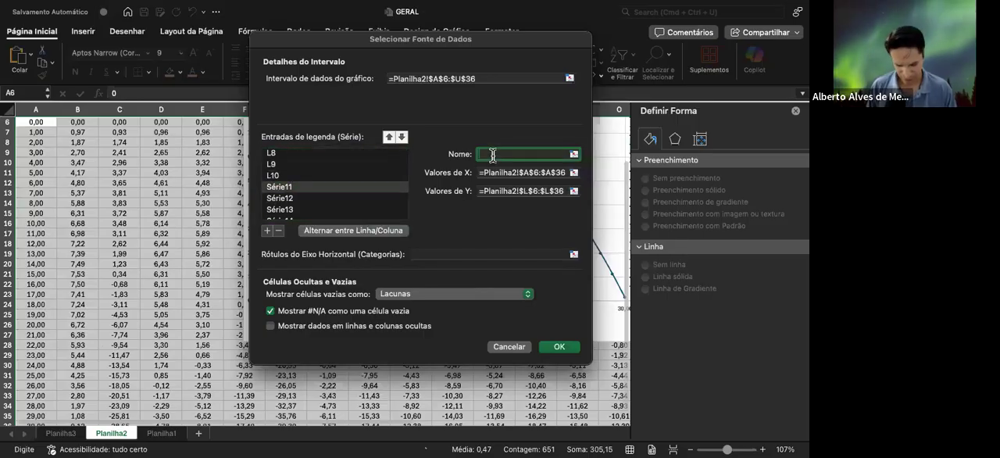
pyautogui.write('l11')
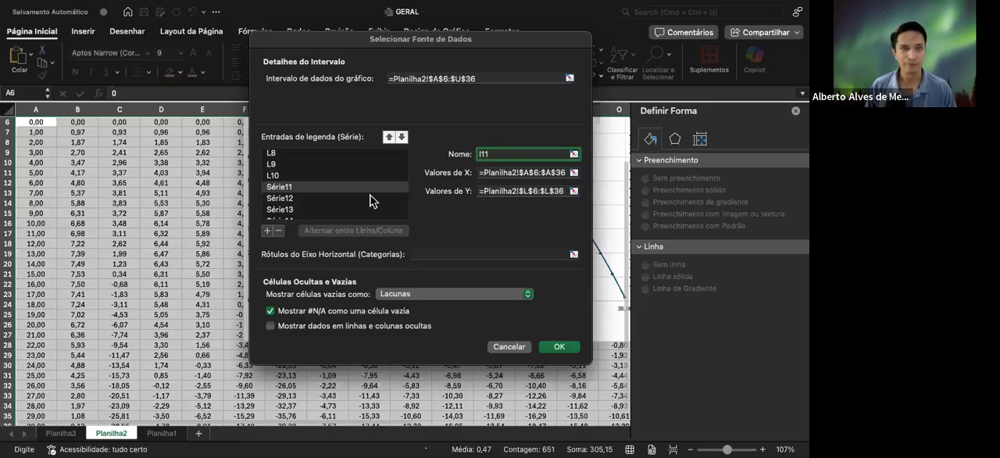
pyautogui.click(355, 199)
pyautogui.click(500, 152)
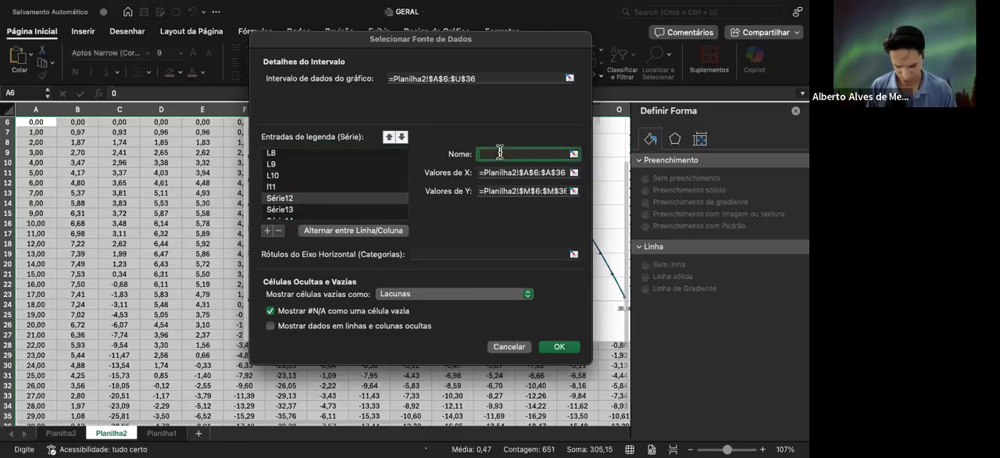
pyautogui.write('l12')
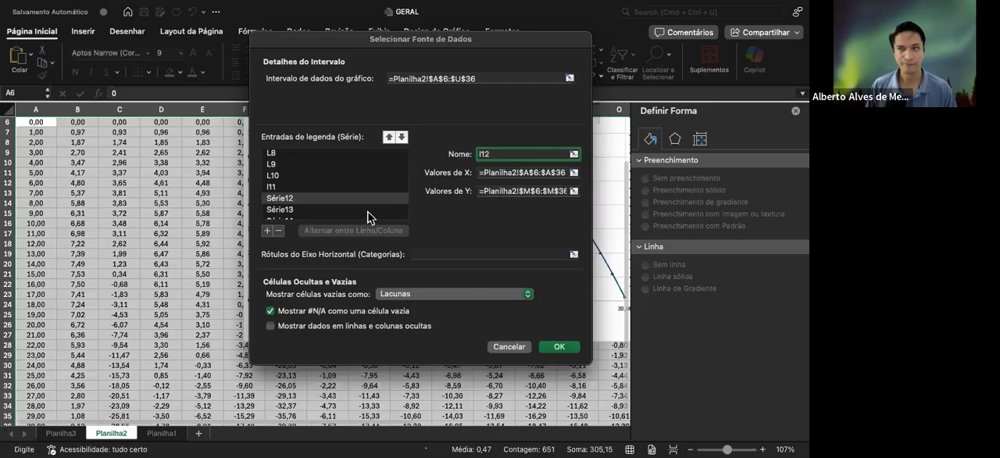
pyautogui.press('BackSpace')
pyautogui.press('BackSpace')
pyautogui.press('BackSpace')
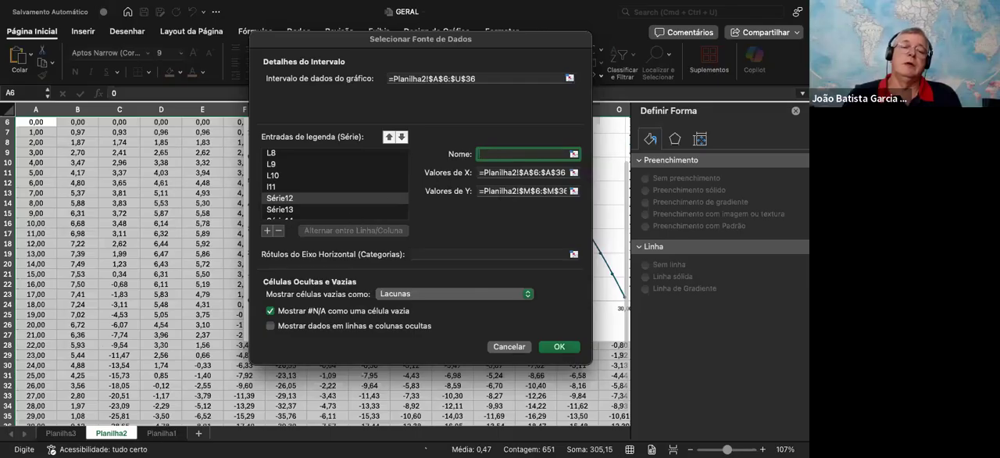
pyautogui.write('L12')
pyautogui.press('Return')
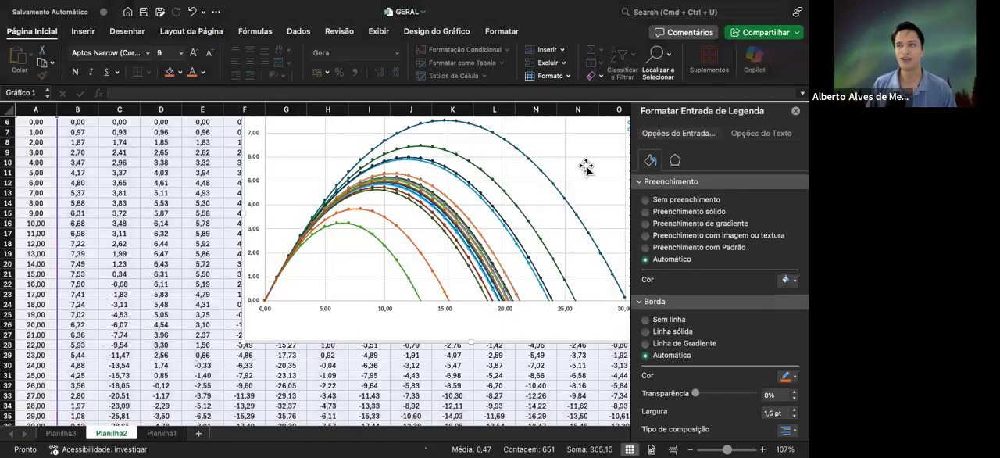
# Reopen the chart's data source settings, rename the series Série13 as l13 and apply the change
pyautogui.hscroll(1, 525, 172)
pyautogui.hscroll(5, 442, 168)
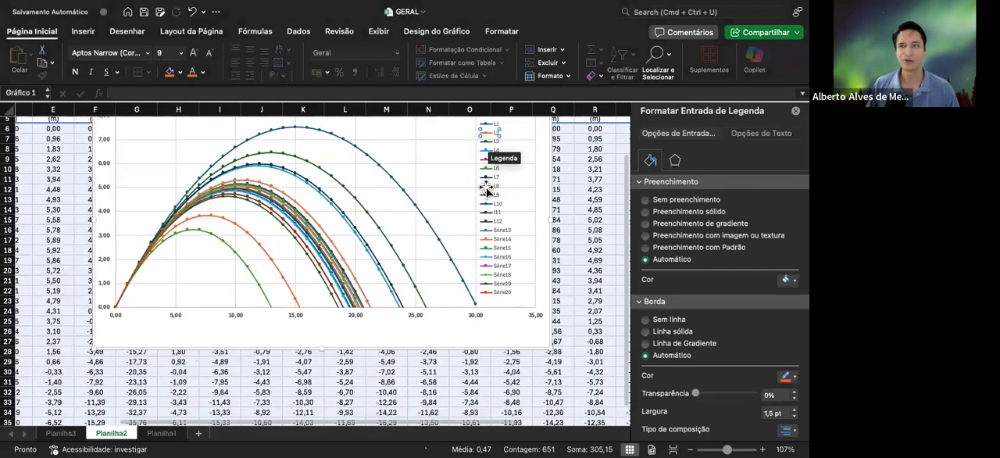
pyautogui.click(495, 232)
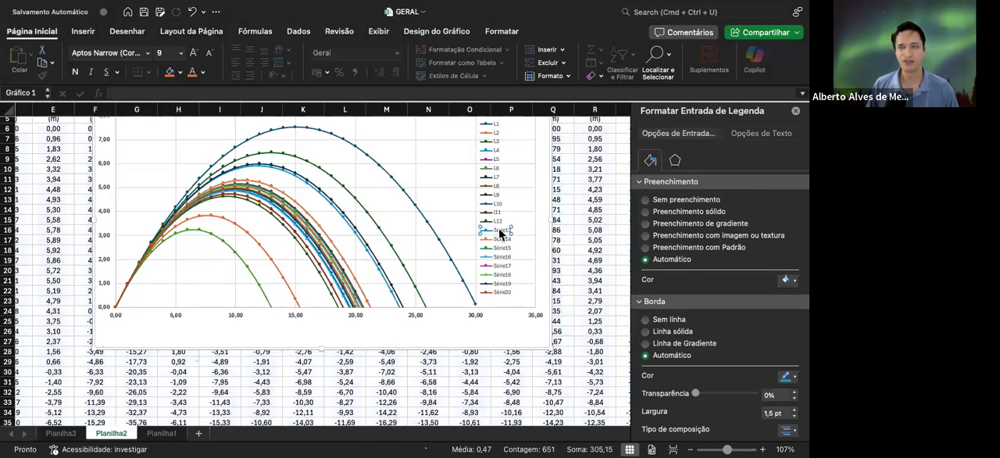
pyautogui.rightClick(501, 232)
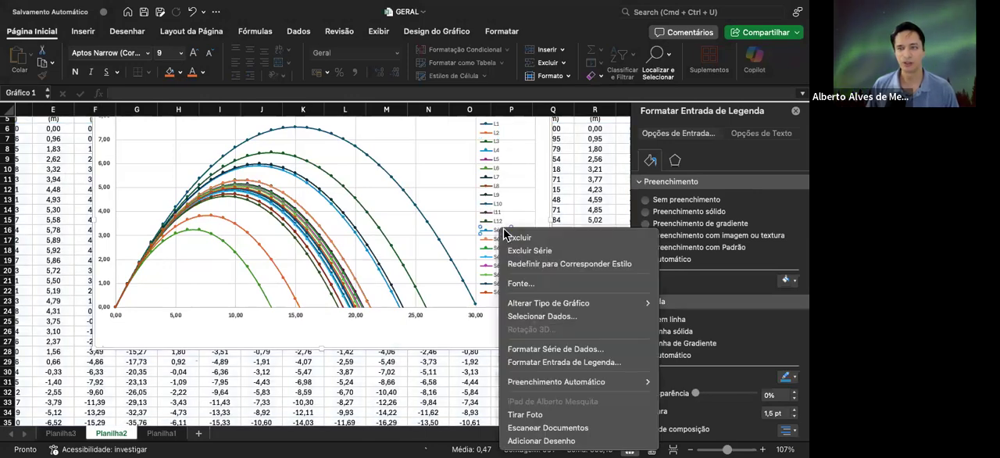
pyautogui.click(539, 316)
pyautogui.scroll(-2, 289, 173)
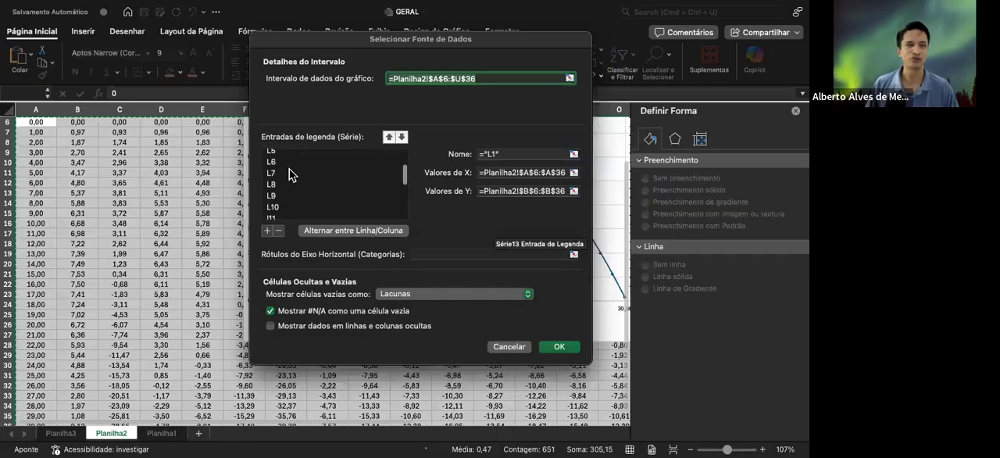
pyautogui.scroll(-3, 289, 174)
pyautogui.click(288, 168)
pyautogui.click(536, 157)
pyautogui.click(536, 158)
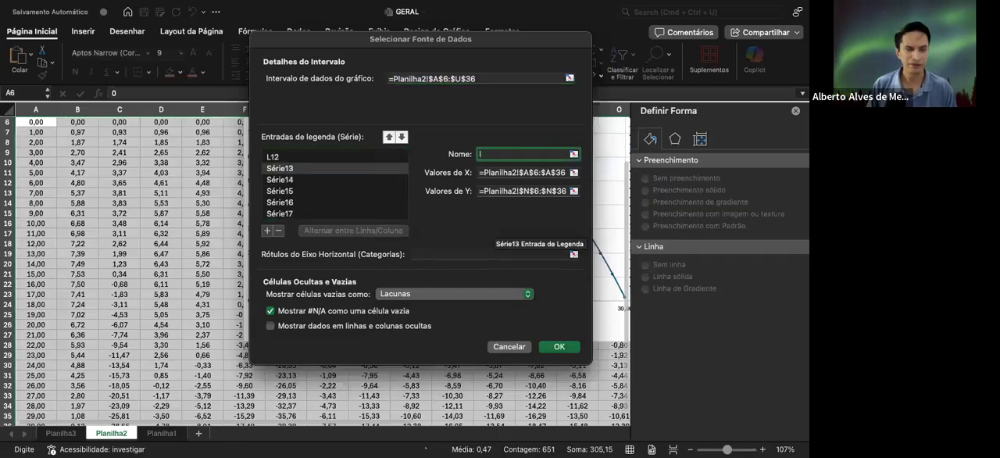
pyautogui.press('Return')
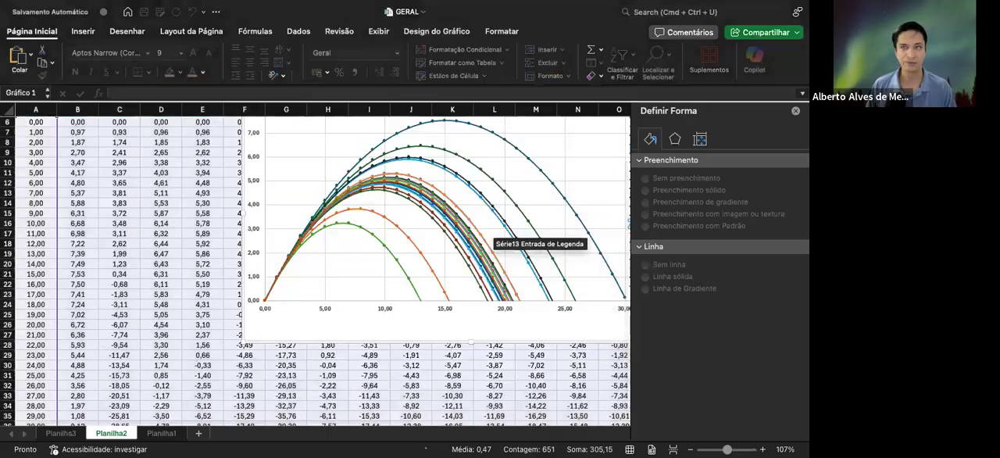
pyautogui.hscroll(2, 543, 224)
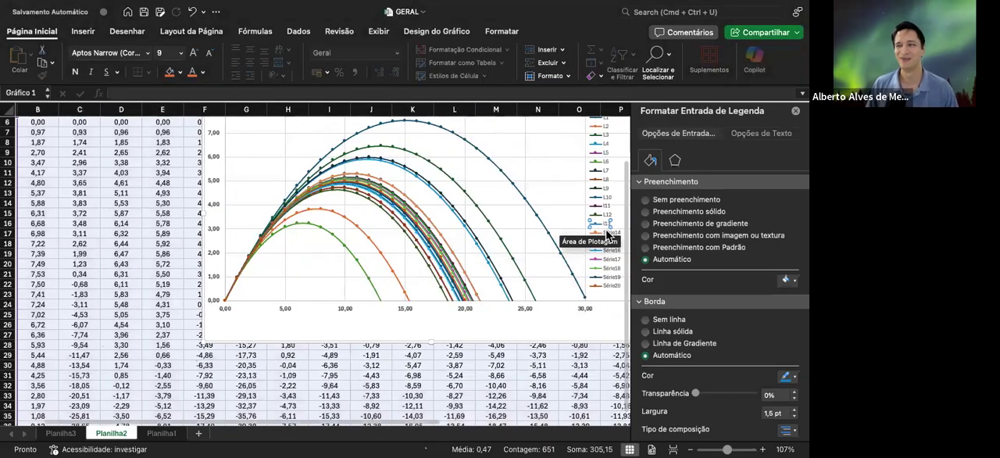
pyautogui.click(607, 233)
pyautogui.rightClick(607, 236)
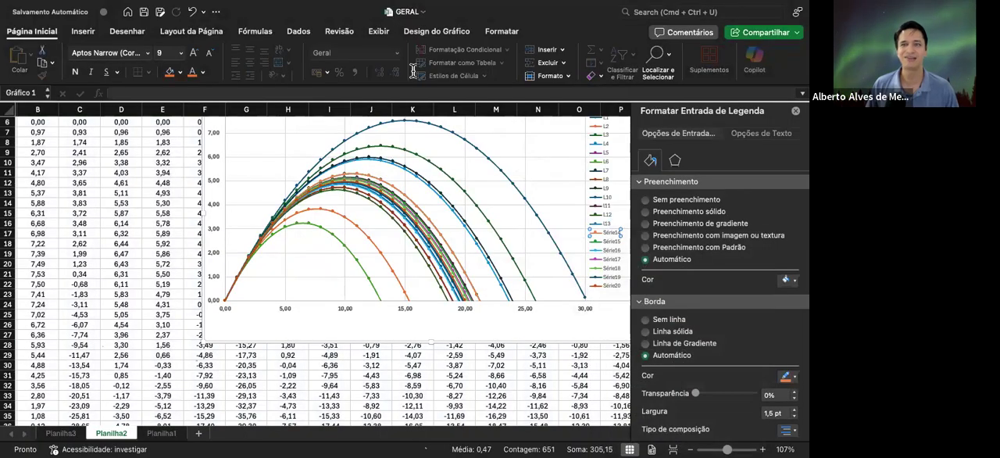
pyautogui.scroll(-5, 314, 198)
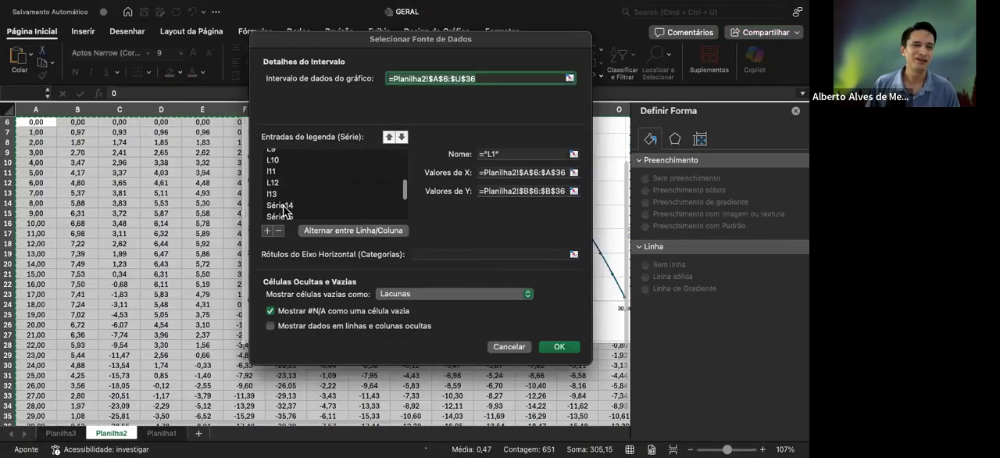
pyautogui.click(282, 207)
pyautogui.click(499, 154)
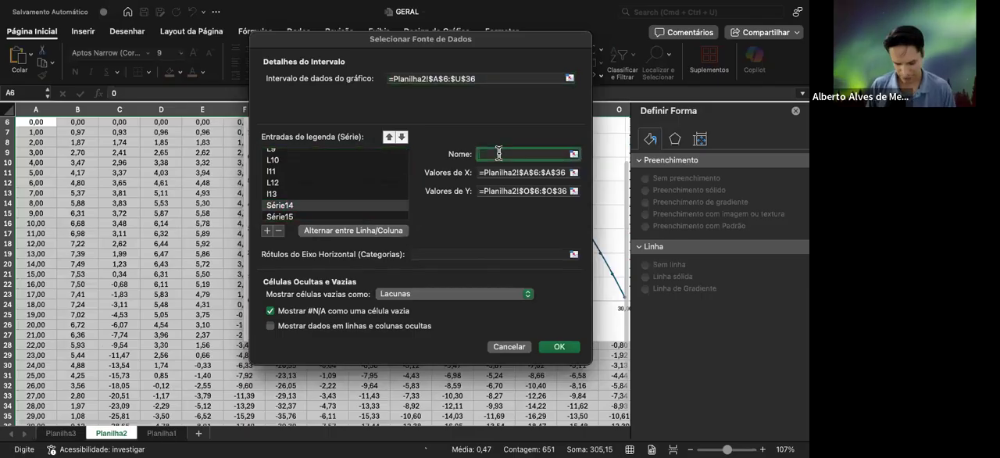
pyautogui.write('l14')
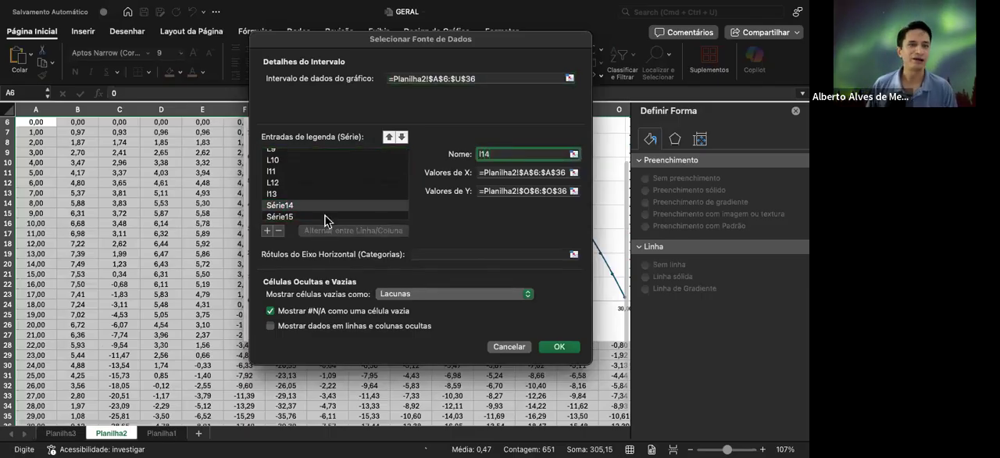
pyautogui.press('Down')
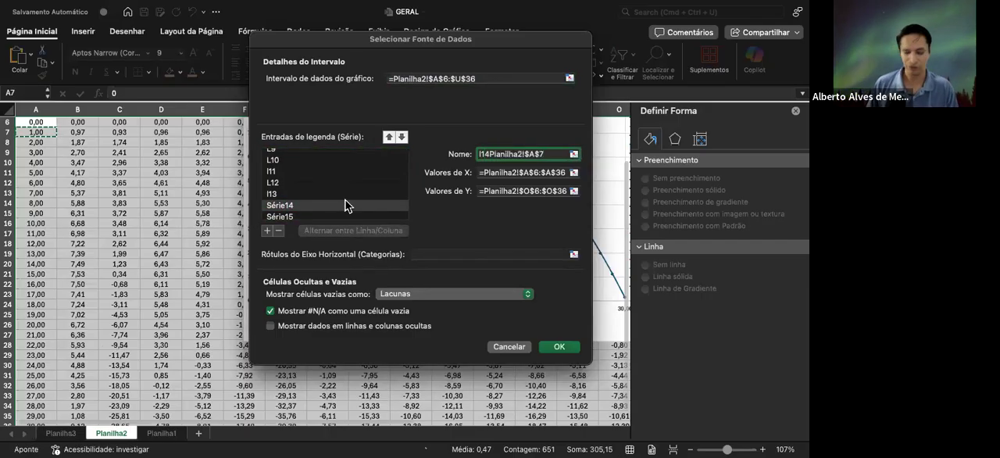
pyautogui.press('Up')
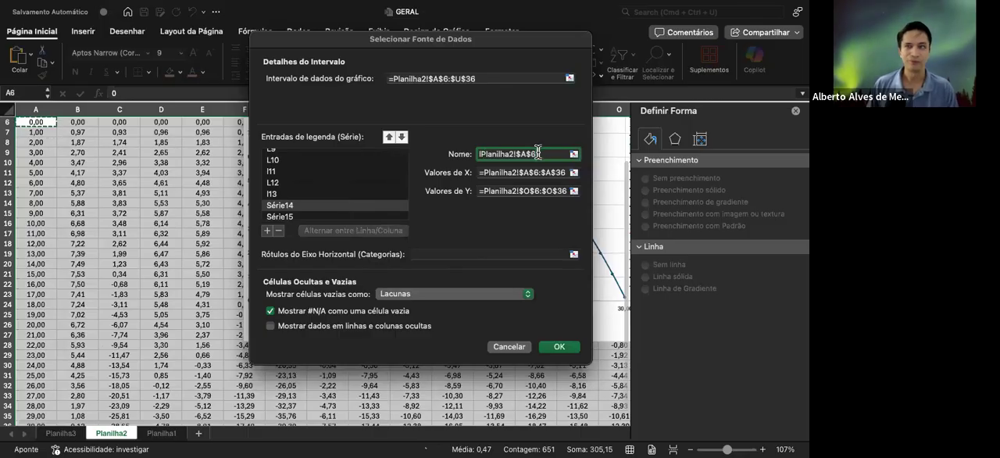
pyautogui.moveTo(541, 153); pyautogui.dragTo(476, 151)
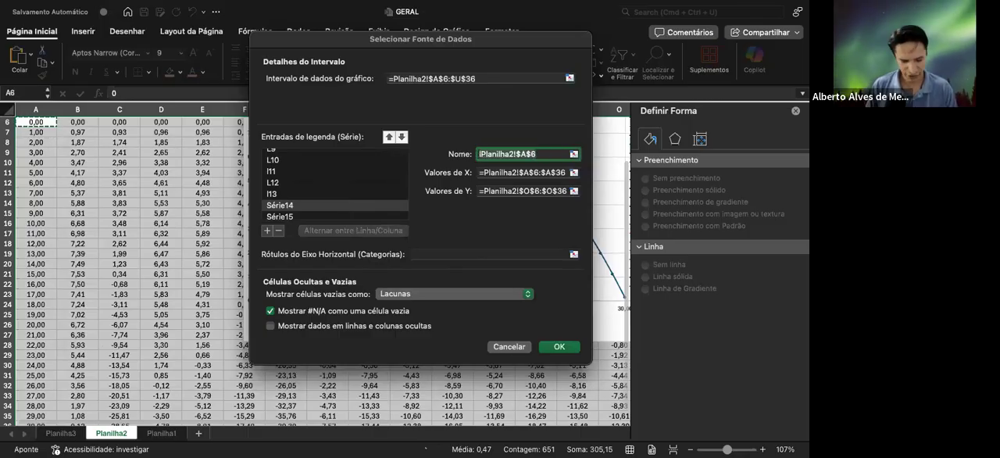
pyautogui.write('l14')
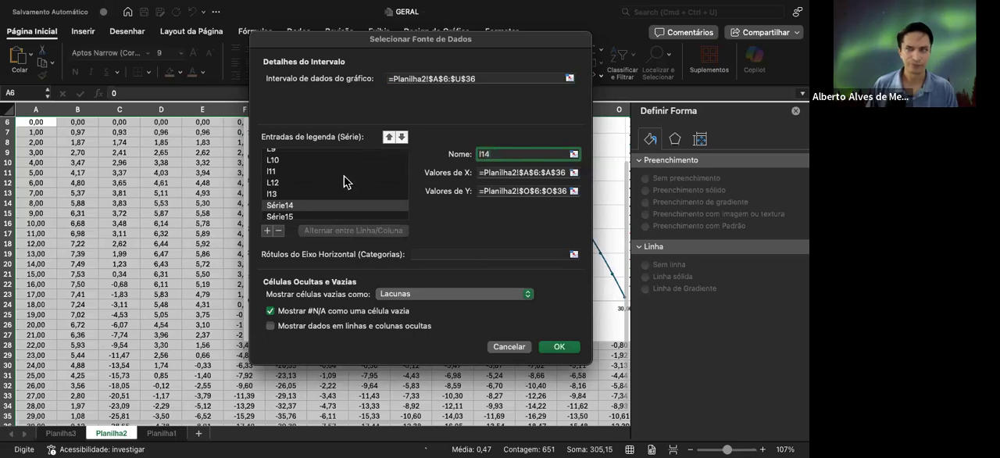
pyautogui.press('Tab')
pyautogui.write('L')
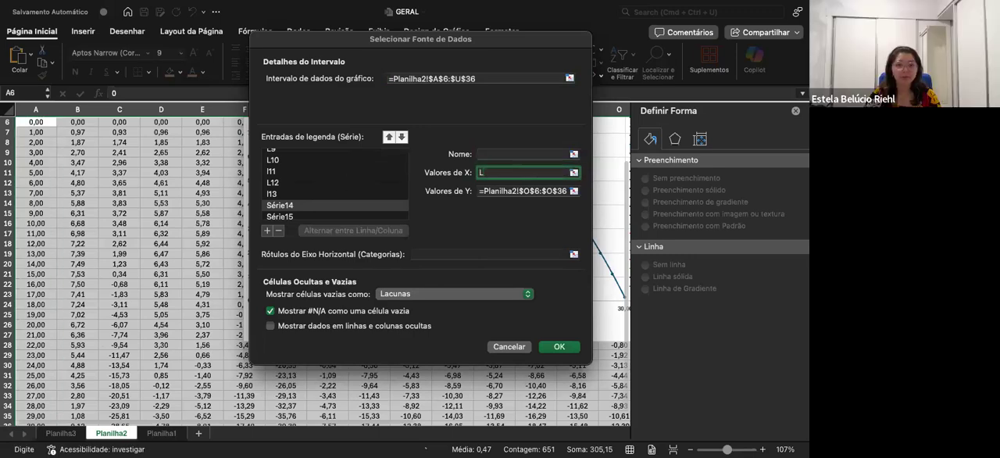
pyautogui.click(485, 151)
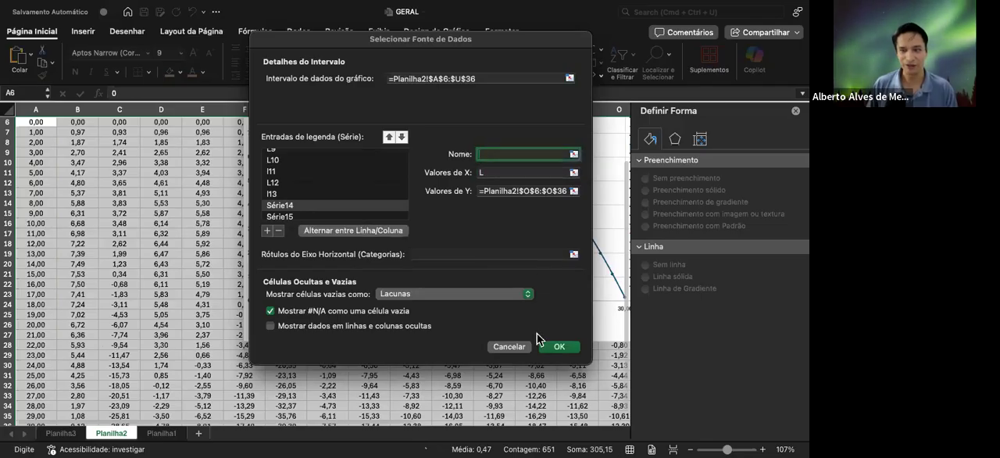
pyautogui.click(508, 346)
# Reopen the chart's data source settings and rename the series l11 as L11
pyautogui.hscroll(3, 571, 240)
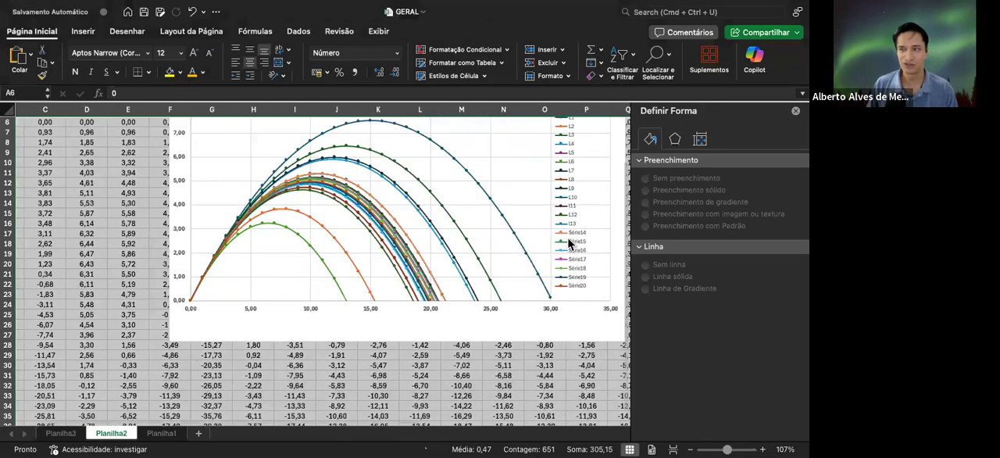
pyautogui.click(516, 238)
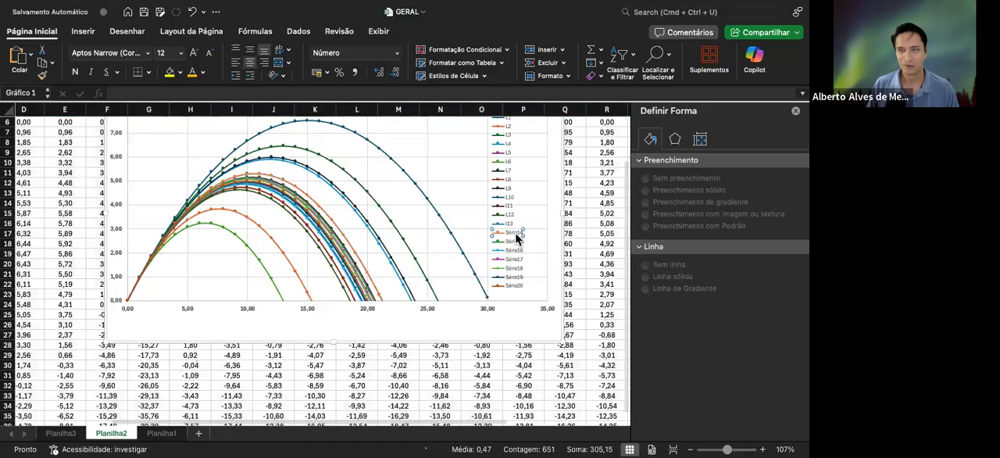
pyautogui.rightClick(516, 234)
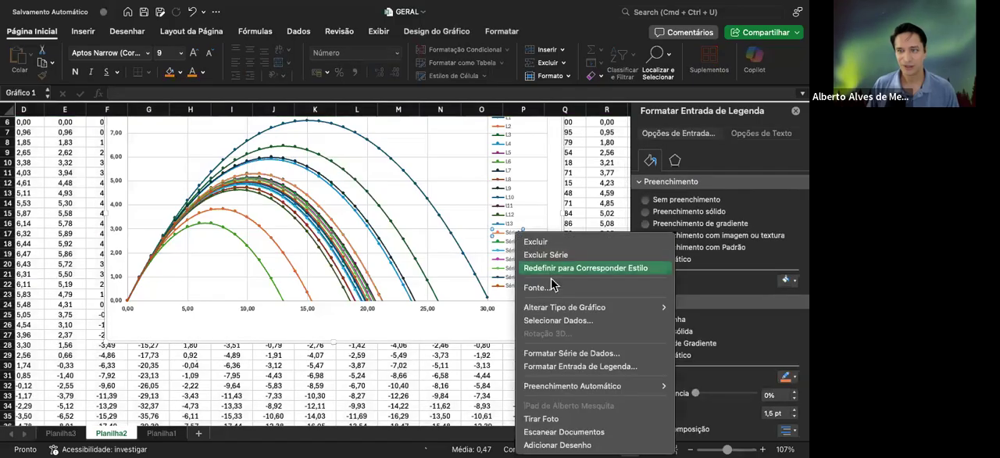
pyautogui.click(557, 320)
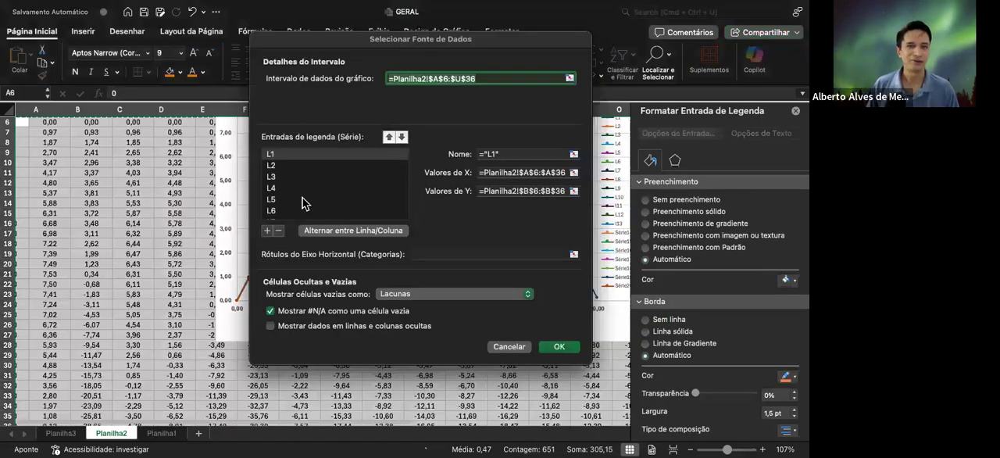
pyautogui.scroll(-5, 281, 188)
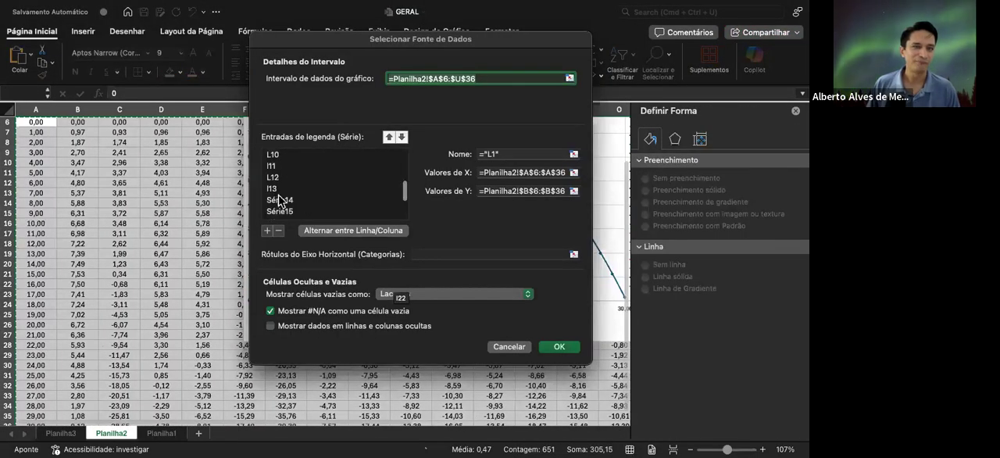
pyautogui.click(281, 206)
pyautogui.click(500, 153)
pyautogui.press('Left')
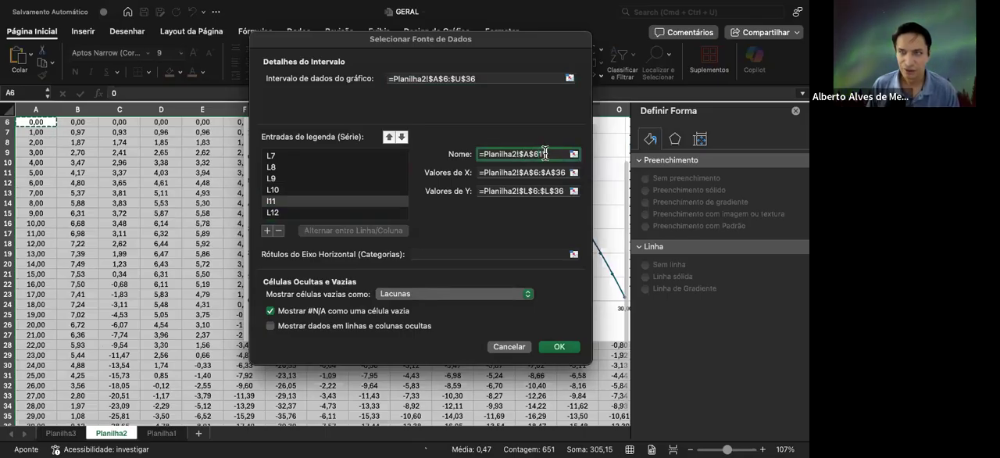
pyautogui.moveTo(545, 153); pyautogui.dragTo(473, 155)
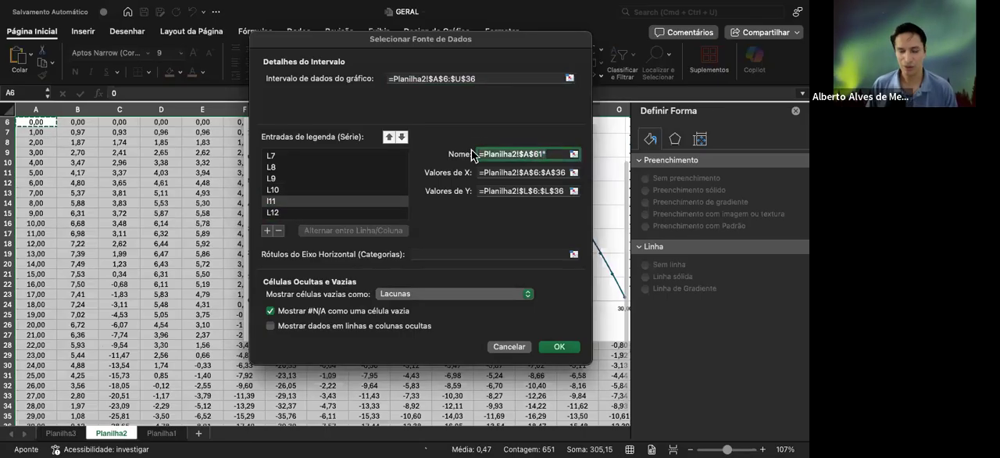
pyautogui.write('L11')
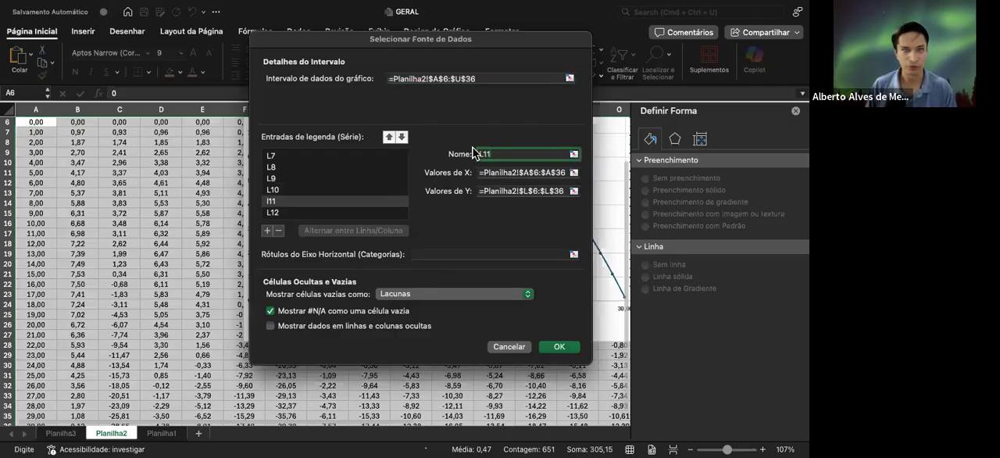
# Rename the series l13 as L13 with a capital letter
pyautogui.scroll(-3, 316, 187)
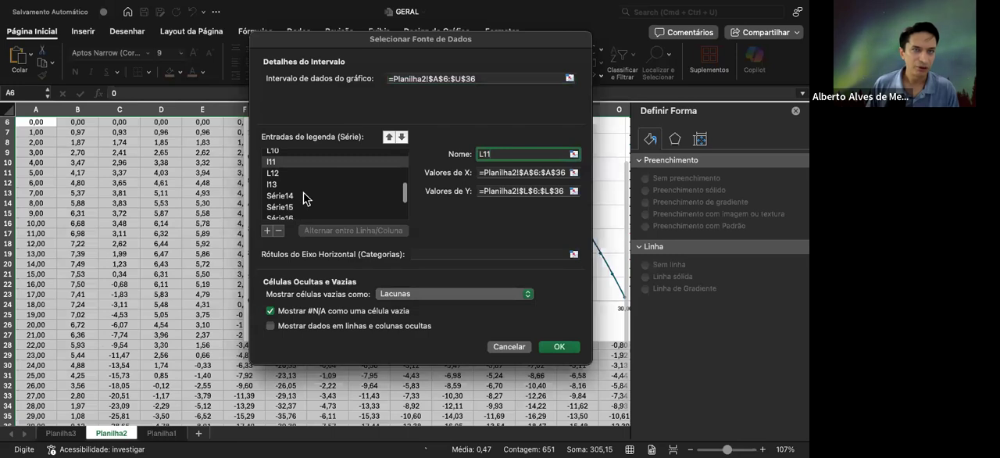
pyautogui.click(304, 199)
pyautogui.click(302, 185)
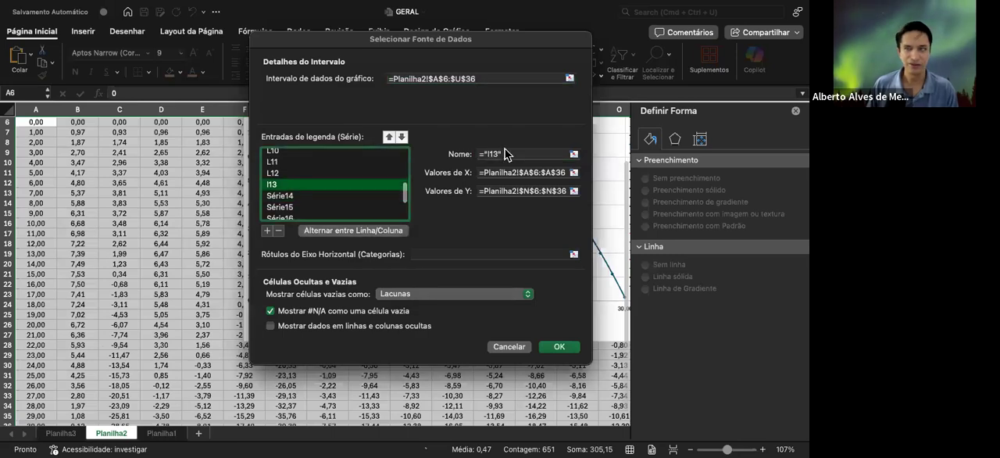
pyautogui.click(505, 154)
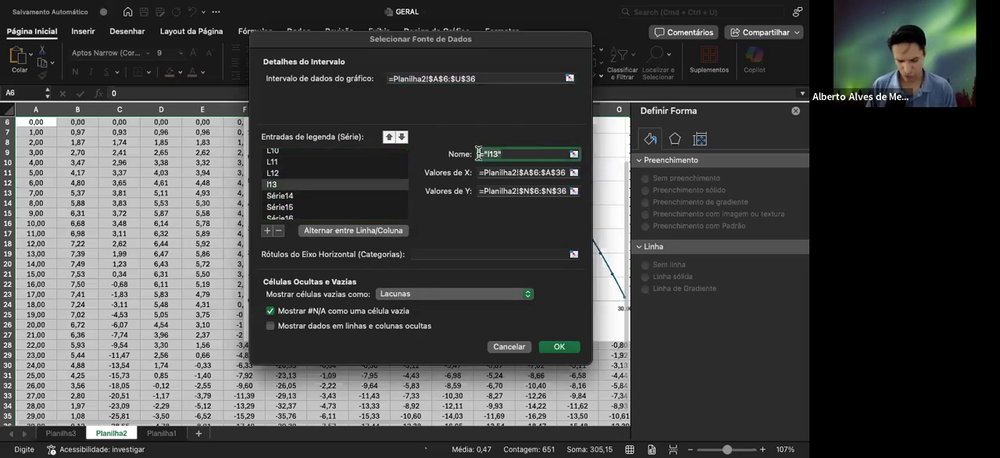
pyautogui.write('L13')
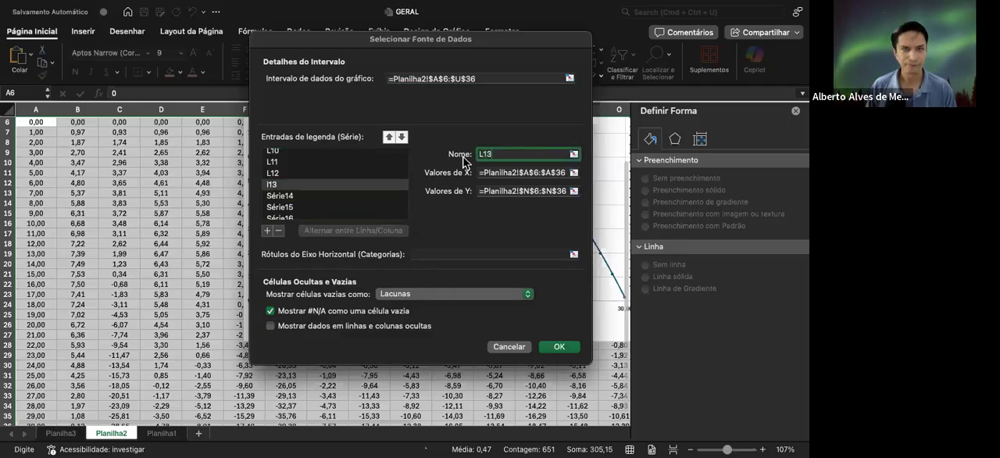
# Rename the series Série14 as L14 and Série15 as L15
pyautogui.click(327, 196)
pyautogui.click(502, 153)
pyautogui.write('L1')
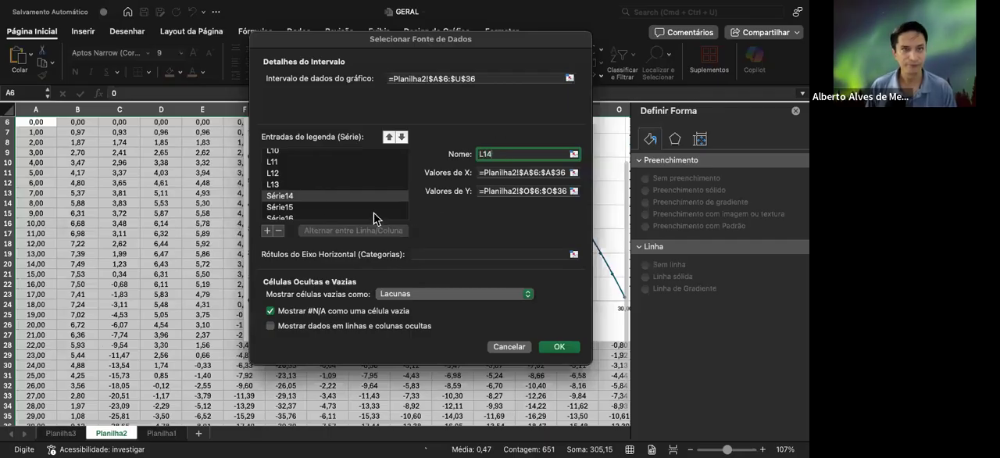
pyautogui.click(329, 209)
pyautogui.click(516, 153)
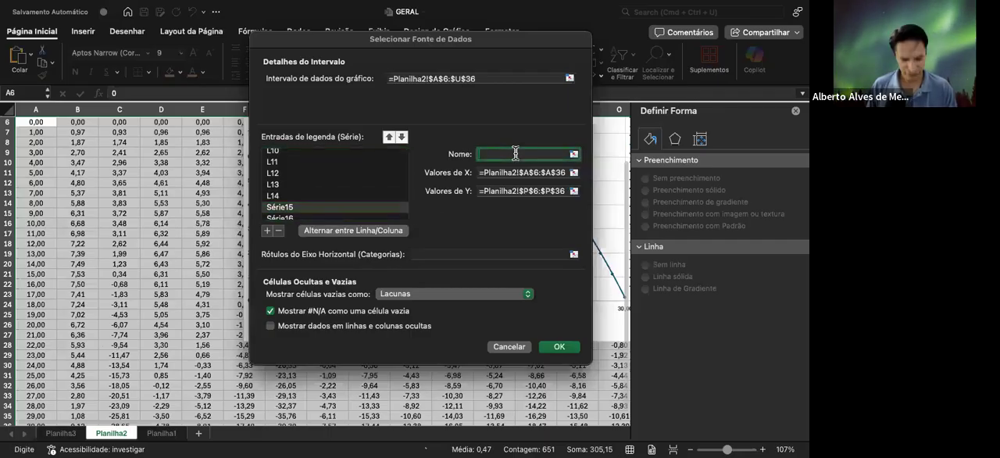
pyautogui.write('L')
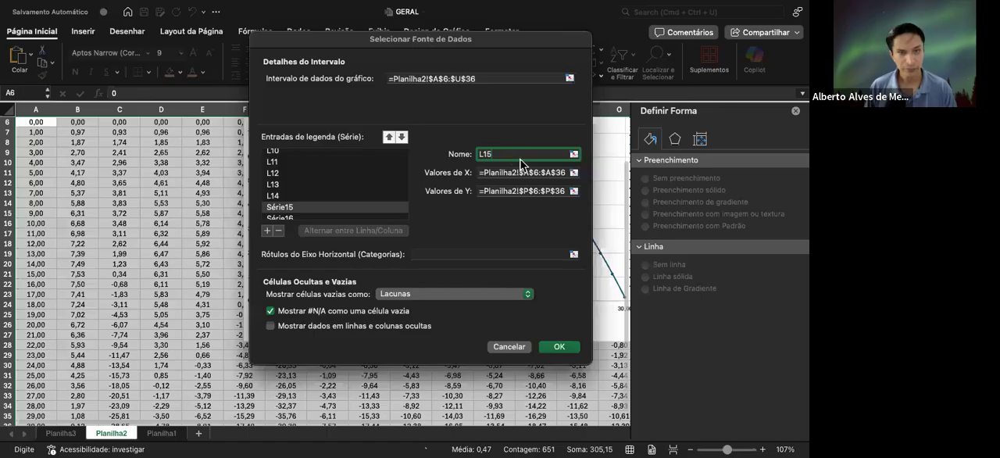
pyautogui.write('15')
# Rename the series Série16 as L16
pyautogui.scroll(-1, 313, 185)
pyautogui.click(314, 182)
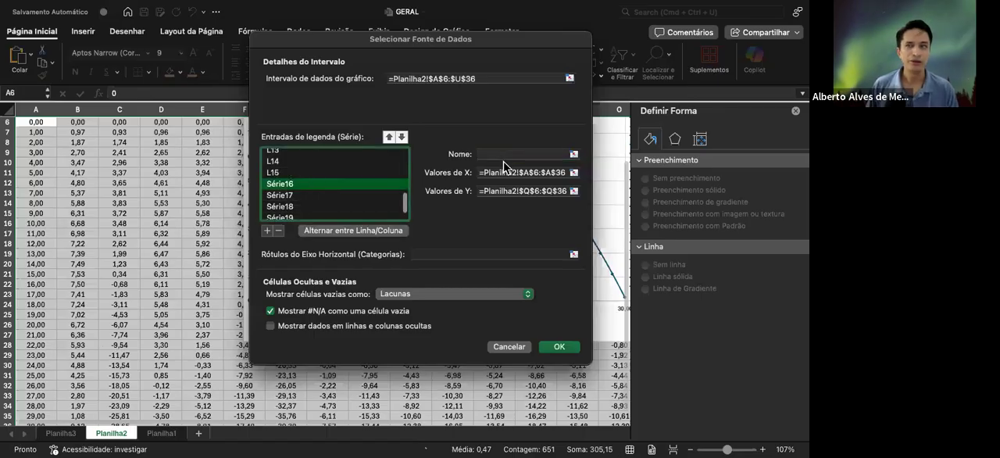
pyautogui.click(508, 153)
pyautogui.write('L')
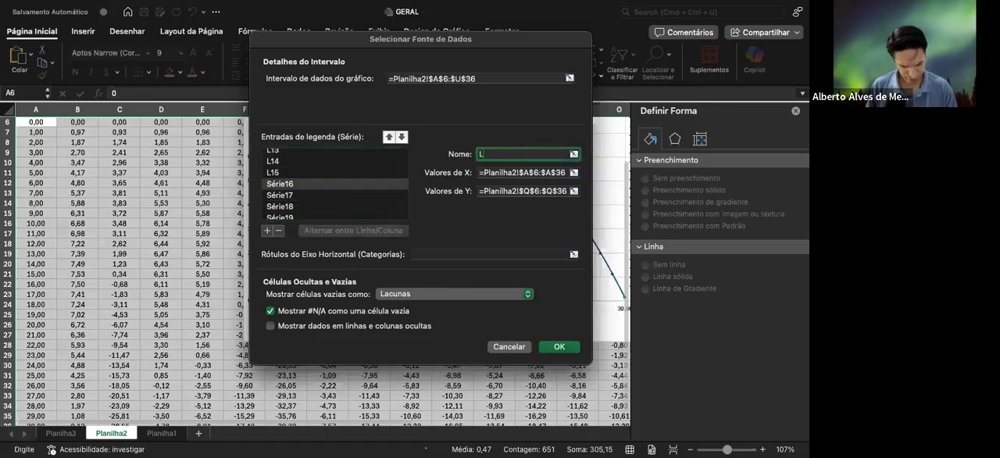
pyautogui.write('16')
pyautogui.click(314, 194)
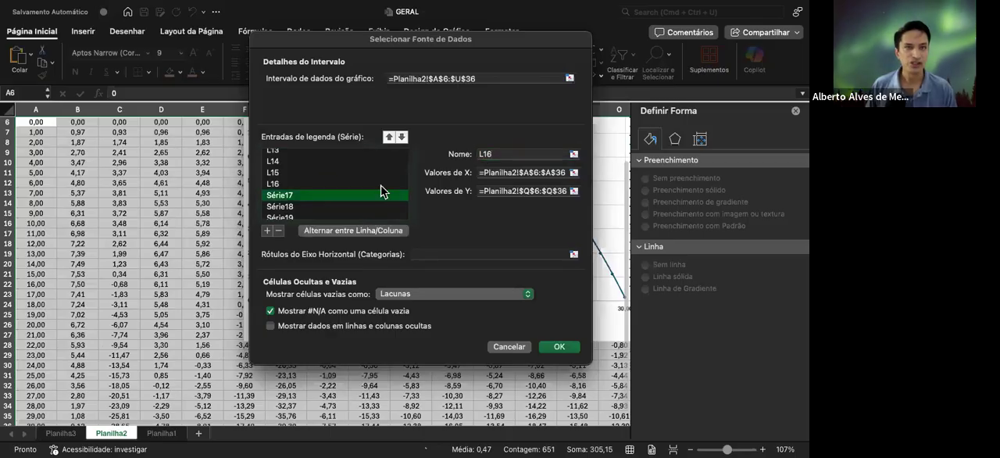
# Rename the series Série17 as L17 and Série18 as L18
pyautogui.click(500, 153)
pyautogui.write('L')
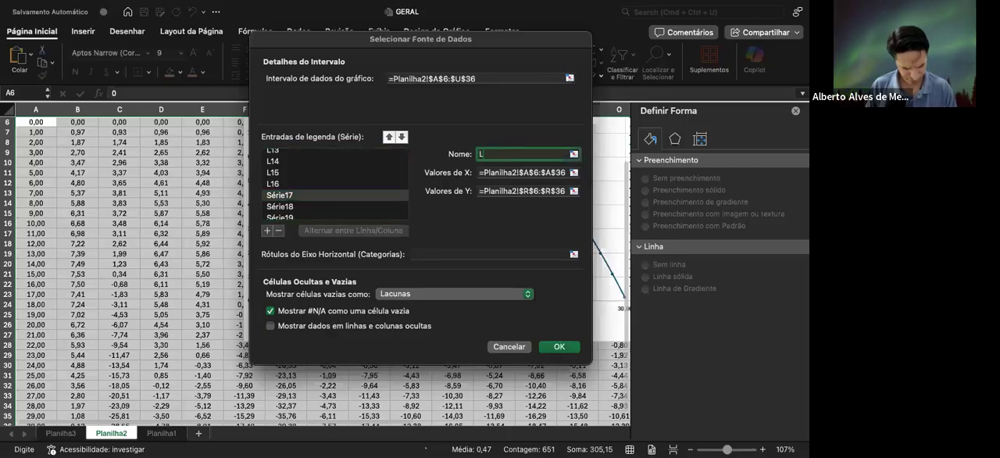
pyautogui.click(337, 206)
pyautogui.click(490, 152)
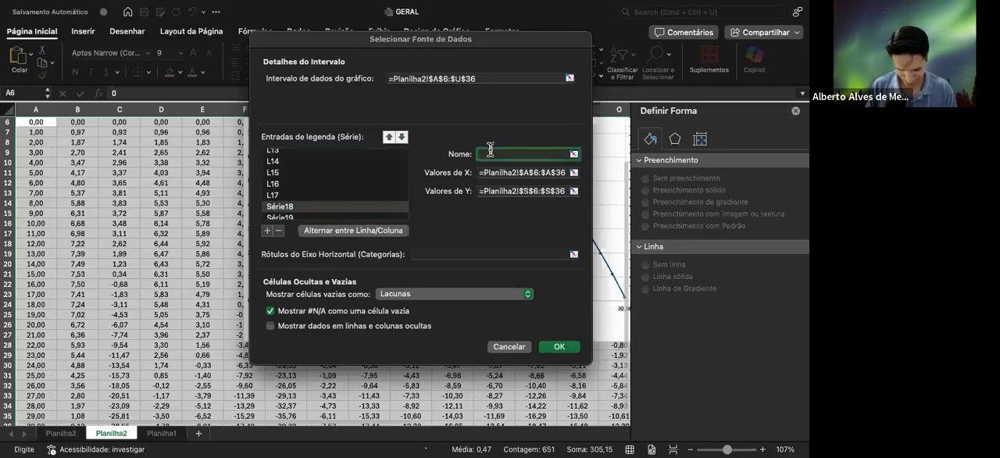
pyautogui.write('L18')
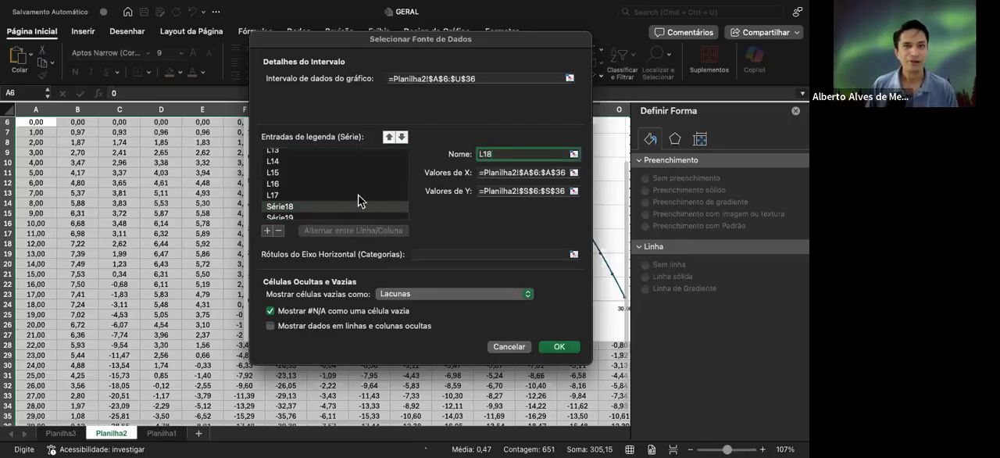
# Rename the series Série19 as L19 and Série20 as L20, and apply the data source changes
pyautogui.scroll(-2, 317, 209)
pyautogui.click(313, 203)
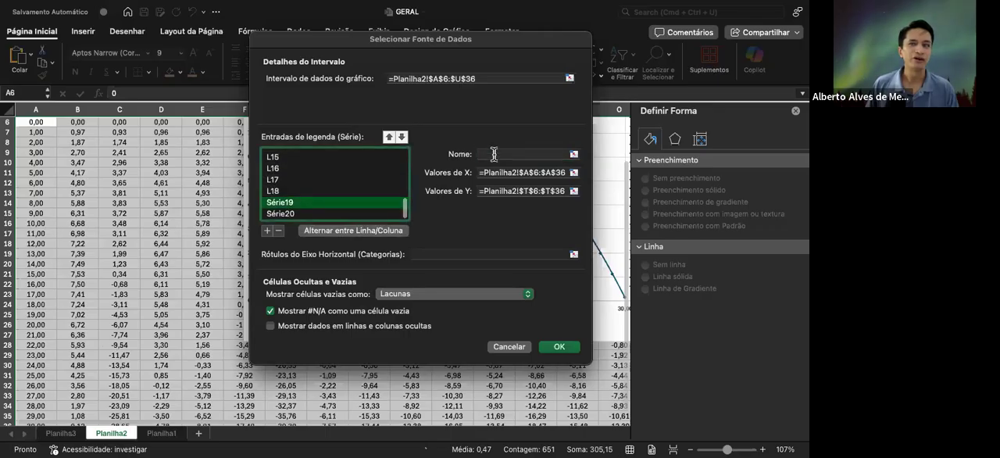
pyautogui.click(493, 154)
pyautogui.write('L19')
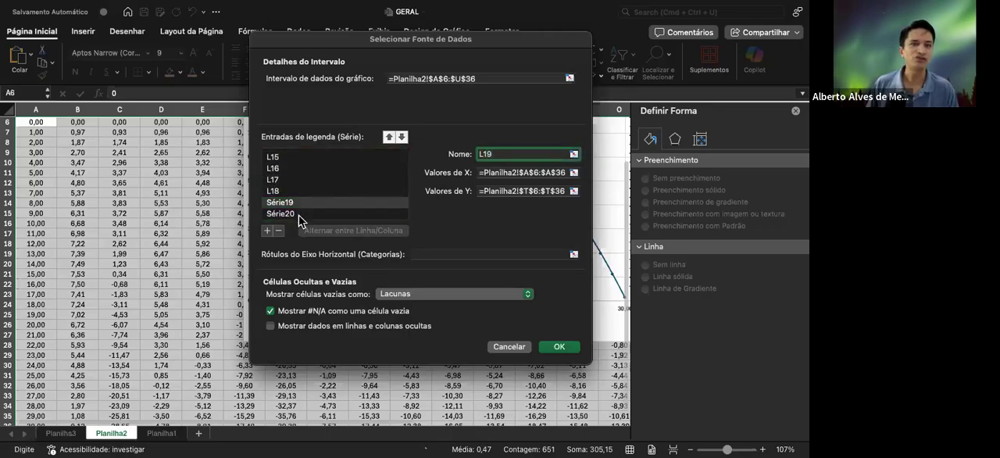
pyautogui.click(299, 214)
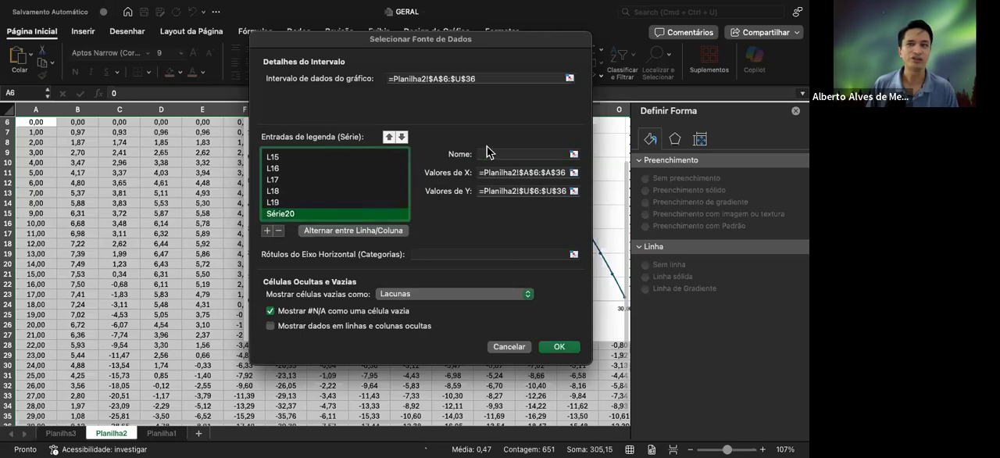
pyautogui.click(491, 154)
pyautogui.write('L')
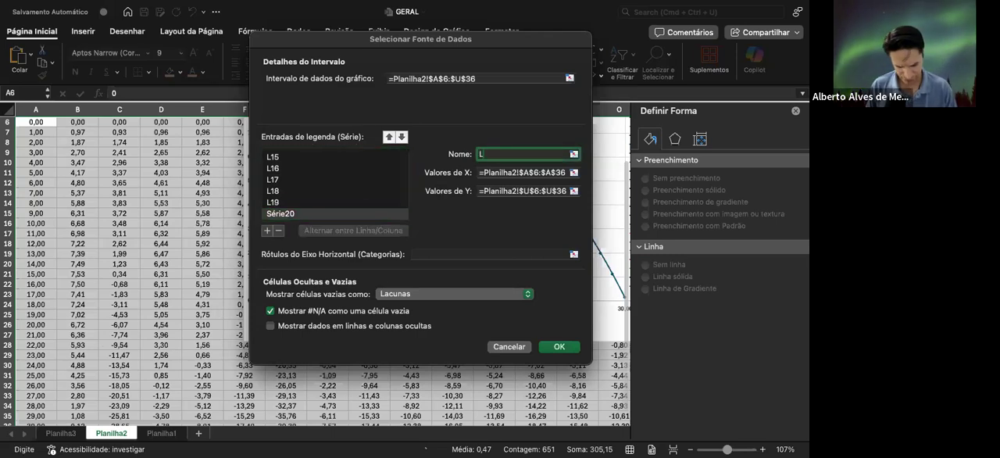
pyautogui.write('20')
pyautogui.press('Return')
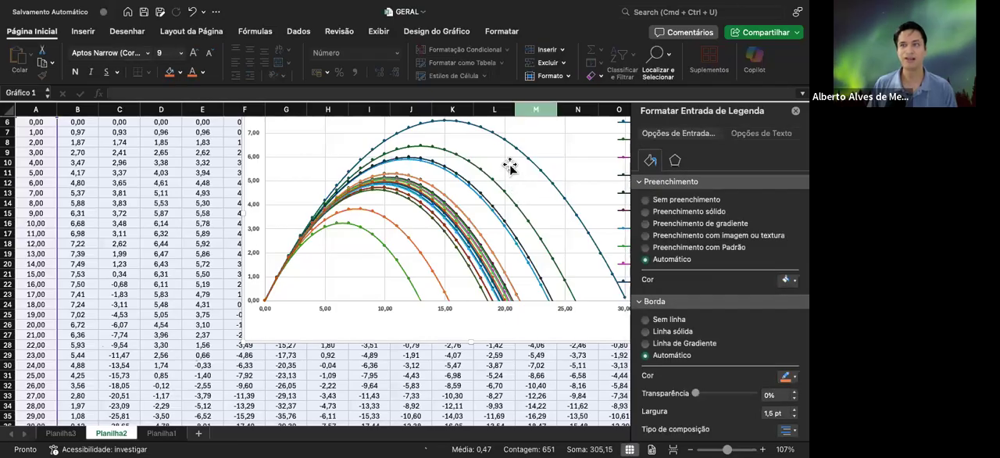
# Enlarge the chart outward from its lower-left corner, keeping its upper-right corner in place
pyautogui.hscroll(2, 469, 170)
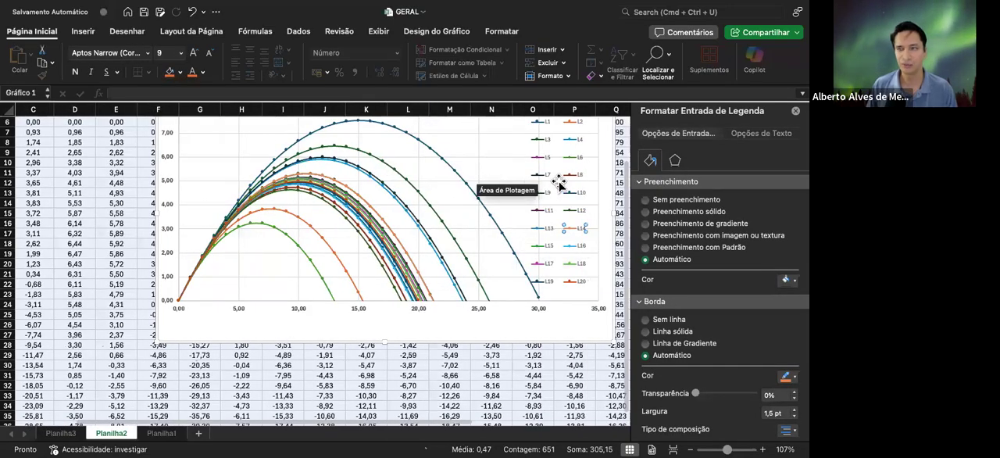
pyautogui.scroll(3, 559, 182)
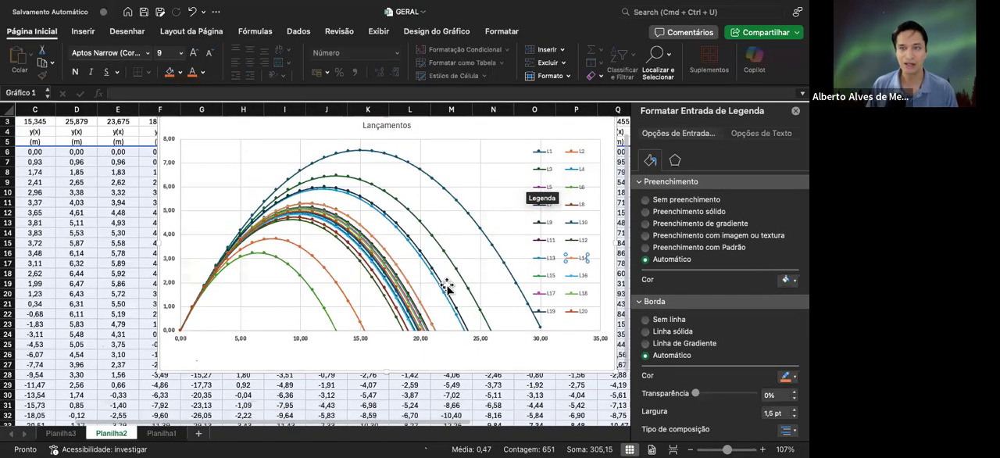
pyautogui.scroll(-1, 448, 287)
pyautogui.moveTo(131, 394); pyautogui.dragTo(118, 410)
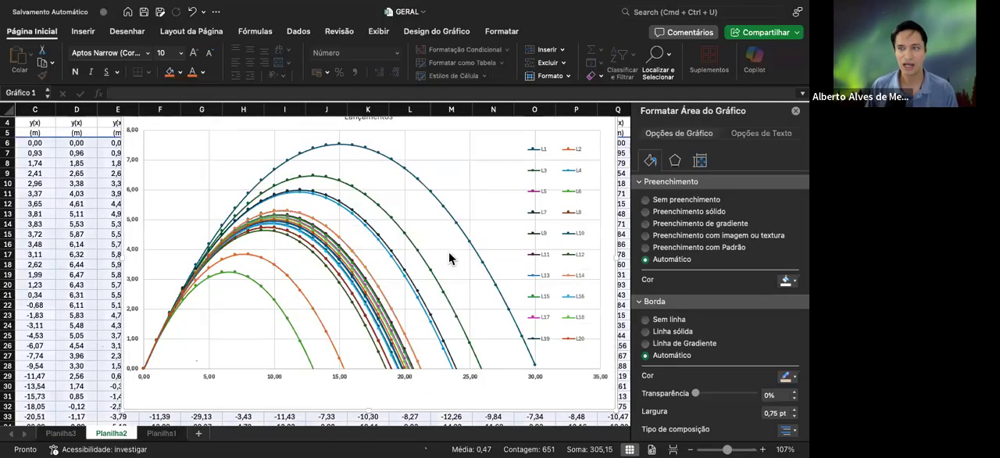
# Narrow the chart legend into a single column and stretch it upward slightly
pyautogui.click(542, 283)
pyautogui.moveTo(520, 243); pyautogui.dragTo(552, 244)
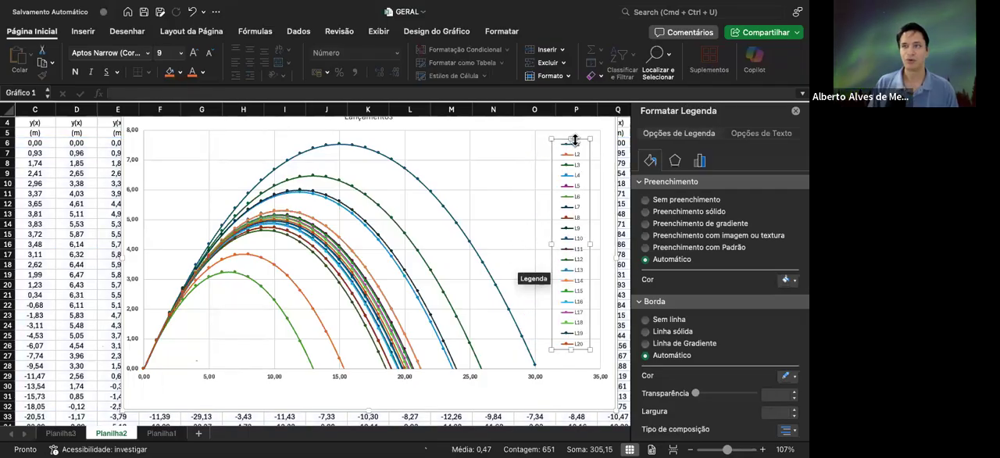
pyautogui.moveTo(570, 138); pyautogui.dragTo(570, 133)
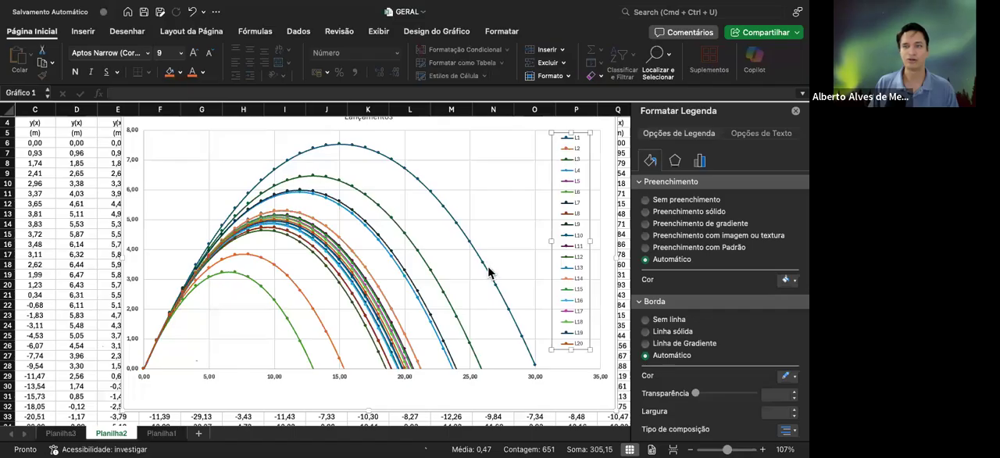
# Format the chart title Lançamentos as bold Arial, size 20
pyautogui.scroll(2, 484, 272)
pyautogui.click(377, 136)
pyautogui.click(75, 72)
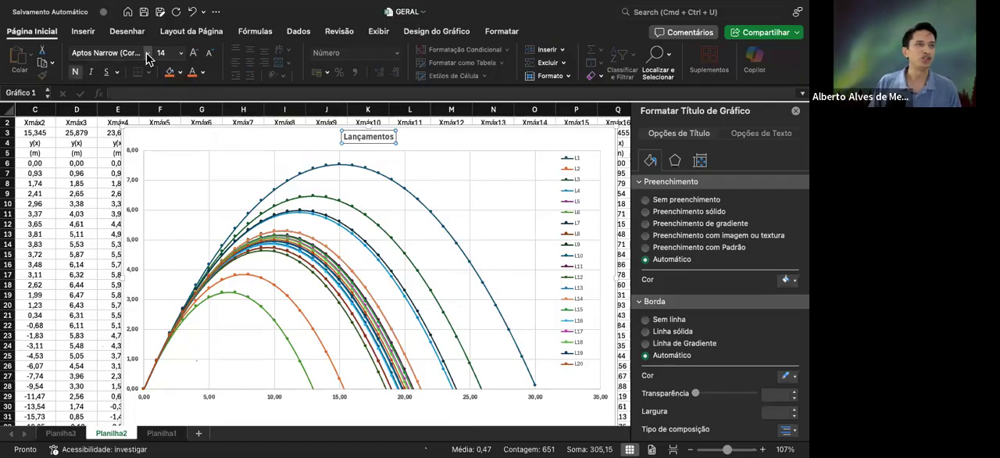
pyautogui.click(147, 53)
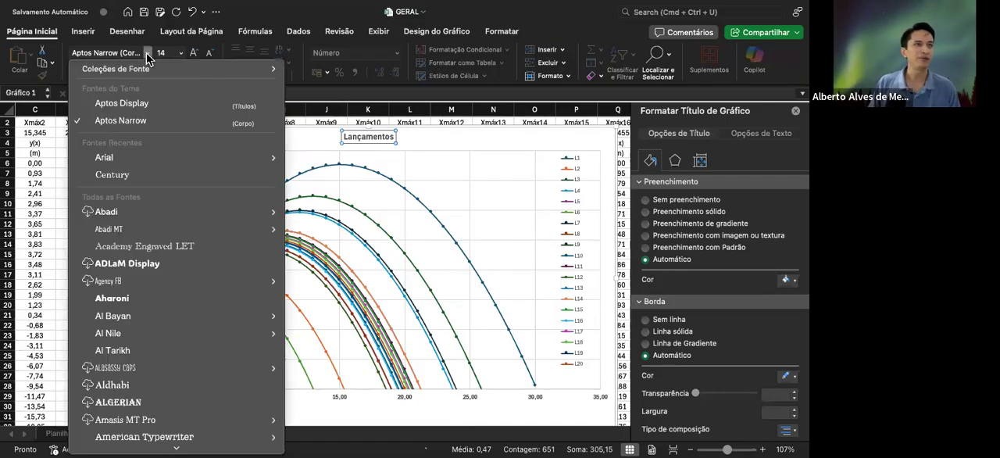
pyautogui.click(97, 158)
pyautogui.click(194, 54)
pyautogui.click(194, 54)
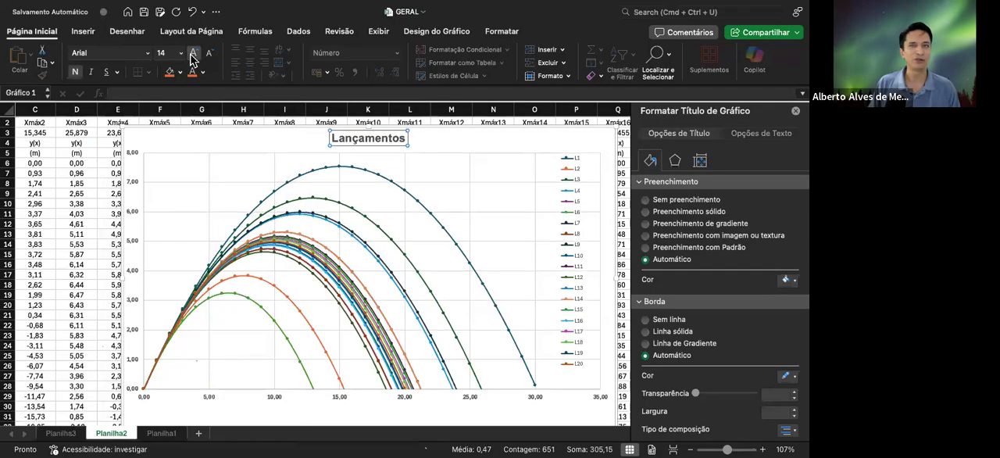
pyautogui.click(194, 53)
pyautogui.click(194, 53)
pyautogui.scroll(-2, 195, 168)
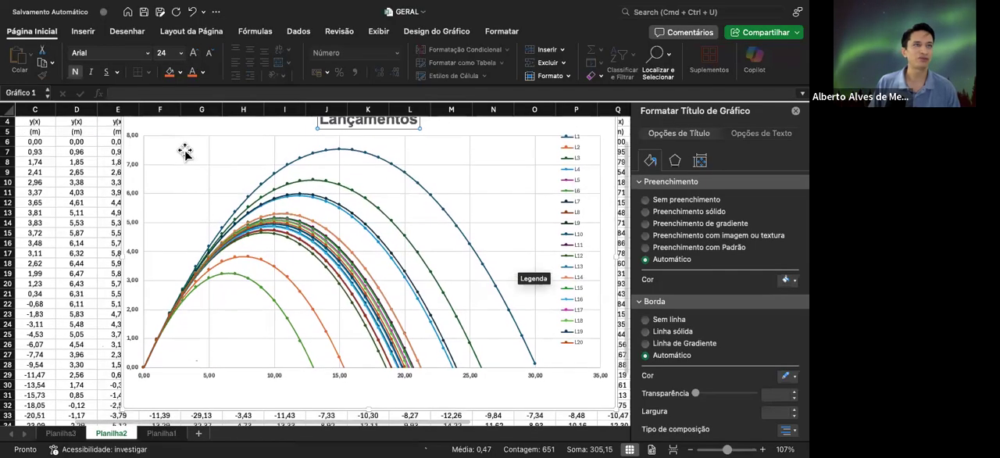
pyautogui.click(209, 52)
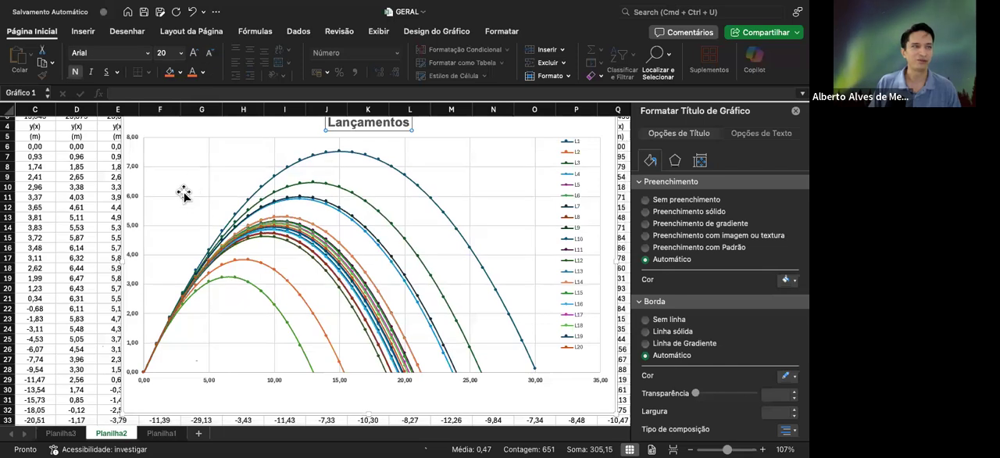
# Add a title to the chart's vertical axis and set its text to "y(t) [m]"
pyautogui.click(133, 174)
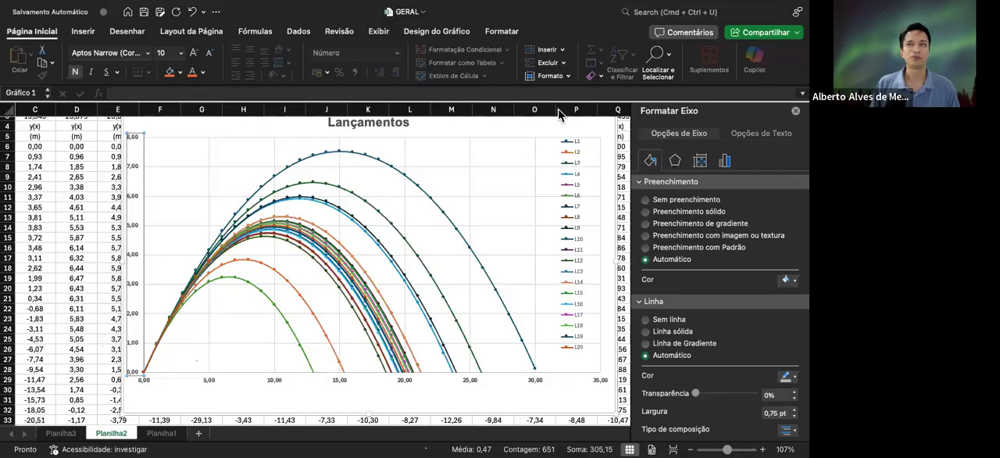
pyautogui.click(443, 32)
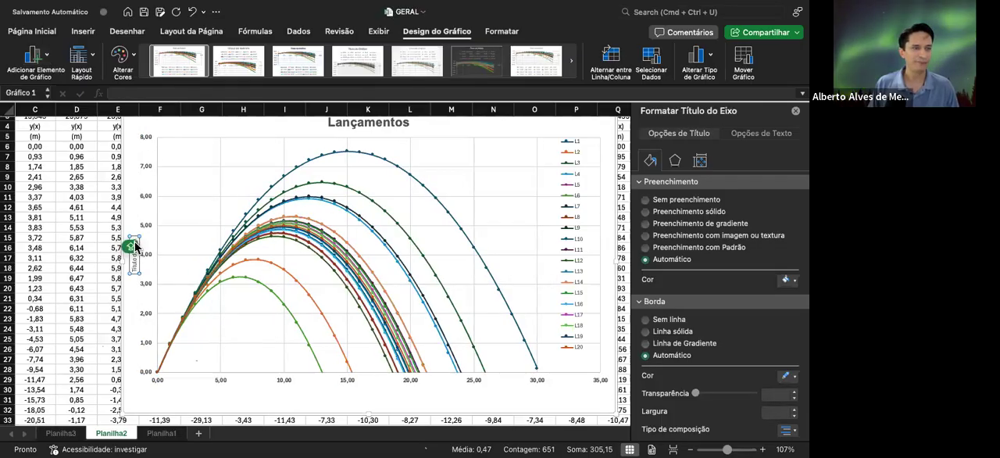
pyautogui.moveTo(134, 243); pyautogui.dragTo(135, 281)
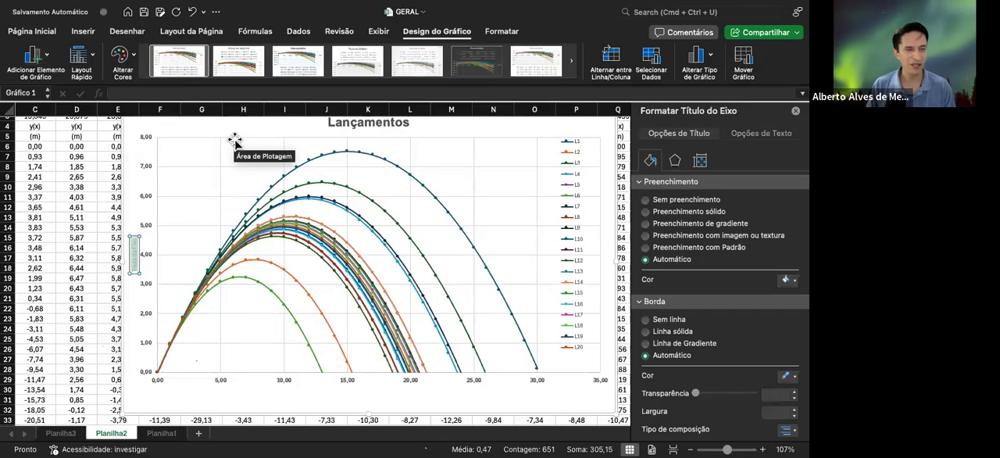
pyautogui.press('BackSpace')
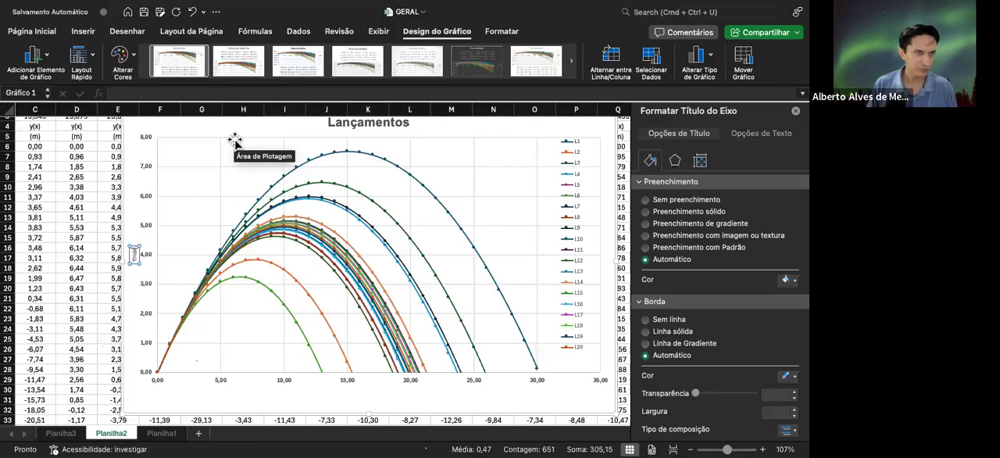
pyautogui.press('BackSpace')
pyautogui.press('BackSpace')
pyautogui.press('BackSpace')
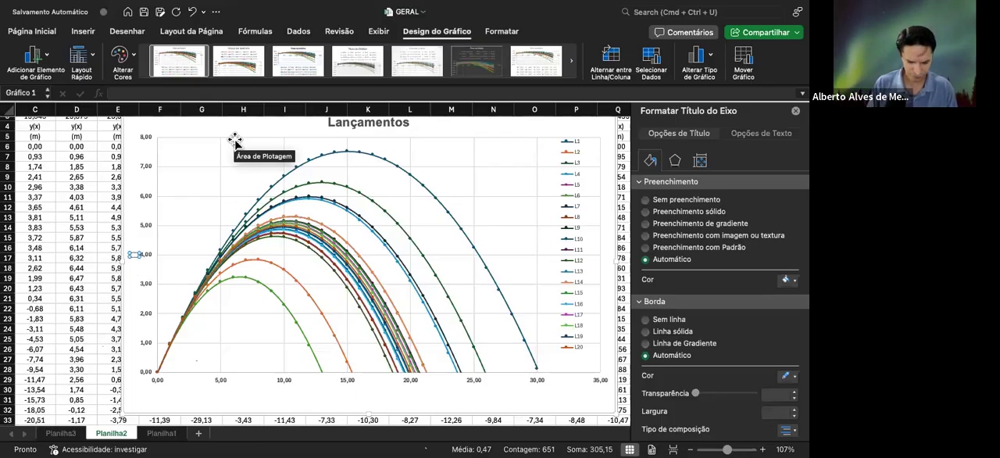
pyautogui.write('Y')
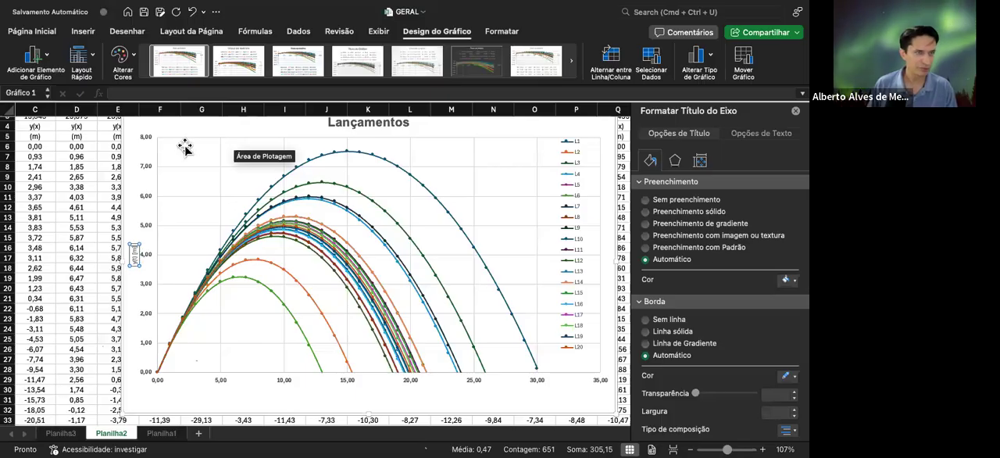
# Format the vertical axis title as bold Arial, size 14
pyautogui.click(31, 31)
pyautogui.click(75, 71)
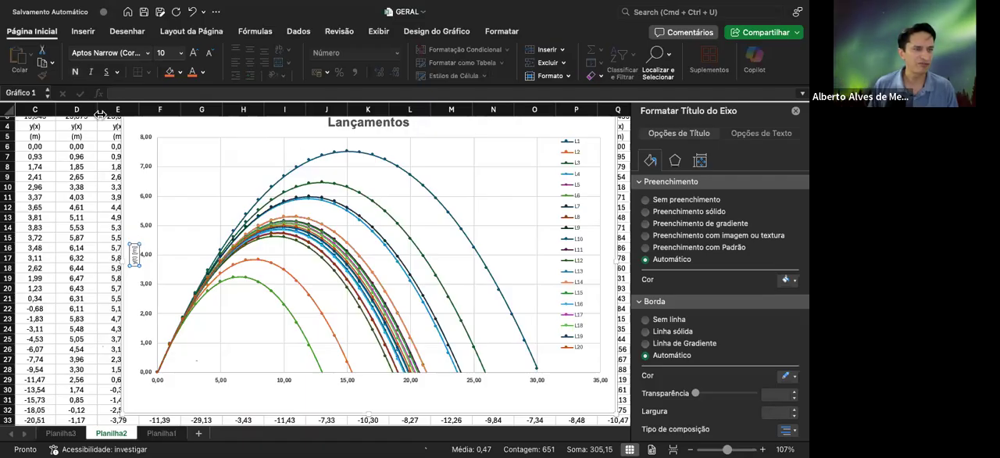
pyautogui.click(72, 74)
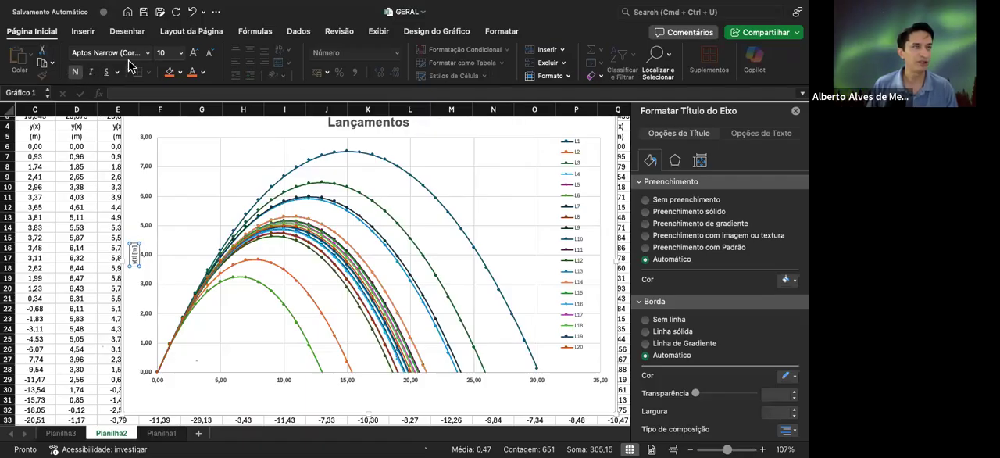
pyautogui.click(148, 53)
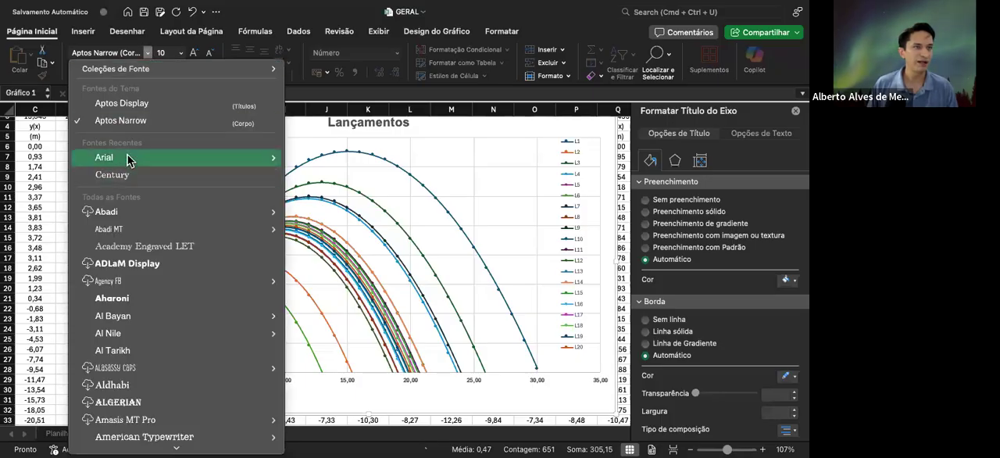
pyautogui.click(194, 53)
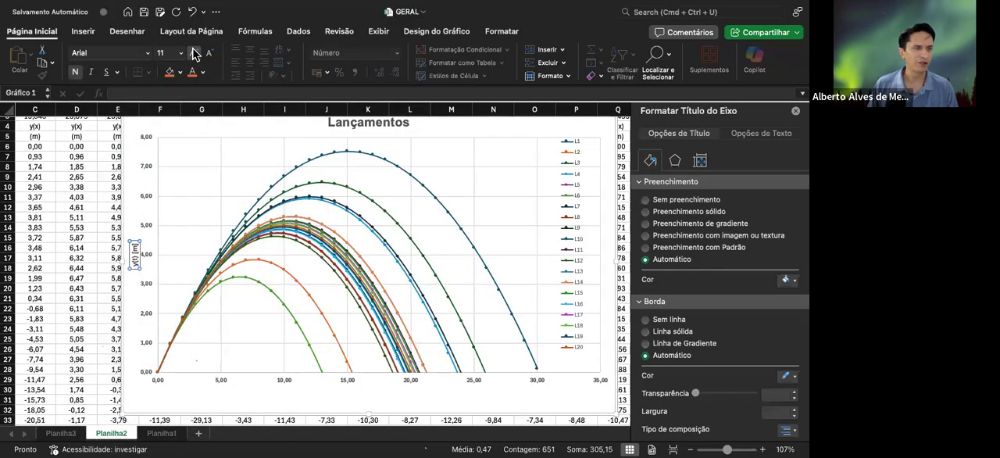
pyautogui.click(194, 52)
pyautogui.click(194, 53)
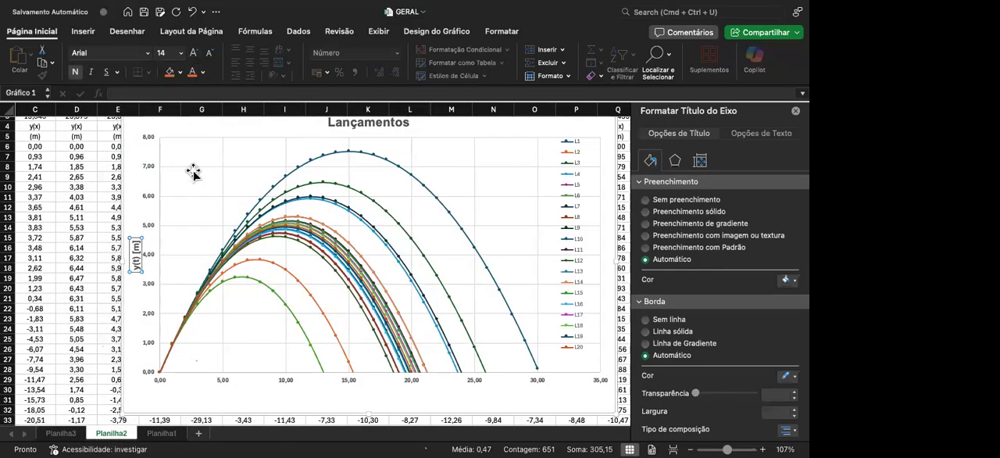
pyautogui.scroll(-2, 193, 173)
pyautogui.scroll(-3, 289, 262)
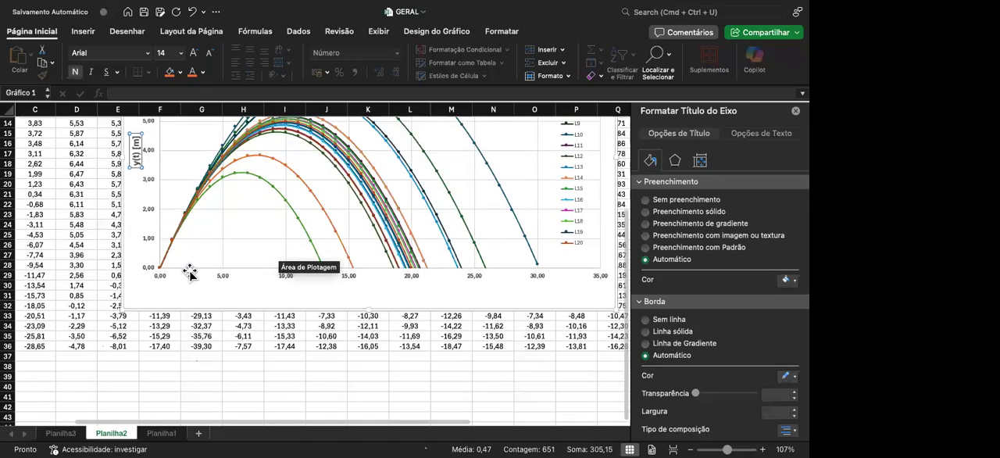
pyautogui.click(221, 278)
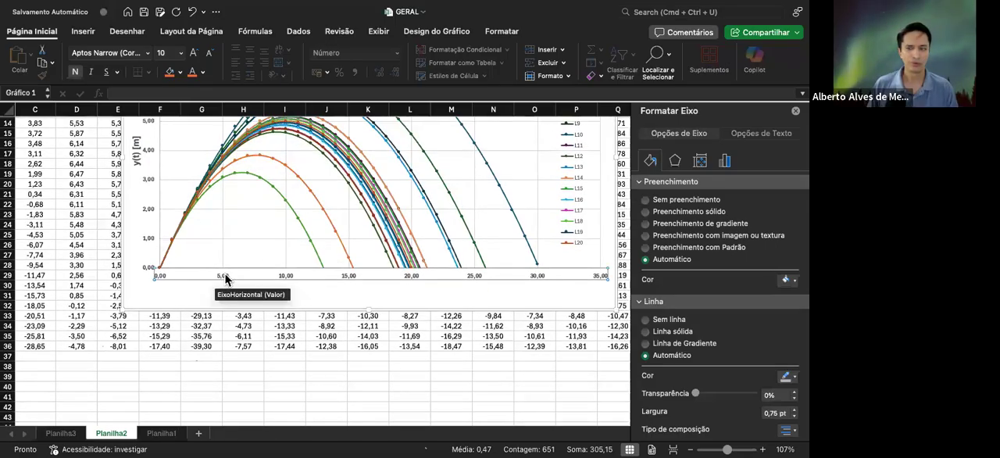
pyautogui.scroll(2, 151, 223)
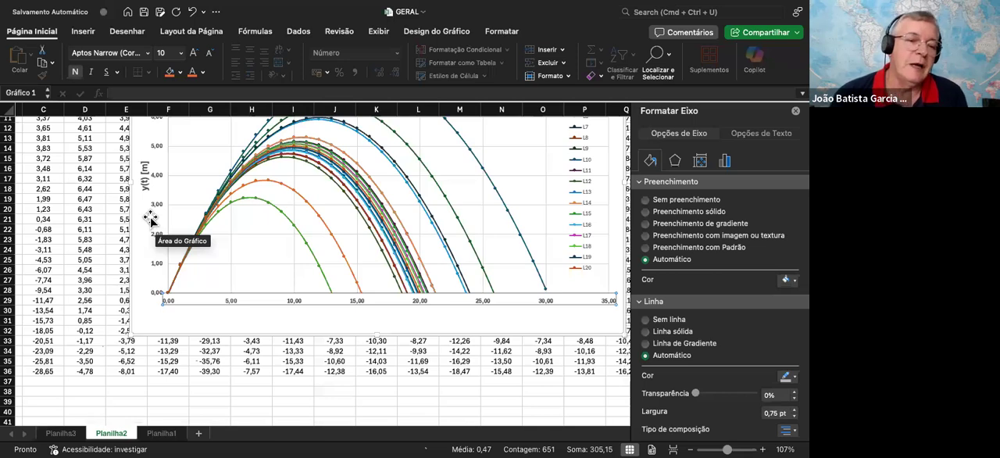
# Change the vertical axis title's text to "Altura y [m]"
pyautogui.click(143, 178)
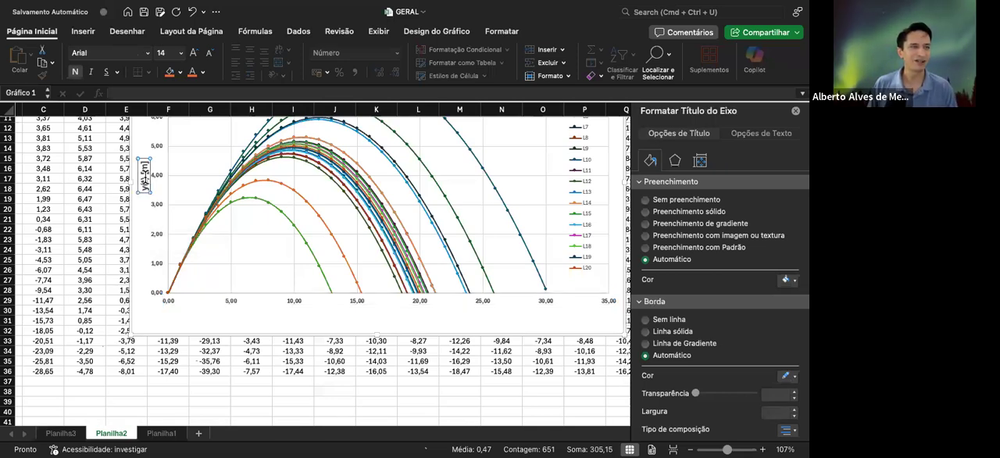
pyautogui.press('BackSpace')
pyautogui.press('BackSpace')
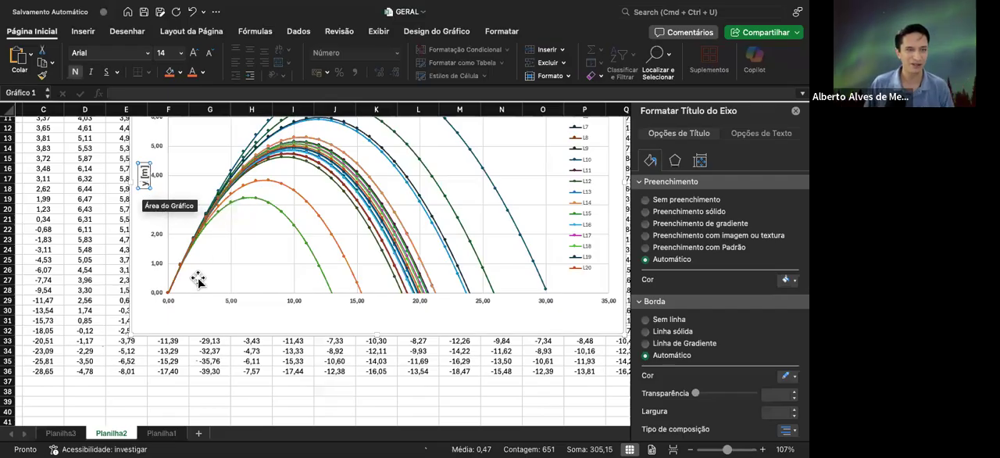
pyautogui.write('y')
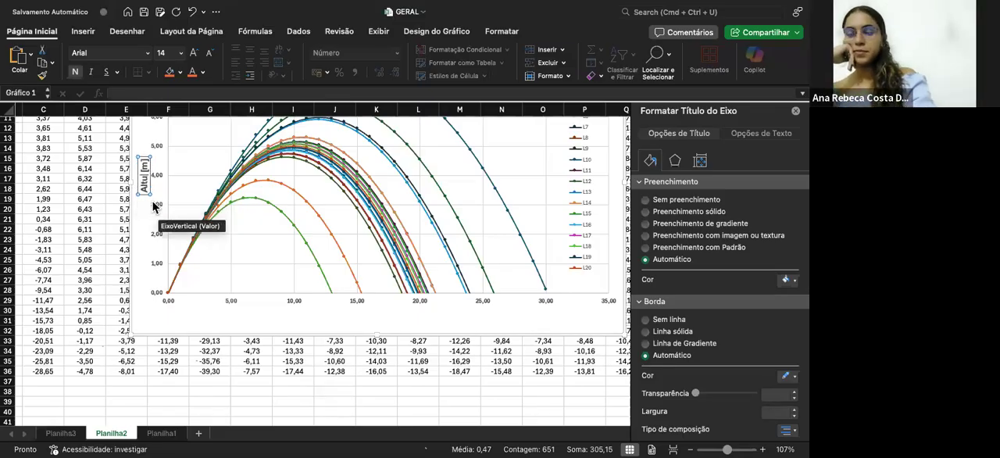
pyautogui.write('ra')
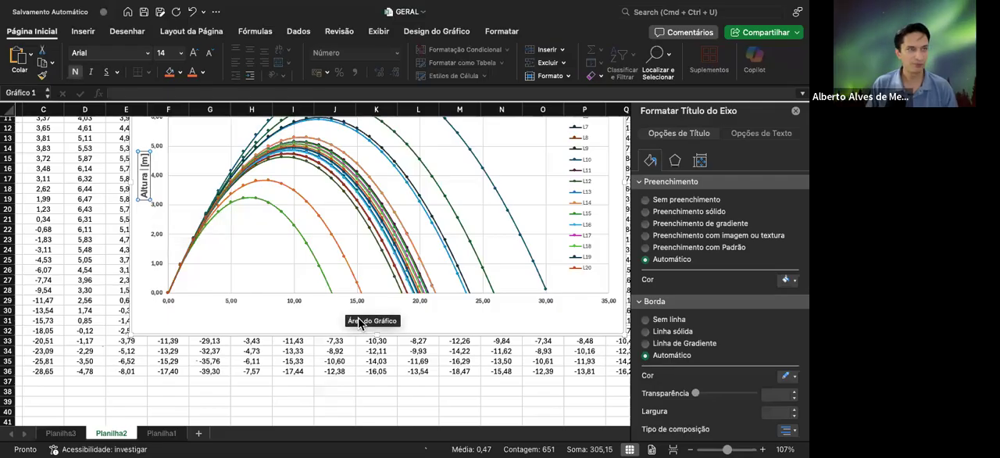
pyautogui.write(' y')
# Add a title to the chart's horizontal axis
pyautogui.scroll(5, 43, 260)
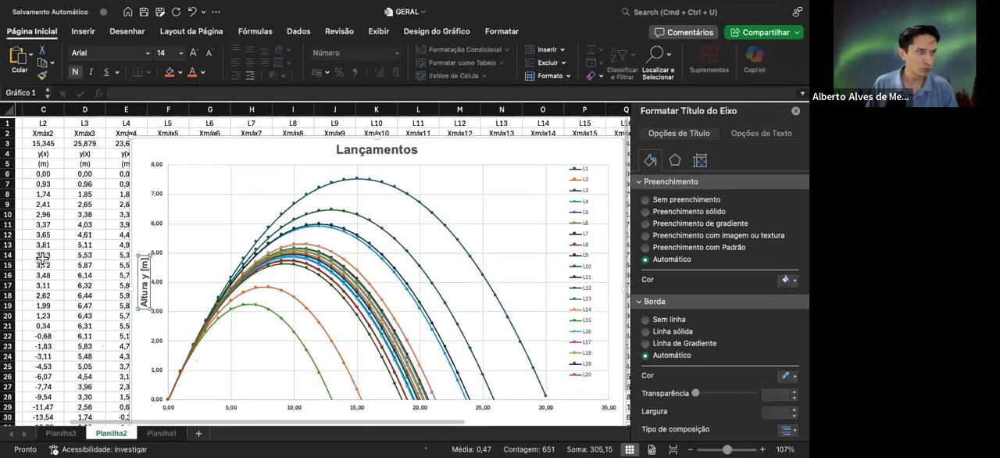
pyautogui.scroll(-1, 43, 260)
pyautogui.scroll(1, 43, 259)
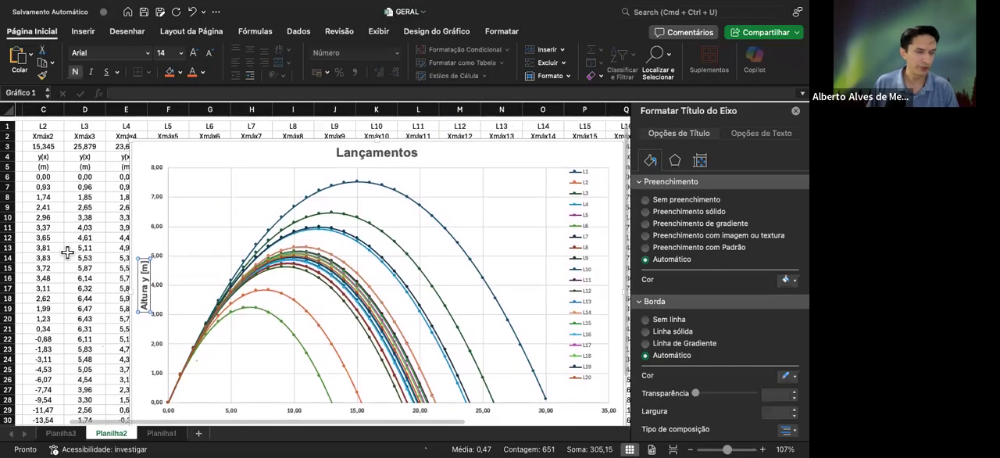
pyautogui.hscroll(-2, 91, 254)
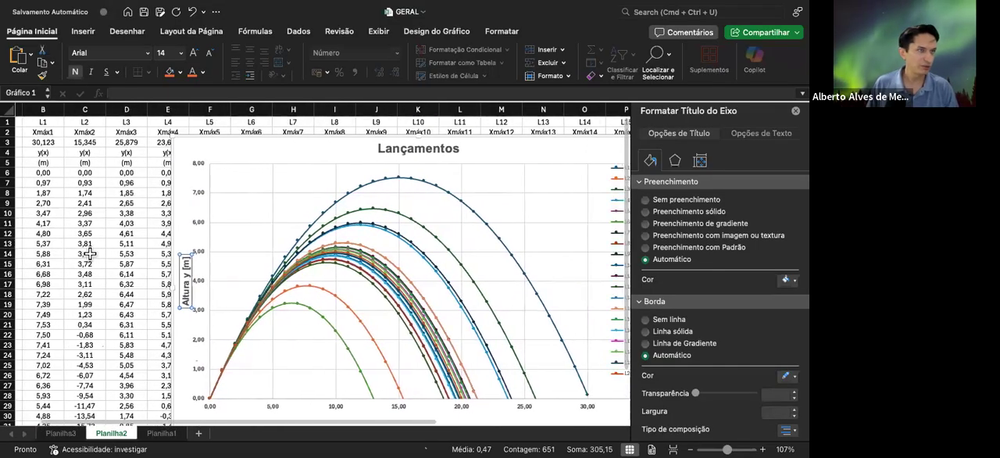
pyautogui.hscroll(-2, 91, 254)
pyautogui.scroll(-5, 134, 252)
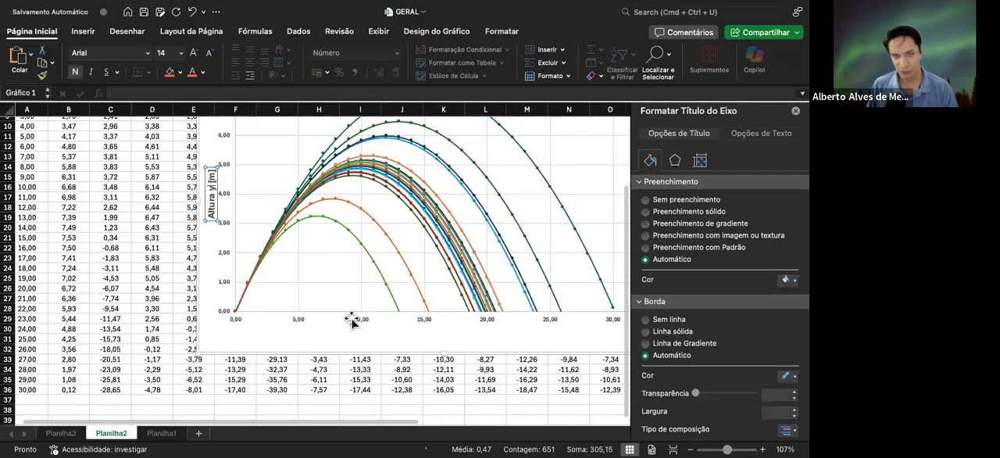
pyautogui.click(259, 321)
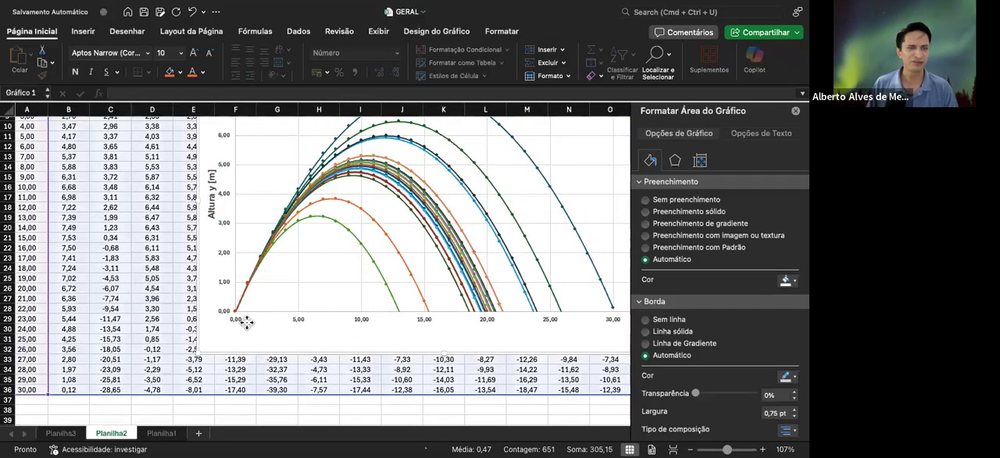
pyautogui.click(296, 325)
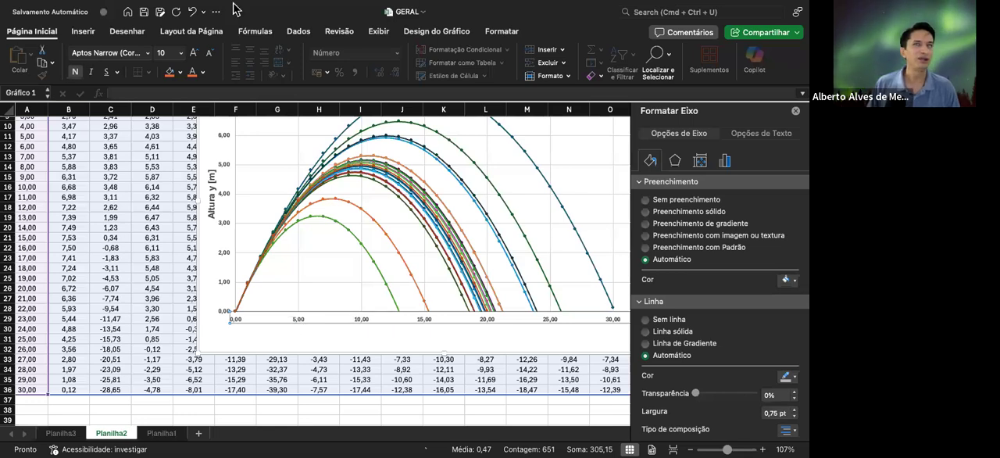
pyautogui.click(433, 36)
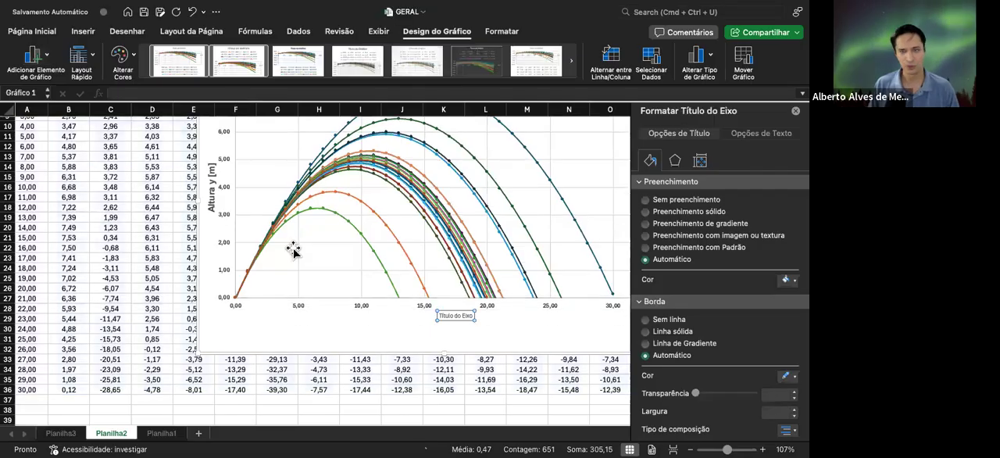
# Replace the horizontal axis title's placeholder text with "Alcance x [m]"
pyautogui.scroll(1, 451, 331)
pyautogui.scroll(2, 451, 332)
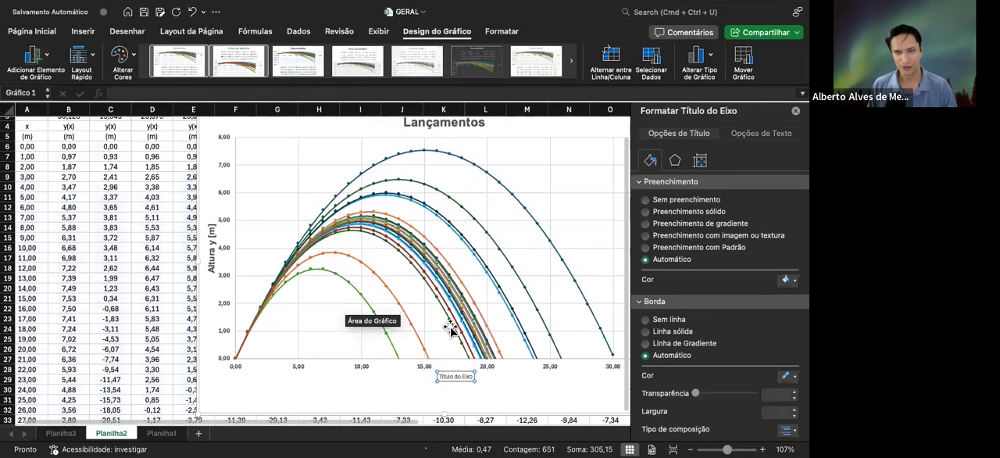
pyautogui.scroll(-2, 453, 336)
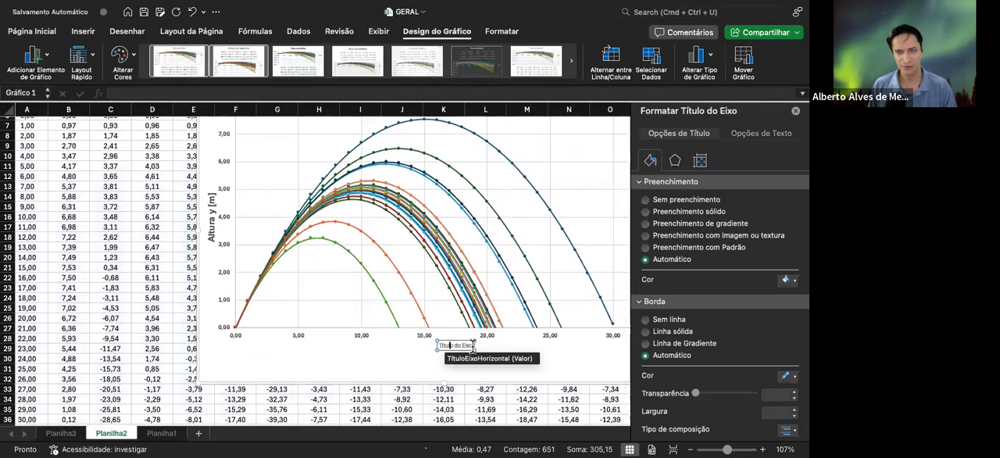
pyautogui.moveTo(438, 345); pyautogui.dragTo(428, 342)
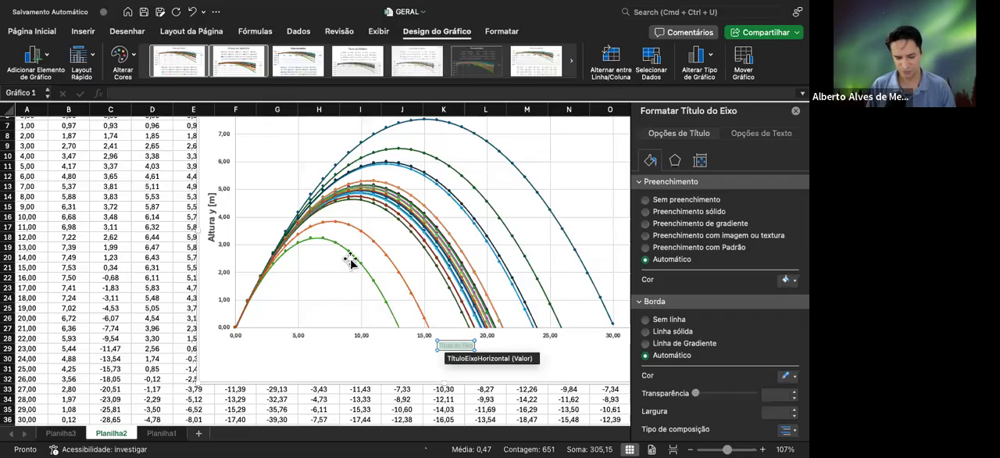
pyautogui.write('Alcance')
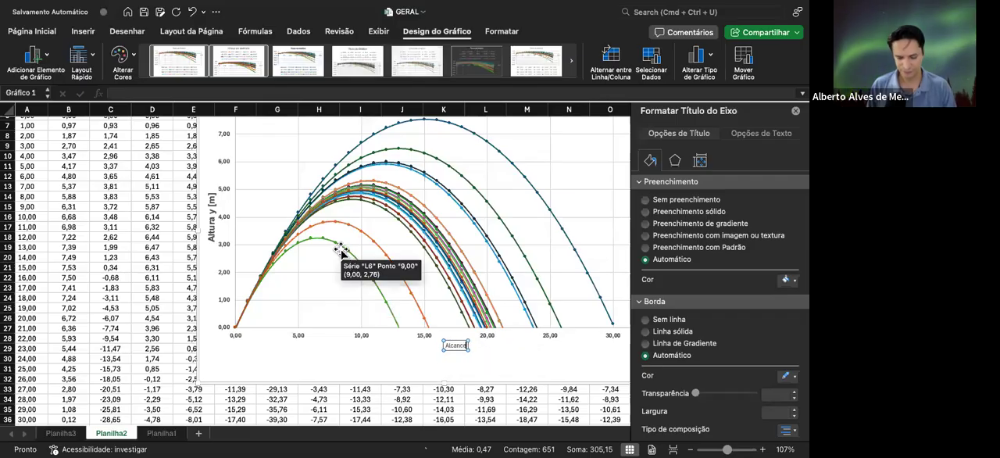
pyautogui.write(' x')
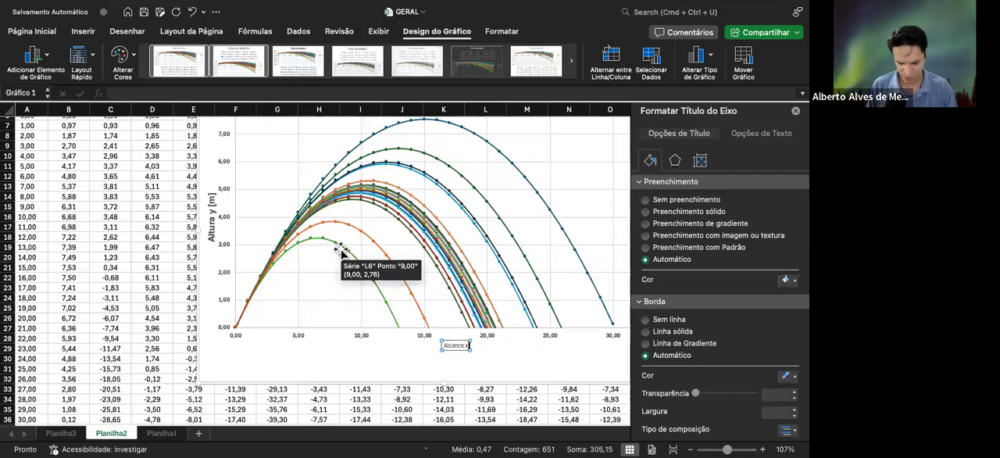
pyautogui.write(' [m]')
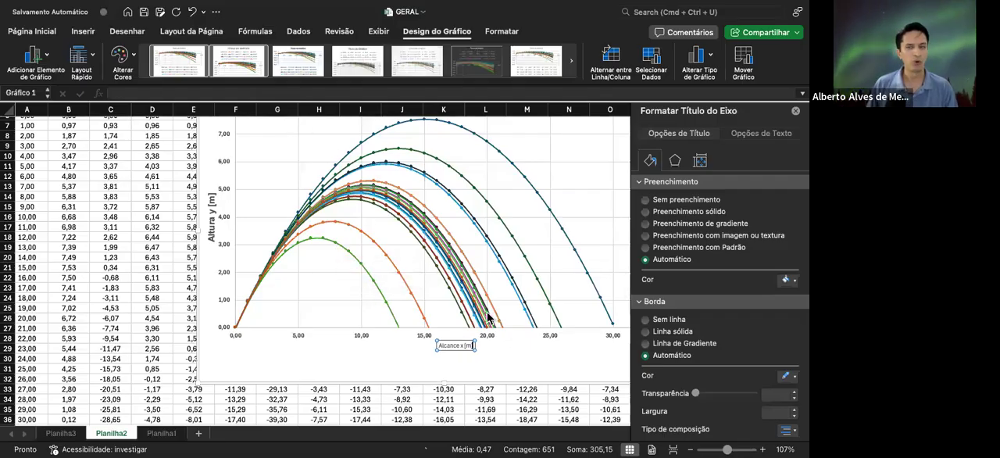
# Format the horizontal axis title as bold, size 14
pyautogui.click(33, 34)
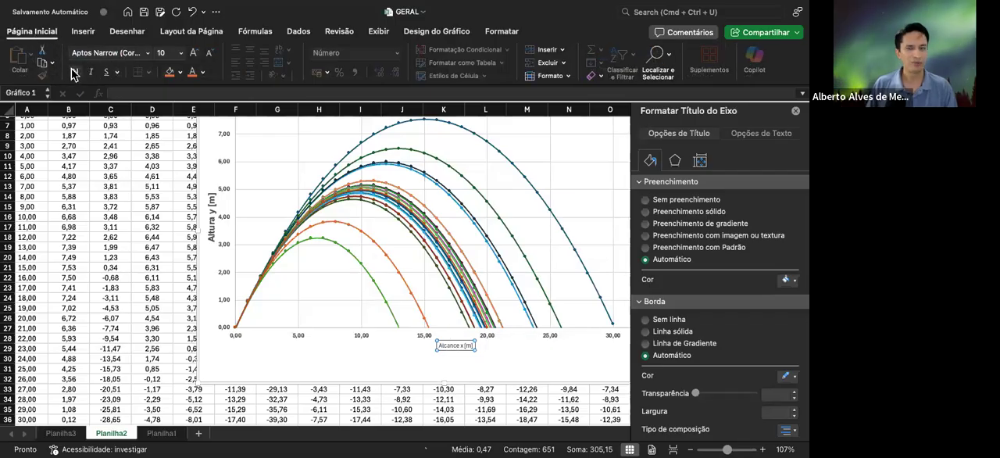
pyautogui.click(195, 53)
pyautogui.click(194, 53)
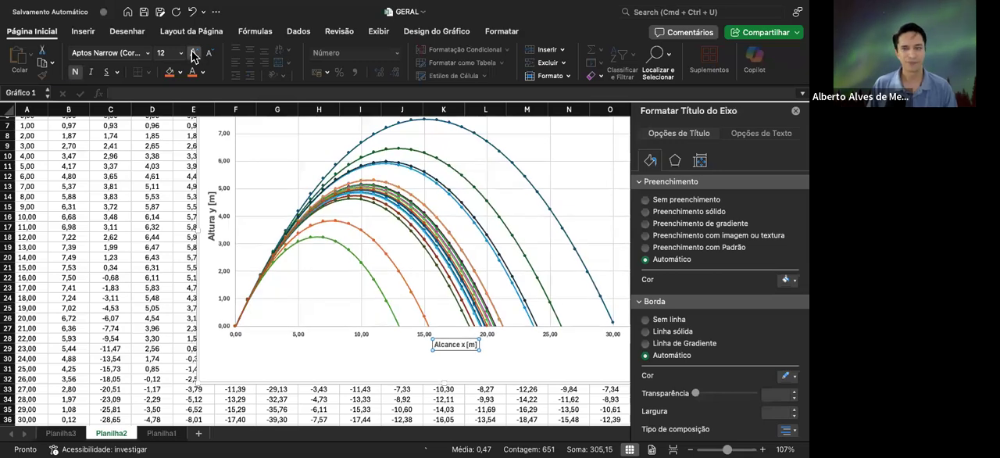
pyautogui.click(195, 53)
# Move the whole chart left by about two columns so that its legend is fully in view
pyautogui.scroll(3, 299, 216)
pyautogui.scroll(-5, 299, 215)
pyautogui.scroll(3, 281, 172)
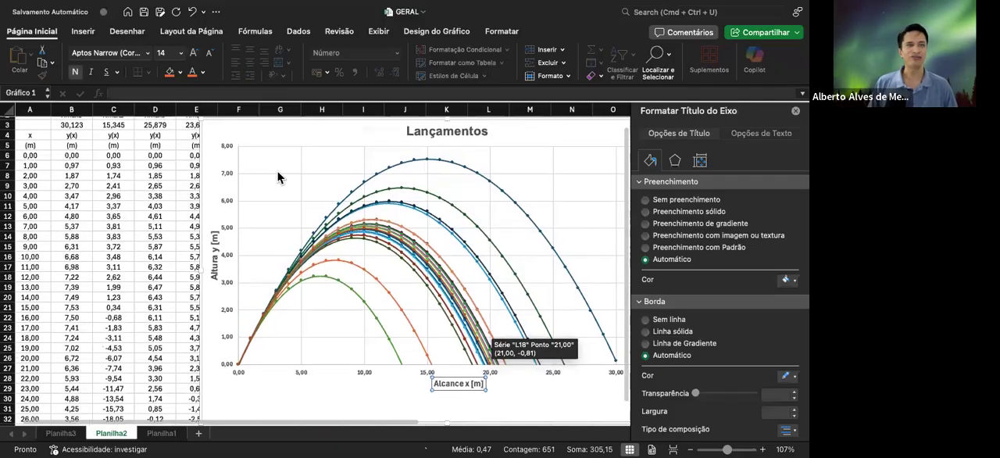
pyautogui.moveTo(254, 134); pyautogui.dragTo(176, 131)
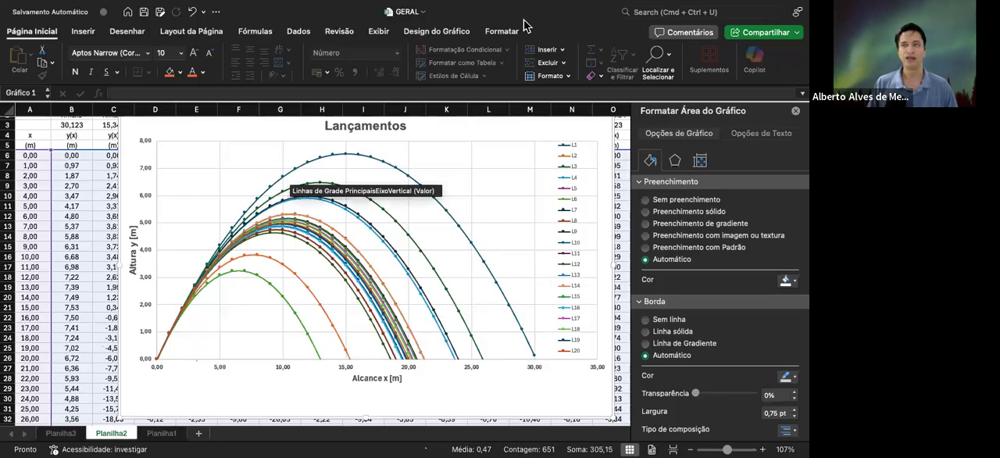
# Move the chart legend down slightly beside the curves
pyautogui.moveTo(429, 263)
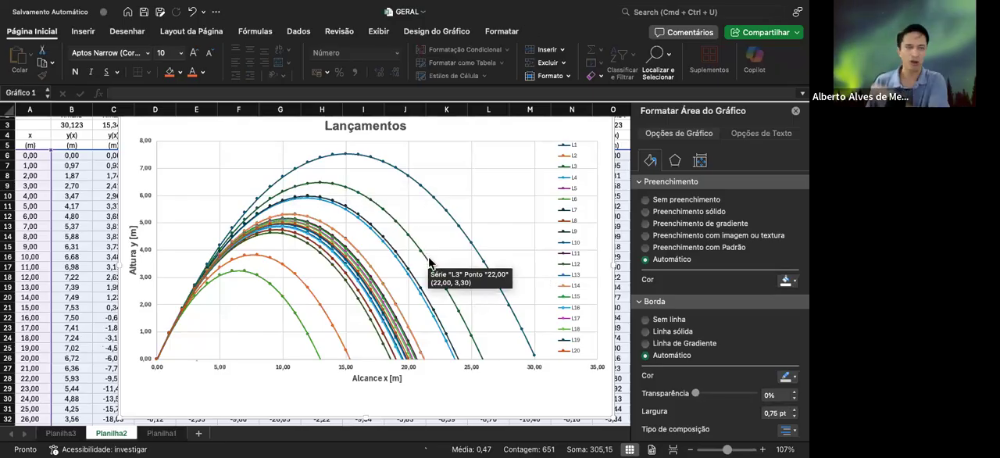
pyautogui.scroll(-3, 428, 263)
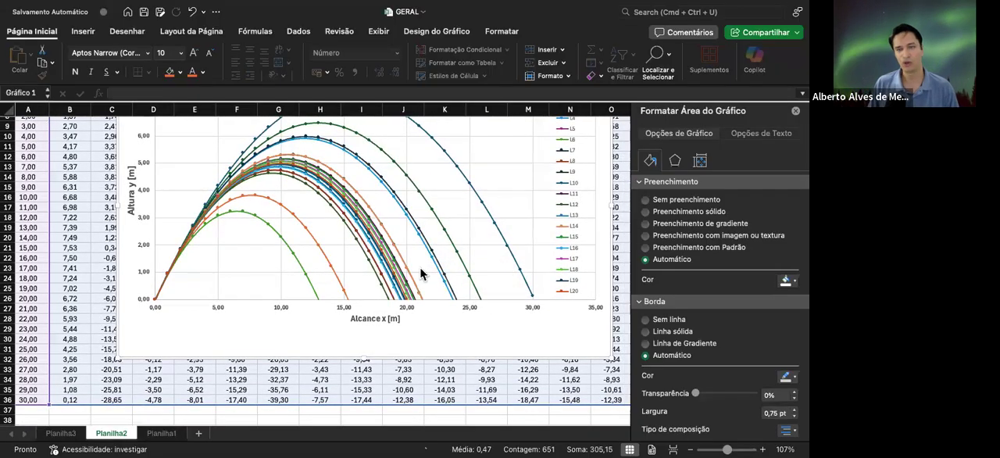
pyautogui.scroll(3, 402, 254)
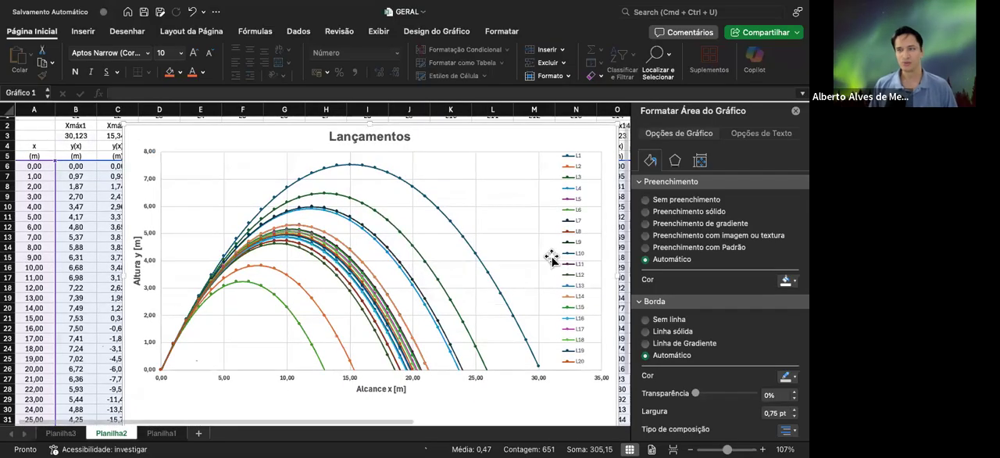
pyautogui.click(570, 260)
pyautogui.moveTo(560, 155); pyautogui.dragTo(564, 170)
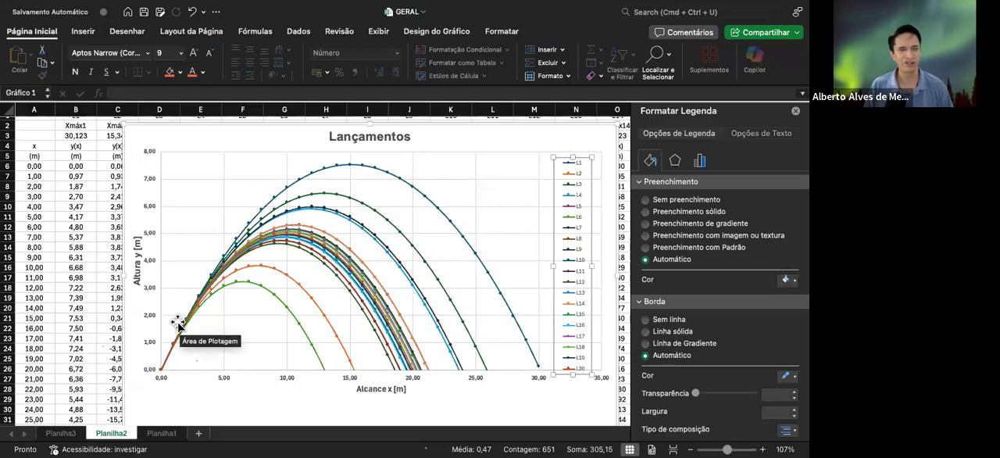
pyautogui.scroll(-3, 178, 332)
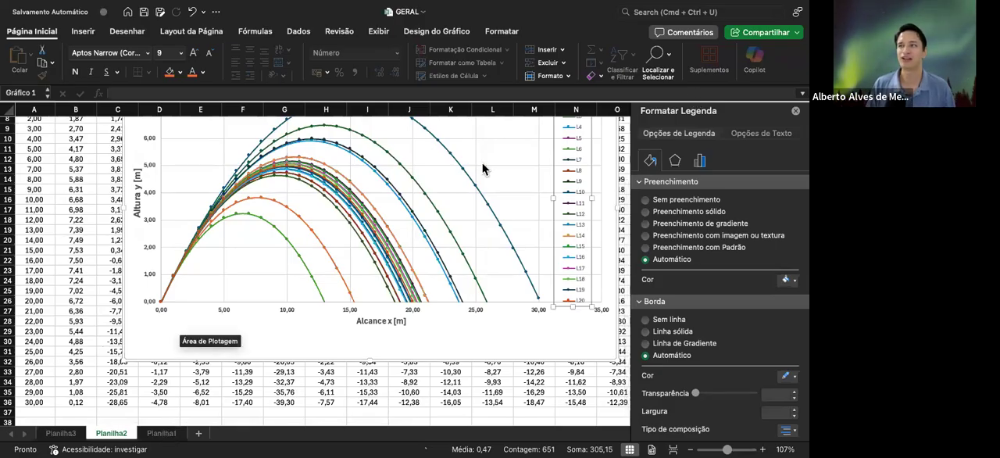
pyautogui.moveTo(372, 209)
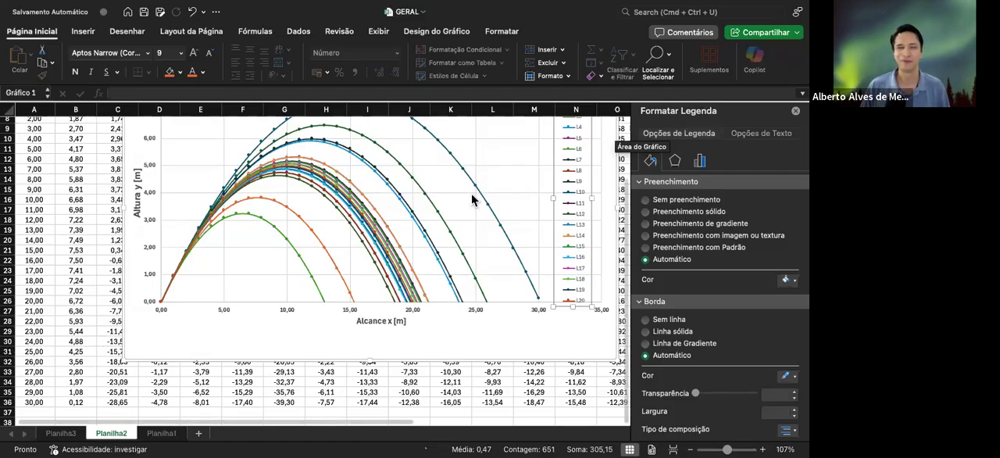
pyautogui.scroll(5, 469, 199)
pyautogui.scroll(2, 470, 198)
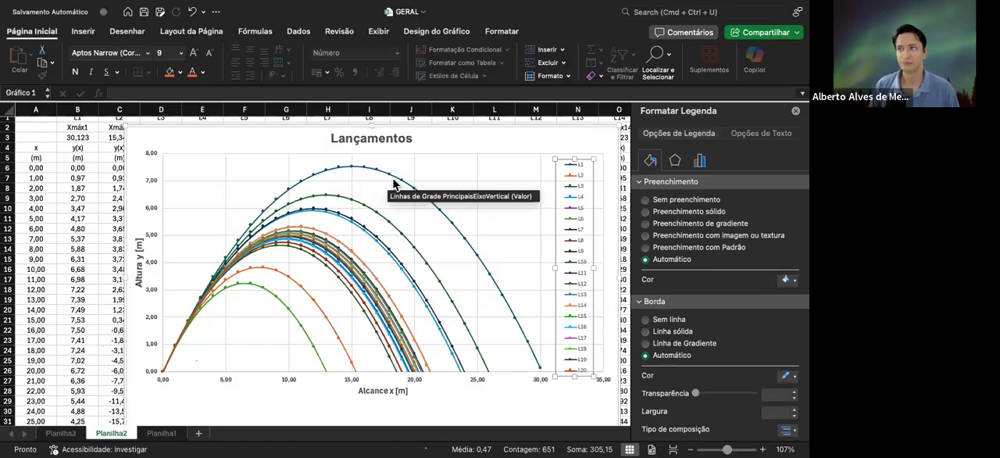
pyautogui.click(387, 178)
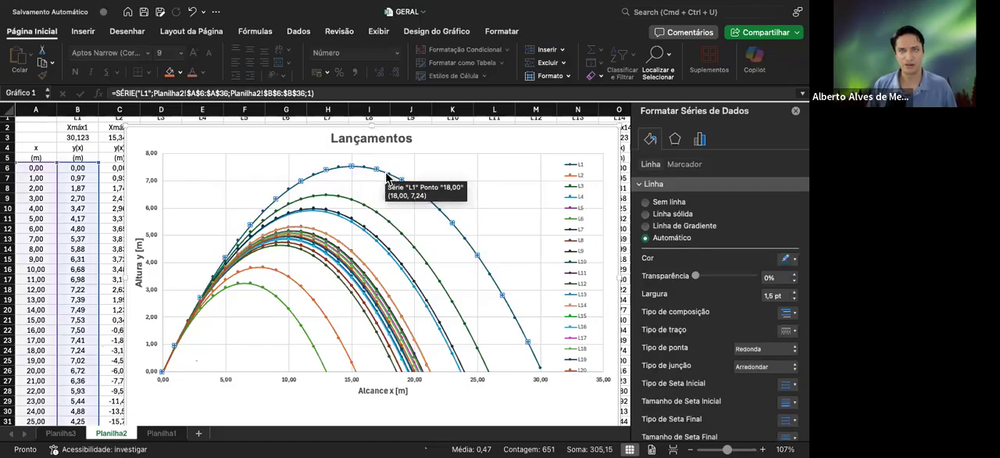
pyautogui.rightClick(386, 178)
pyautogui.click(428, 229)
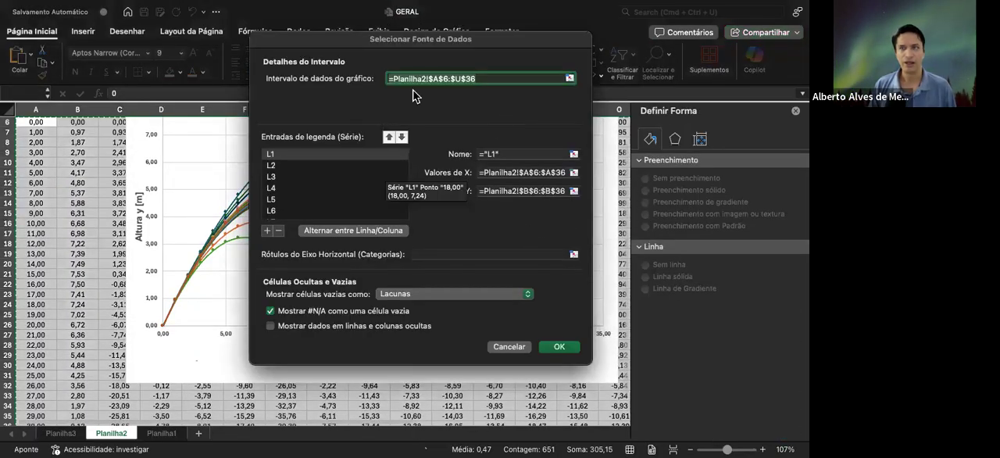
pyautogui.click(509, 347)
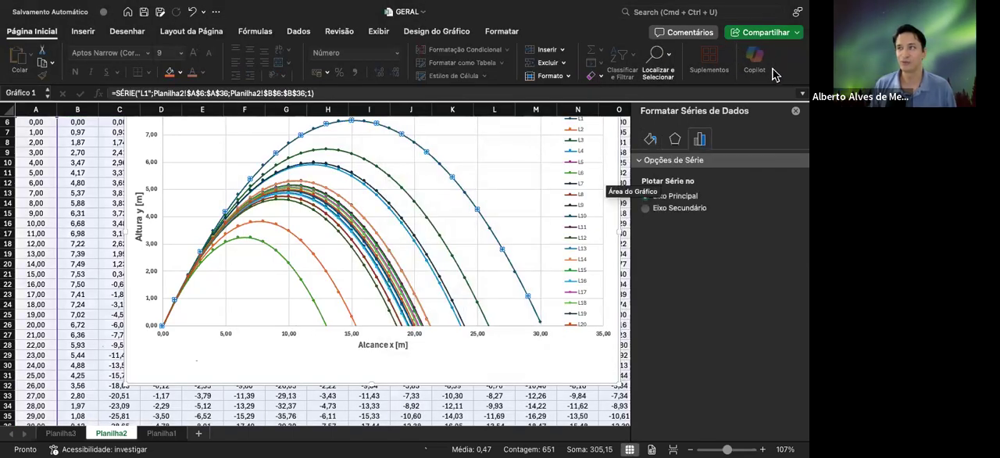
# Review the line formatting options of data series L1, and select the plot area instead of the series
pyautogui.click(648, 142)
pyautogui.scroll(-1, 760, 324)
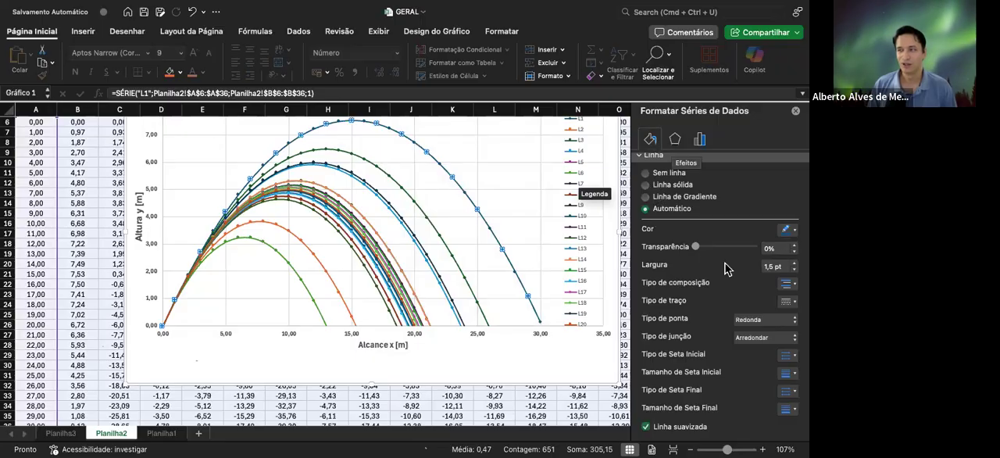
pyautogui.scroll(1, 745, 309)
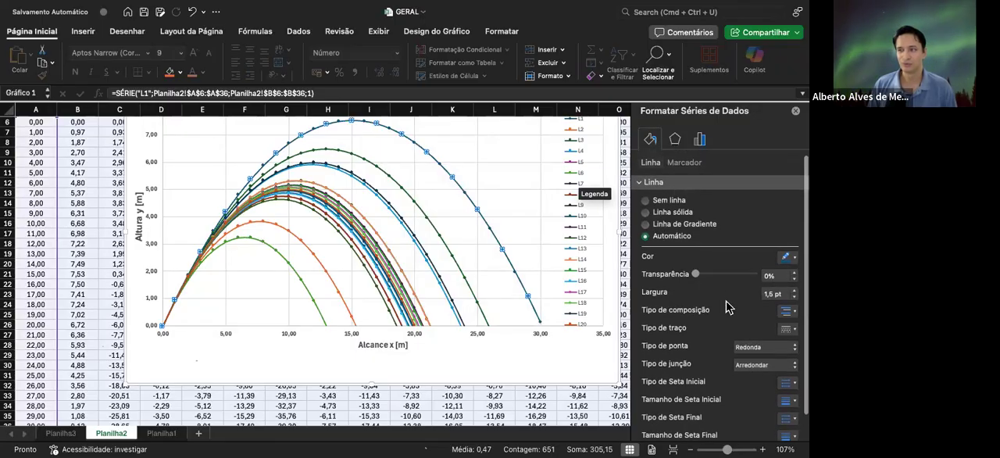
pyautogui.scroll(-1, 734, 316)
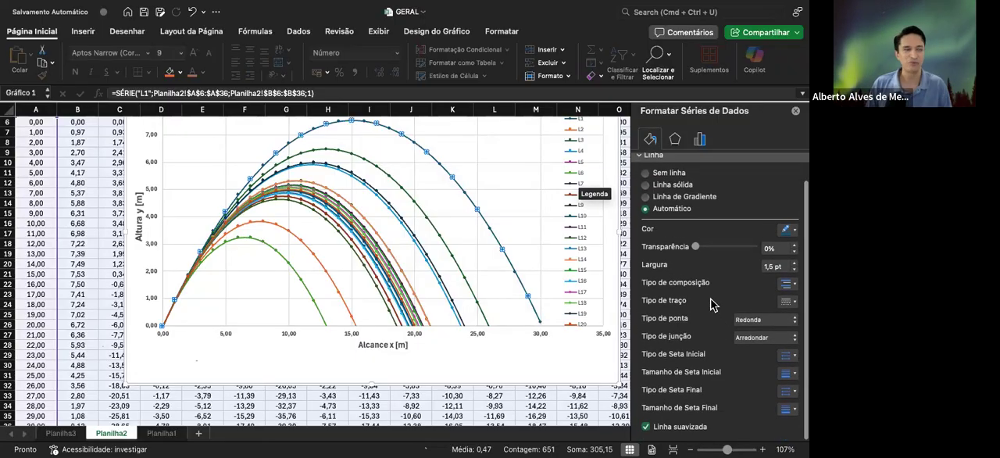
pyautogui.click(502, 181)
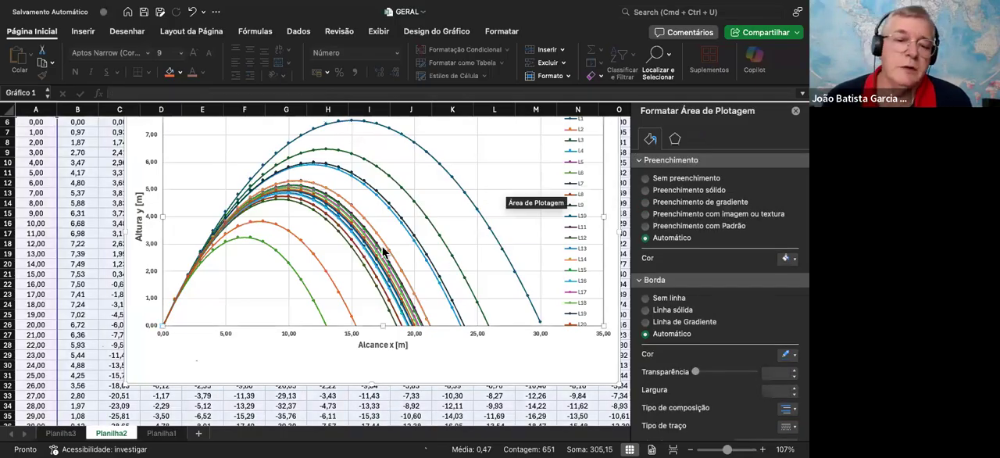
pyautogui.moveTo(387, 255)
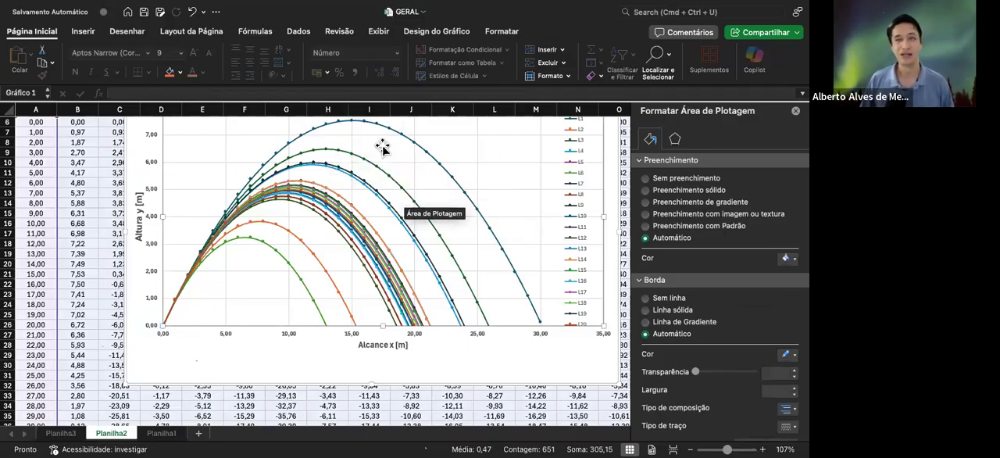
pyautogui.scroll(2, 340, 140)
pyautogui.scroll(-1, 341, 141)
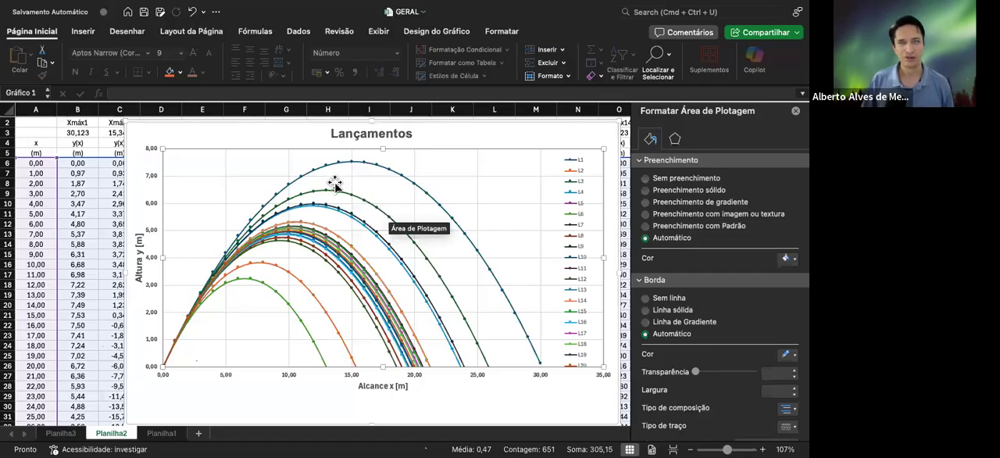
# Examine the table of instants, accelerations, velocities and positions in Planilha1
pyautogui.click(164, 433)
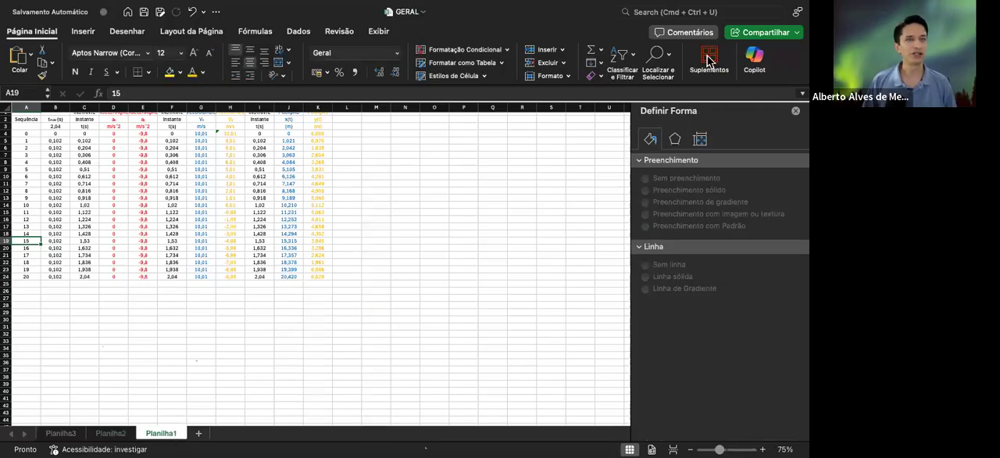
pyautogui.scroll(1, 199, 219)
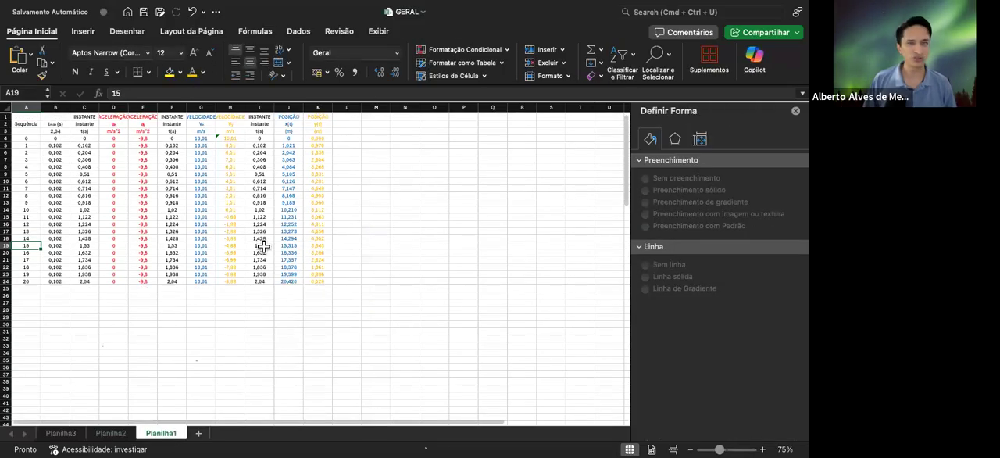
pyautogui.scroll(5, 242, 238)
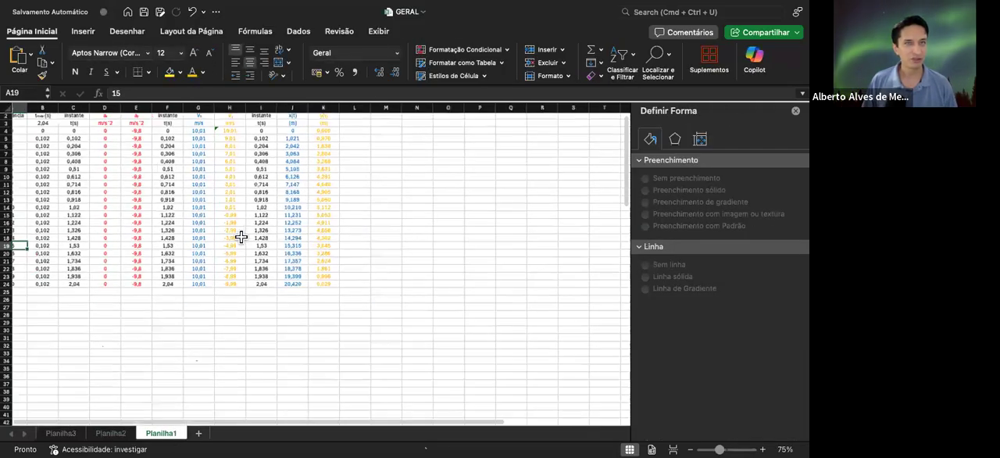
pyautogui.hscroll(-3, 252, 238)
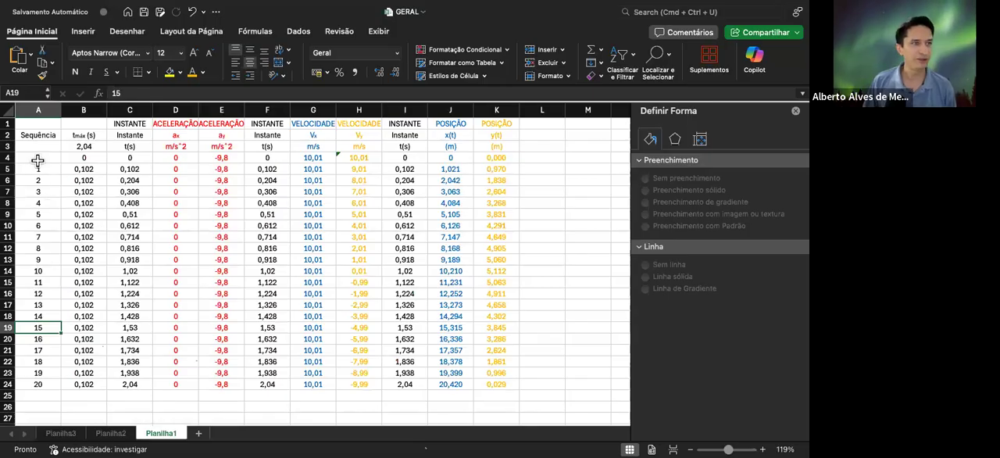
pyautogui.click(39, 147)
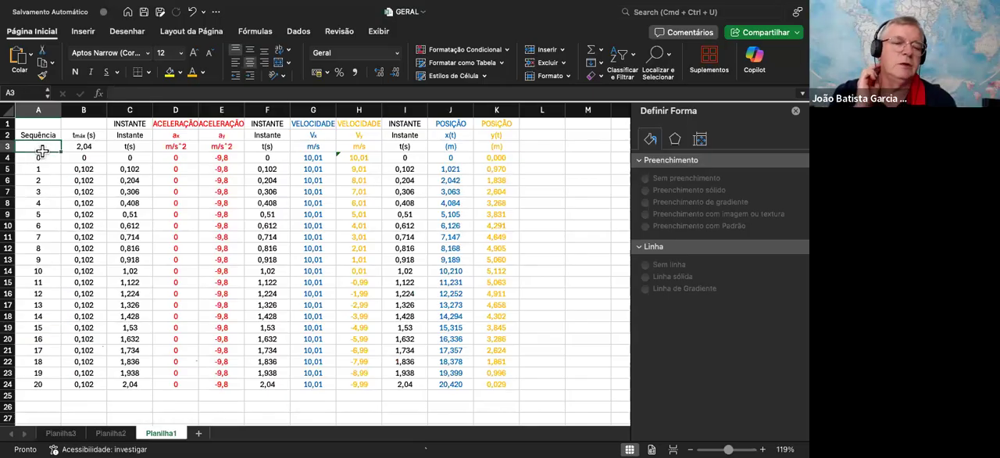
# Return to the Lançamentos chart in Planilha2 and single out the legend entries L2 and L1
pyautogui.click(110, 433)
pyautogui.click(242, 278)
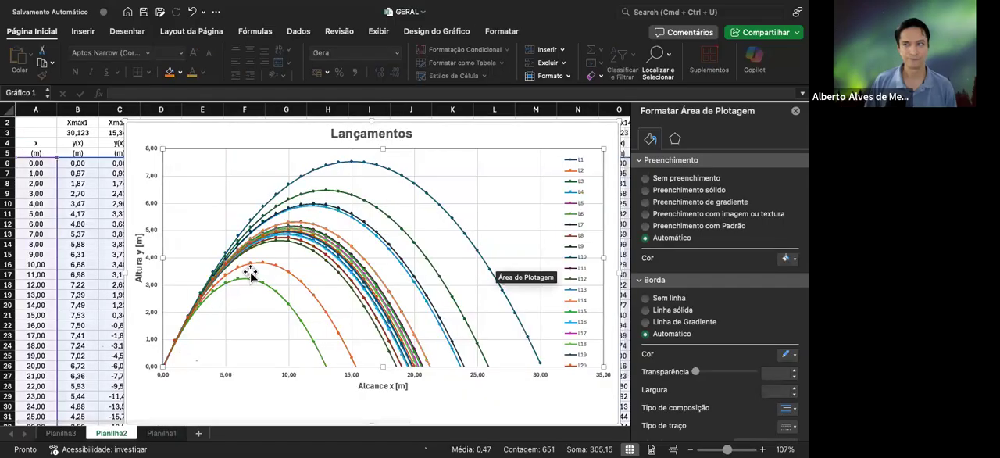
pyautogui.click(169, 138)
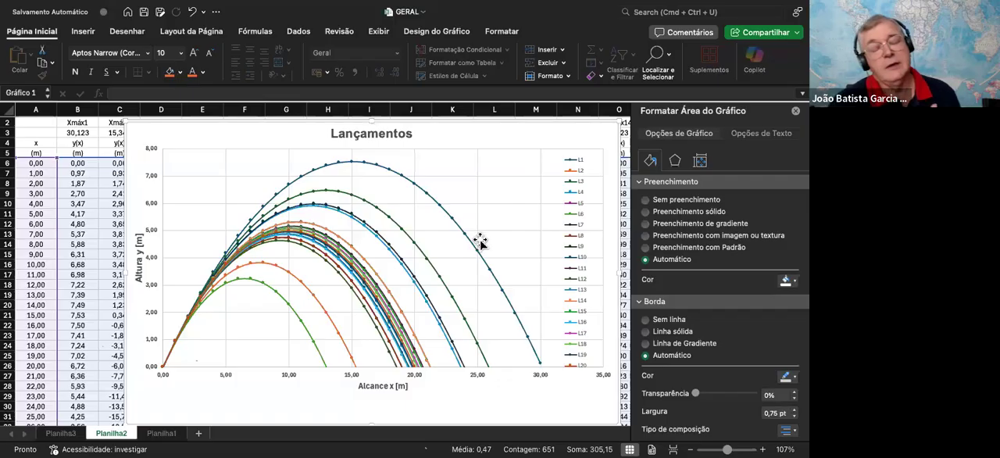
pyautogui.click(582, 173)
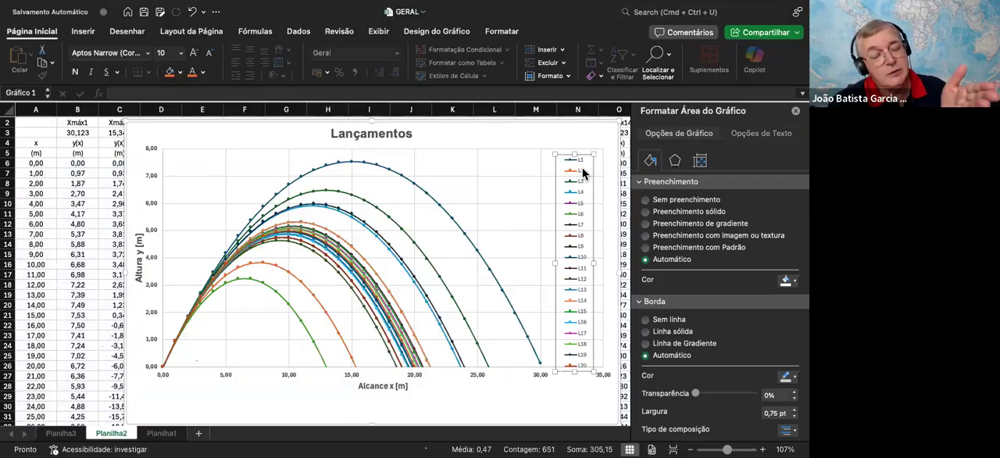
pyautogui.click(580, 170)
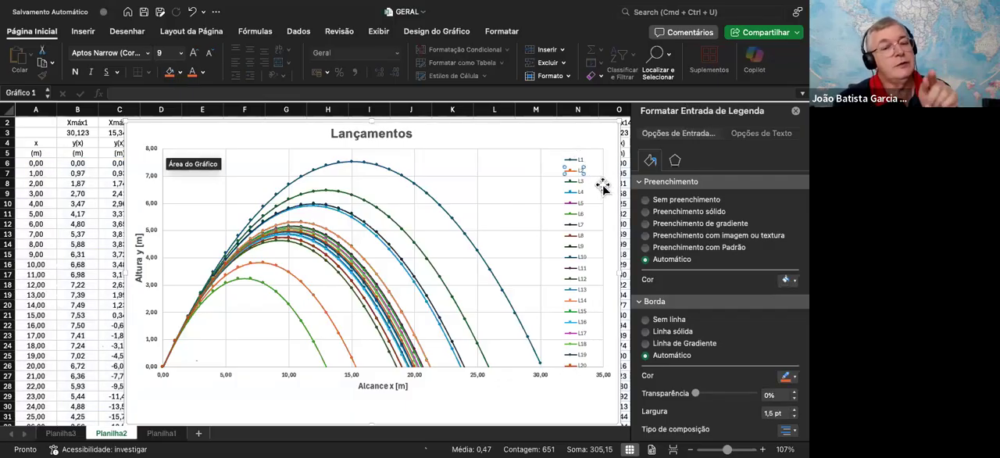
pyautogui.click(578, 161)
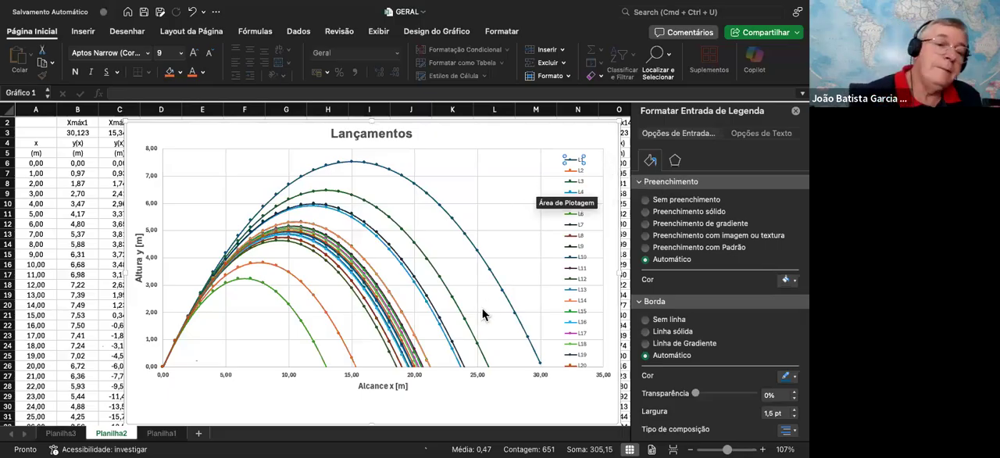
pyautogui.click(579, 173)
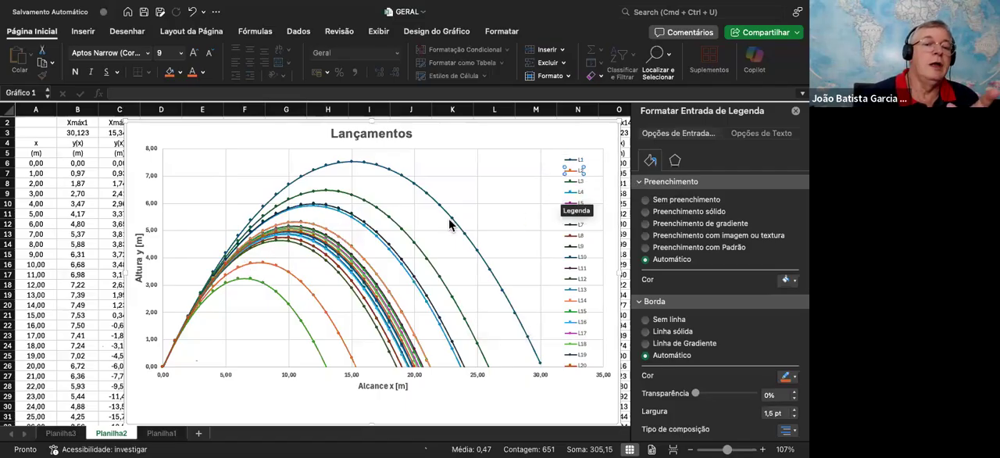
# Select the whole L1 column of Planilha2 and examine its Xmáx1 and y(x) values up close
pyautogui.click(80, 113)
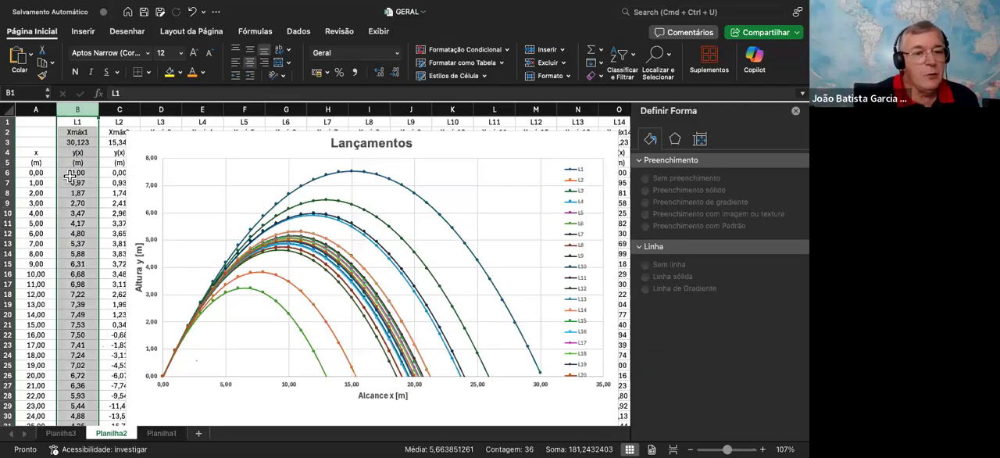
pyautogui.scroll(-1, 77, 203)
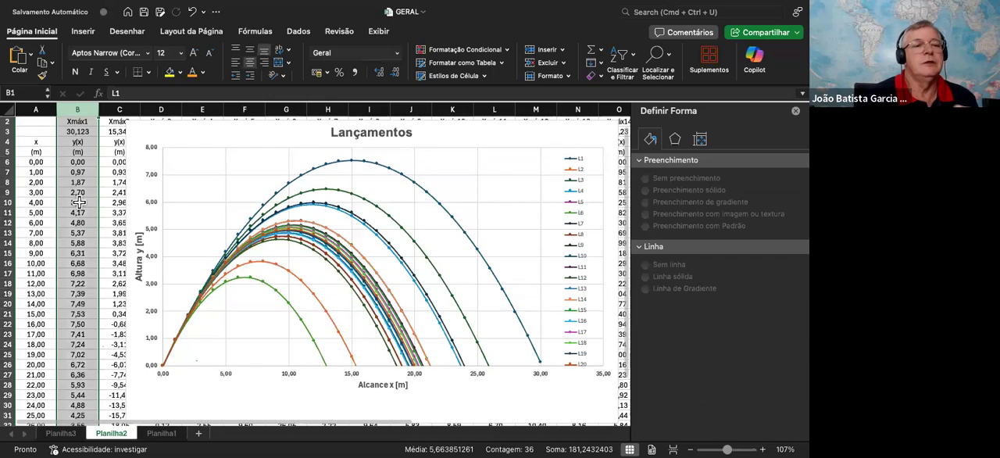
pyautogui.scroll(1, 83, 203)
pyautogui.scroll(2, 90, 203)
pyautogui.scroll(5, 90, 203)
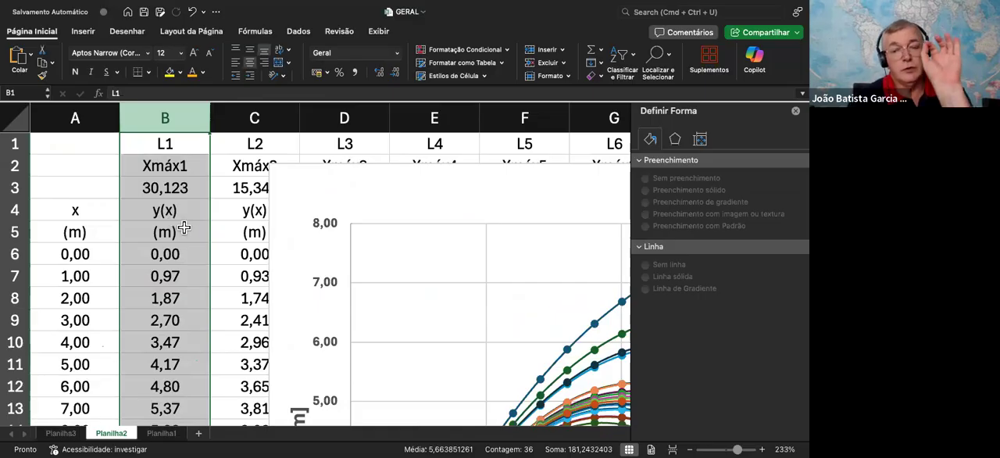
pyautogui.scroll(-1, 183, 227)
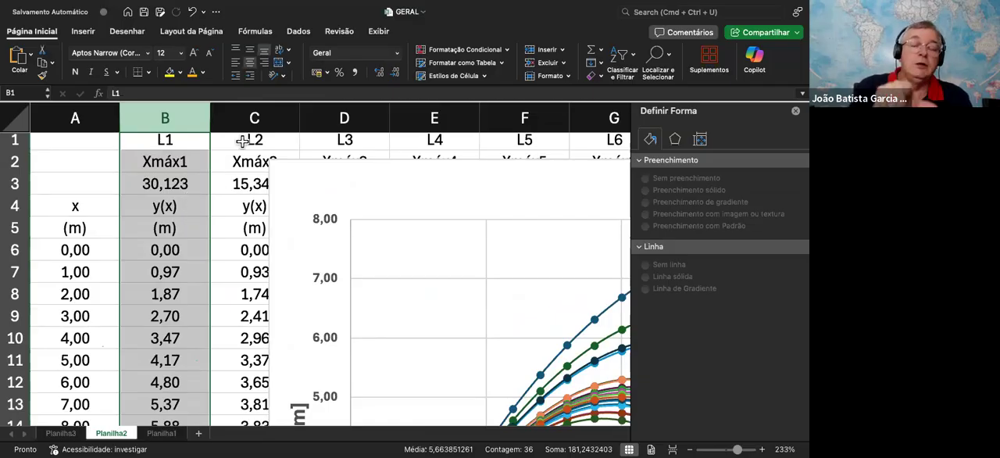
# Select the whole L2 column and examine its Xmáx2 and y(x) values
pyautogui.click(252, 118)
pyautogui.hscroll(2, 199, 169)
pyautogui.moveTo(267, 188)
pyautogui.mouseDown()
pyautogui.moveTo(304, 186)
pyautogui.moveTo(267, 195)
pyautogui.mouseUp()
pyautogui.click(183, 117)
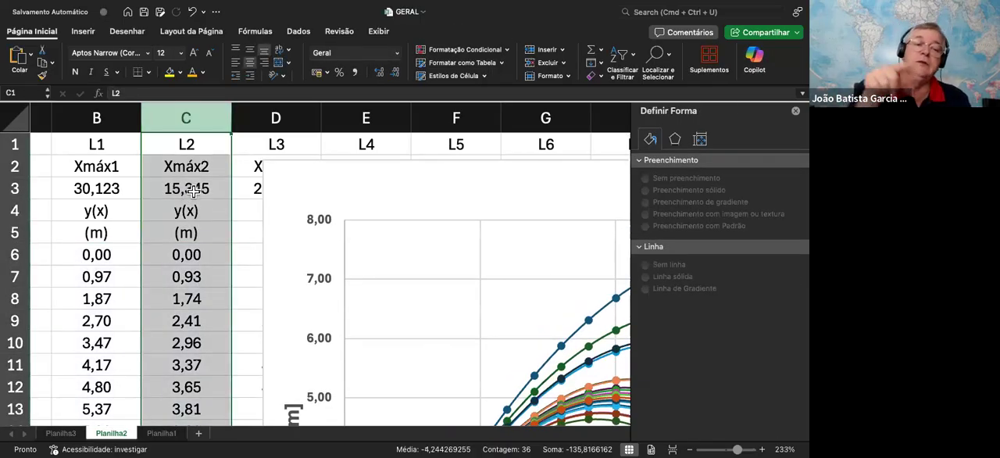
pyautogui.scroll(-10, 202, 192)
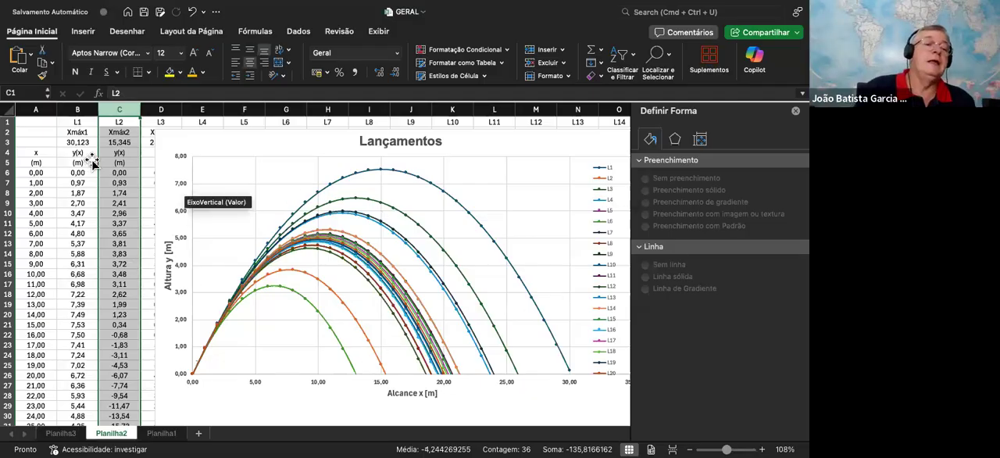
# Move the chart right by about one column to uncover the L3 column, and review the header cells of column L2
pyautogui.moveTo(239, 146); pyautogui.dragTo(287, 148)
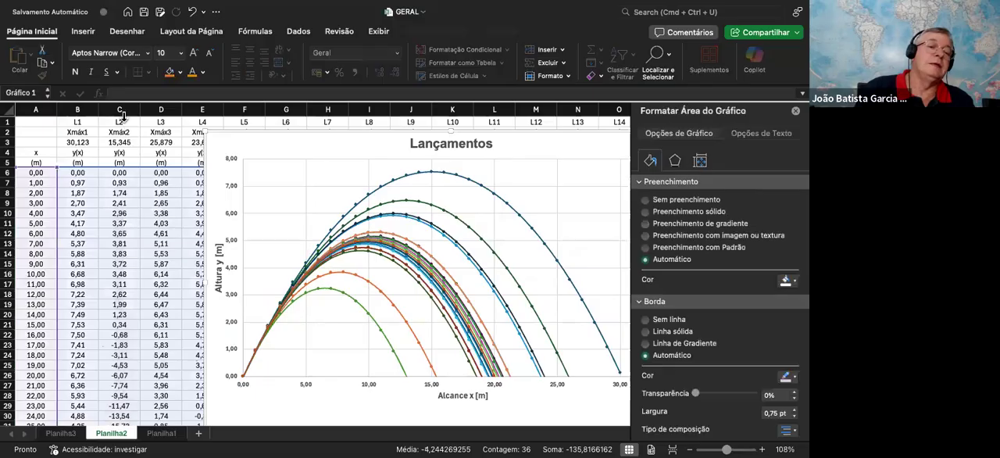
pyautogui.click(123, 119)
pyautogui.scroll(3, 129, 123)
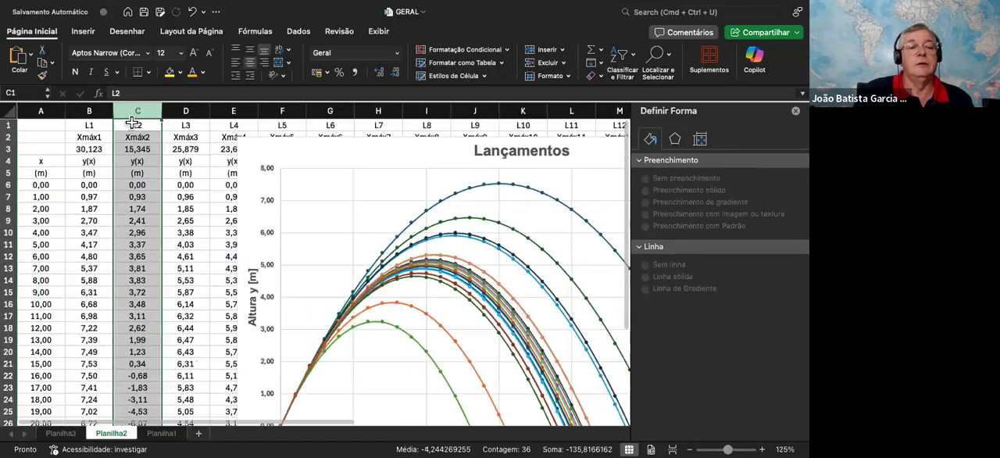
pyautogui.moveTo(137, 127); pyautogui.dragTo(149, 150)
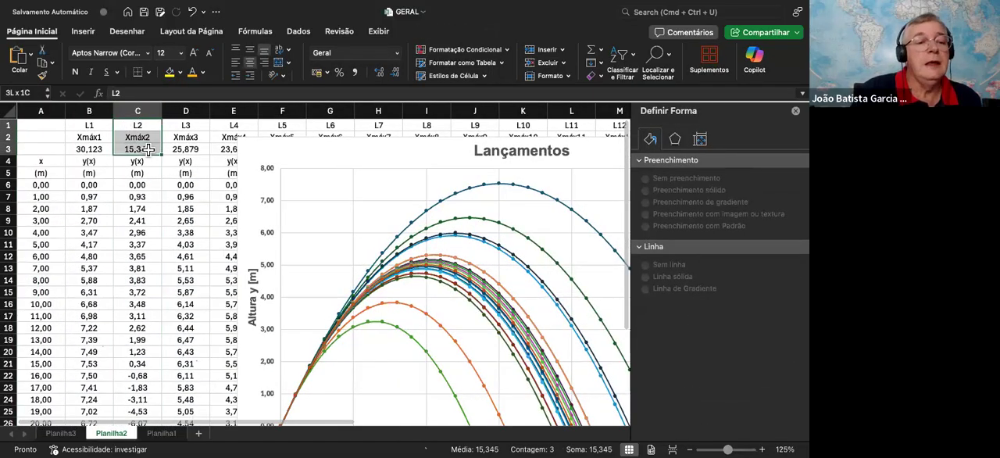
pyautogui.moveTo(148, 150); pyautogui.dragTo(140, 112)
pyautogui.scroll(5, 140, 112)
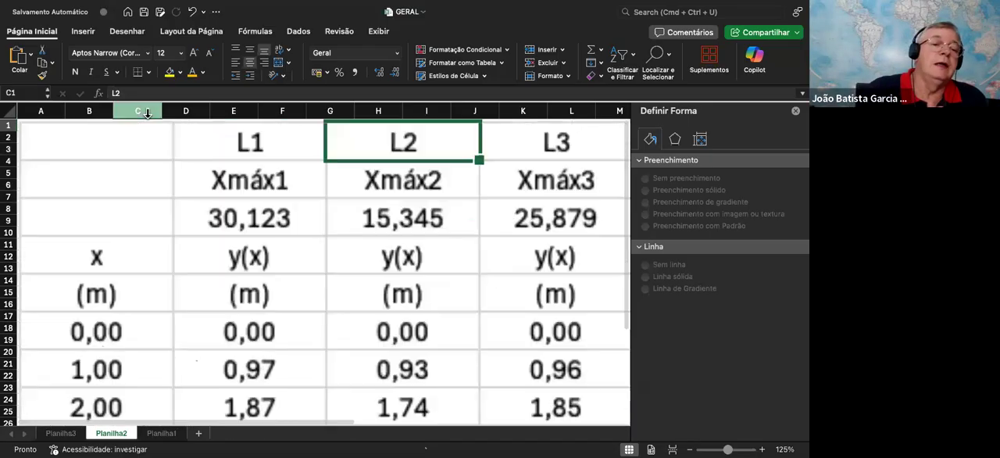
pyautogui.scroll(-3, 137, 117)
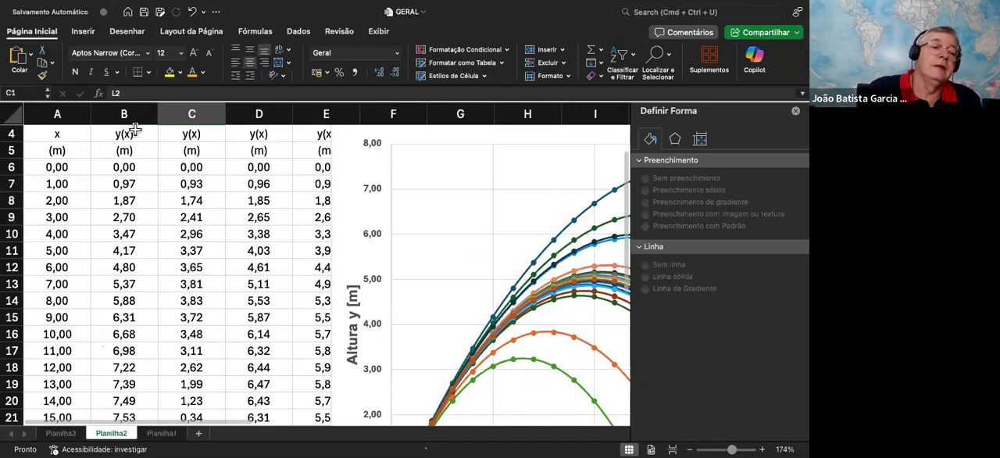
pyautogui.scroll(3, 164, 117)
# Examine the height formula in cell B7 of the L1 column, tracing its references to A7 and $B$3 without changing it
pyautogui.click(138, 110)
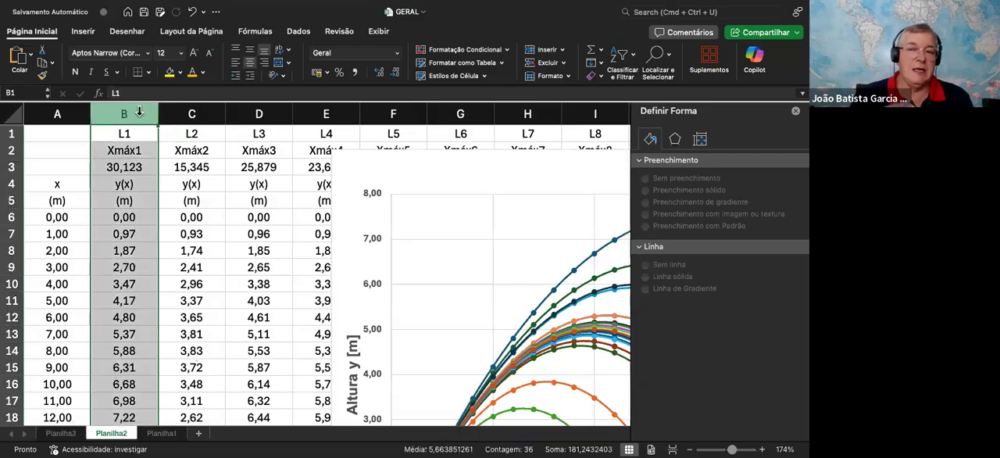
pyautogui.click(124, 234)
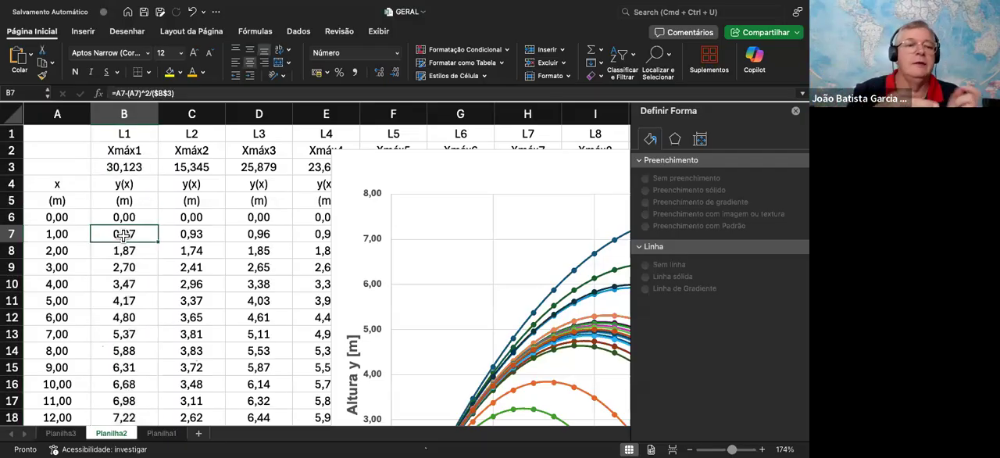
pyautogui.click(180, 92)
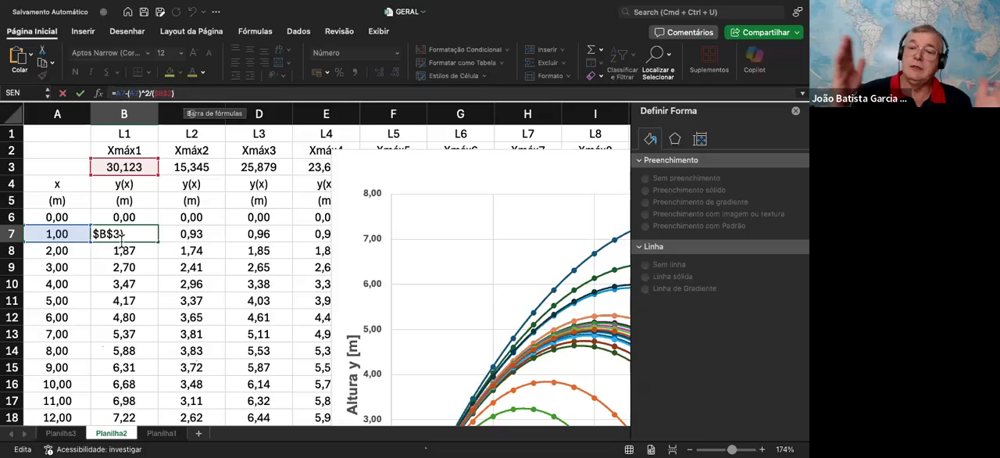
pyautogui.press('Return')
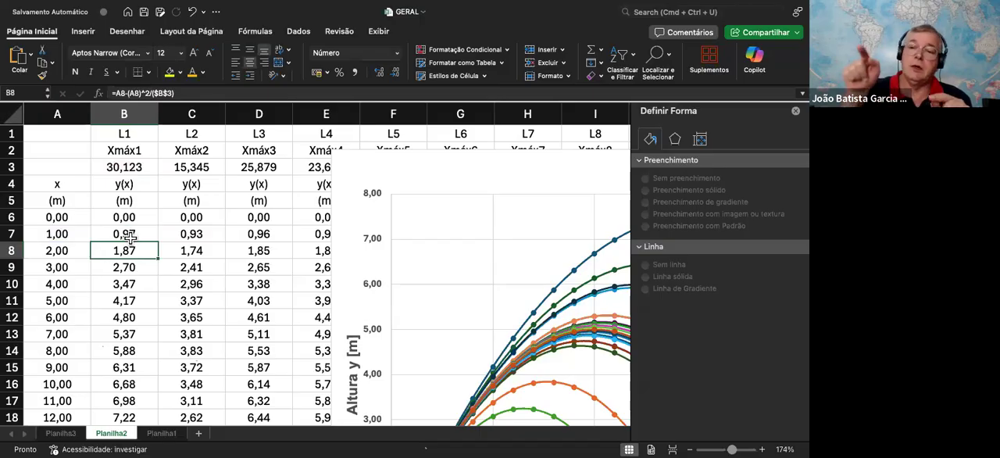
pyautogui.click(127, 237)
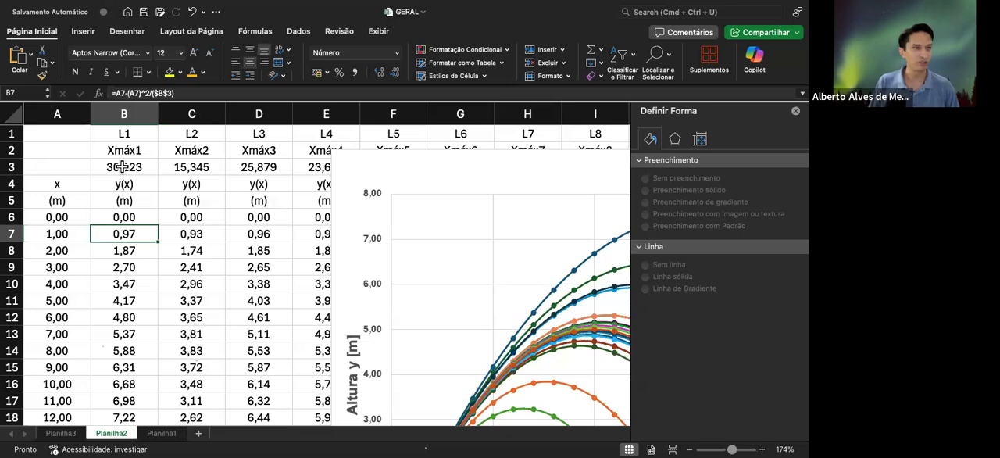
pyautogui.click(180, 92)
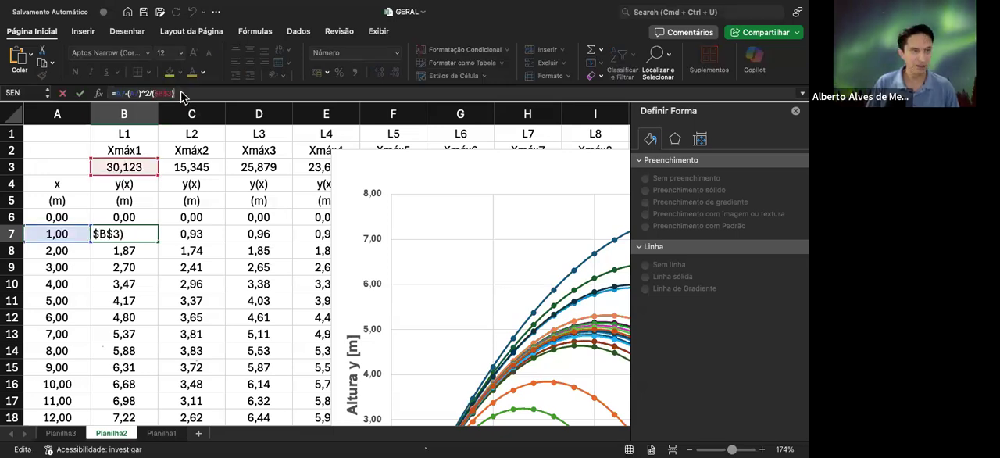
pyautogui.press('Return')
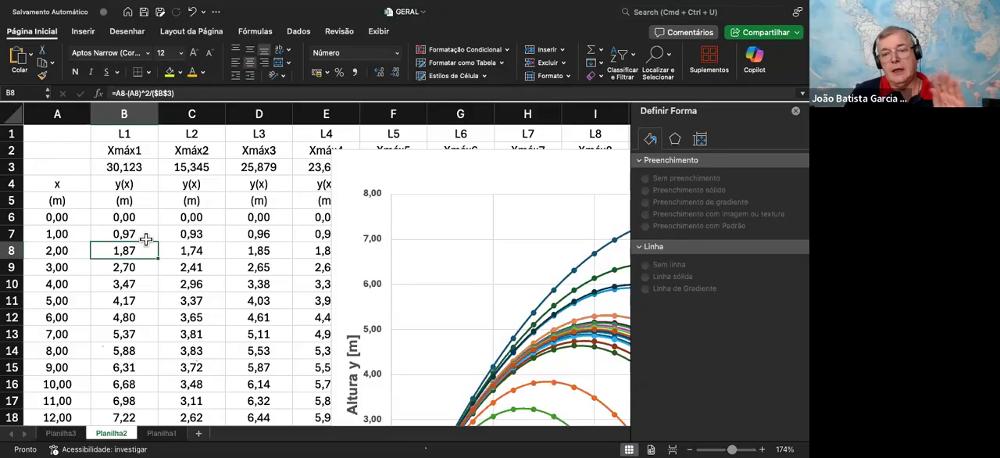
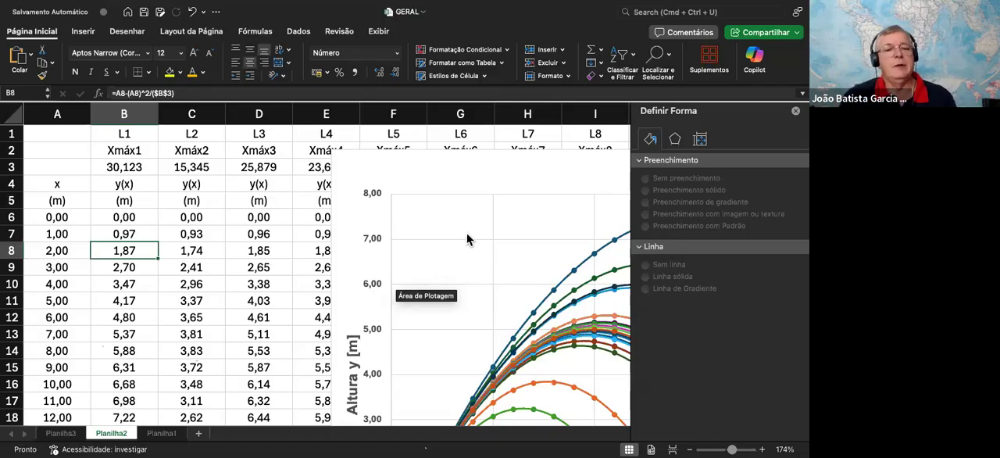
# Examine the complete Lançamentos chart on Planilha2, and look over the Planilha1 motion table and the Planilha3 launch-data chart
pyautogui.scroll(-5, 450, 237)
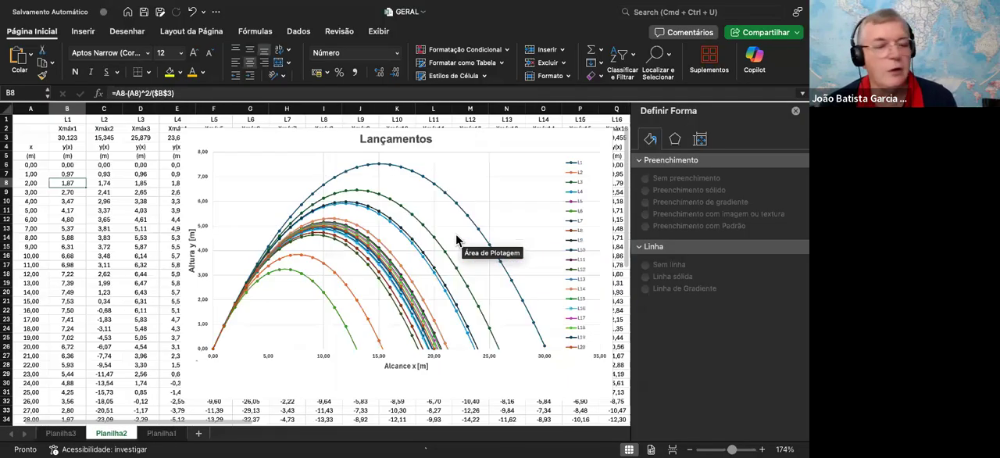
pyautogui.hscroll(2, 402, 231)
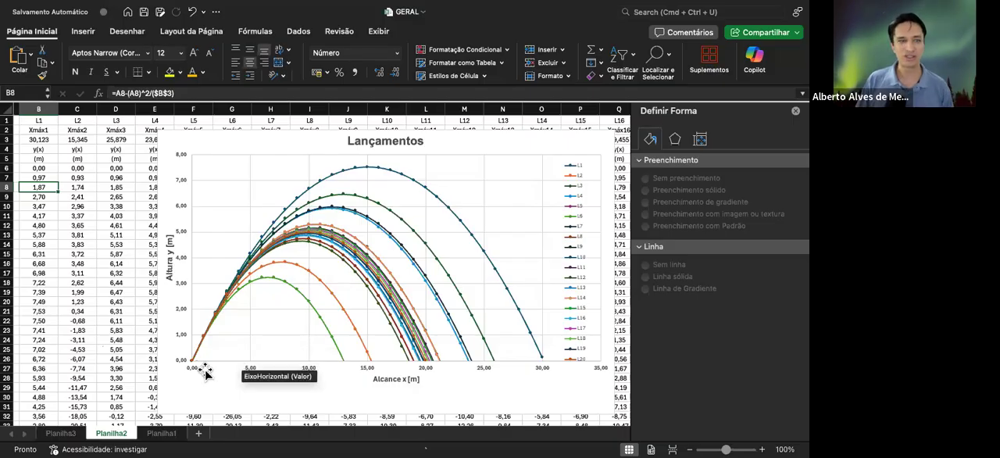
pyautogui.click(162, 431)
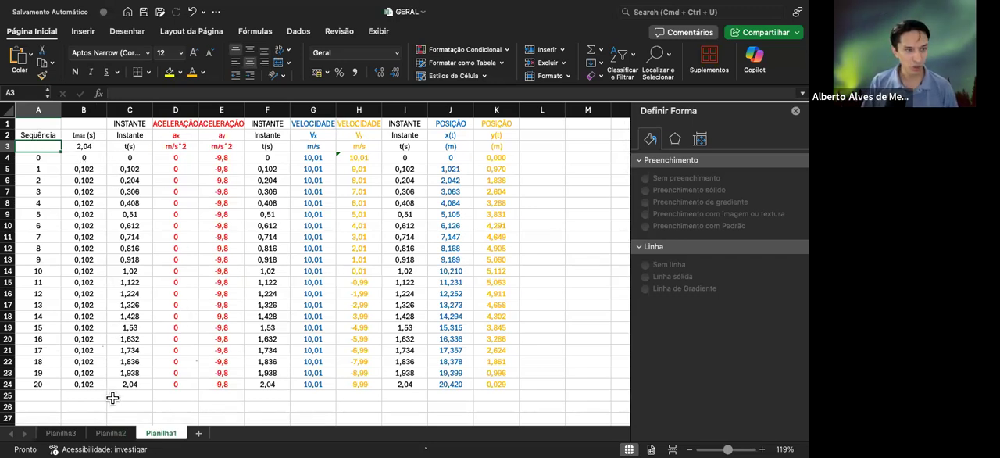
pyautogui.click(61, 433)
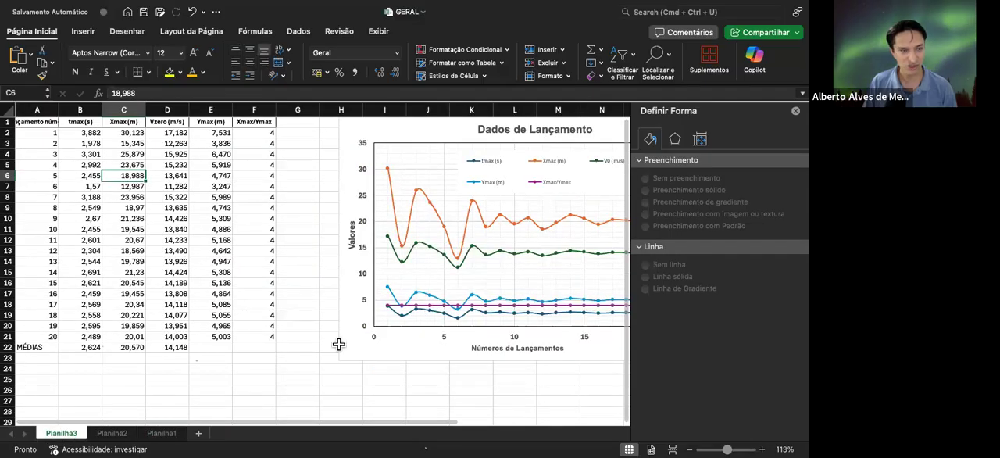
pyautogui.click(111, 433)
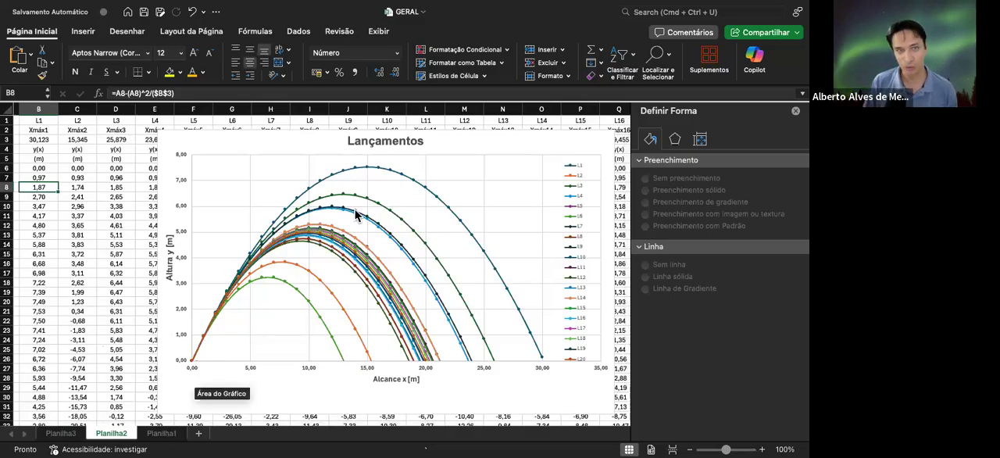
pyautogui.scroll(5, 142, 332)
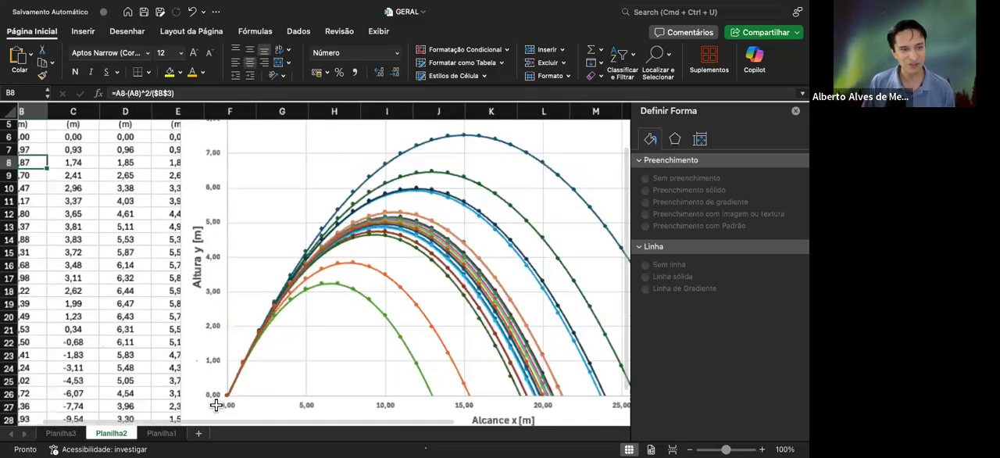
pyautogui.scroll(-6, 218, 304)
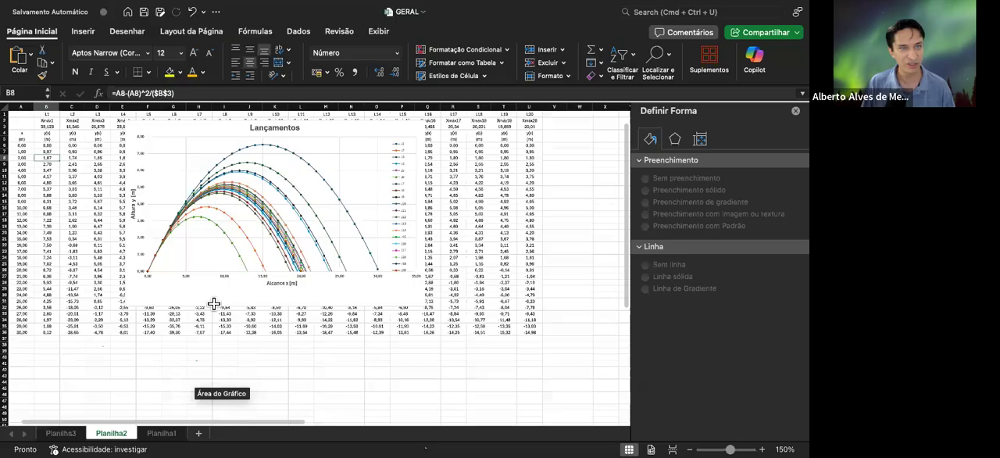
# Go to Planilha1 and examine the ax and ay acceleration values in columns D and E
pyautogui.click(162, 433)
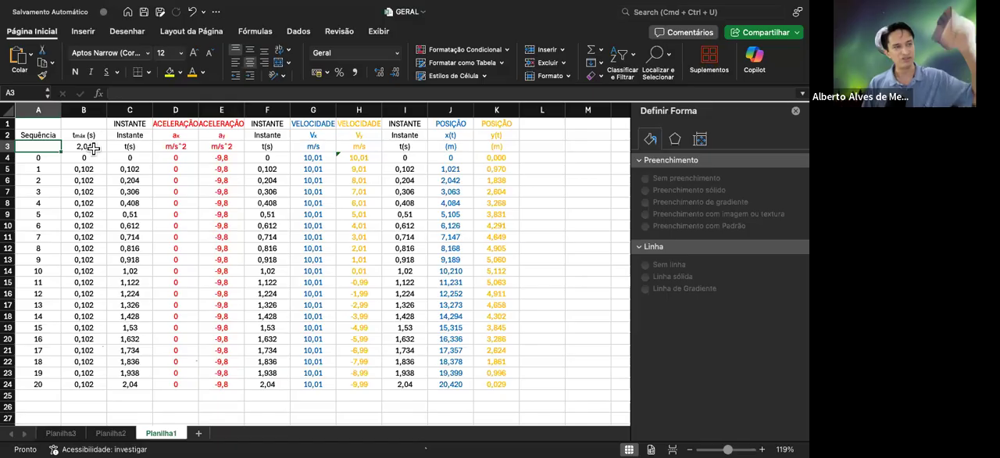
pyautogui.click(173, 171)
pyautogui.click(178, 182)
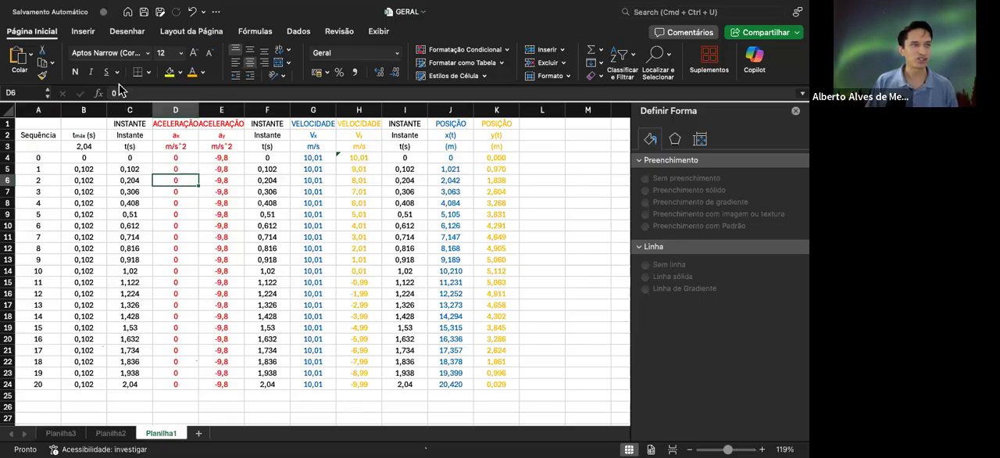
pyautogui.click(178, 214)
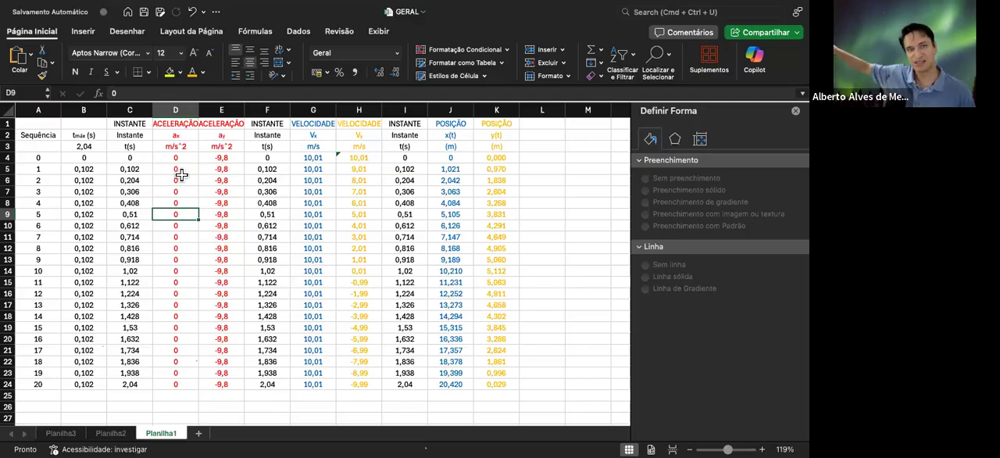
pyautogui.hscroll(5, 180, 174)
pyautogui.hscroll(-5, 177, 184)
pyautogui.hscroll(1, 176, 184)
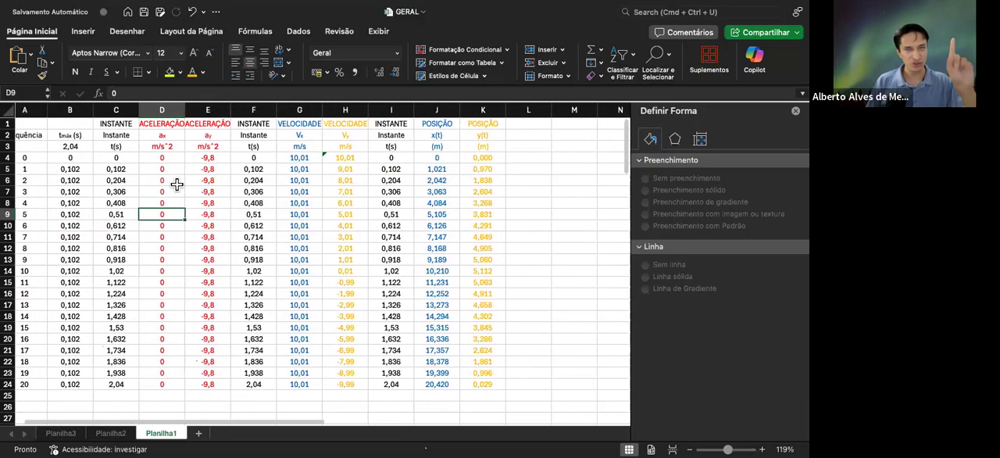
pyautogui.click(205, 158)
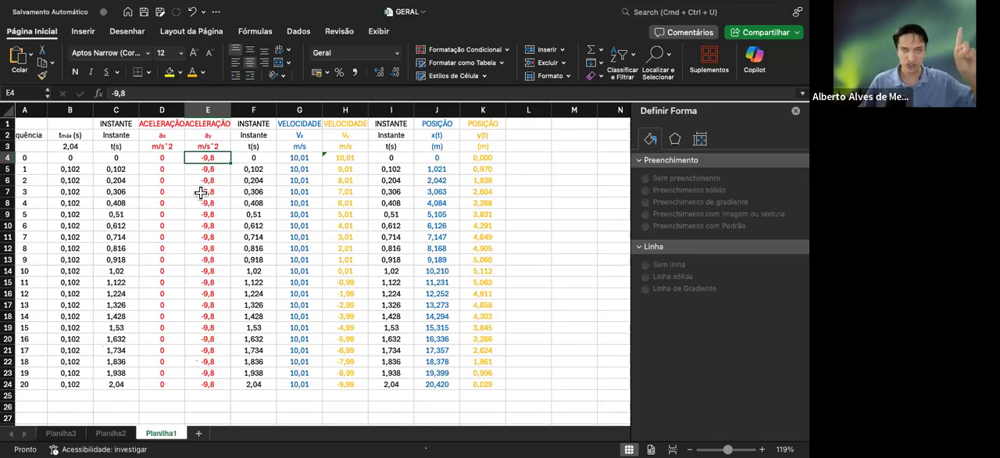
# Examine the time and acceleration range C4:E24 on Planilha1 and the formulas behind the first instants in column C
pyautogui.click(104, 161)
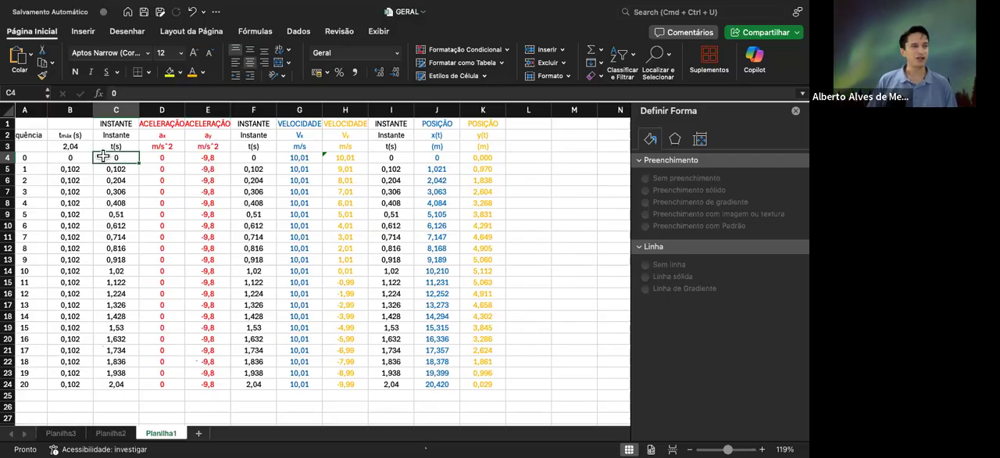
pyautogui.moveTo(104, 157); pyautogui.dragTo(215, 383)
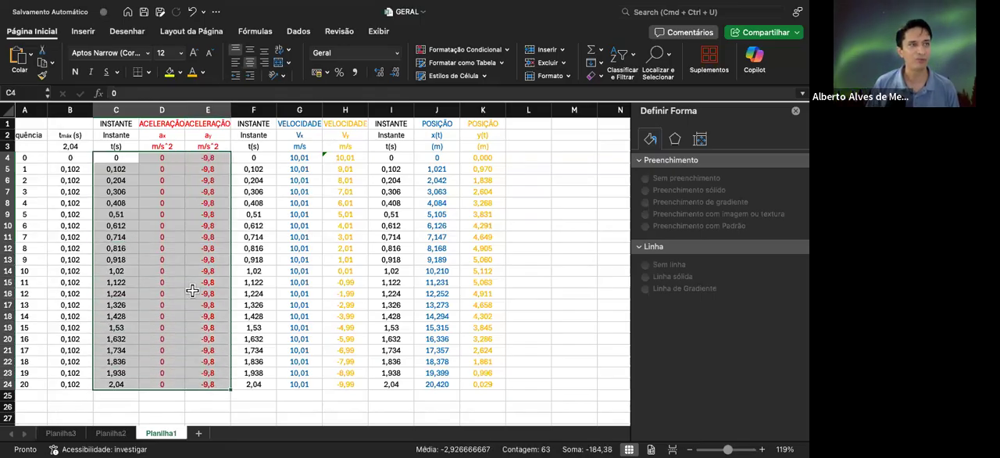
pyautogui.click(71, 161)
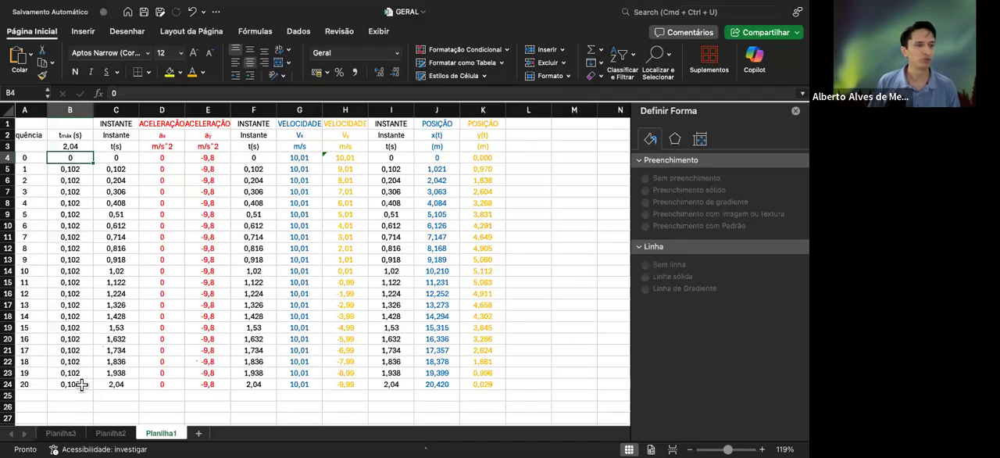
pyautogui.click(115, 168)
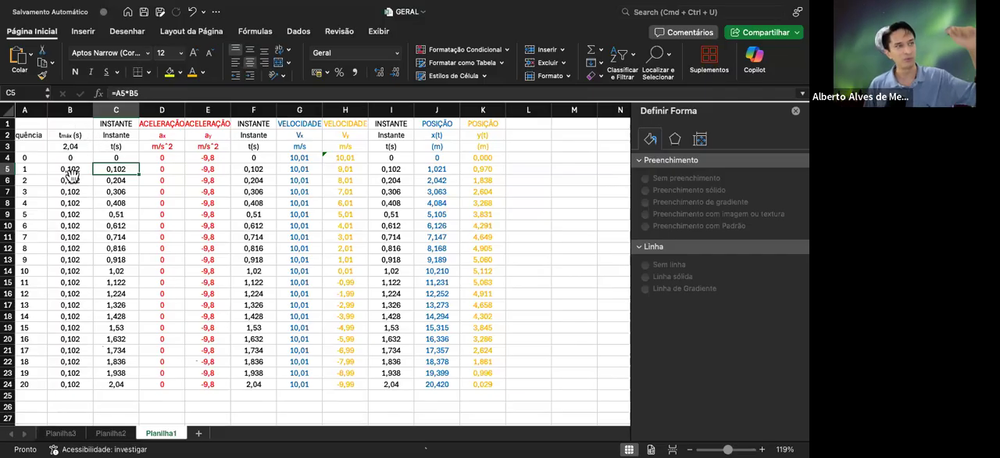
pyautogui.click(116, 181)
pyautogui.click(116, 192)
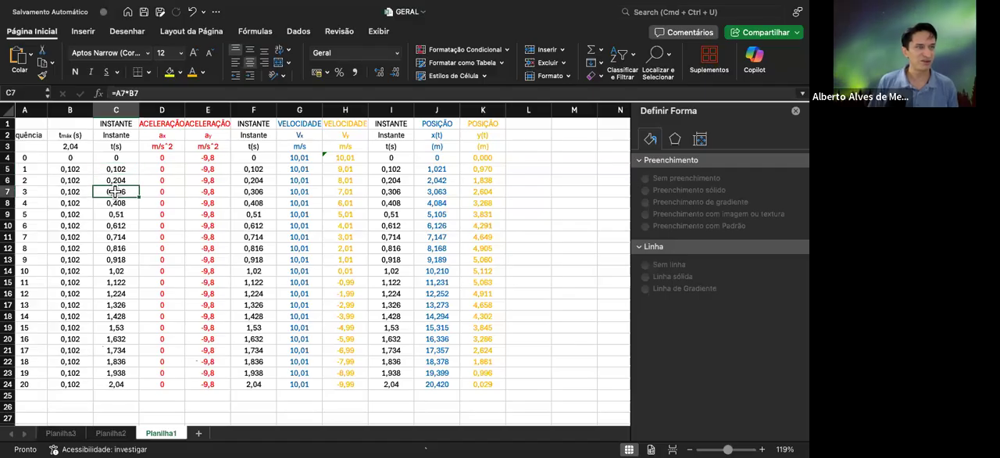
# Insert a scatter chart with lines and markers from the time and acceleration data in C4:E24
pyautogui.scroll(1, 112, 136)
pyautogui.scroll(1, 113, 136)
pyautogui.scroll(-1, 129, 175)
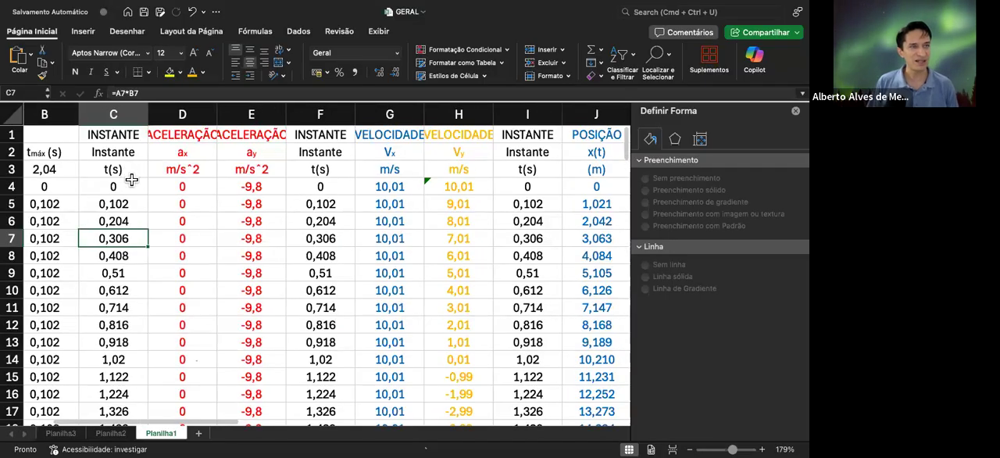
pyautogui.scroll(-3, 133, 180)
pyautogui.scroll(-1, 133, 179)
pyautogui.scroll(3, 139, 181)
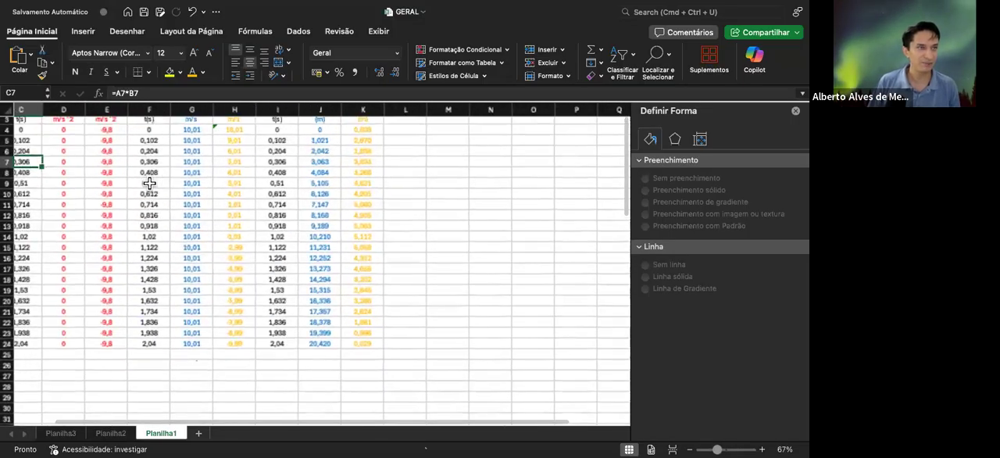
pyautogui.scroll(3, 150, 183)
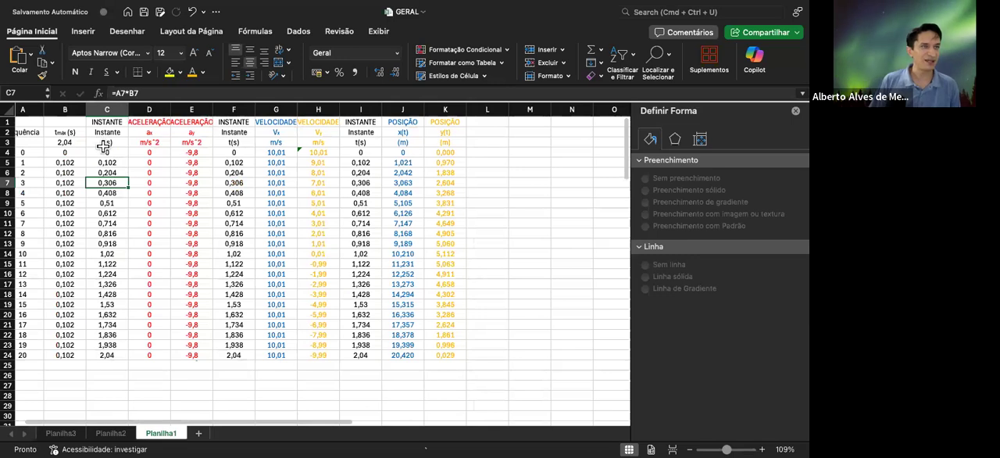
pyautogui.click(99, 153)
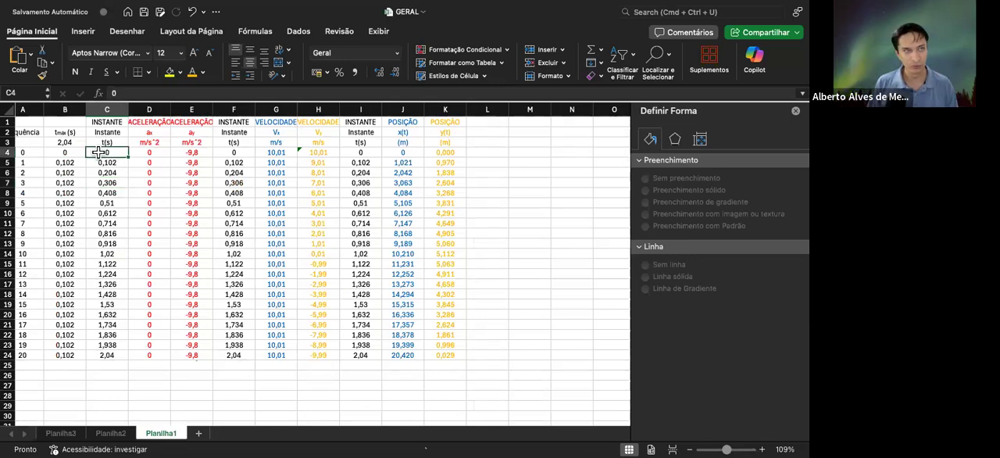
pyautogui.moveTo(95, 152); pyautogui.dragTo(205, 352)
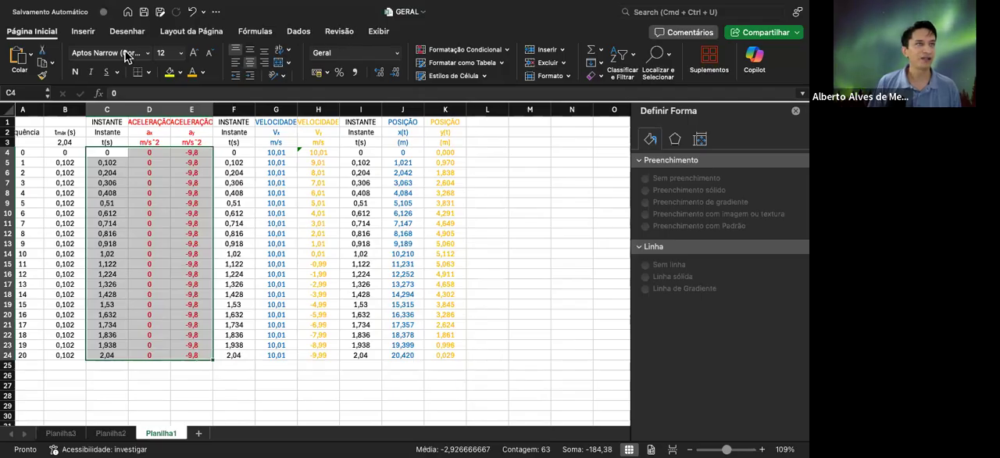
pyautogui.click(83, 31)
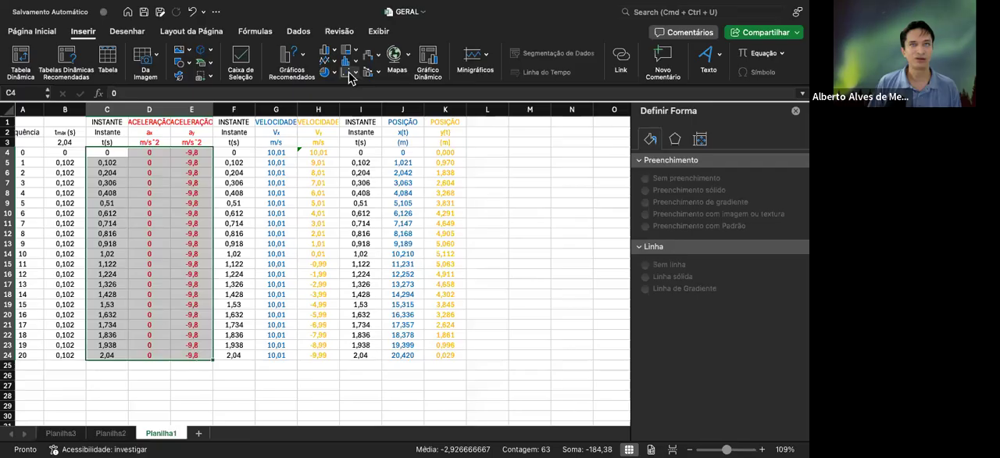
pyautogui.click(437, 135)
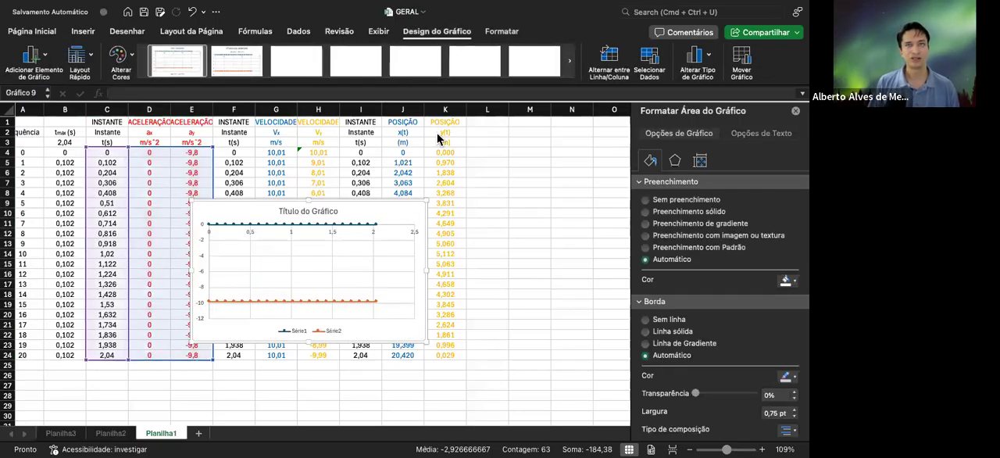
# Move the acceleration chart to the top of the sheet next to column E and enlarge it to reach about column N and row 25
pyautogui.moveTo(328, 201); pyautogui.dragTo(316, 129)
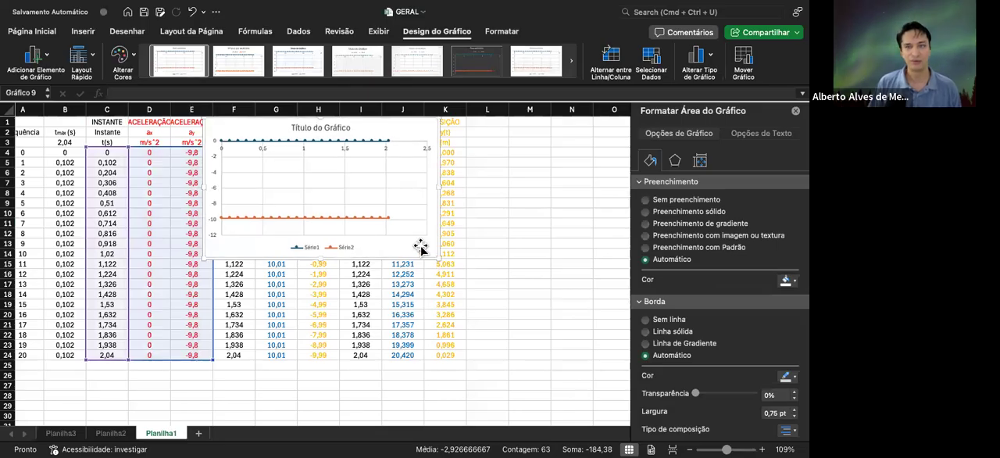
pyautogui.moveTo(437, 259); pyautogui.dragTo(583, 365)
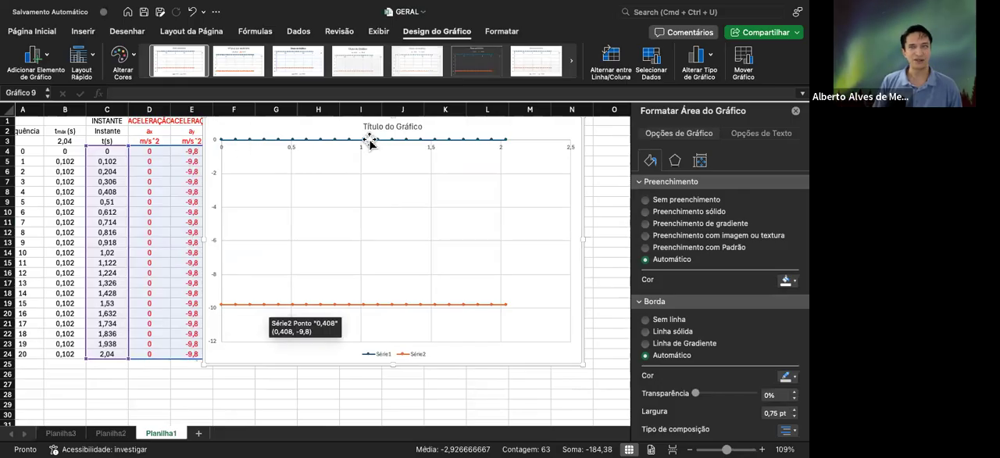
pyautogui.hscroll(-1, 422, 147)
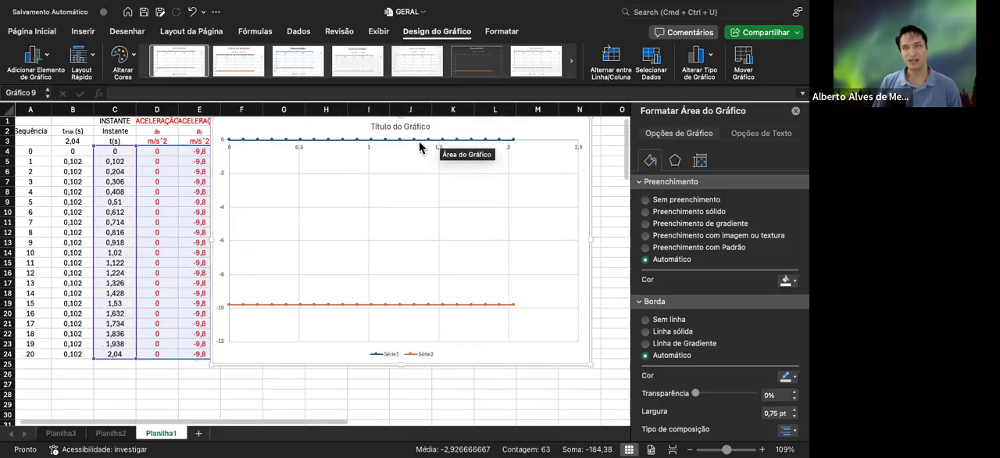
# Format the chart's horizontal axis labels with the Número category and 1 decimal place
pyautogui.click(345, 148)
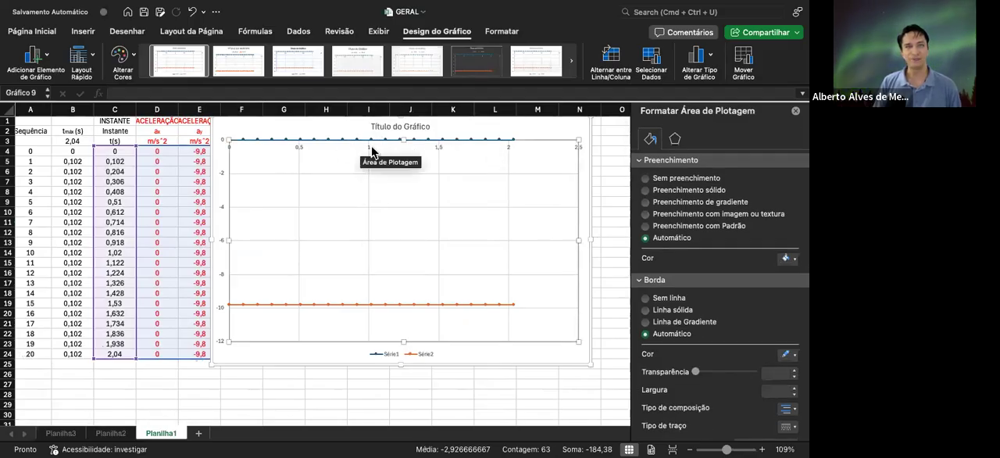
pyautogui.click(370, 148)
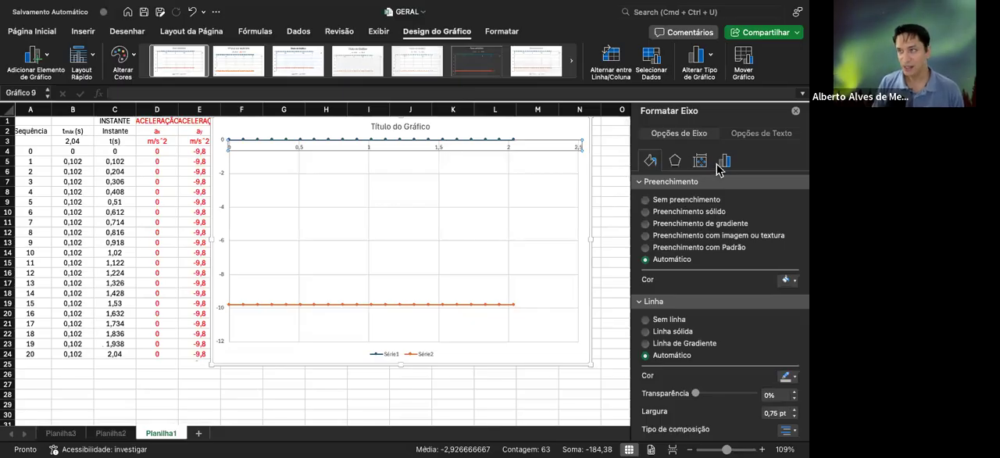
pyautogui.click(725, 162)
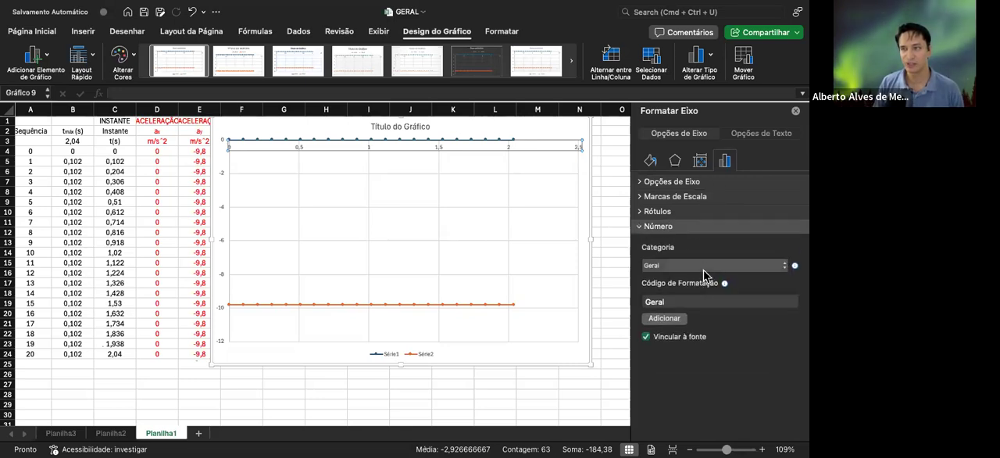
pyautogui.click(706, 268)
pyautogui.click(701, 282)
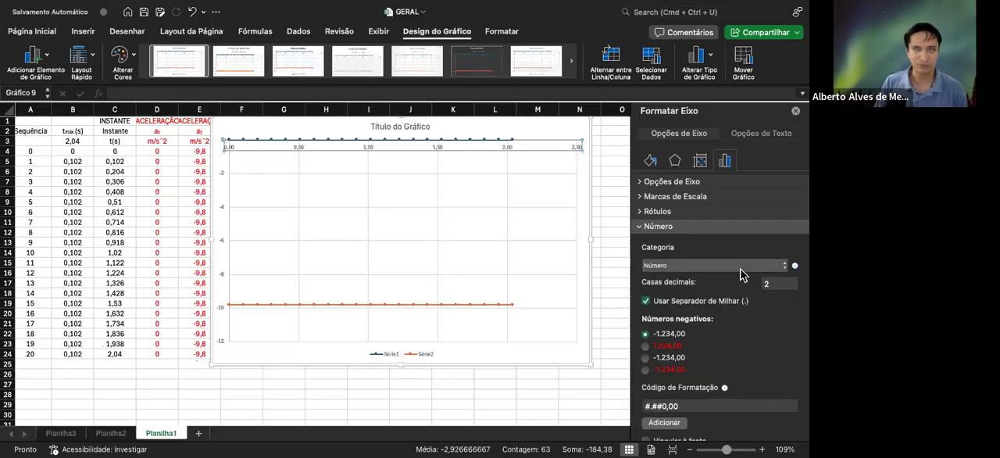
pyautogui.click(778, 287)
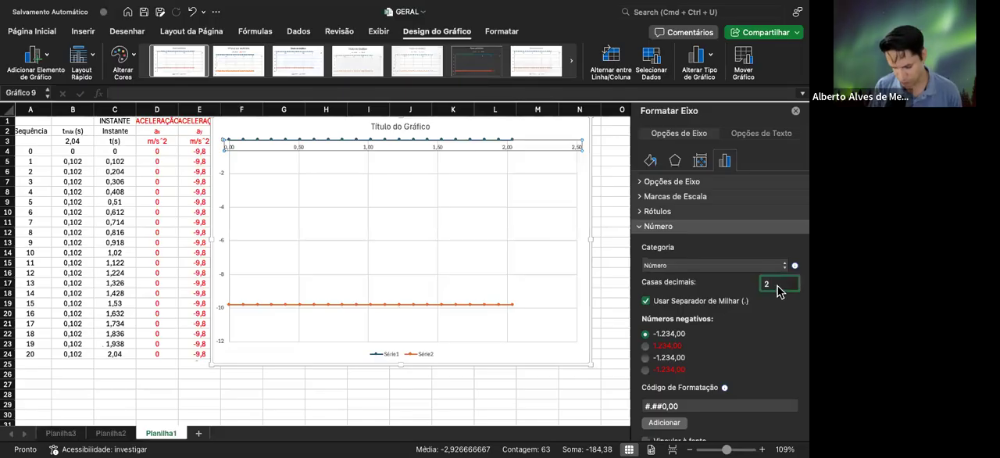
pyautogui.press('Return')
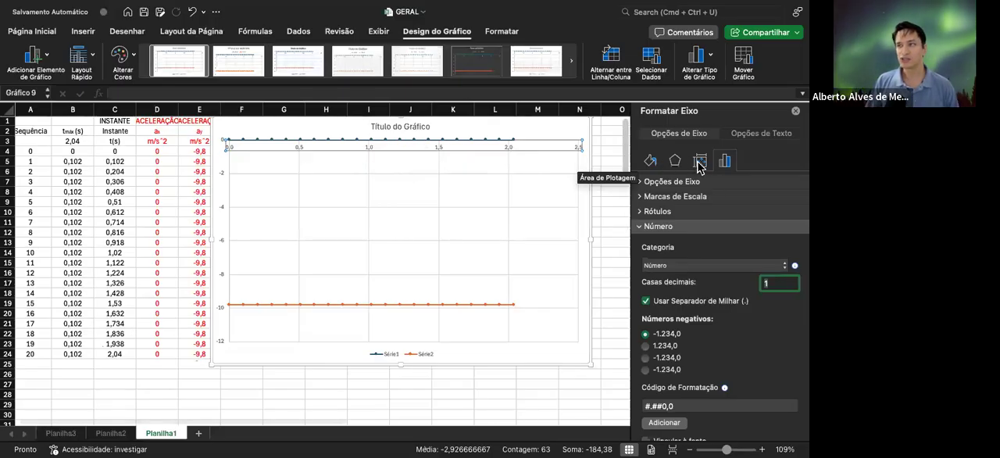
# Examine the horizontal axis's fill and line options and the acceleration chart's data source
pyautogui.click(653, 161)
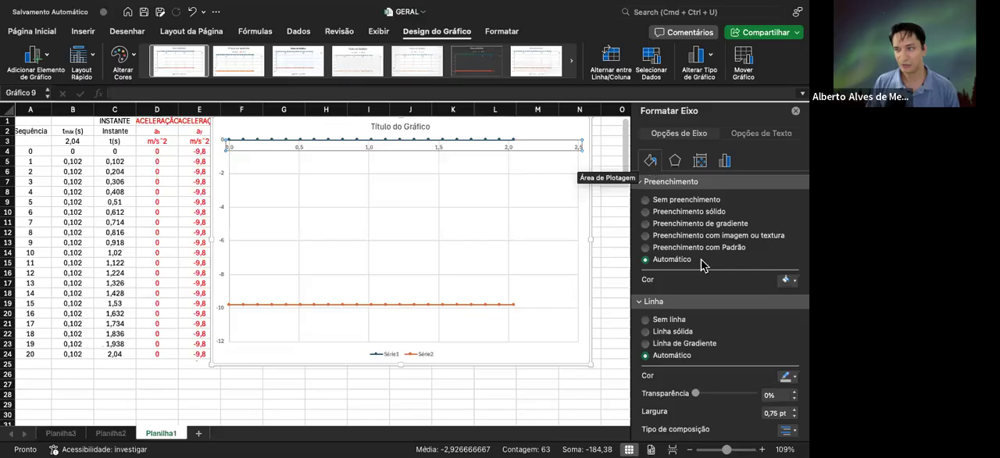
pyautogui.scroll(-1, 692, 256)
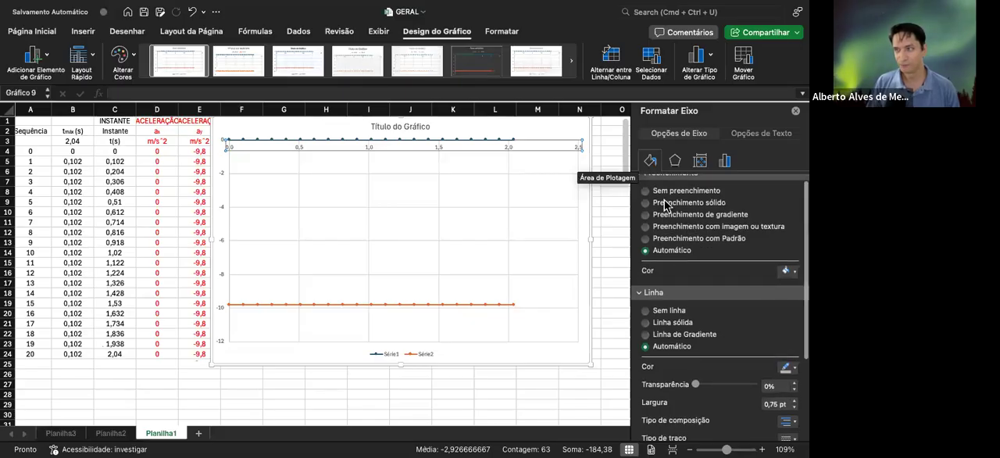
pyautogui.scroll(-5, 690, 254)
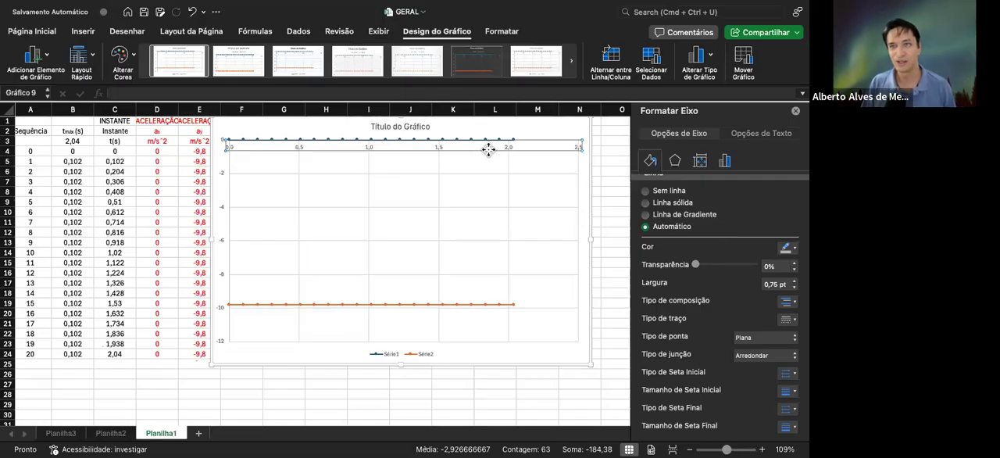
pyautogui.click(490, 150)
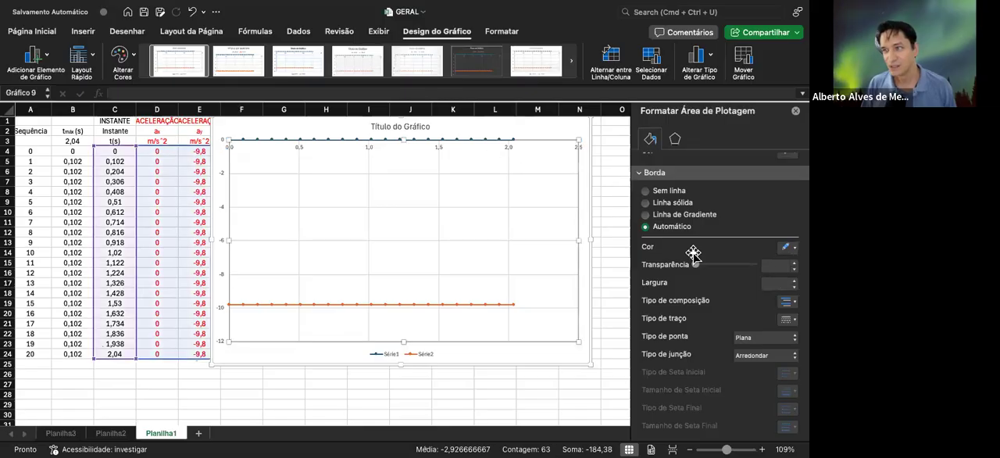
pyautogui.click(500, 147)
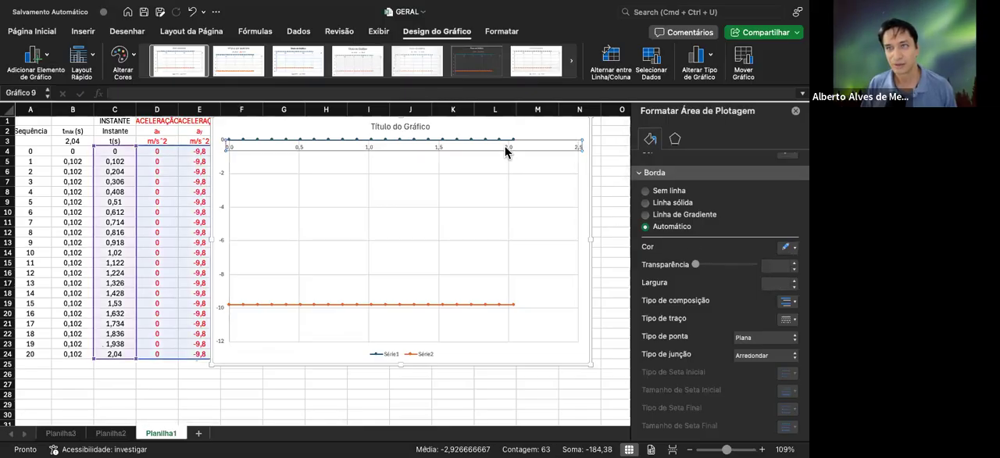
pyautogui.click(507, 147)
pyautogui.rightClick(508, 146)
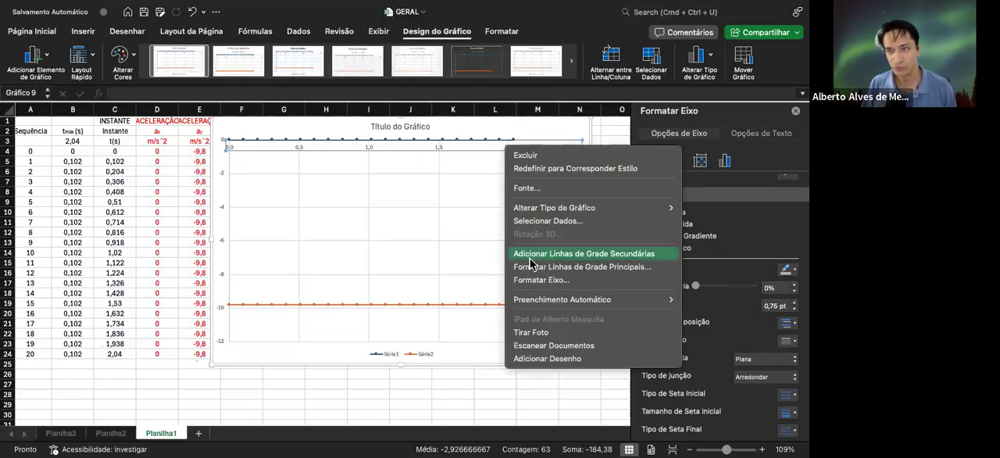
pyautogui.click(519, 220)
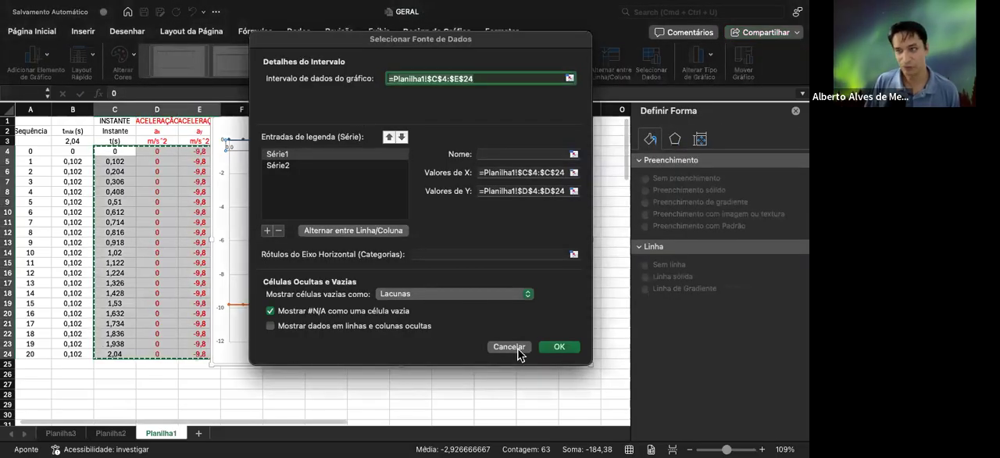
pyautogui.click(511, 346)
# Look through the horizontal axis's limits, units, alignment, effects, fill and line settings for a way to reposition its labels
pyautogui.click(508, 148)
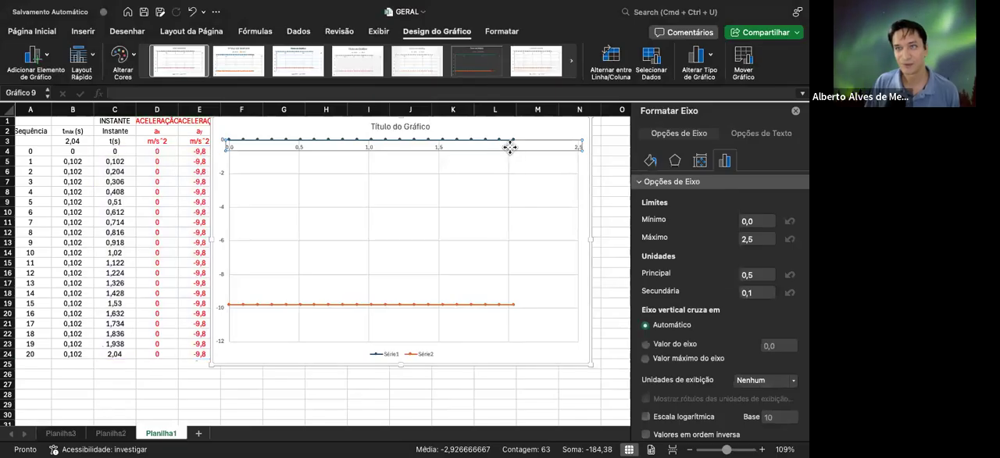
pyautogui.rightClick(509, 147)
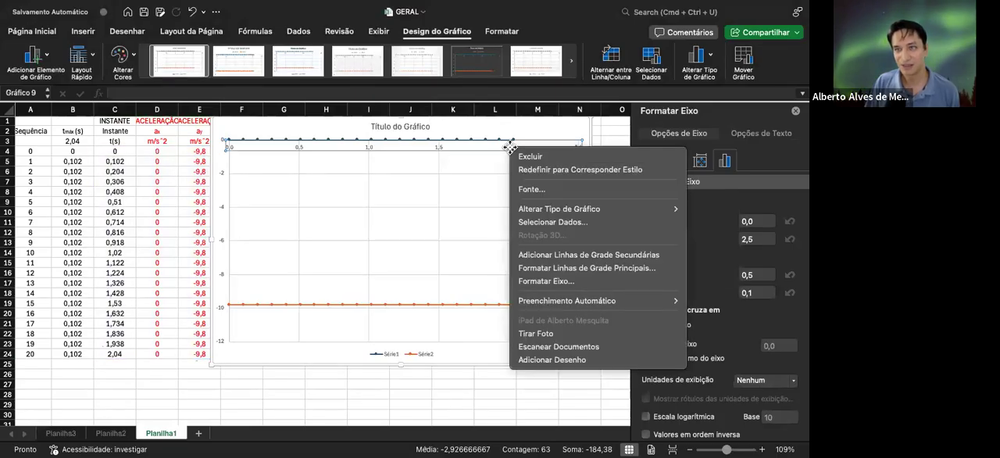
pyautogui.click(556, 282)
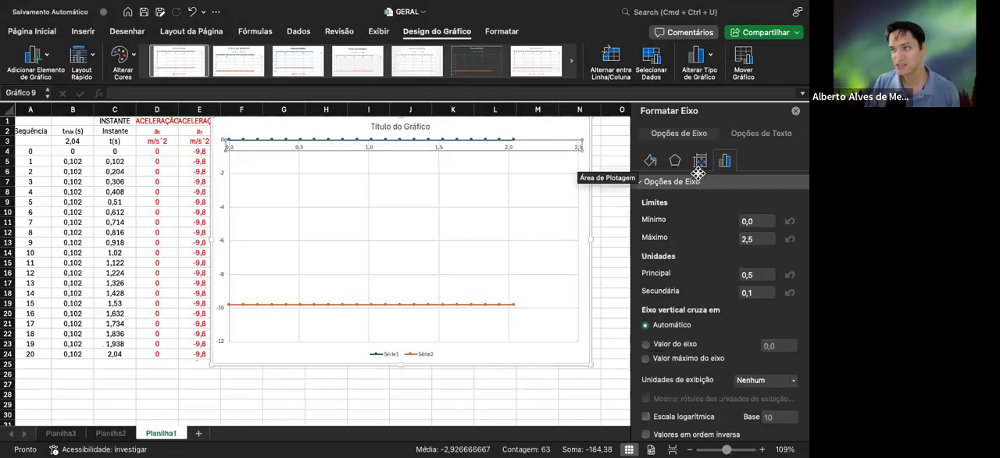
pyautogui.scroll(-3, 676, 242)
pyautogui.scroll(2, 676, 255)
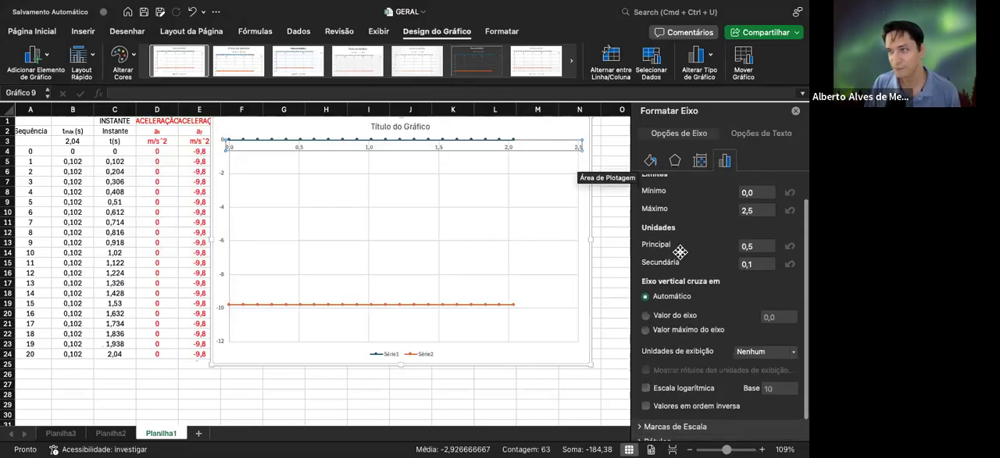
pyautogui.scroll(-3, 677, 235)
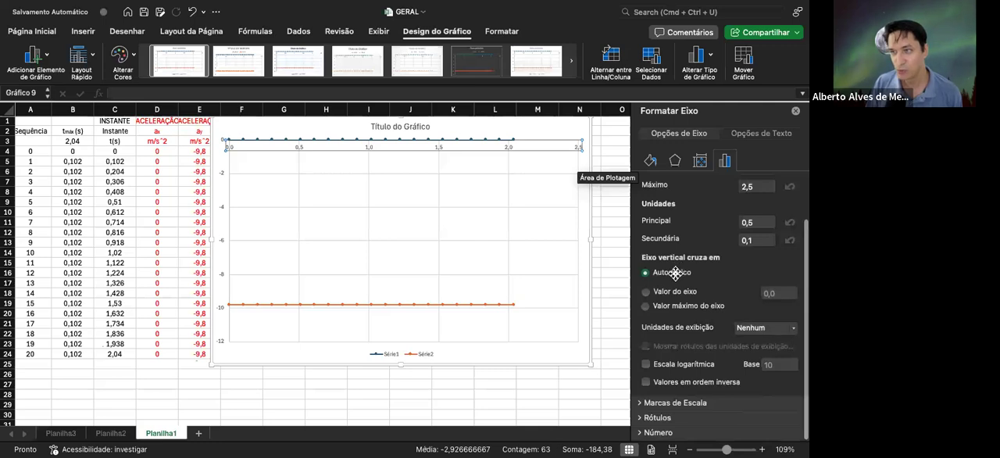
pyautogui.scroll(3, 677, 242)
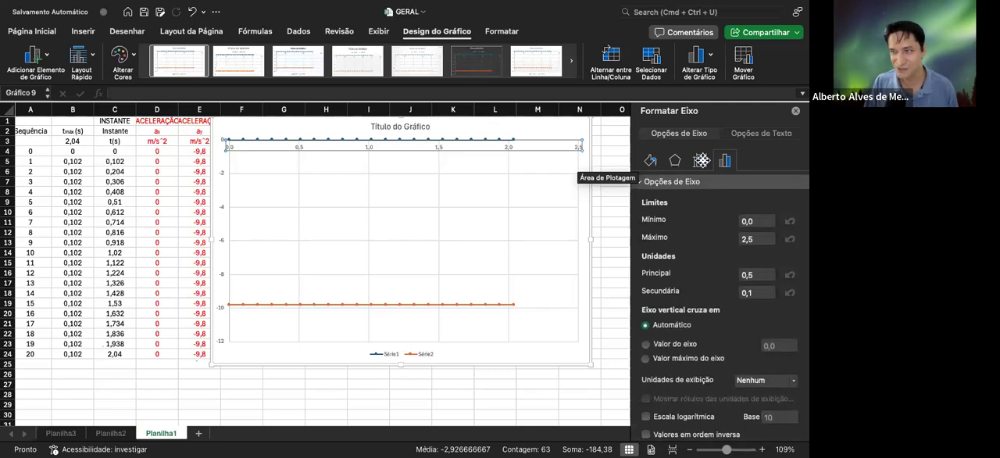
pyautogui.click(701, 160)
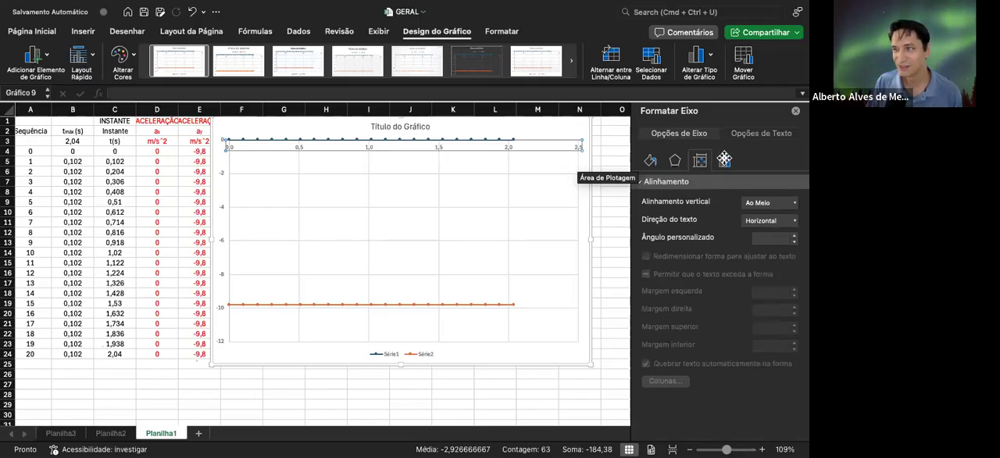
pyautogui.click(724, 159)
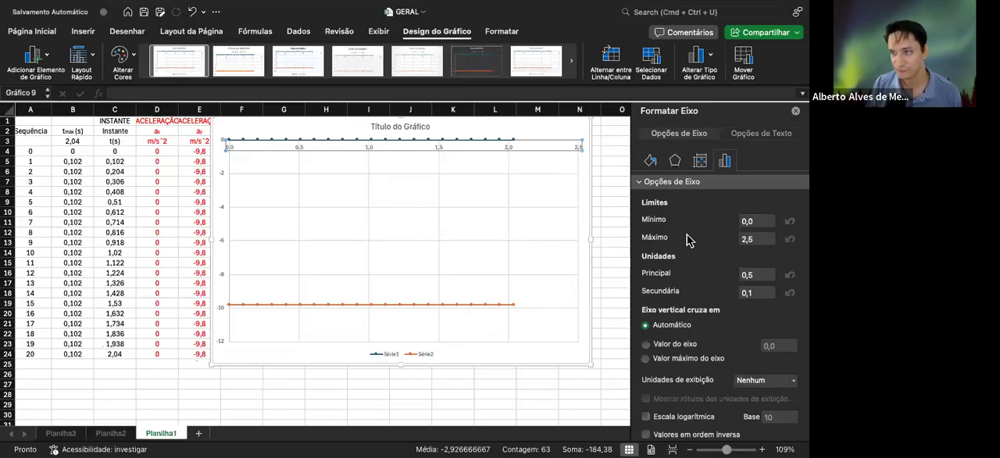
pyautogui.scroll(-3, 676, 270)
pyautogui.scroll(3, 678, 253)
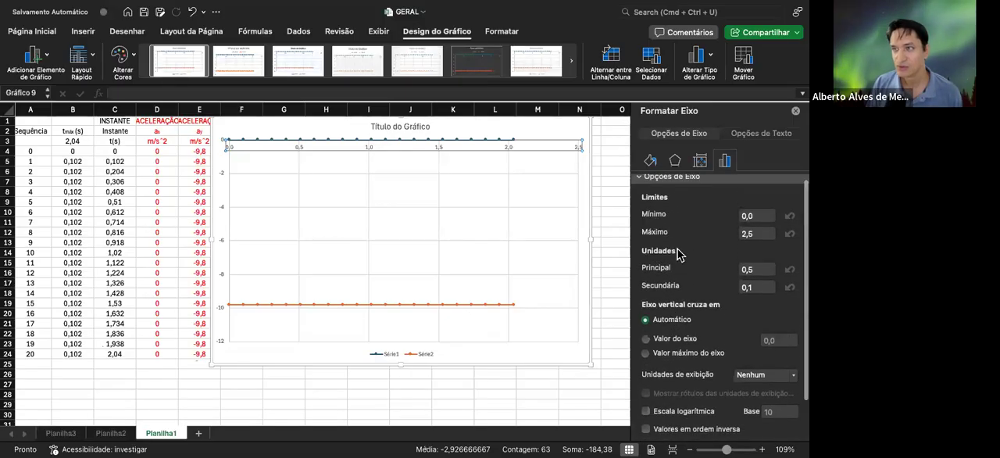
pyautogui.click(700, 161)
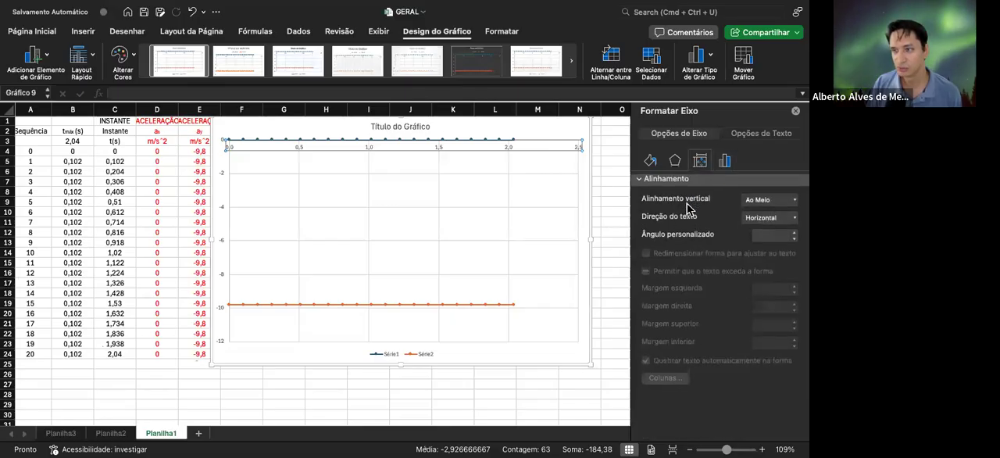
pyautogui.click(674, 160)
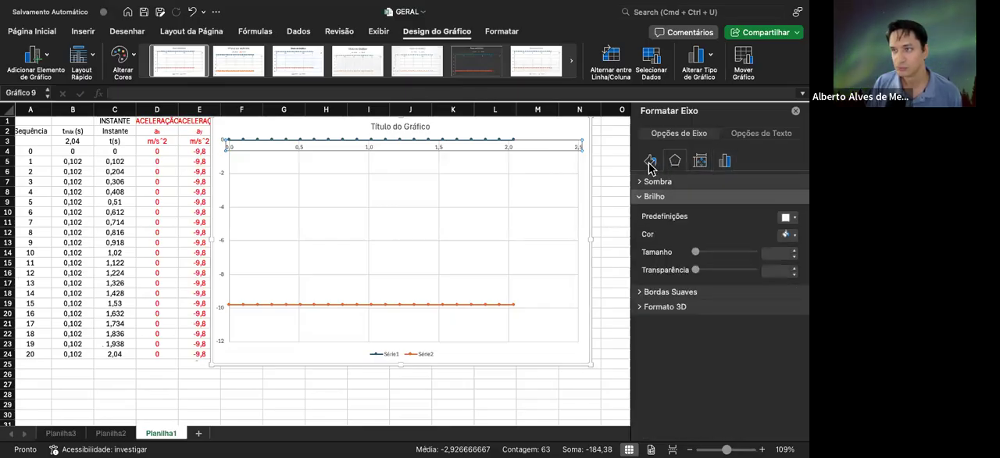
pyautogui.click(650, 162)
pyautogui.scroll(-5, 703, 273)
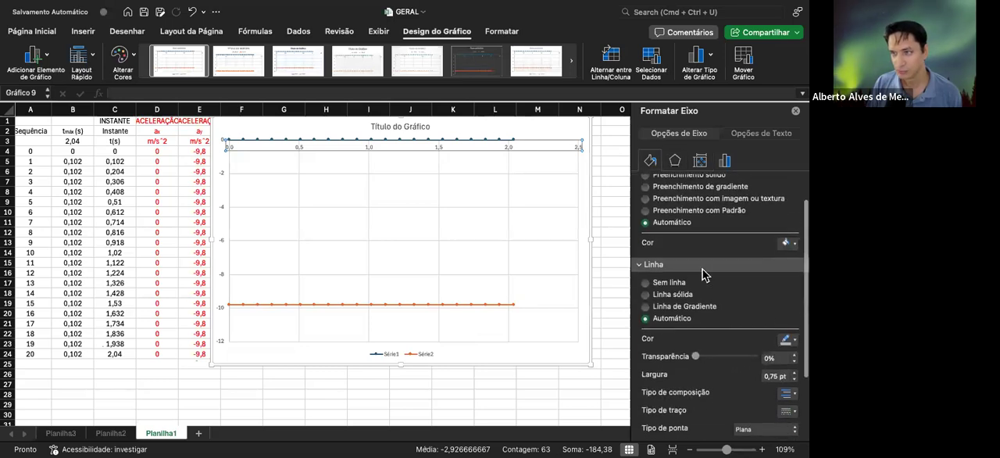
pyautogui.scroll(-3, 700, 281)
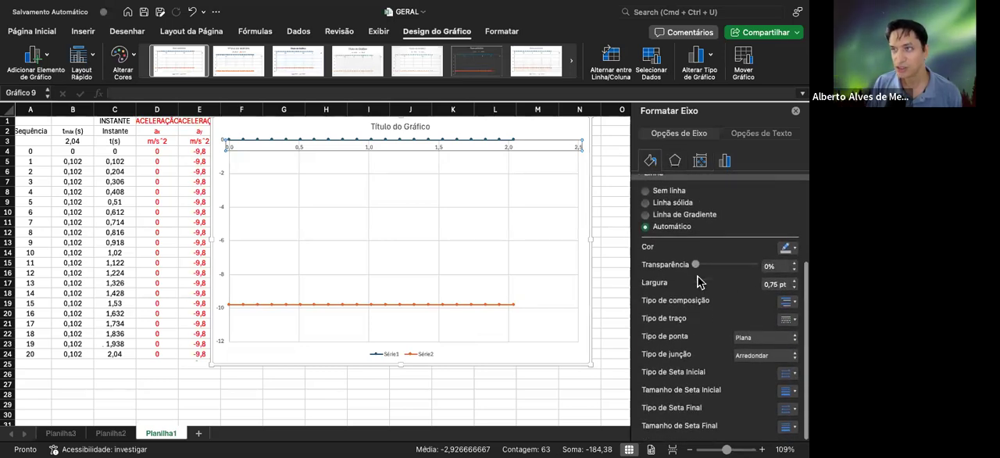
pyautogui.scroll(3, 699, 281)
pyautogui.scroll(3, 699, 281)
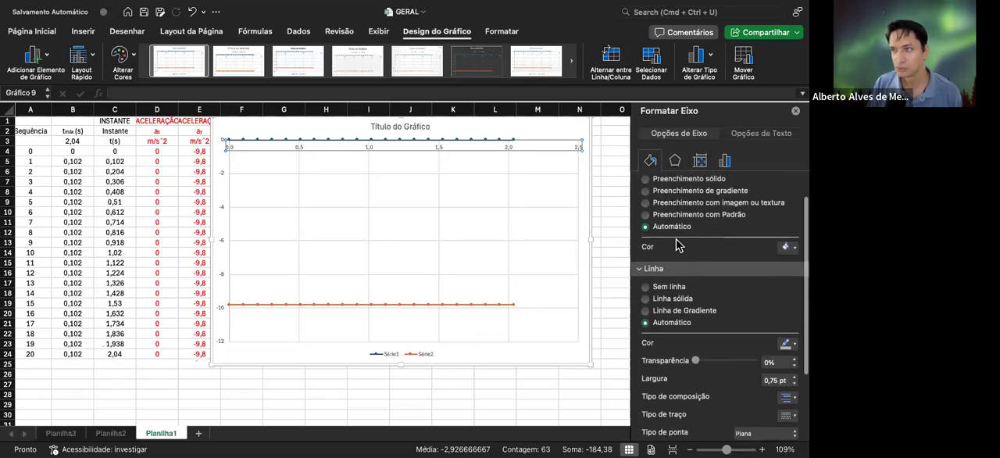
pyautogui.click(724, 161)
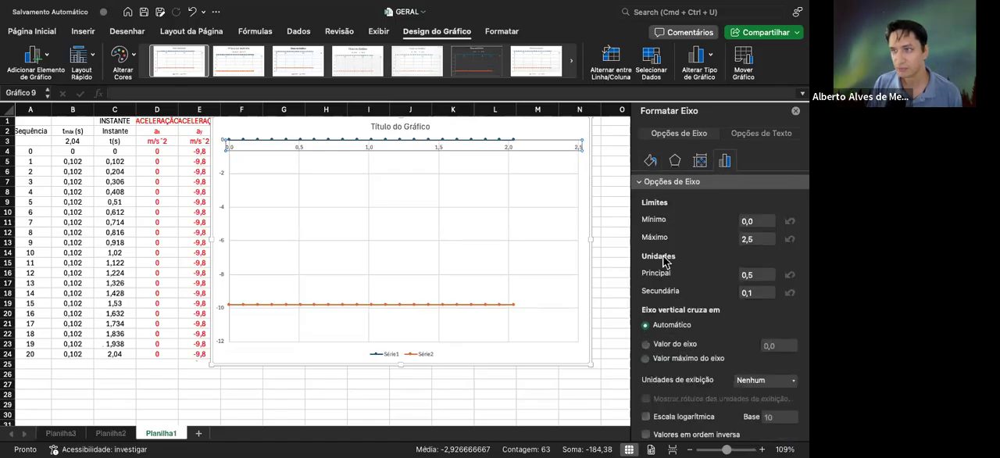
pyautogui.scroll(-2, 666, 261)
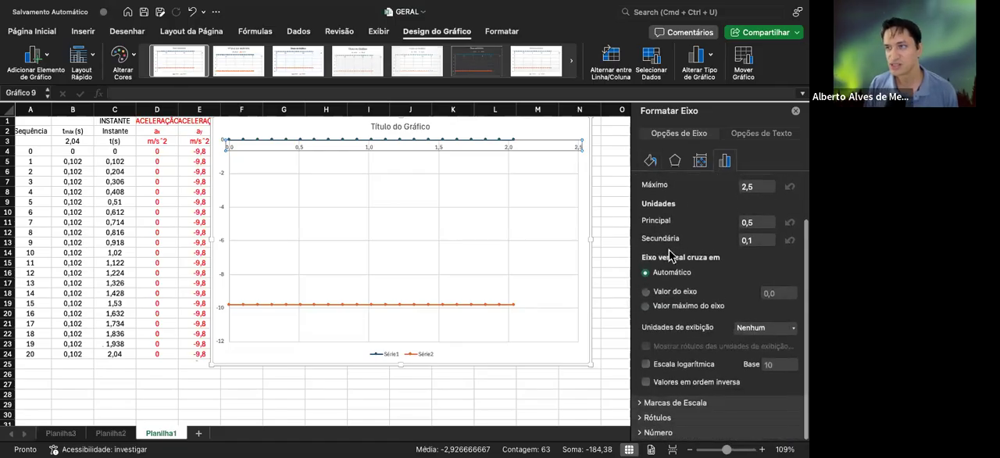
pyautogui.scroll(2, 667, 254)
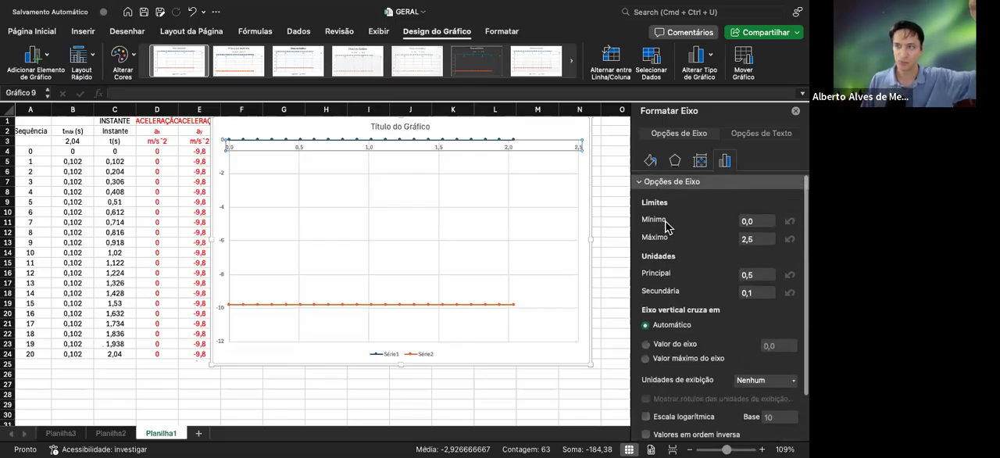
# Set the label position of the chart's horizontal axis to Inferior
pyautogui.click(670, 181)
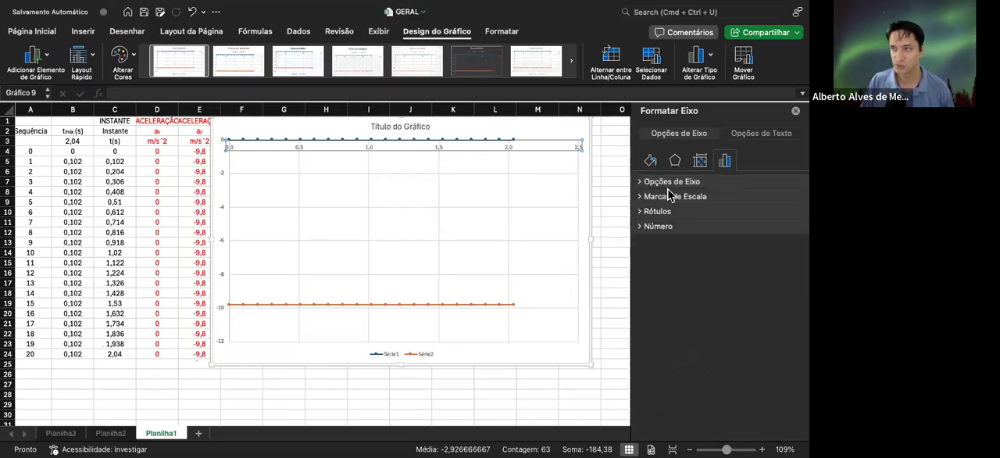
pyautogui.click(658, 212)
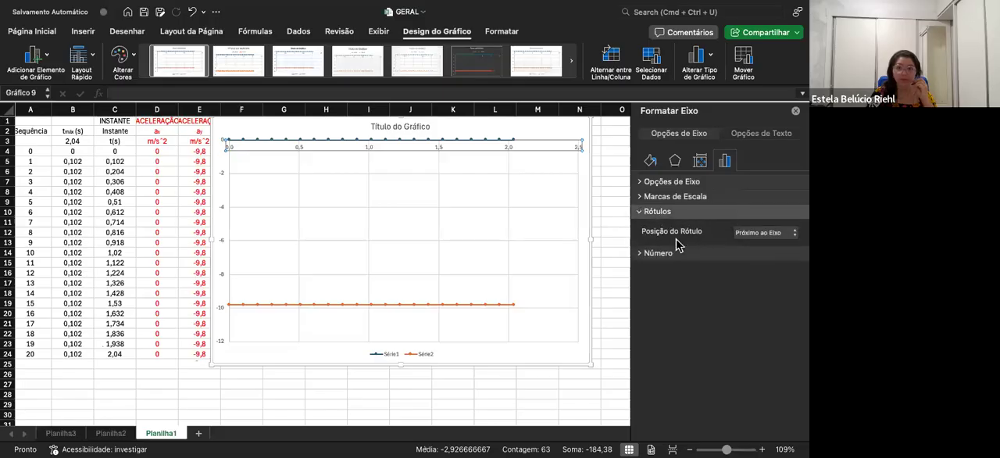
pyautogui.click(785, 238)
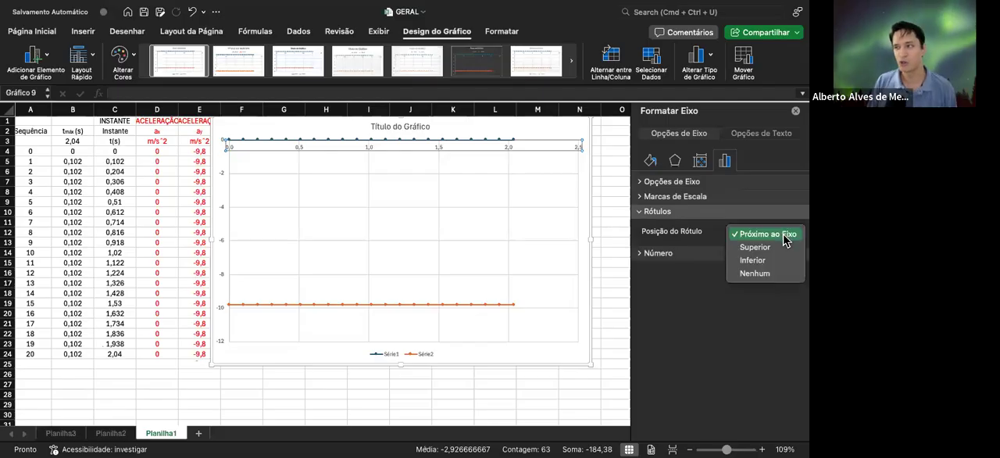
pyautogui.click(764, 261)
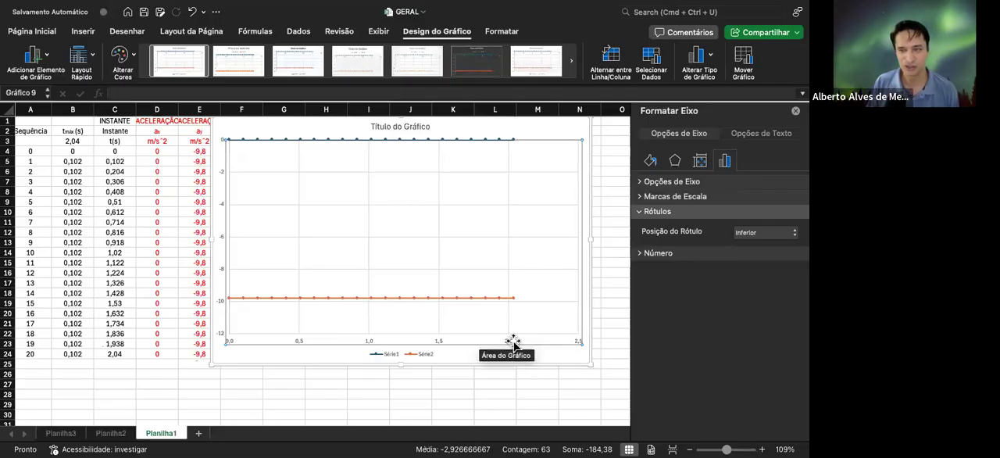
# Review the horizontal axis's limits and units and the available label position choices
pyautogui.click(670, 184)
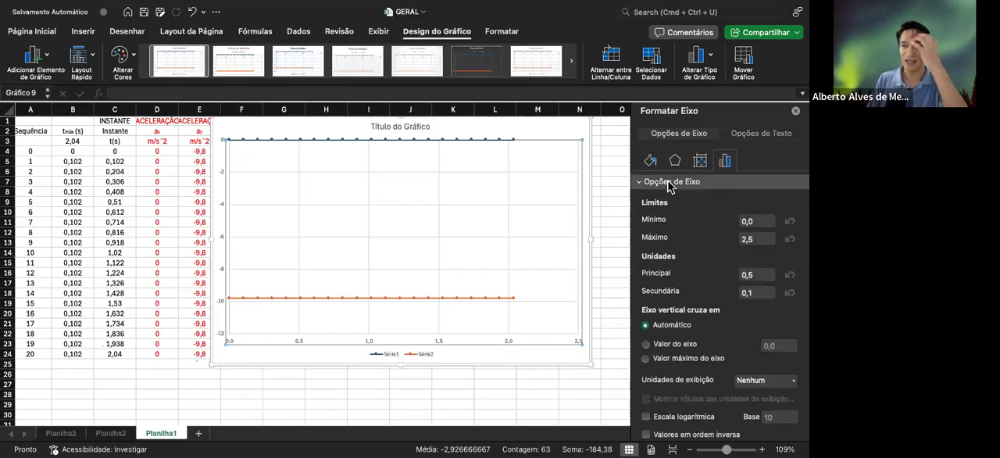
pyautogui.click(673, 182)
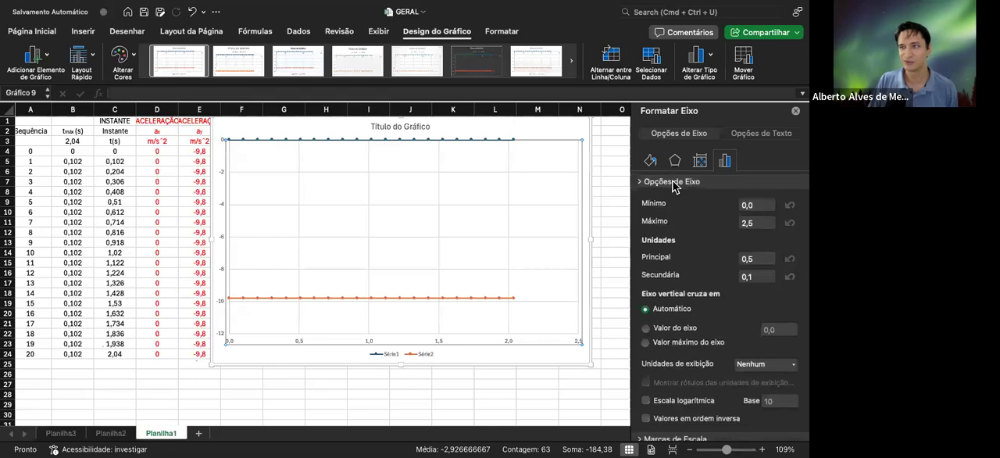
pyautogui.click(665, 212)
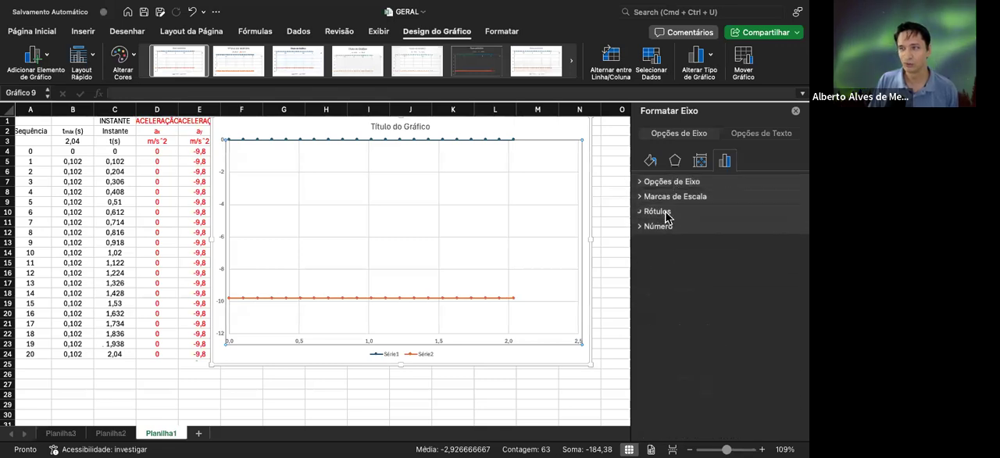
pyautogui.click(665, 214)
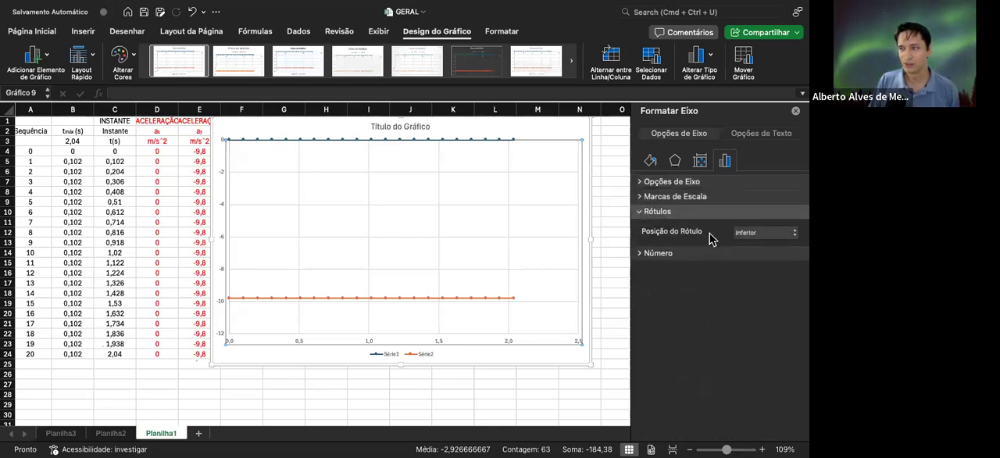
pyautogui.click(762, 239)
pyautogui.click(763, 240)
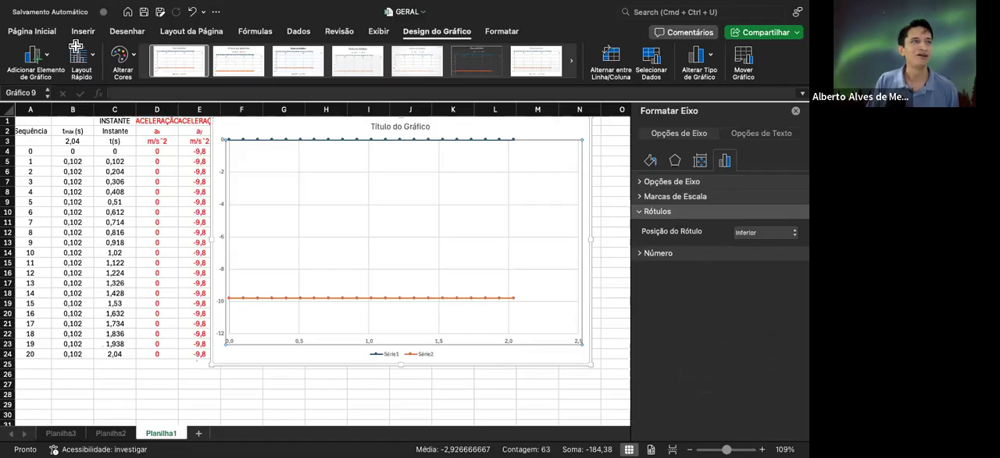
# Make the horizontal axis labels bold and set their font size to 11
pyautogui.click(26, 30)
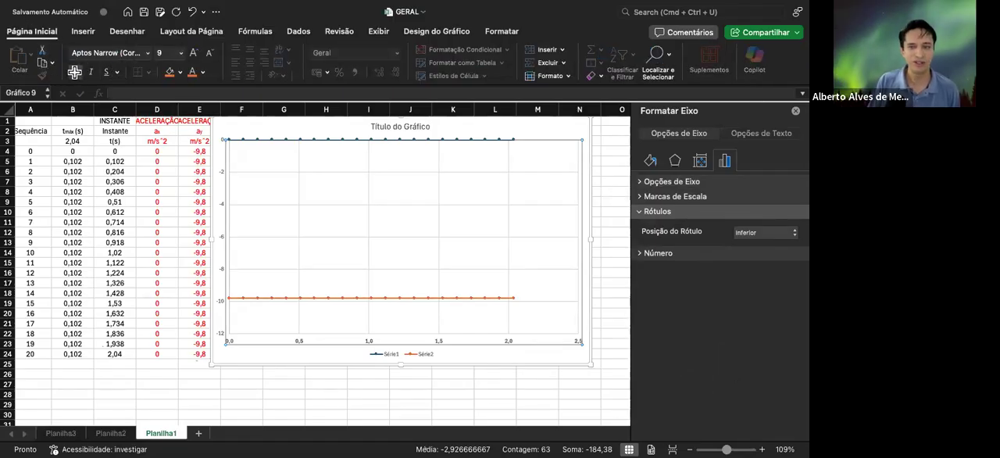
pyautogui.click(194, 53)
pyautogui.click(195, 52)
pyautogui.click(194, 52)
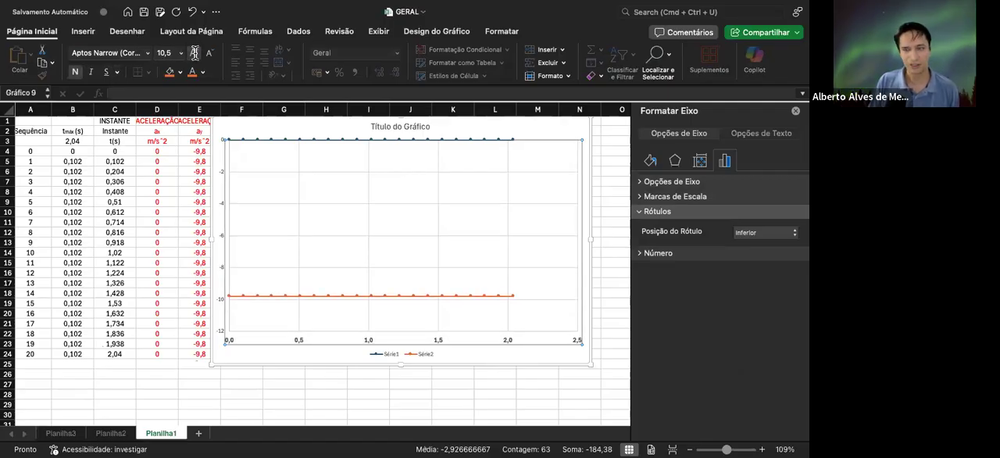
# Change the font of the chart's horizontal axis labels to Arial
pyautogui.click(146, 52)
pyautogui.click(145, 160)
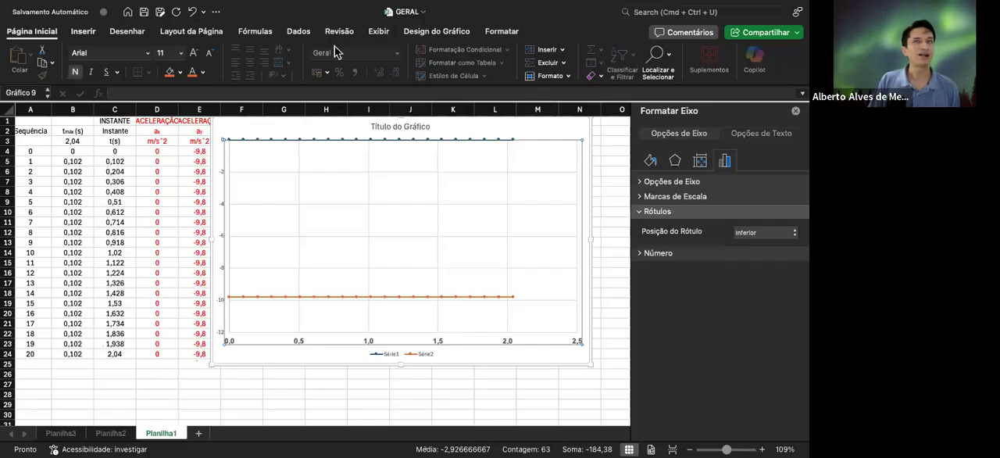
# Add a title to the chart's horizontal axis reading "Instante (s)"
pyautogui.click(436, 35)
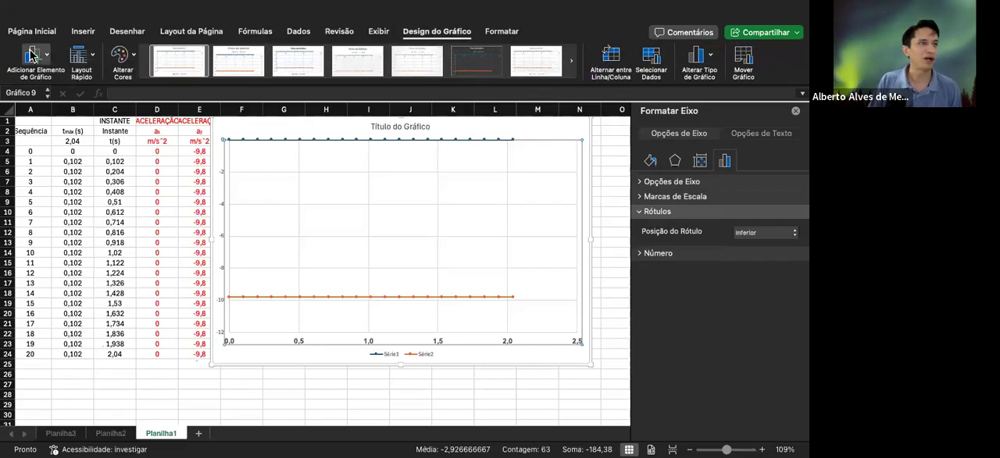
pyautogui.click(218, 100)
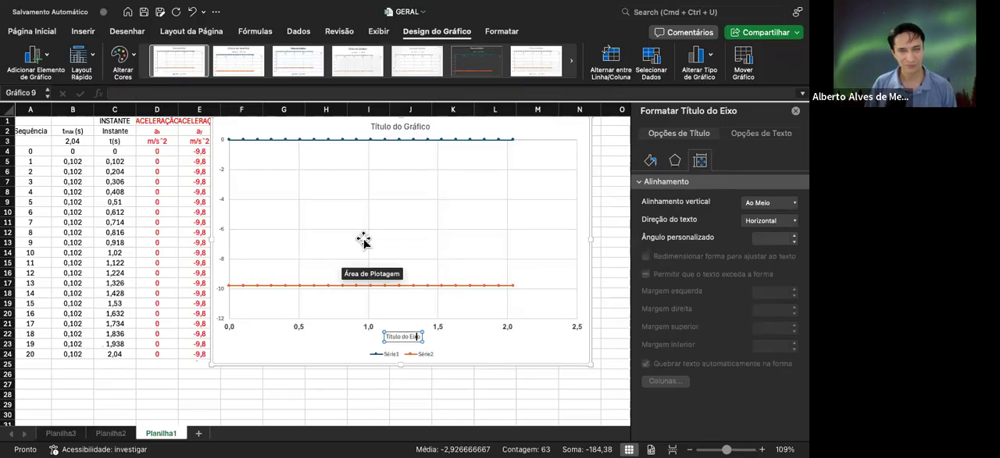
pyautogui.press('BackSpace')
pyautogui.press('BackSpace')
pyautogui.press('BackSpace')
pyautogui.press('BackSpace')
pyautogui.press('BackSpace')
pyautogui.press('BackSpace')
pyautogui.press('BackSpace')
pyautogui.press('BackSpace')
pyautogui.press('BackSpace')
pyautogui.press('BackSpace')
pyautogui.press('BackSpace')
pyautogui.press('BackSpace')
pyautogui.press('BackSpace')
pyautogui.press('BackSpace')
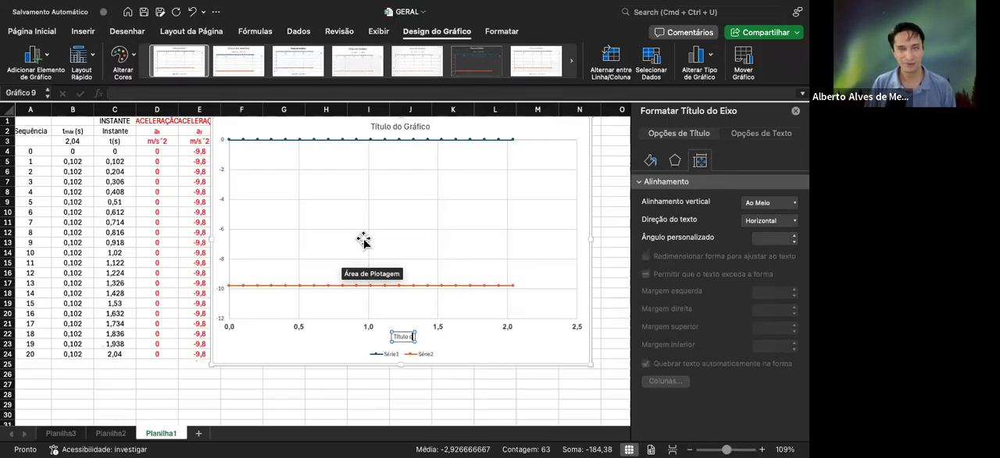
pyautogui.write('tmá')
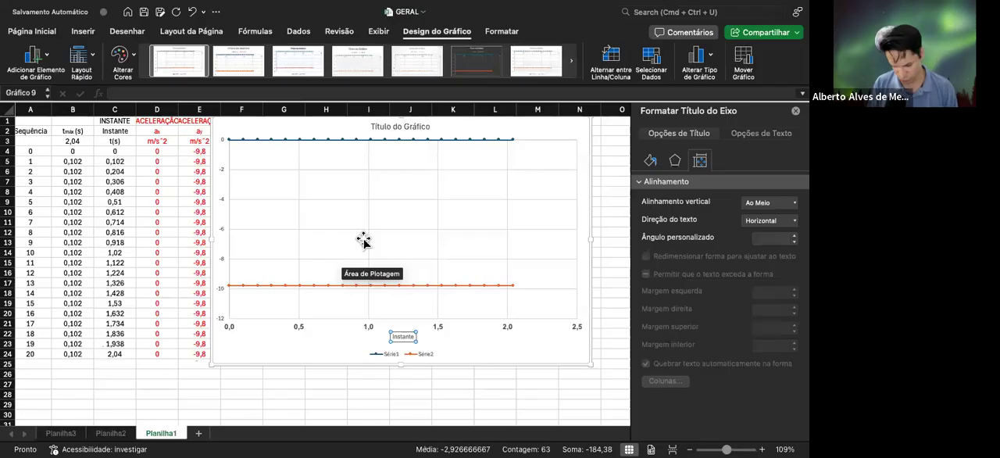
pyautogui.write('(s')
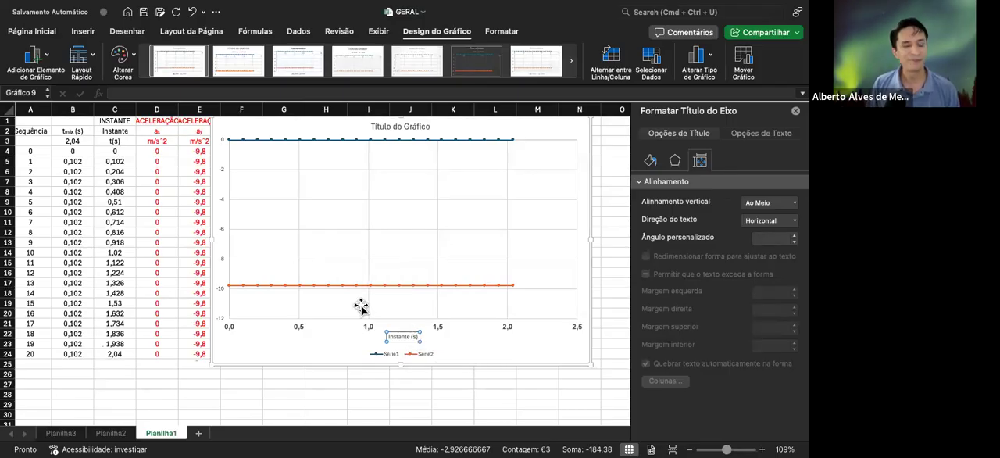
# Make the horizontal axis title bold and set its font size to 12
pyautogui.click(32, 32)
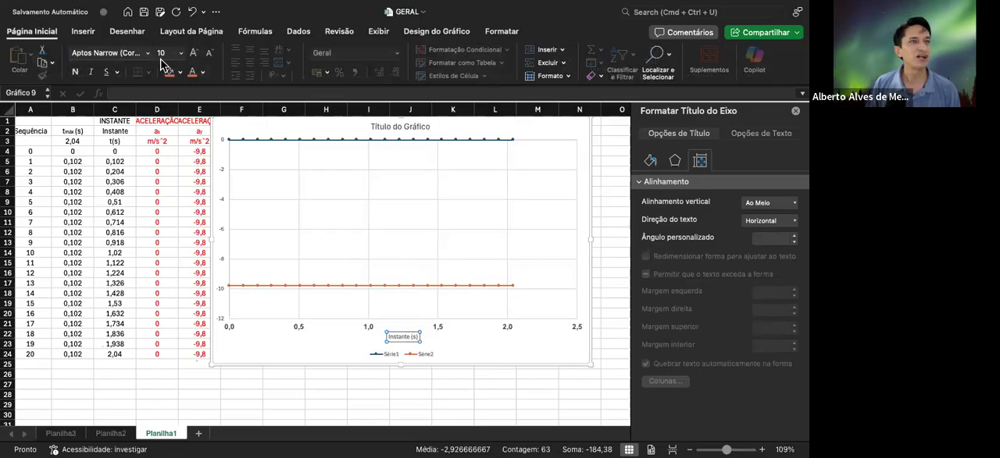
pyautogui.click(75, 71)
pyautogui.click(194, 57)
pyautogui.click(194, 56)
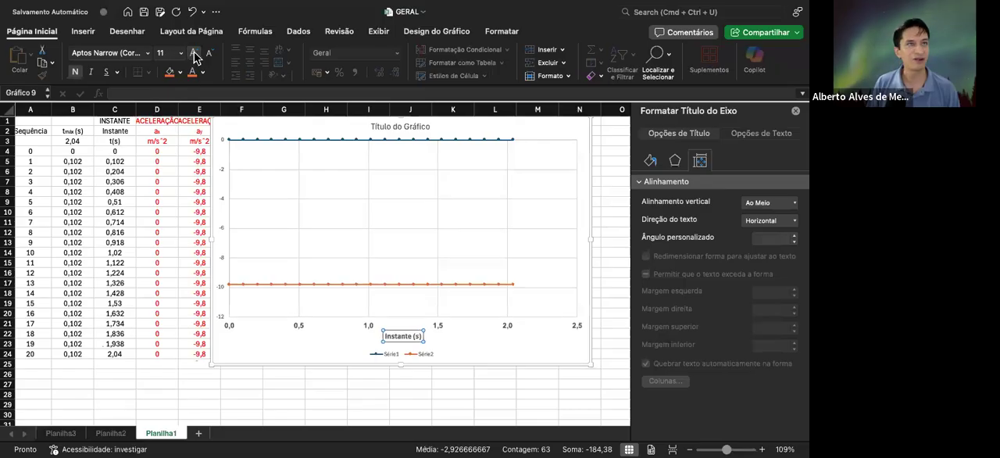
pyautogui.click(193, 57)
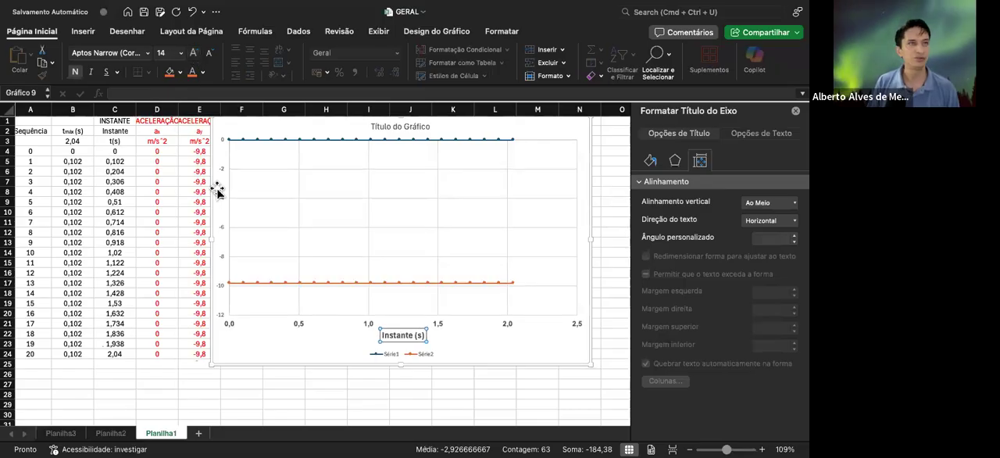
pyautogui.click(209, 53)
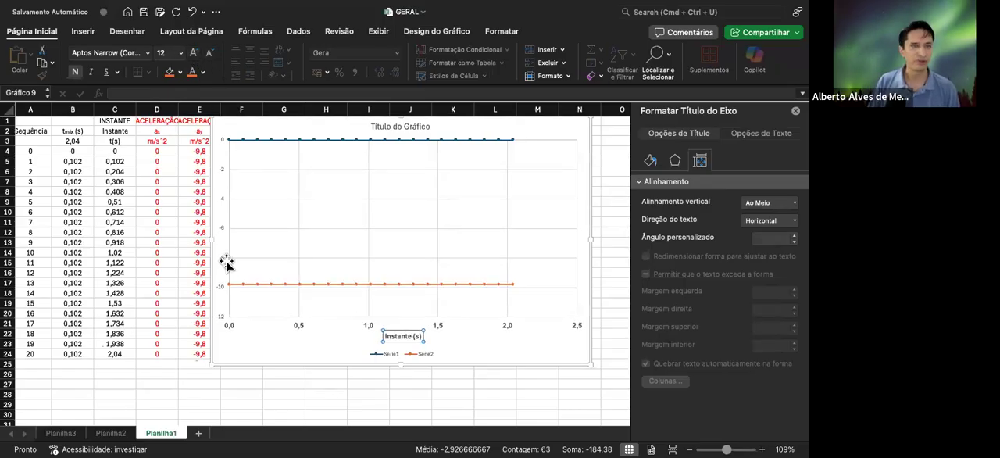
# Set the maximum limit of the chart's vertical axis to 2,0
pyautogui.click(308, 140)
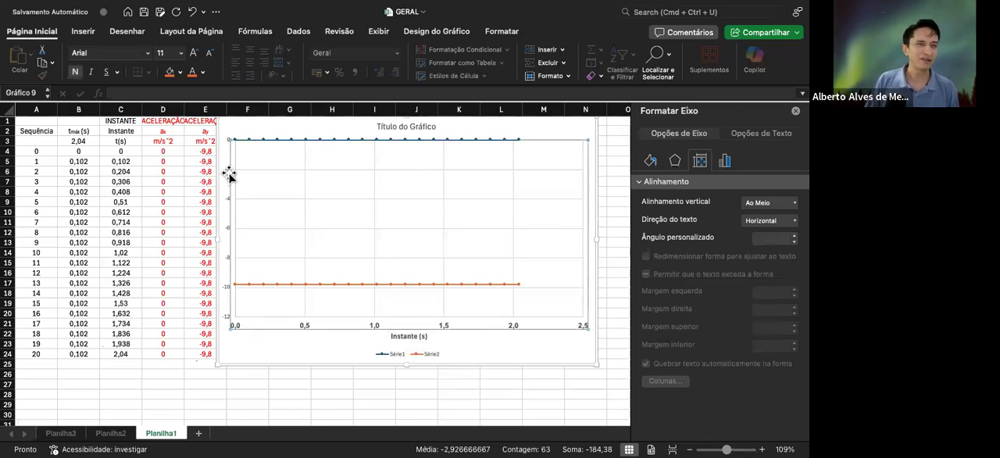
pyautogui.click(228, 170)
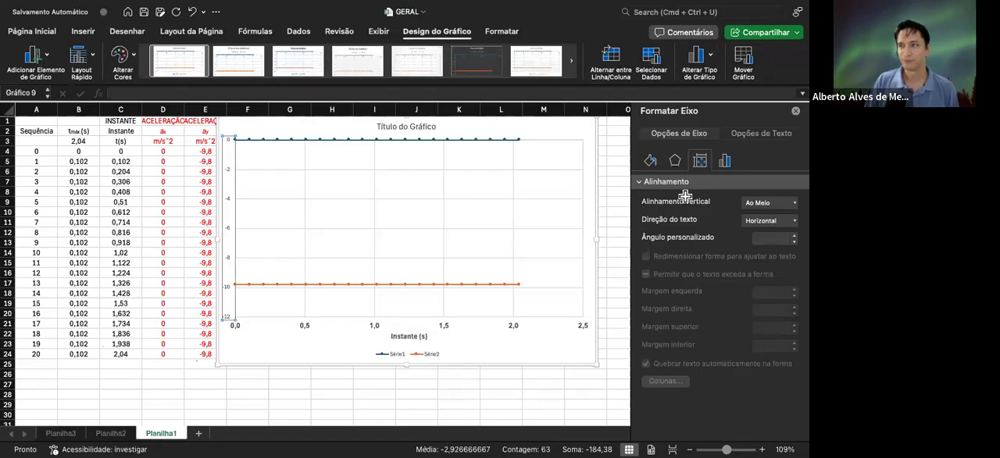
pyautogui.click(726, 162)
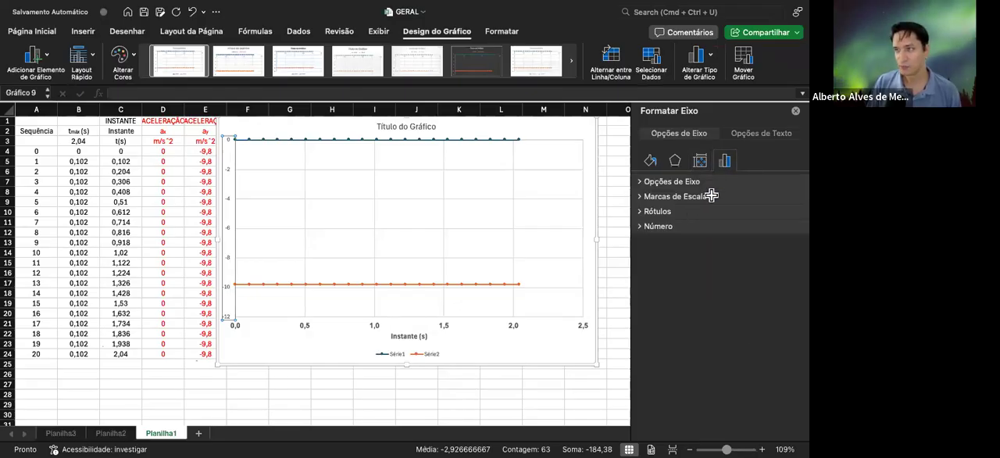
pyautogui.click(708, 183)
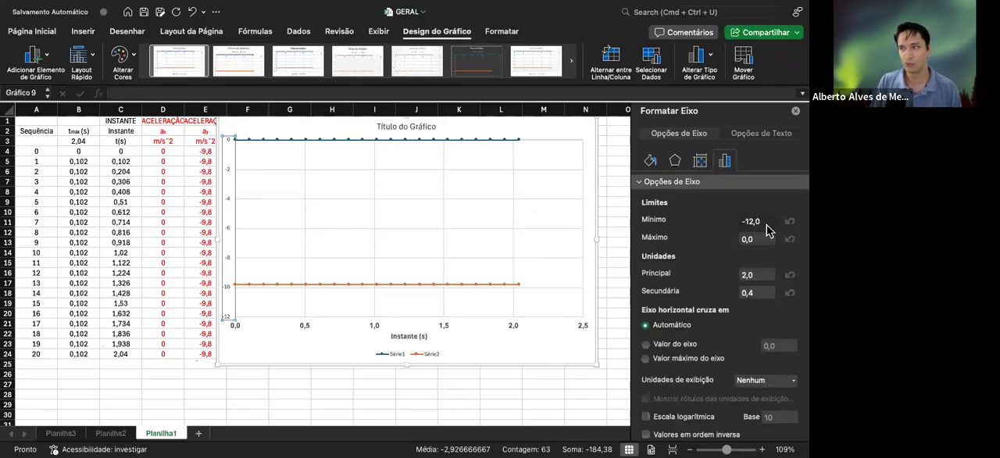
pyautogui.click(756, 240)
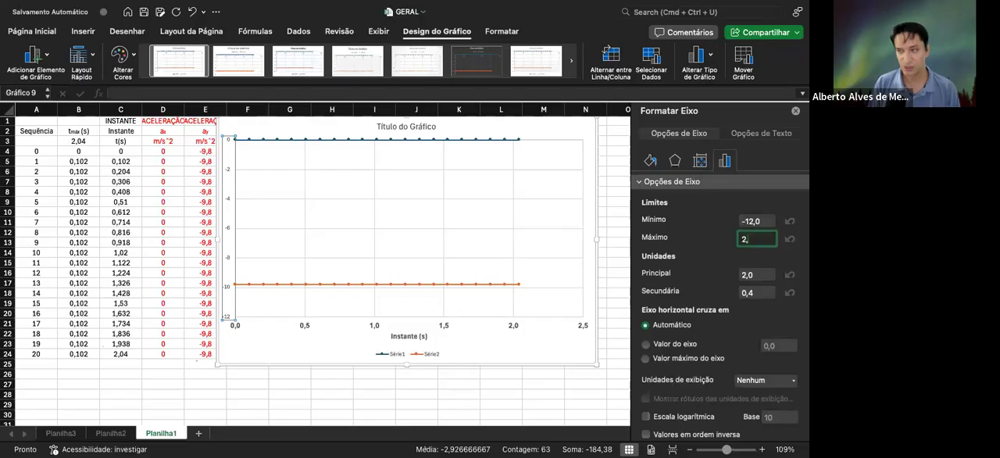
pyautogui.write('2,0')
pyautogui.press('Return')
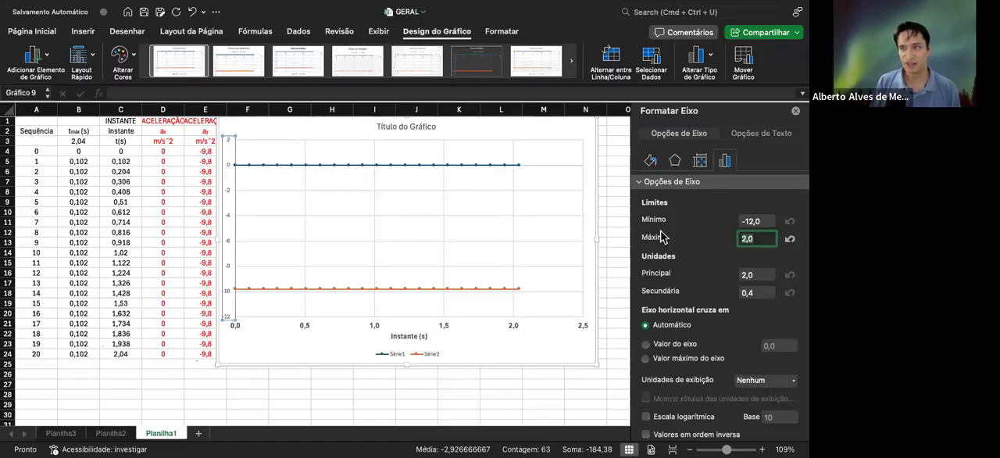
pyautogui.click(664, 182)
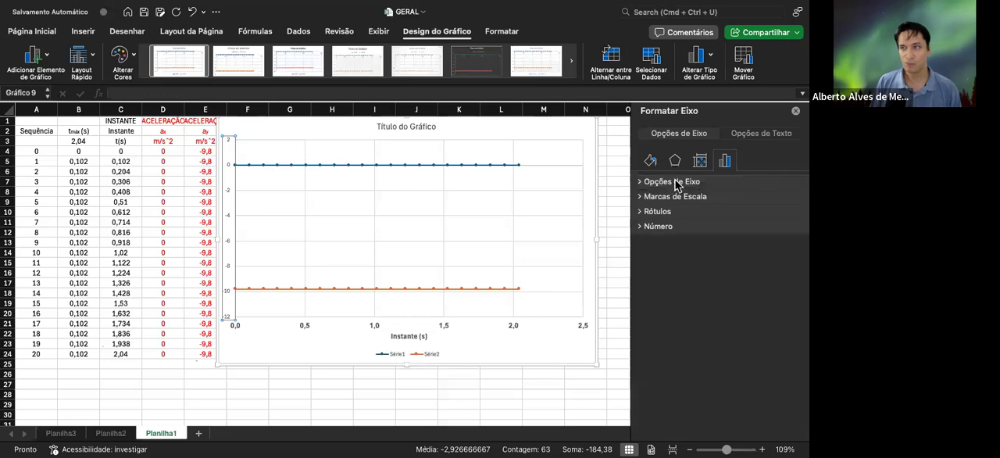
# Set the vertical axis's maximum limit to 3,0
pyautogui.click(671, 183)
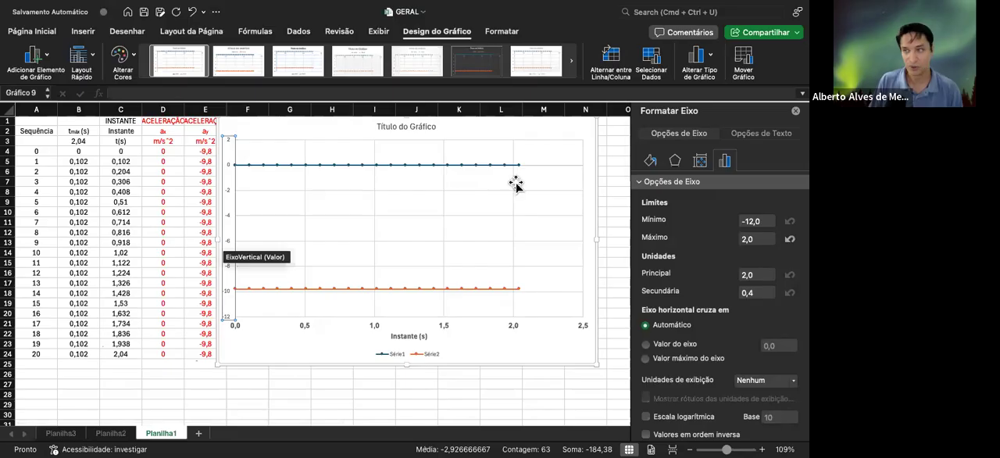
pyautogui.click(746, 237)
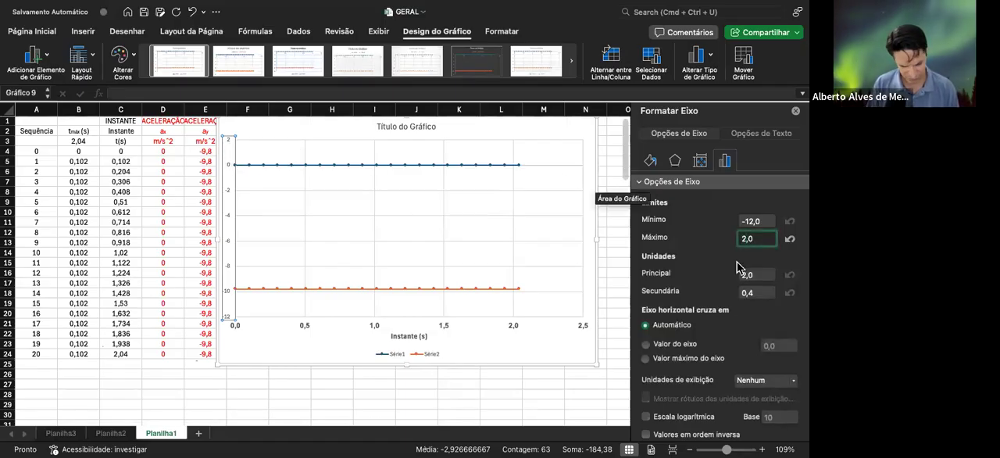
pyautogui.write('3,0')
pyautogui.press('Return')
pyautogui.scroll(-2, 677, 263)
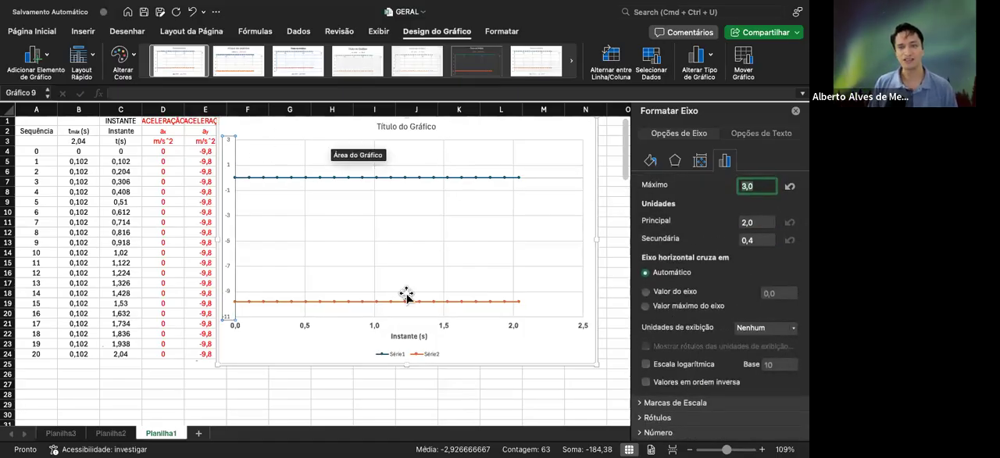
# Move the chart legend inside the plot area, centred above the upper data series
pyautogui.click(405, 355)
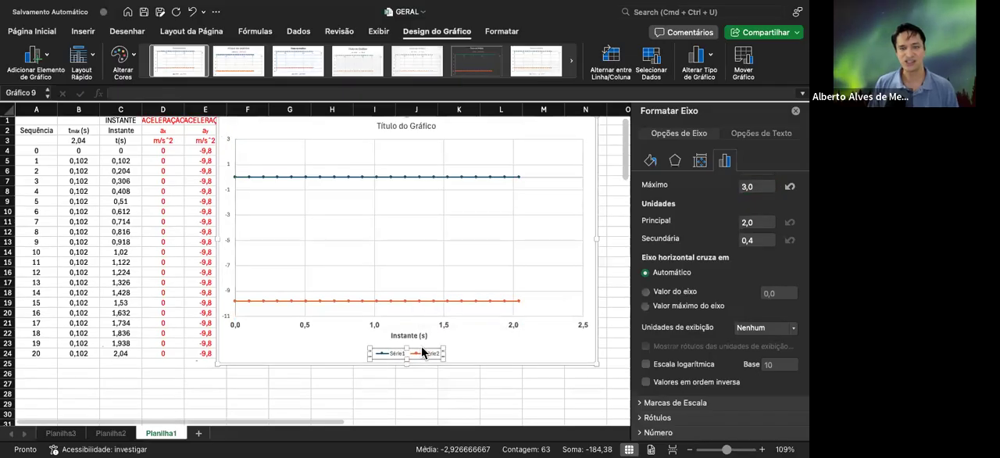
pyautogui.moveTo(443, 289); pyautogui.dragTo(489, 148)
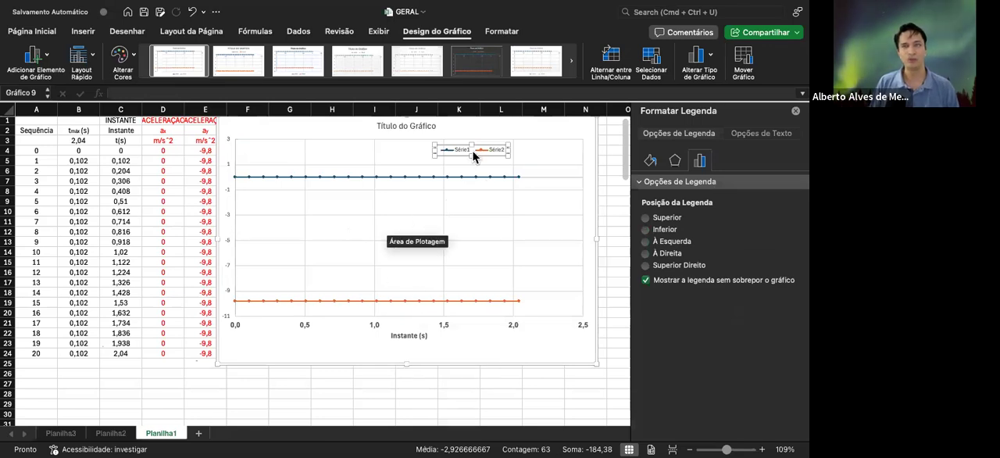
pyautogui.moveTo(441, 153); pyautogui.dragTo(417, 151)
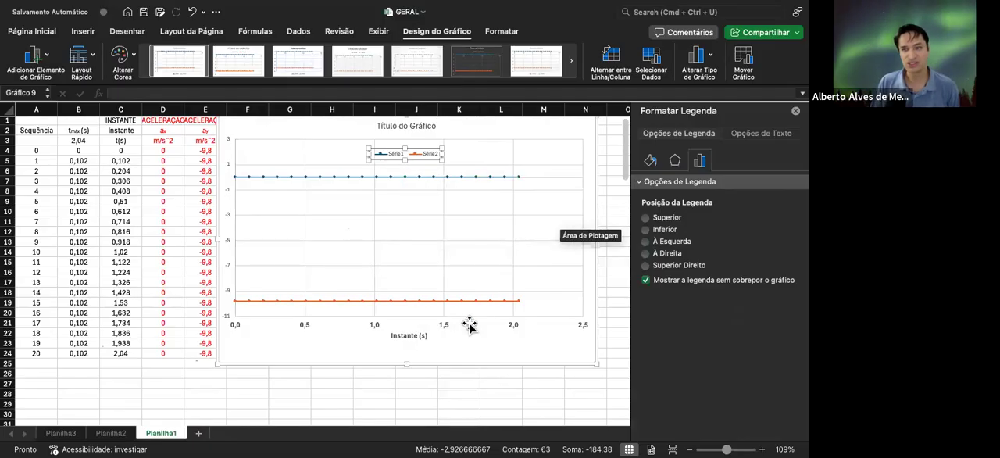
# Set the maximum limit of the chart's horizontal axis to 2,1
pyautogui.click(443, 329)
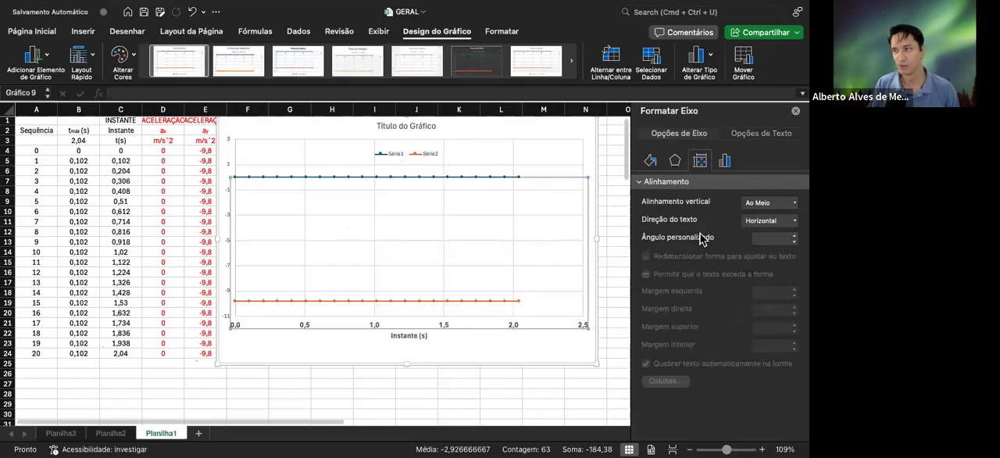
pyautogui.click(724, 161)
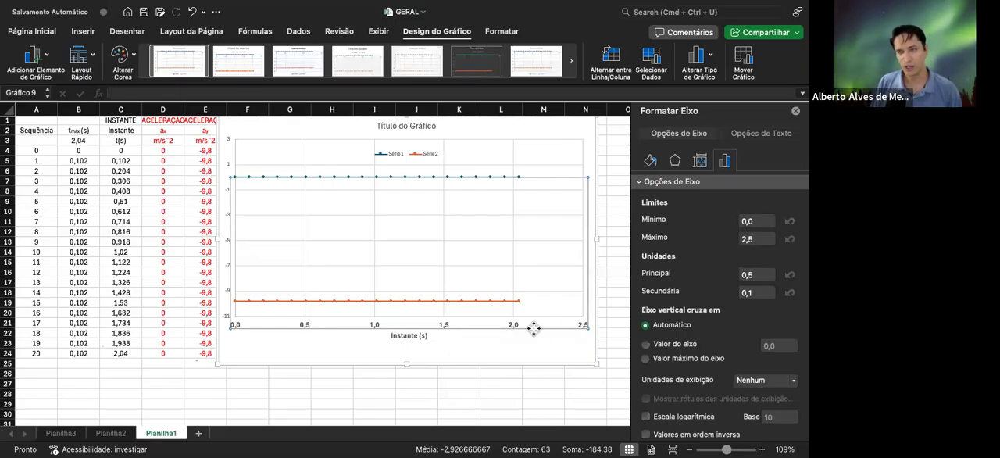
pyautogui.click(751, 237)
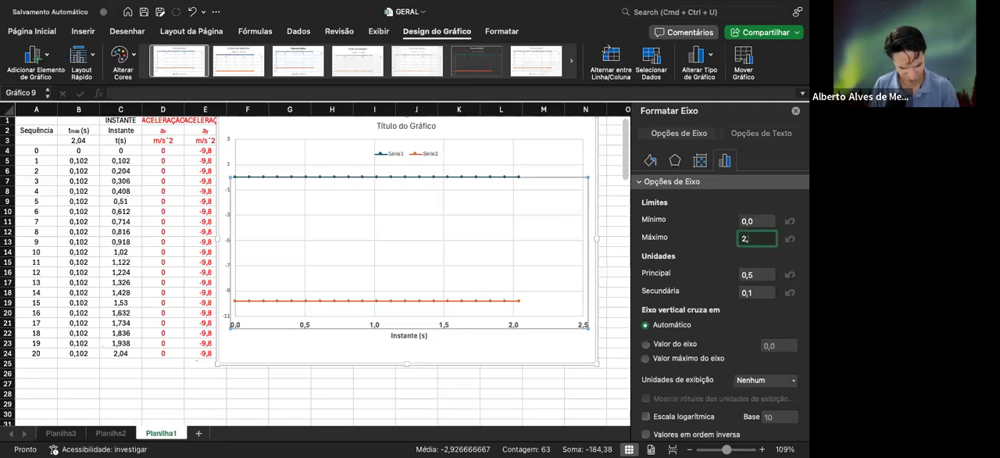
pyautogui.write('3')
pyautogui.press('Return')
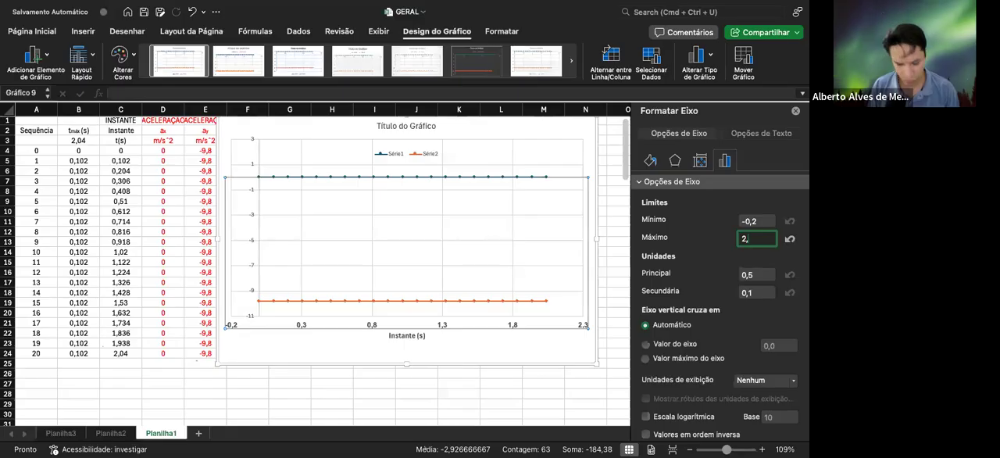
pyautogui.press('Return')
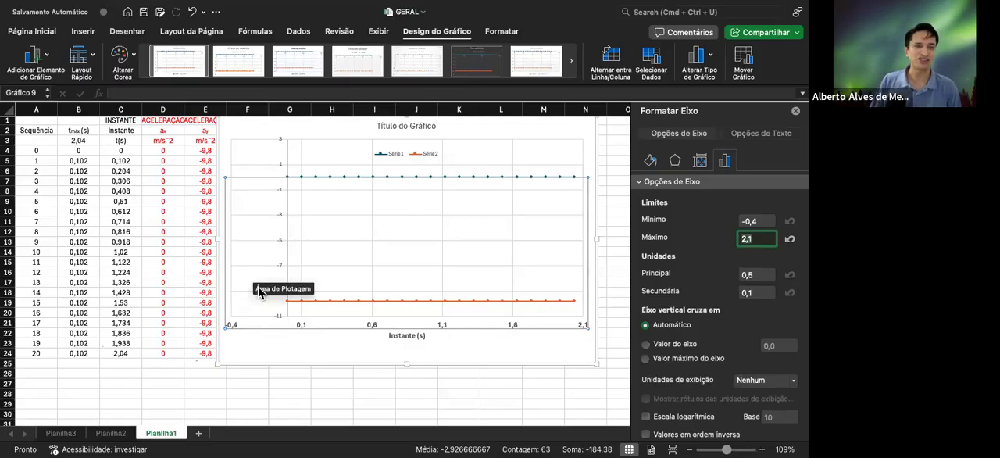
# Set the horizontal axis's minimum limit to 0
pyautogui.click(751, 221)
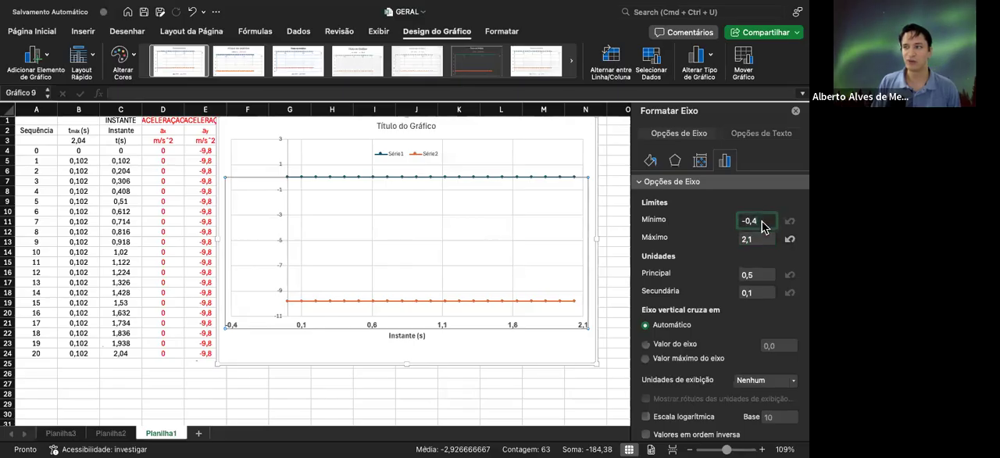
pyautogui.write('0')
pyautogui.press('Return')
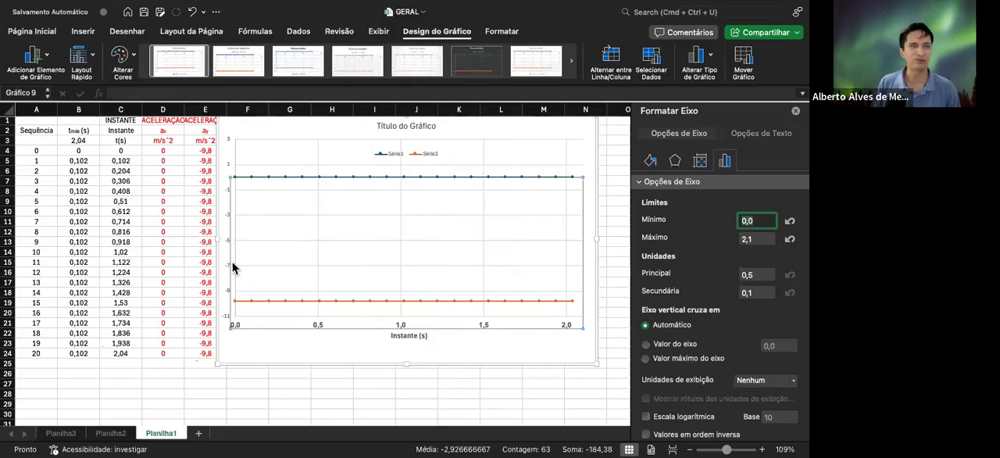
# Format the chart's vertical axis labels as bold Arial at font size 12
pyautogui.click(230, 164)
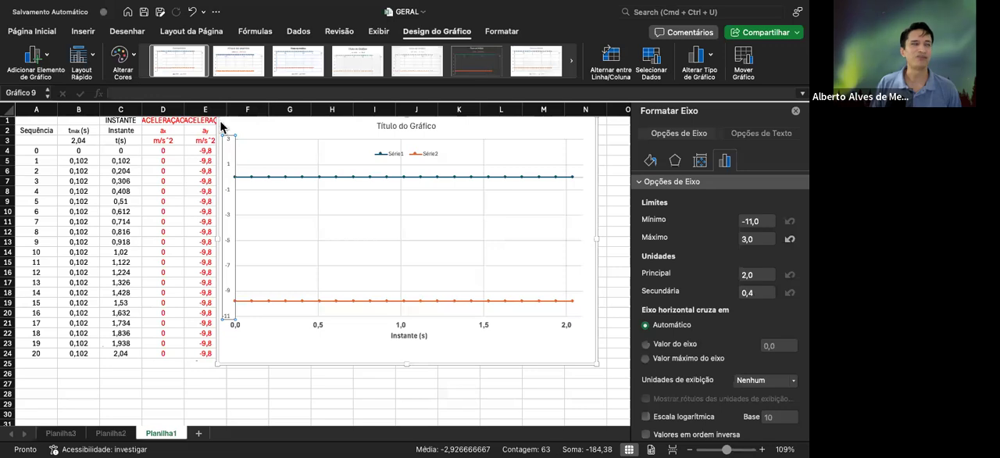
pyautogui.click(39, 33)
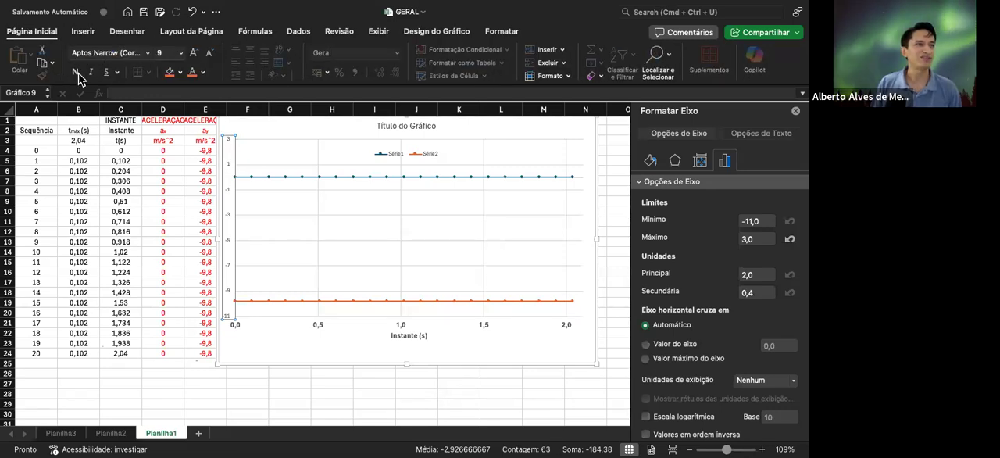
pyautogui.click(194, 53)
pyautogui.click(195, 53)
pyautogui.click(195, 53)
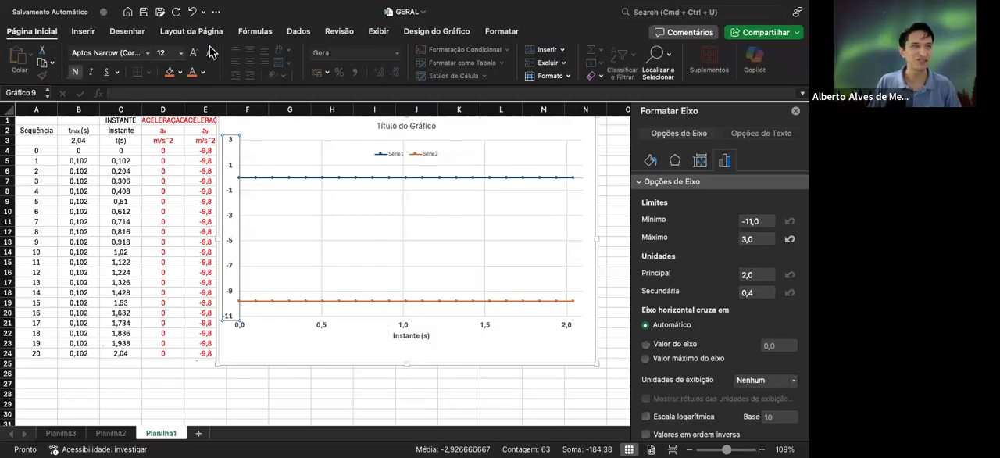
pyautogui.click(181, 53)
pyautogui.click(182, 54)
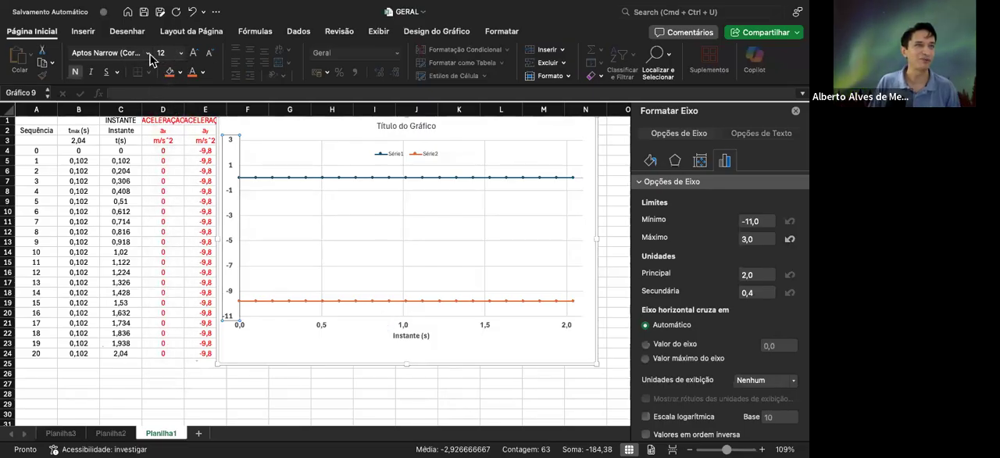
pyautogui.click(147, 52)
pyautogui.click(125, 155)
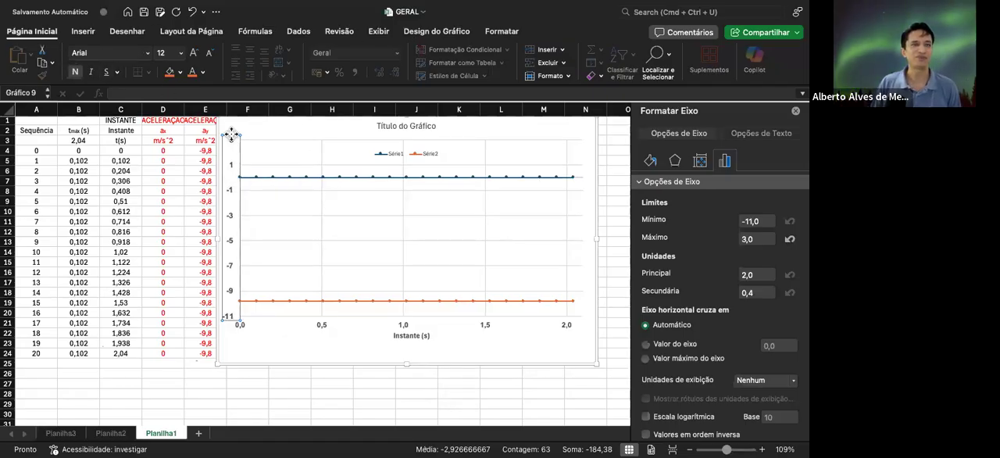
# Add the vertical axis title "Acelerações (m/s^2)" and format it as bold Arial at font size 11
pyautogui.click(434, 36)
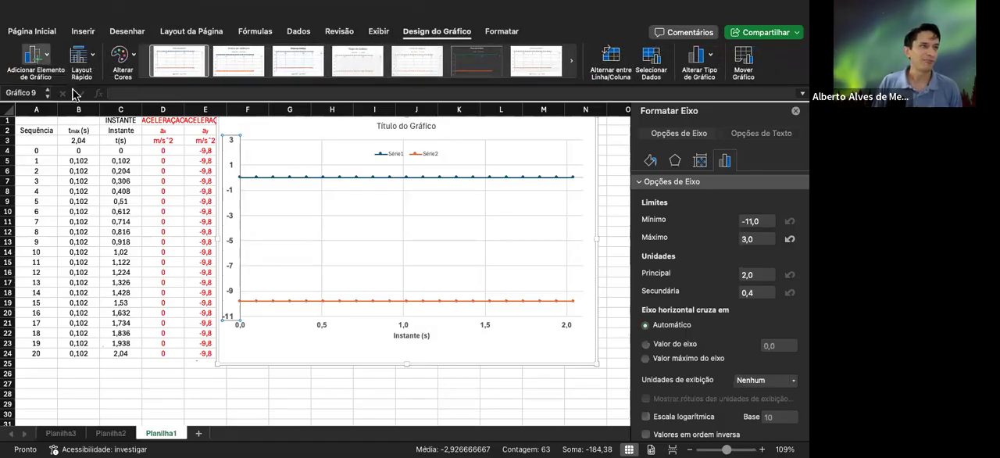
pyautogui.click(225, 119)
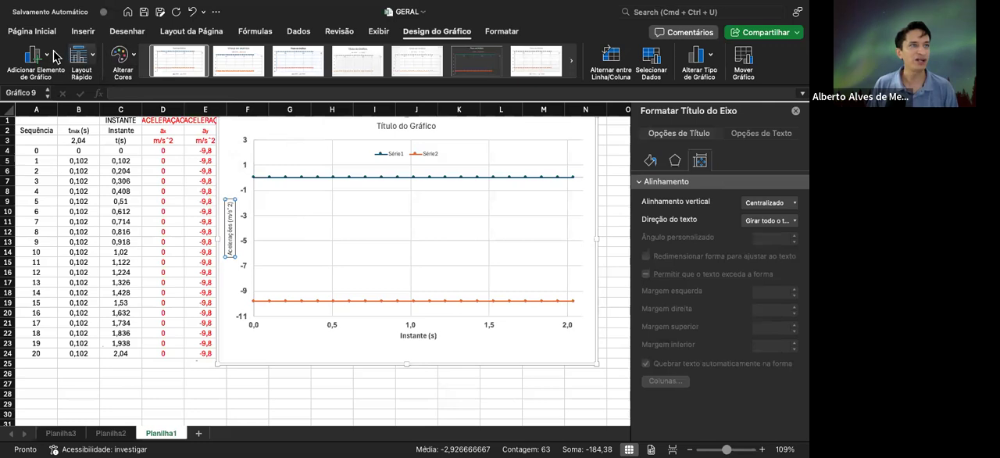
pyautogui.click(35, 31)
pyautogui.click(74, 73)
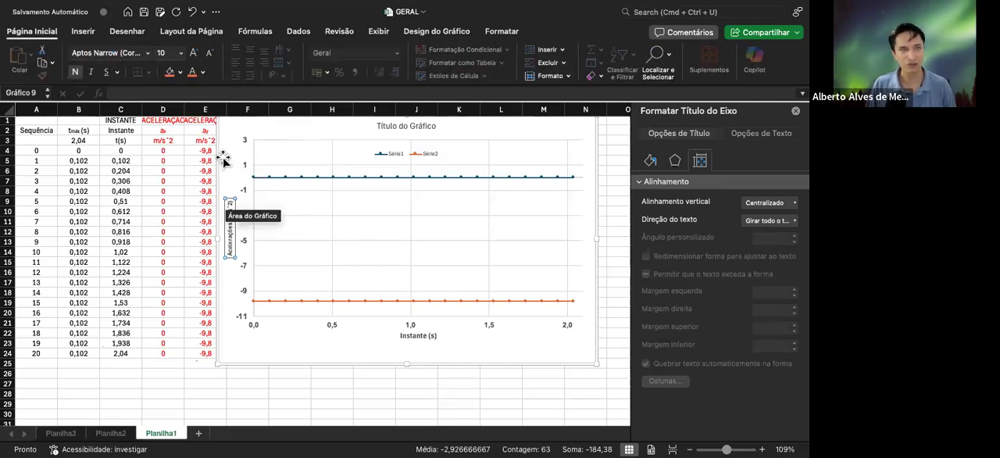
pyautogui.click(194, 52)
pyautogui.click(194, 52)
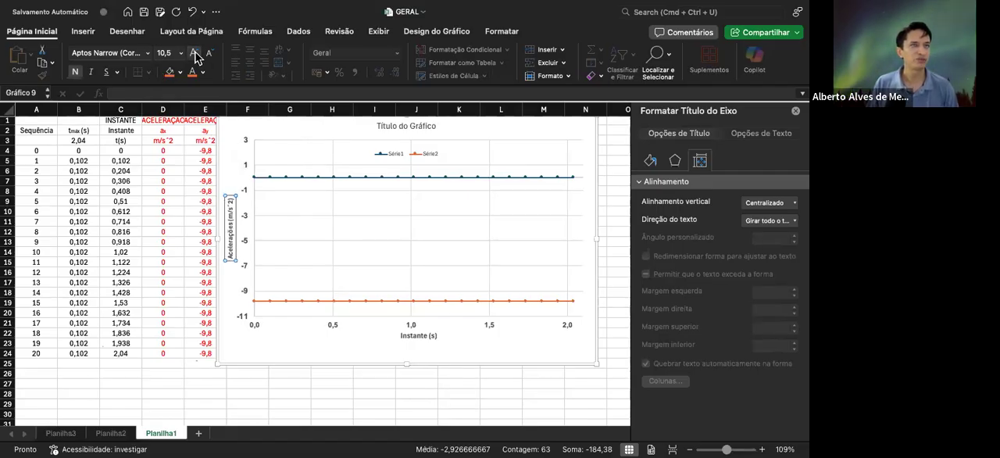
pyautogui.click(195, 53)
pyautogui.click(211, 54)
pyautogui.click(147, 52)
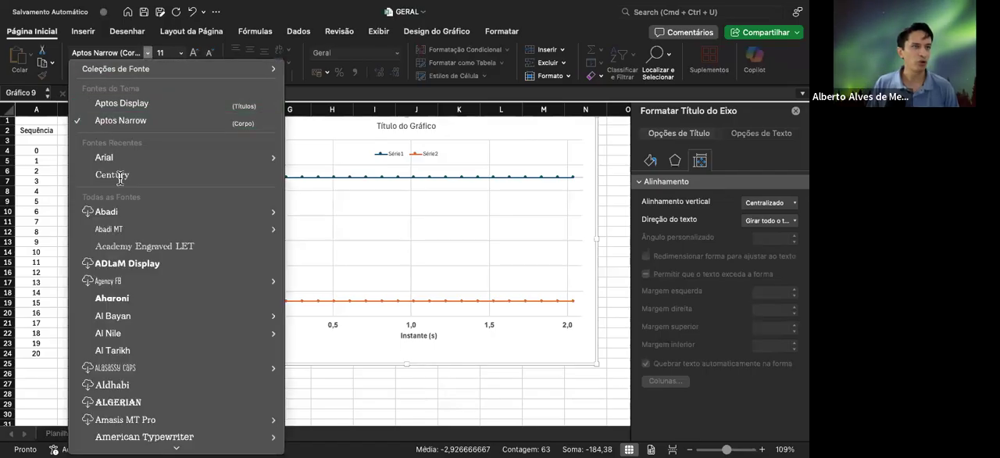
pyautogui.click(160, 156)
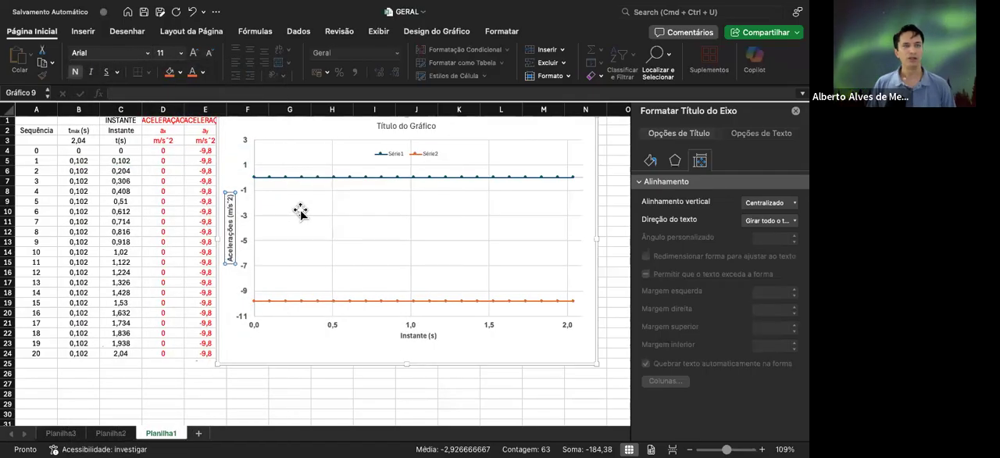
# Replace the chart's placeholder title with "Gráfico das Acelerações"
pyautogui.click(405, 125)
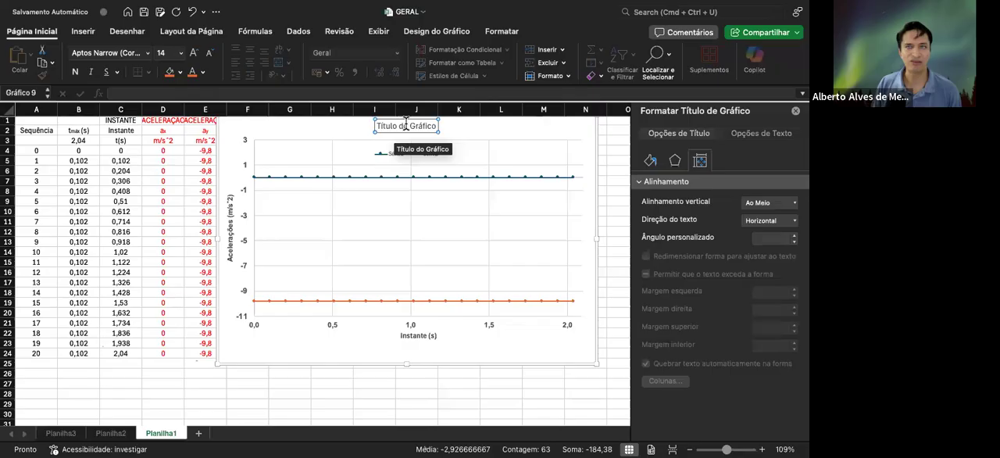
pyautogui.moveTo(436, 126); pyautogui.dragTo(375, 128)
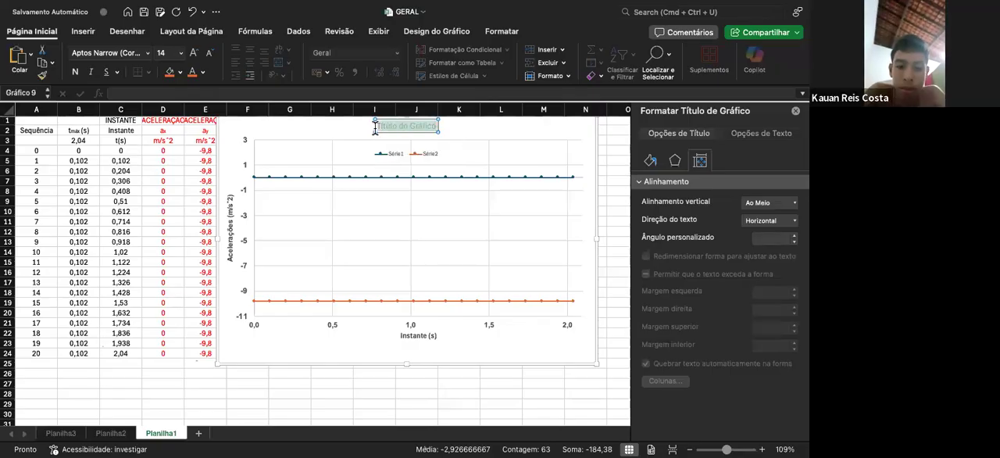
pyautogui.write('Gráfico das')
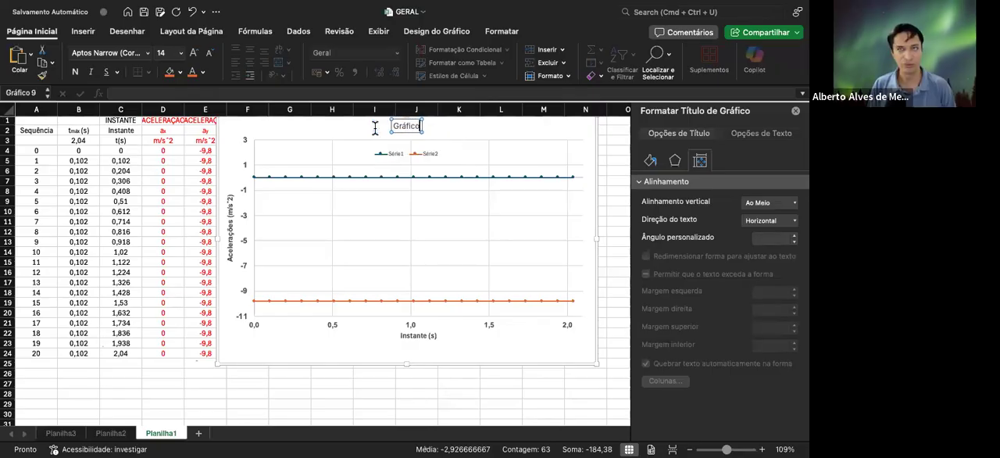
pyautogui.write(' Acelere')
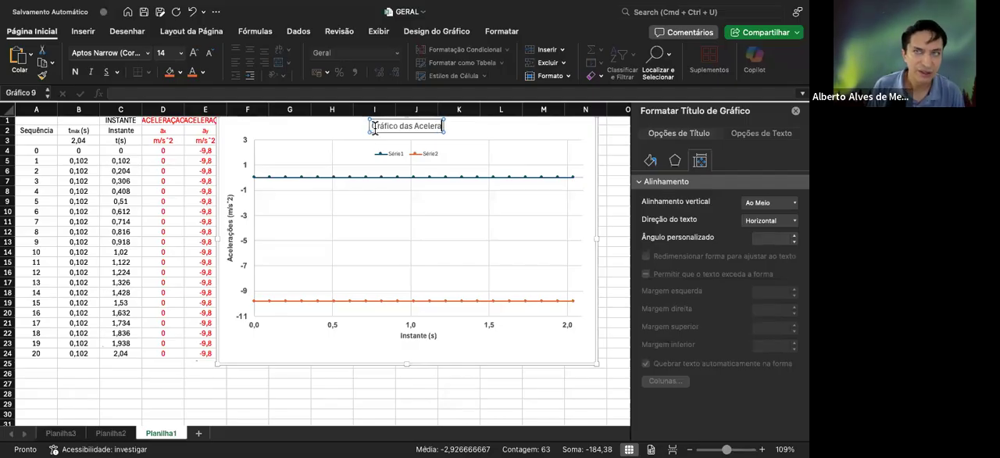
pyautogui.write('c')
pyautogui.write('ões')
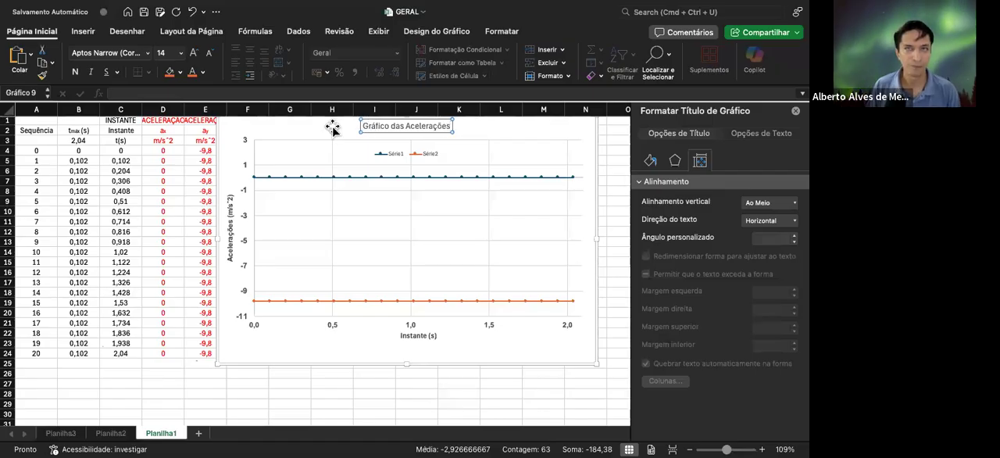
# Format the chart title as bold Arial and enlarge its font by one size step
pyautogui.click(75, 71)
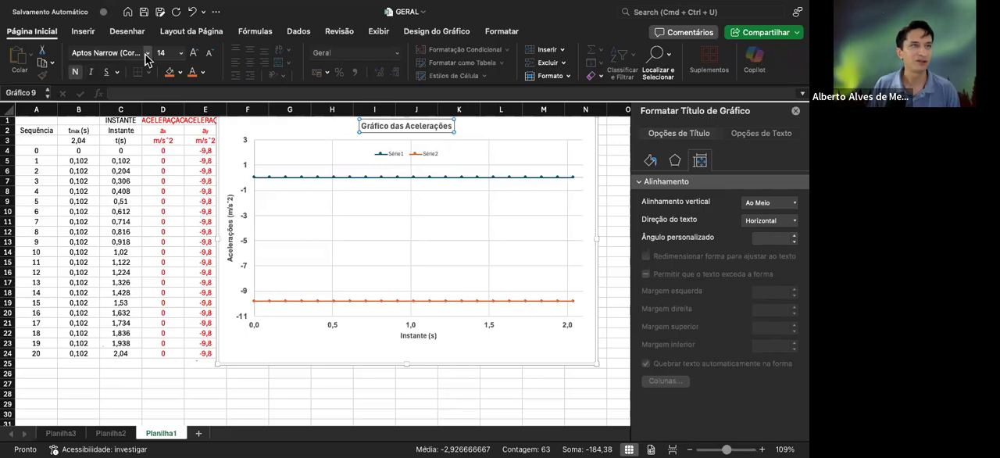
pyautogui.click(146, 54)
pyautogui.click(115, 157)
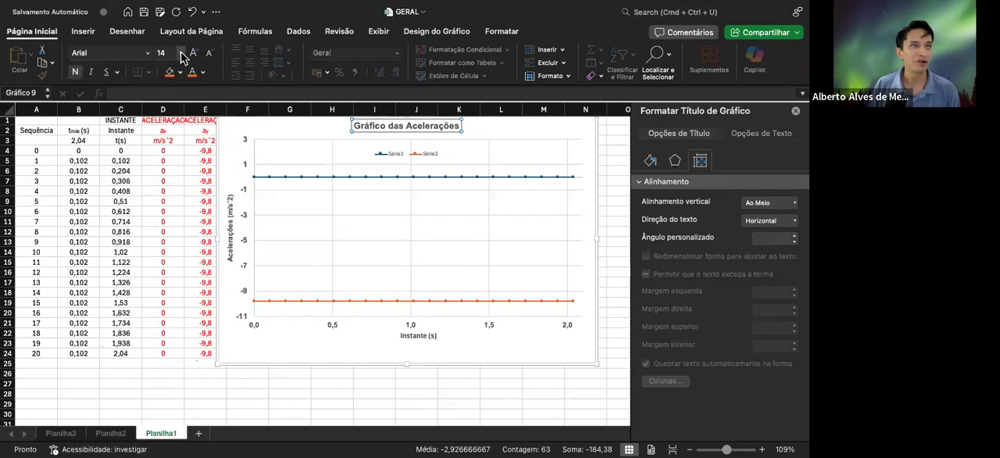
pyautogui.click(193, 53)
pyautogui.click(262, 127)
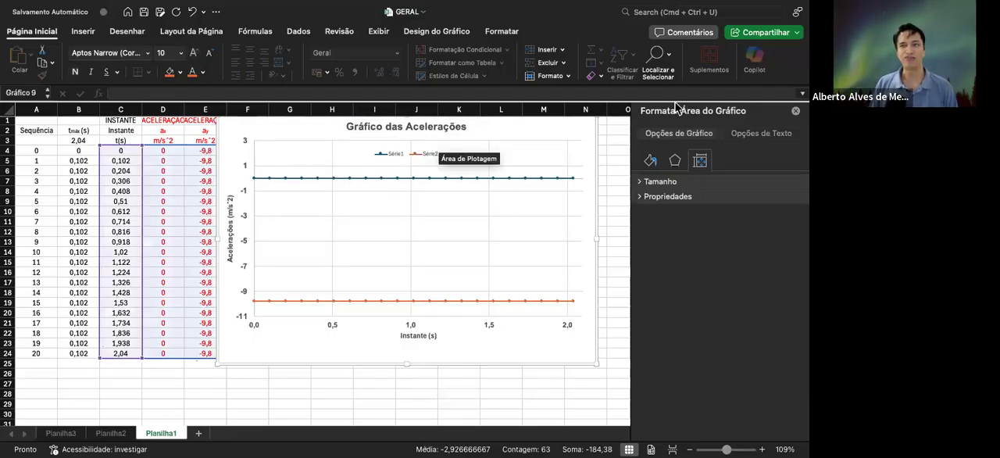
# Name the chart's first data series ax in the data source settings
pyautogui.click(397, 155)
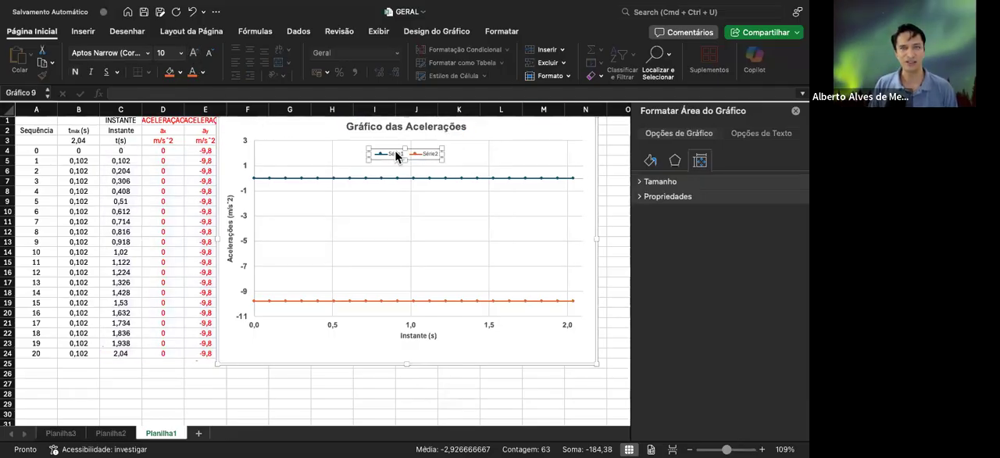
pyautogui.click(395, 157)
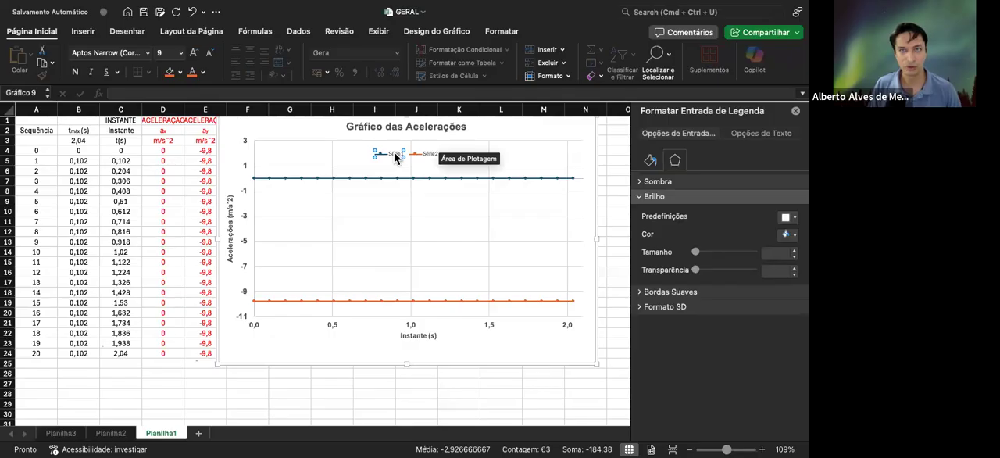
pyautogui.rightClick(396, 156)
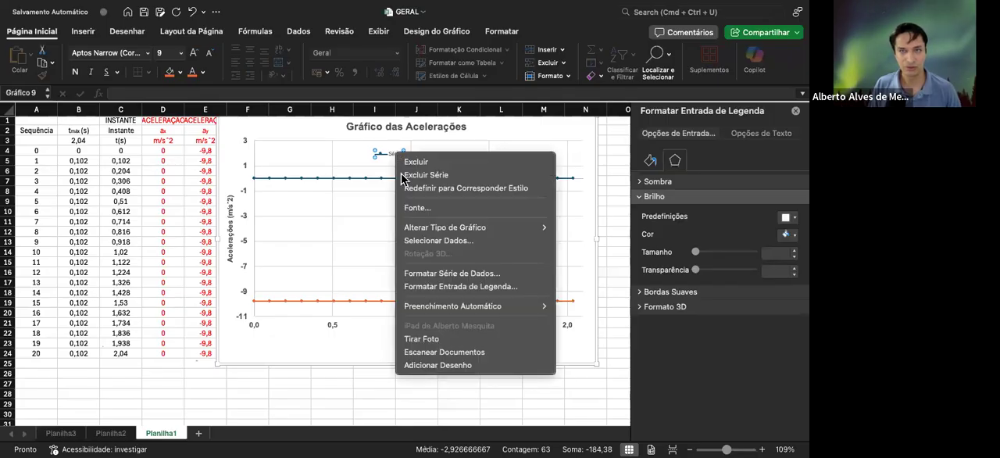
pyautogui.click(424, 241)
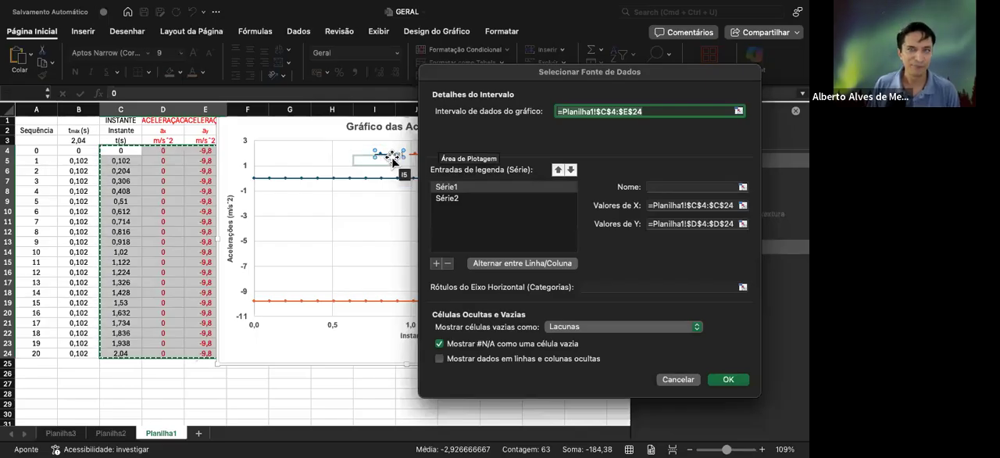
pyautogui.click(660, 187)
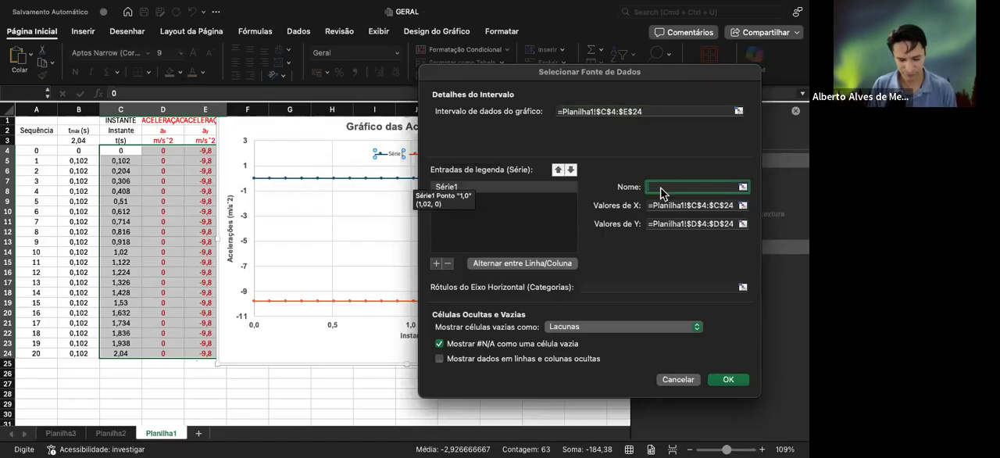
pyautogui.write('a')
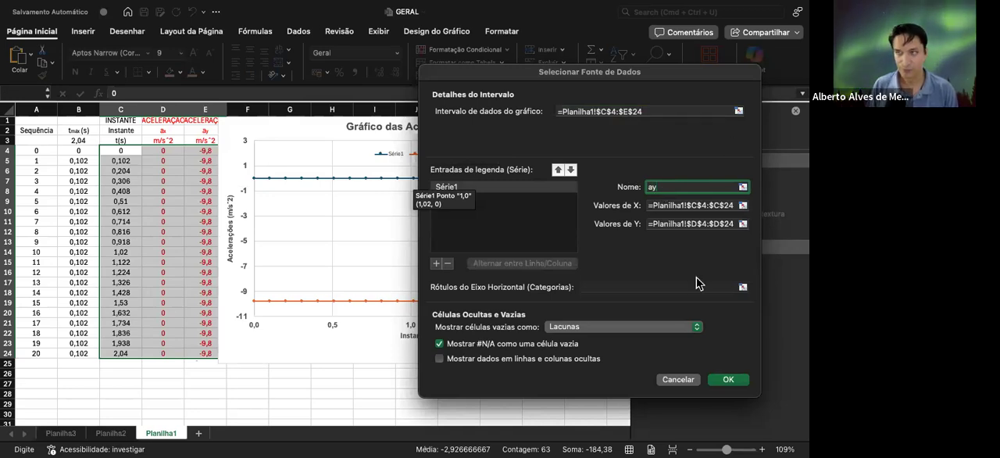
pyautogui.write('y')
pyautogui.click(540, 198)
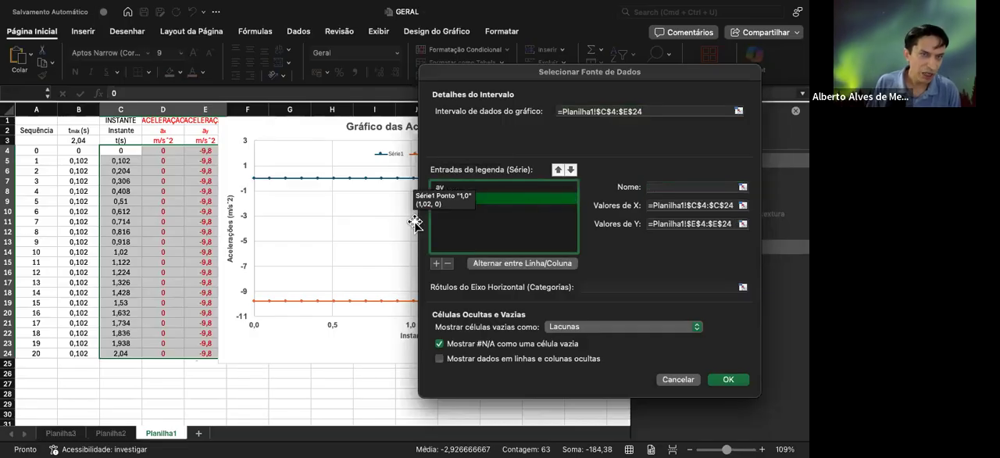
pyautogui.click(547, 187)
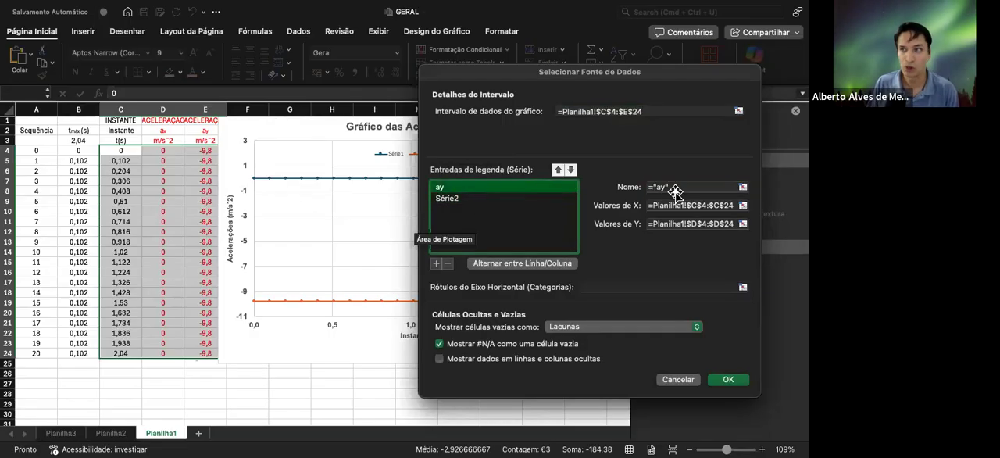
pyautogui.click(663, 187)
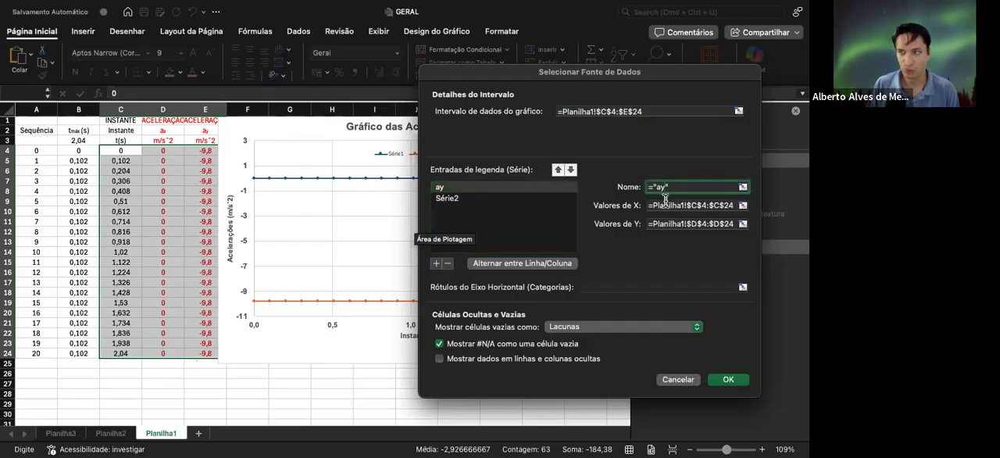
pyautogui.press('BackSpace')
# Name the second data series ay and apply the data source changes
pyautogui.click(470, 198)
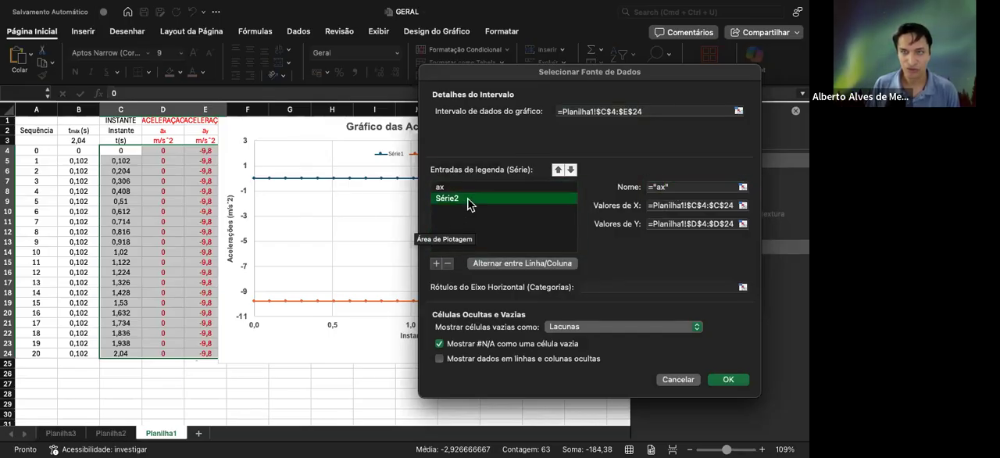
pyautogui.click(661, 186)
pyautogui.write('ay')
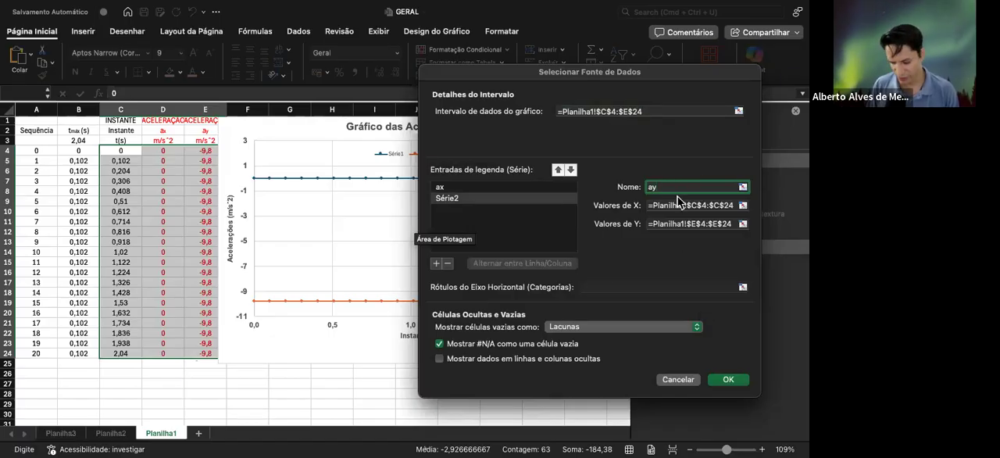
pyautogui.press('Return')
# Give the chart legend a solid border line 0,75 pt wide
pyautogui.click(392, 154)
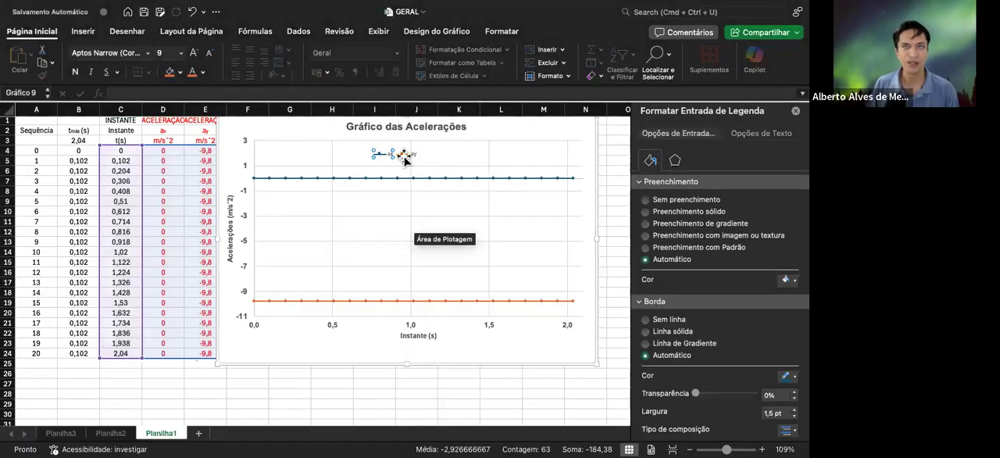
pyautogui.click(401, 148)
pyautogui.click(404, 152)
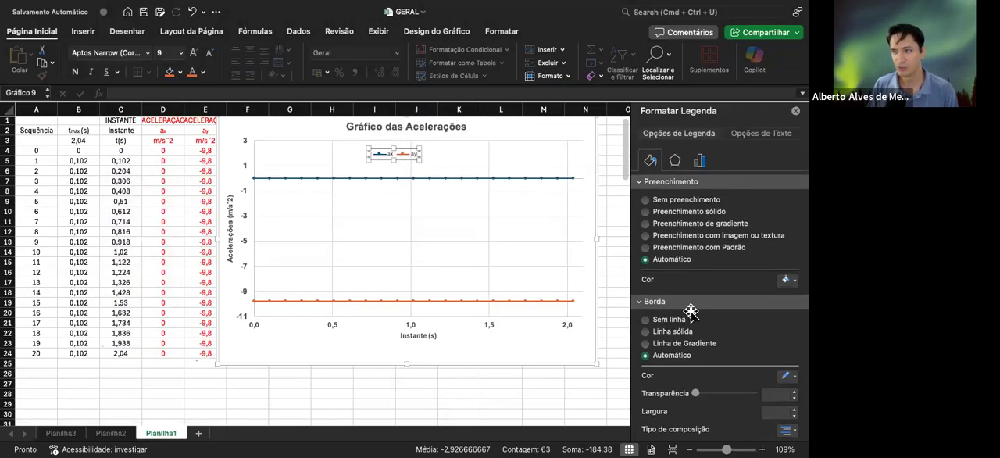
pyautogui.scroll(-5, 687, 312)
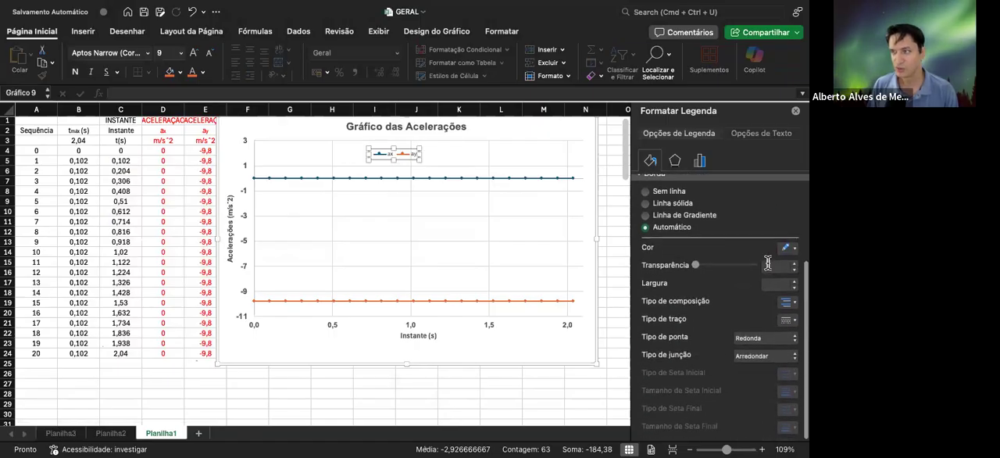
pyautogui.click(705, 289)
pyautogui.scroll(3, 715, 250)
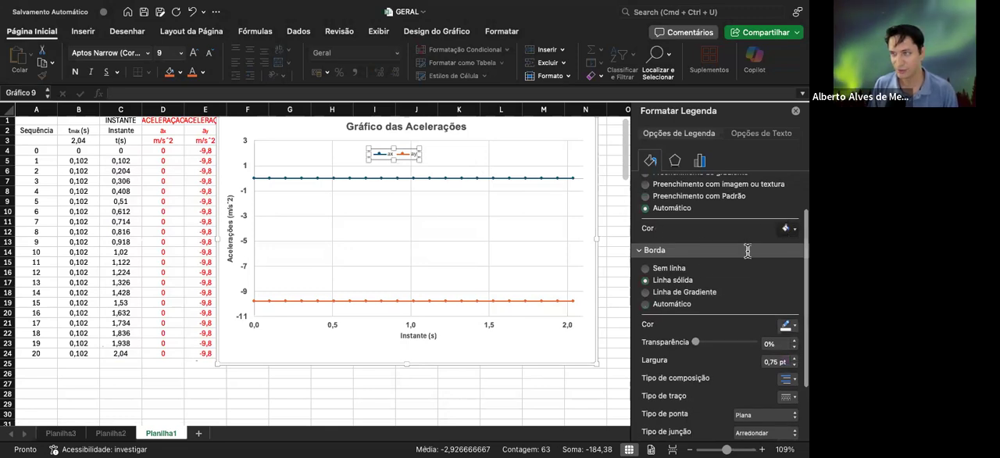
pyautogui.click(700, 269)
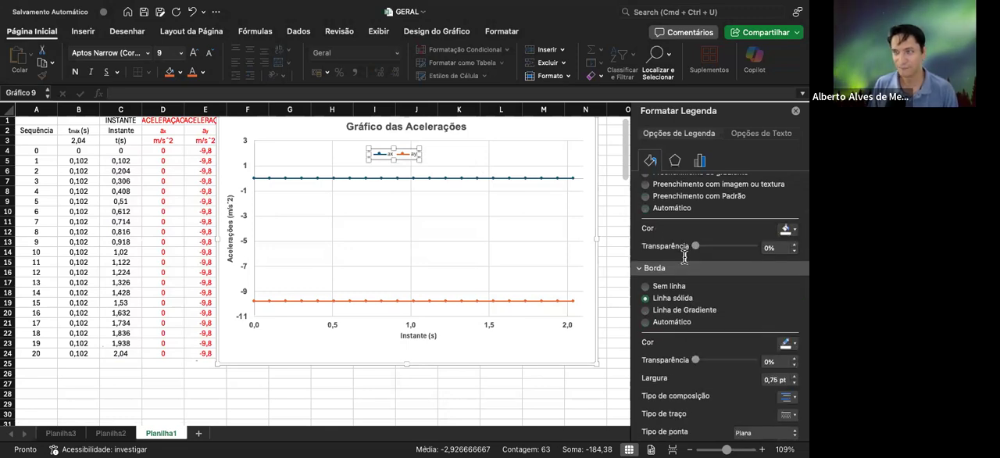
# Shift the legend slightly to the right within the plot area, above the ax series, and deselect it
pyautogui.click(440, 148)
pyautogui.click(388, 154)
pyautogui.moveTo(431, 148); pyautogui.dragTo(464, 149)
pyautogui.click(564, 130)
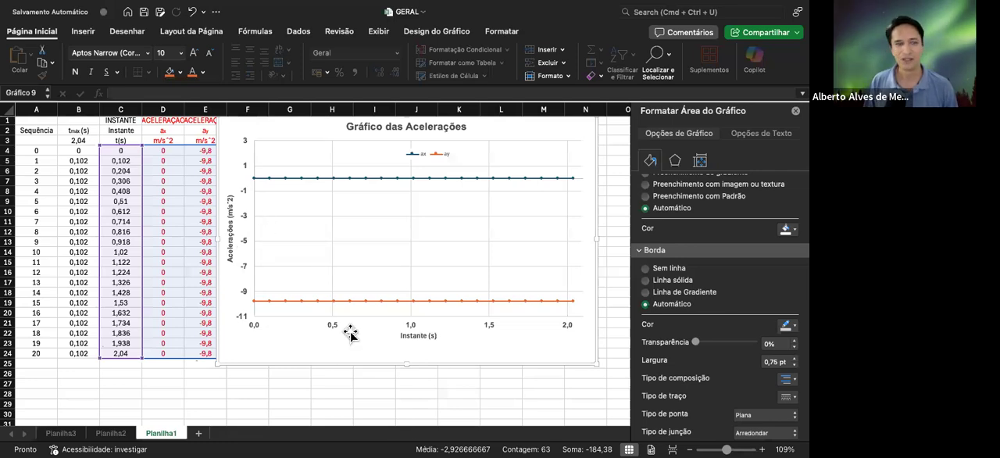
# Move the acceleration chart off the velocity columns' headers and delete it from the worksheet
pyautogui.moveTo(323, 133); pyautogui.dragTo(365, 150)
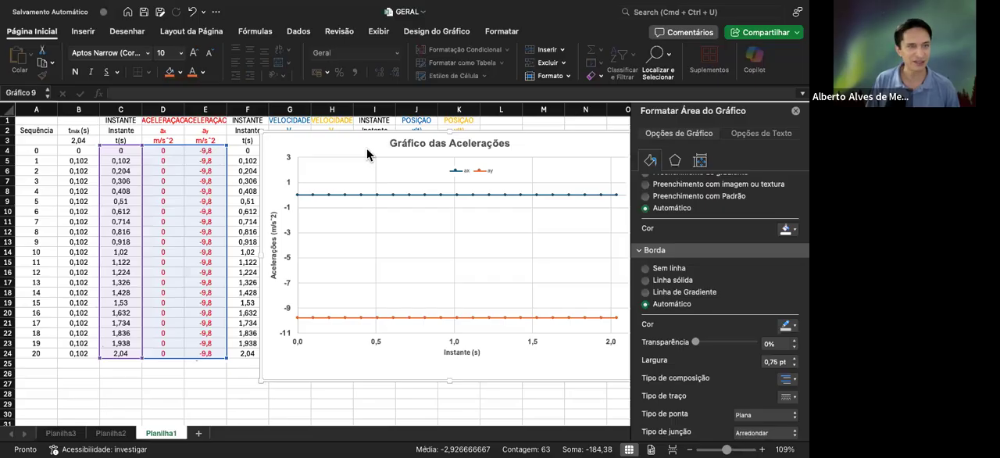
pyautogui.press('Delete')
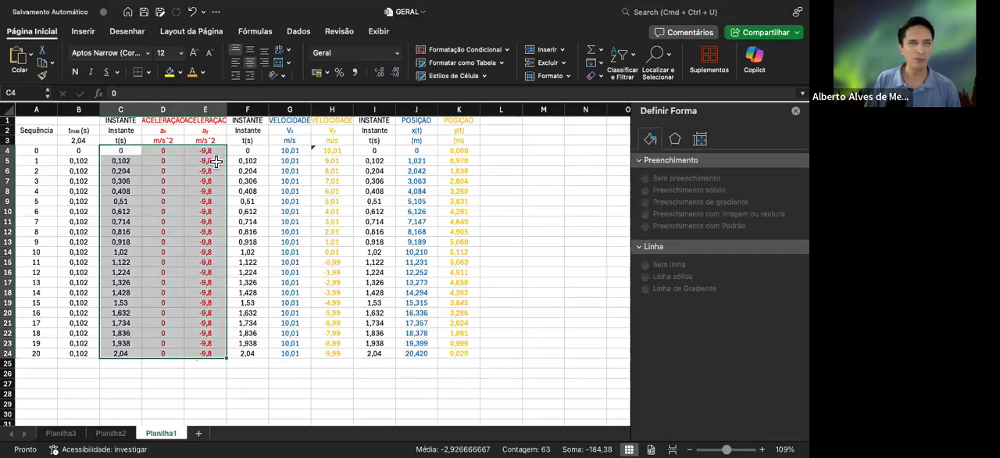
# Insert a scatter chart with straight lines and markers from the time and velocity data in F4:H24
pyautogui.click(244, 151)
pyautogui.moveTo(244, 150); pyautogui.dragTo(327, 353)
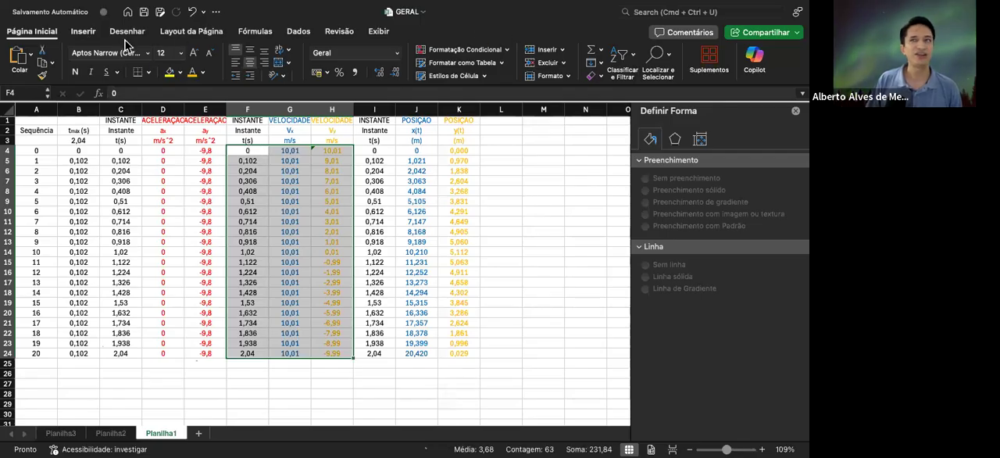
pyautogui.click(82, 31)
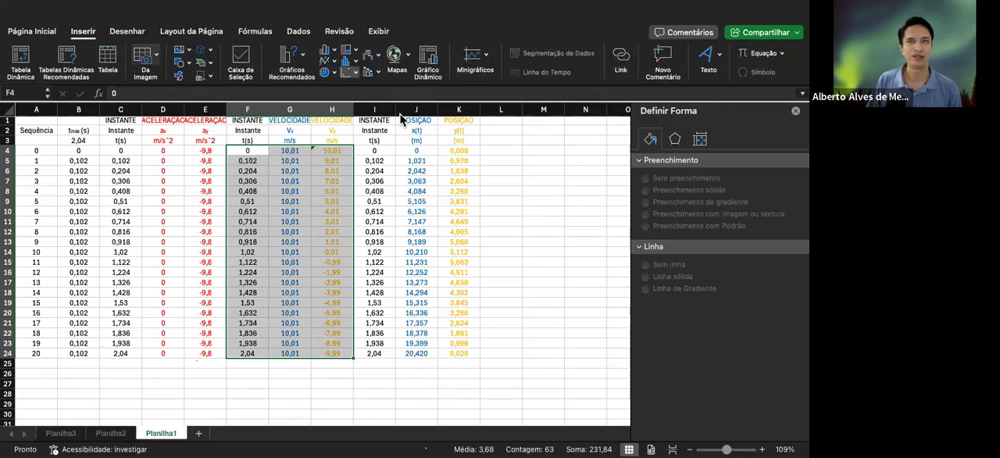
pyautogui.click(435, 121)
# Enlarge and reposition the velocity chart over columns H to N, with its legend moved into the plot area above the horizontal series
pyautogui.moveTo(421, 201); pyautogui.dragTo(550, 139)
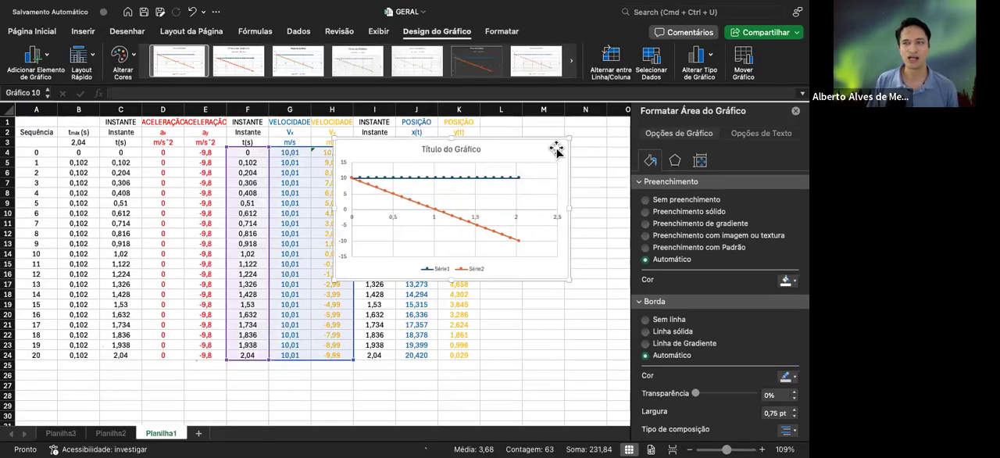
pyautogui.moveTo(332, 278); pyautogui.dragTo(260, 357)
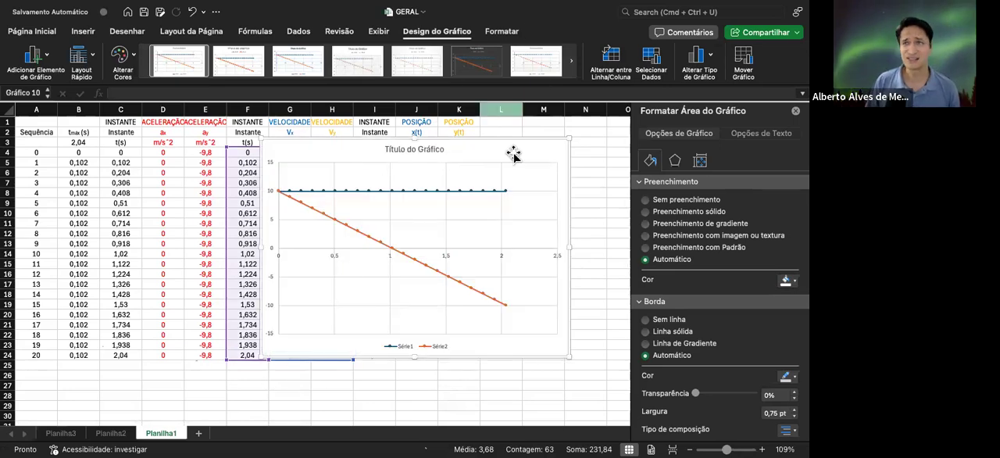
pyautogui.moveTo(513, 148); pyautogui.dragTo(560, 138)
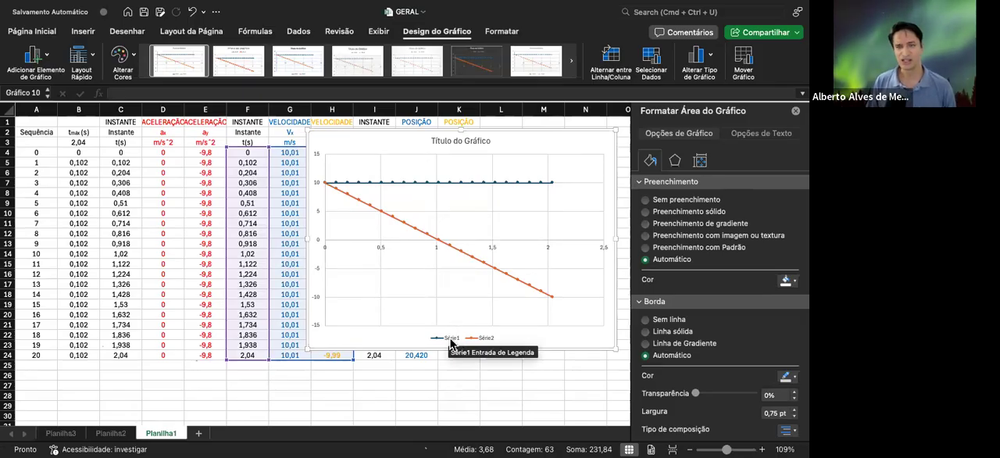
pyautogui.click(473, 336)
pyautogui.moveTo(473, 334); pyautogui.dragTo(536, 163)
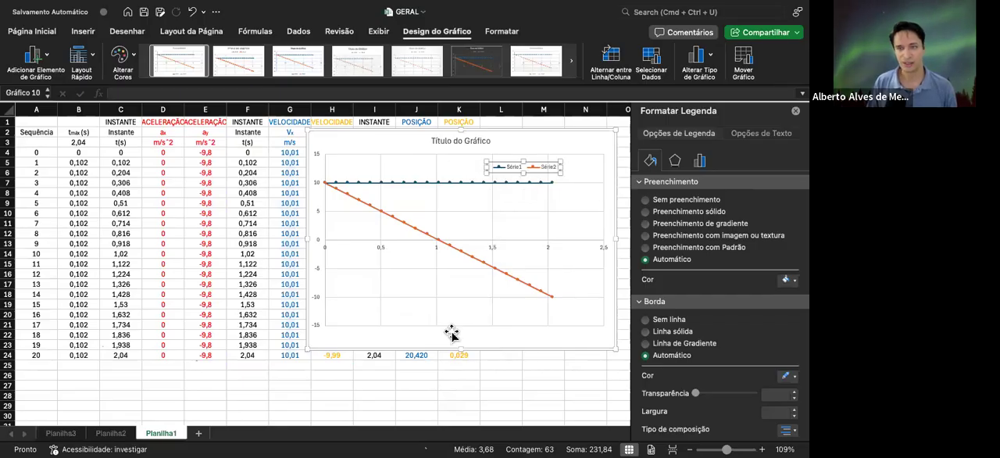
# Set the label position of the chart's horizontal axis to Inferior
pyautogui.click(489, 246)
pyautogui.click(491, 245)
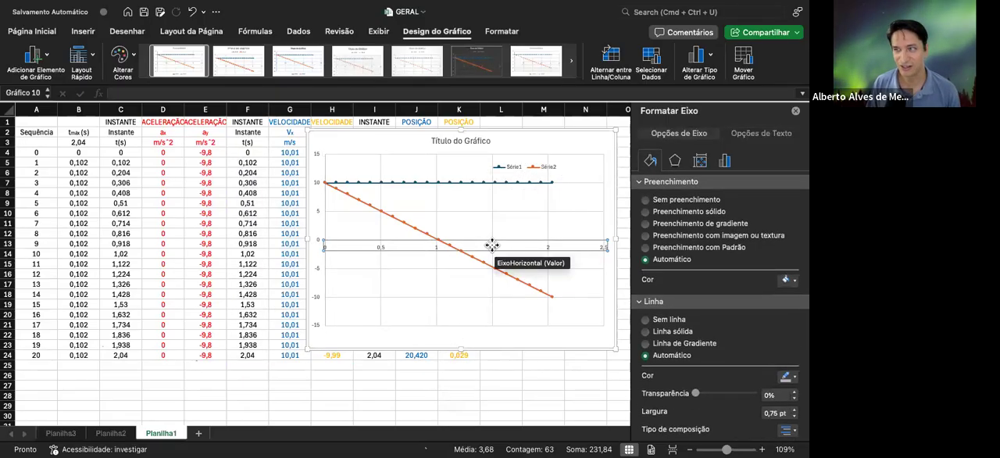
pyautogui.click(725, 161)
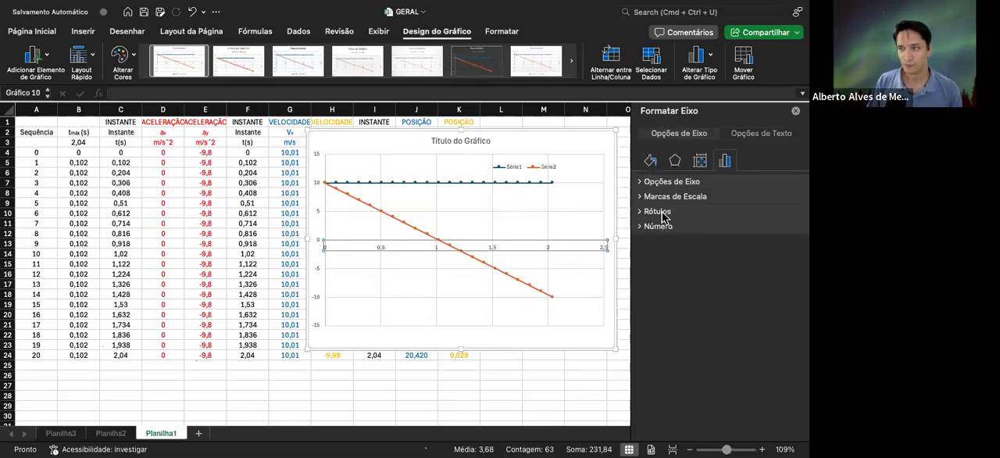
pyautogui.click(660, 214)
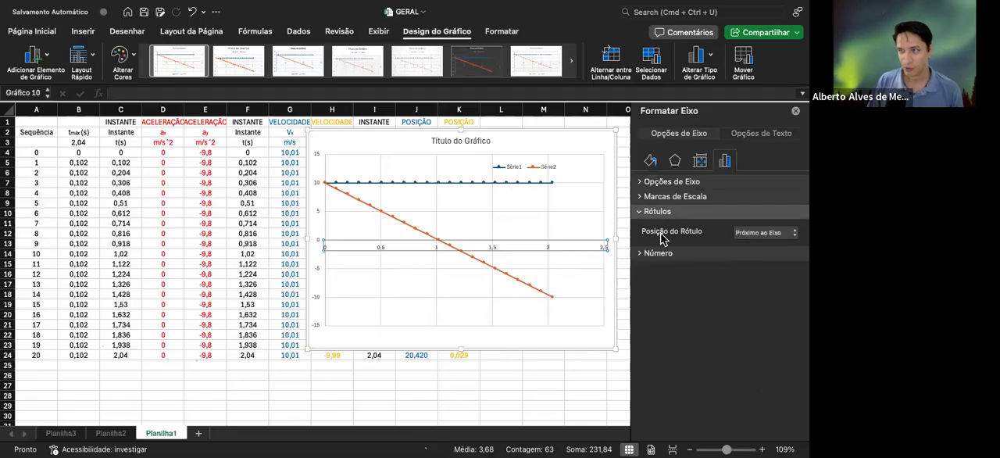
pyautogui.click(763, 233)
pyautogui.click(761, 262)
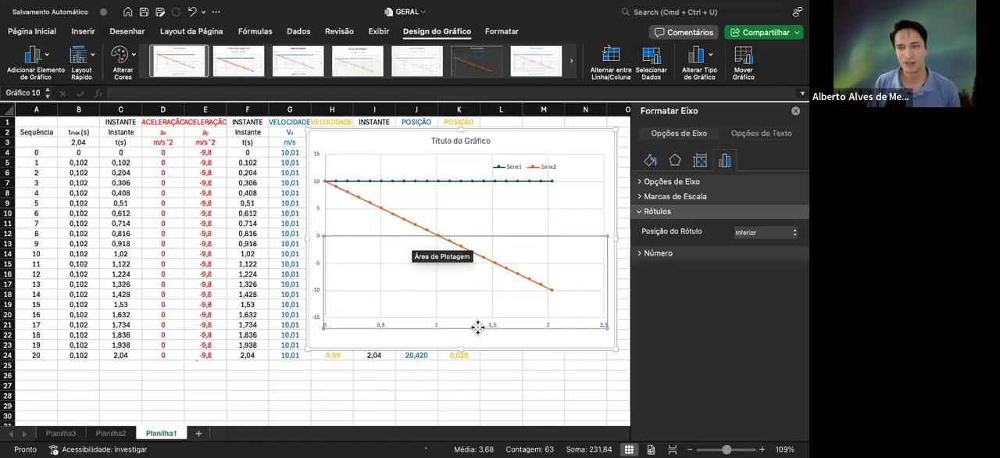
pyautogui.click(611, 234)
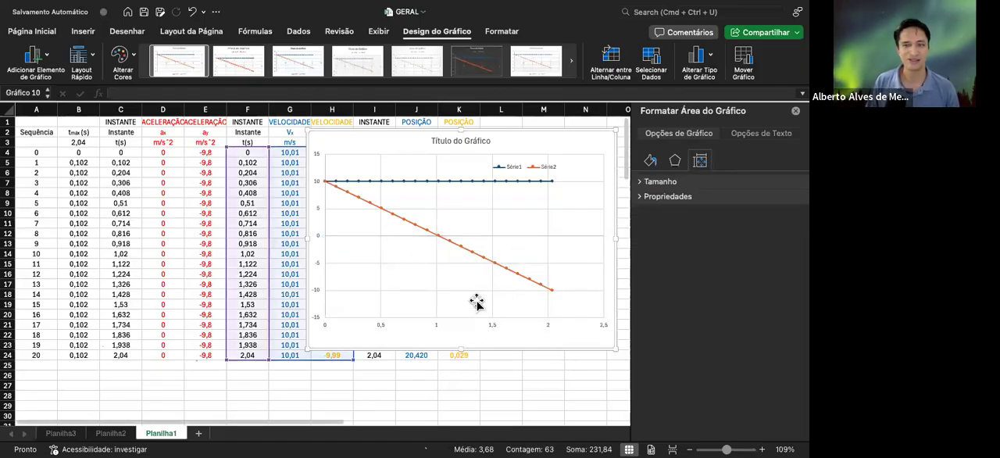
# Format the horizontal axis labels in Arial at size 10,5
pyautogui.click(493, 324)
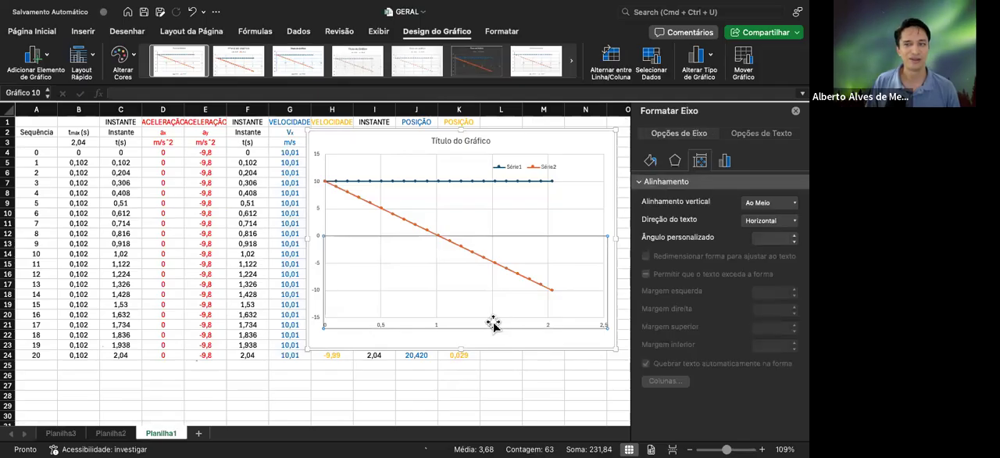
pyautogui.click(32, 32)
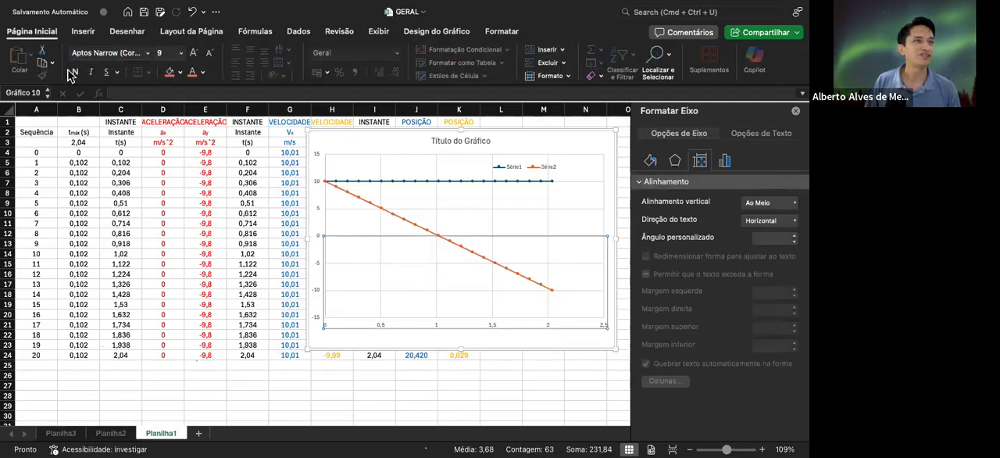
pyautogui.click(193, 53)
pyautogui.click(193, 53)
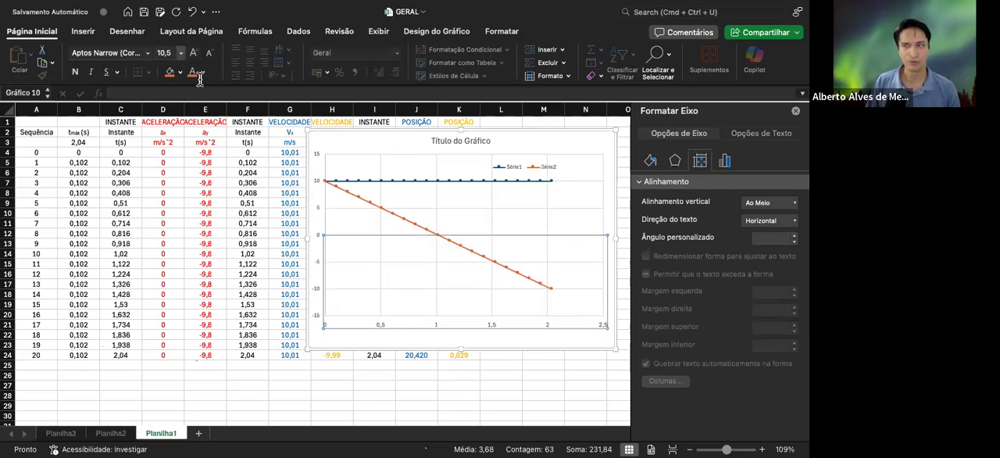
pyautogui.click(146, 52)
pyautogui.click(122, 160)
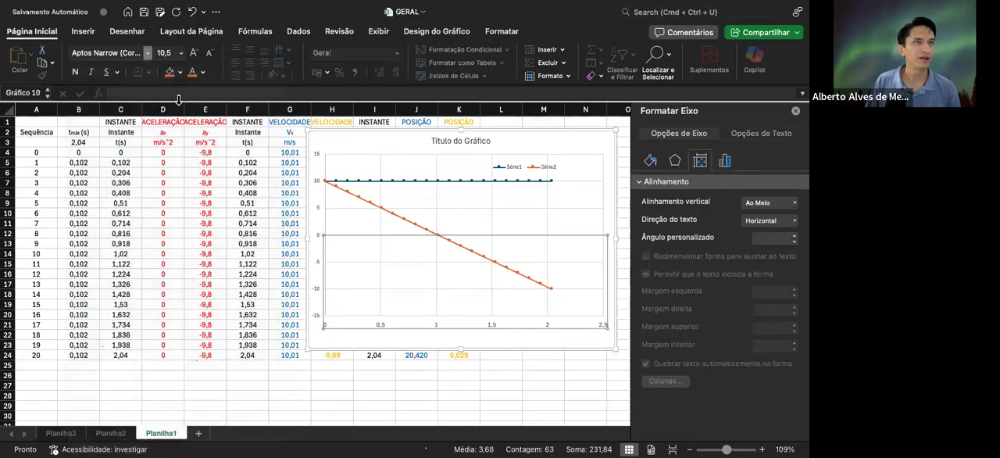
pyautogui.click(479, 330)
pyautogui.click(489, 327)
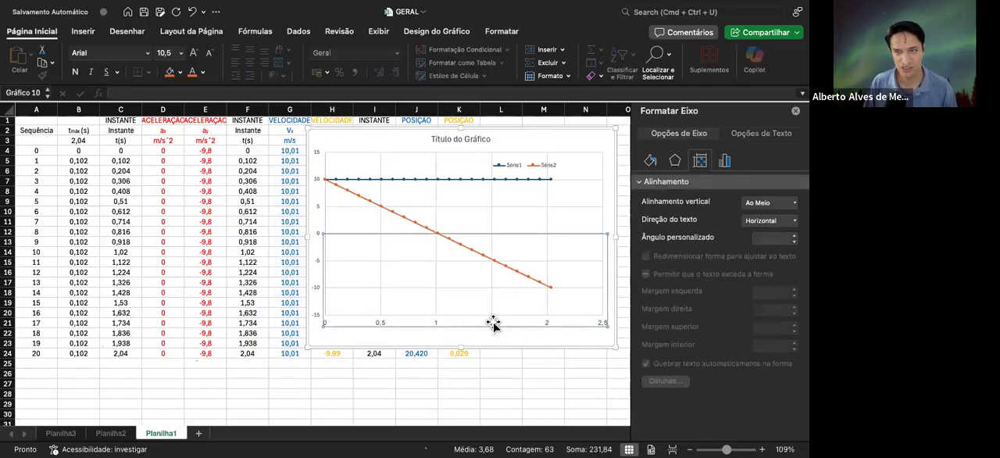
# Add a horizontal axis title reading "Instante (s)" and format it bold at size 12
pyautogui.click(432, 34)
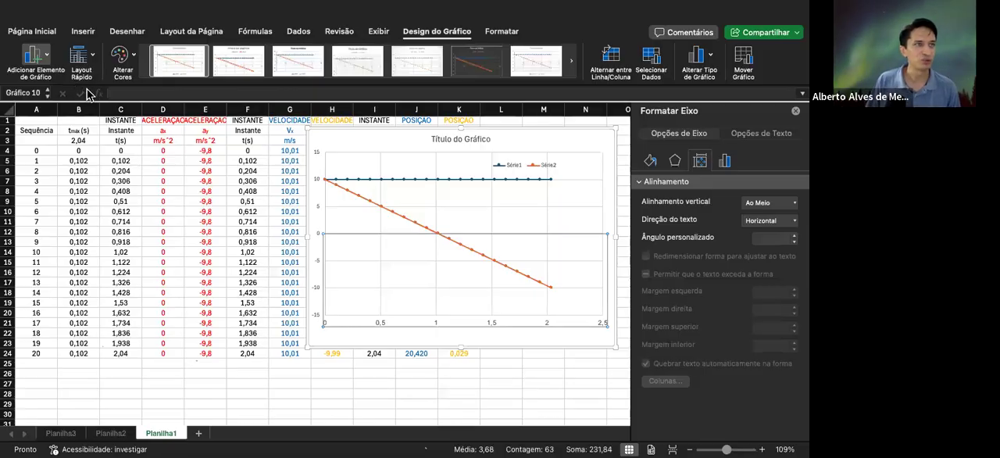
pyautogui.click(219, 94)
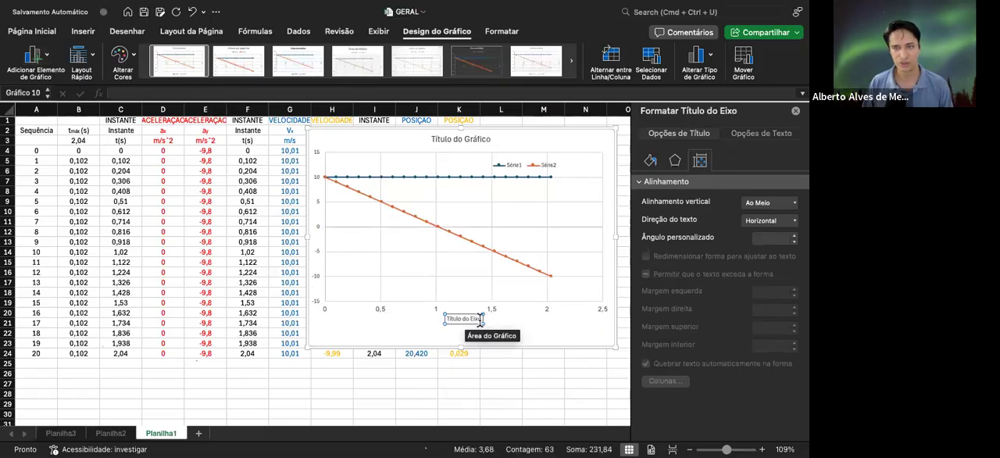
pyautogui.moveTo(479, 319); pyautogui.dragTo(443, 319)
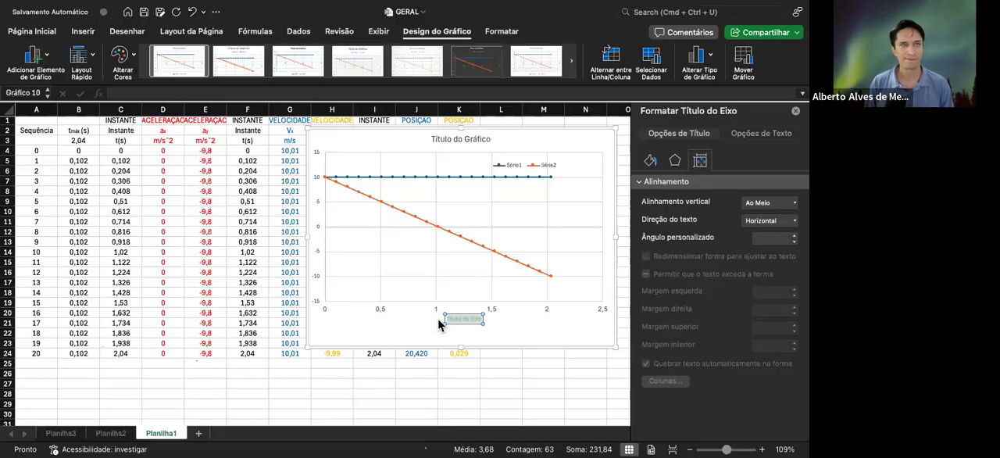
pyautogui.press('BackSpace')
pyautogui.write('Instante (s')
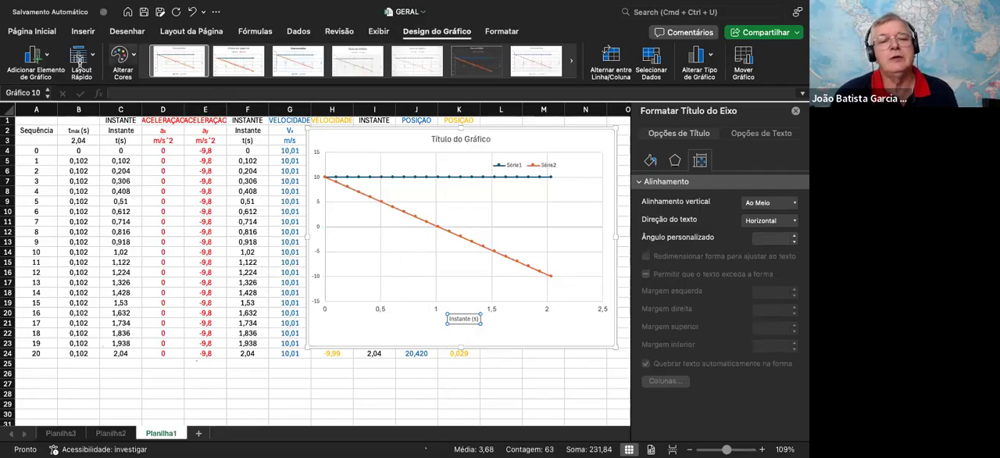
pyautogui.click(31, 31)
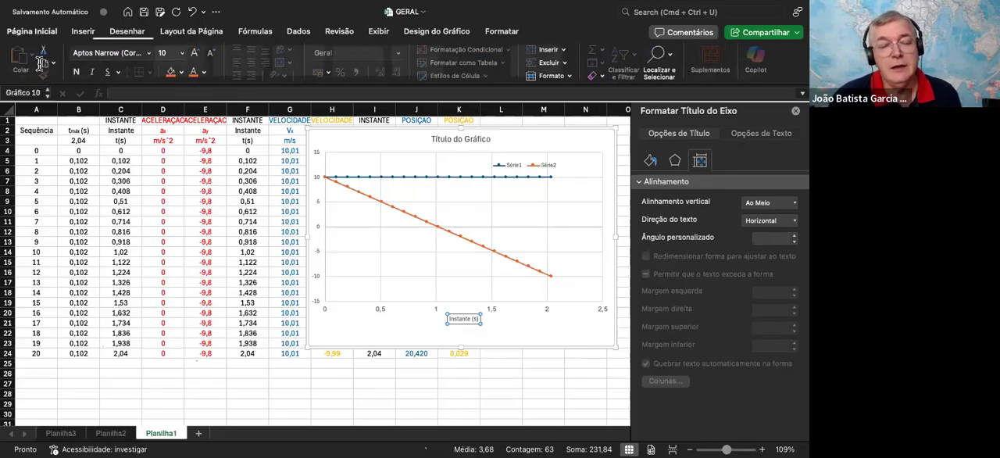
pyautogui.click(193, 52)
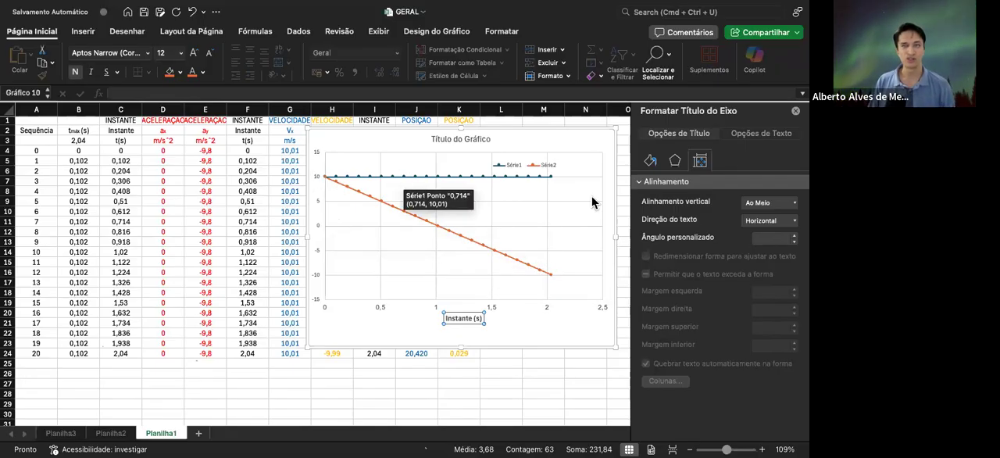
# Format the vertical axis labels in bold Arial at size 10,5
pyautogui.click(378, 308)
pyautogui.click(314, 200)
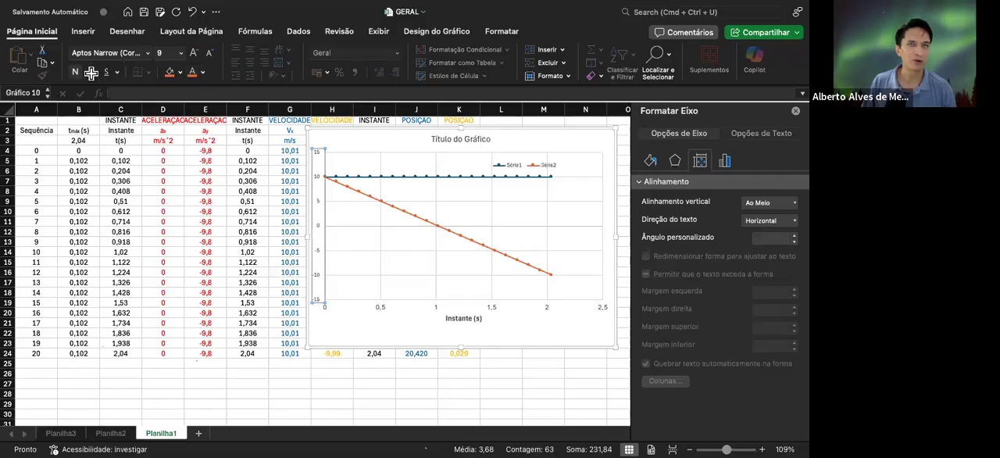
pyautogui.click(193, 52)
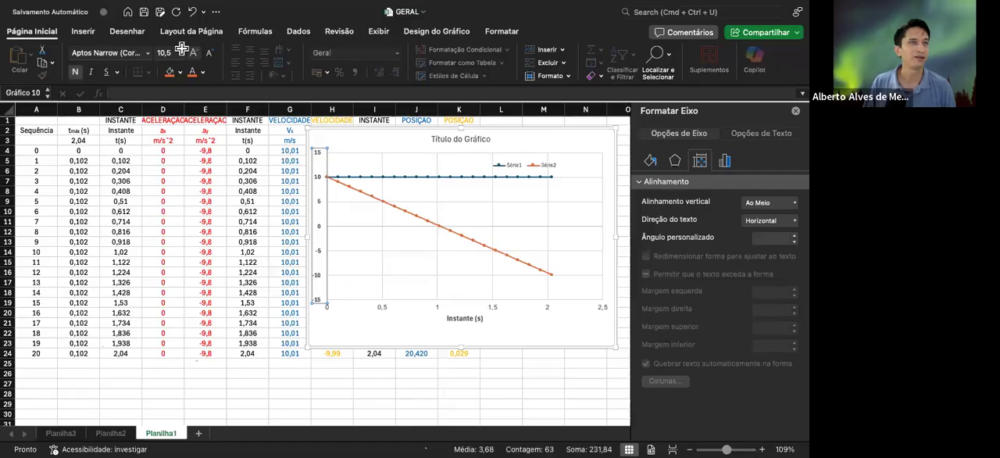
pyautogui.click(148, 60)
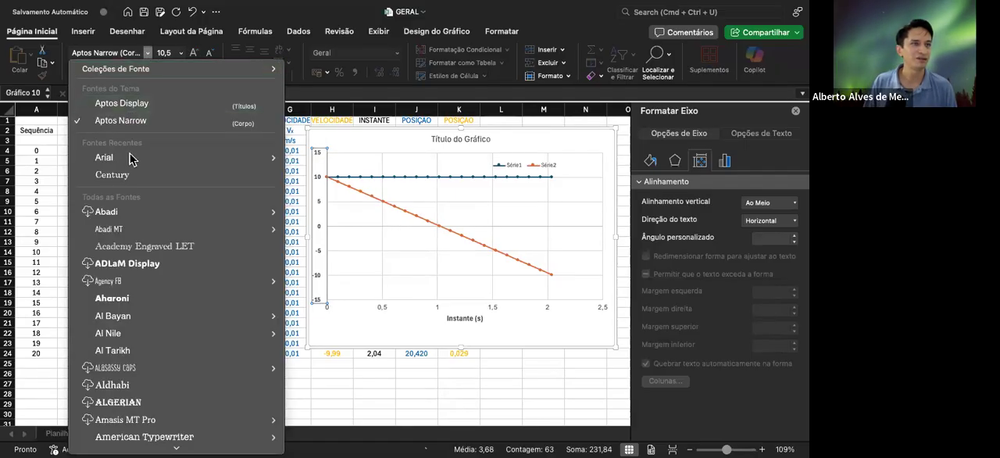
pyautogui.click(314, 144)
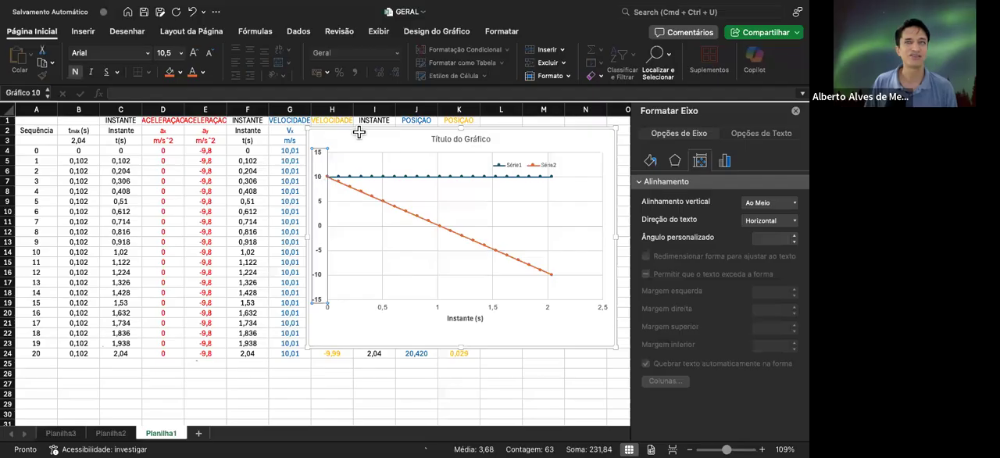
# Add a vertical axis title reading "Velocidades" and make it bold
pyautogui.click(437, 31)
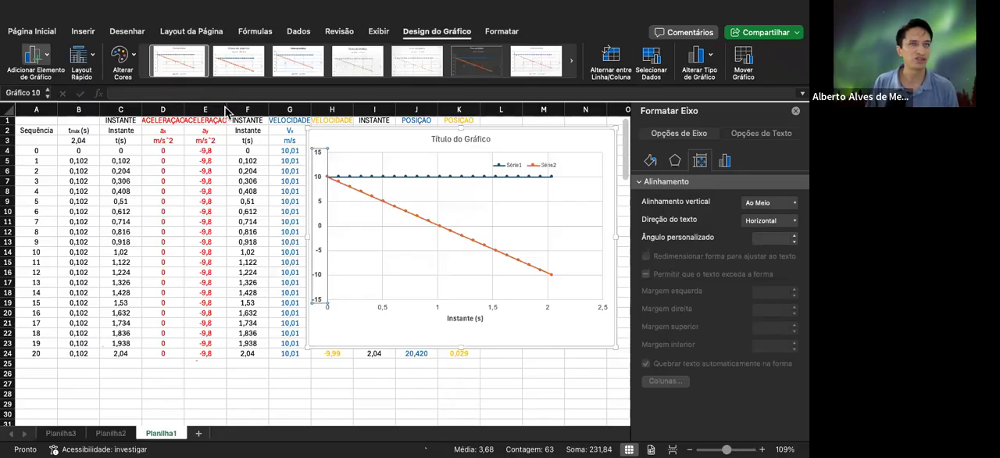
pyautogui.click(281, 164)
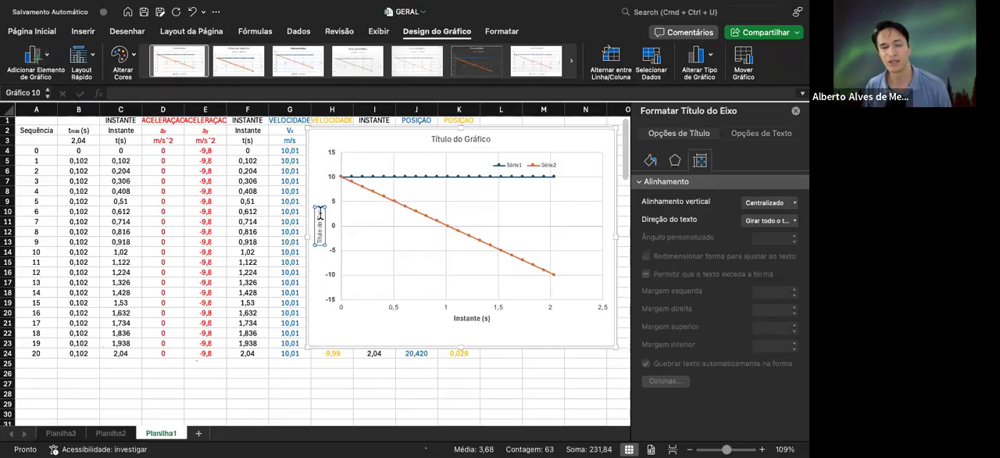
pyautogui.moveTo(320, 210); pyautogui.dragTo(321, 244)
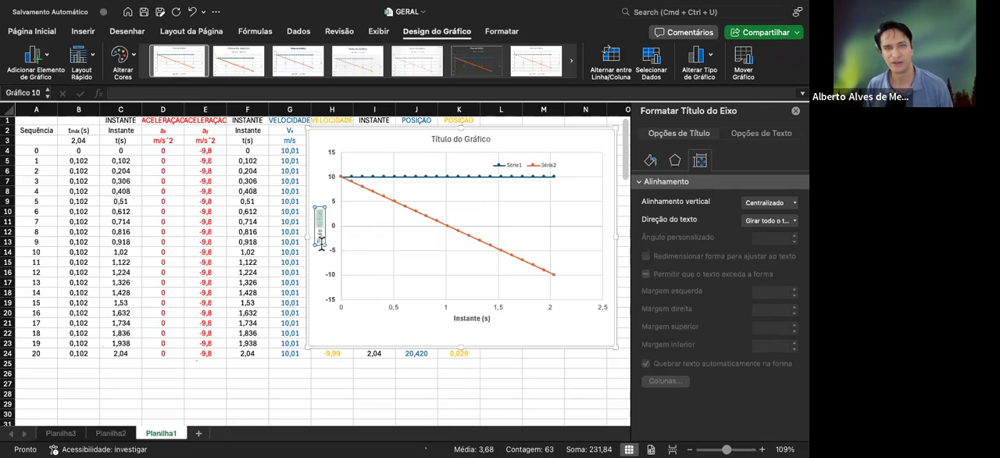
pyautogui.write('Velocidade')
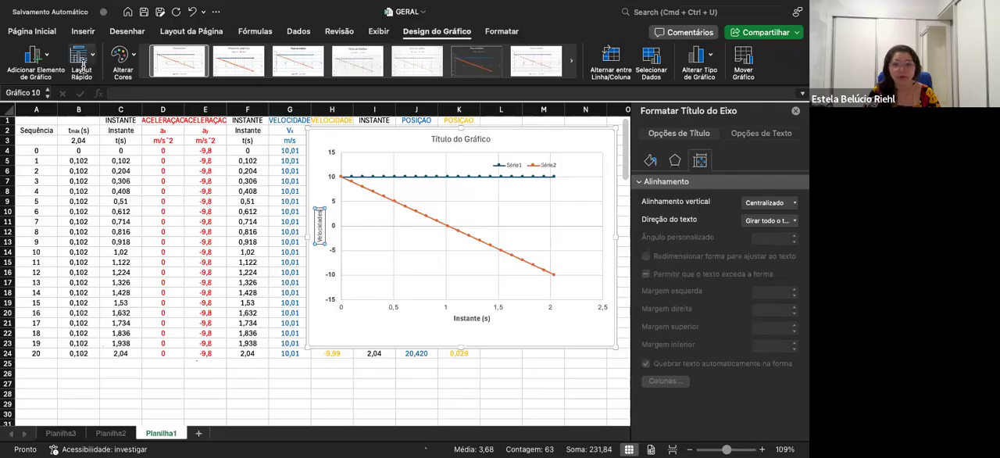
pyautogui.click(44, 31)
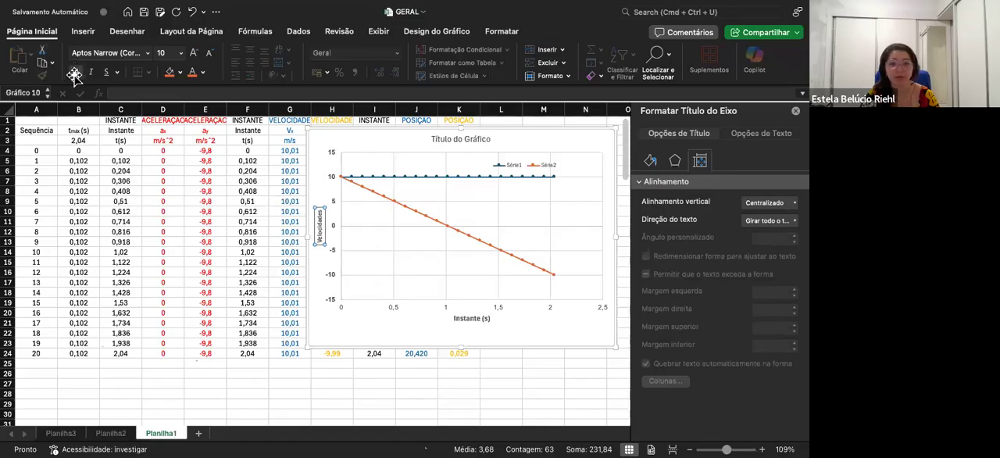
pyautogui.press('super+c')
pyautogui.press('BackSpace')
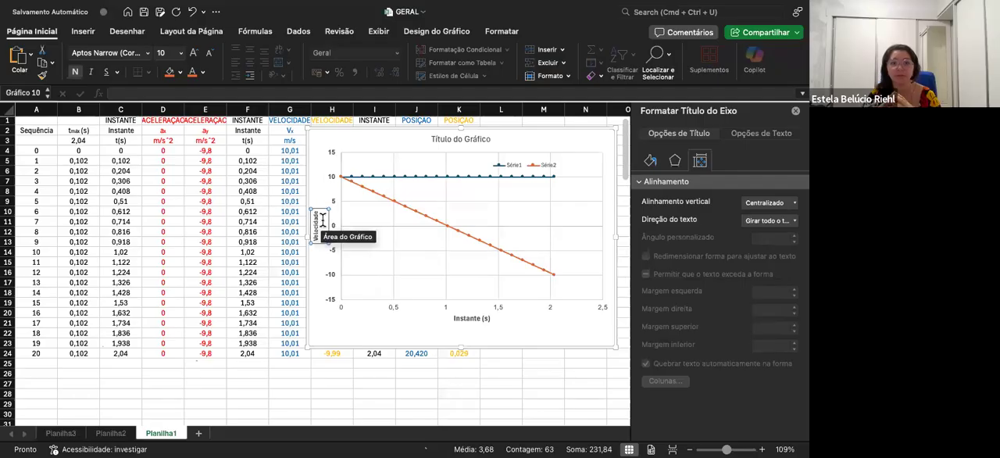
pyautogui.doubleClick(322, 220)
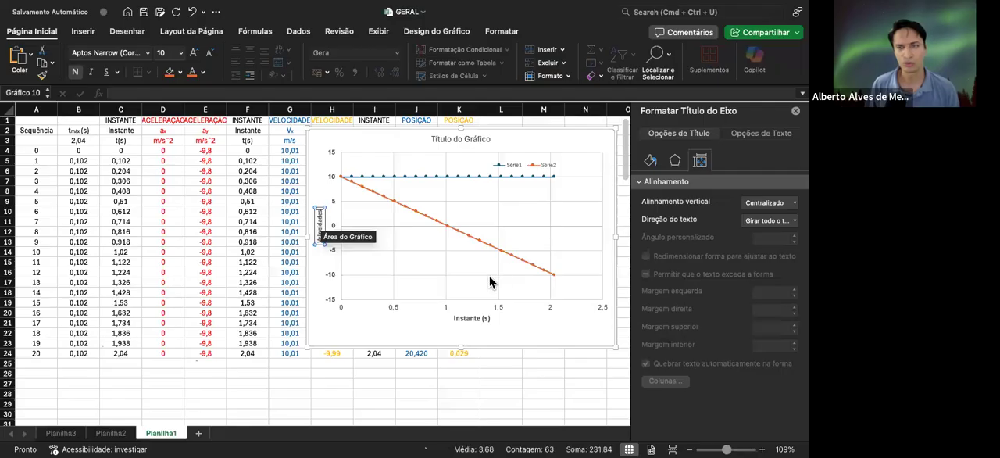
# Try the label position Próximo ao Eixo for the chart's horizontal axis and return it to Inferior
pyautogui.click(496, 310)
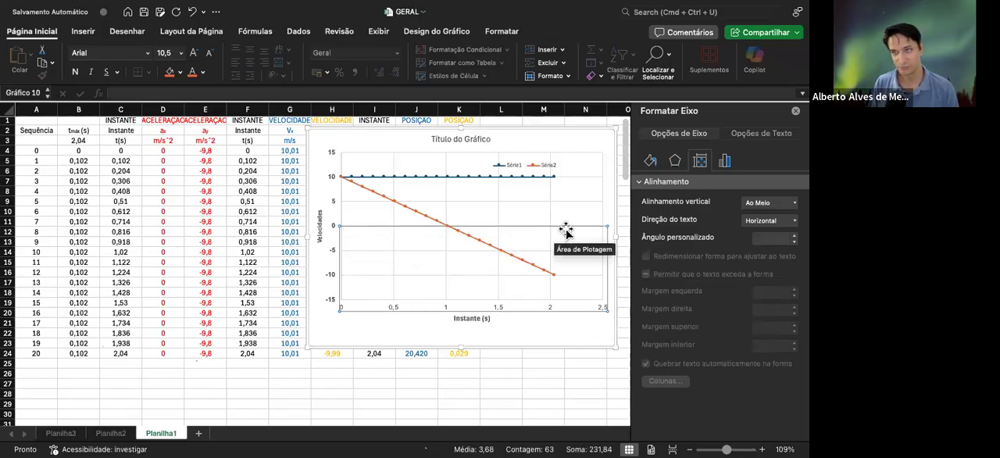
pyautogui.click(724, 161)
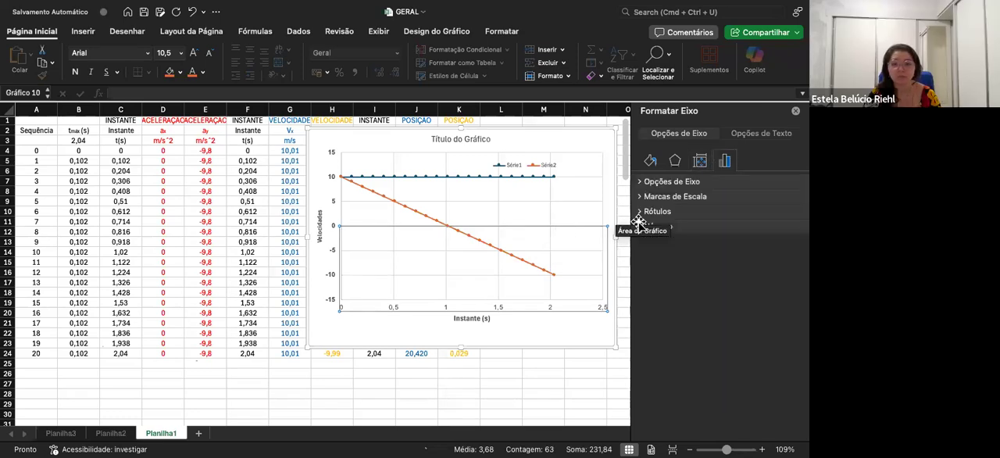
pyautogui.click(656, 211)
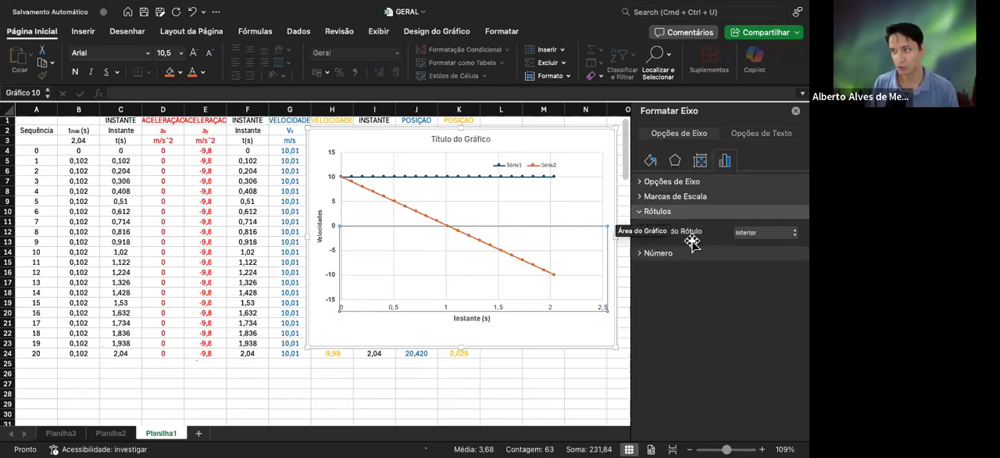
pyautogui.click(773, 229)
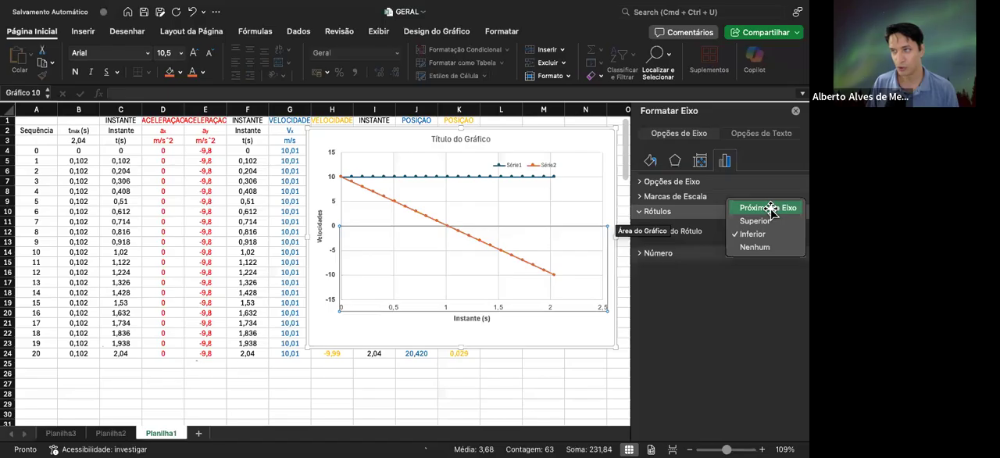
pyautogui.click(770, 208)
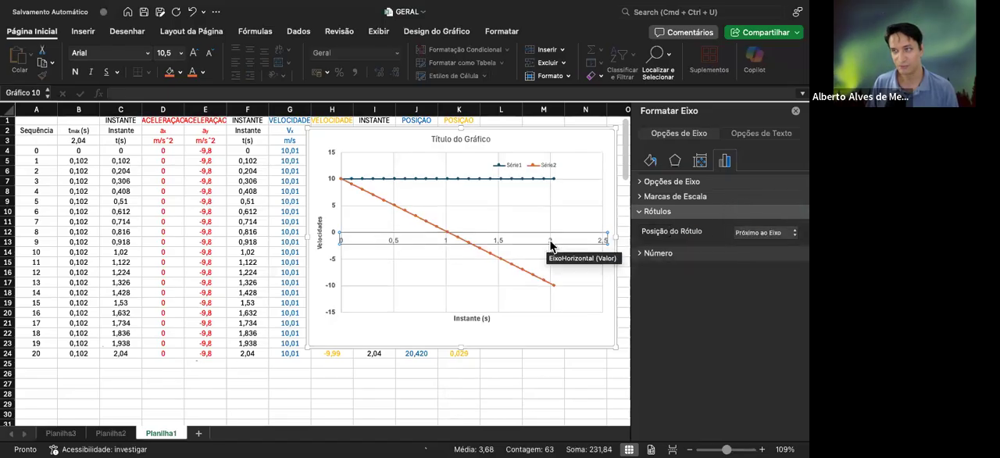
pyautogui.click(783, 233)
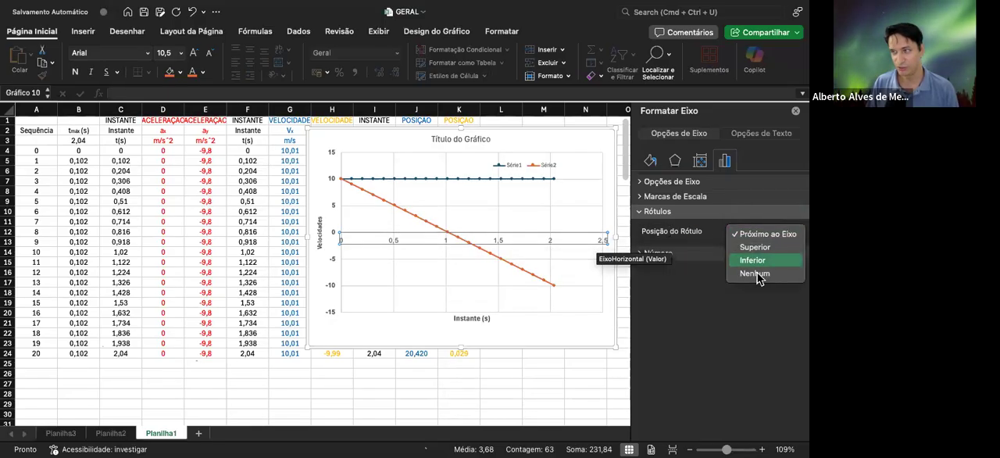
pyautogui.click(753, 260)
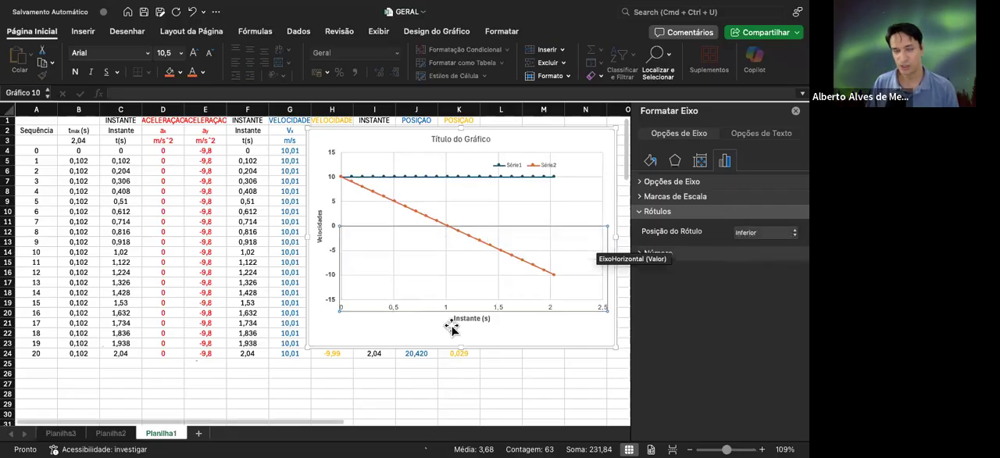
# Select the chart legend and nudge it slightly up and to the right inside the plot area
pyautogui.click(532, 168)
pyautogui.moveTo(533, 159); pyautogui.dragTo(535, 157)
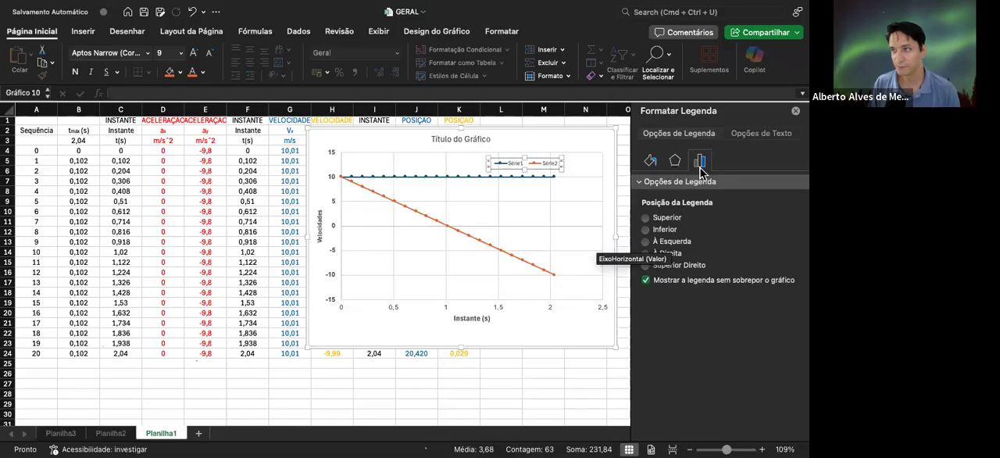
pyautogui.click(697, 184)
pyautogui.click(698, 184)
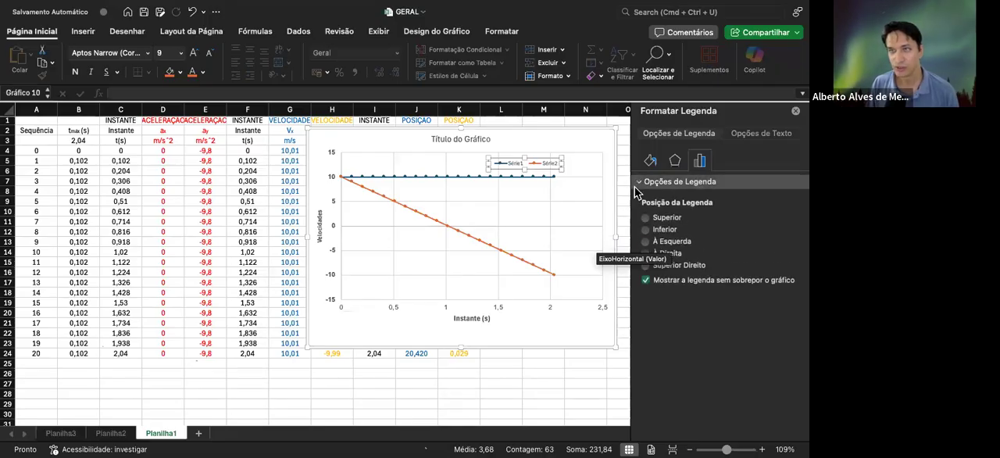
# Set the label position of the chart's horizontal axis to Próximo ao Eixo
pyautogui.click(501, 305)
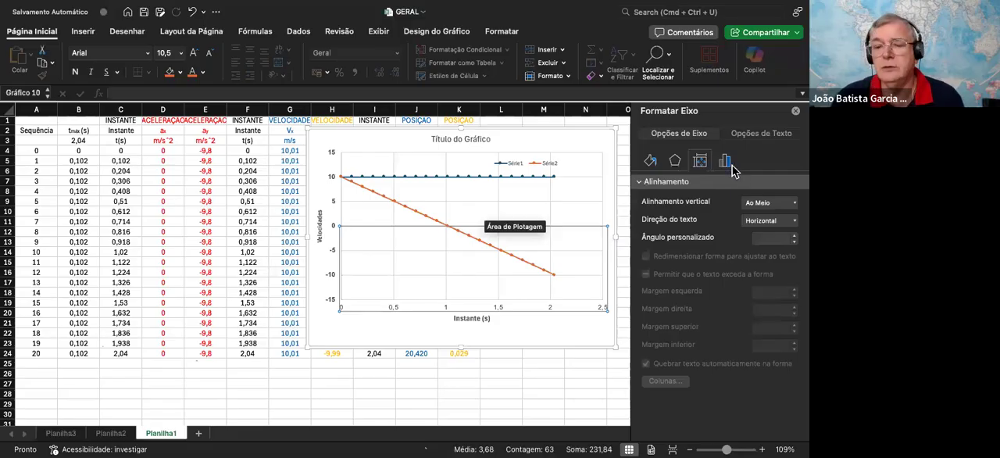
pyautogui.click(724, 160)
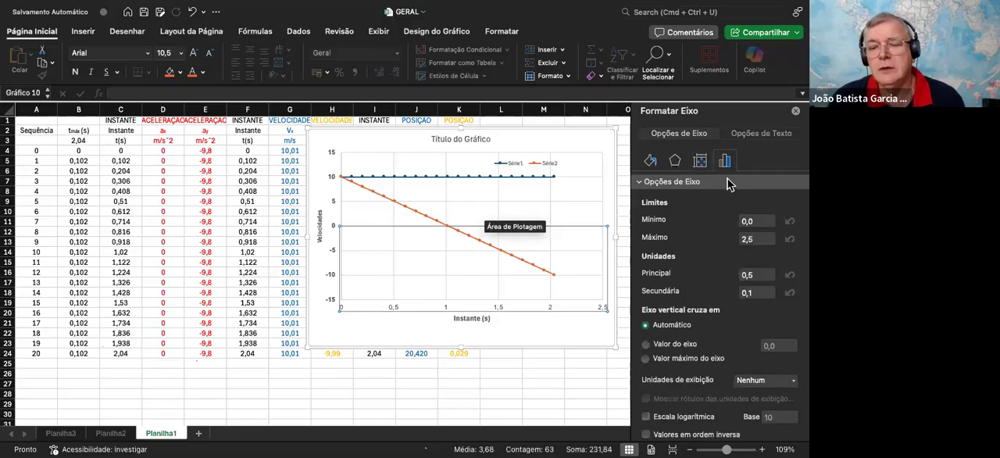
pyautogui.click(670, 187)
pyautogui.click(668, 216)
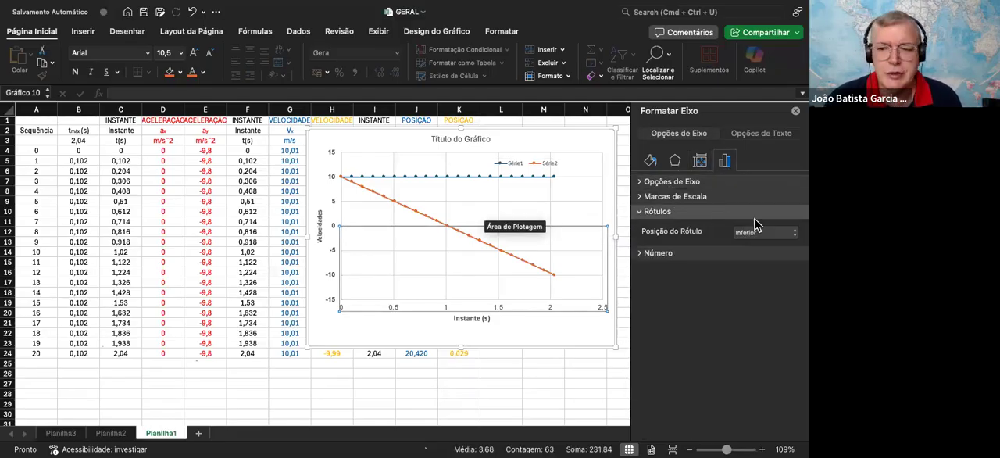
pyautogui.click(770, 231)
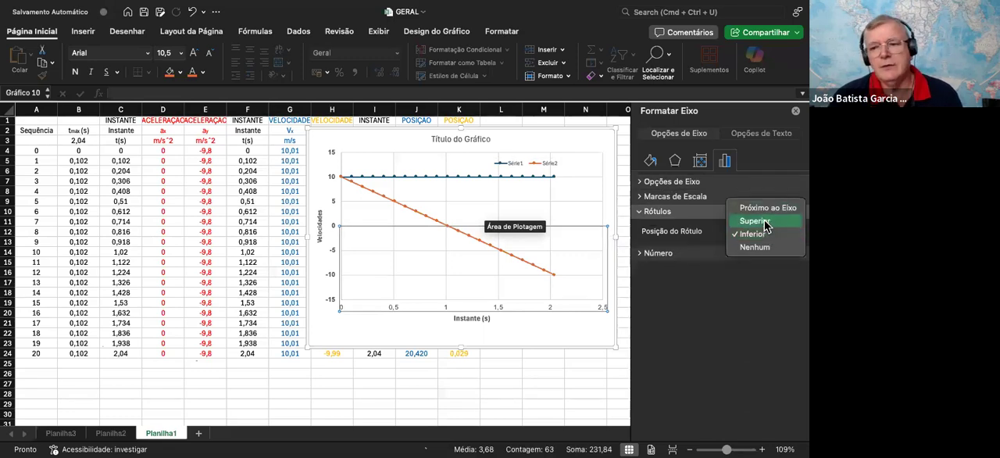
pyautogui.click(764, 211)
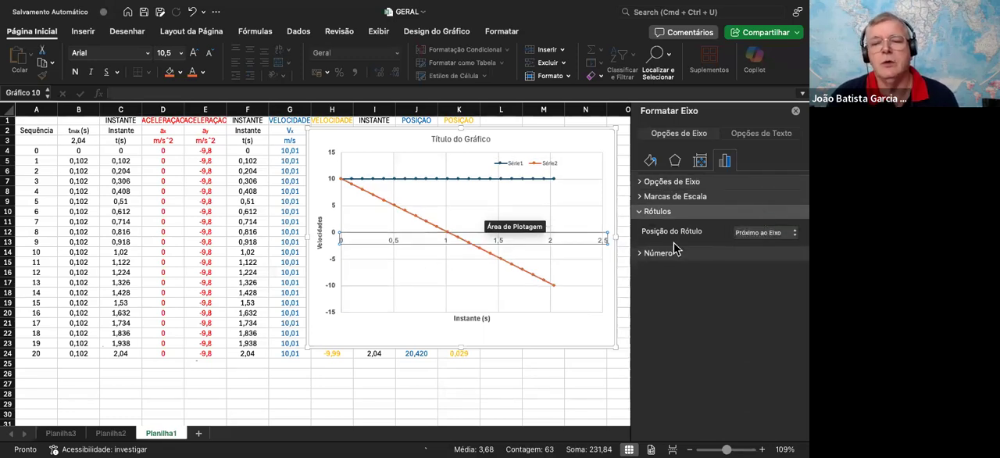
pyautogui.click(588, 147)
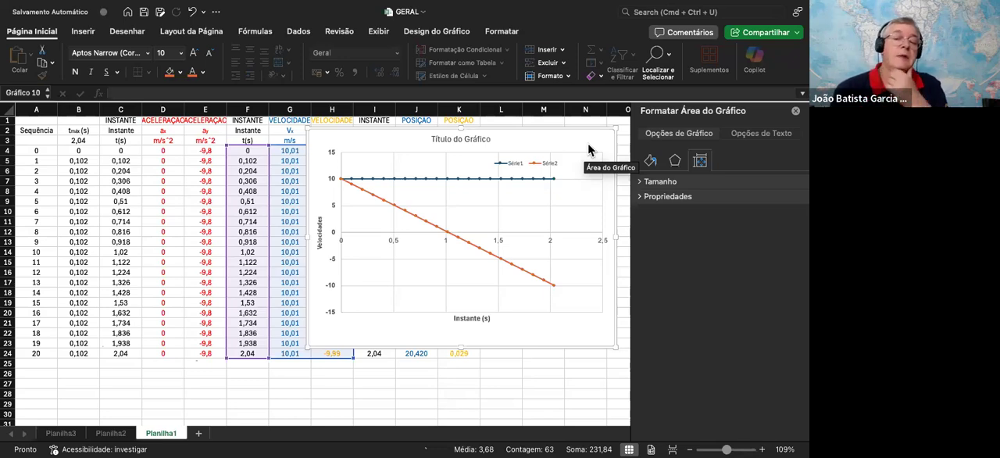
# Add the unit "(m/s)" to the vertical axis title so it reads "Velocidades (m/s)"
pyautogui.click(317, 222)
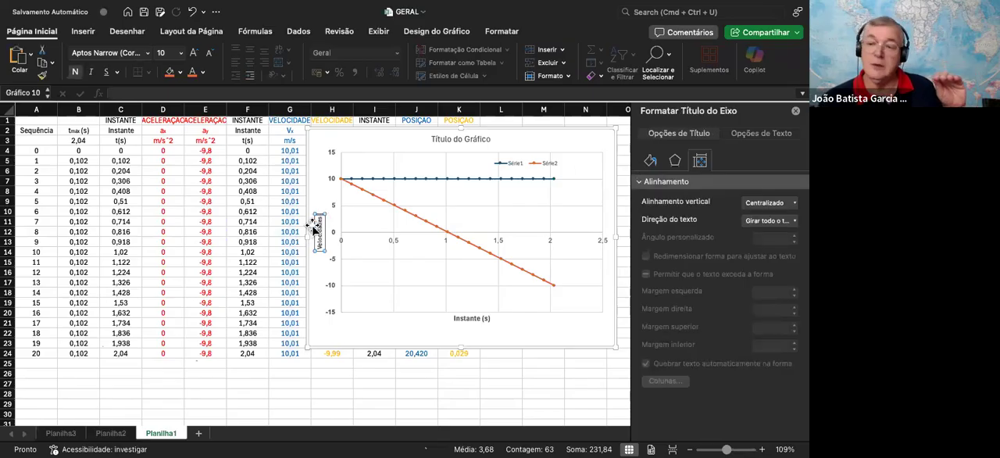
pyautogui.write('(m/')
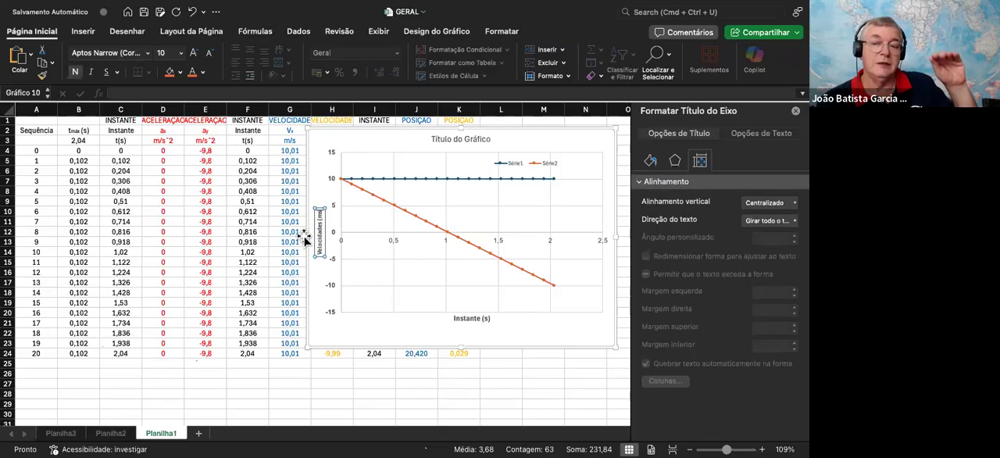
pyautogui.write('s)')
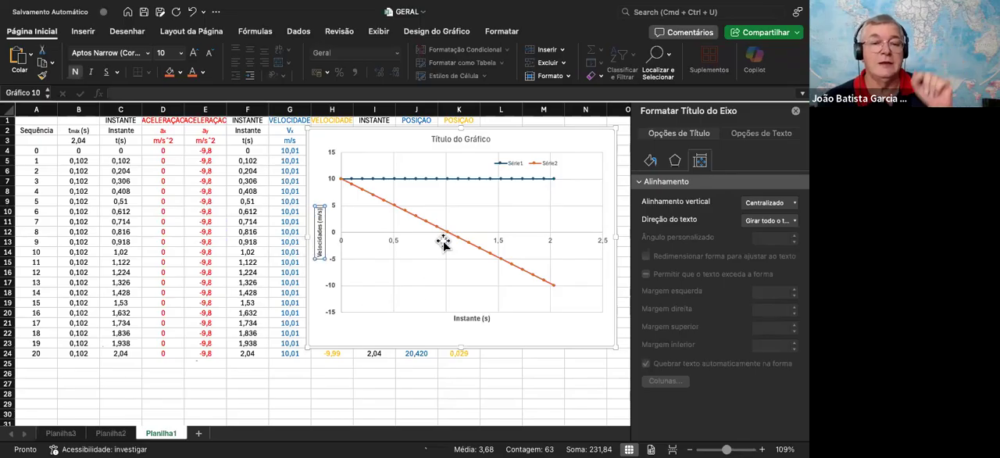
pyautogui.scroll(-1, 469, 237)
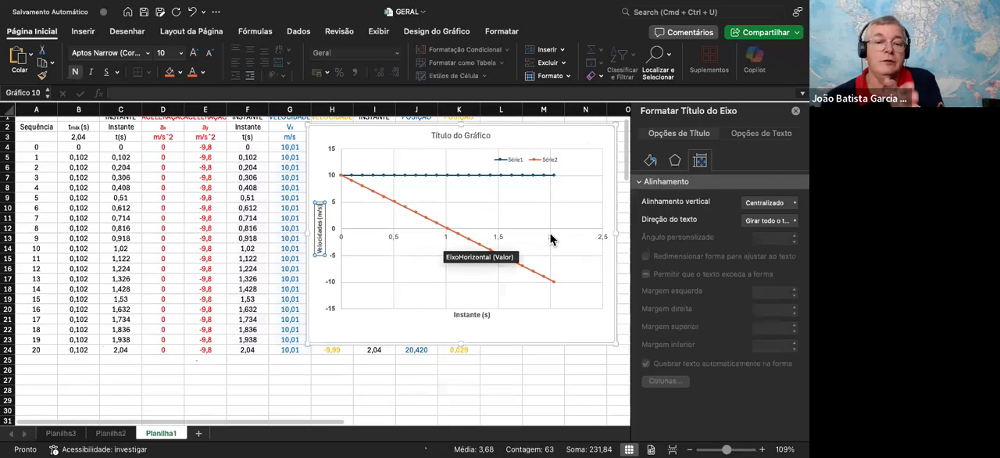
pyautogui.click(550, 234)
pyautogui.scroll(-1, 550, 238)
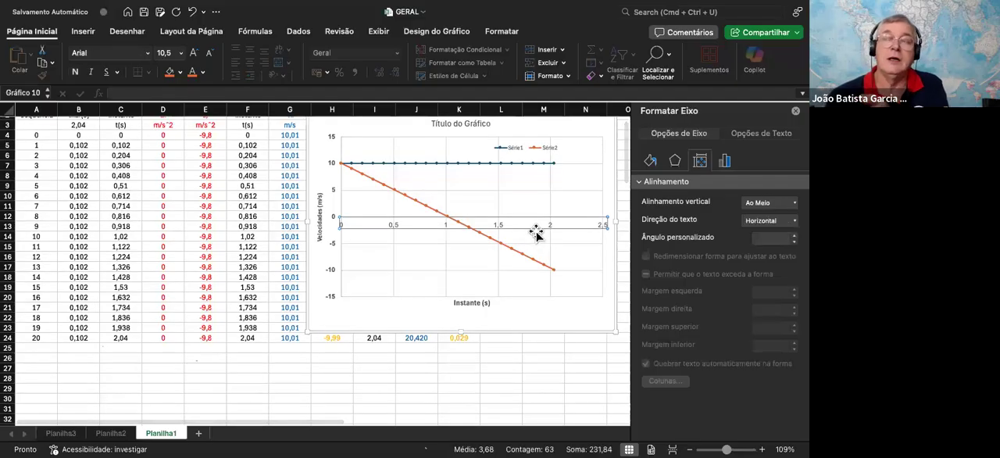
pyautogui.click(595, 149)
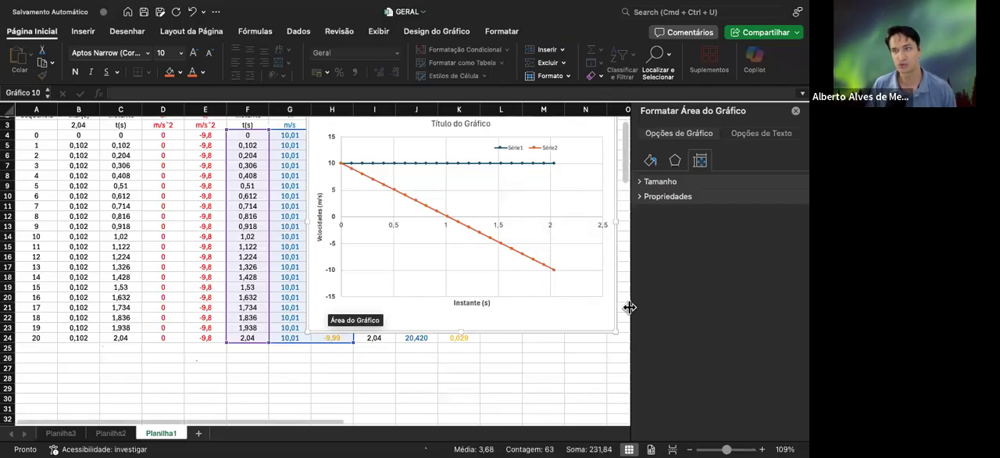
# Move the horizontal axis labels to the lower edge of the plot by setting their position to Inferior
pyautogui.click(496, 224)
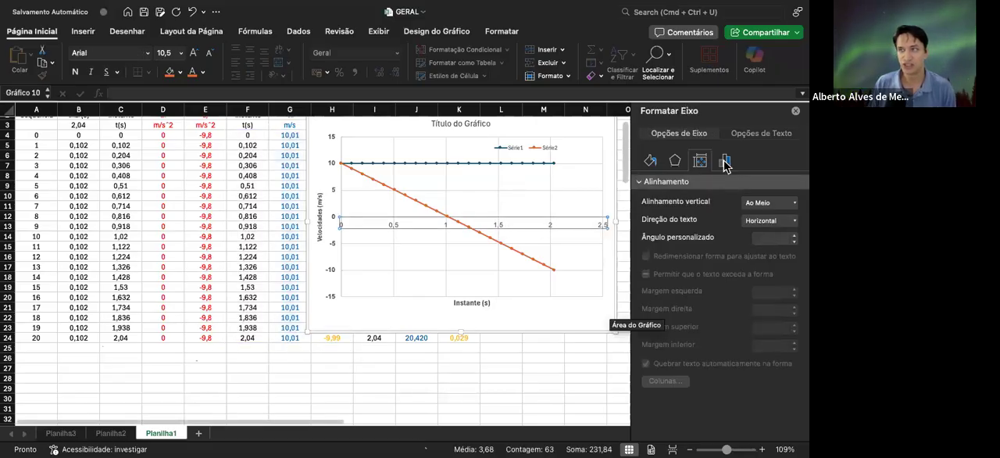
pyautogui.click(723, 161)
pyautogui.click(665, 212)
pyautogui.click(735, 235)
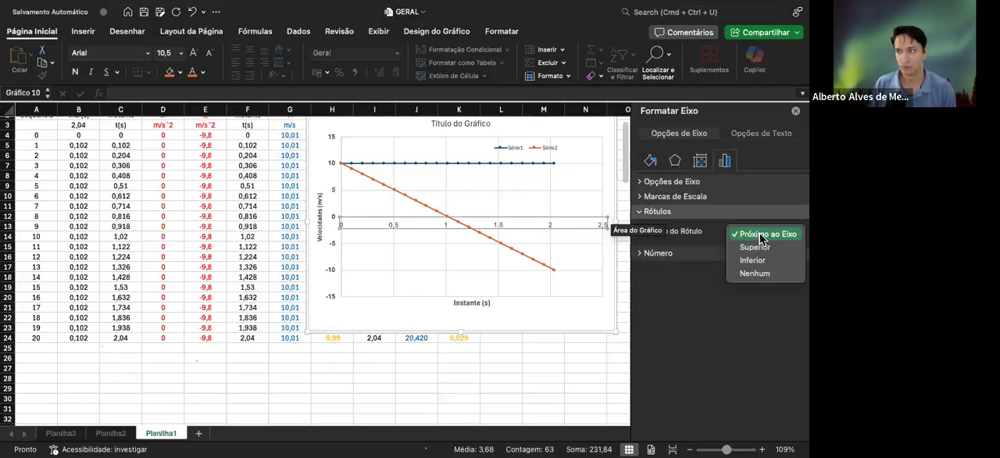
pyautogui.click(764, 261)
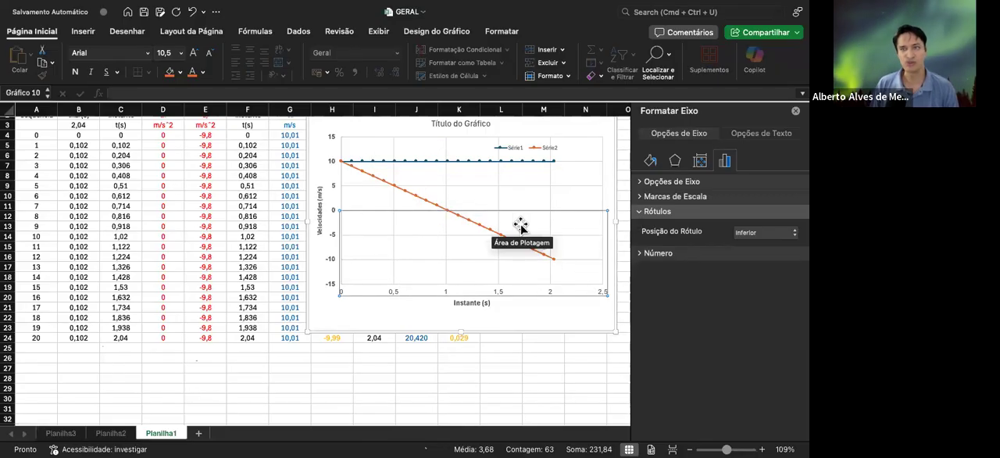
pyautogui.click(558, 319)
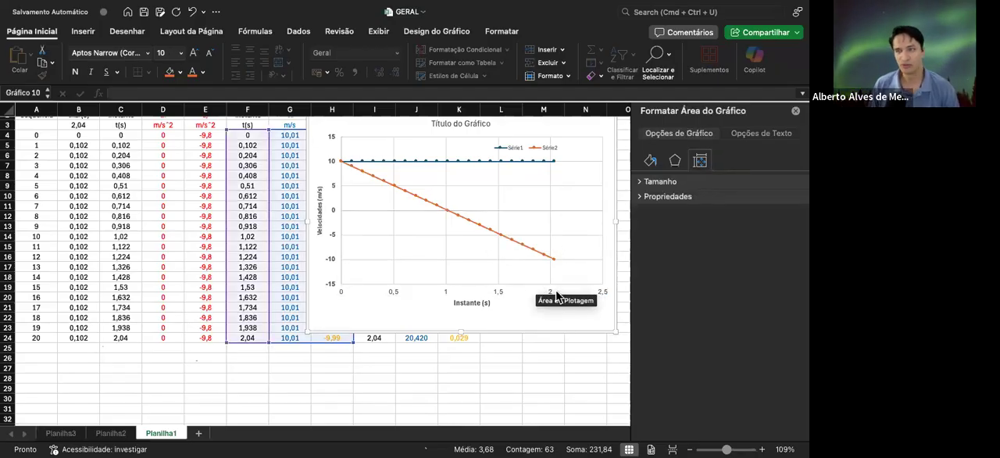
# Set the maximum bound of the horizontal axis to 2,1
pyautogui.click(550, 294)
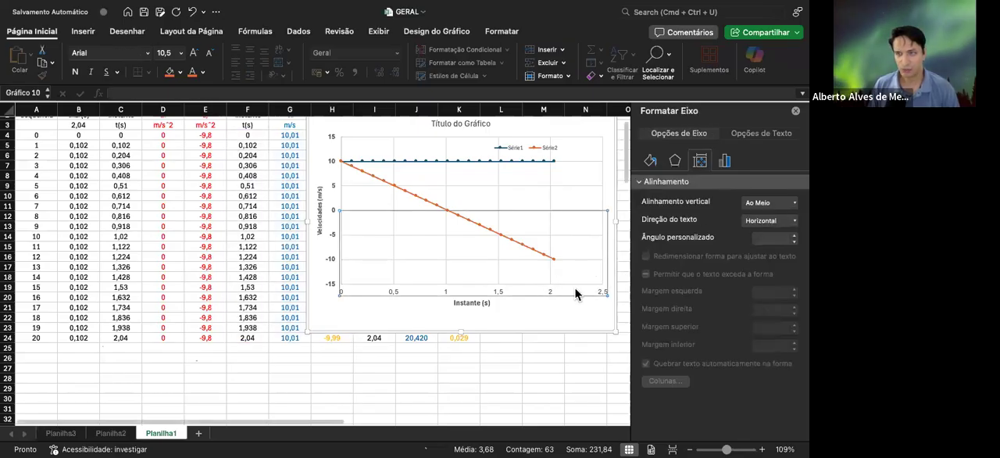
pyautogui.click(724, 164)
pyautogui.click(687, 182)
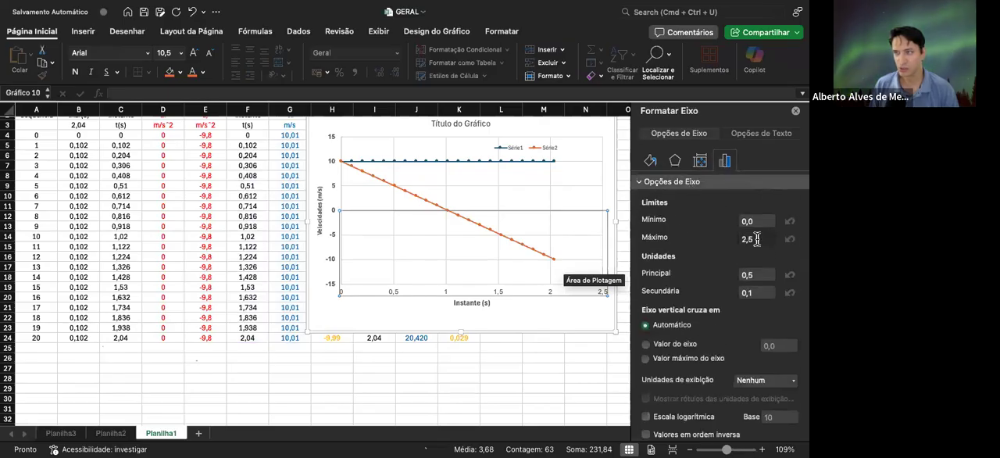
pyautogui.click(751, 239)
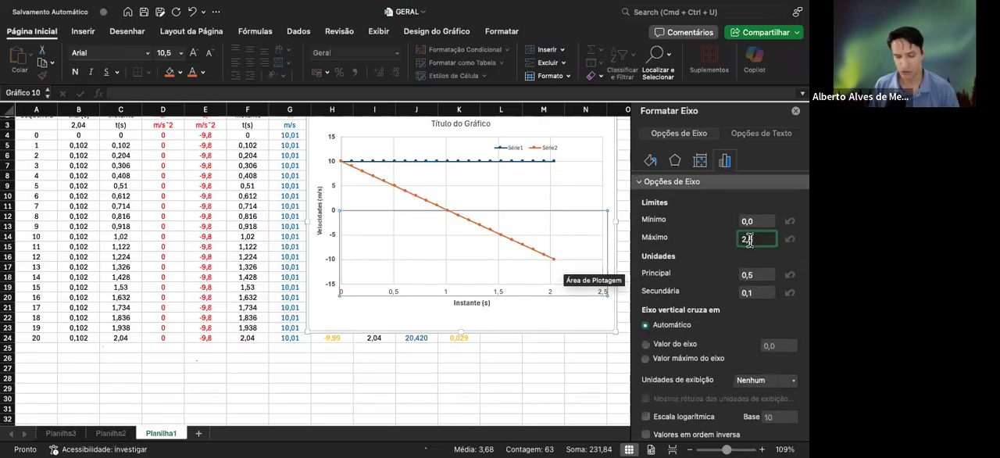
pyautogui.write('2,1')
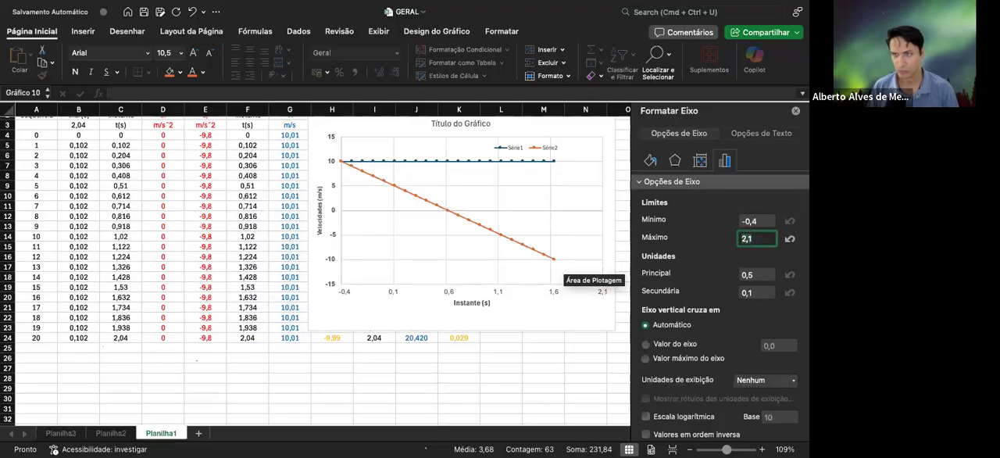
pyautogui.press('Return')
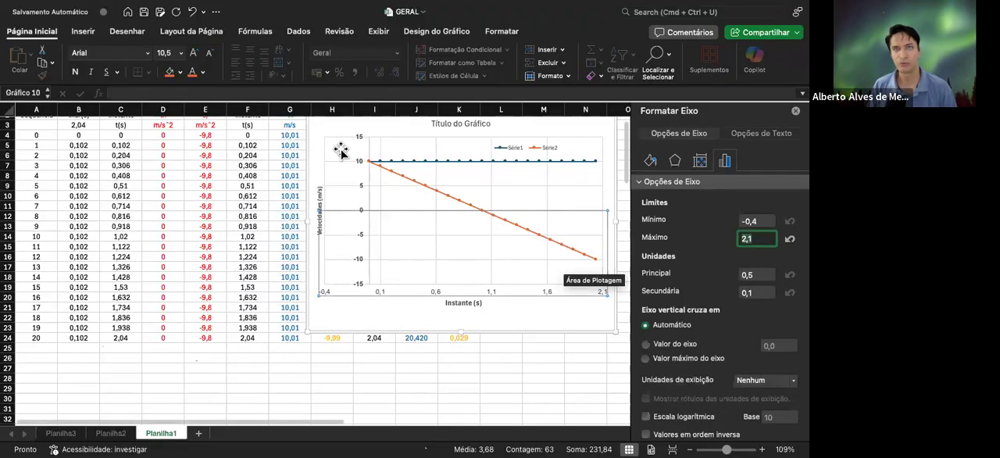
# Set the minimum bound of the horizontal axis to 0
pyautogui.scroll(2, 337, 157)
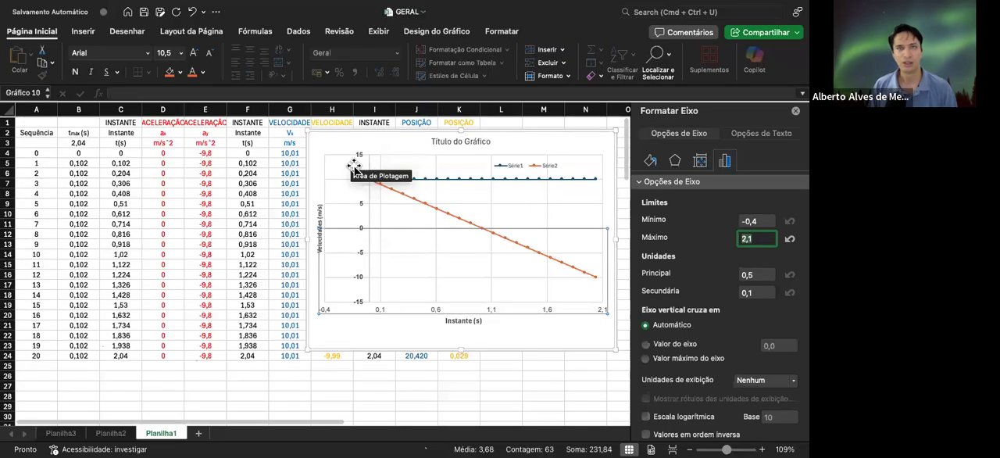
pyautogui.click(318, 207)
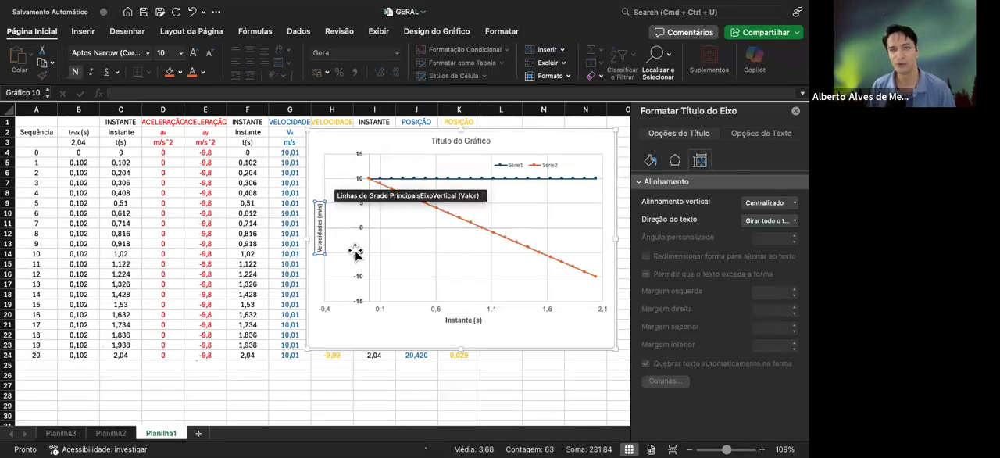
pyautogui.click(377, 307)
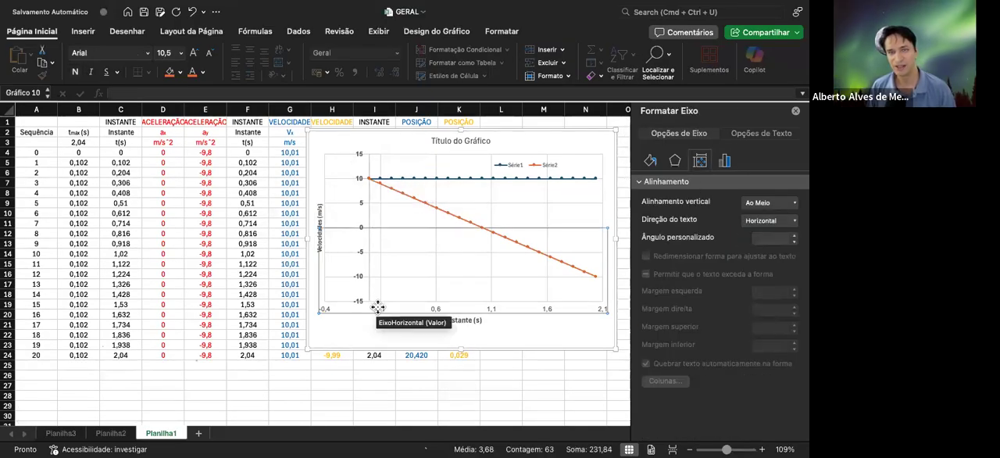
pyautogui.click(725, 161)
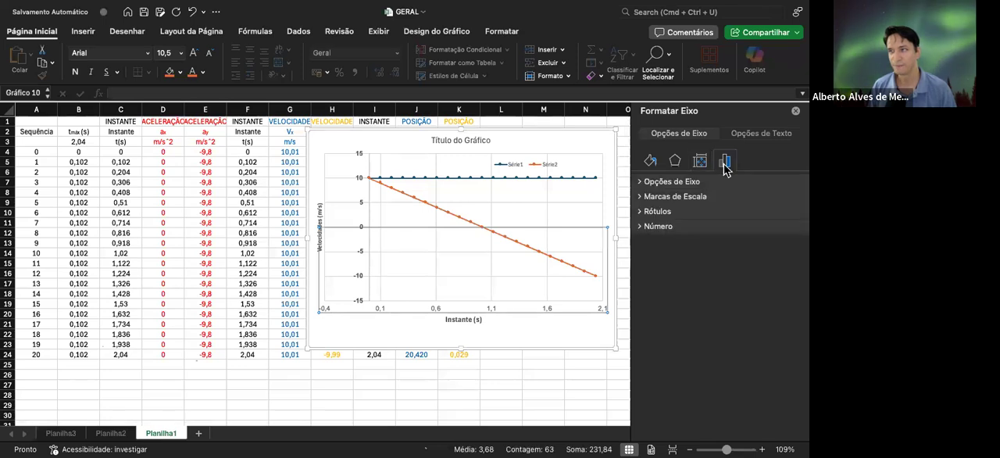
pyautogui.click(691, 182)
pyautogui.click(740, 222)
pyautogui.write('0')
pyautogui.press('Return')
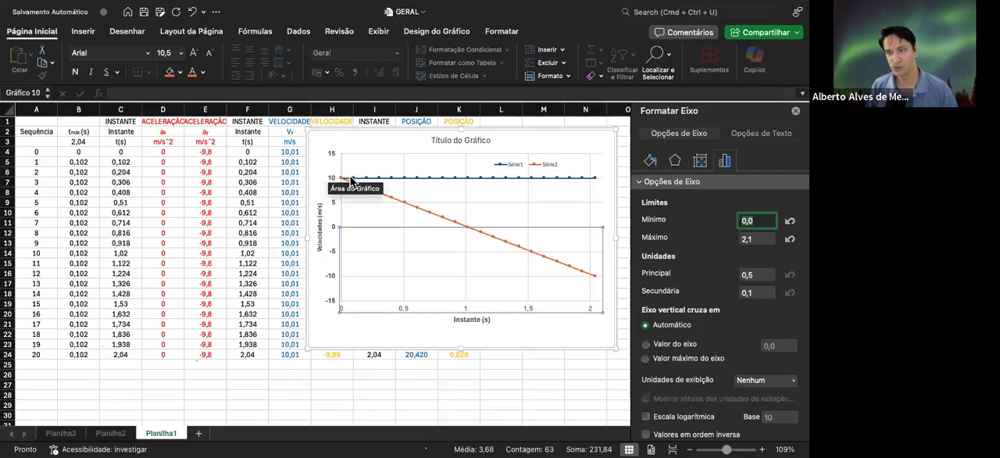
# Open the source data of the velocity chart and name its first series V0x
pyautogui.click(567, 335)
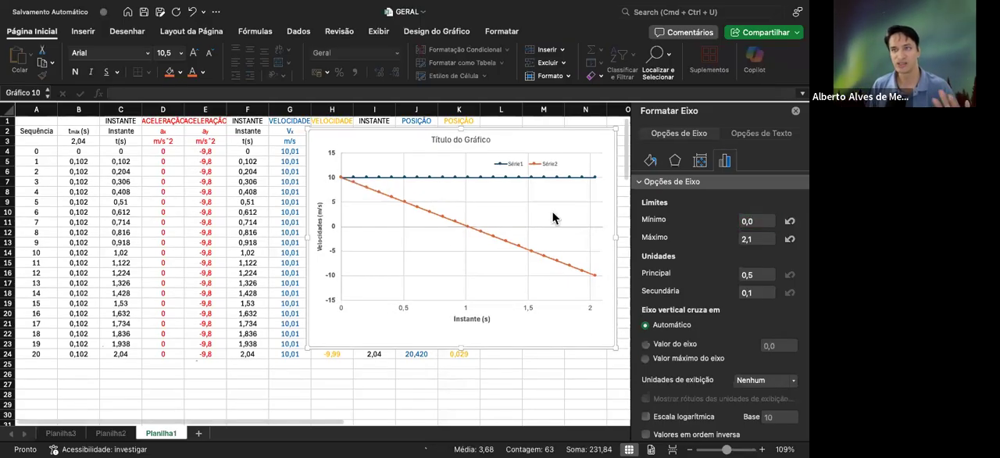
pyautogui.click(520, 165)
pyautogui.click(520, 165)
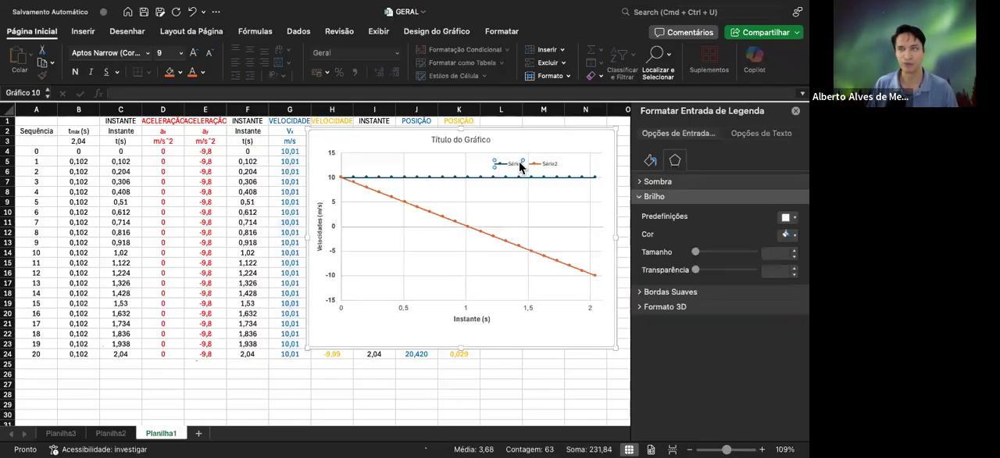
pyautogui.rightClick(520, 166)
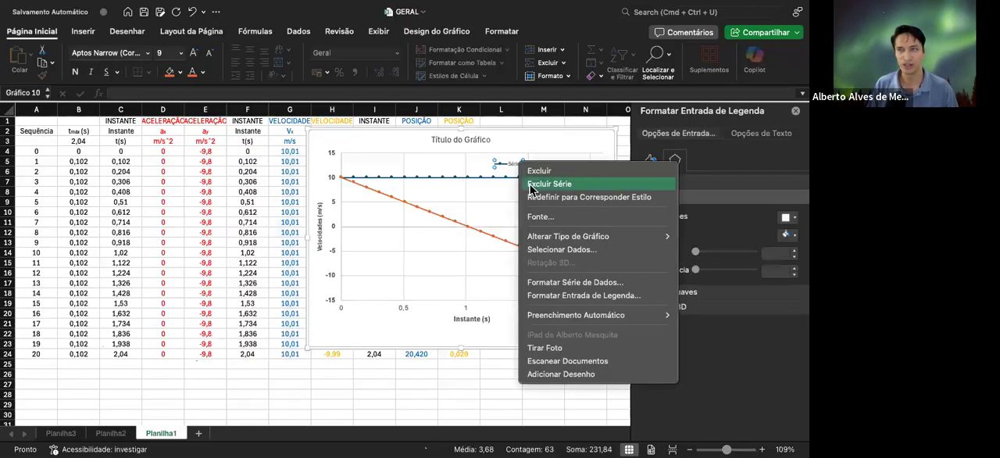
pyautogui.click(548, 250)
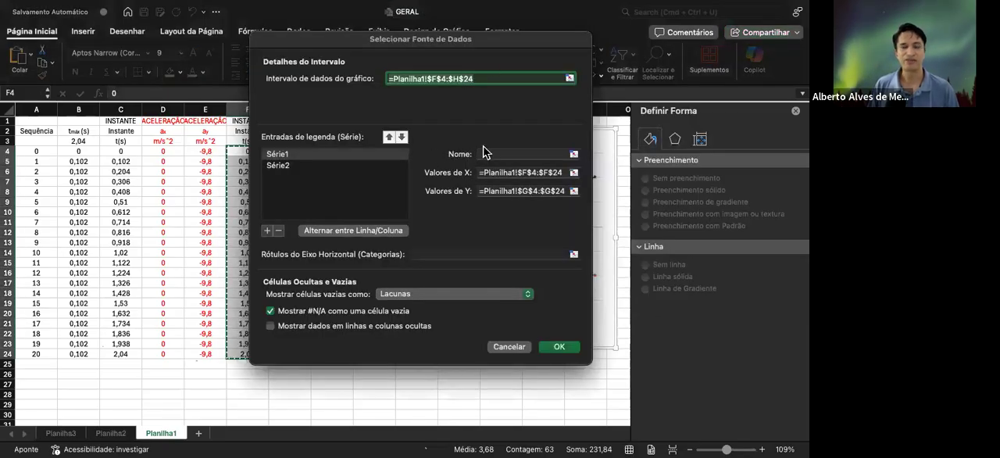
pyautogui.moveTo(476, 37); pyautogui.dragTo(463, 69)
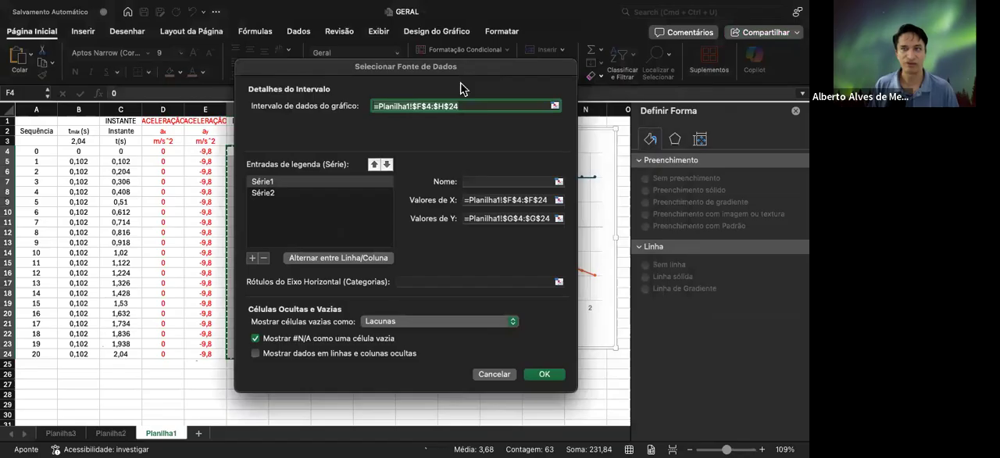
pyautogui.click(477, 180)
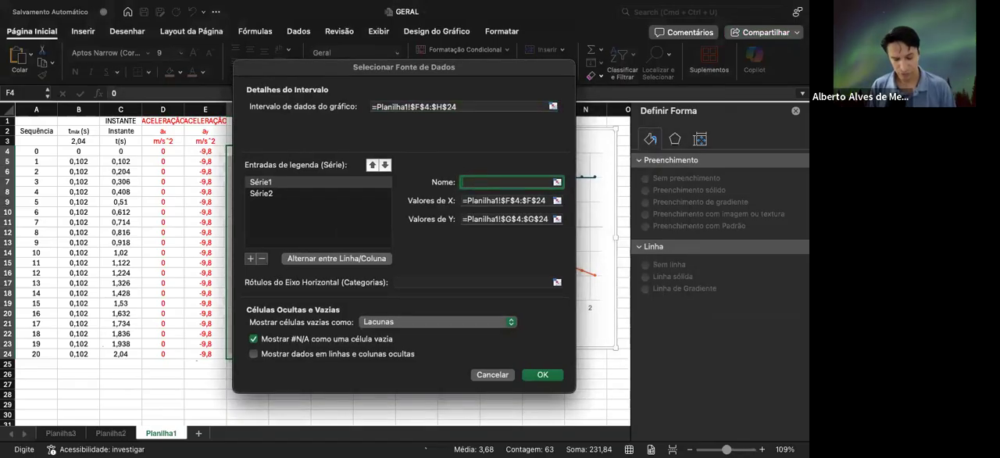
pyautogui.write('V0x')
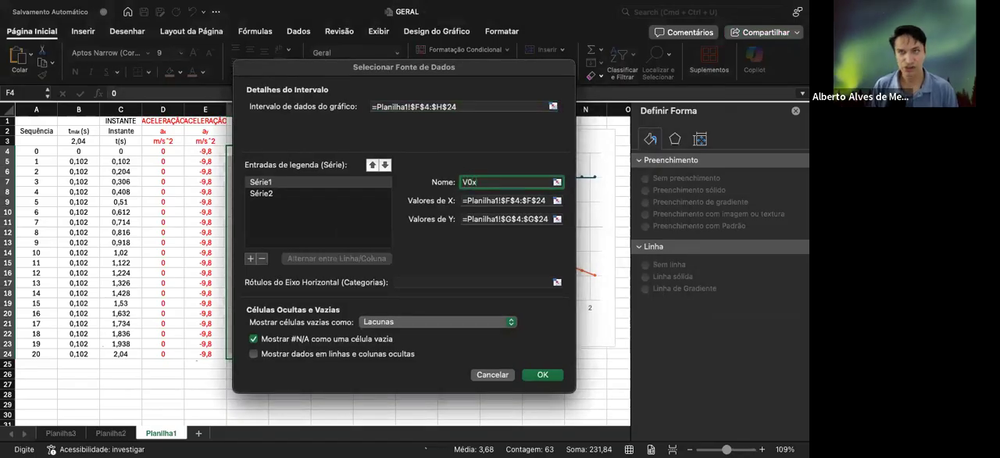
# Change the name of the first series to Vx
pyautogui.click(301, 193)
pyautogui.click(467, 179)
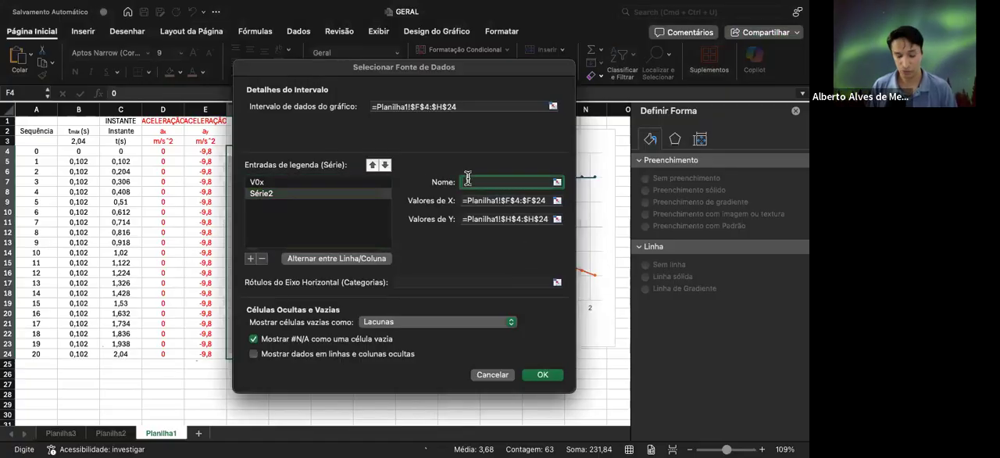
pyautogui.click(307, 181)
pyautogui.click(480, 182)
pyautogui.press('BackSpace')
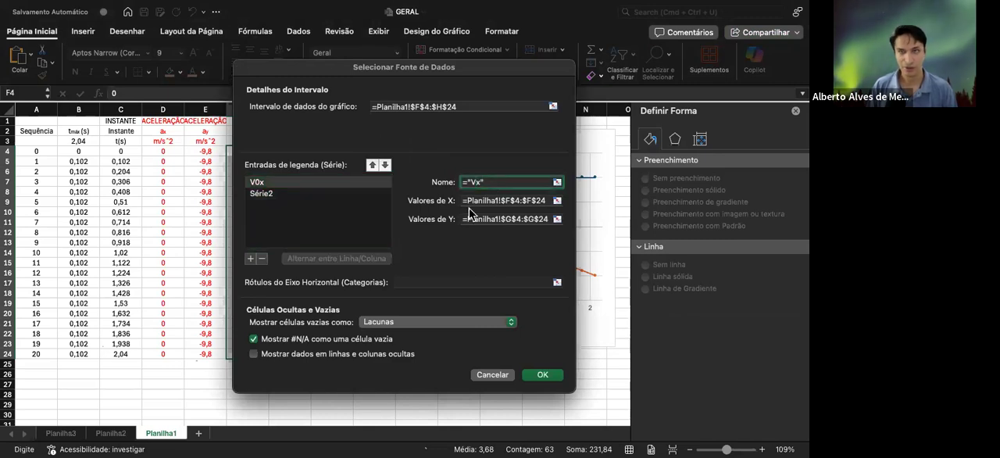
# Name the second series Vy and apply the changes to the chart's source data
pyautogui.click(267, 197)
pyautogui.click(498, 184)
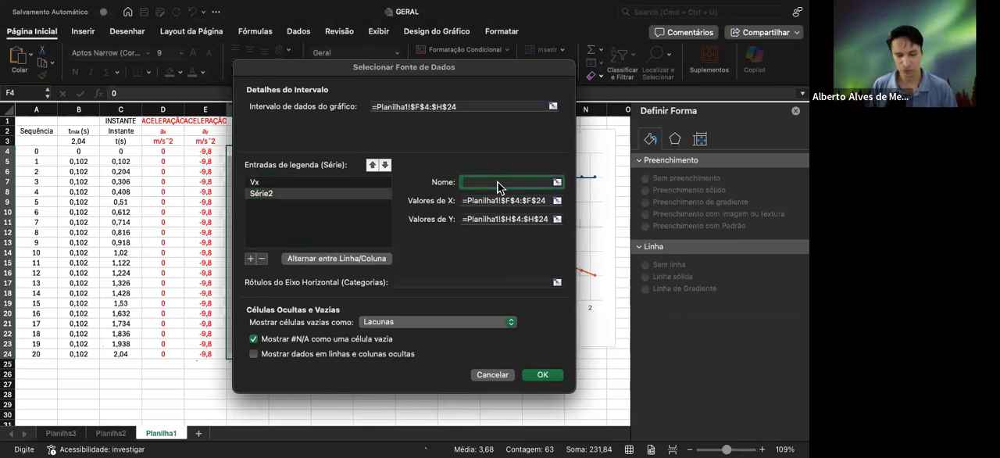
pyautogui.write('Vy')
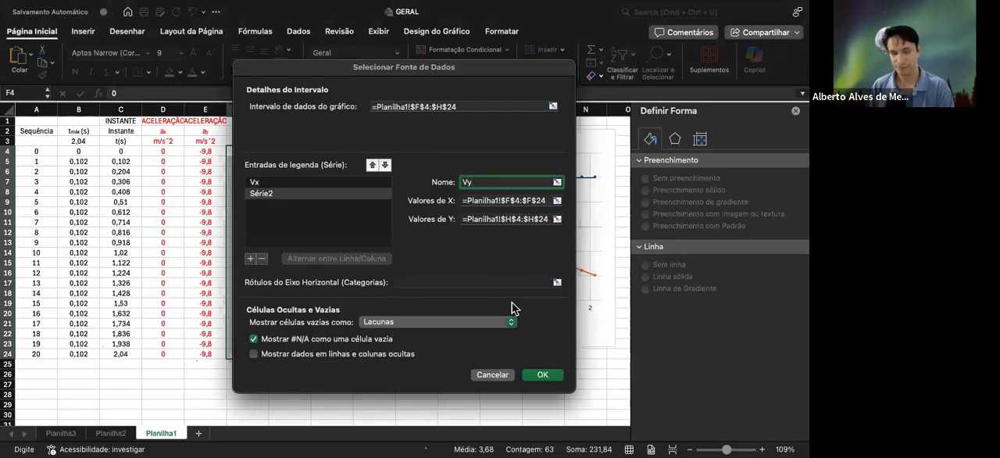
pyautogui.press('Return')
# Remove the finished velocity-versus-time chart from the sheet
pyautogui.click(528, 166)
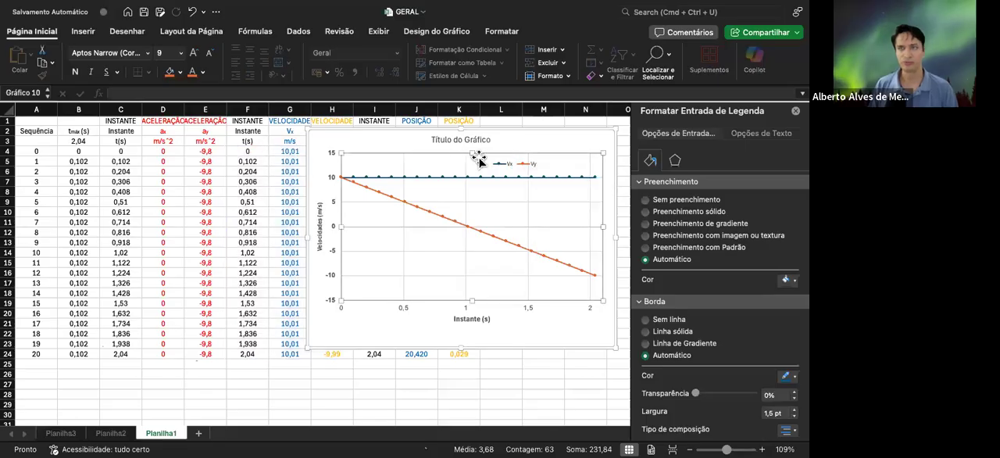
pyautogui.click(479, 160)
pyautogui.click(522, 139)
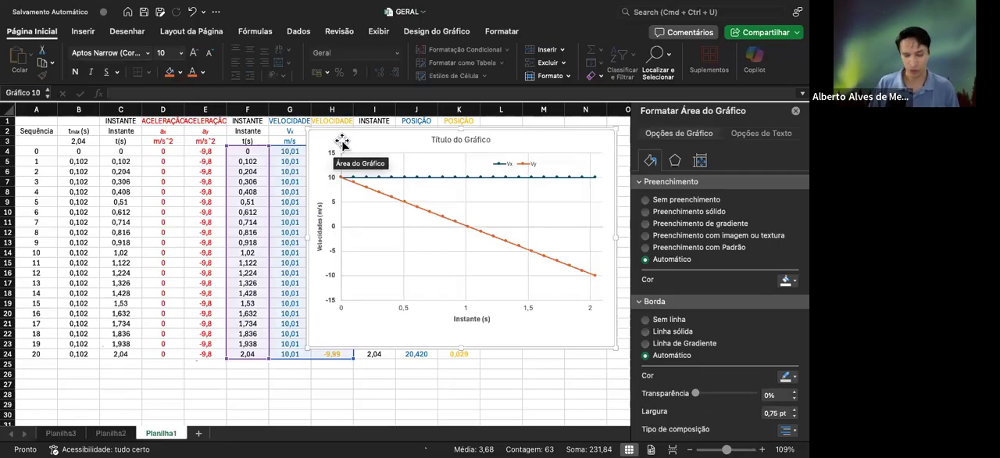
pyautogui.press('Delete')
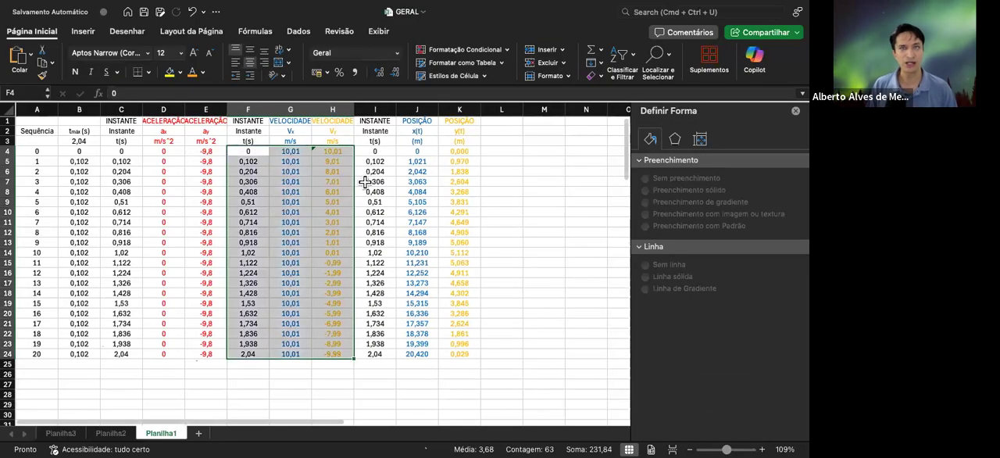
# Insert a scatter chart with lines and markers from the time and position data in I4:K24
pyautogui.click(366, 151)
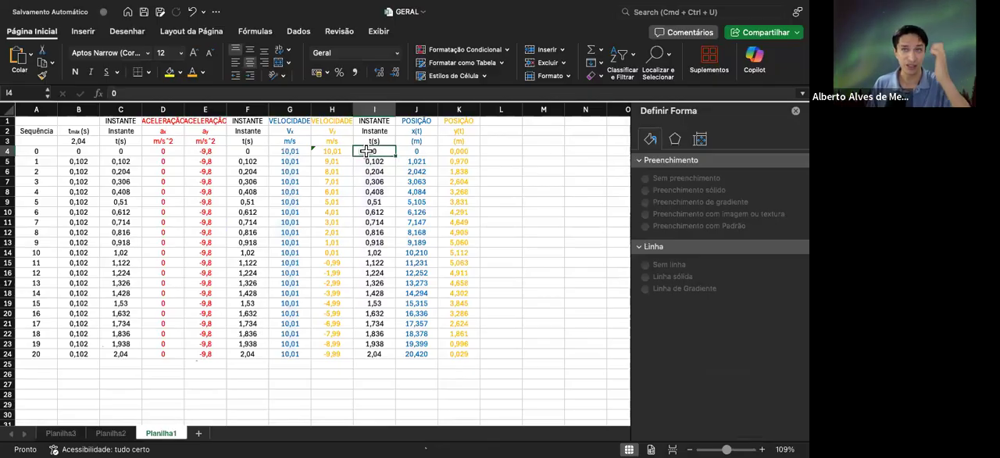
pyautogui.moveTo(364, 150); pyautogui.dragTo(470, 356)
pyautogui.moveTo(367, 150); pyautogui.dragTo(472, 356)
pyautogui.scroll(-1, 472, 356)
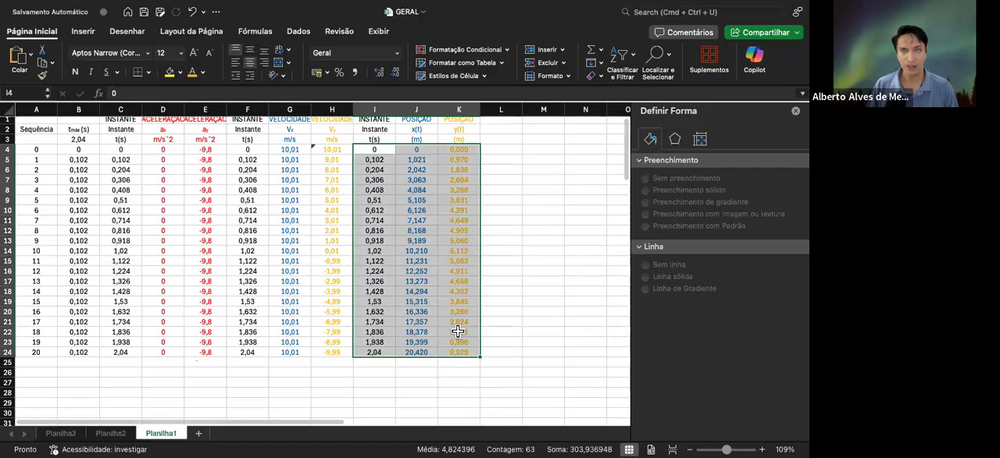
pyautogui.click(82, 32)
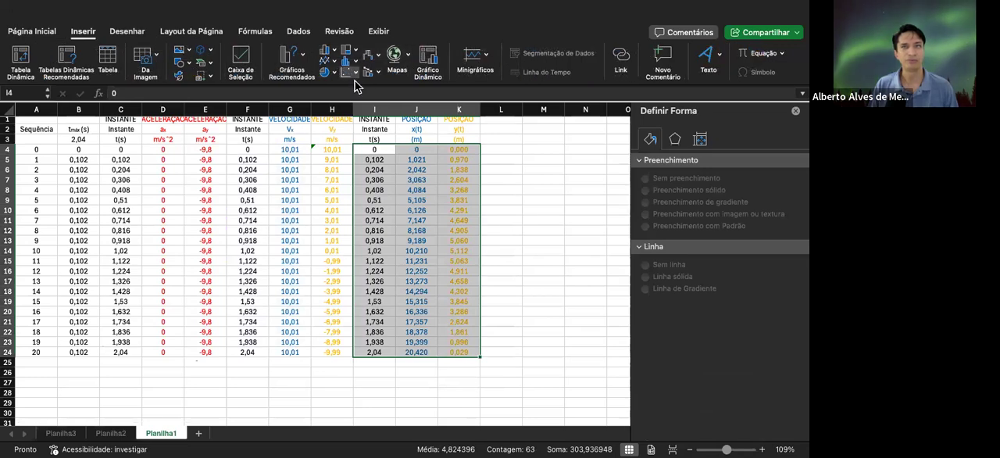
pyautogui.click(424, 129)
# Enlarge the new position chart and place it over the data table, from about column F to column L
pyautogui.moveTo(363, 206); pyautogui.dragTo(489, 155)
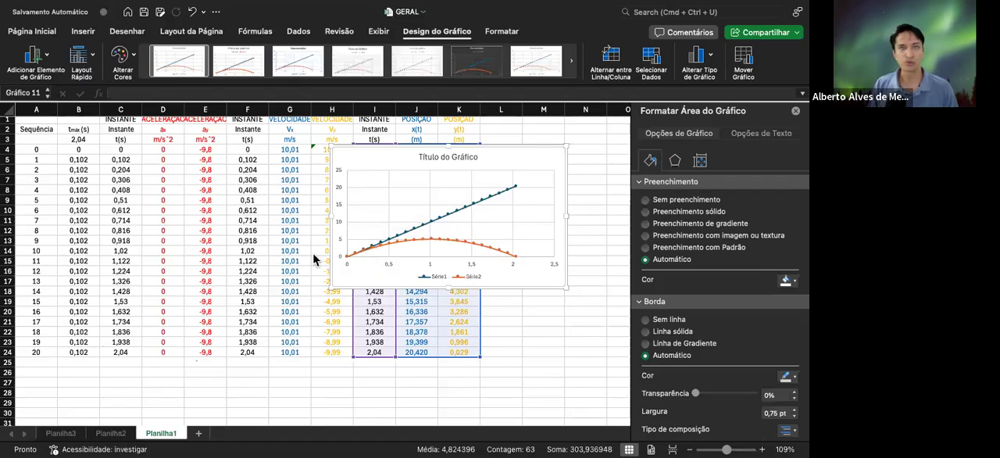
pyautogui.moveTo(331, 288); pyautogui.dragTo(262, 363)
pyautogui.moveTo(245, 139); pyautogui.dragTo(223, 134)
pyautogui.moveTo(396, 139); pyautogui.dragTo(172, 158)
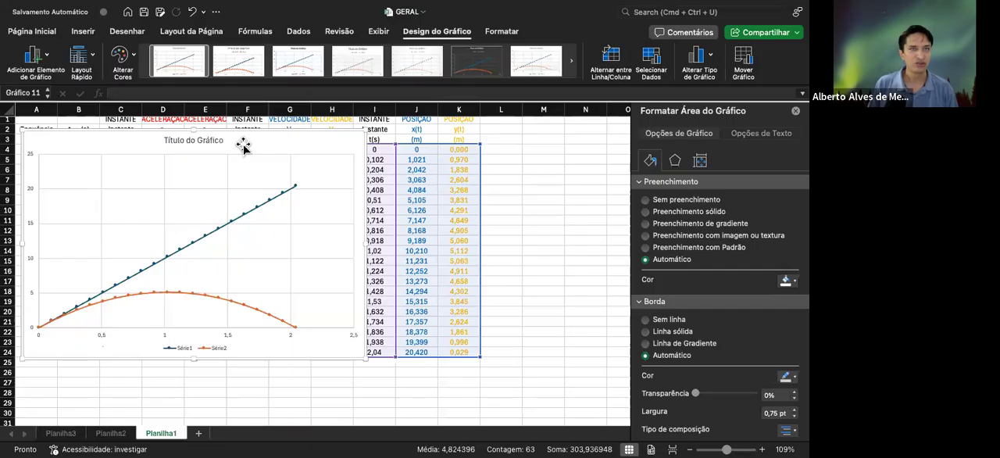
pyautogui.moveTo(245, 141); pyautogui.dragTo(419, 135)
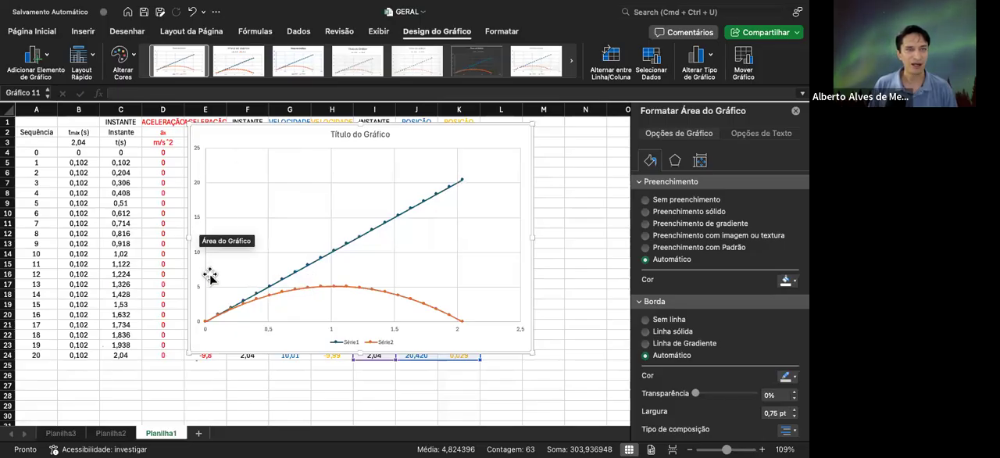
pyautogui.moveTo(328, 134); pyautogui.dragTo(273, 130)
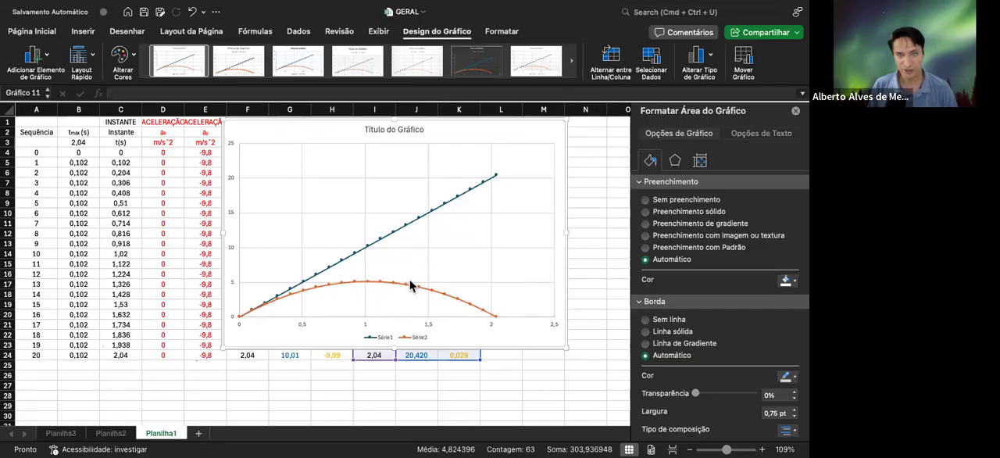
pyautogui.click(406, 285)
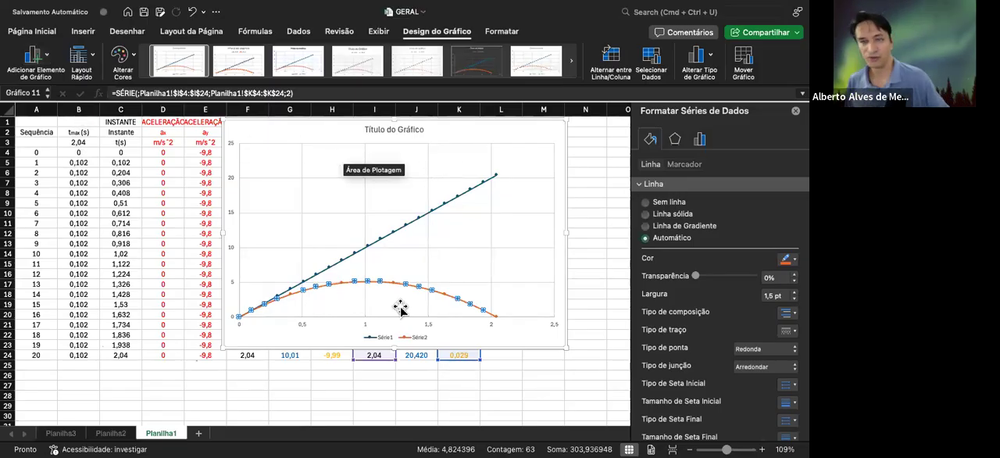
pyautogui.click(430, 323)
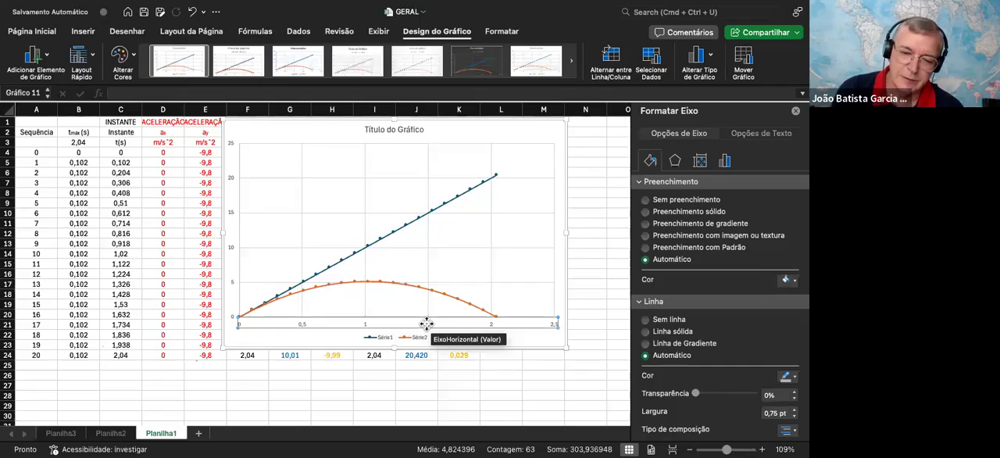
pyautogui.rightClick(425, 322)
pyautogui.click(377, 313)
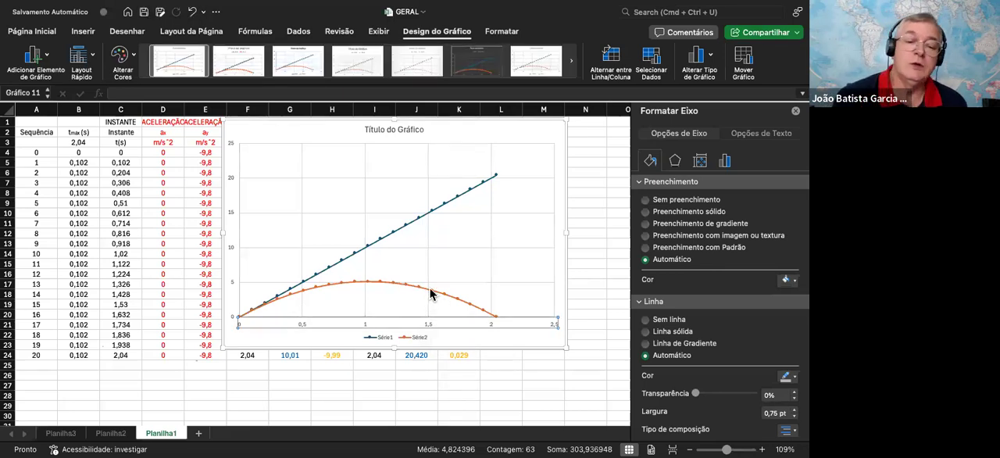
# Try plotting the y(t) position series on the secondary axis, and return it to the primary axis
pyautogui.click(432, 292)
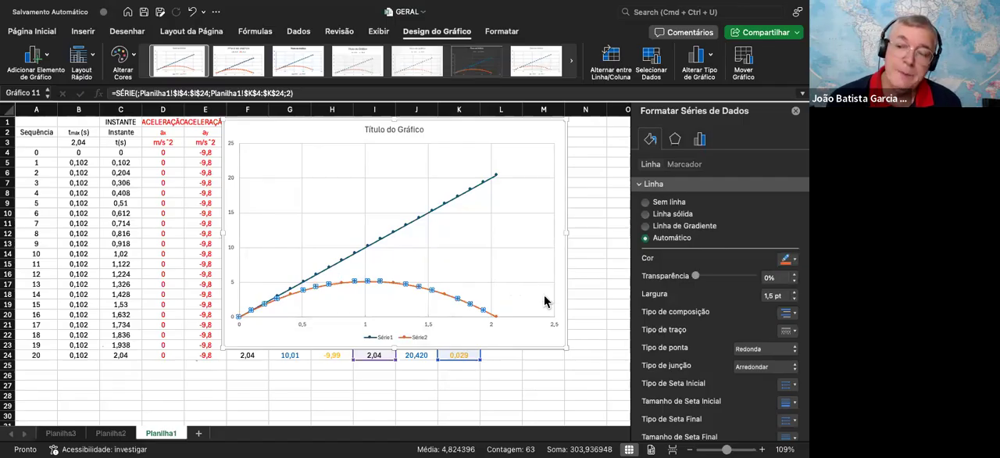
pyautogui.click(699, 141)
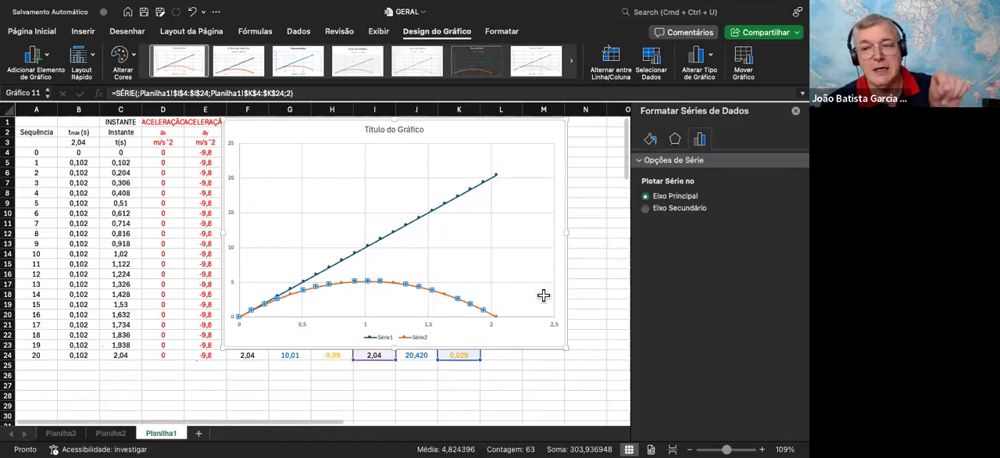
pyautogui.click(675, 208)
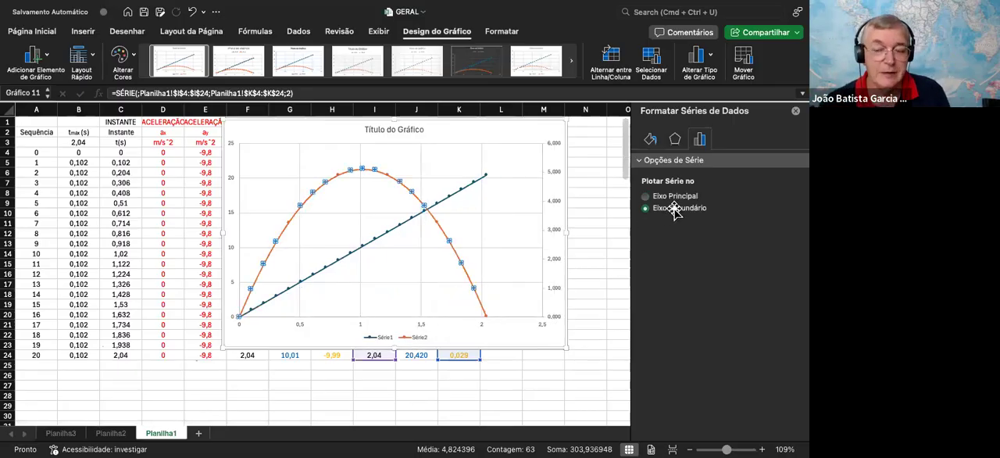
pyautogui.click(660, 196)
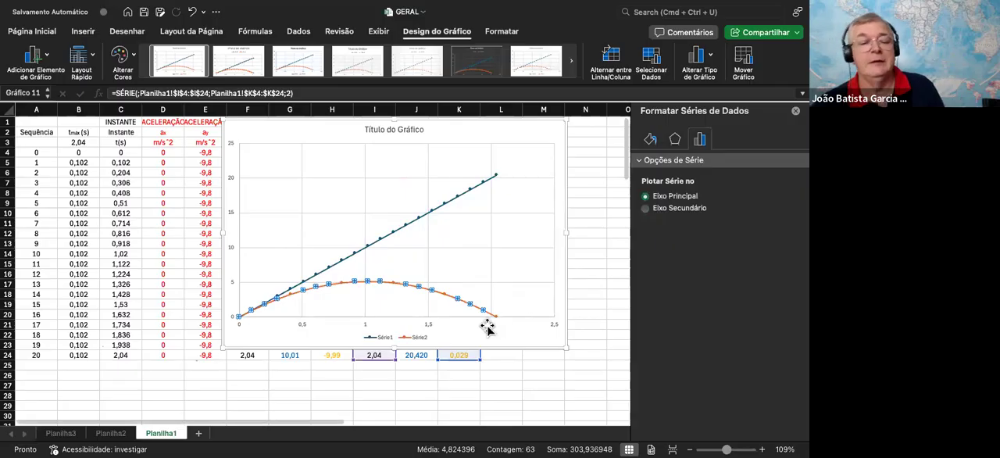
# Move the position chart over the earlier columns so the x(t) and y(t) data in columns J and K are uncovered
pyautogui.click(486, 239)
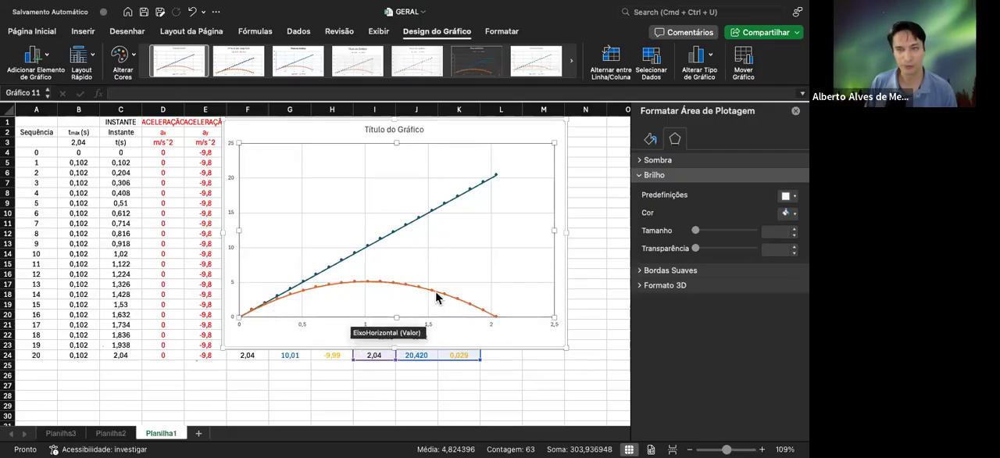
pyautogui.click(401, 226)
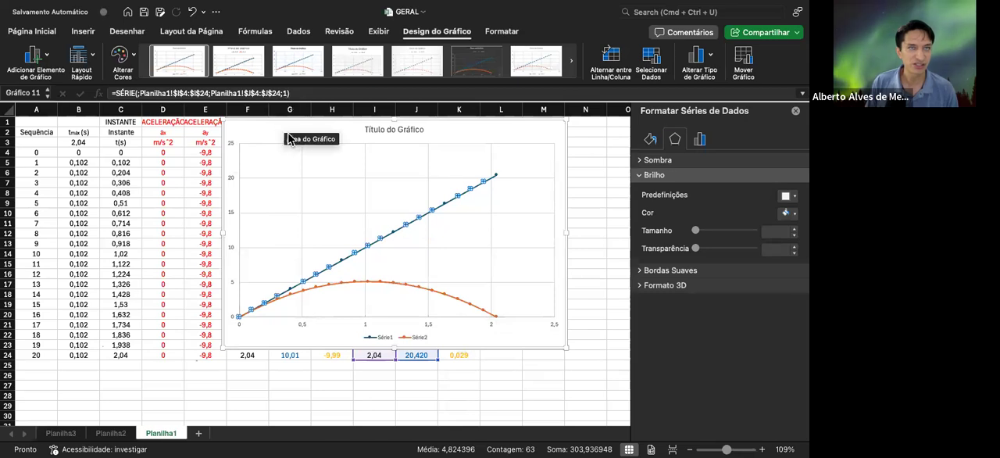
pyautogui.moveTo(471, 130); pyautogui.dragTo(690, 153)
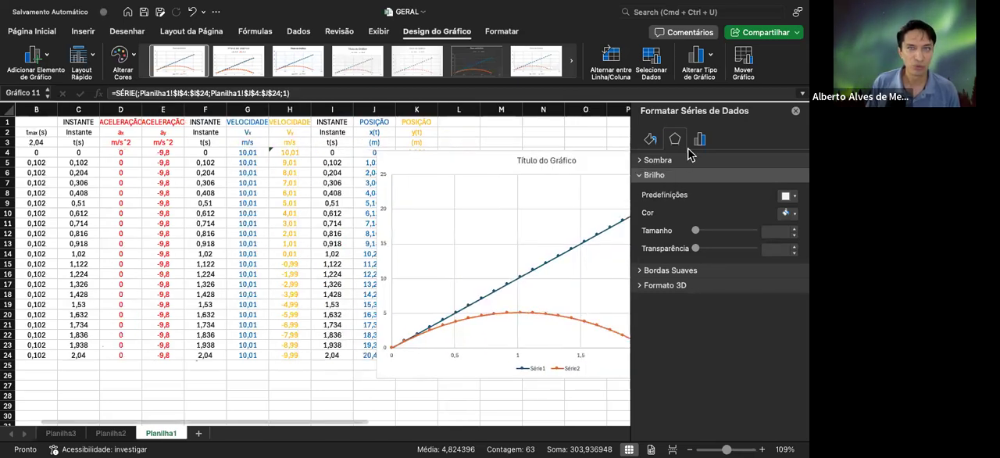
pyautogui.click(385, 173)
pyautogui.moveTo(419, 163); pyautogui.dragTo(86, 139)
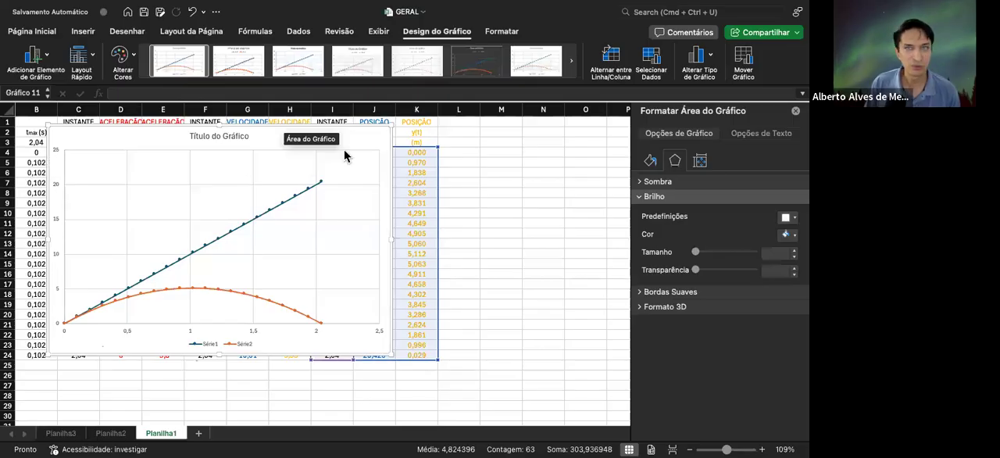
pyautogui.hscroll(-2, 539, 167)
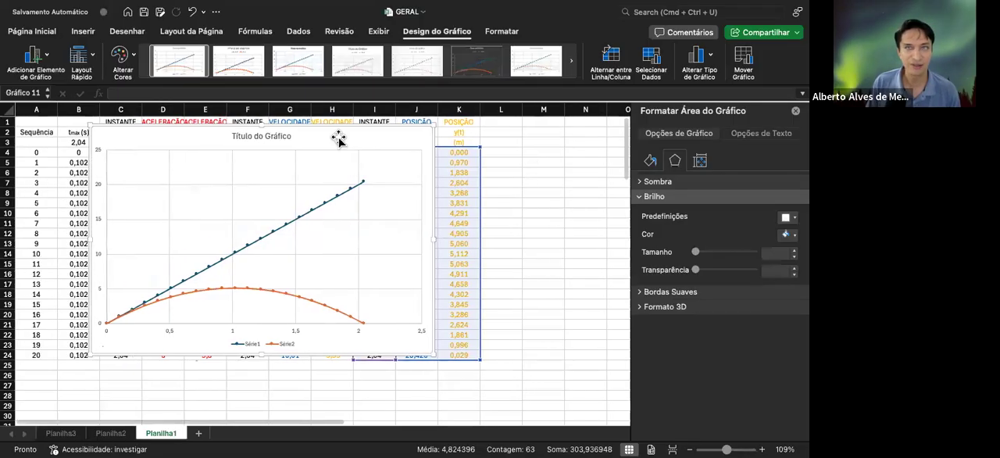
pyautogui.moveTo(338, 139); pyautogui.dragTo(304, 139)
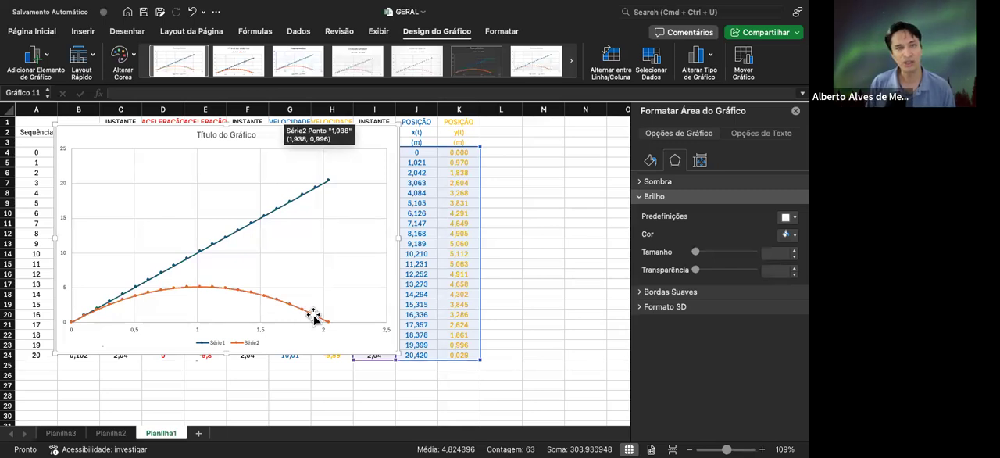
# Plot the y(t) position series, the parabolic curve, on the secondary axis
pyautogui.click(261, 298)
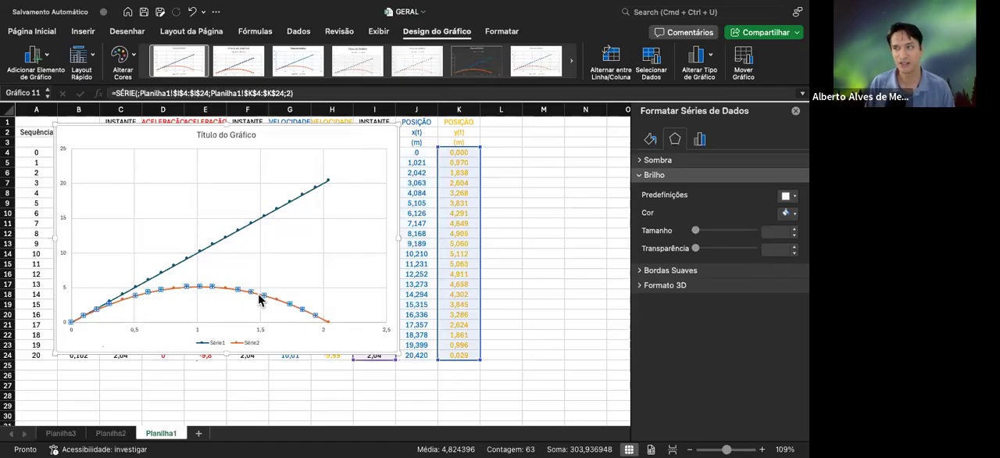
pyautogui.click(701, 141)
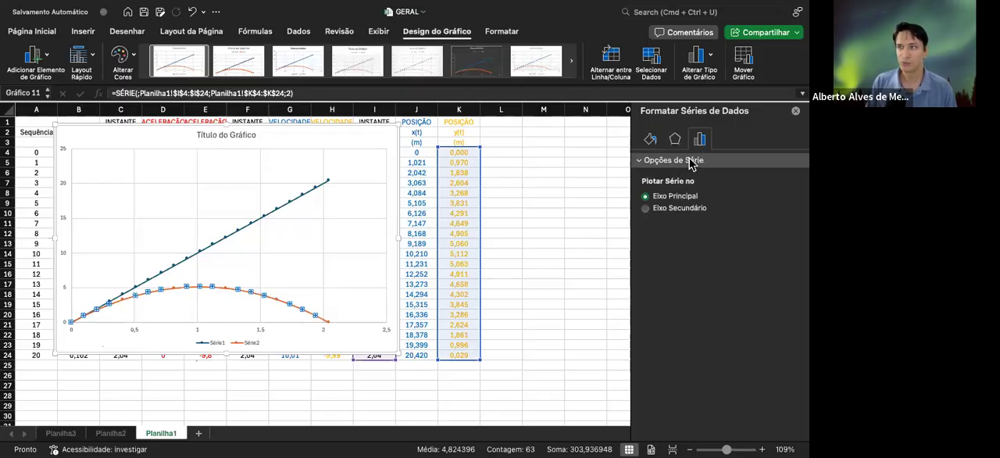
pyautogui.click(646, 209)
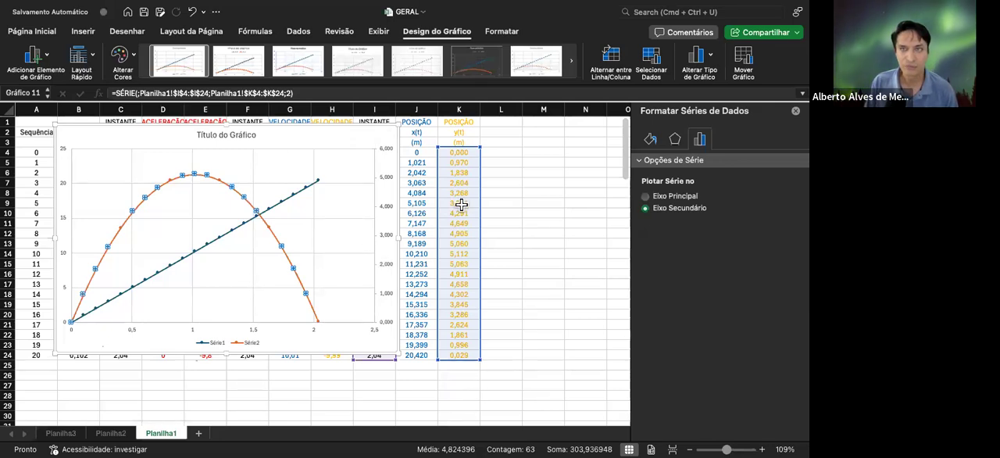
pyautogui.scroll(-3, 458, 223)
pyautogui.scroll(3, 458, 223)
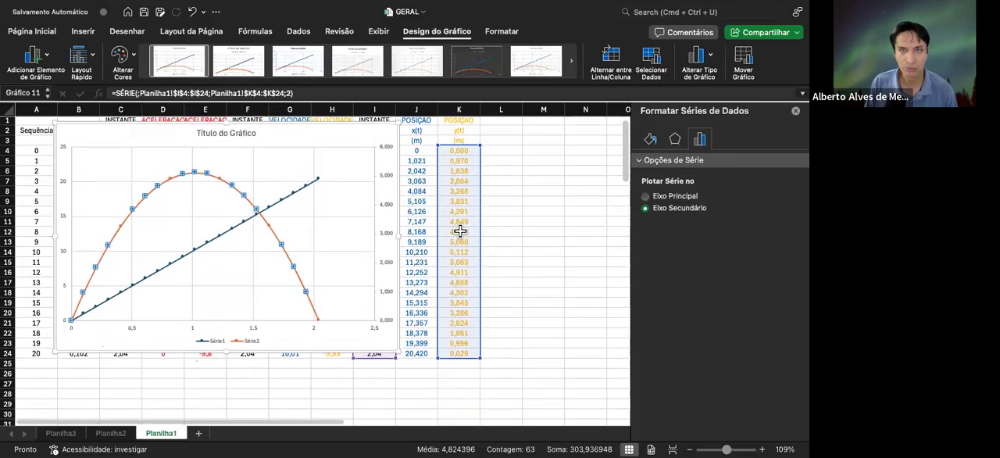
pyautogui.click(266, 220)
pyautogui.click(267, 222)
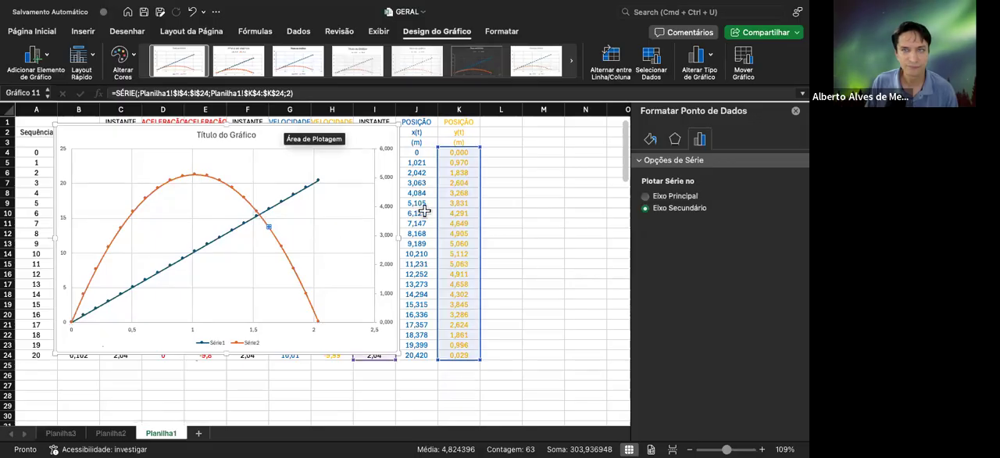
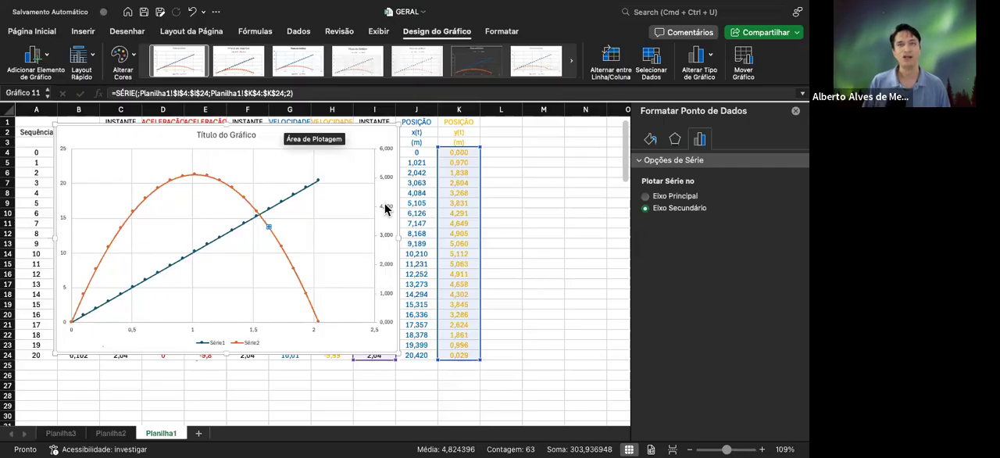
# Move the position chart over about columns F to M and plot the parabolic y(t) series on the primary axis
pyautogui.click(274, 139)
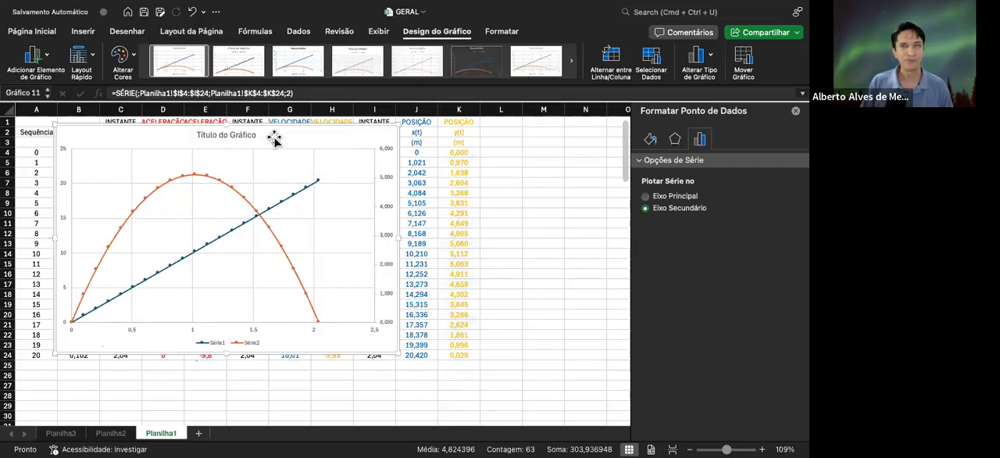
pyautogui.moveTo(273, 139); pyautogui.dragTo(441, 135)
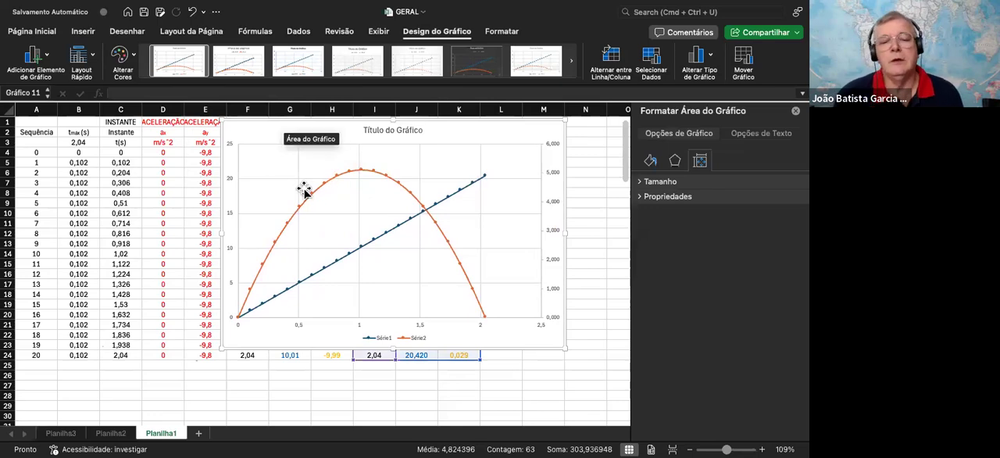
pyautogui.click(380, 178)
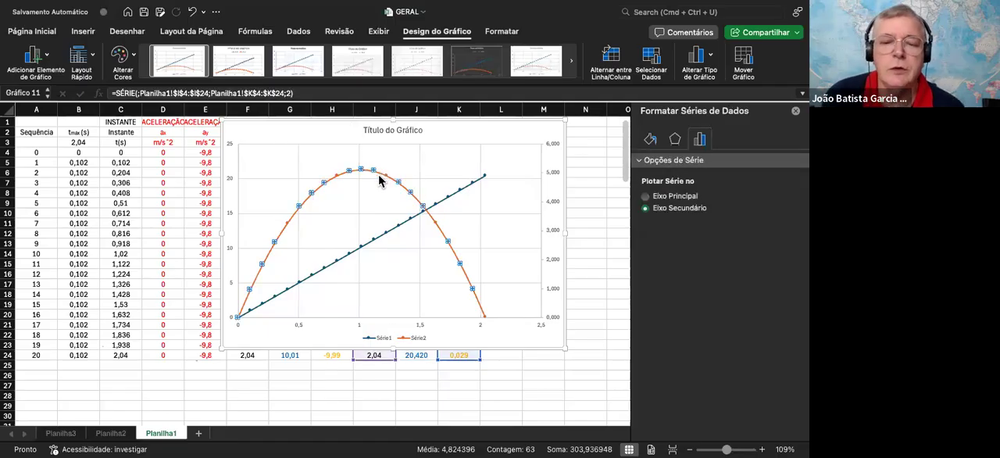
pyautogui.click(655, 196)
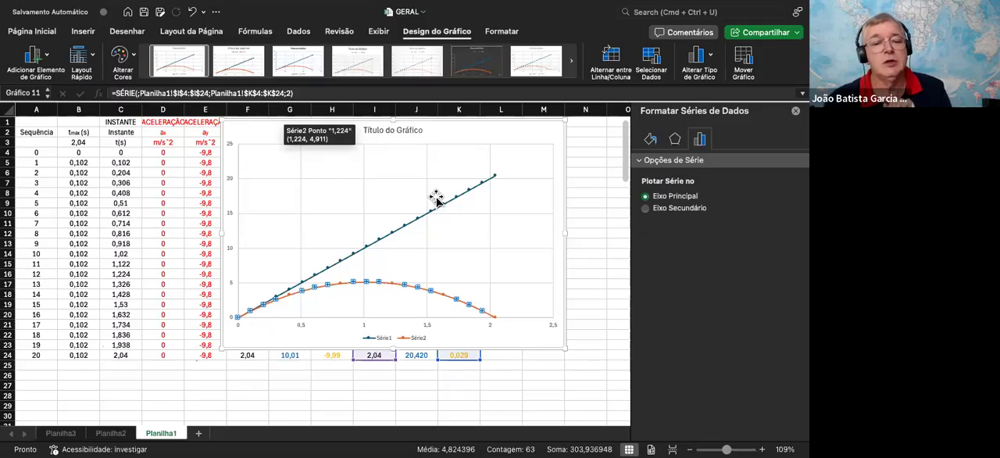
# Move the chart back over about columns B to I, try y(t) on the secondary axis, and return it to the primary axis
pyautogui.moveTo(444, 138); pyautogui.dragTo(308, 144)
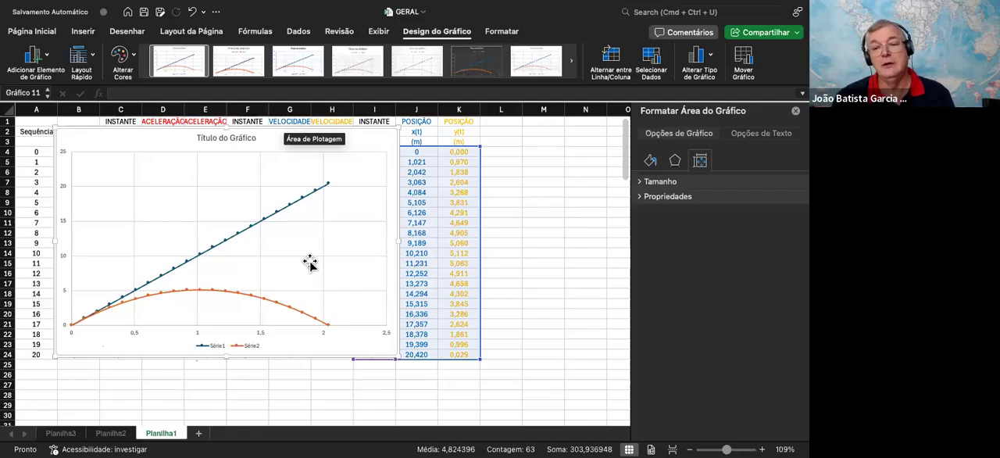
pyautogui.click(198, 290)
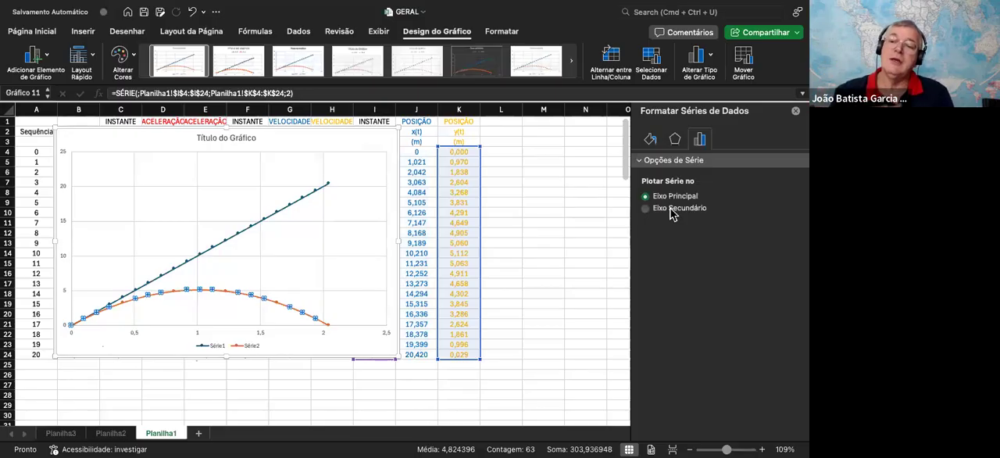
pyautogui.click(673, 210)
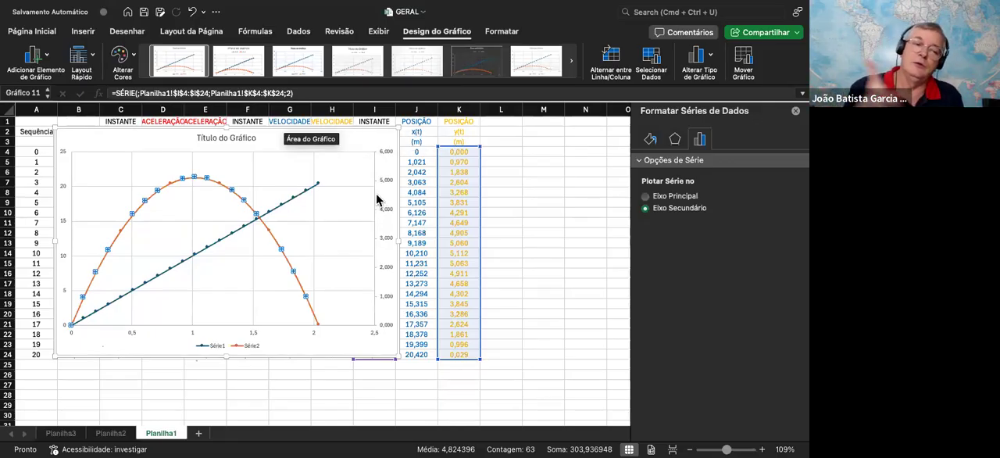
pyautogui.click(663, 195)
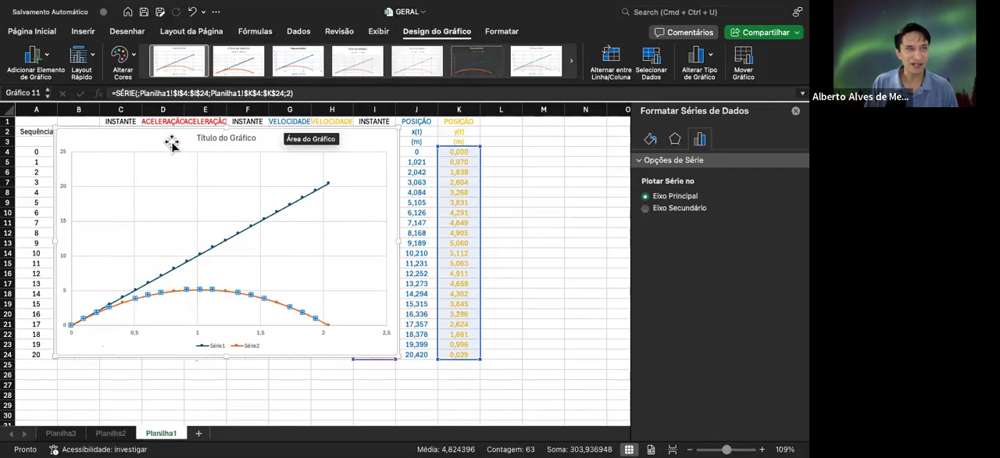
# Plot the parabolic y(t) series of the position chart on the secondary axis
pyautogui.moveTo(146, 136); pyautogui.dragTo(72, 315)
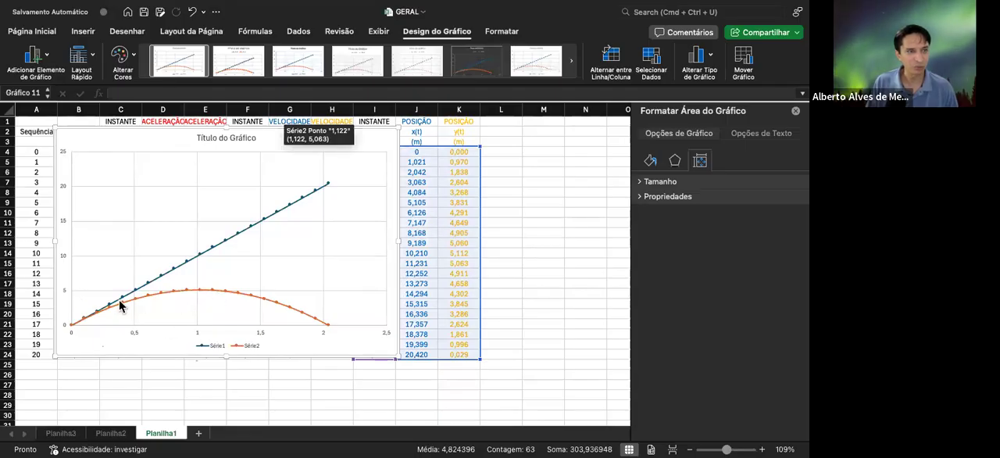
pyautogui.click(219, 295)
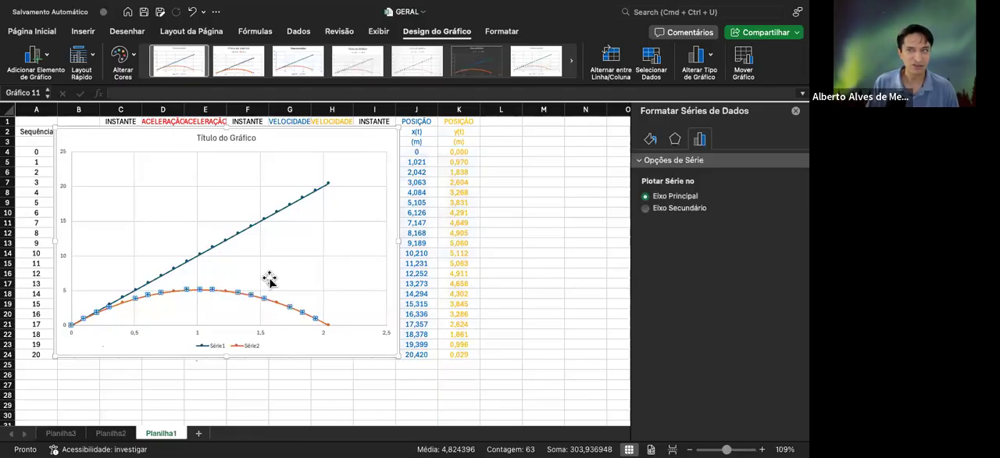
pyautogui.click(645, 207)
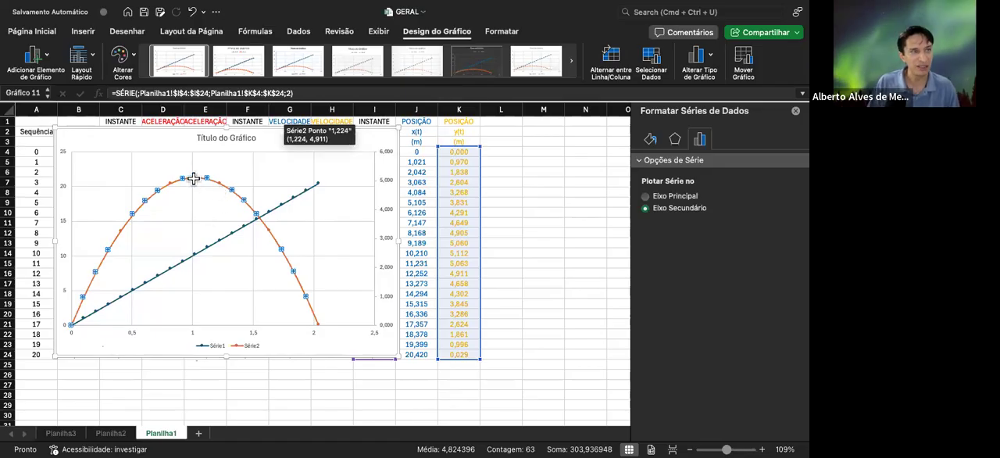
# Format the secondary vertical axis labels in bold orange and the primary vertical axis labels in bold blue, matching their curves
pyautogui.click(387, 183)
pyautogui.click(30, 31)
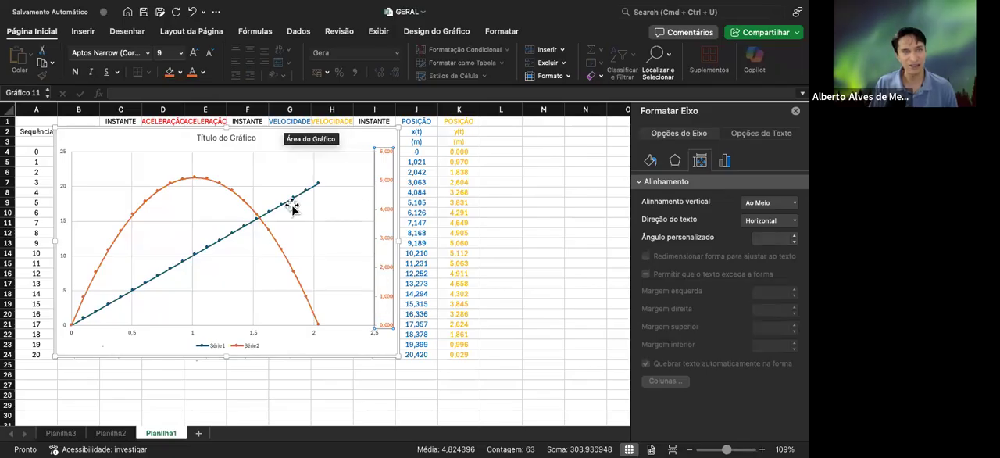
pyautogui.click(63, 223)
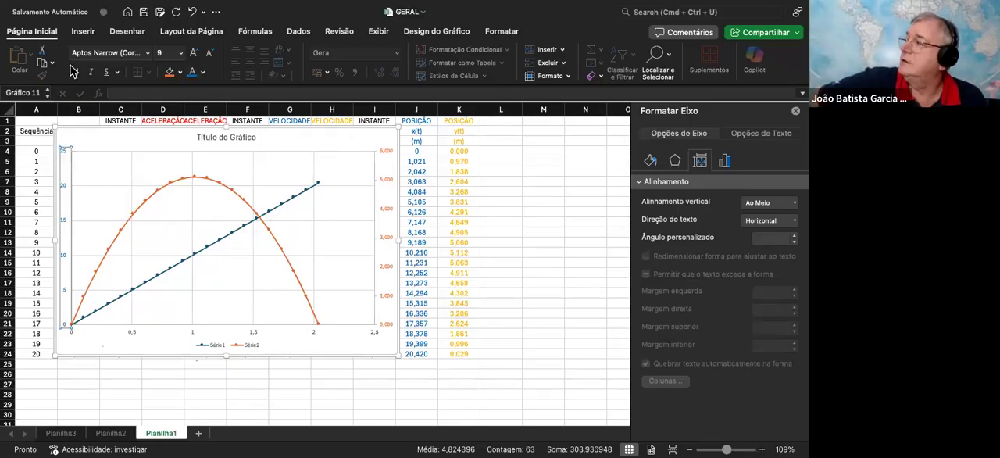
pyautogui.click(385, 186)
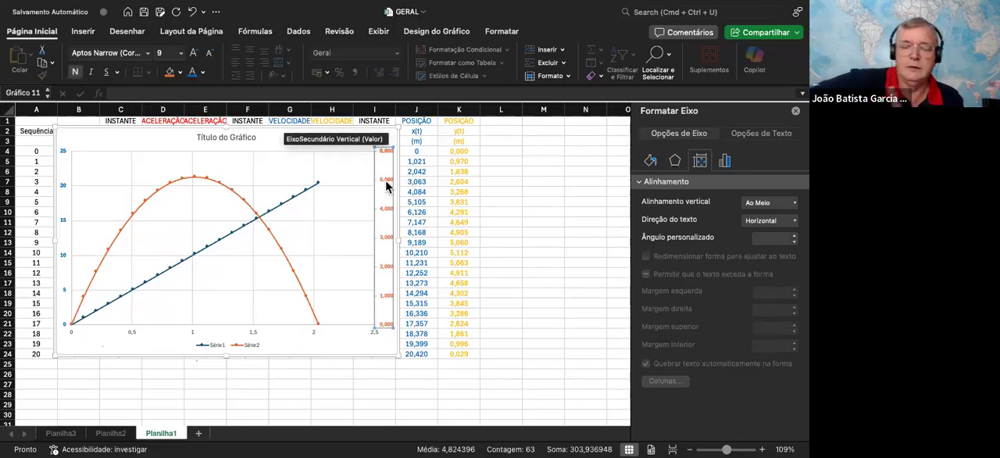
# Set the secondary vertical axis numbers to 0 decimal places
pyautogui.click(725, 161)
pyautogui.click(681, 188)
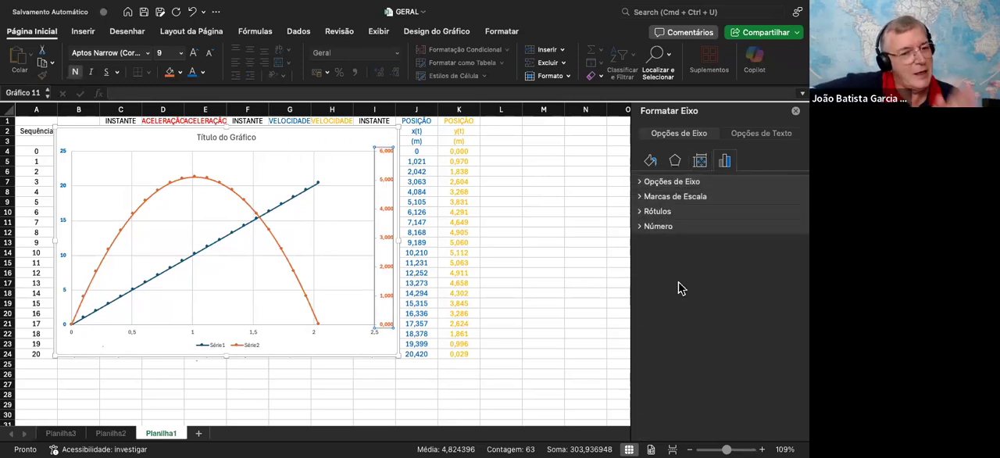
pyautogui.click(669, 226)
pyautogui.click(759, 284)
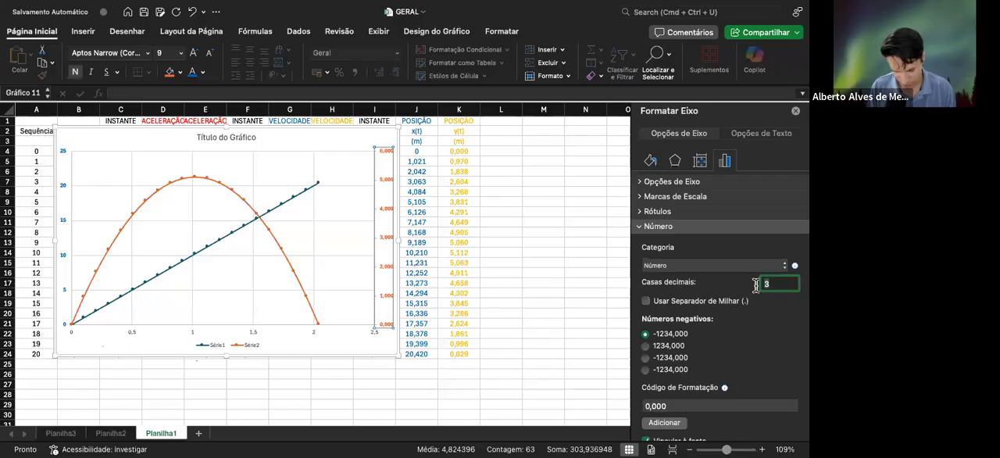
pyautogui.press('Return')
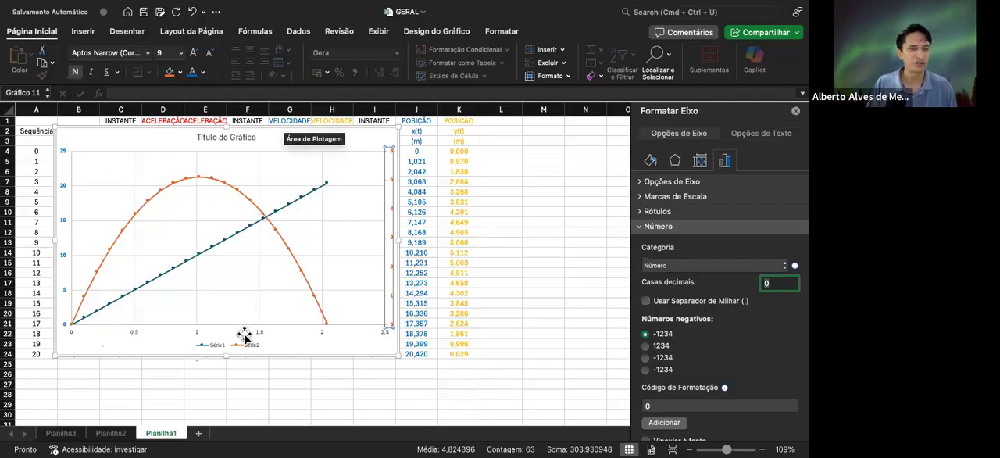
# Move the legend inside the plot area beside the secondary axis, and add a title placeholder to the horizontal time axis
pyautogui.moveTo(242, 347); pyautogui.dragTo(356, 262)
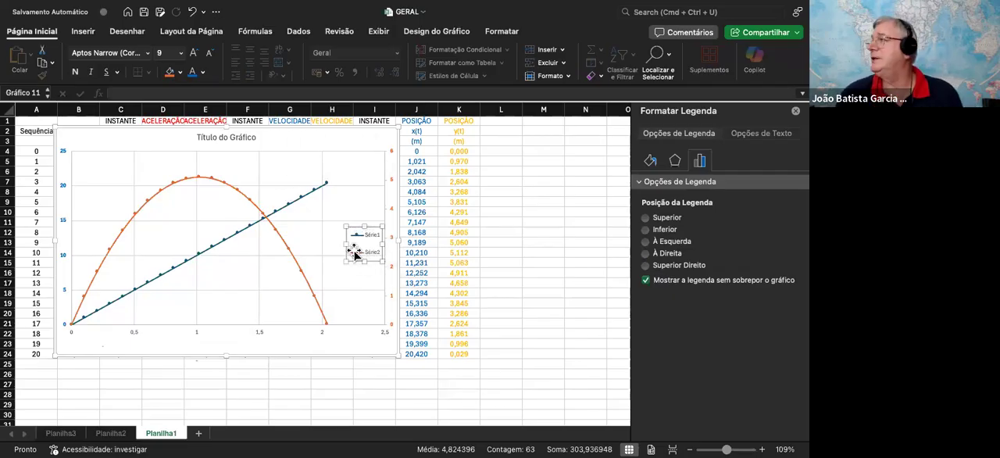
pyautogui.click(392, 209)
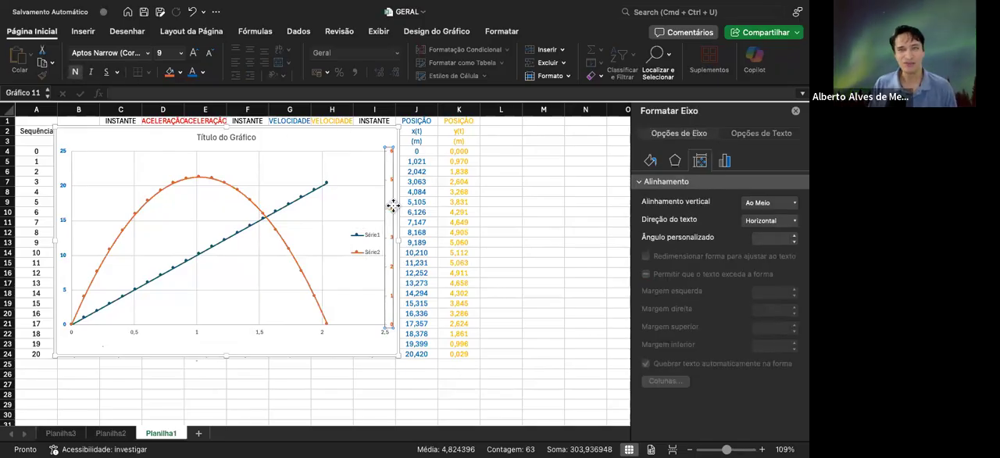
pyautogui.click(432, 32)
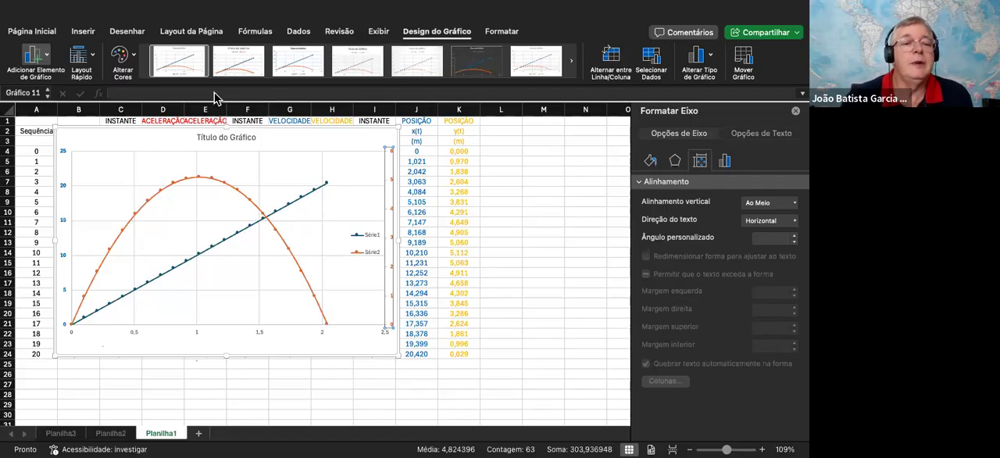
pyautogui.click(218, 139)
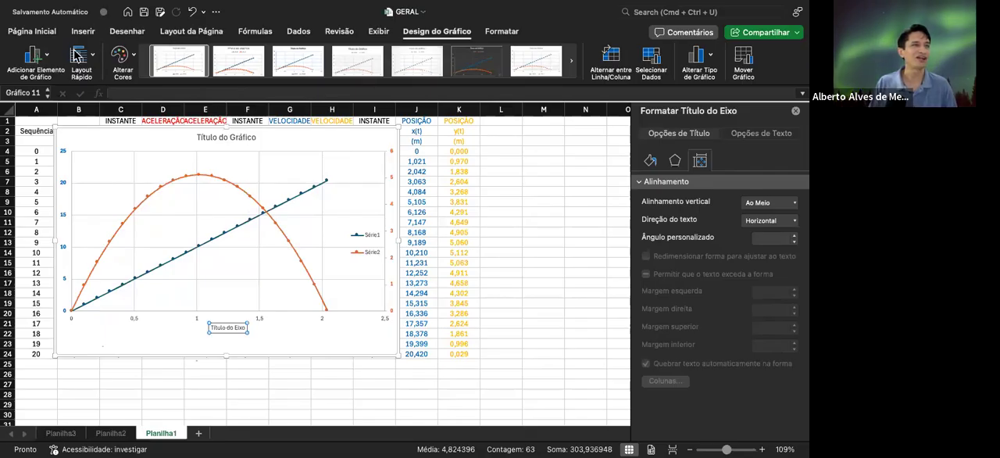
# Try turning off the chart's secondary vertical axis, and restore it
pyautogui.click(40, 61)
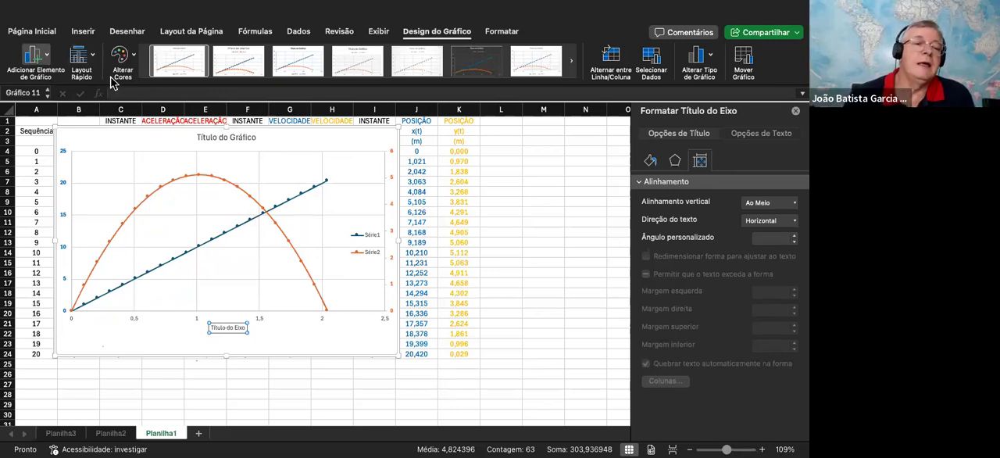
pyautogui.click(191, 127)
pyautogui.click(56, 72)
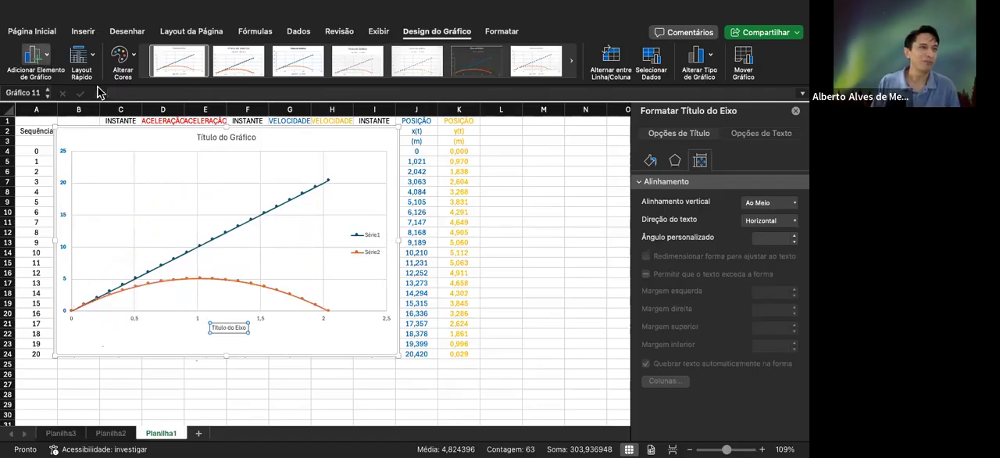
pyautogui.click(221, 148)
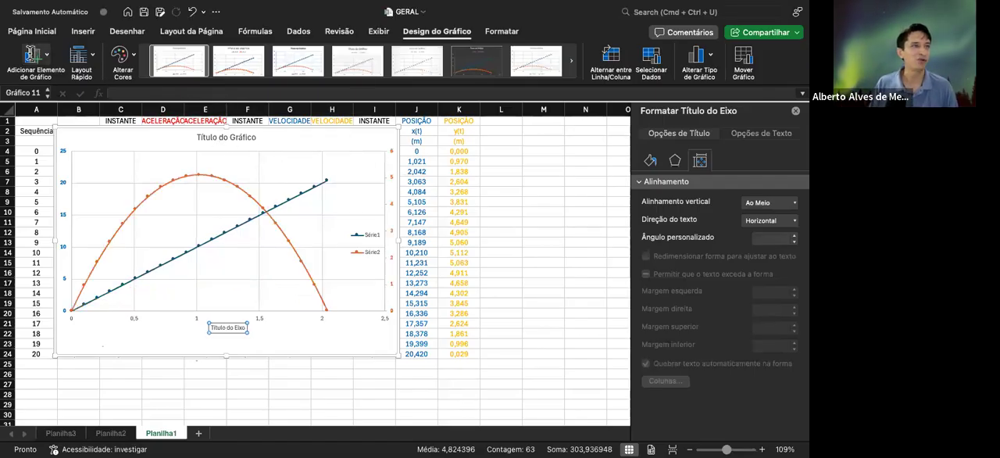
# Enlarge the position chart so it extends to about column K and row 25
pyautogui.click(391, 177)
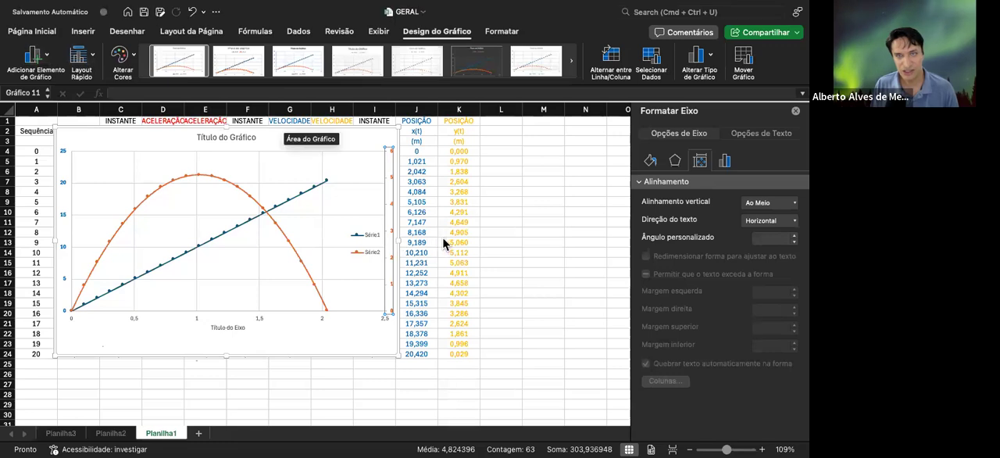
pyautogui.moveTo(398, 241); pyautogui.dragTo(442, 239)
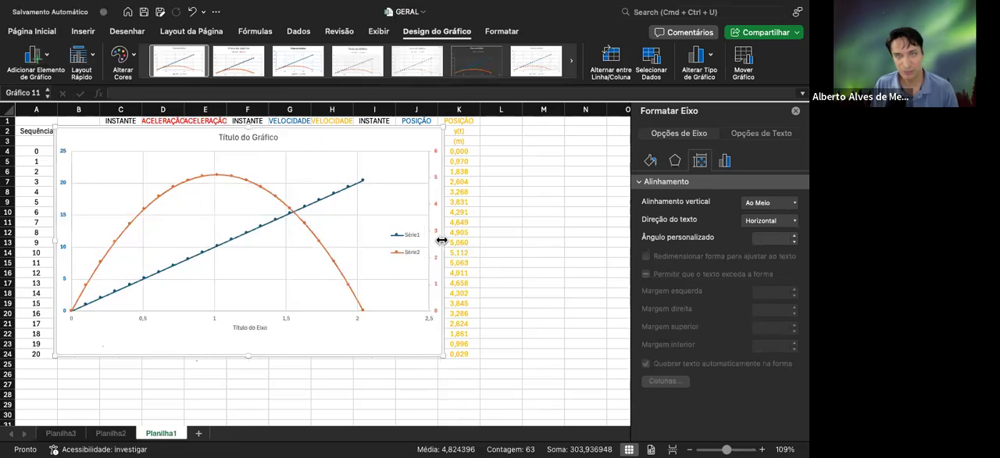
pyautogui.moveTo(440, 354); pyautogui.dragTo(453, 365)
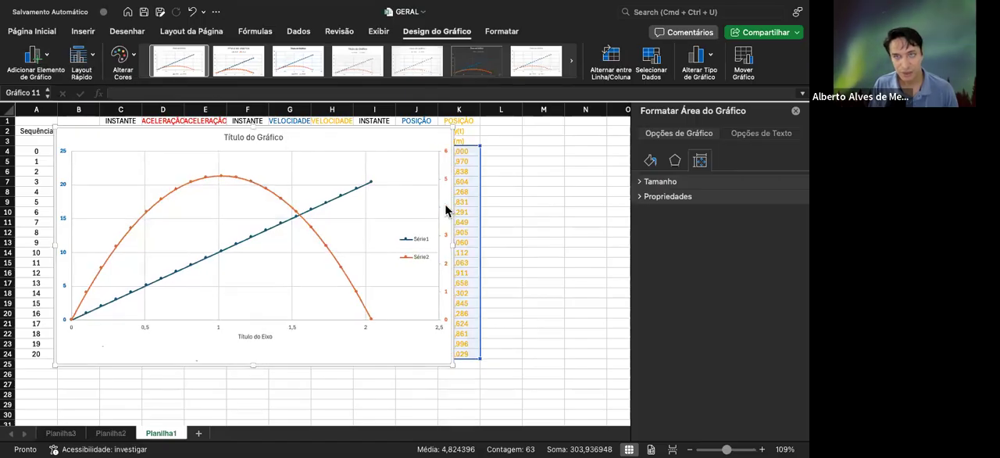
# Add a title to the secondary vertical axis reading "Altura (m)"
pyautogui.click(445, 209)
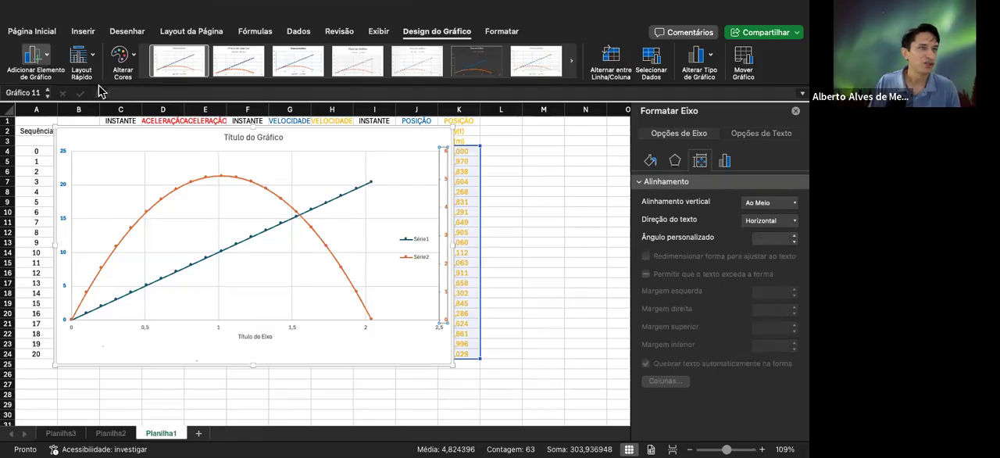
pyautogui.click(231, 163)
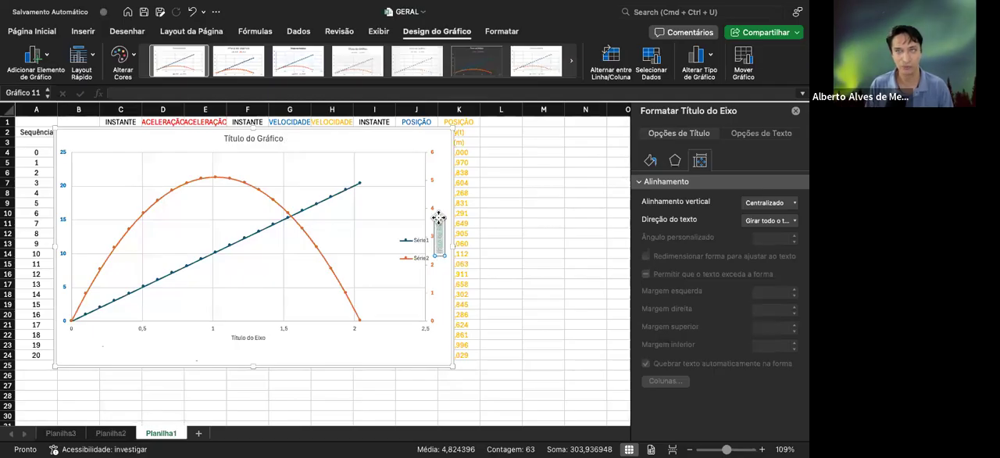
pyautogui.write('Altura')
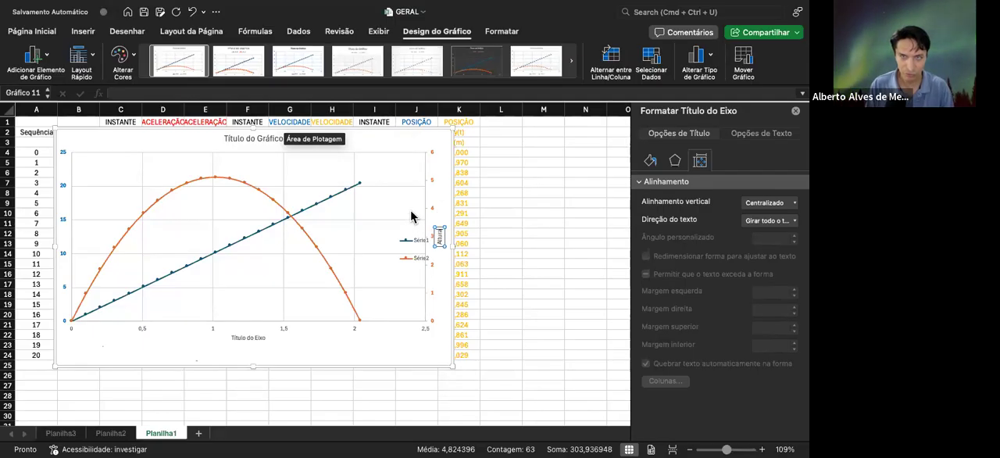
pyautogui.write('(m)')
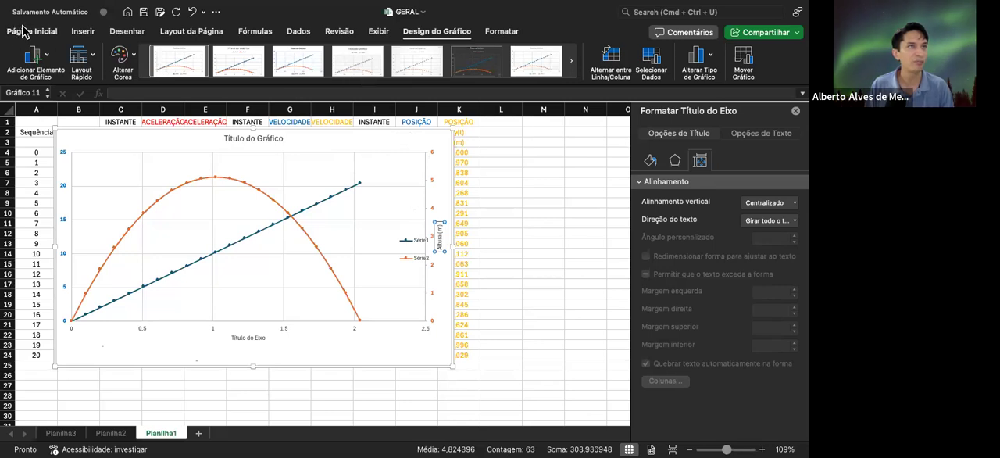
# Format the "Altura (m)" axis title in bold orange with font size 14
pyautogui.click(50, 32)
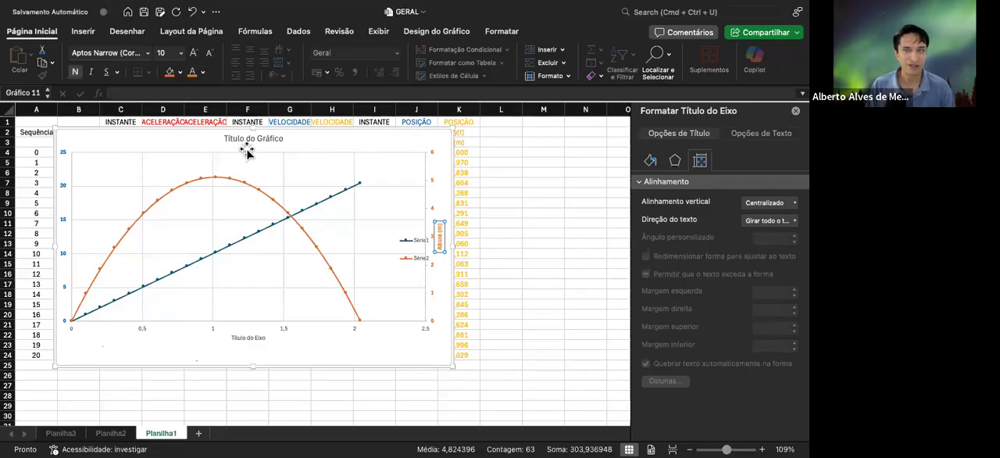
pyautogui.click(195, 55)
pyautogui.click(195, 55)
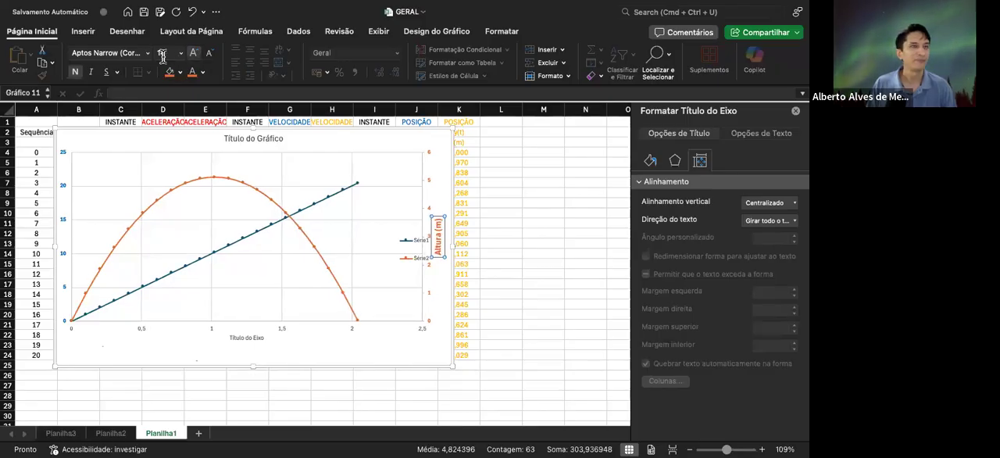
# Change the "Altura (m)" axis title's font to Arial and its size to 12
pyautogui.click(180, 53)
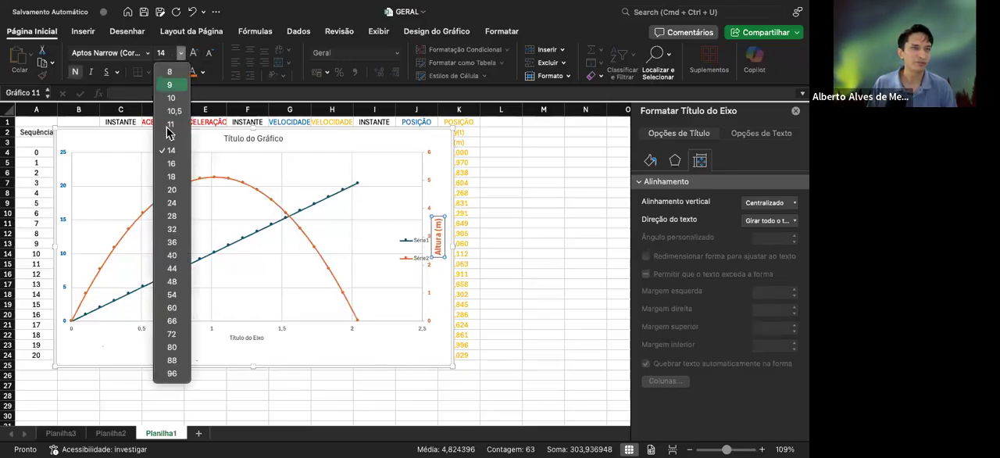
pyautogui.click(144, 53)
pyautogui.click(147, 53)
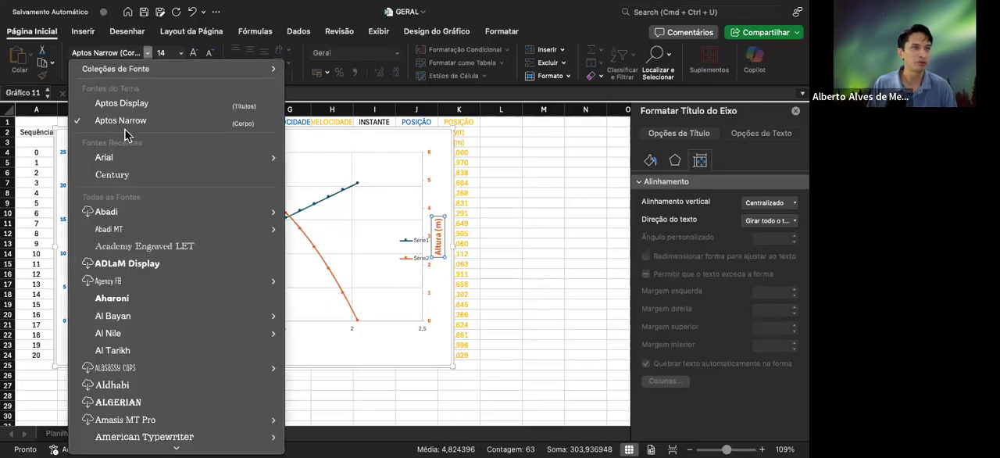
pyautogui.click(116, 158)
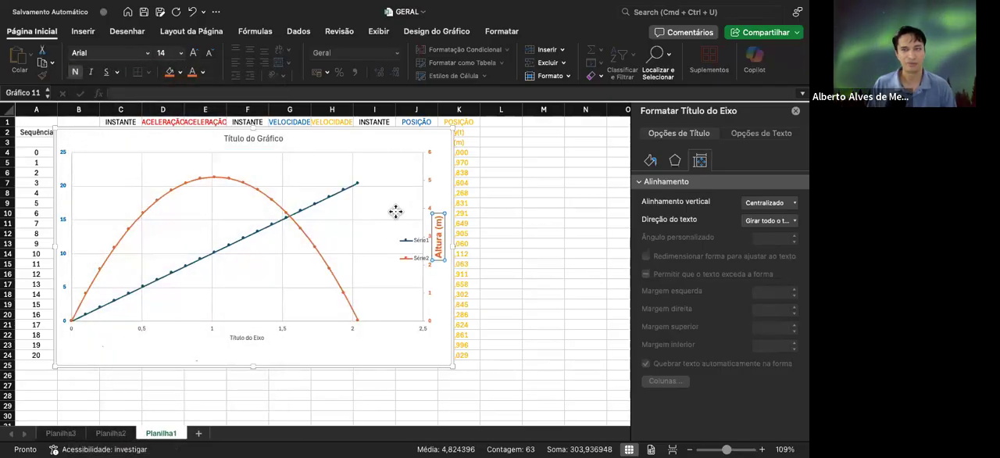
pyautogui.click(208, 53)
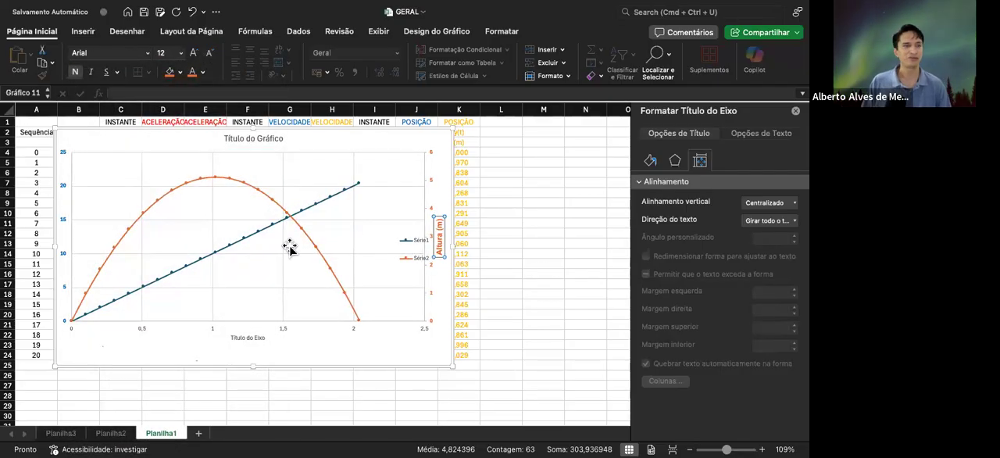
# Move the chart legend inside the plot area, into the empty space beside the end of the curves
pyautogui.click(69, 225)
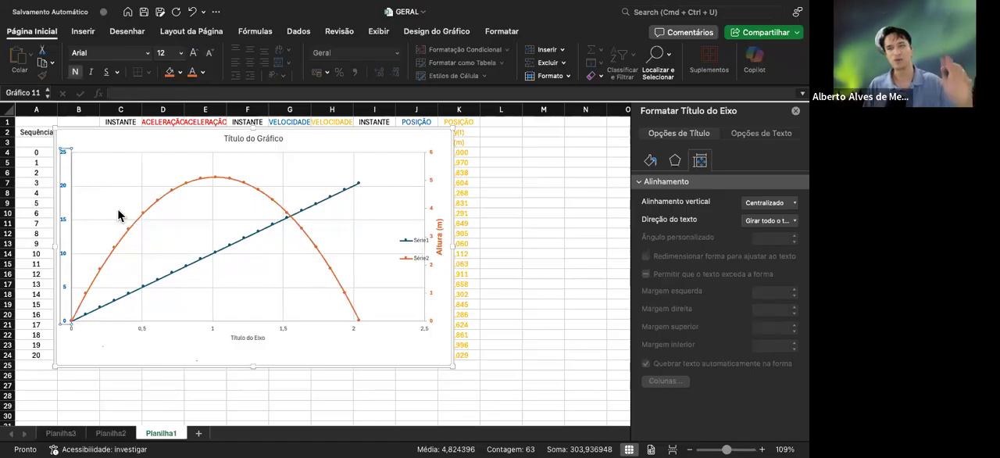
pyautogui.click(416, 244)
pyautogui.moveTo(418, 231); pyautogui.dragTo(389, 212)
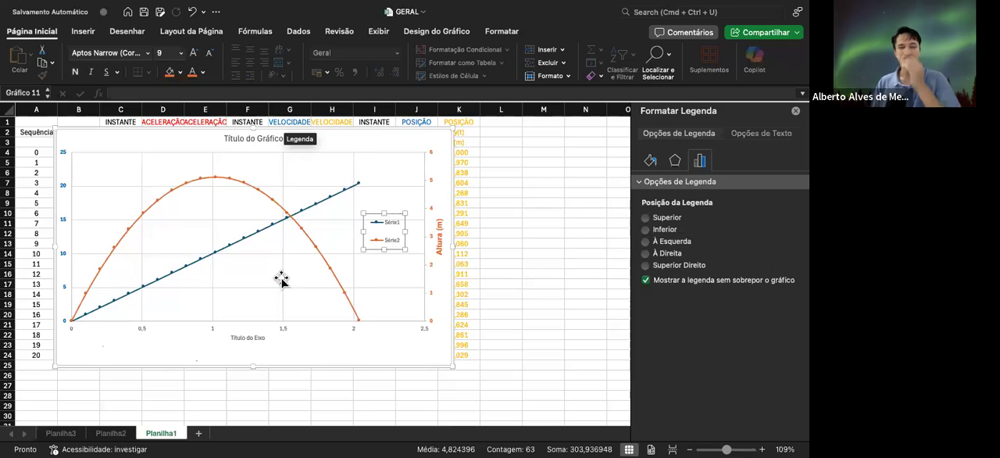
pyautogui.click(177, 342)
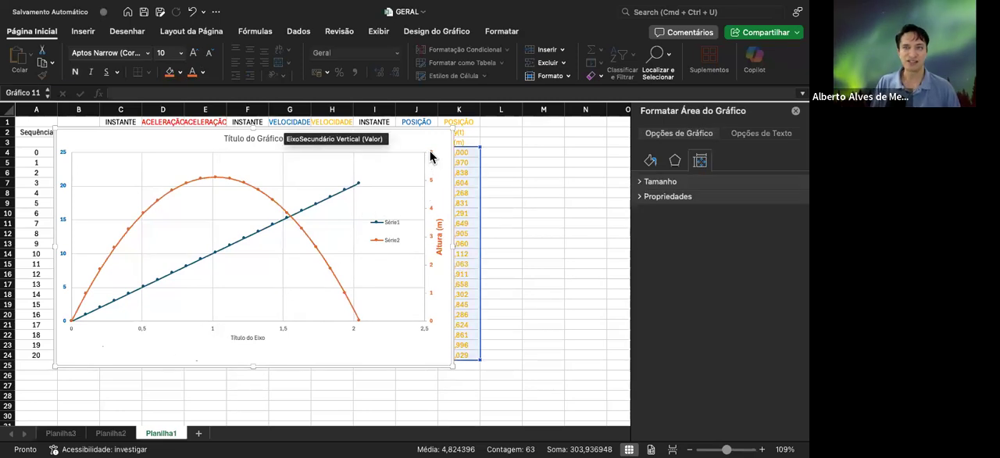
pyautogui.click(264, 197)
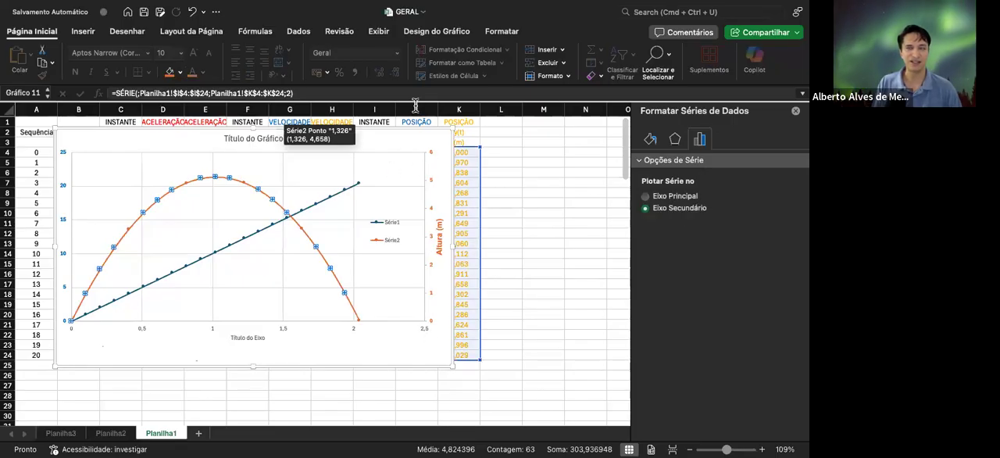
pyautogui.click(429, 160)
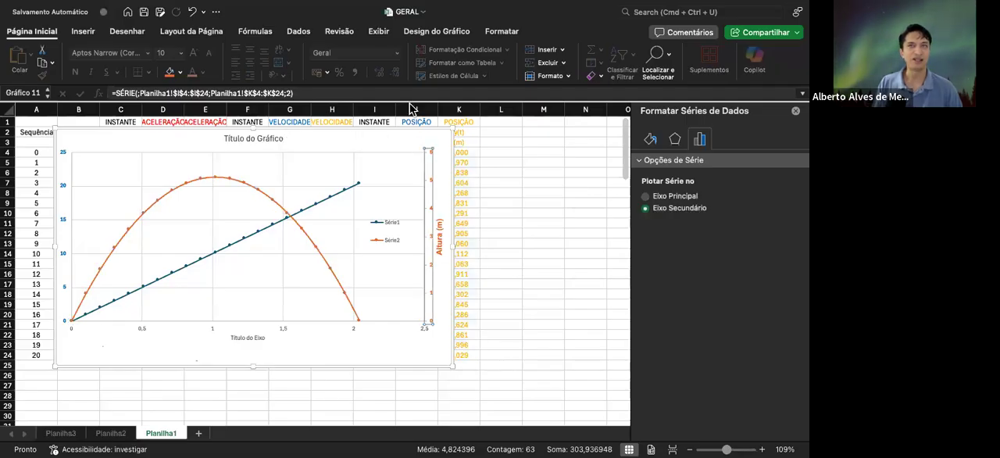
pyautogui.click(409, 30)
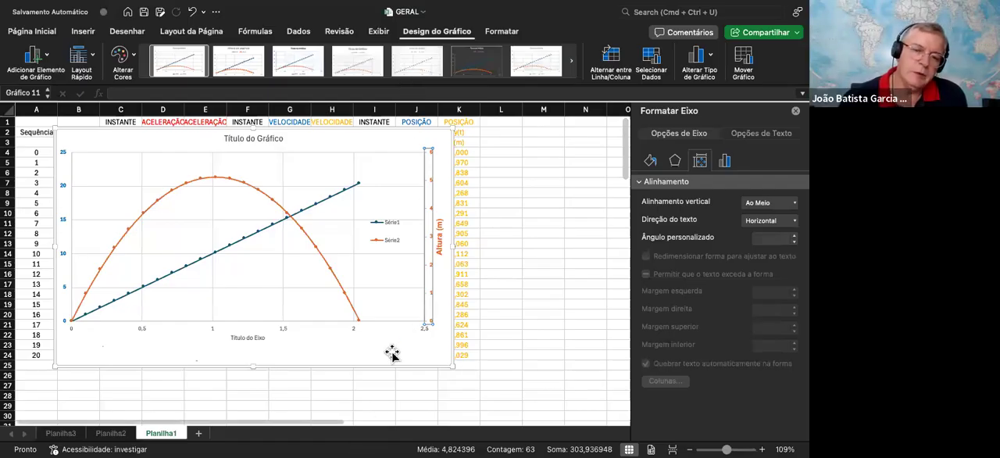
pyautogui.click(347, 335)
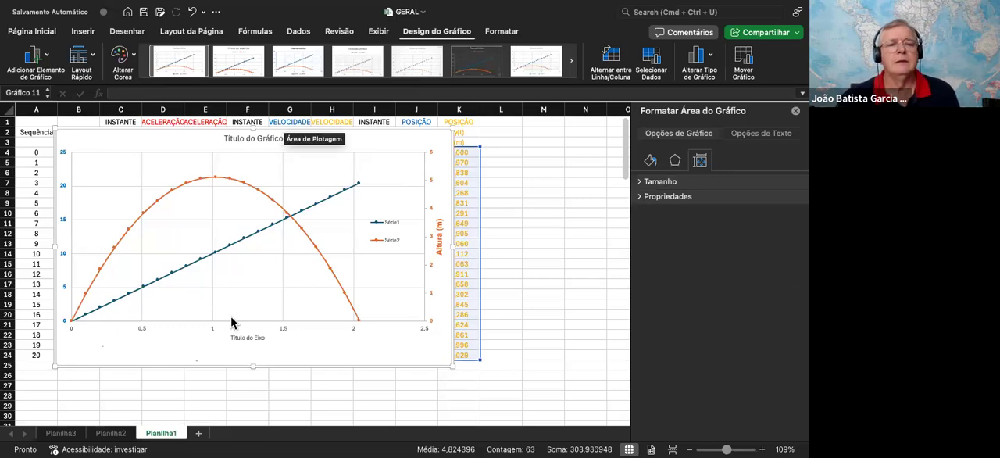
pyautogui.click(153, 149)
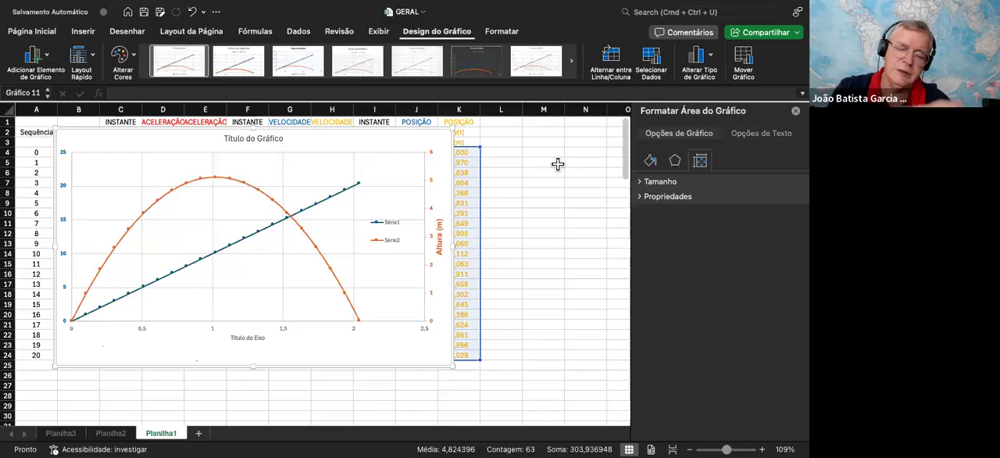
# Replace the placeholder chart title with "Gráfico dos deslocamentos" and leave the text cursor at its end
pyautogui.click(265, 139)
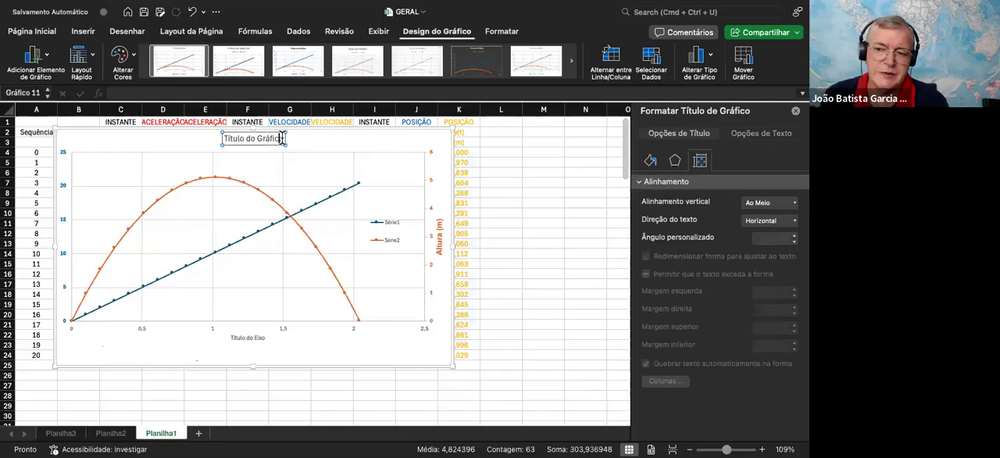
pyautogui.moveTo(281, 139); pyautogui.dragTo(225, 139)
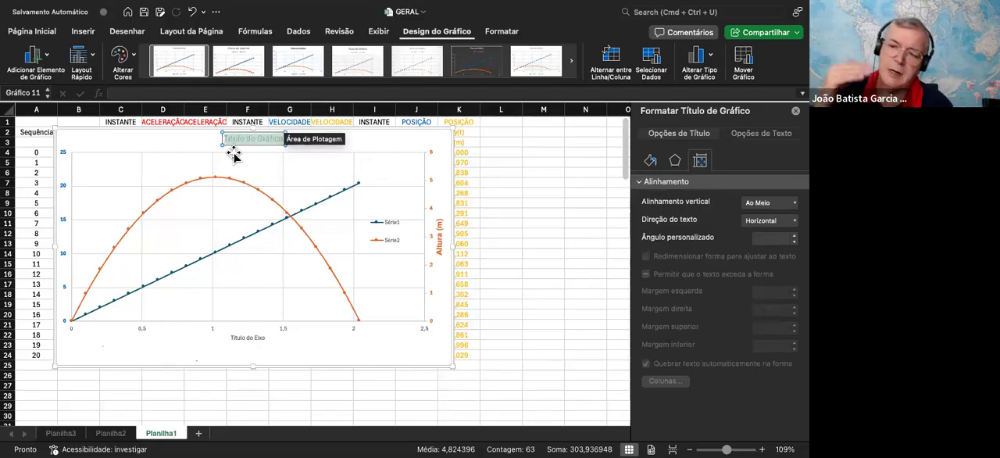
pyautogui.write('Gráfico das')
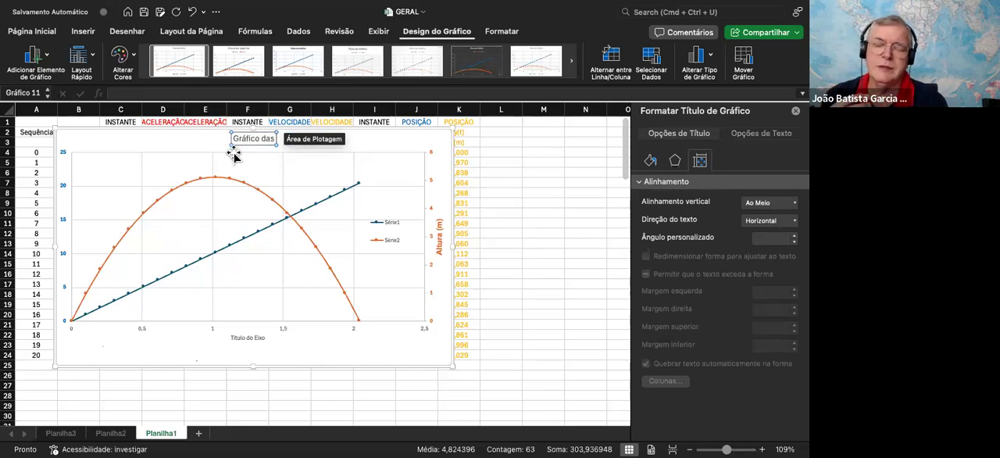
pyautogui.press('BackSpace')
pyautogui.press('BackSpace')
pyautogui.write('os des')
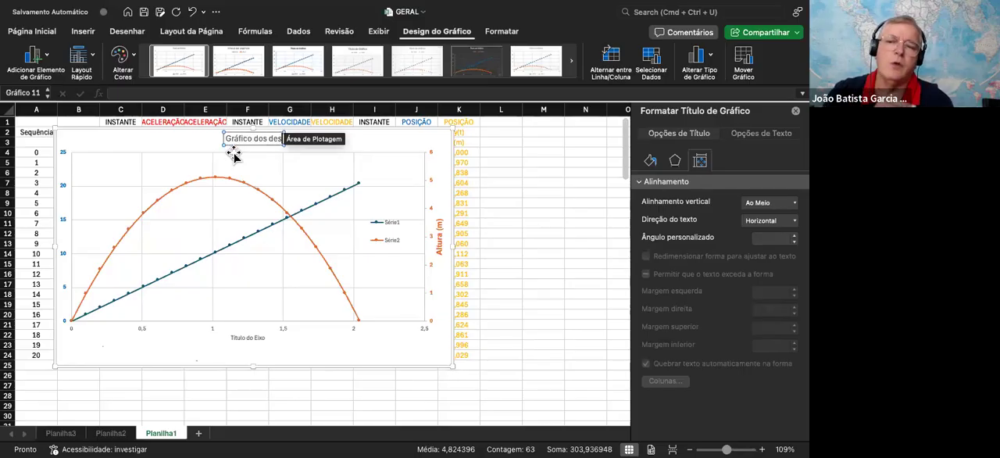
pyautogui.write('locam')
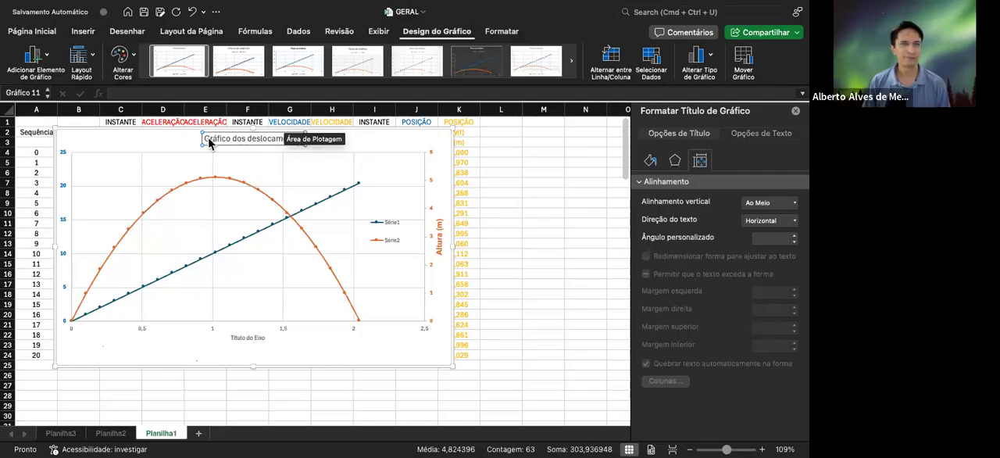
pyautogui.moveTo(208, 144); pyautogui.dragTo(326, 154)
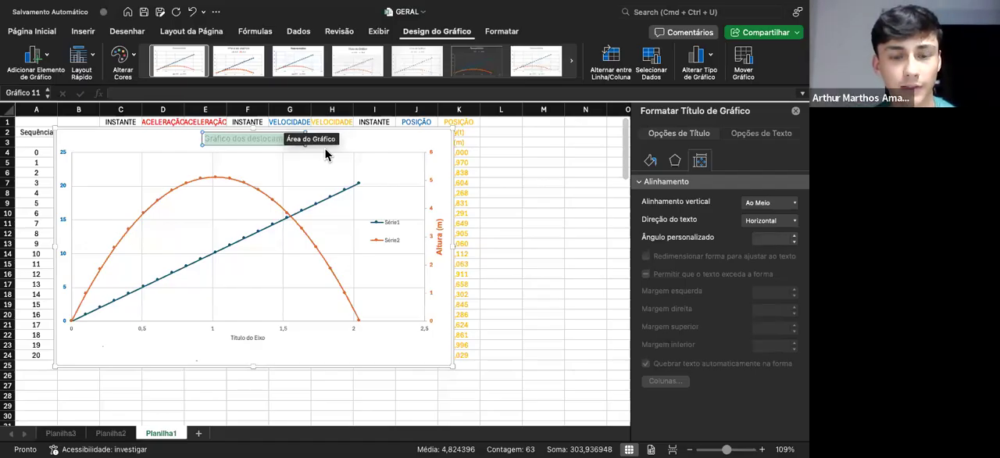
pyautogui.click(274, 138)
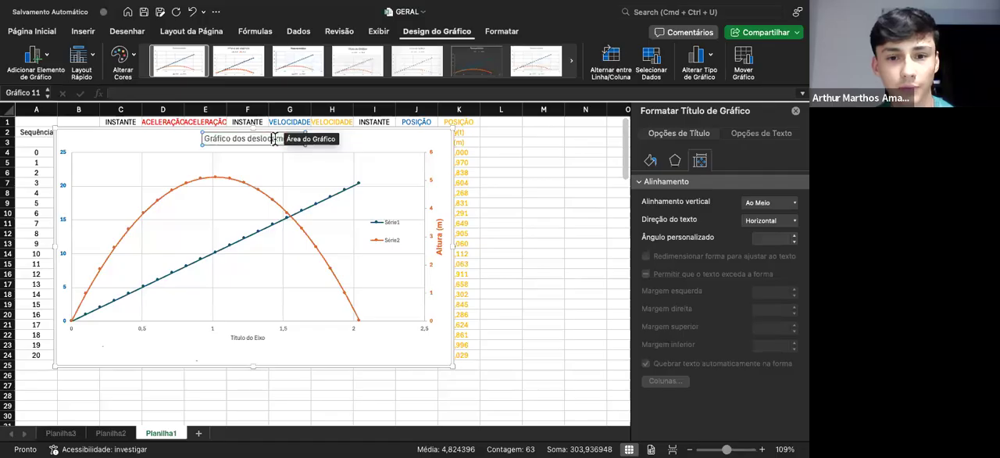
pyautogui.click(362, 143)
pyautogui.click(302, 140)
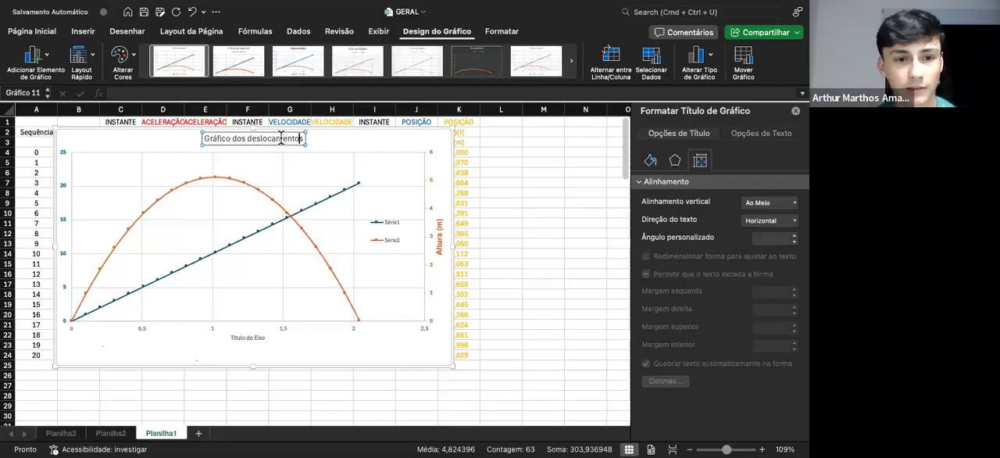
pyautogui.write('vert')
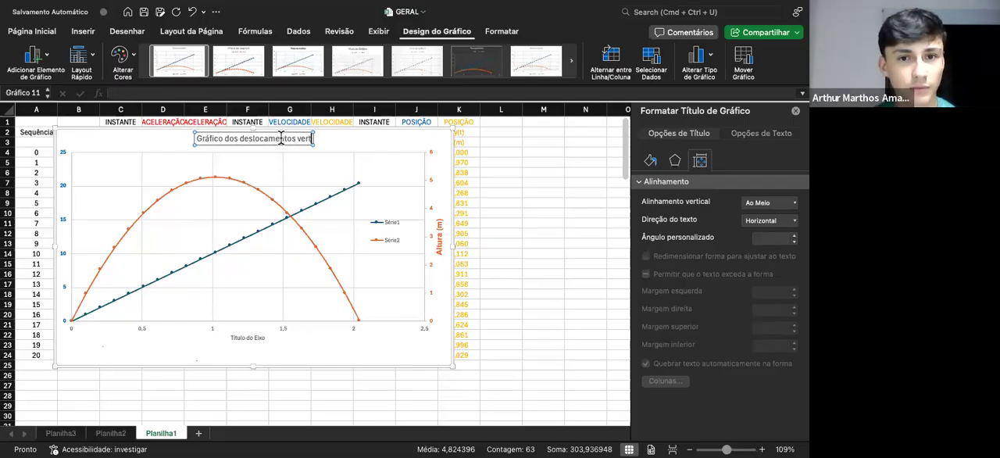
pyautogui.write('ical e hor')
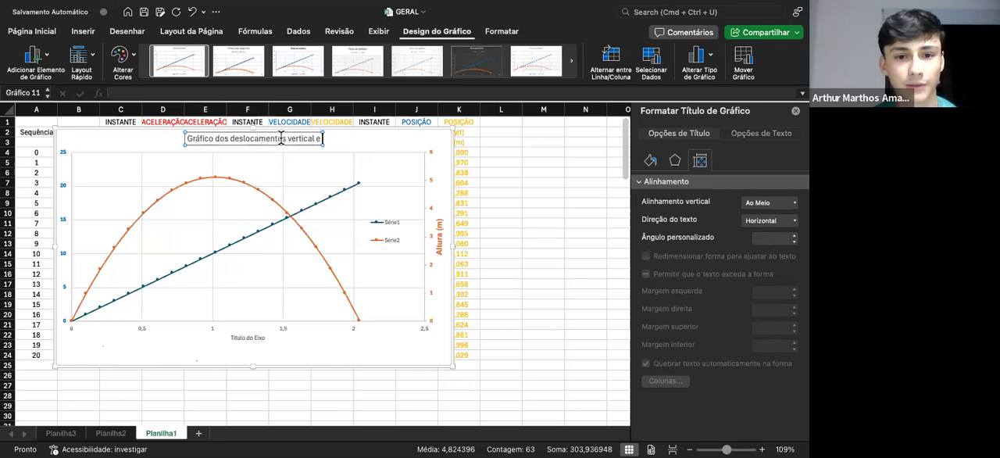
pyautogui.press('BackSpace')
pyautogui.press('BackSpace')
pyautogui.press('BackSpace')
pyautogui.press('BackSpace')
pyautogui.press('BackSpace')
pyautogui.press('BackSpace')
pyautogui.press('BackSpace')
pyautogui.press('BackSpace')
pyautogui.press('BackSpace')
pyautogui.press('BackSpace')
pyautogui.press('BackSpace')
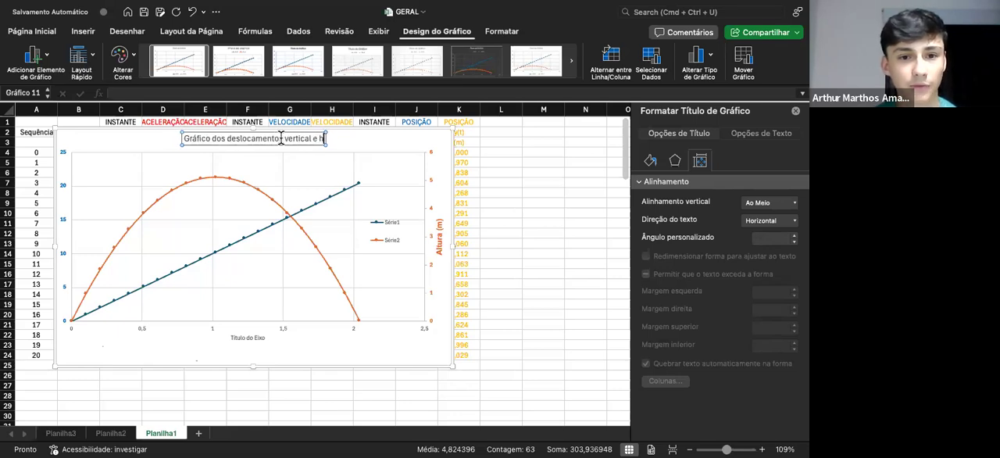
pyautogui.press('BackSpace')
pyautogui.press('BackSpace')
pyautogui.press('BackSpace')
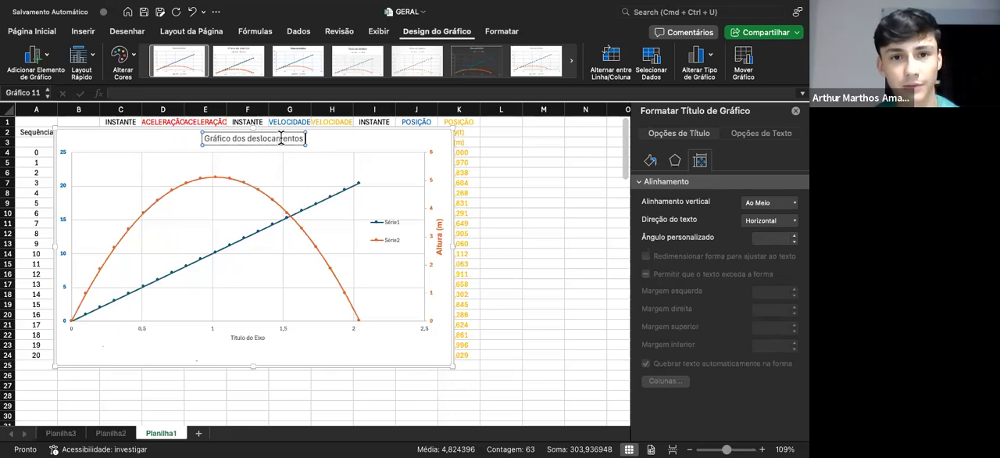
# Extend the chart title to read "Gráfico dos deslocamentos horizontal e vertical"
pyautogui.write('horizont')
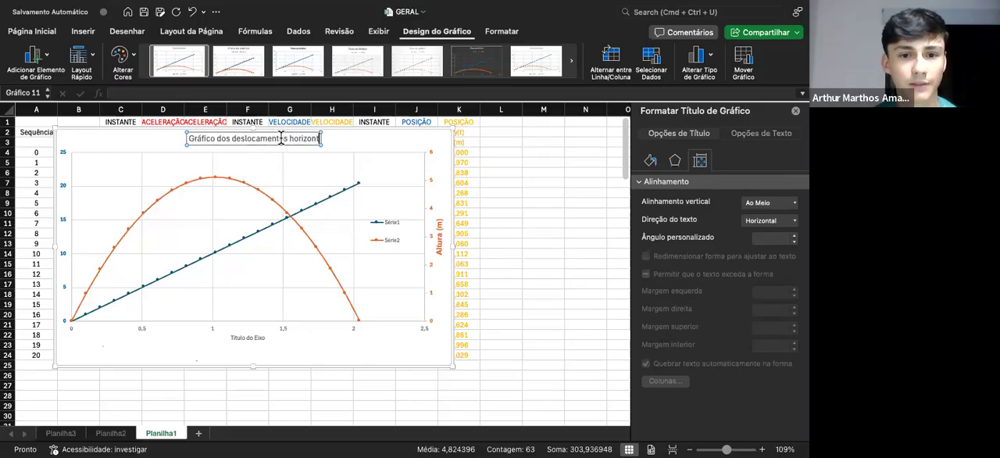
pyautogui.write('al e vertical')
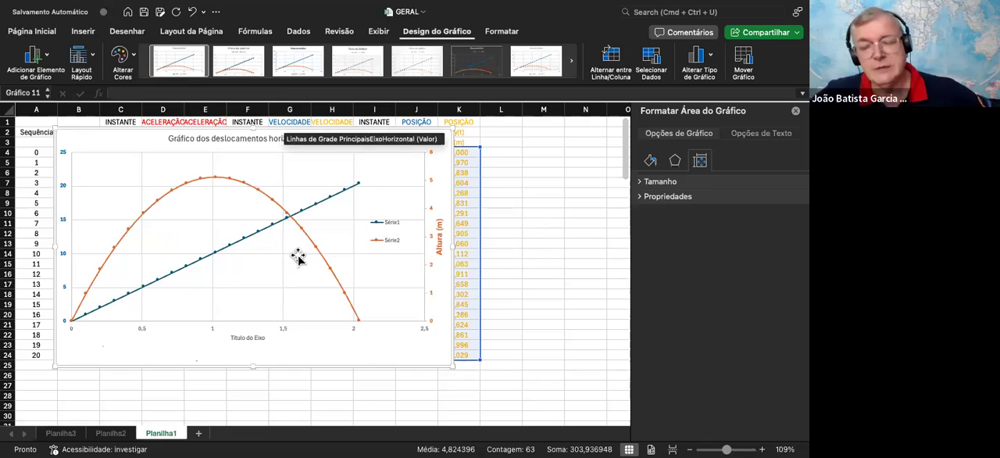
# Add a title to the primary vertical axis reading "Alcance (m)"
pyautogui.click(65, 223)
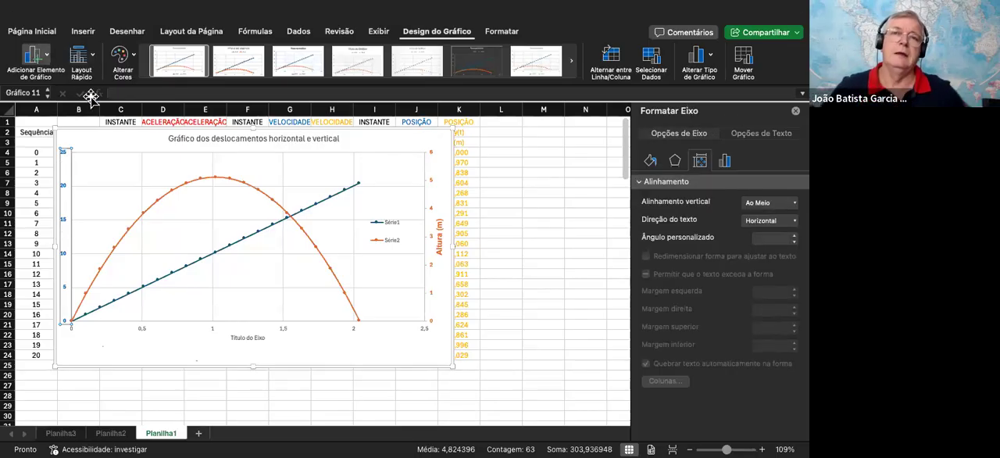
pyautogui.click(228, 118)
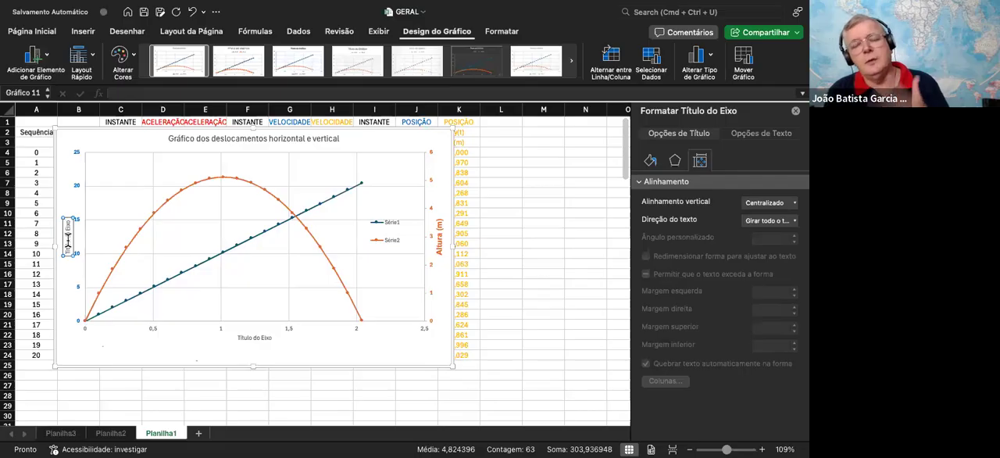
pyautogui.scroll(-1, 68, 244)
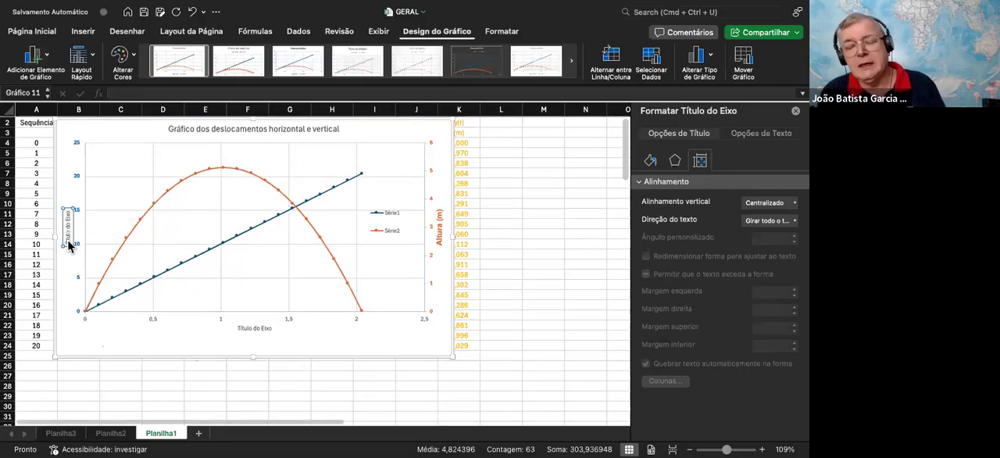
pyautogui.scroll(-1, 68, 245)
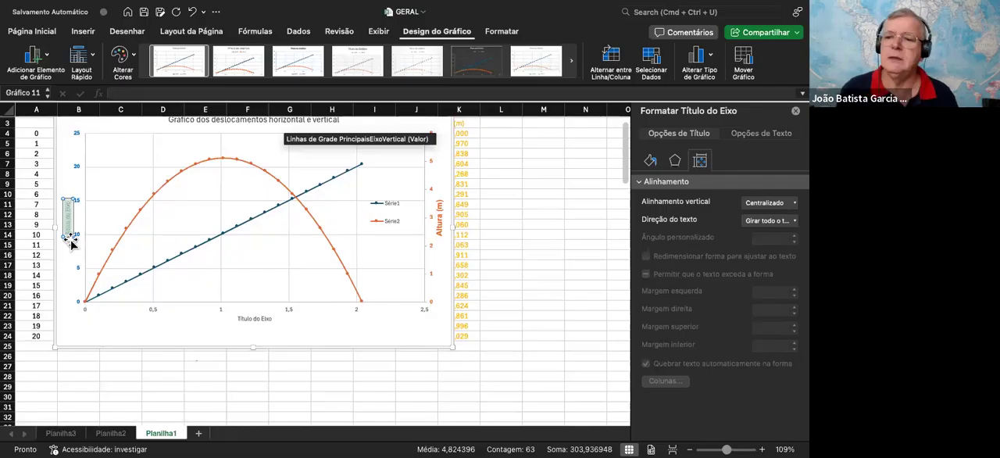
pyautogui.write('D')
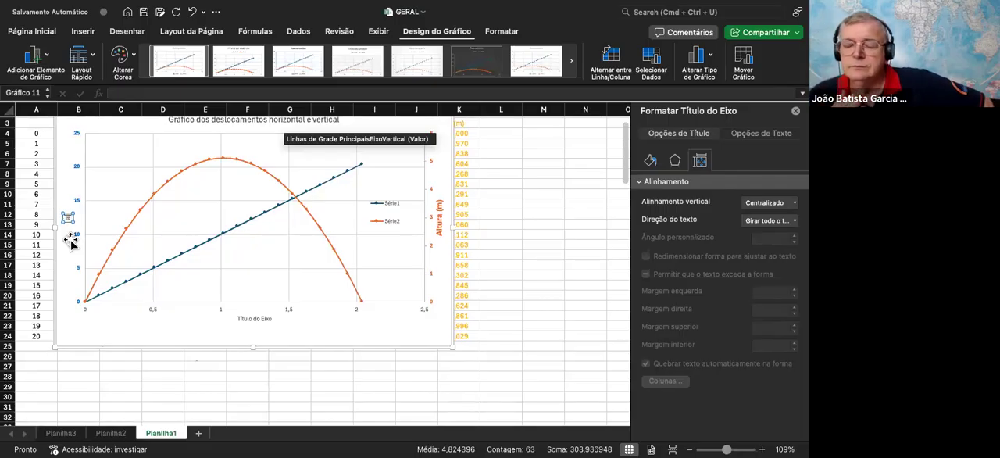
pyautogui.write('lcance')
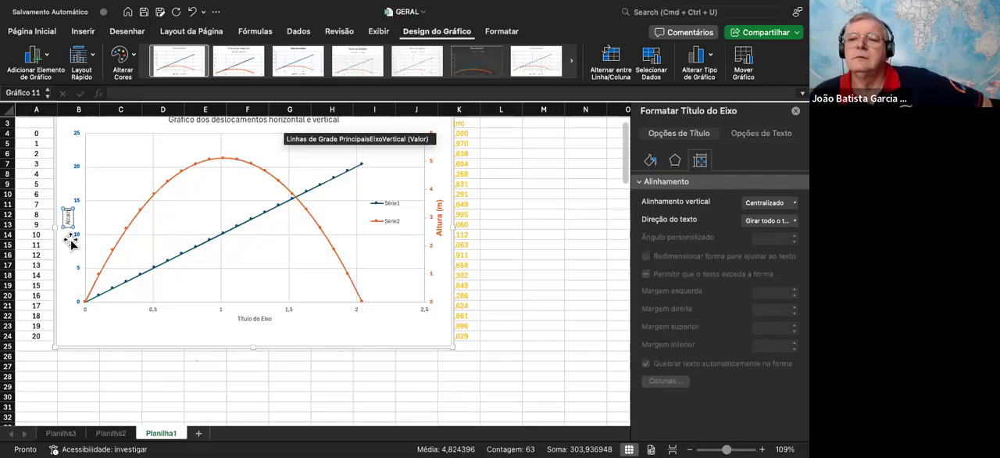
pyautogui.write(' (m)')
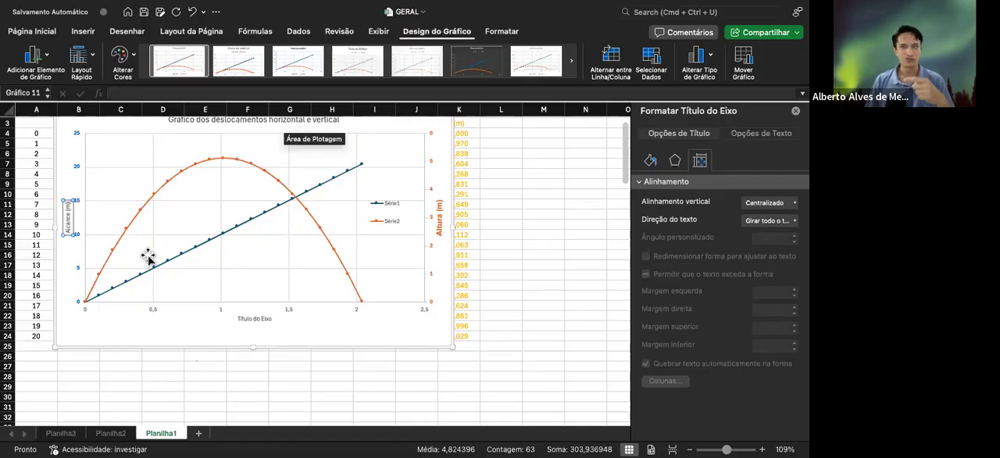
# Move the chart about one column to the right so it starts near column C and uncovers column B
pyautogui.moveTo(378, 132); pyautogui.dragTo(411, 114)
pyautogui.scroll(-1, 355, 215)
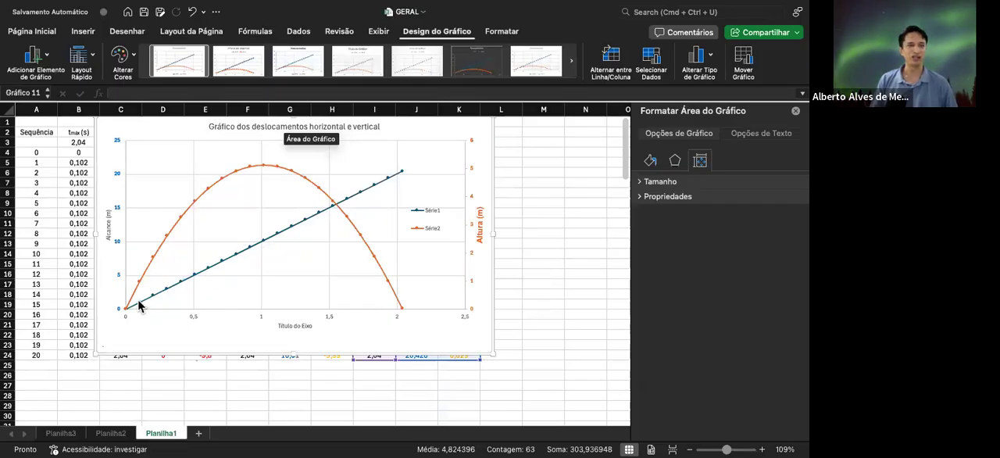
pyautogui.scroll(-1, 328, 227)
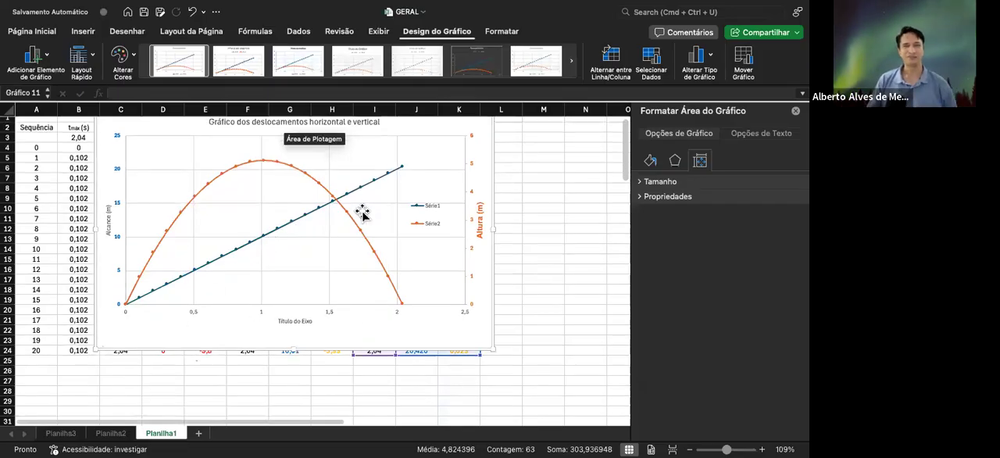
# Extend the chart title to read "Gráfico dos deslocamentos horizontal e vertical em função do tempo"
pyautogui.scroll(-2, 208, 280)
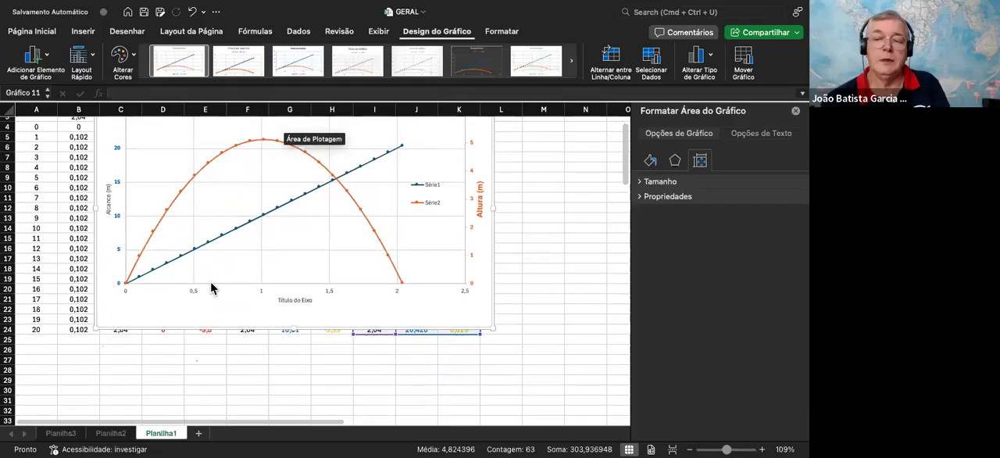
pyautogui.scroll(1, 235, 285)
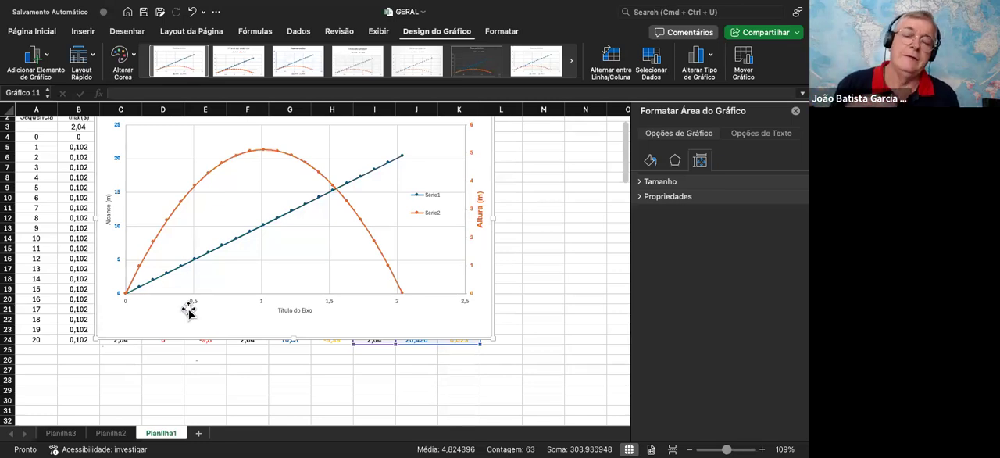
pyautogui.scroll(1, 242, 258)
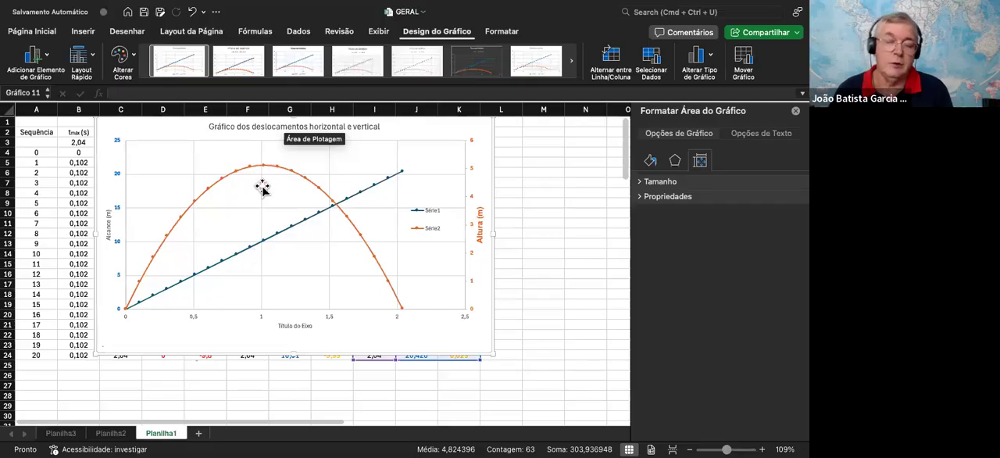
pyautogui.click(377, 127)
pyautogui.click(363, 128)
pyautogui.press('Right')
pyautogui.press('Right')
pyautogui.press('Right')
pyautogui.press('Right')
pyautogui.press('Right')
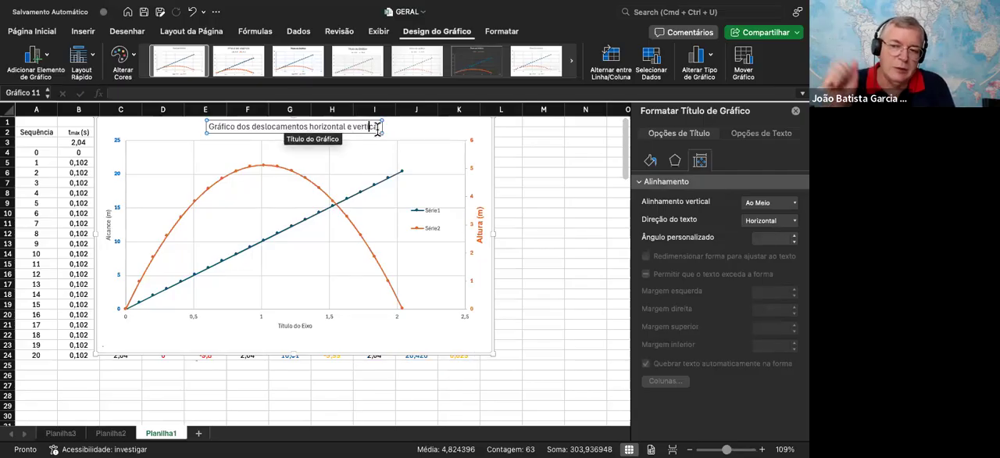
pyautogui.write('em func')
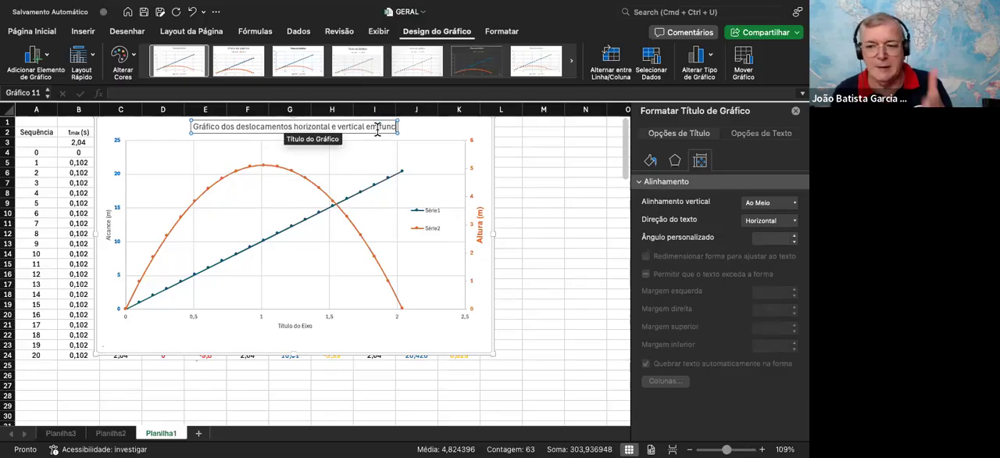
pyautogui.press('BackSpace')
pyautogui.write('ção')
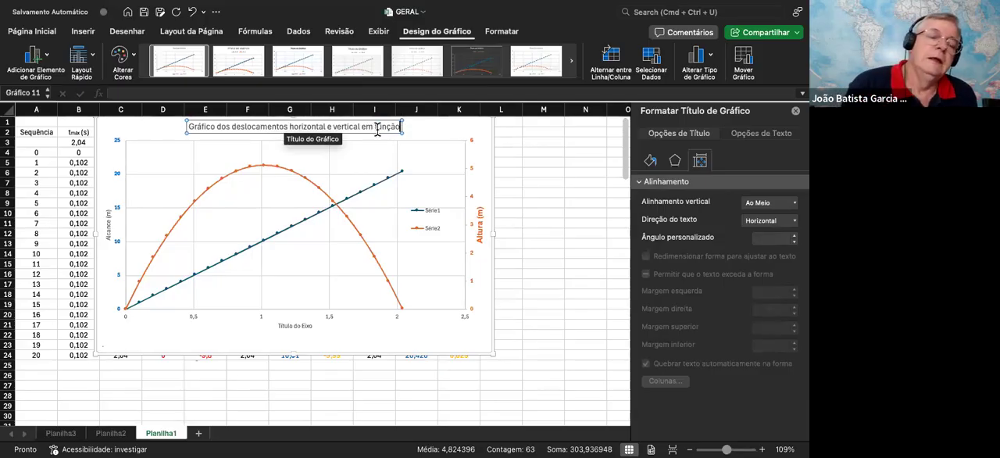
pyautogui.write(' do tempo')
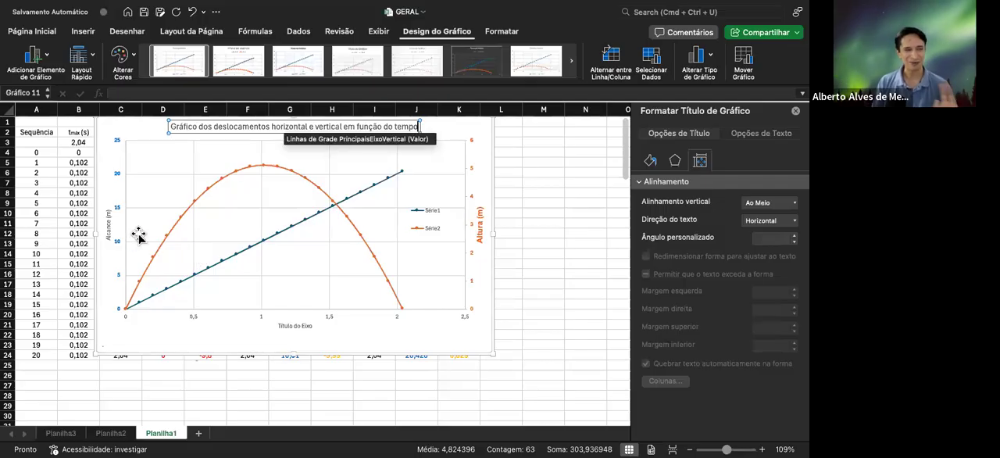
# Replace the horizontal axis placeholder title with "Tempo (s)" and deselect it
pyautogui.scroll(-2, 138, 248)
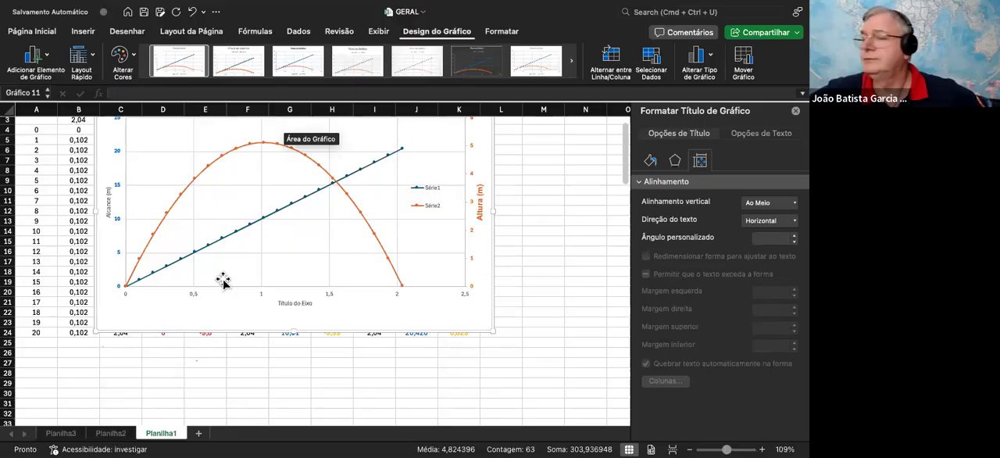
pyautogui.doubleClick(297, 304)
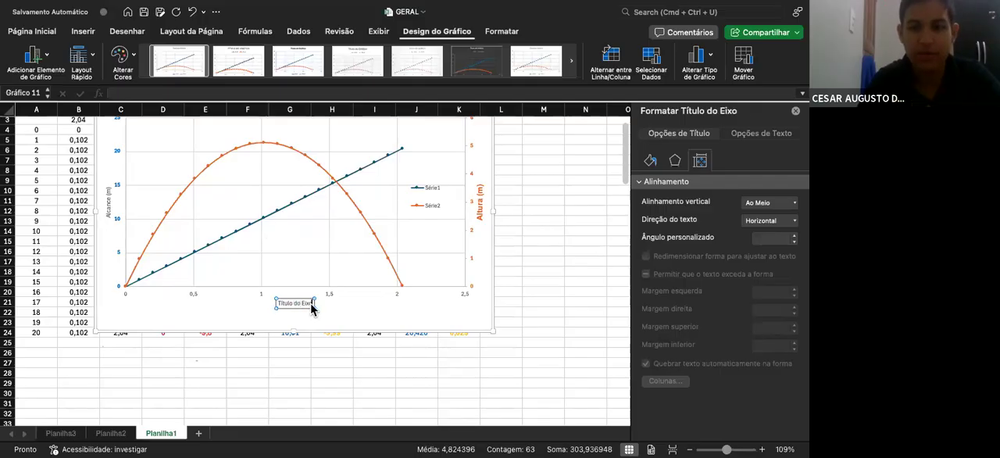
pyautogui.moveTo(305, 308); pyautogui.dragTo(272, 310)
pyautogui.write('empo')
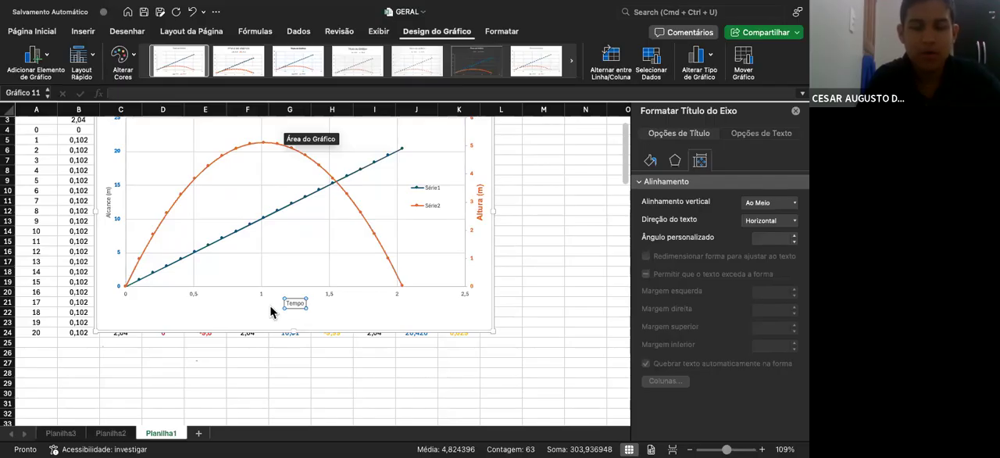
pyautogui.write(' (s)')
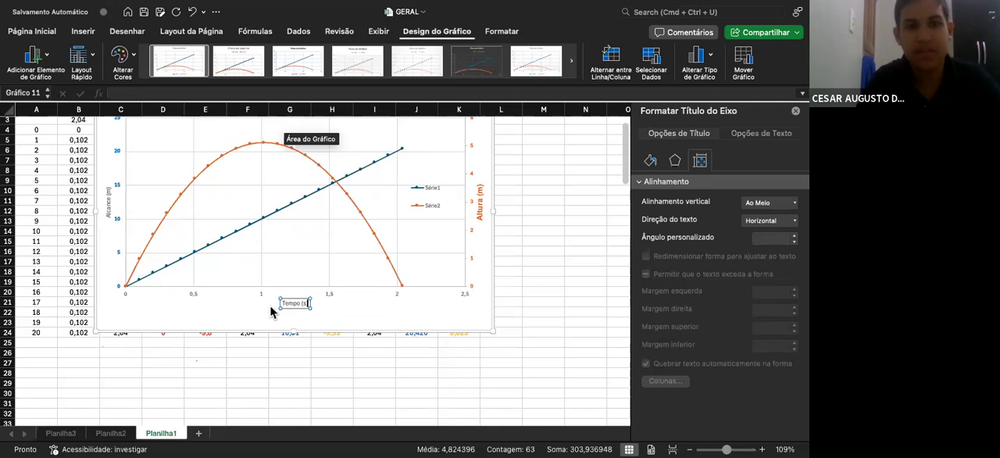
pyautogui.click(195, 311)
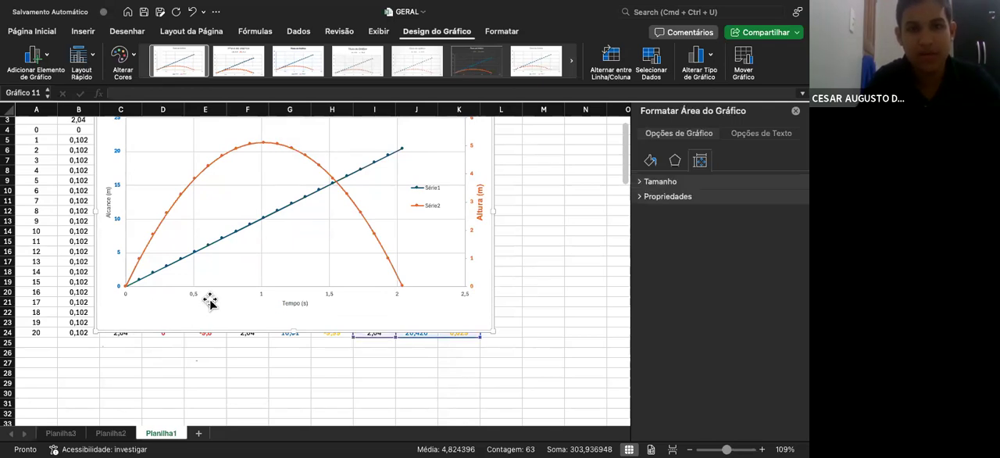
pyautogui.scroll(2, 210, 300)
pyautogui.scroll(-3, 210, 301)
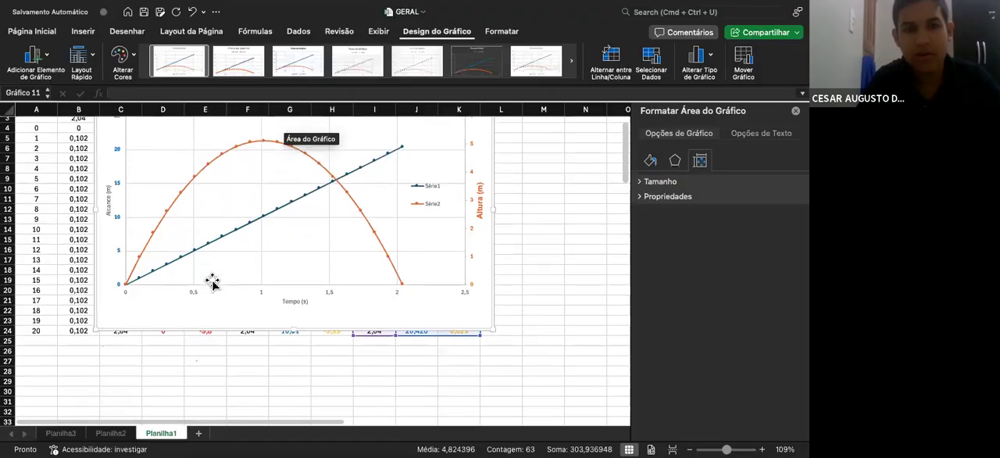
pyautogui.scroll(4, 191, 283)
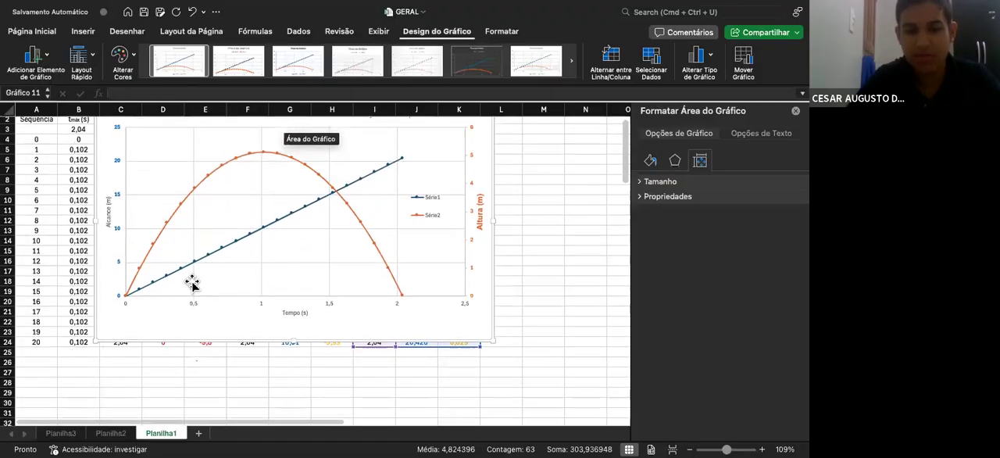
pyautogui.scroll(-3, 191, 282)
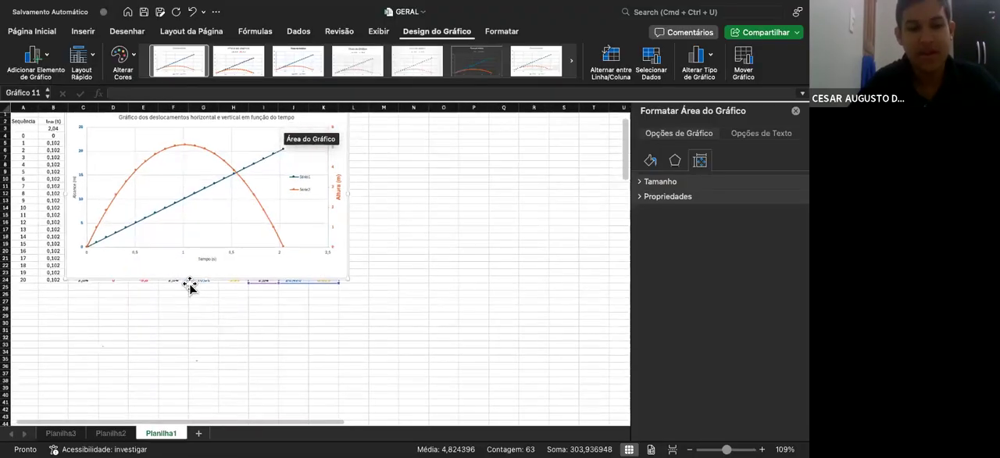
pyautogui.click(275, 237)
pyautogui.moveTo(280, 239); pyautogui.dragTo(234, 225)
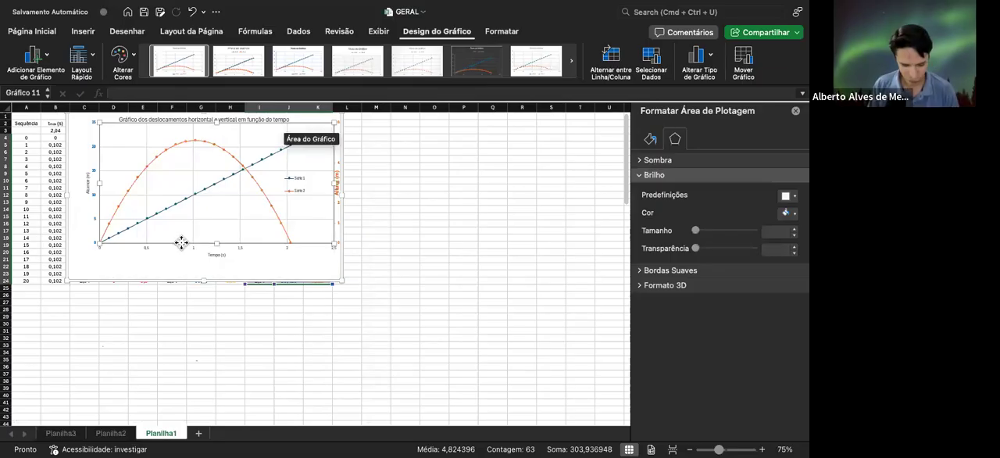
pyautogui.press('super+z')
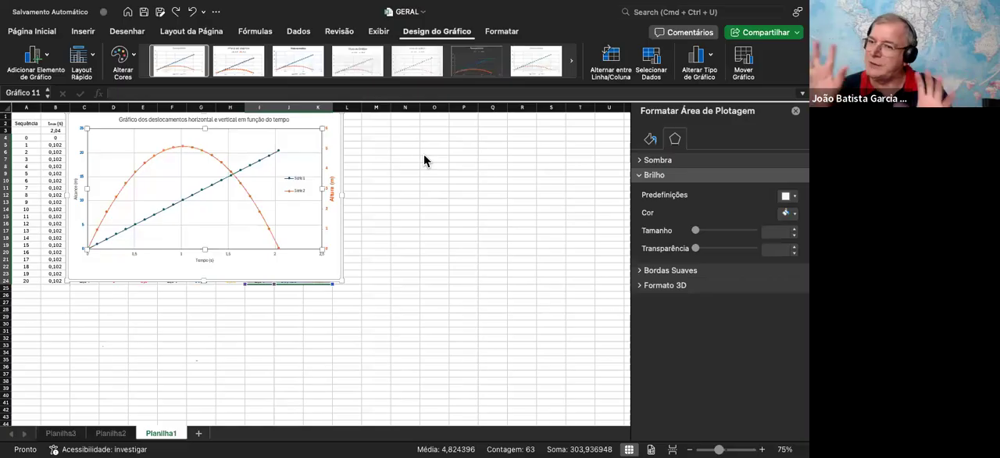
pyautogui.moveTo(214, 241); pyautogui.dragTo(410, 338)
pyautogui.moveTo(325, 264); pyautogui.dragTo(317, 266)
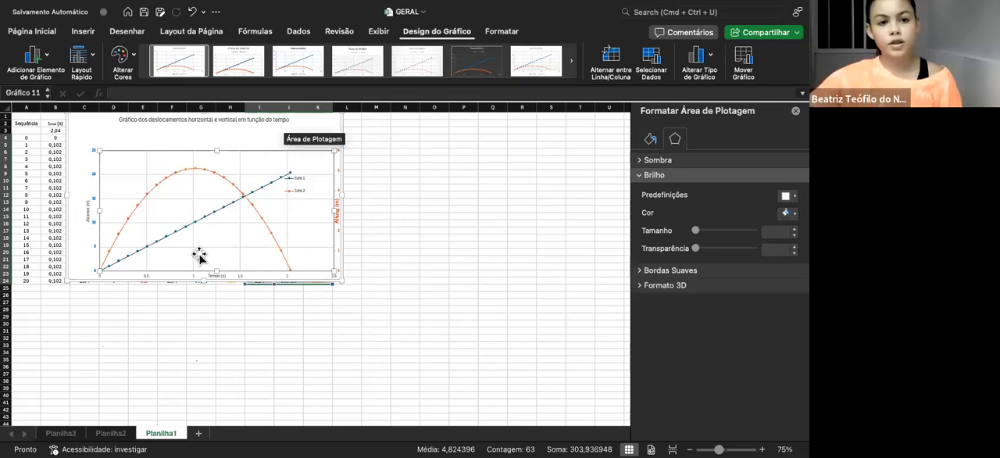
pyautogui.press('super+z')
# Enlarge the displacement chart and place it over about columns G to T, rows 7 to 40, to uncover the data table
pyautogui.moveTo(99, 266); pyautogui.dragTo(346, 399)
pyautogui.moveTo(303, 225); pyautogui.dragTo(196, 153)
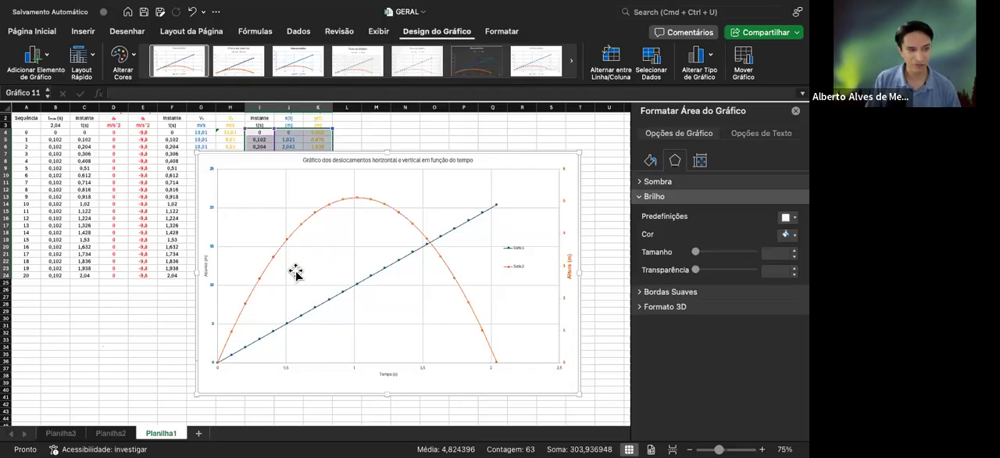
# On the Planilha2 sheet, move the "Lançamentos" chart down and right to start near column H, row 18
pyautogui.click(121, 433)
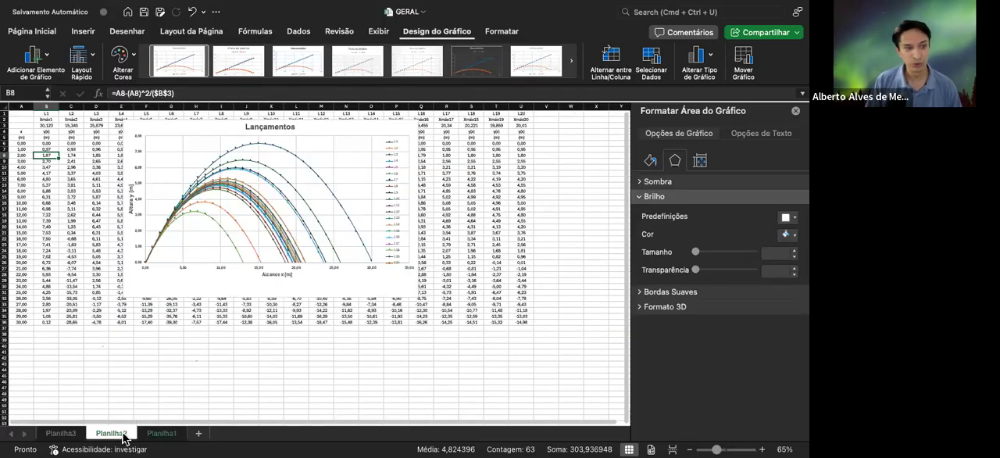
pyautogui.click(303, 259)
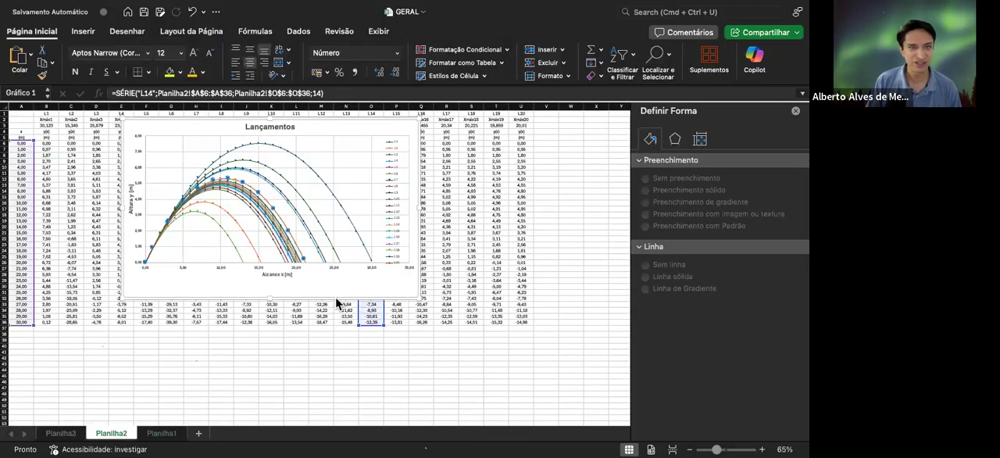
pyautogui.click(302, 286)
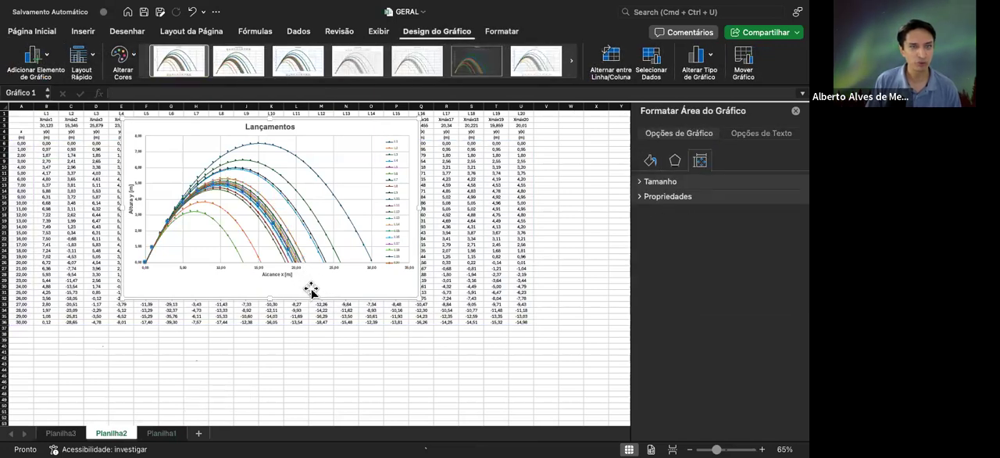
pyautogui.moveTo(377, 287); pyautogui.dragTo(449, 416)
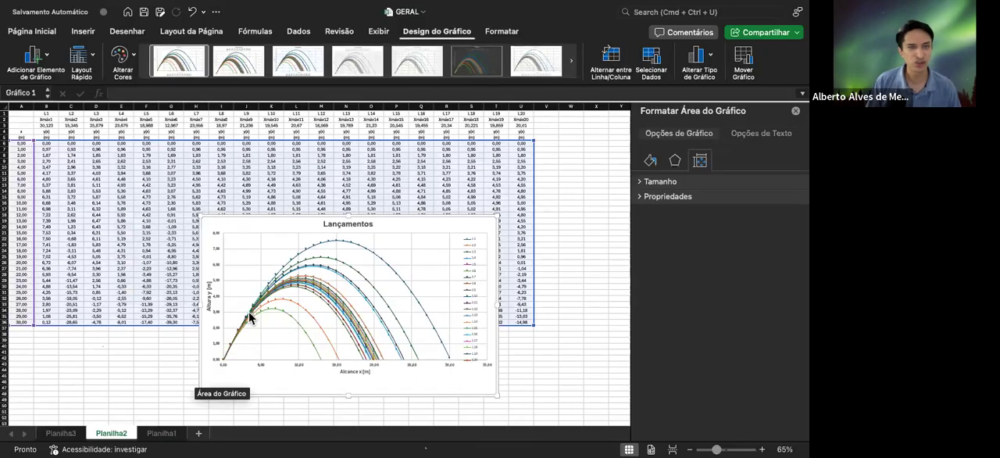
# On the Planilha3 sheet, move the "Dados de Lançamento" chart left and down to start near column C, row 4
pyautogui.click(61, 432)
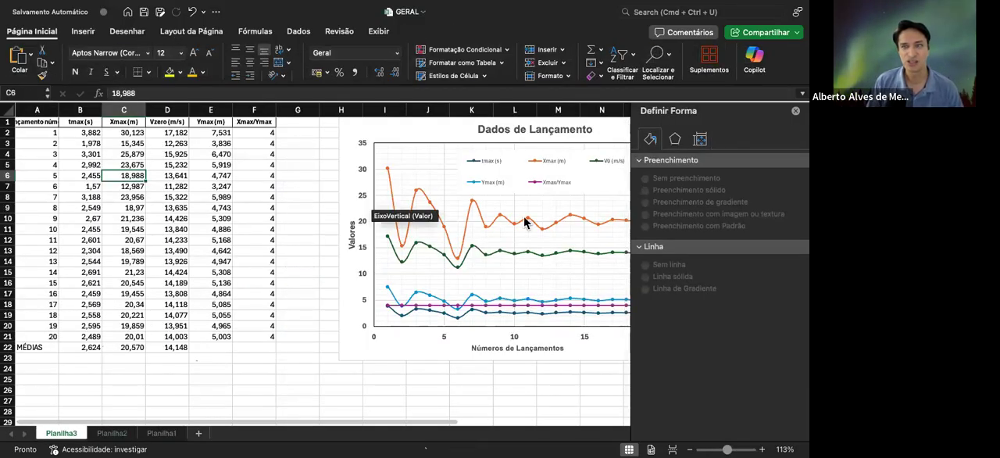
pyautogui.moveTo(419, 345); pyautogui.dragTo(196, 395)
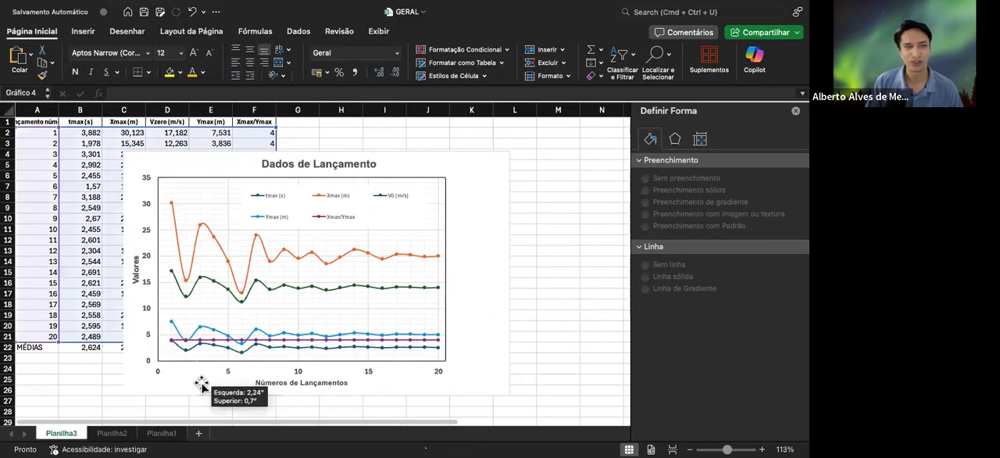